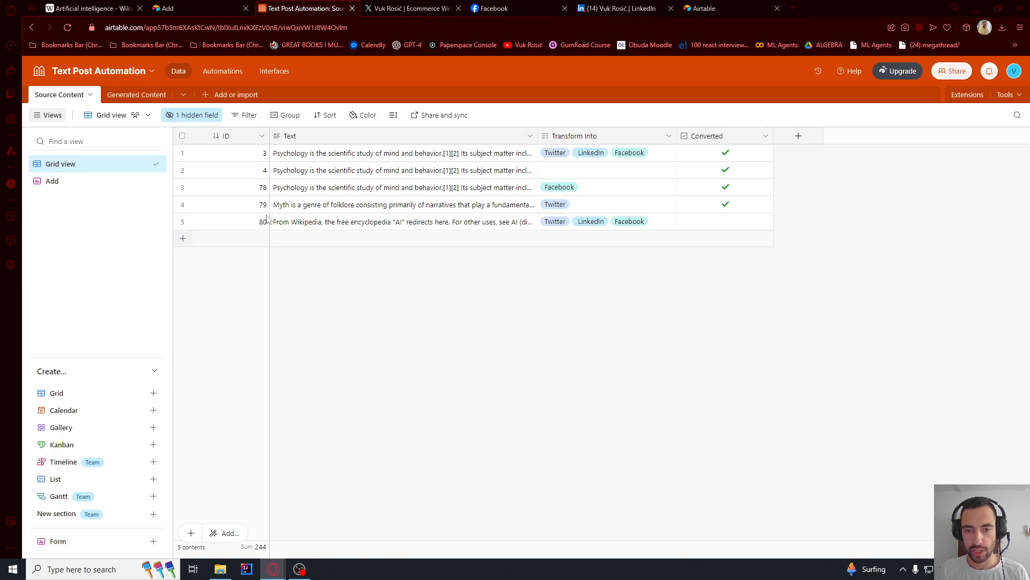
- Look over the Generated Content and Source Content tables and the Auto Post to Twitter, LinkedIn, Facebook scenario in Make
left_click(113, 96)
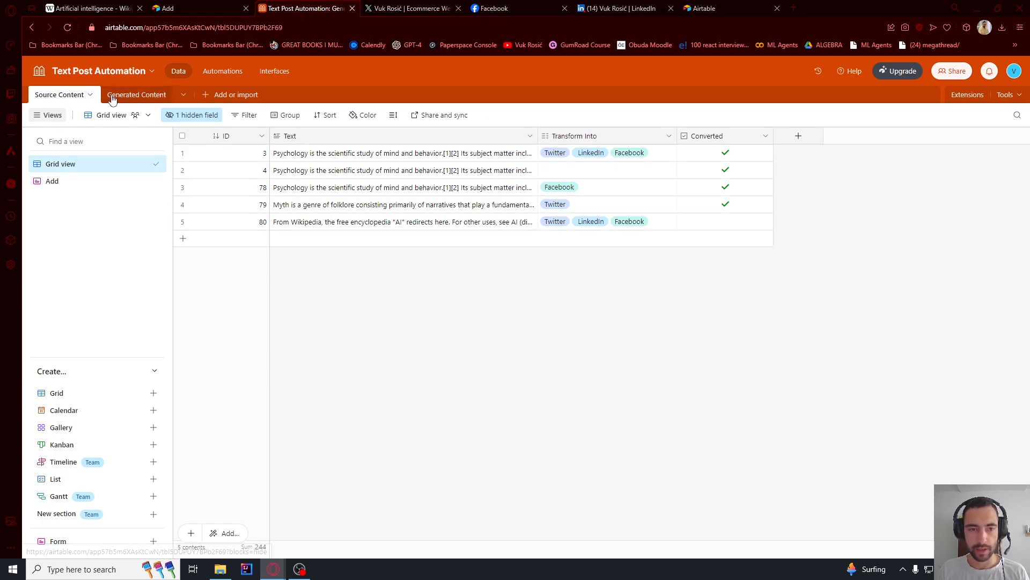
left_click(62, 97)
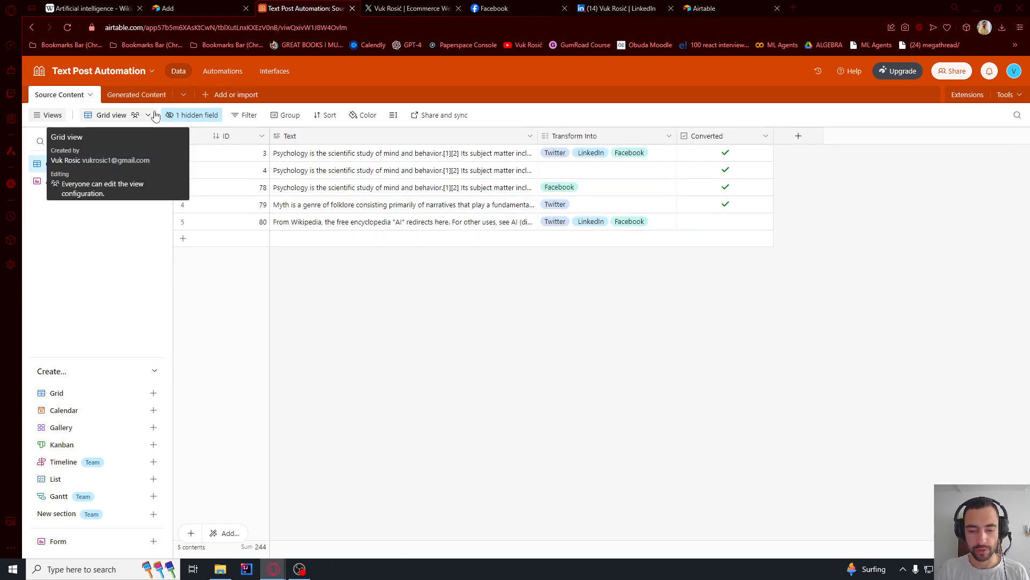
key("alt+Tab")
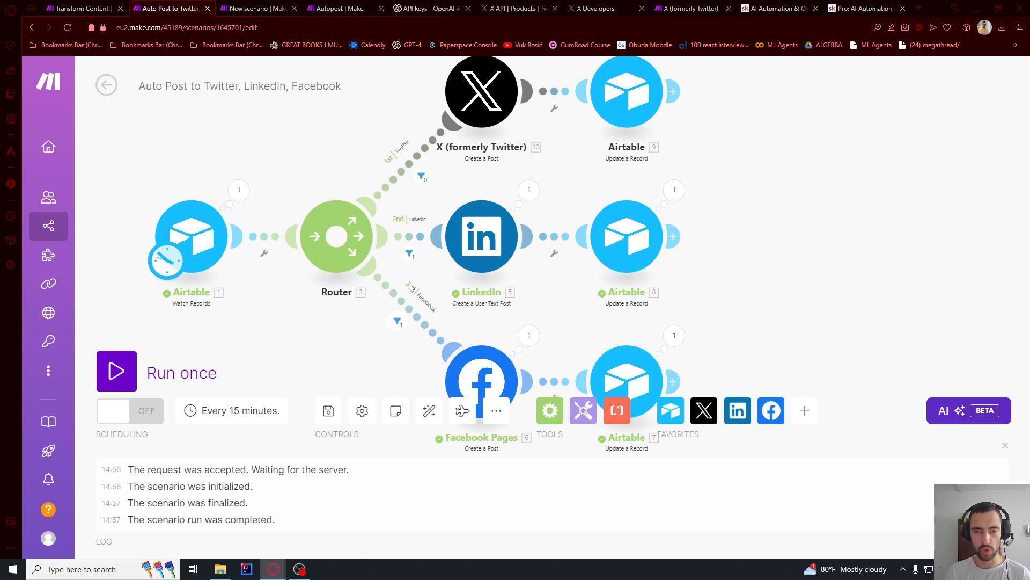
key("alt+Tab")
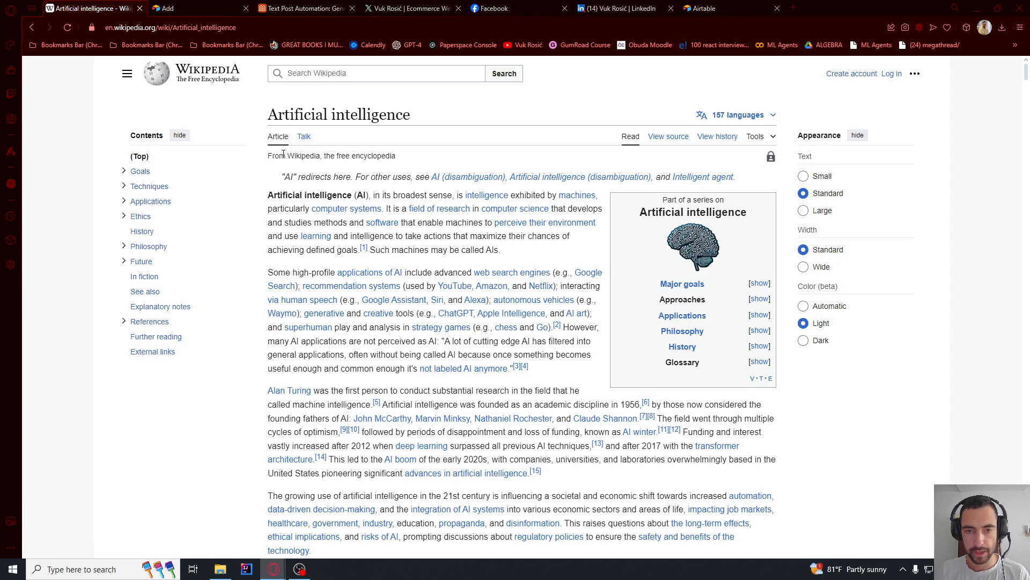
- Copy the Wikipedia Artificial intelligence article from its start into the Knowledge representation section and paste it into the Add form's Text field
left_click_drag(268, 156, 357, 406)
scroll(371, 398, "down", 13)
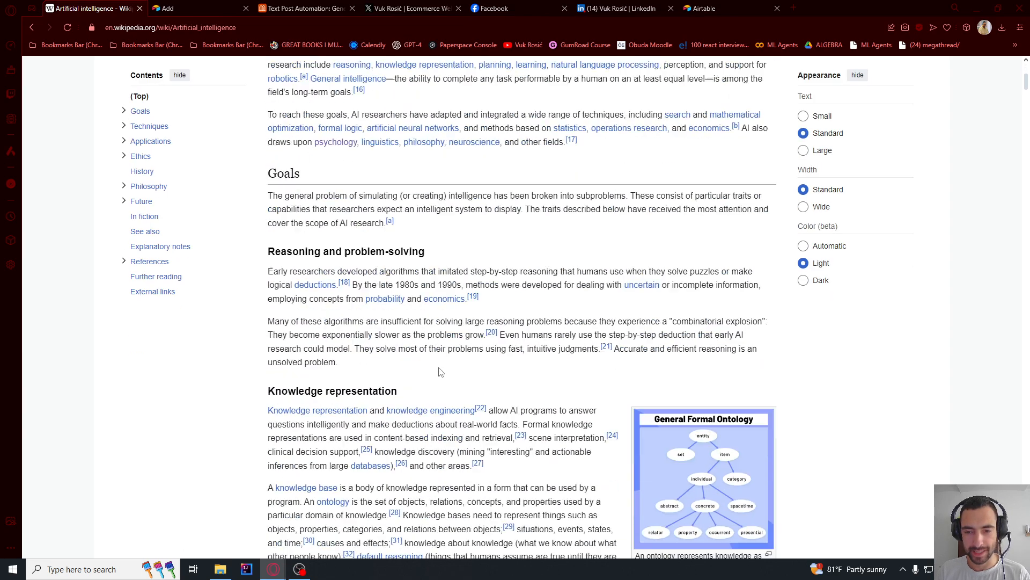
left_click(441, 413, "shift")
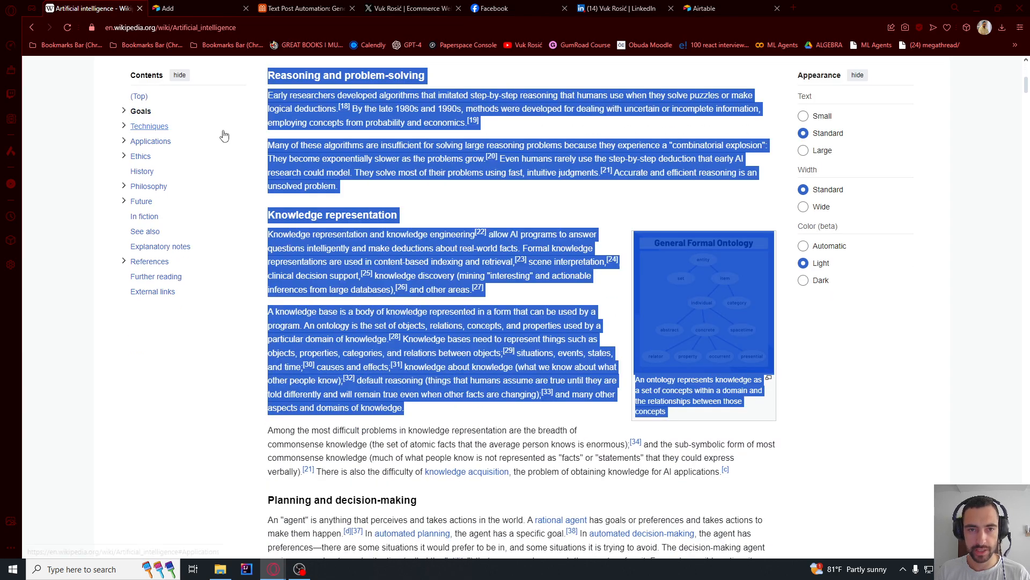
left_click(199, 3)
left_click(401, 179)
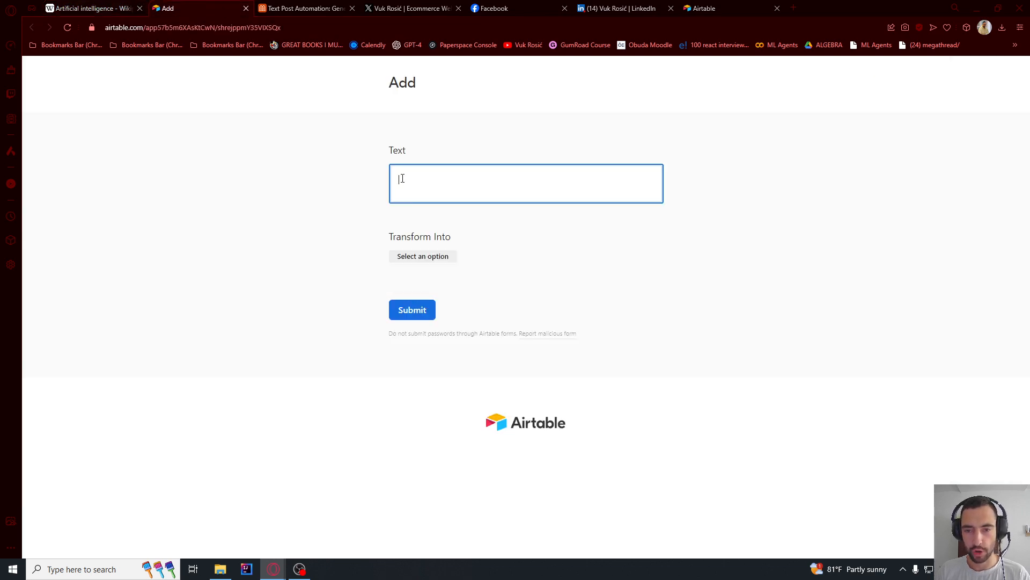
key("ctrl+v")
- Set Transform Into to Twitter, LinkedIn and Facebook for the pasted text and submit the form
scroll(418, 169, "down", 15)
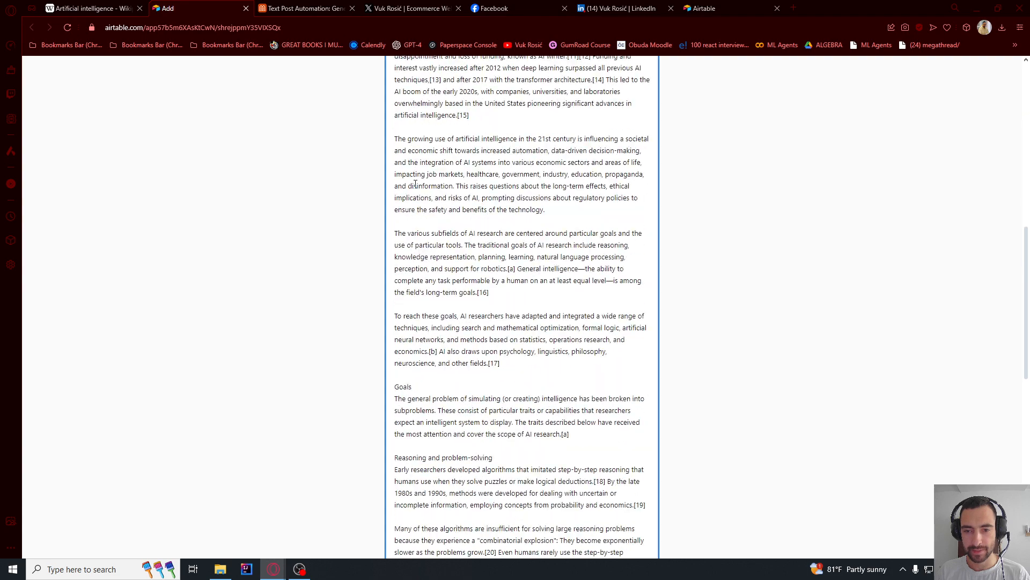
scroll(419, 169, "down", 6)
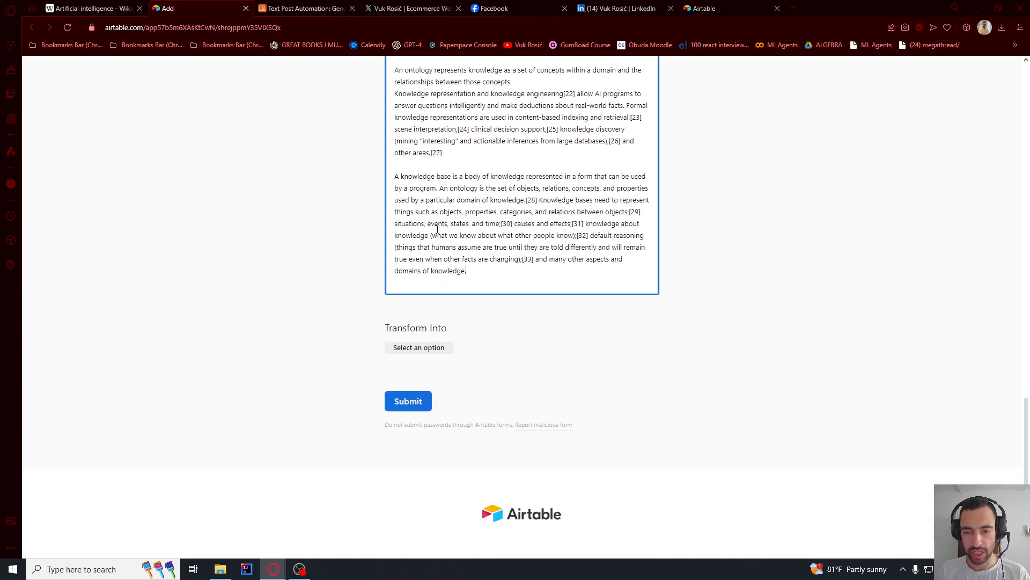
left_click(410, 348)
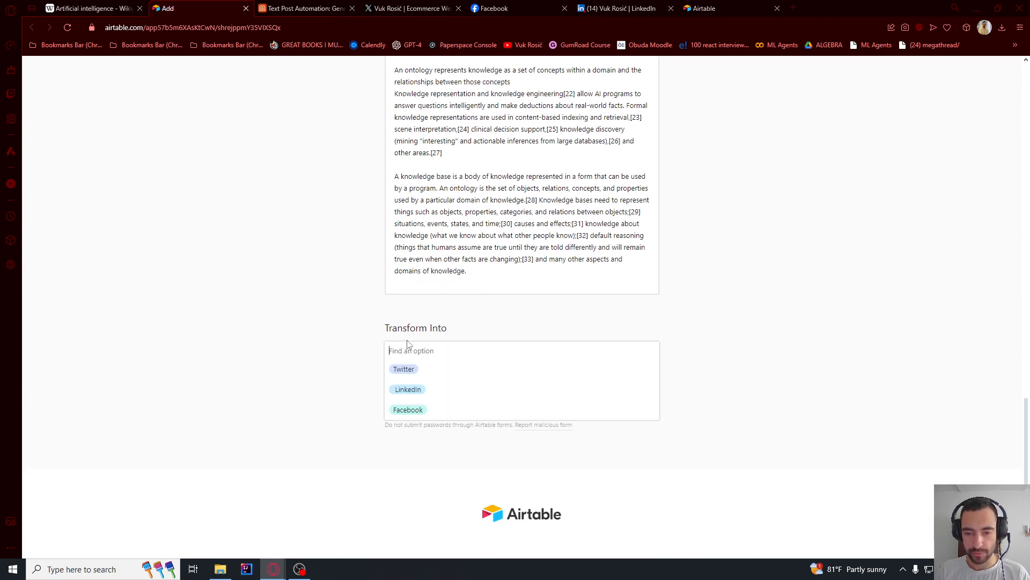
left_click(403, 370)
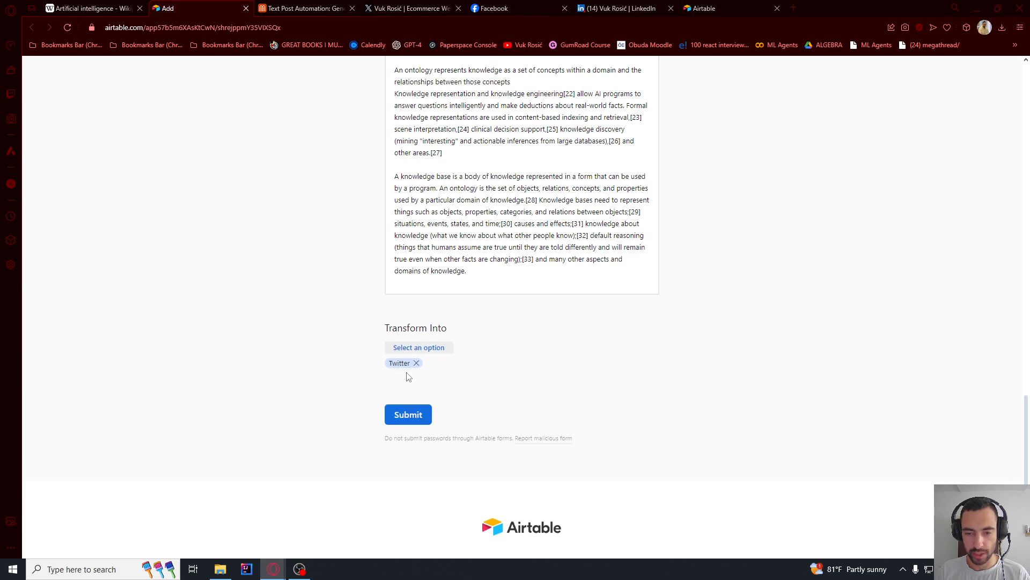
left_click(432, 349)
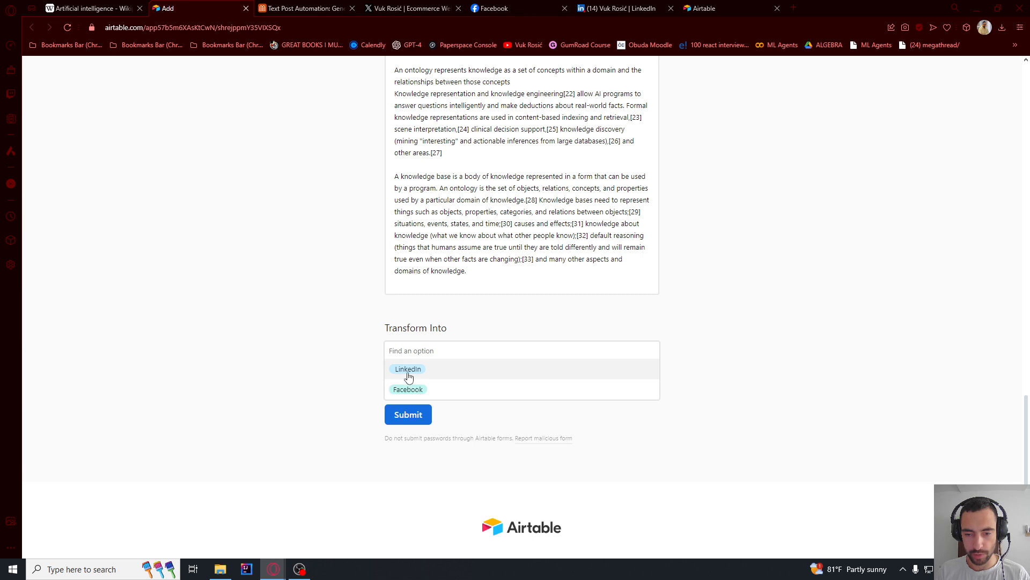
left_click(408, 372)
left_click(436, 354)
left_click(432, 373)
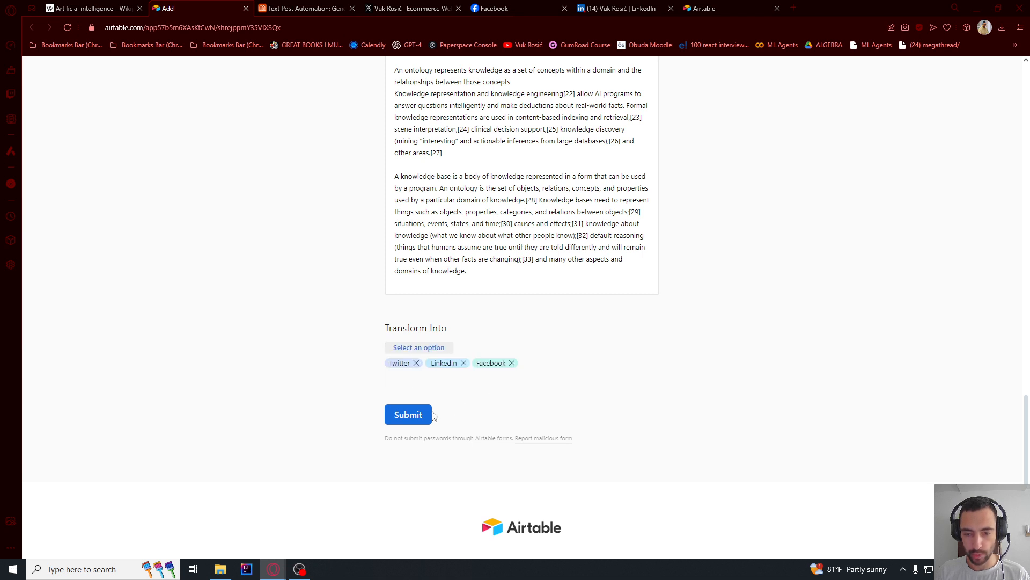
left_click(409, 416)
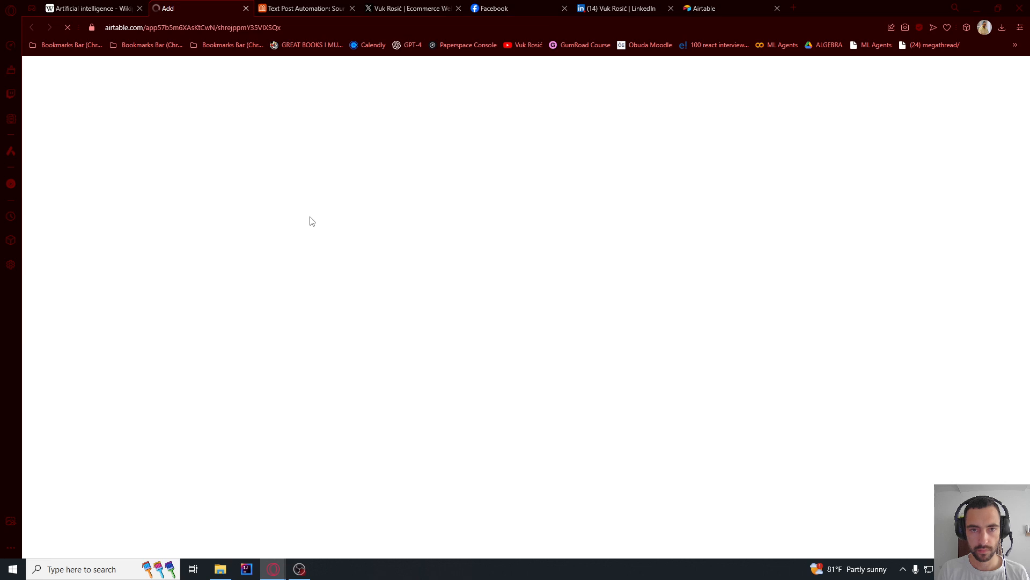
- Check the Wikipedia AI record in the Source Content table, then switch to Make and run the Transform Content scenario once
left_click(287, 7)
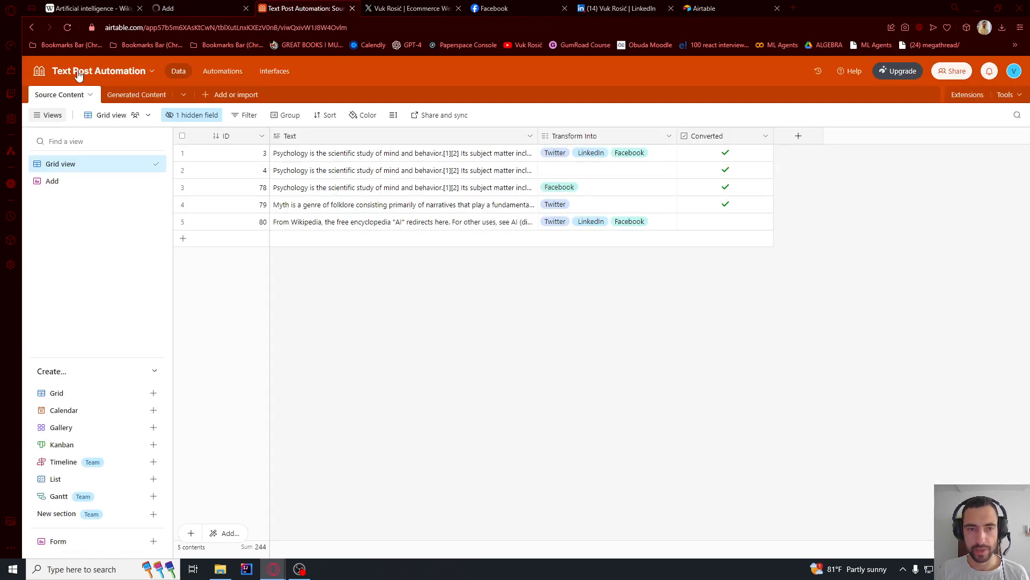
left_click(279, 221)
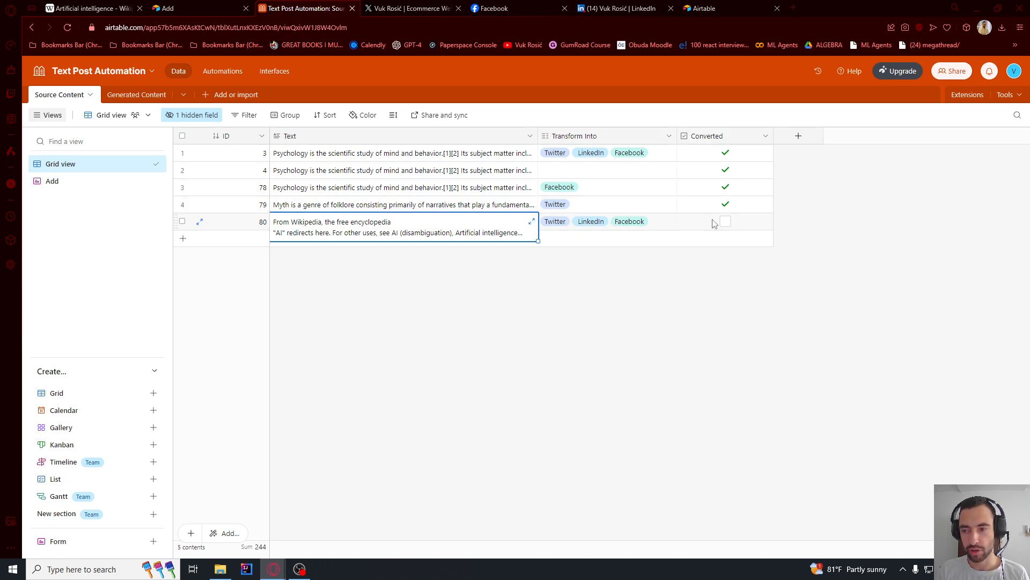
key("alt+Tab")
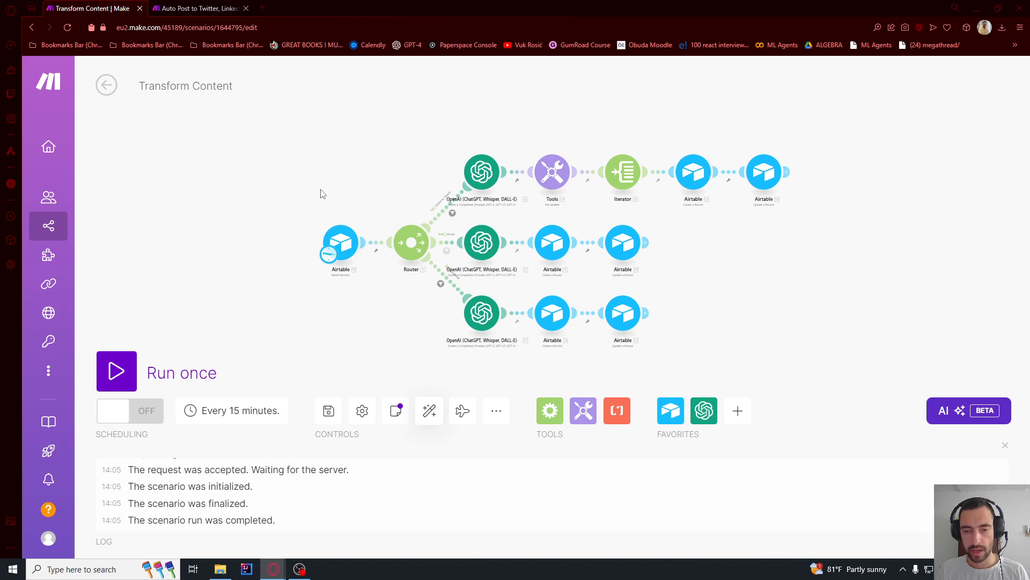
left_click(116, 371)
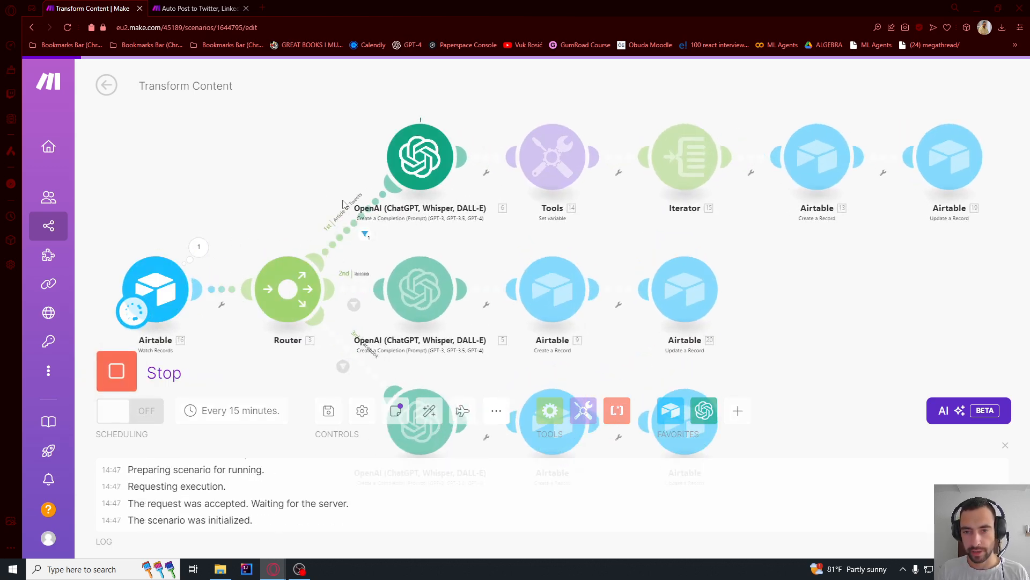
- Review the generated AI posts in Airtable's Generated Content table, reading the texts of records 18 and 19
key("alt+Tab")
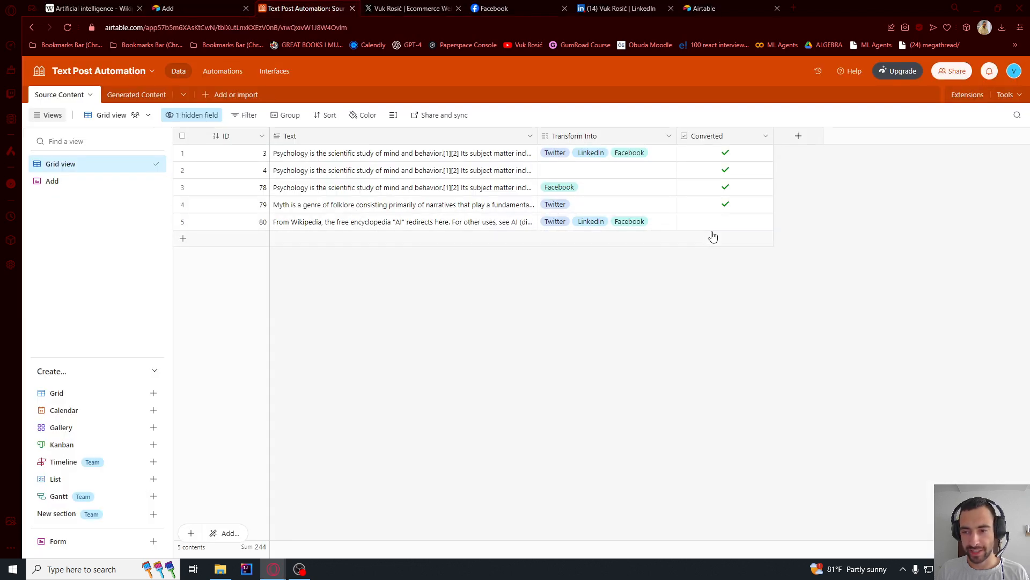
key("alt+Tab")
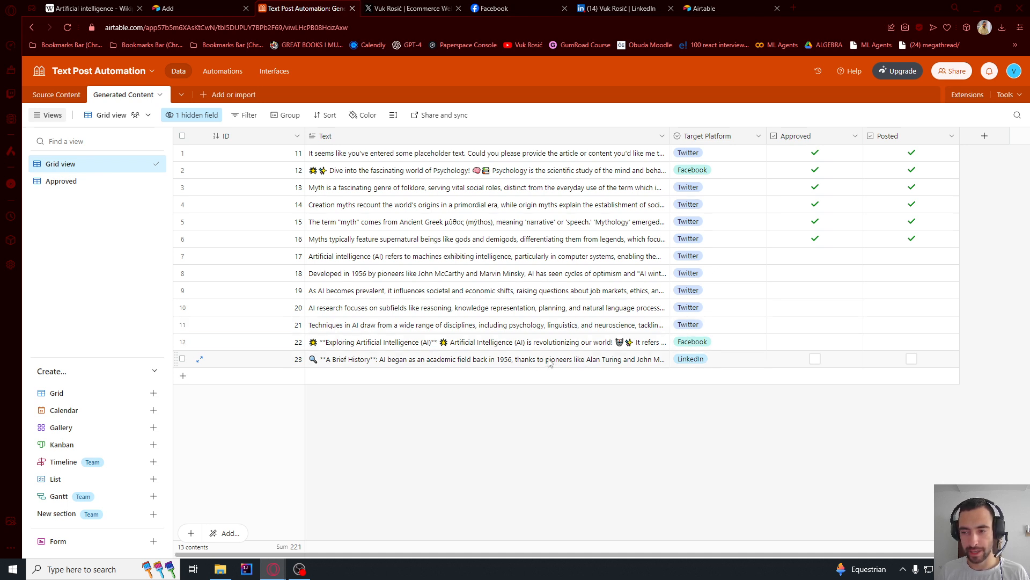
double_click(411, 290)
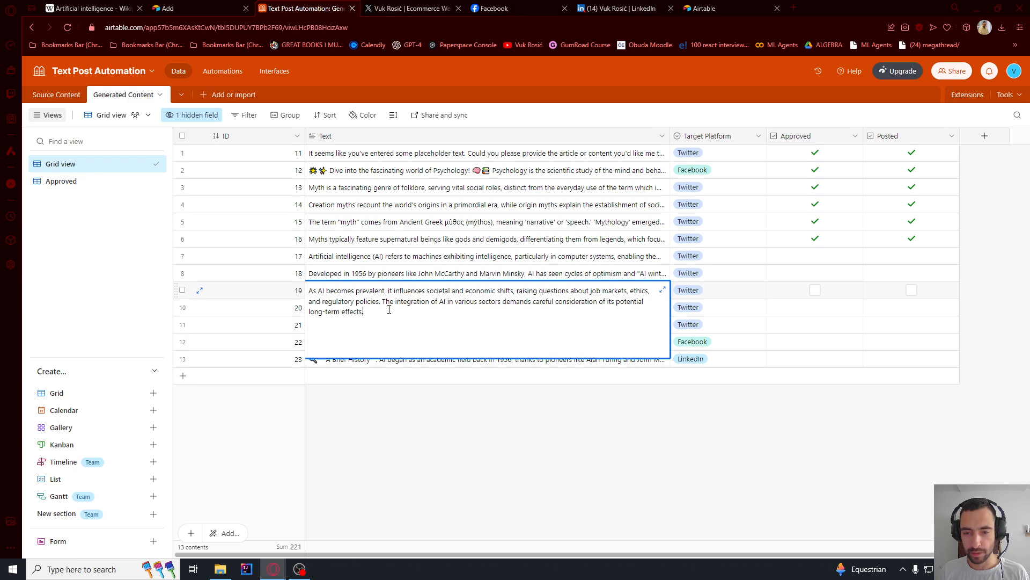
left_click_drag(383, 312, 297, 301)
left_click(358, 272)
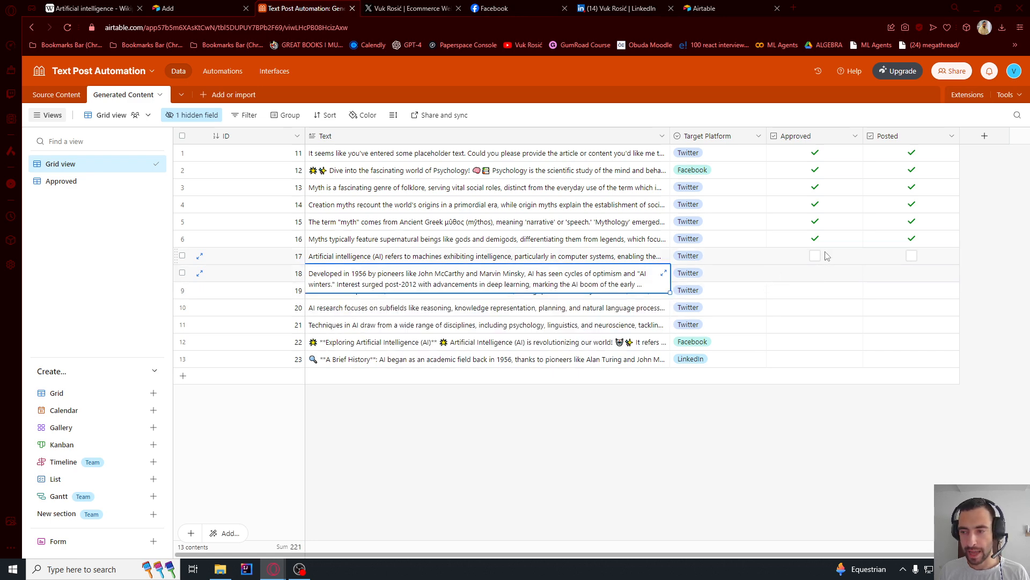
- Mark all the new AI posts, records 17 to 23, as Approved in the Generated Content table
left_click(813, 258)
left_click(815, 273)
left_click(815, 290)
left_click(815, 308)
left_click(815, 324)
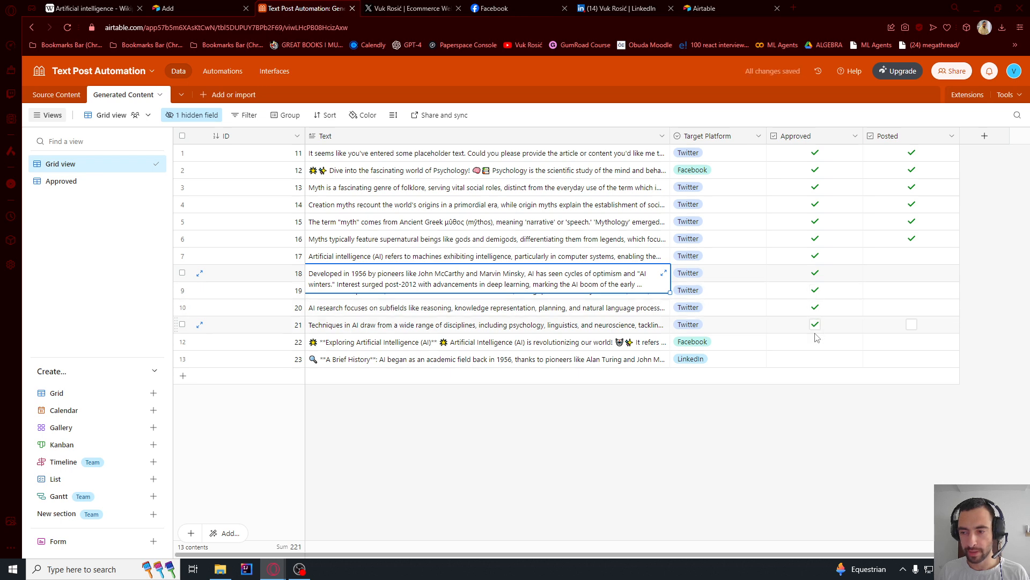
left_click(815, 342)
left_click(815, 358)
left_click(563, 314)
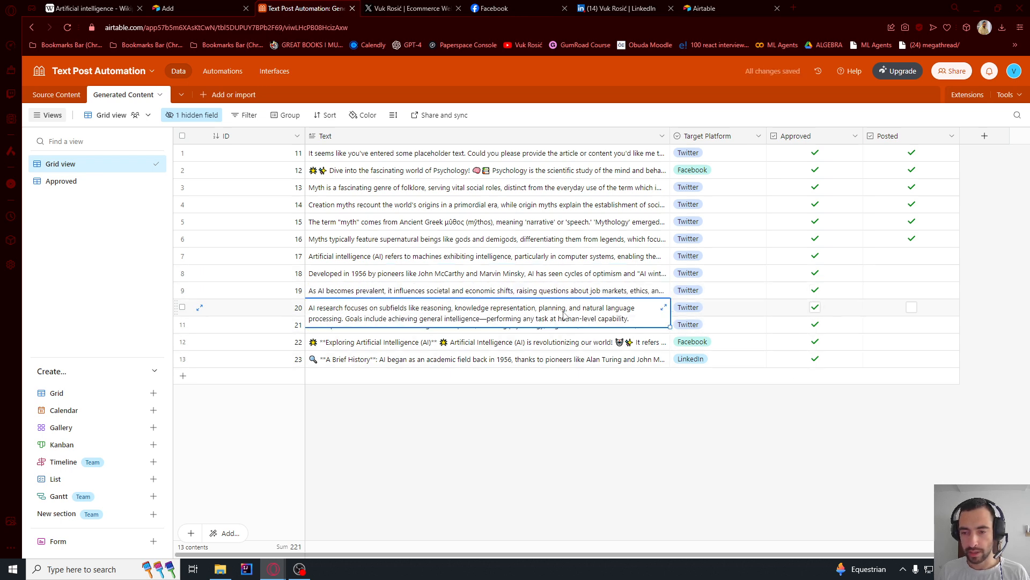
- Switch to Make and run the Auto Post to Twitter, LinkedIn, Facebook scenario once
key("alt+Tab")
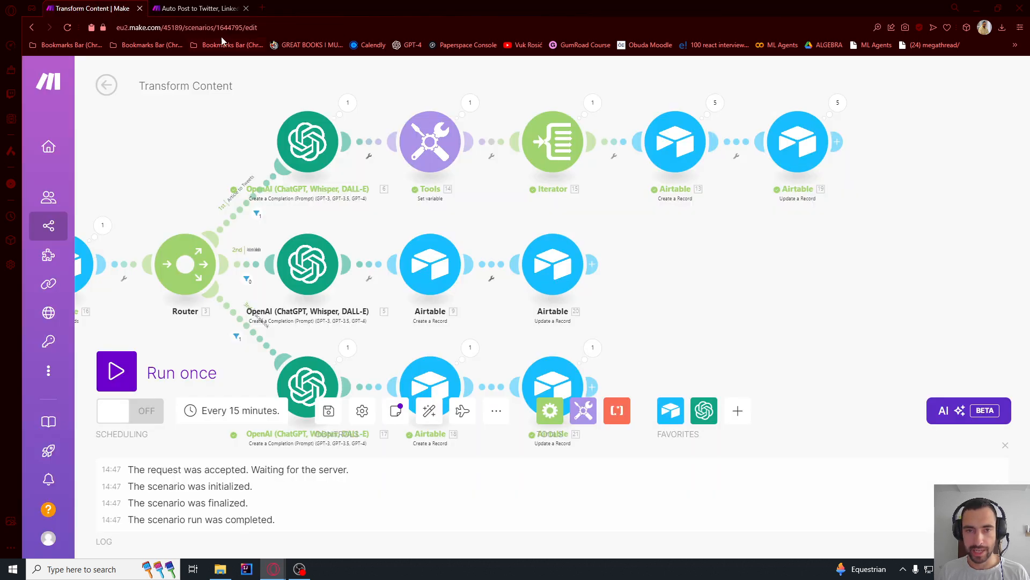
key("ctrl+Tab")
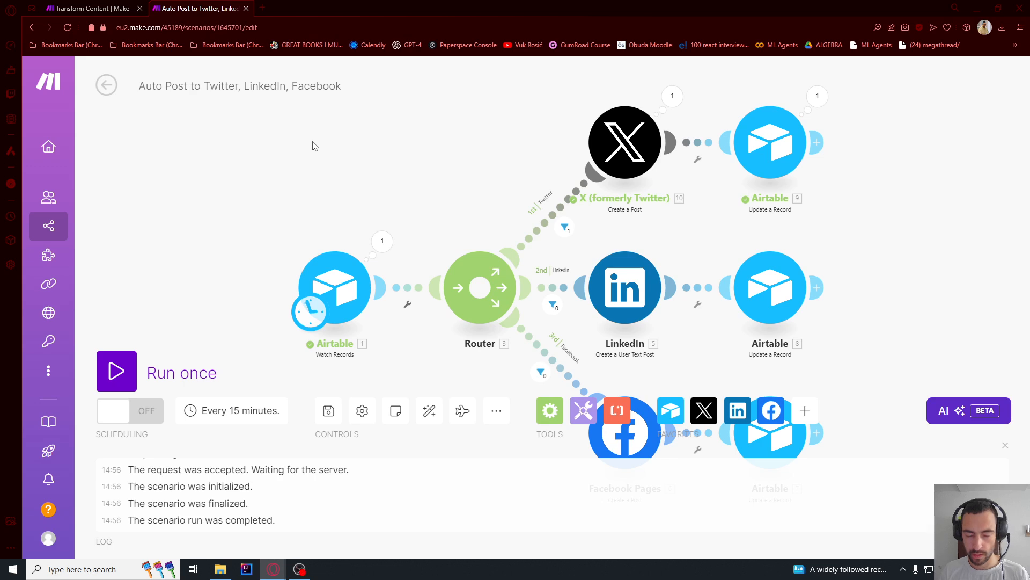
left_click(128, 361)
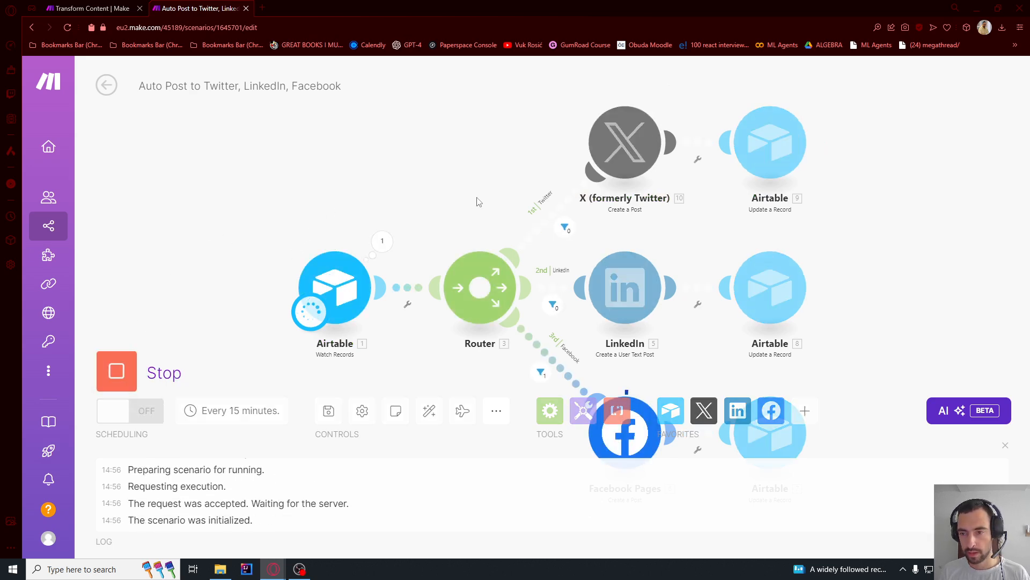
scroll(475, 198, "down", 3)
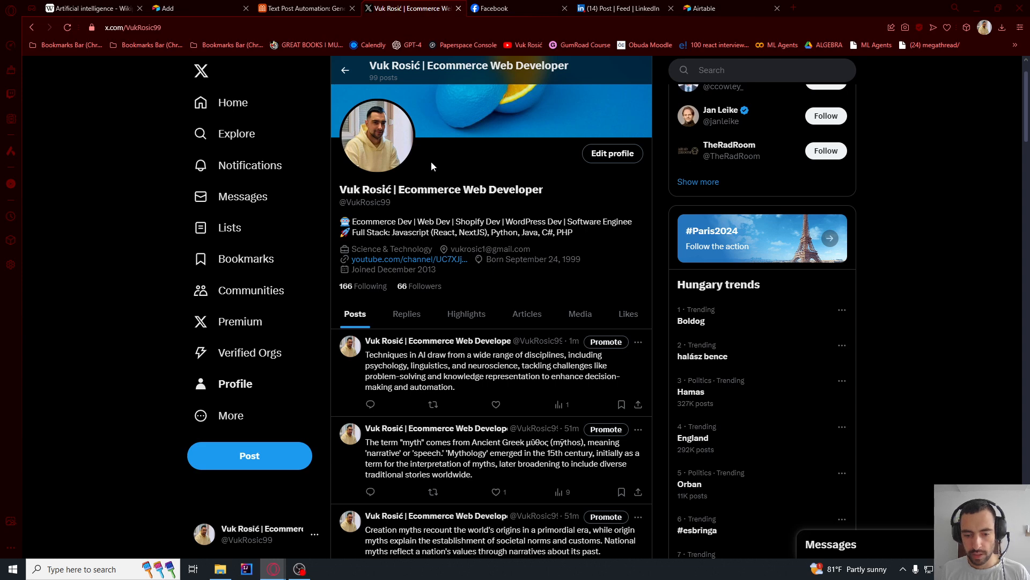
- Inspect the published AI posts on X, Facebook and LinkedIn and the Posted column of the Generated Content table
scroll(428, 231, "down", 2)
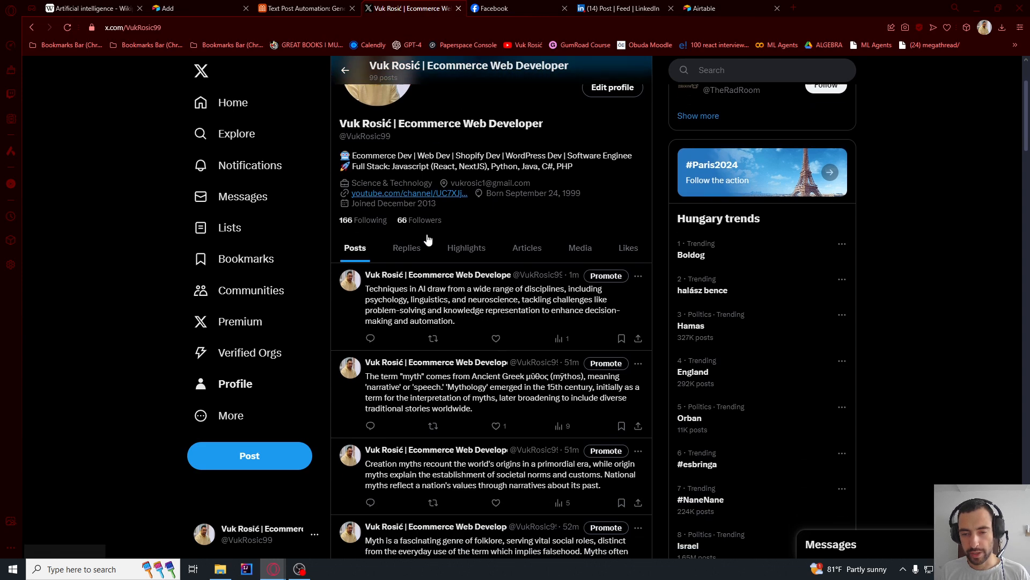
scroll(428, 240, "down", 3)
left_click(502, 6)
left_click_drag(625, 240, 904, 345)
key("ctrl+Tab")
left_click_drag(445, 154, 421, 280)
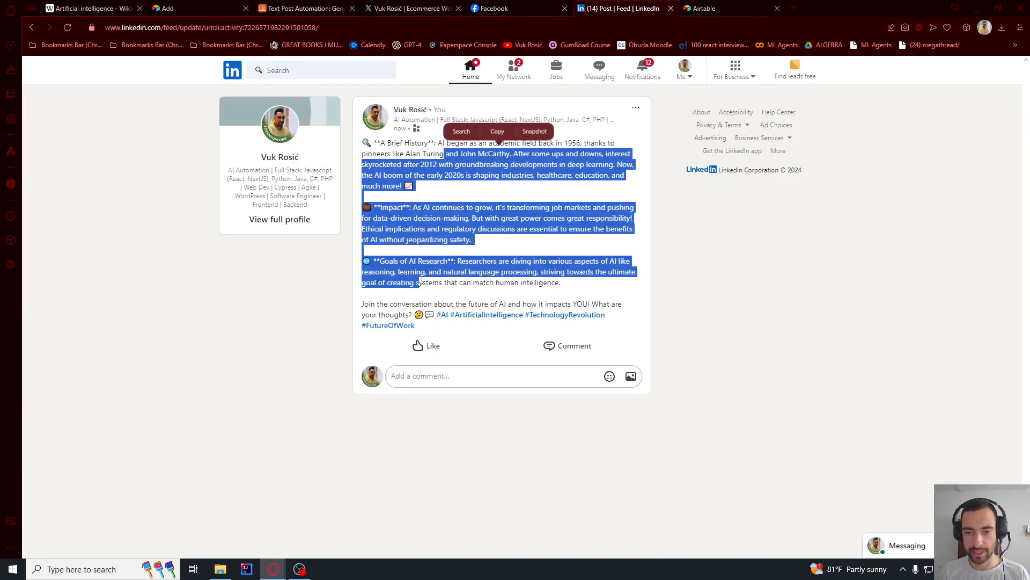
left_click(282, 7)
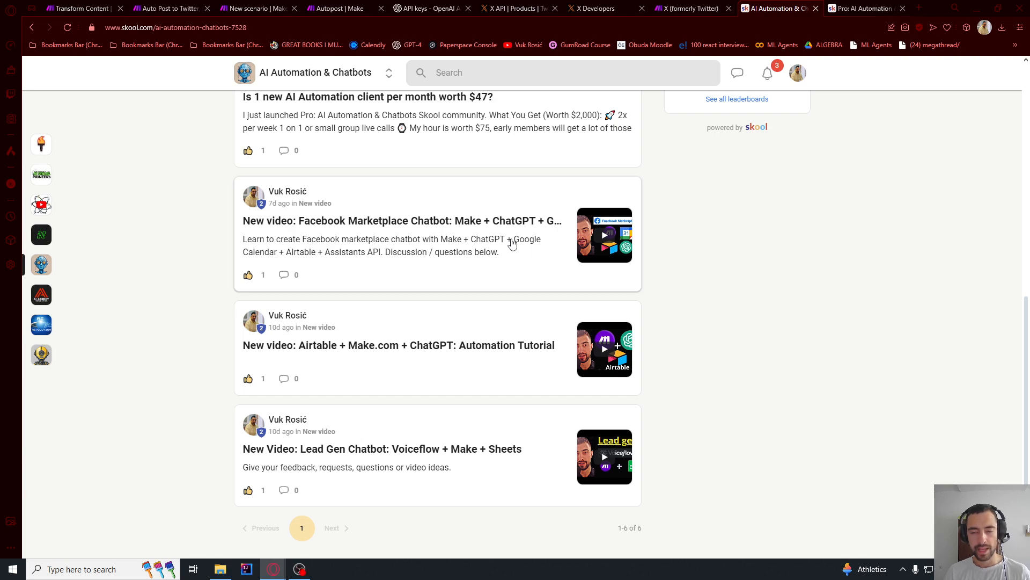
- Browse the AI Automation & Chatbots community feed on Skool and the About page of its Pro community
scroll(314, 276, "up", 7)
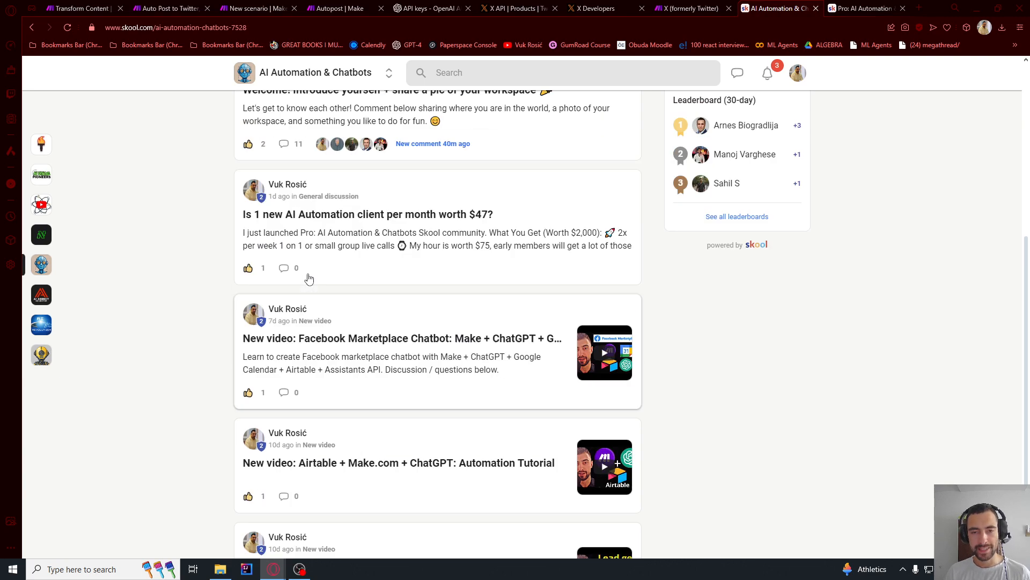
scroll(317, 272, "up", 2)
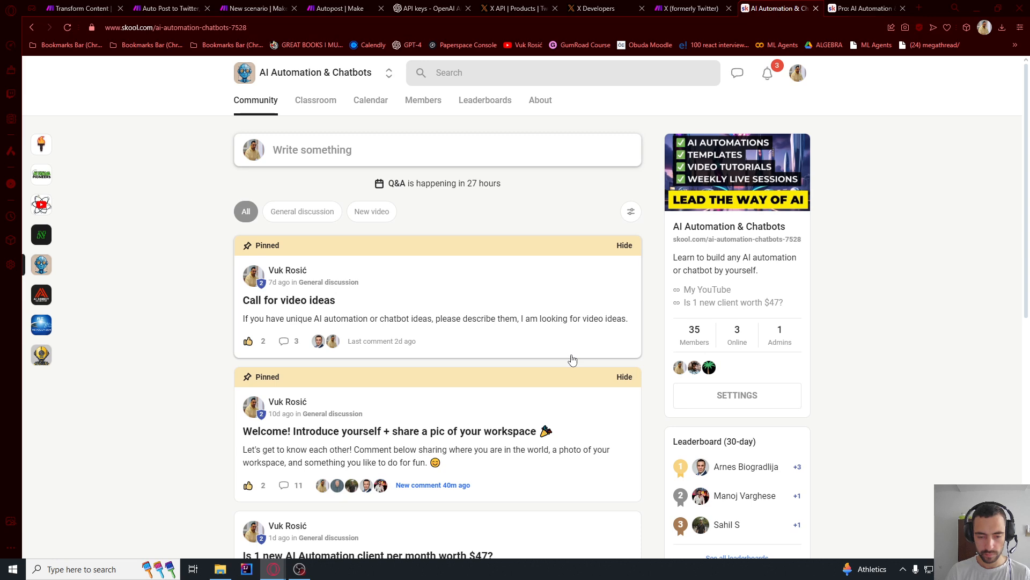
scroll(430, 298, "down", 8)
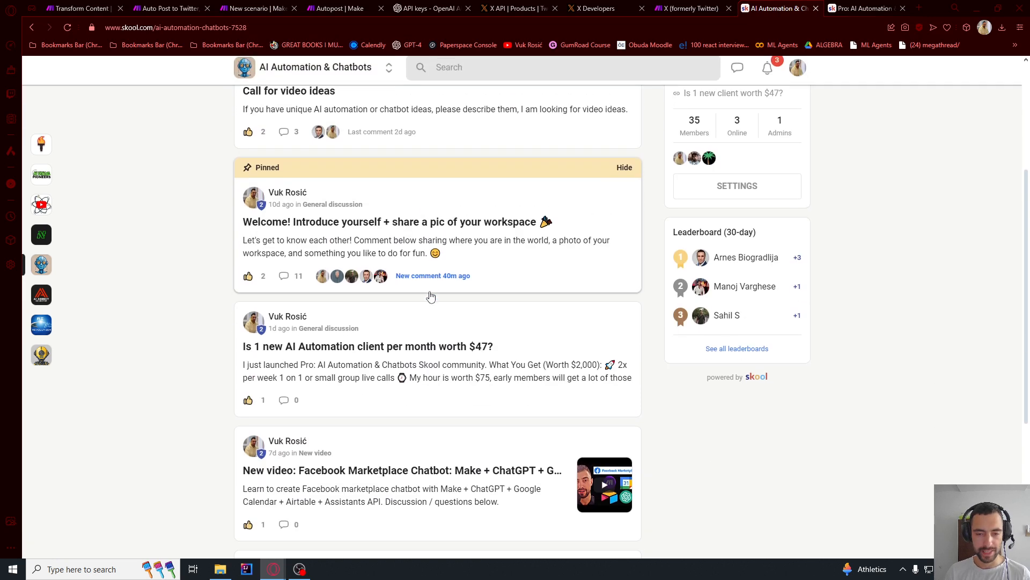
scroll(430, 294, "down", 2)
key("ctrl+Tab")
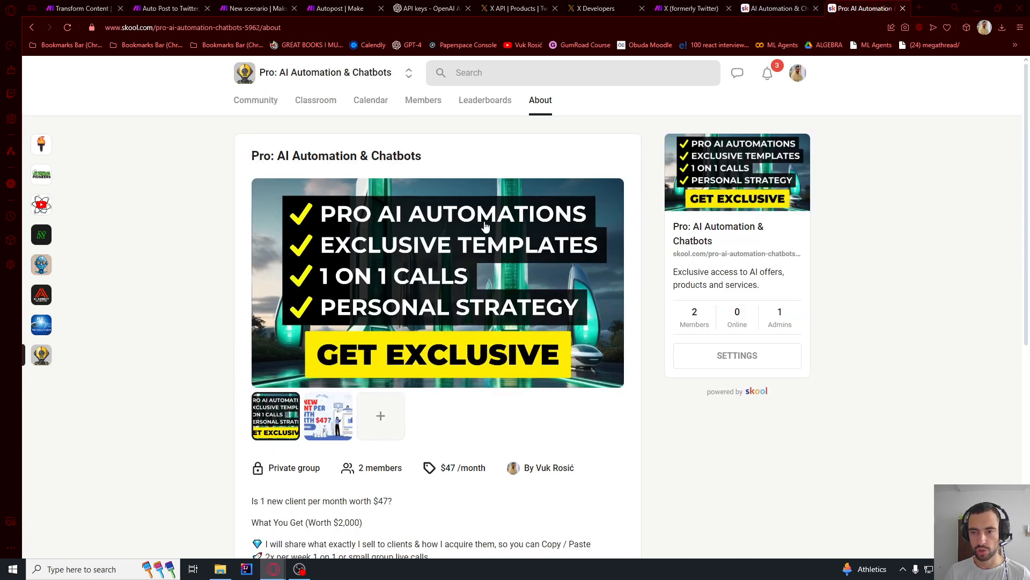
- Read the offer description, monthly price and joining terms on the Pro: AI Automation & Chatbots About page
scroll(353, 264, "down", 2)
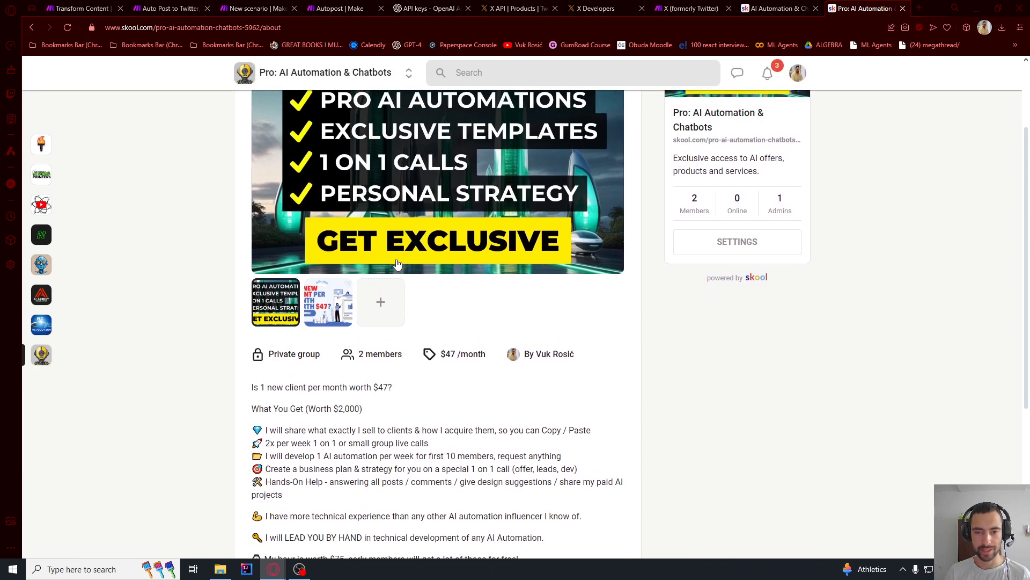
scroll(386, 182, "up", 1)
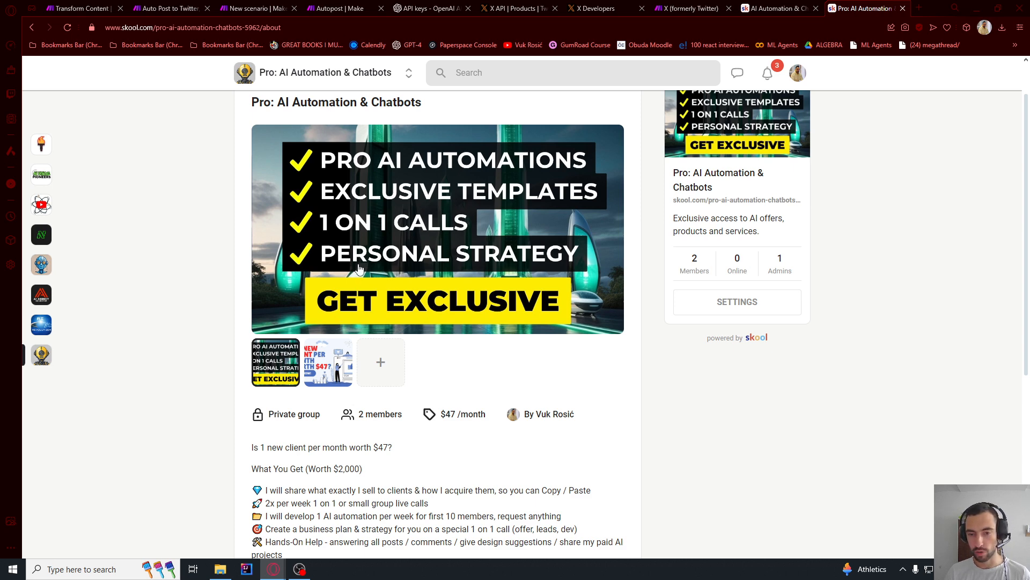
scroll(460, 268, "down", 4)
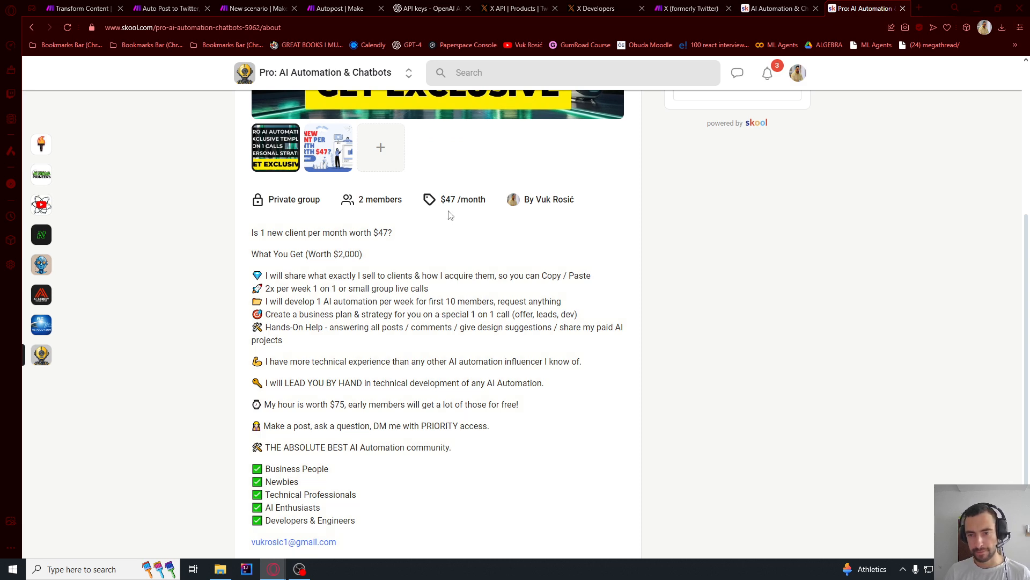
left_click_drag(446, 200, 468, 199)
left_click(471, 200)
left_click(456, 200)
scroll(430, 242, "down", 2)
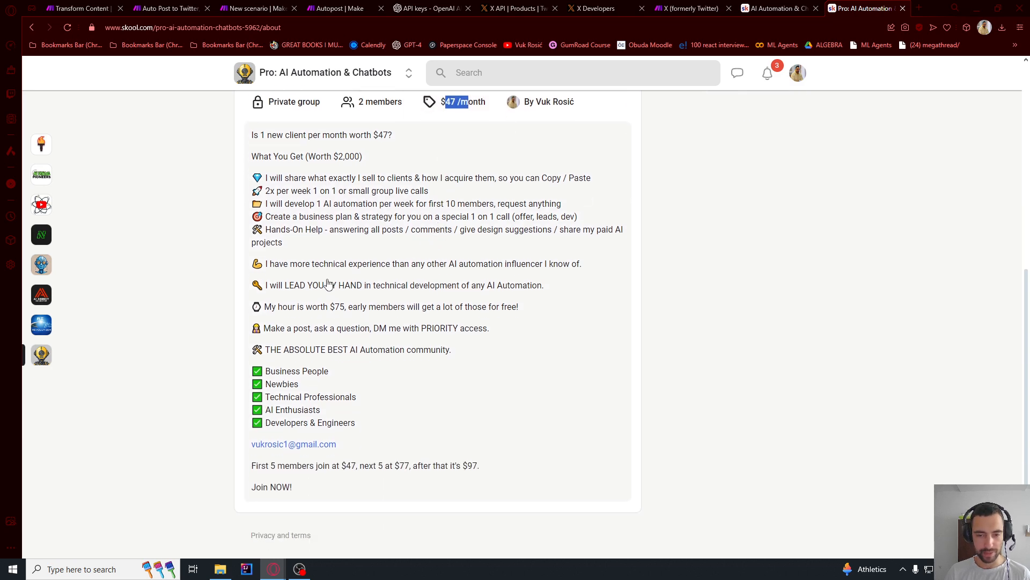
left_click(363, 328)
scroll(371, 344, "down", 2)
left_click_drag(376, 361, 358, 222)
scroll(358, 222, "up", 1)
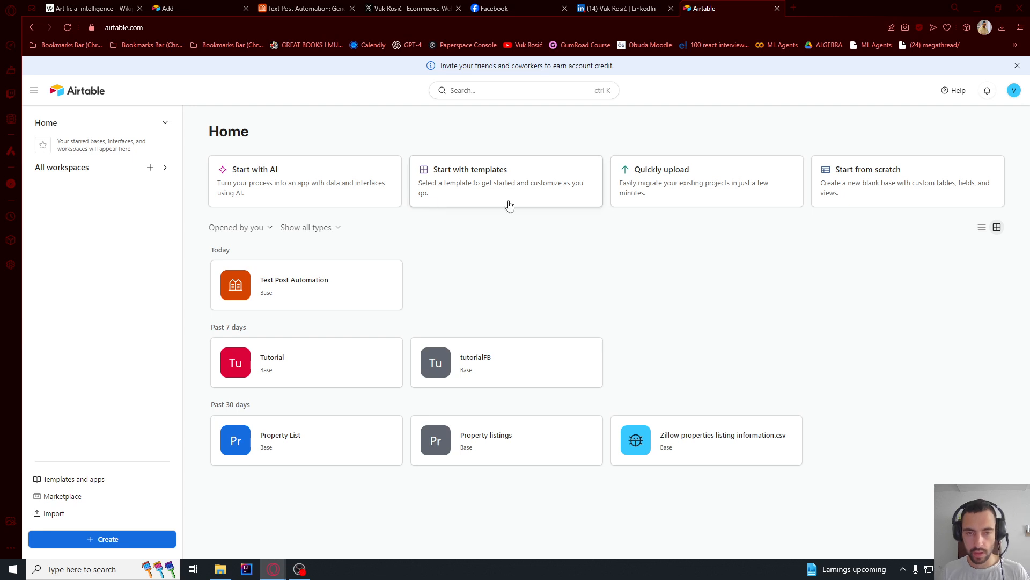
- Switch to Airtable, create a new base from scratch and name it Content Automation
left_click(68, 28)
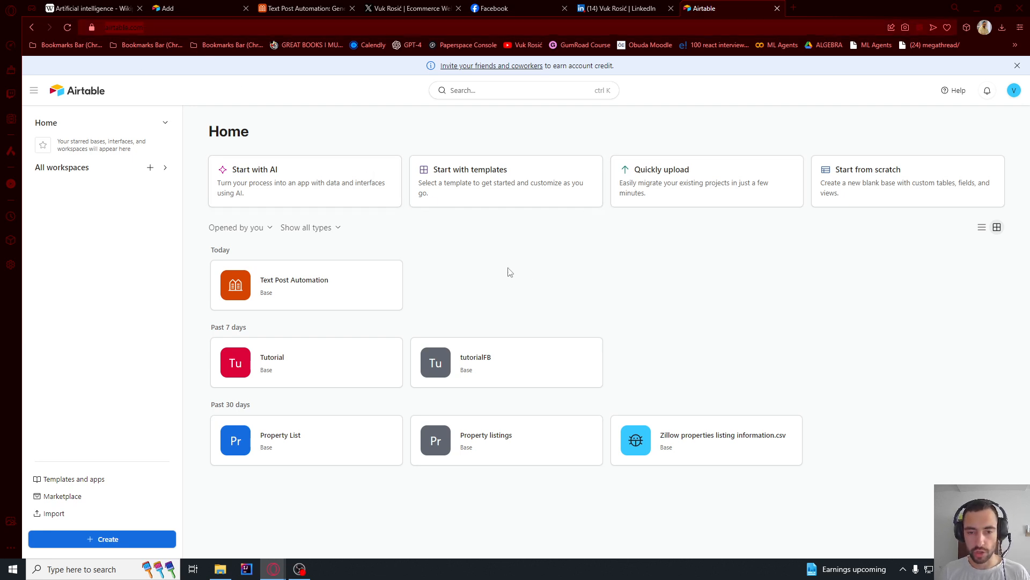
left_click(861, 183)
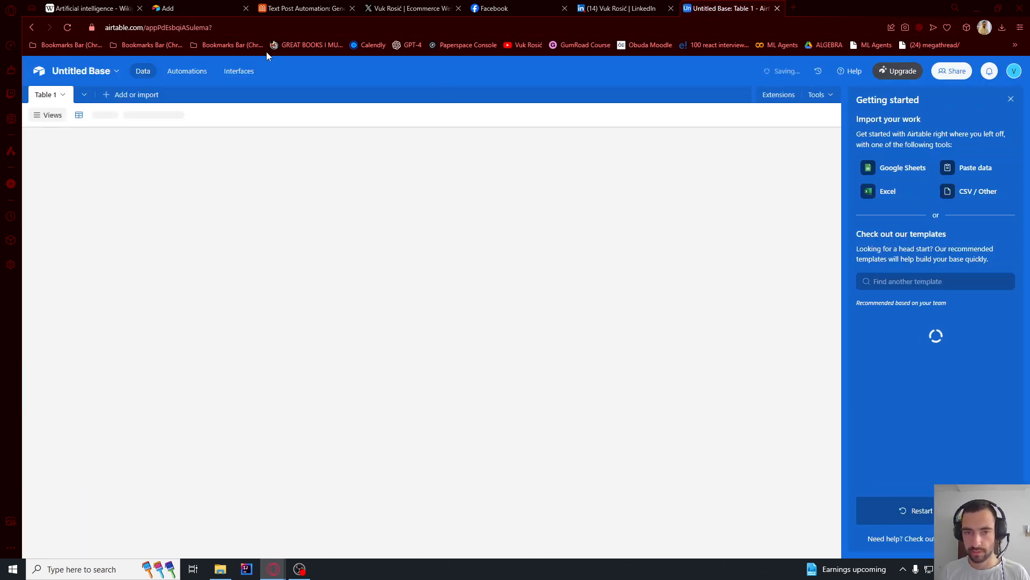
left_click(96, 74)
type("Co")
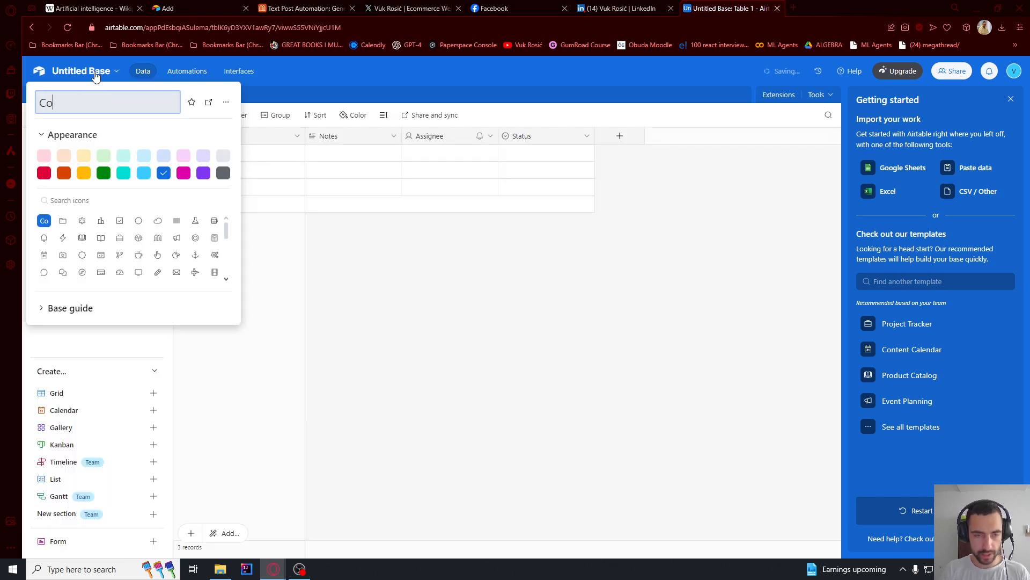
type("ntent Automation")
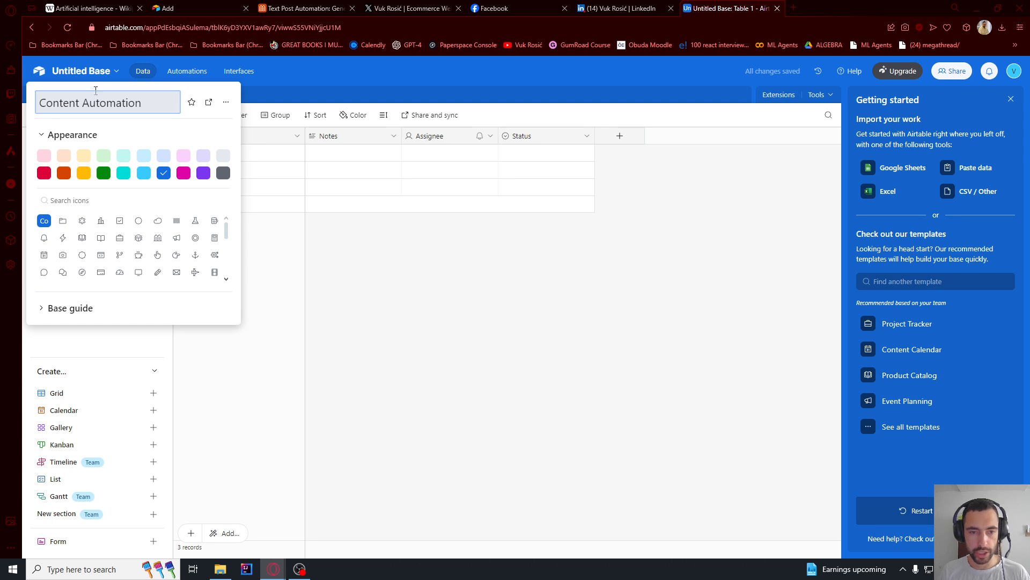
key("Return")
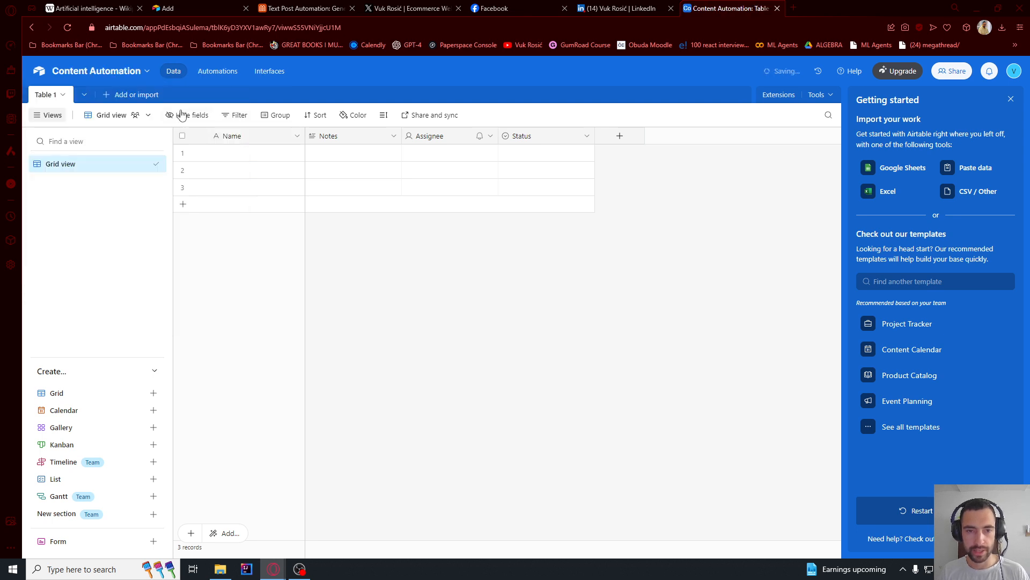
- Rename the base's first table, Table 1, as Source Content
left_click(47, 97)
left_click(64, 147)
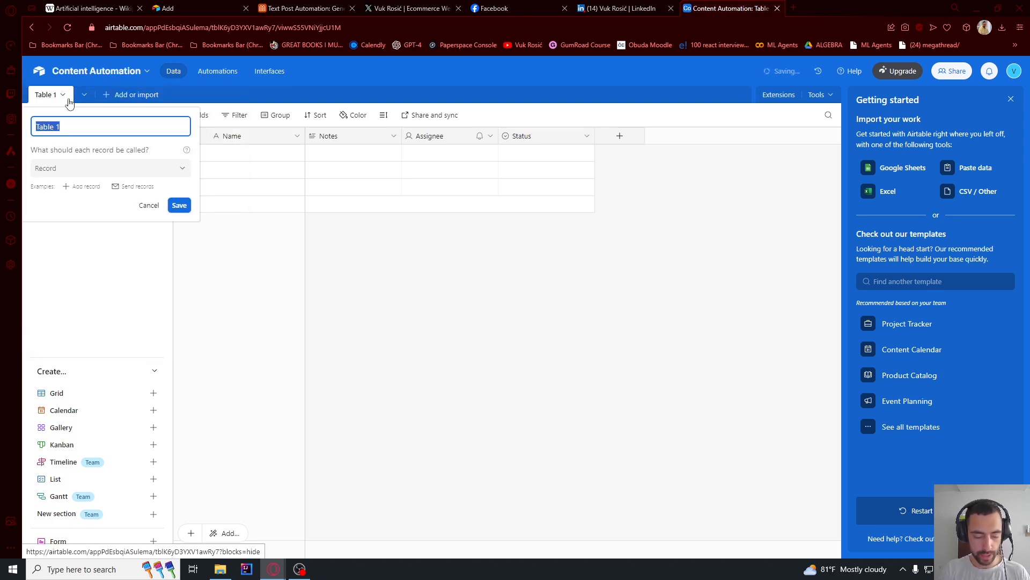
type("Source Content")
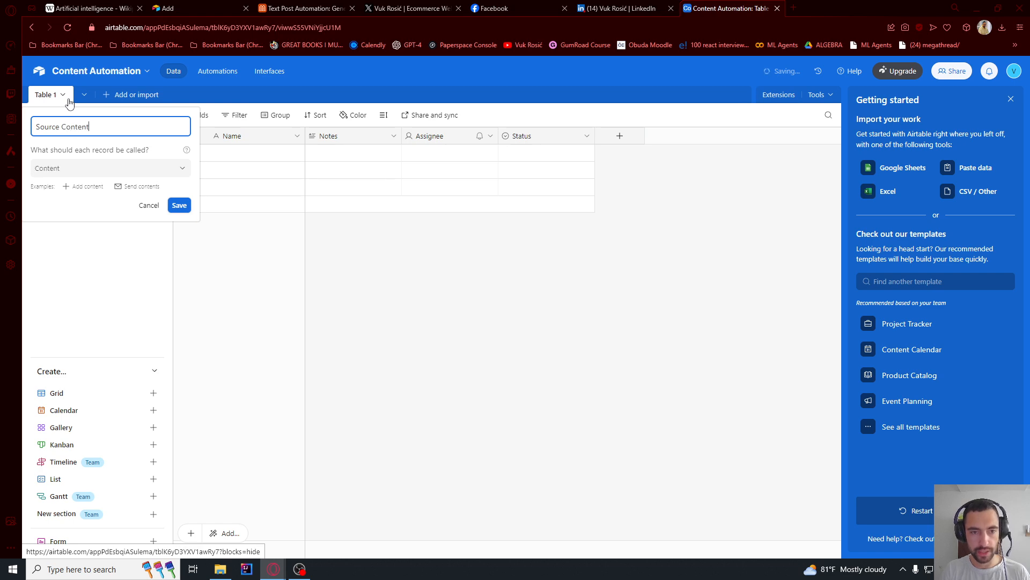
left_click(179, 205)
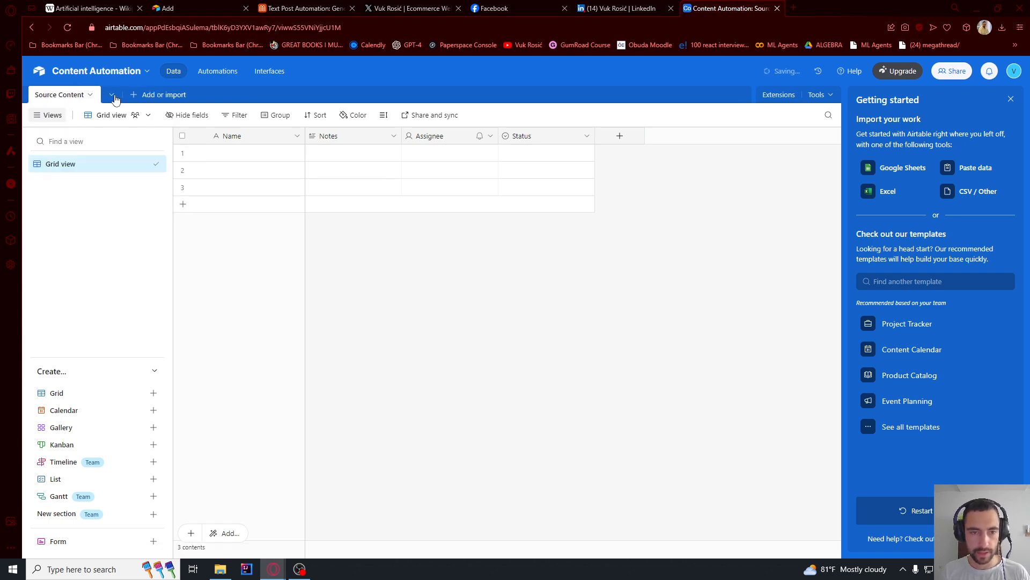
- Add a second blank table from scratch and name it Generated Content
left_click(139, 97)
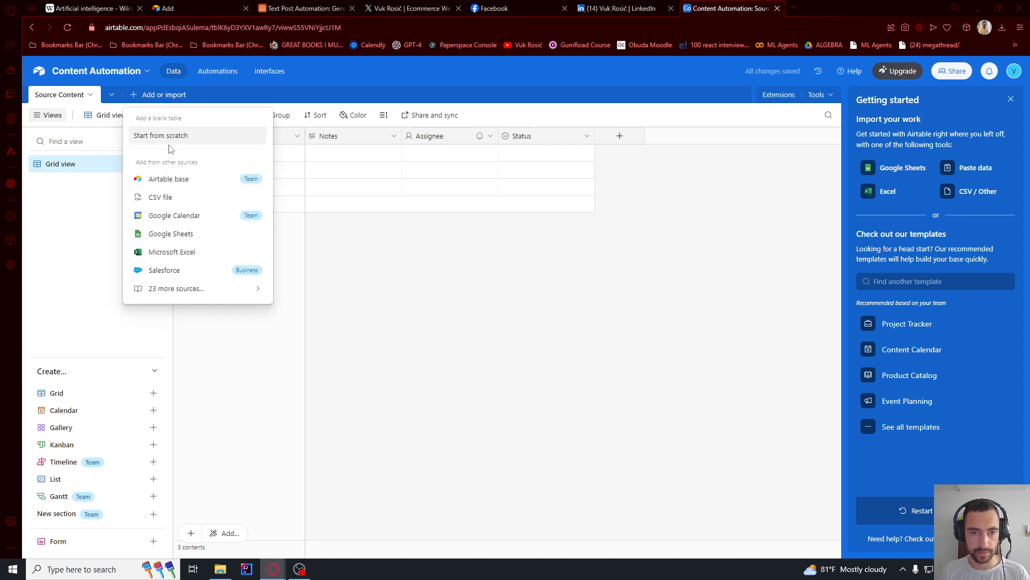
left_click(151, 136)
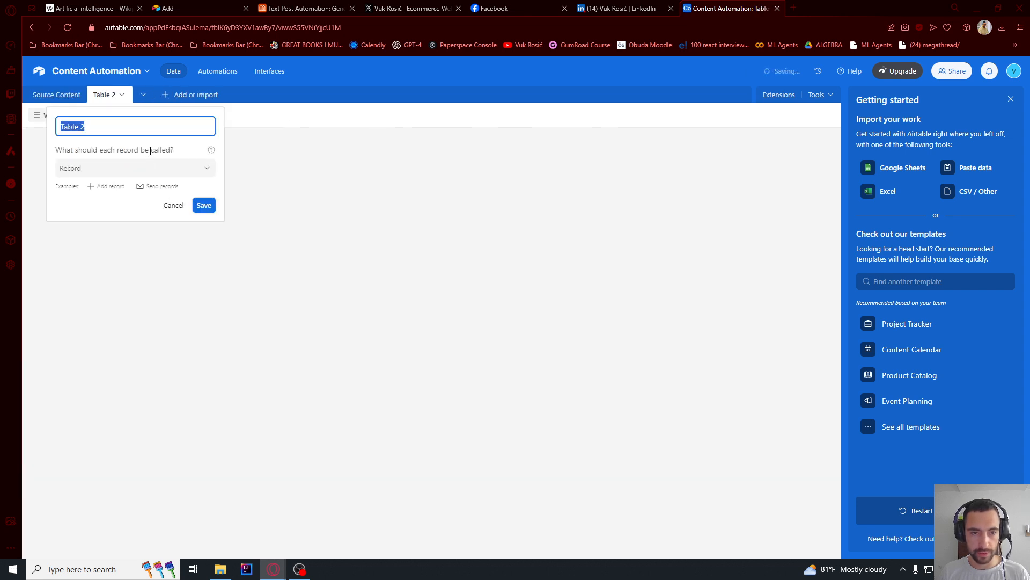
type("Gener")
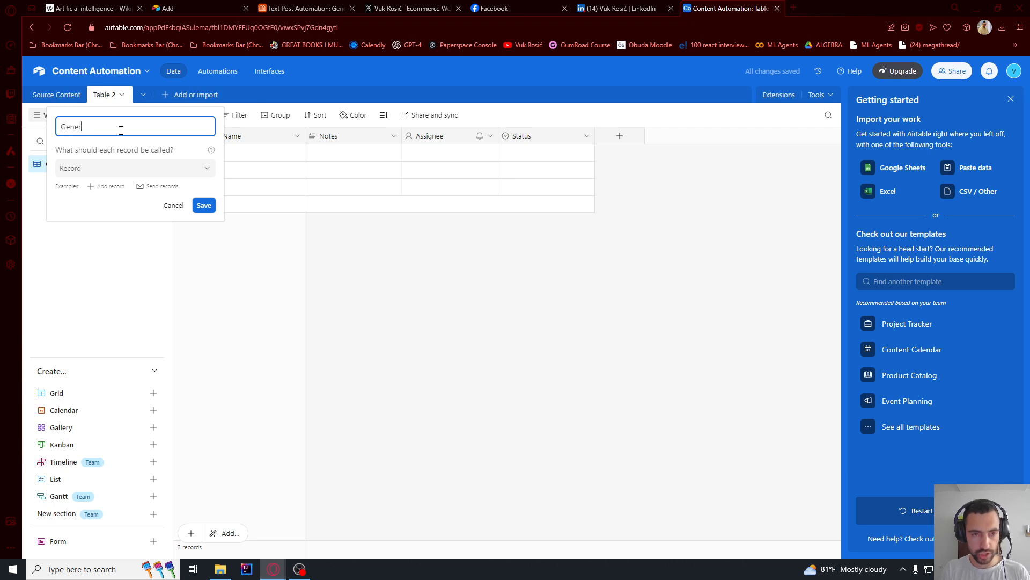
type("ated Content")
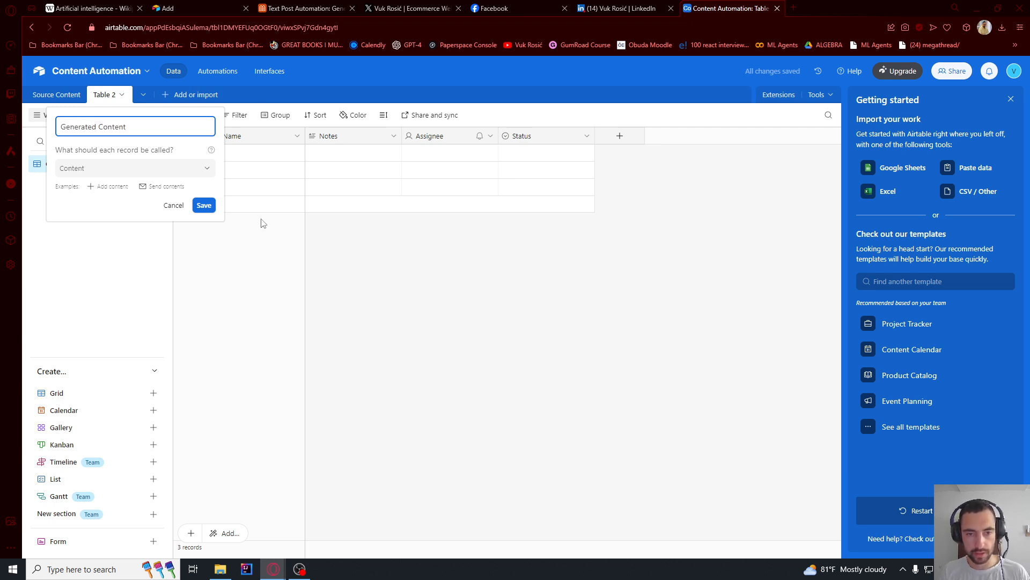
left_click(203, 206)
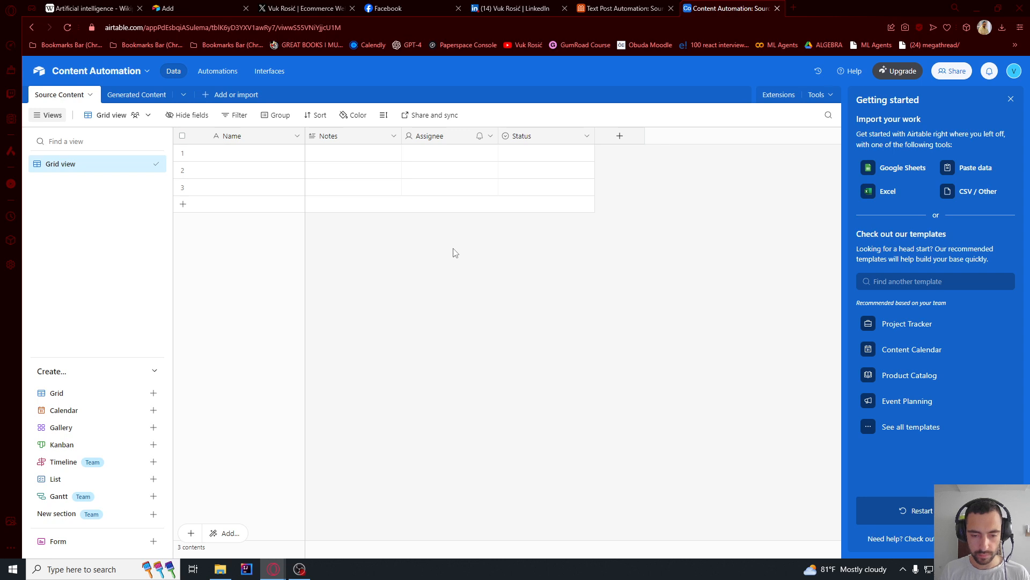
- Delete the Notes, Assignee and Status fields from the Source Content table and close the getting-started guide
right_click(353, 138)
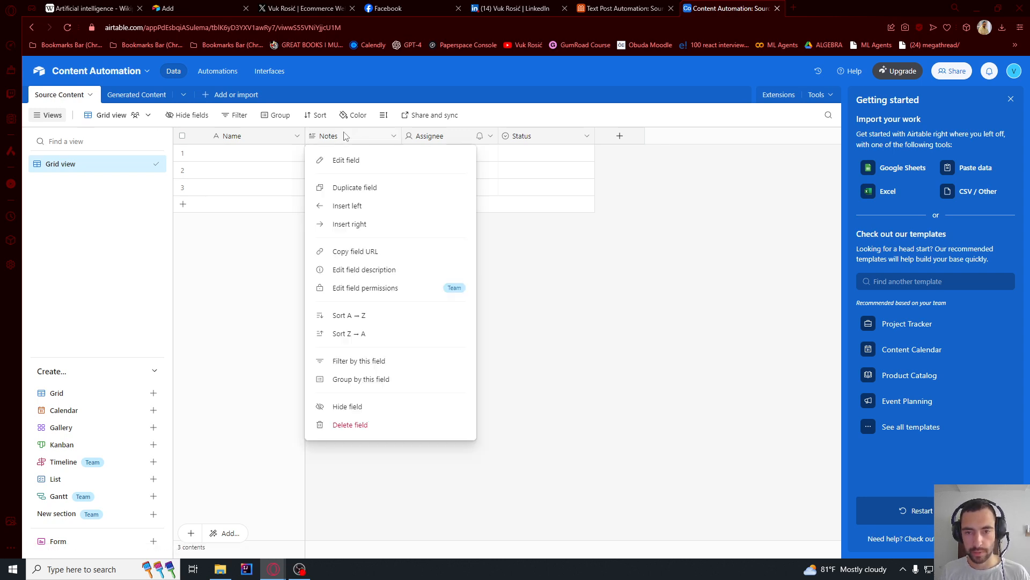
left_click(349, 425)
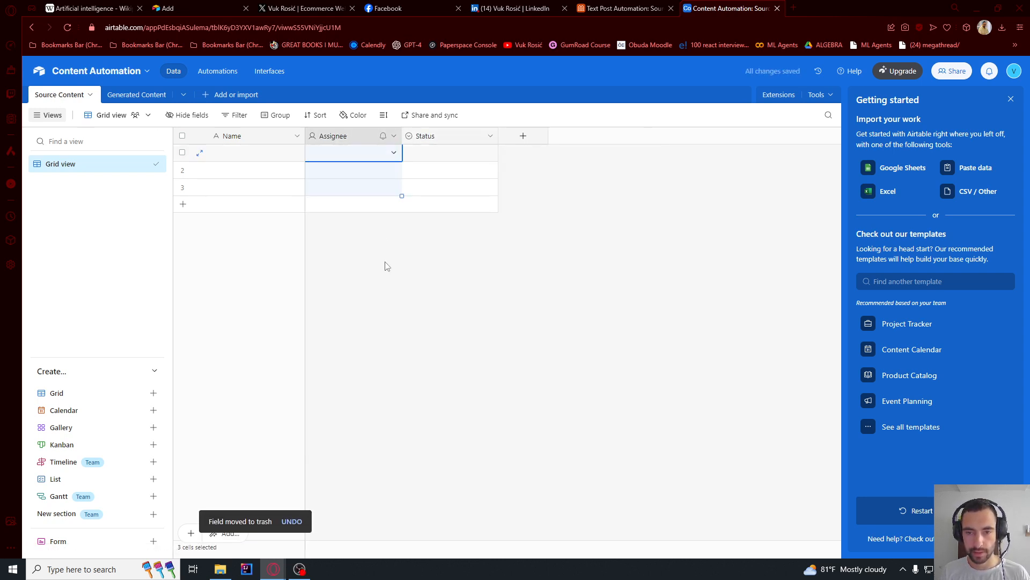
left_click(394, 137)
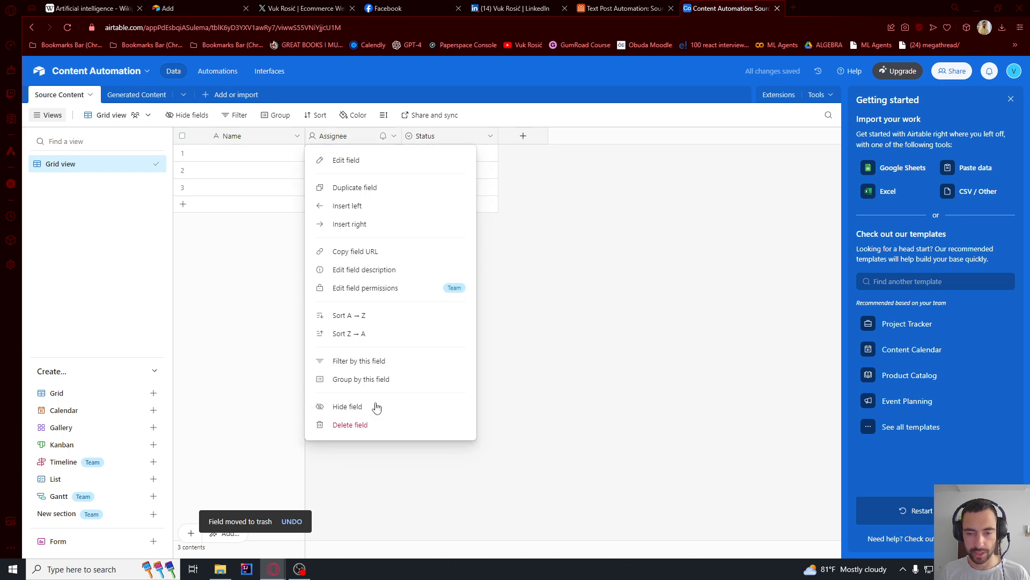
left_click(376, 424)
left_click(396, 137)
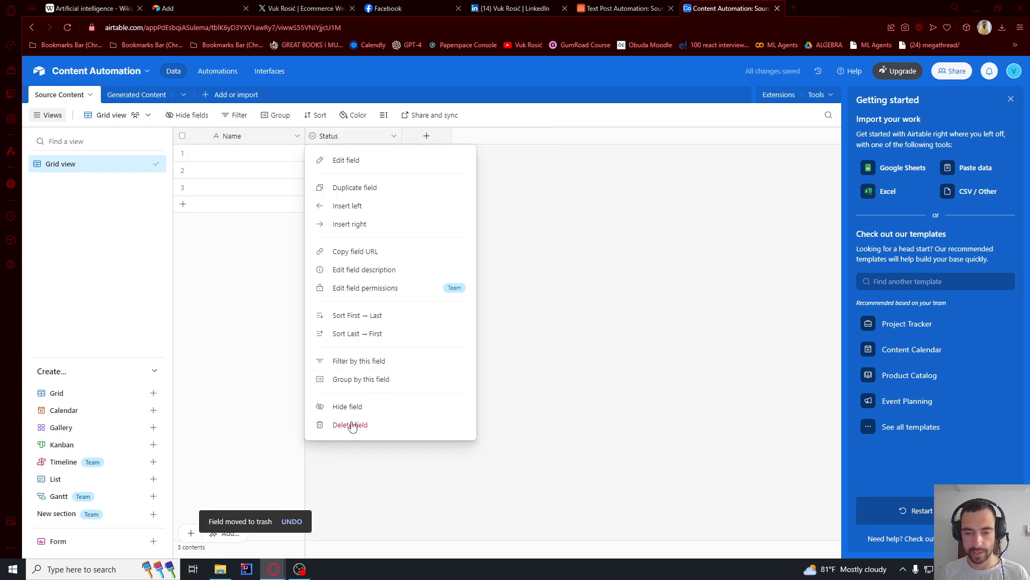
left_click(349, 424)
left_click(1011, 102)
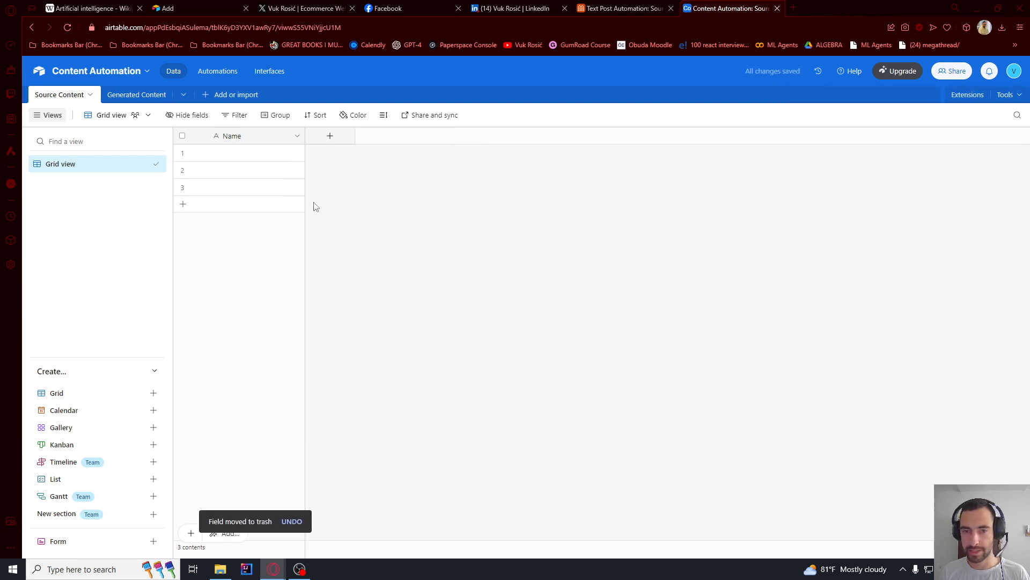
- Rename the primary Name field of Source Content as ID and change its type to Autonumber
double_click(231, 137)
type("ID")
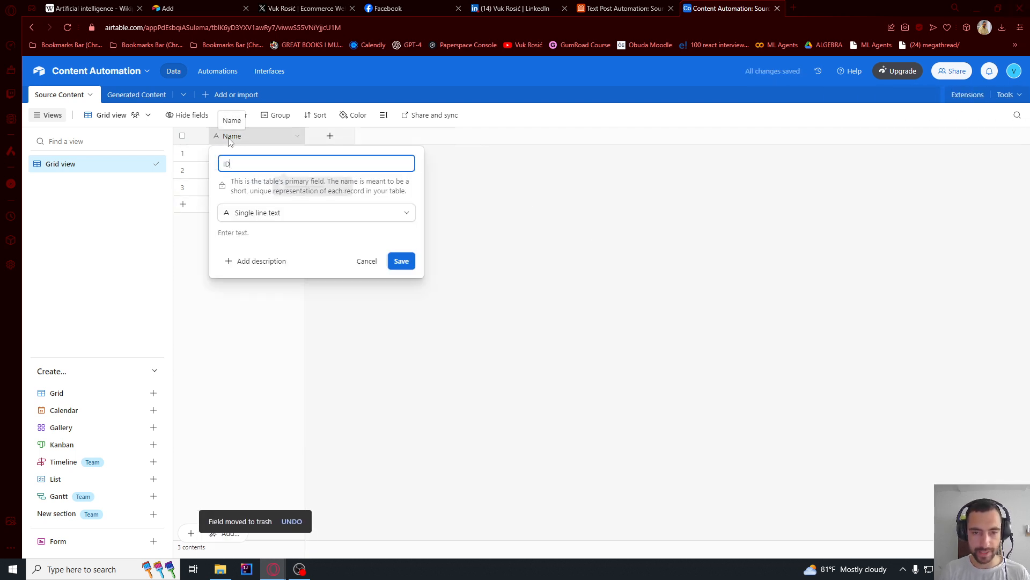
left_click(279, 215)
type("auto")
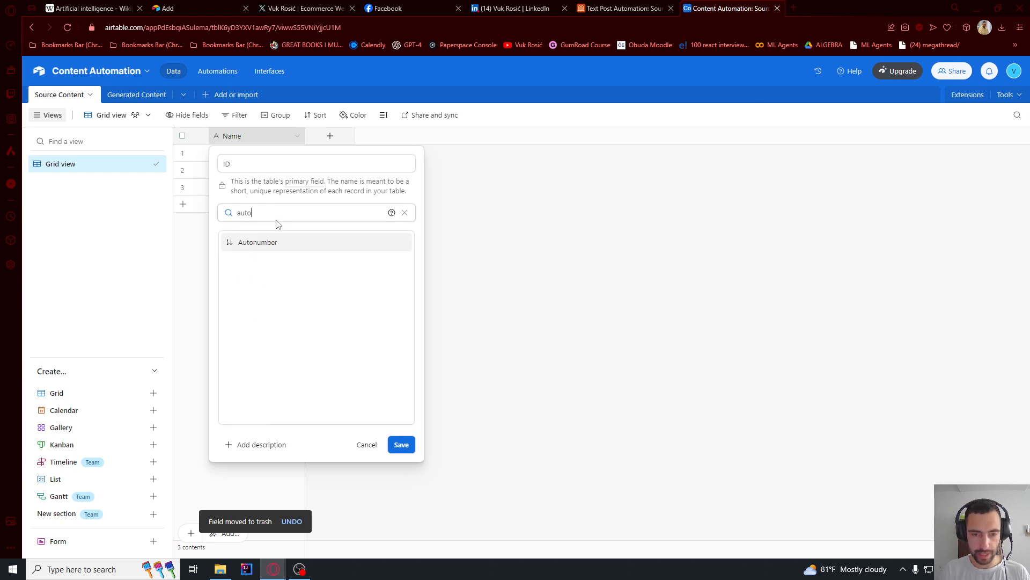
left_click(308, 247)
left_click(405, 270)
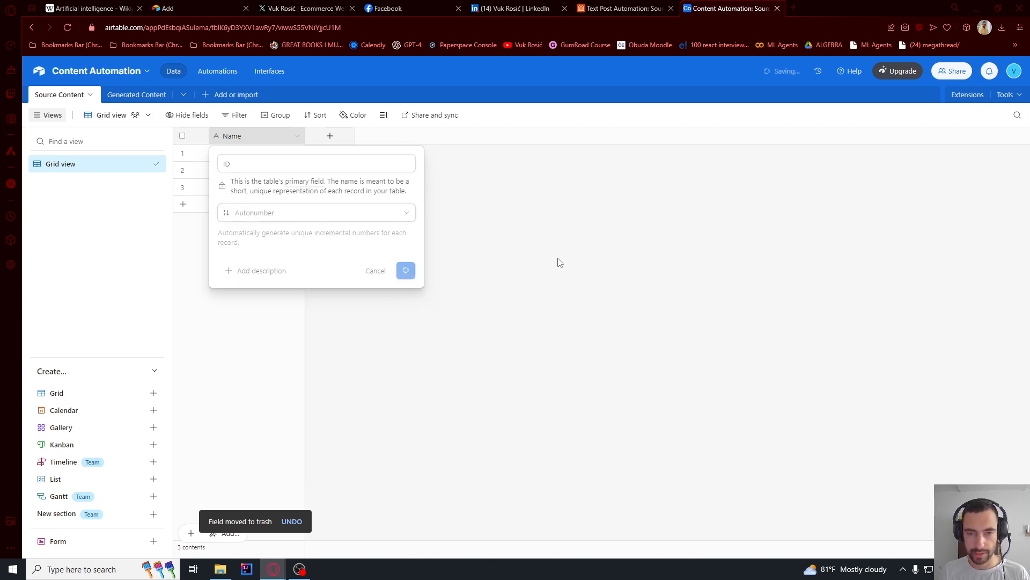
- Delete the three blank records from the Source Content table
left_click(182, 153)
left_click(183, 170)
left_click(182, 187)
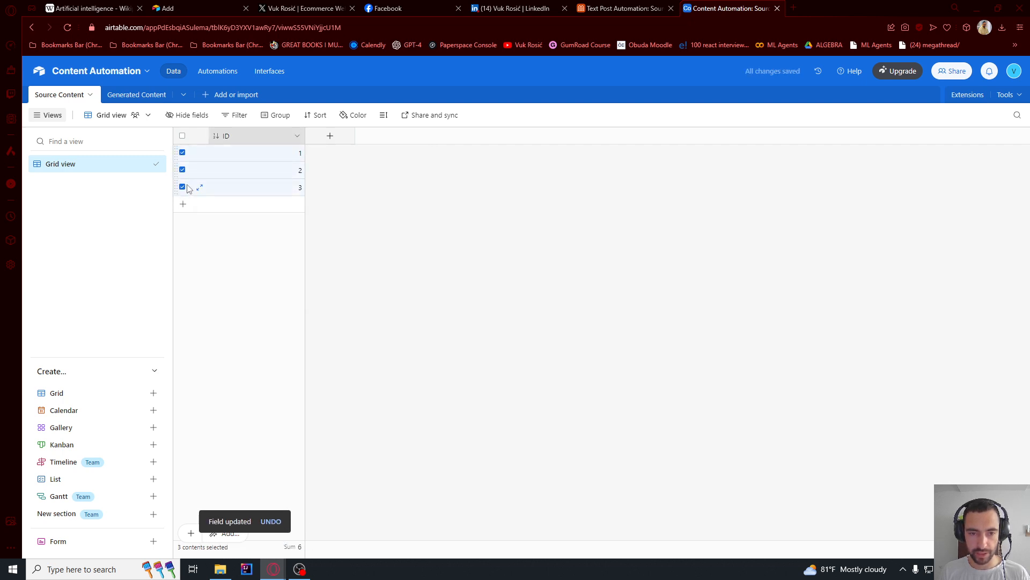
right_click(228, 187)
left_click(276, 227)
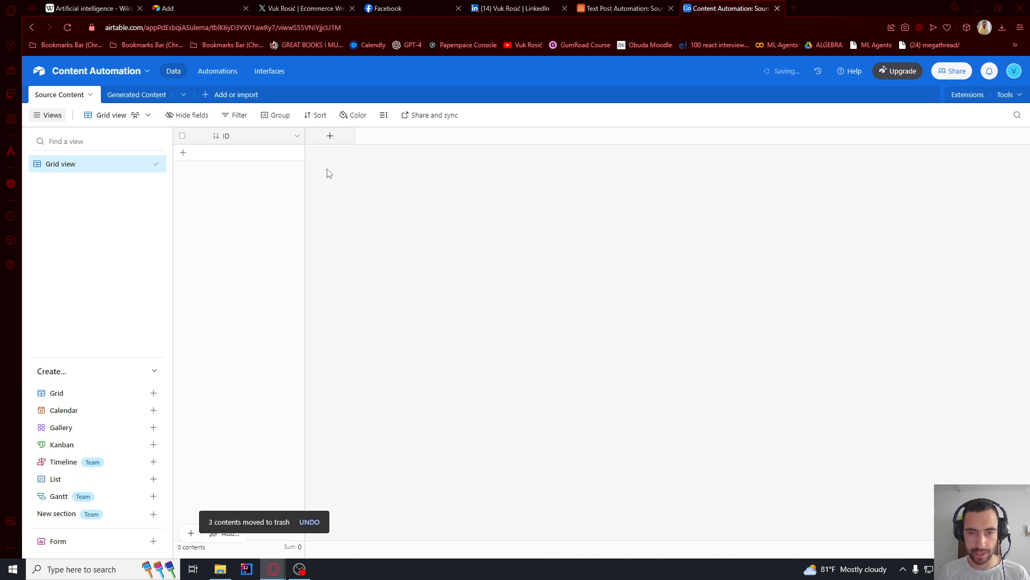
- Add a Long text field named Text to the Source Content table, without rich text formatting
left_click(330, 137)
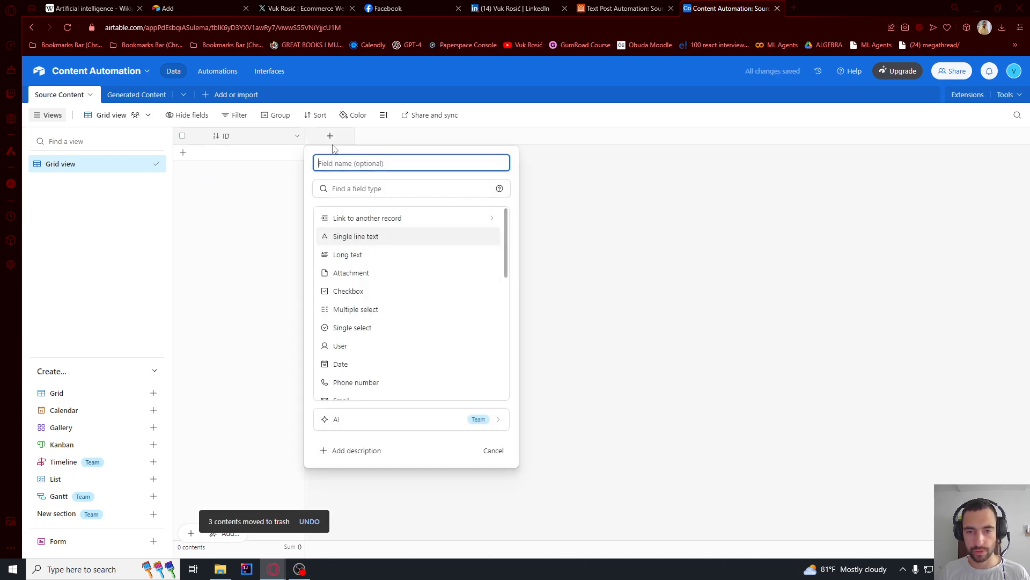
type("Text")
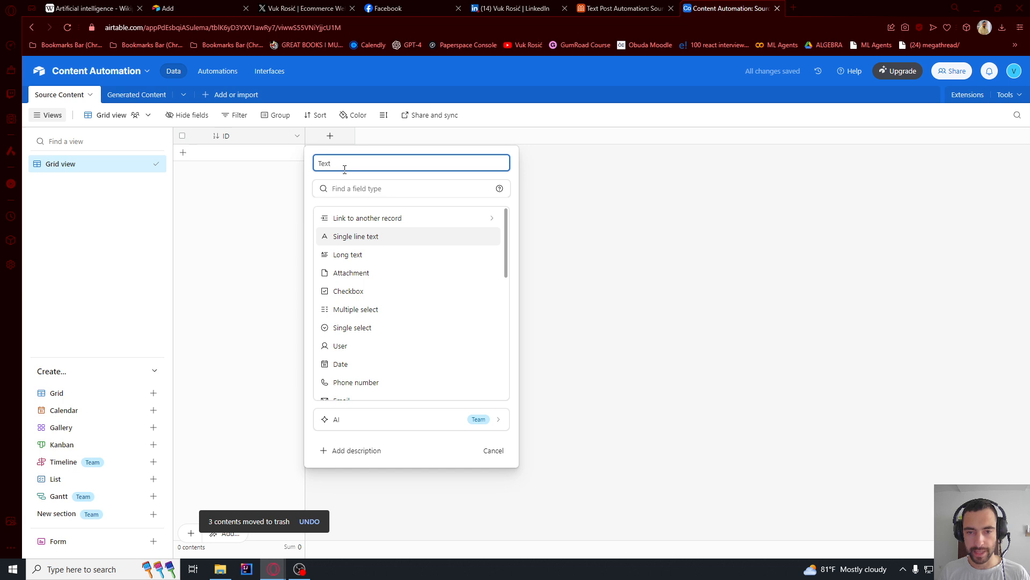
left_click(354, 254)
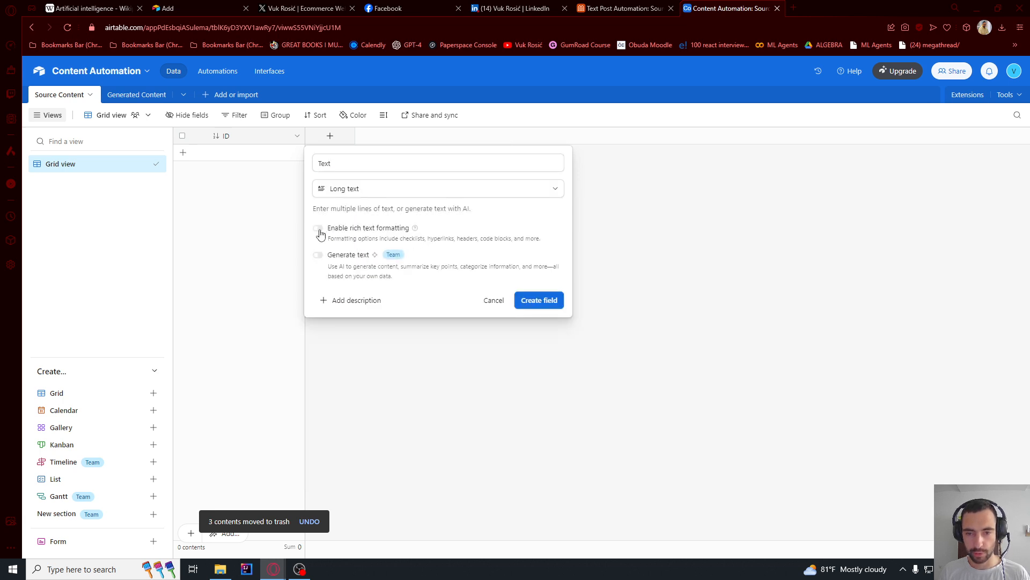
left_click(529, 302)
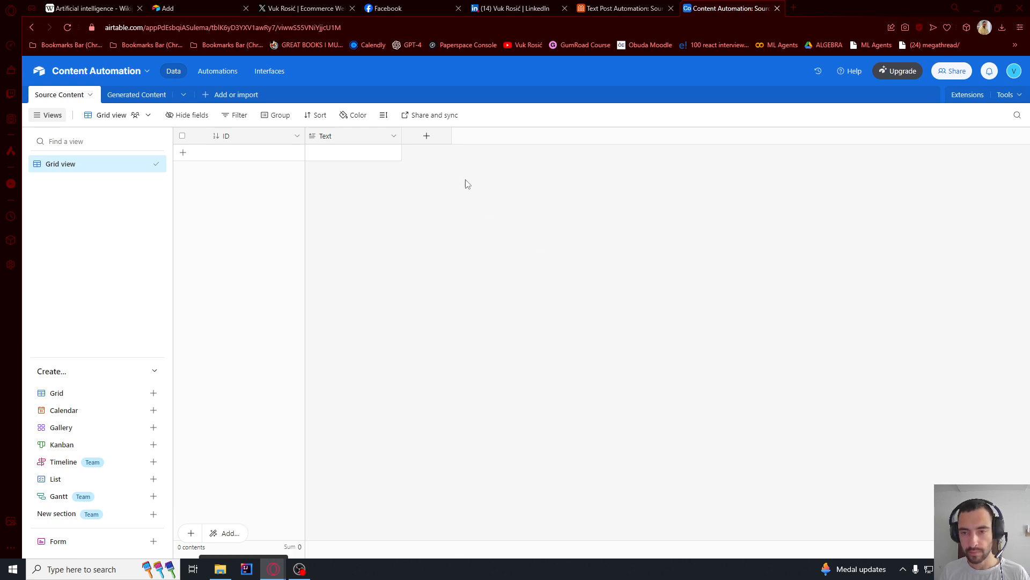
- Add a Multiple select field named Transform Into to the Source Content table with the options Twitter, Facebook and LinkedIn
left_click(426, 138)
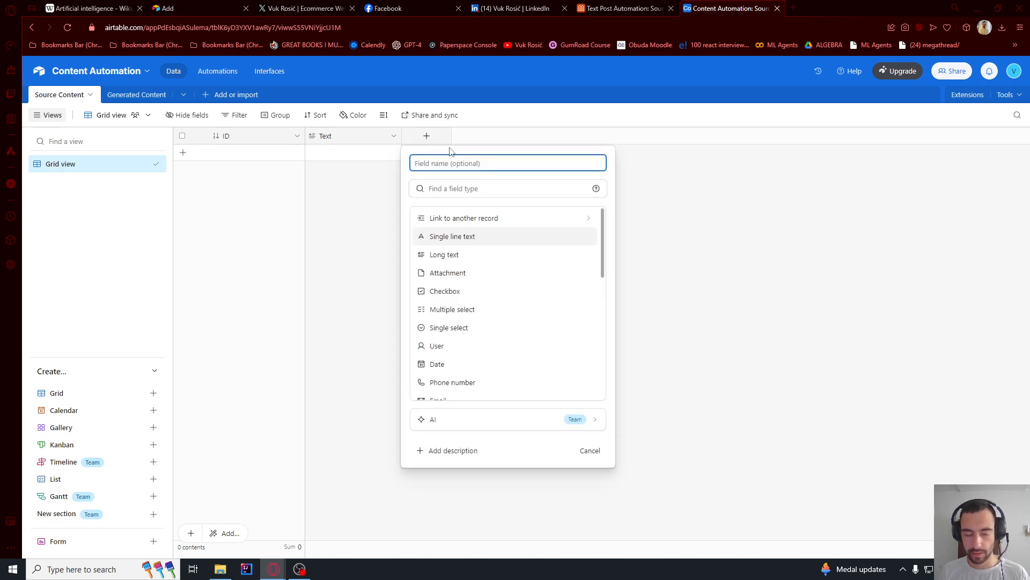
type("Tran")
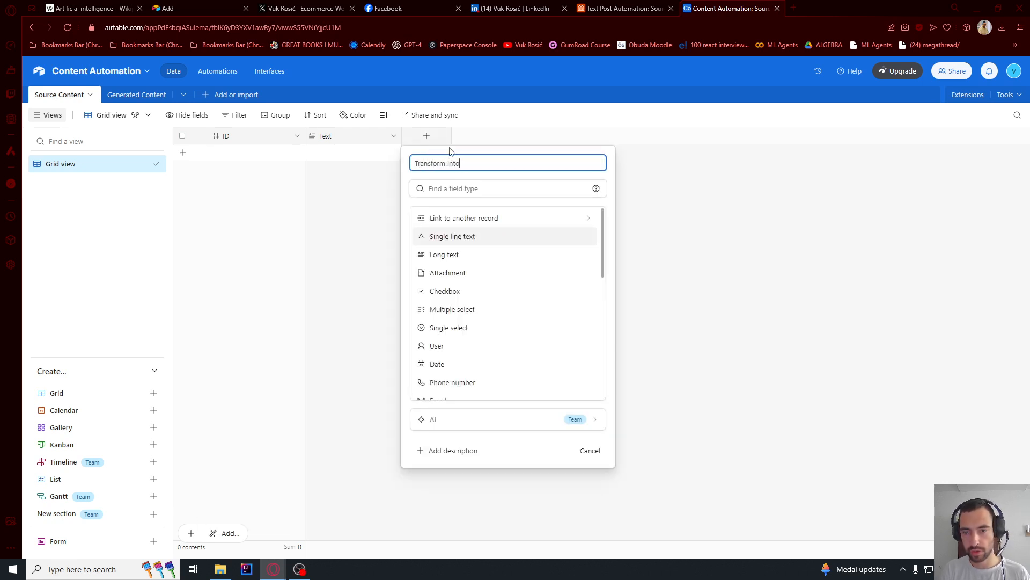
type("sform Into")
left_click(472, 188)
type("mul")
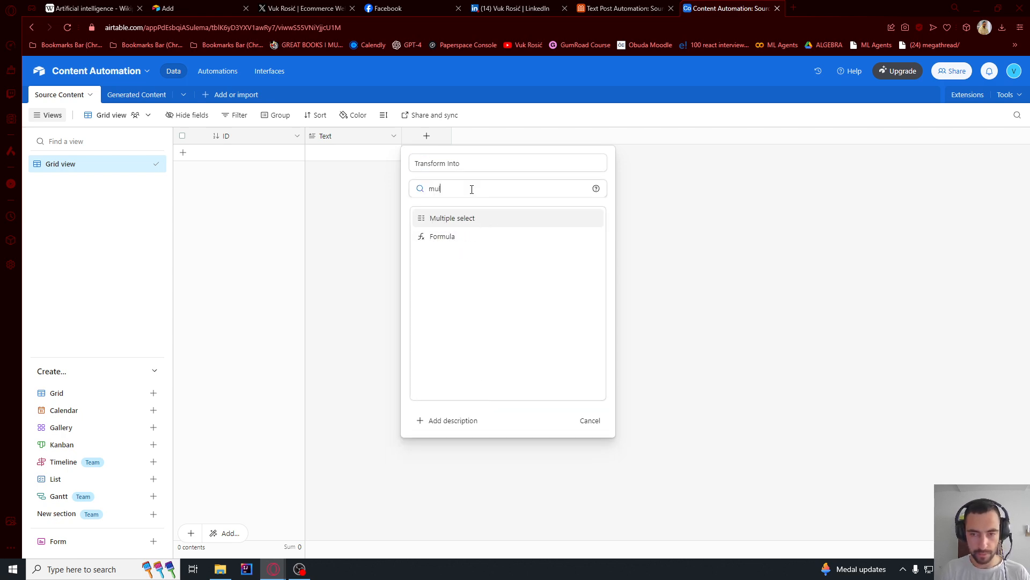
left_click(467, 218)
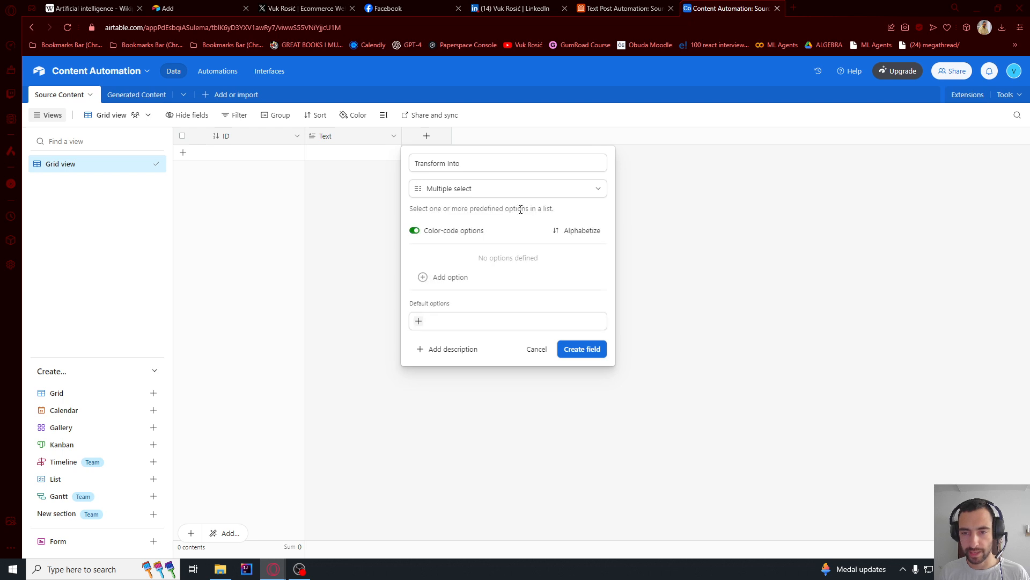
left_click(439, 280)
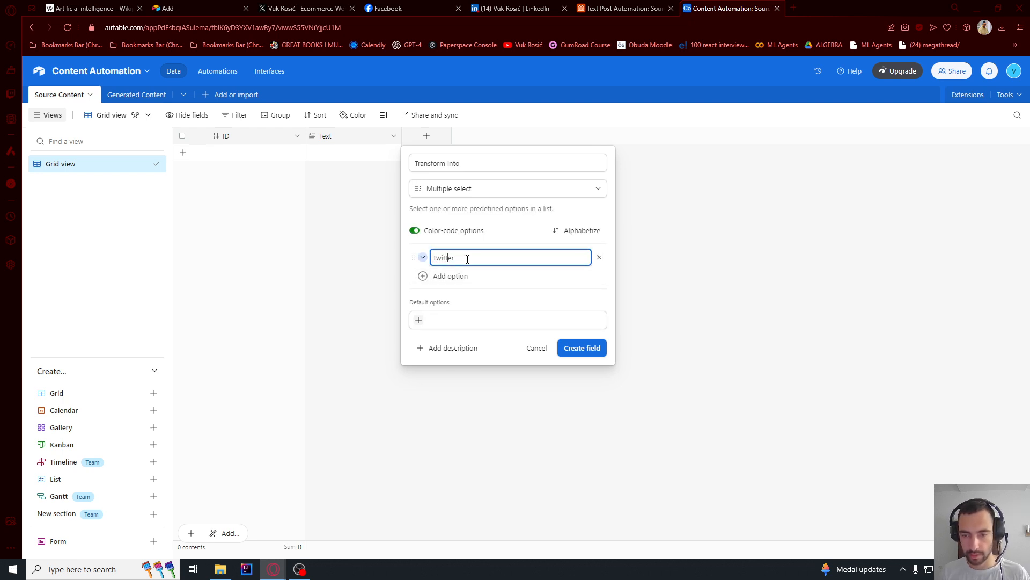
left_click(465, 275)
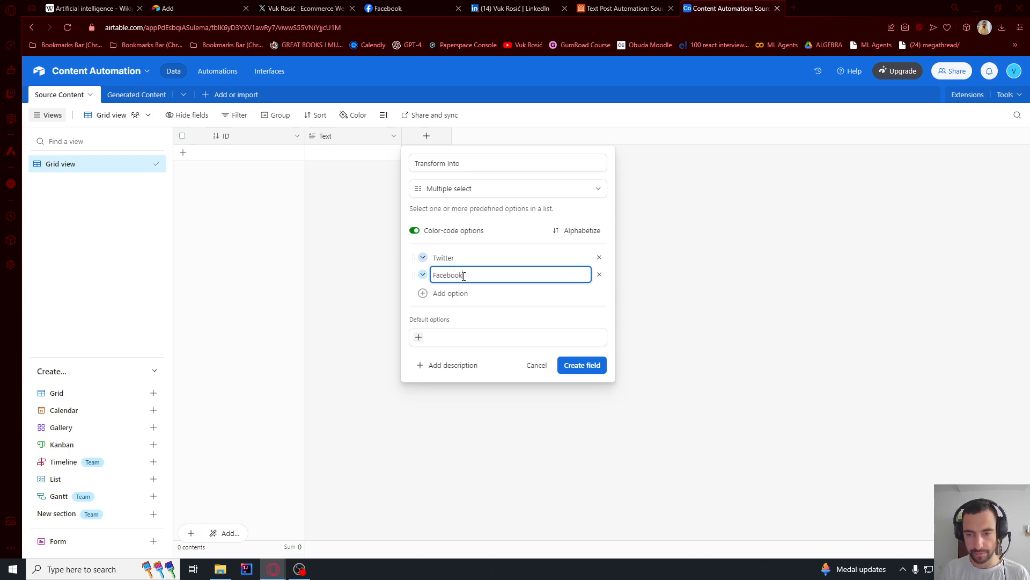
left_click(474, 292)
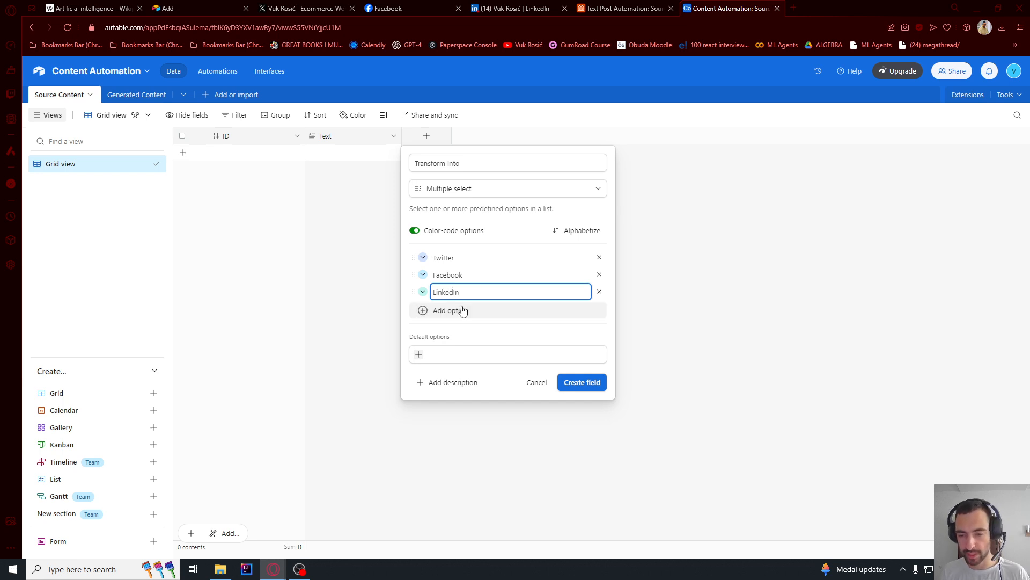
left_click(579, 384)
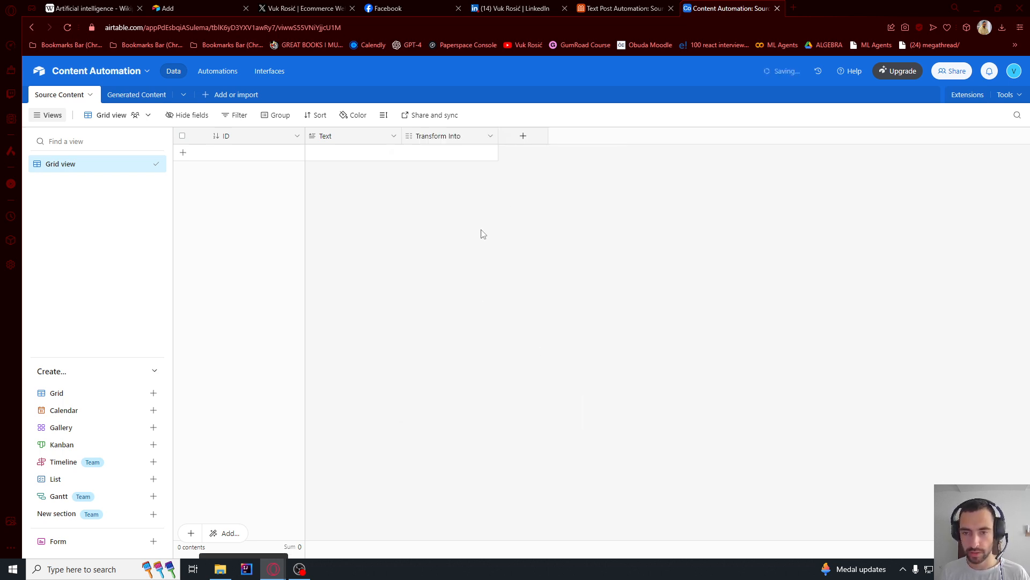
- Add a Created time field named Created time to the Source Content table and hide it from the grid view
left_click(523, 137)
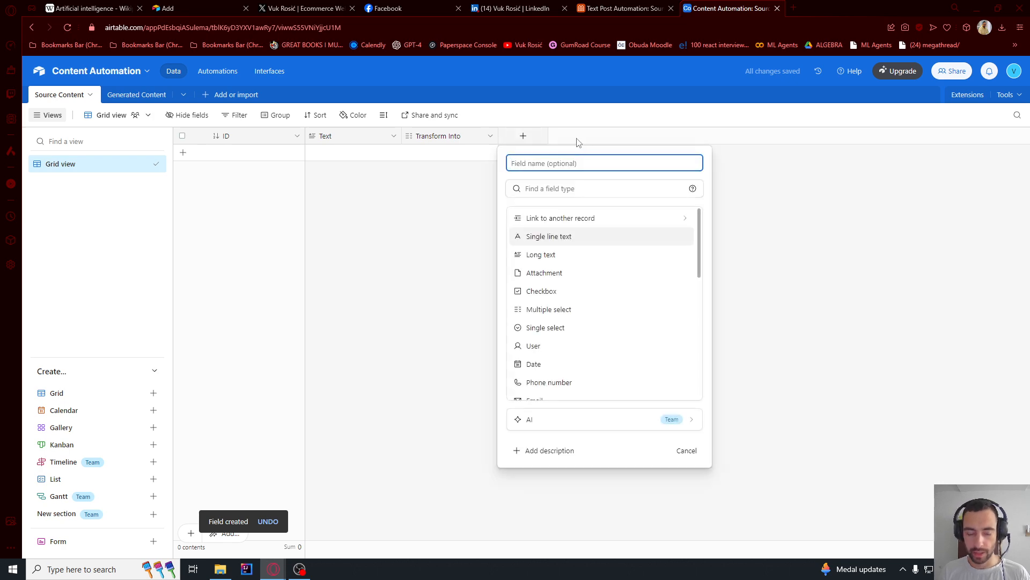
type("Created time")
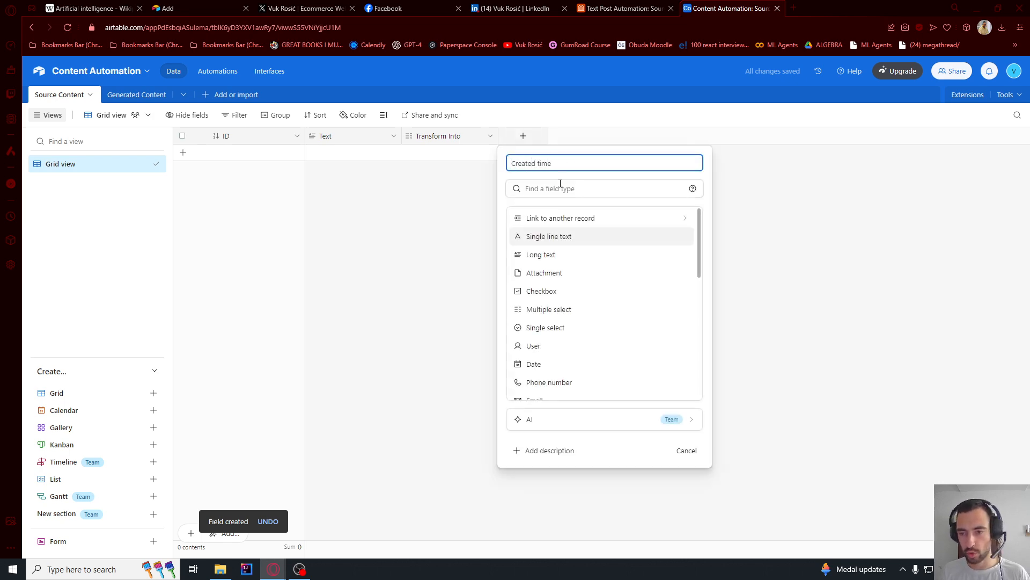
left_click(560, 187)
type("create")
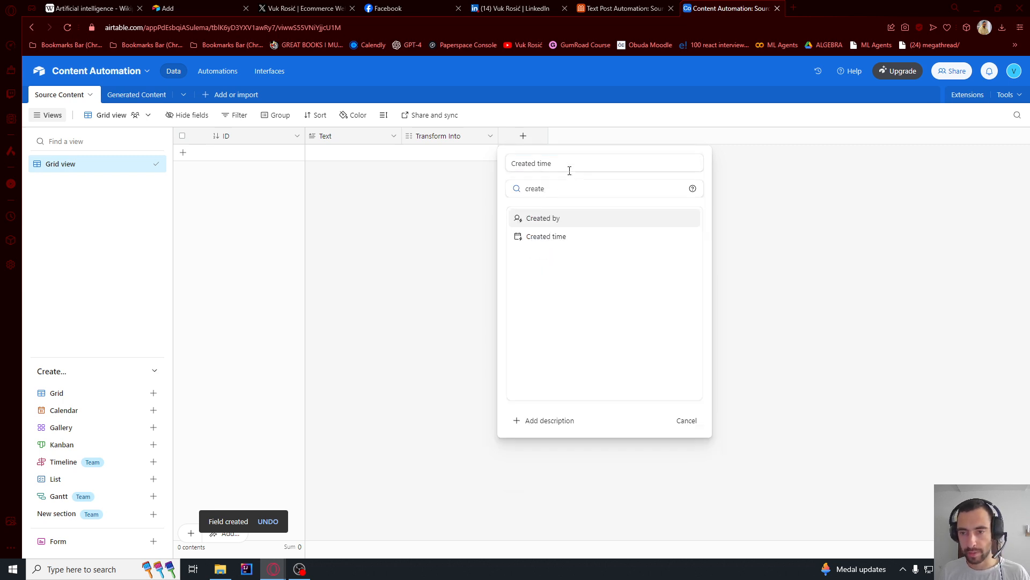
left_click(554, 238)
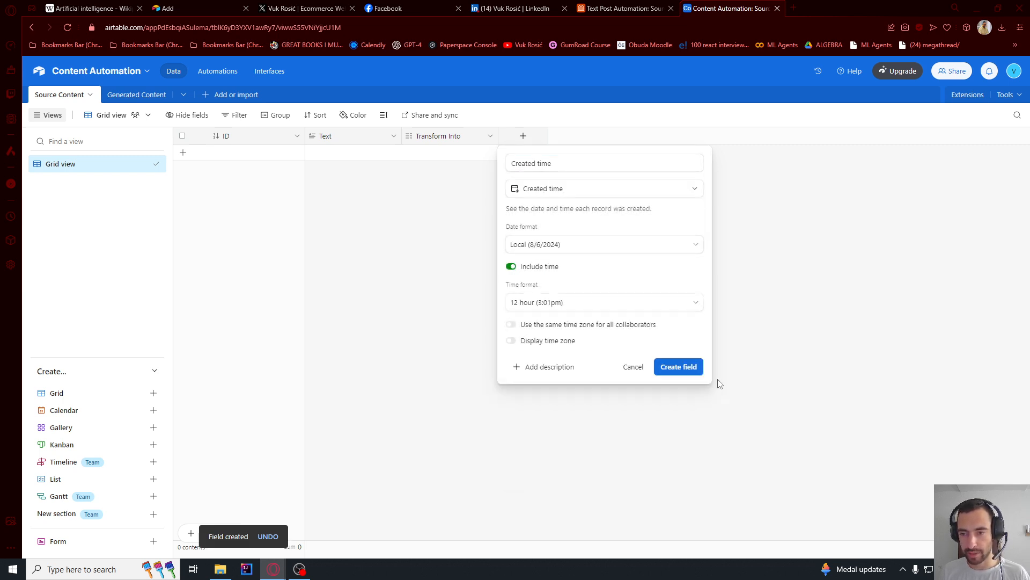
left_click(692, 369)
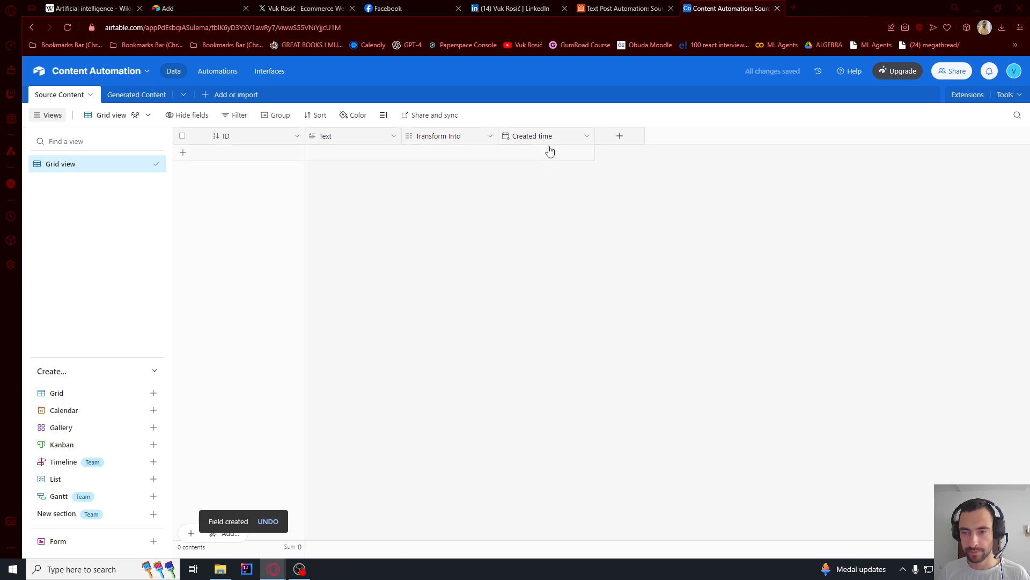
right_click(540, 139)
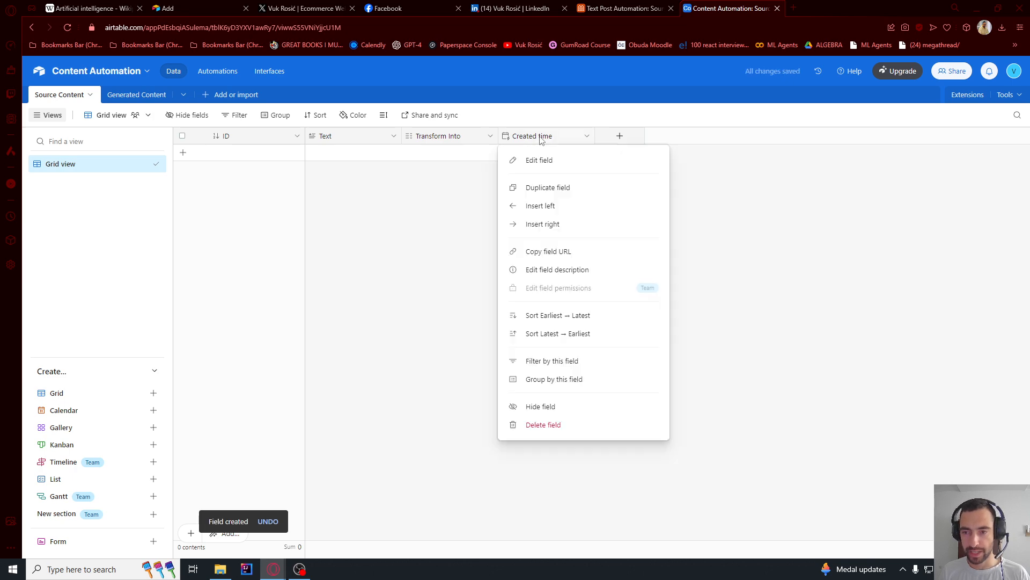
left_click(559, 409)
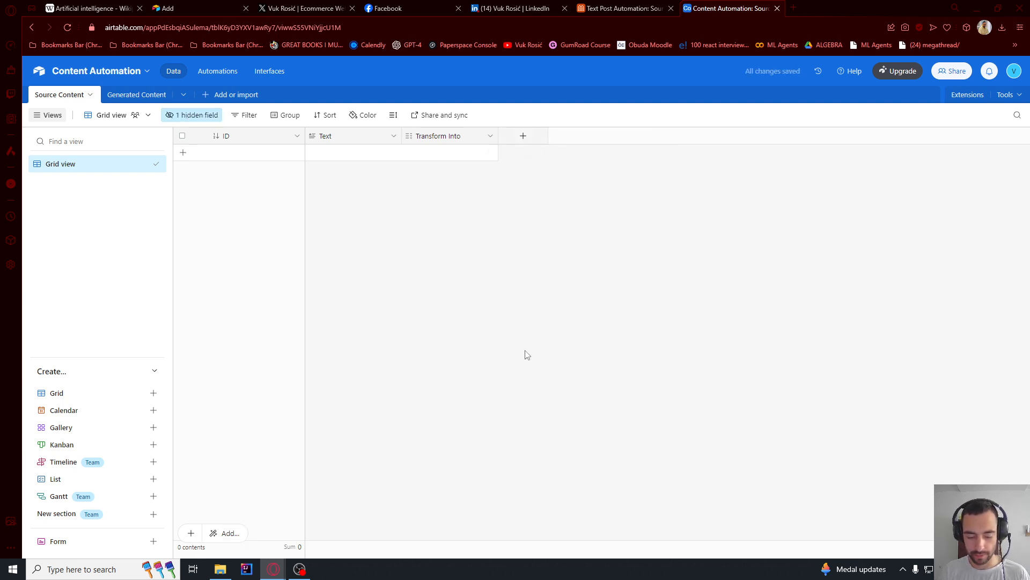
- Add a Checkbox field named Converted to the Source Content table
left_click(524, 138)
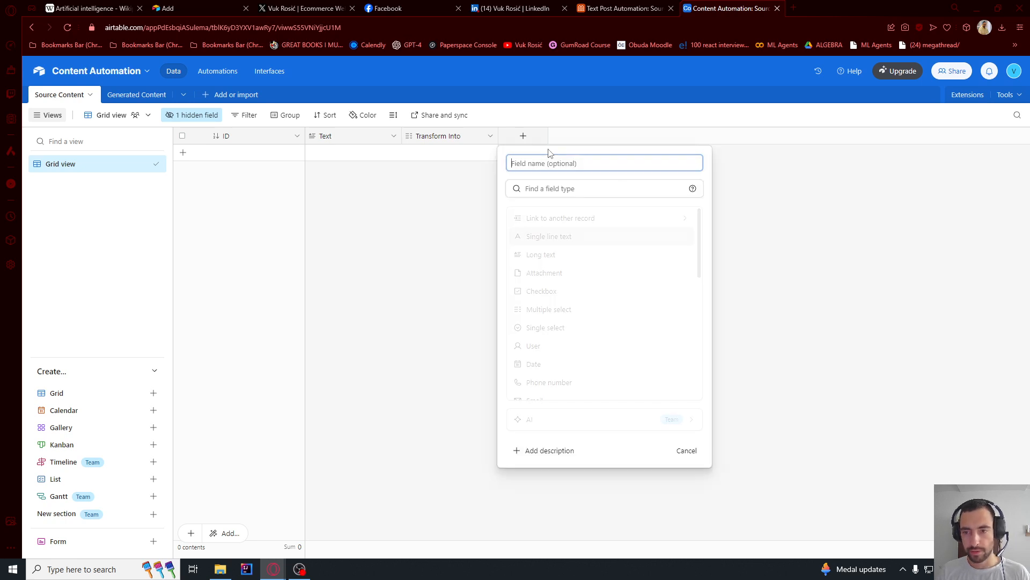
type("Converted")
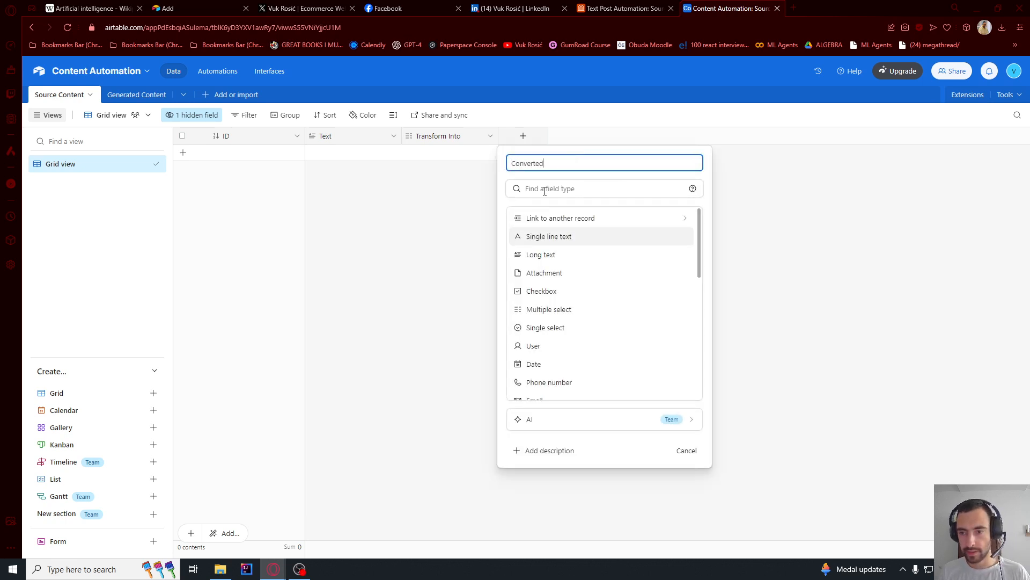
left_click(544, 189)
type("check")
left_click(532, 217)
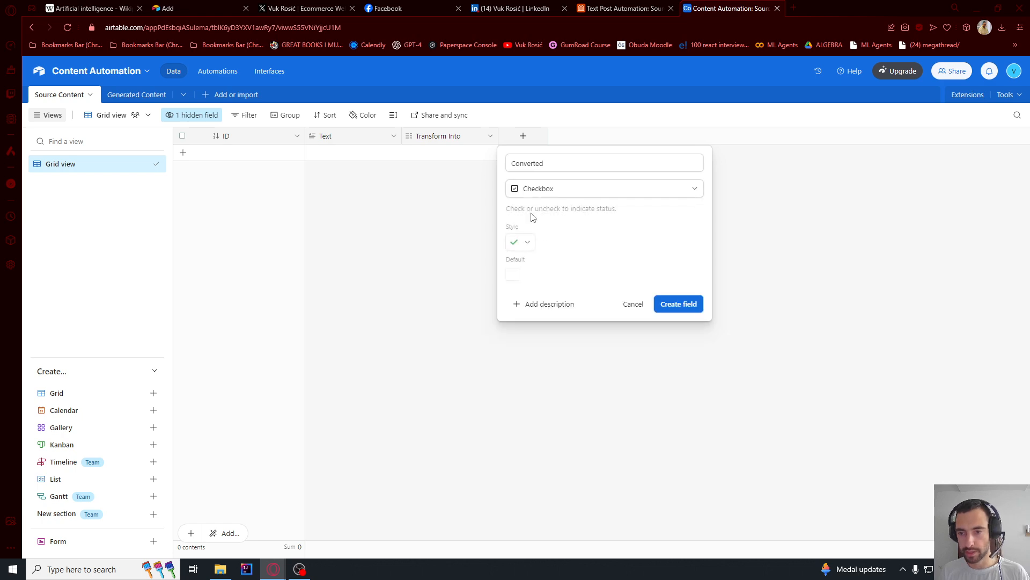
left_click(689, 303)
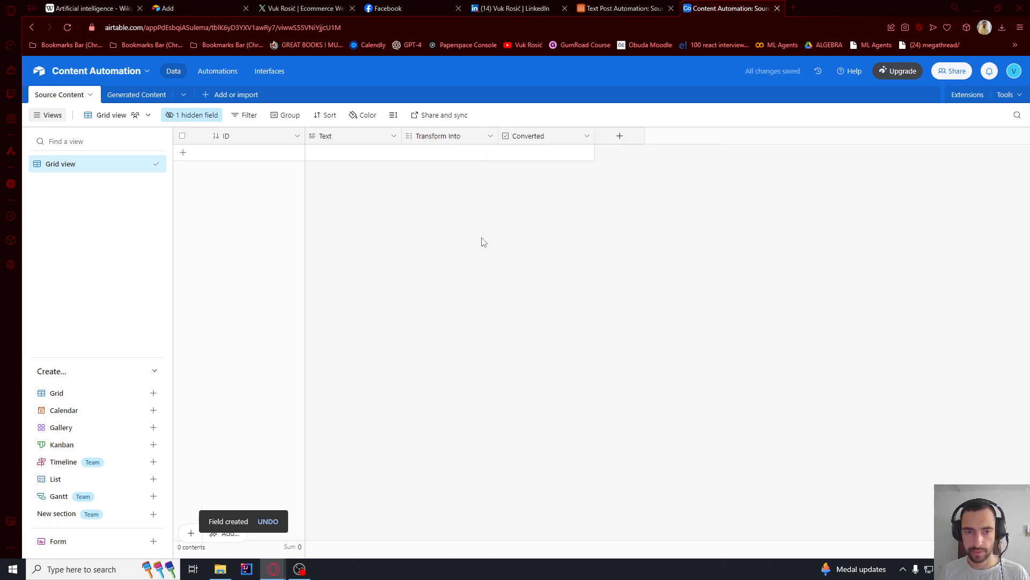
- Delete the Notes, Status and Assignee fields from the Generated Content table
left_click(129, 96)
right_click(345, 136)
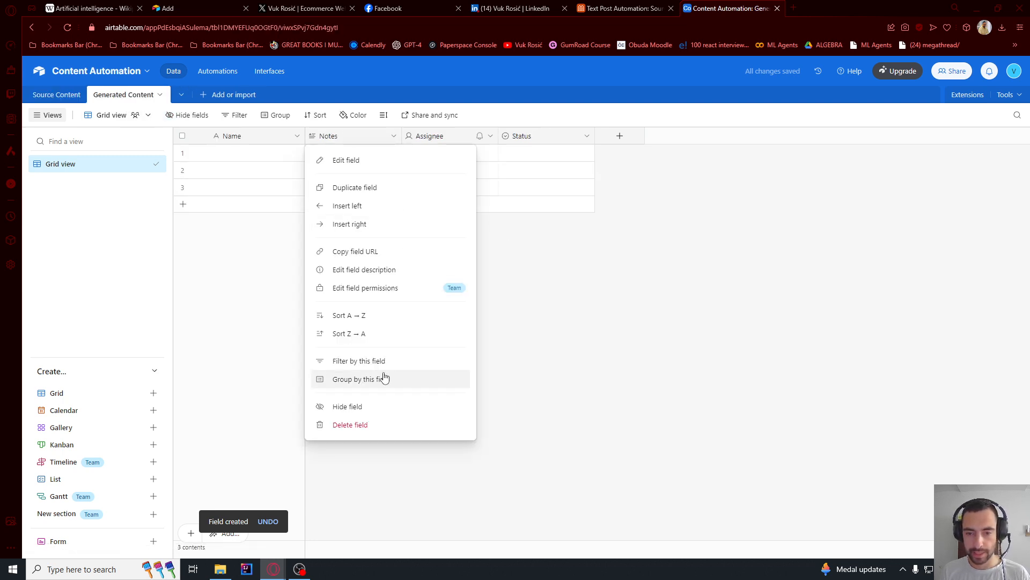
left_click(365, 423)
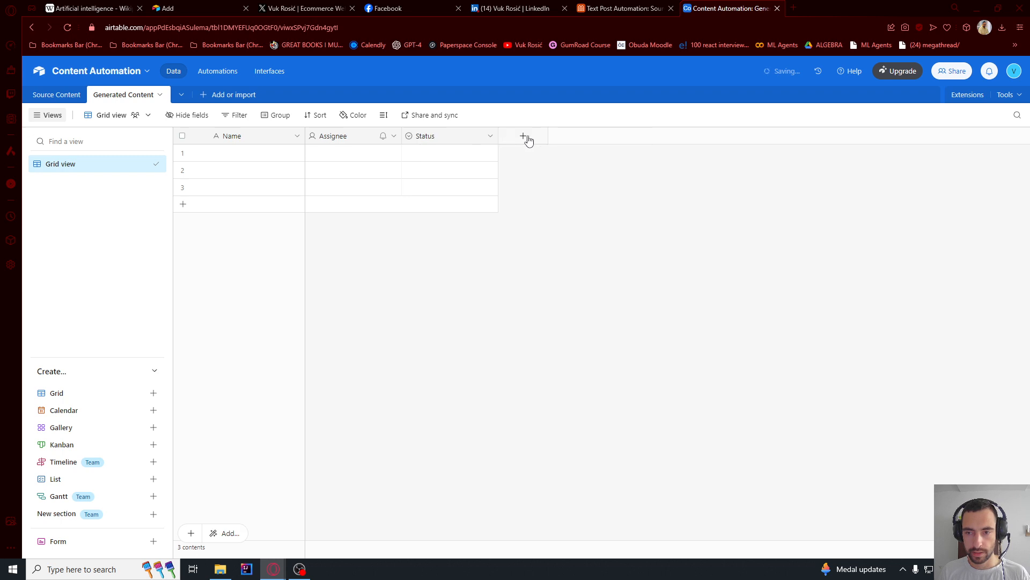
right_click(486, 137)
left_click(479, 426)
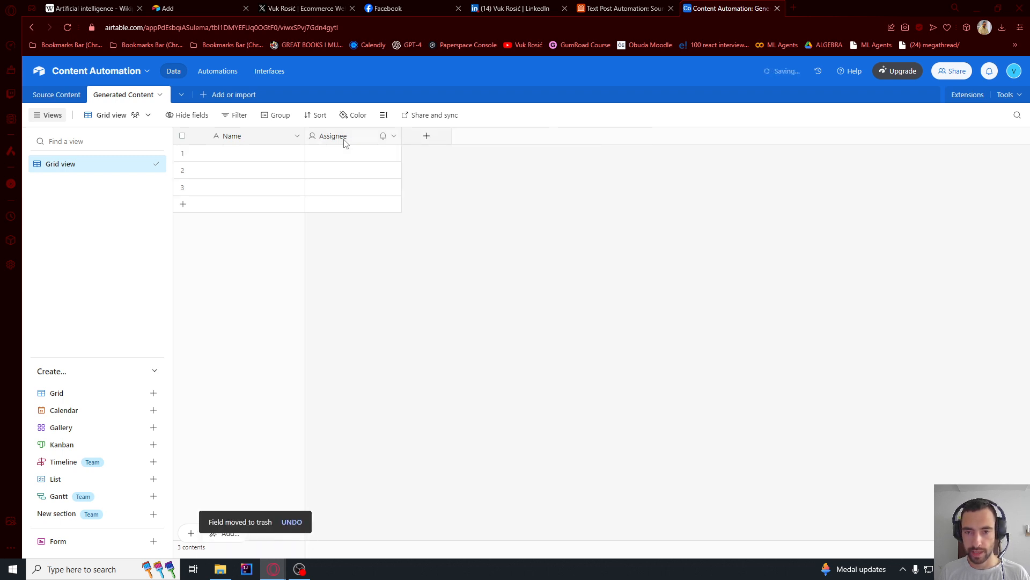
right_click(345, 139)
left_click(382, 423)
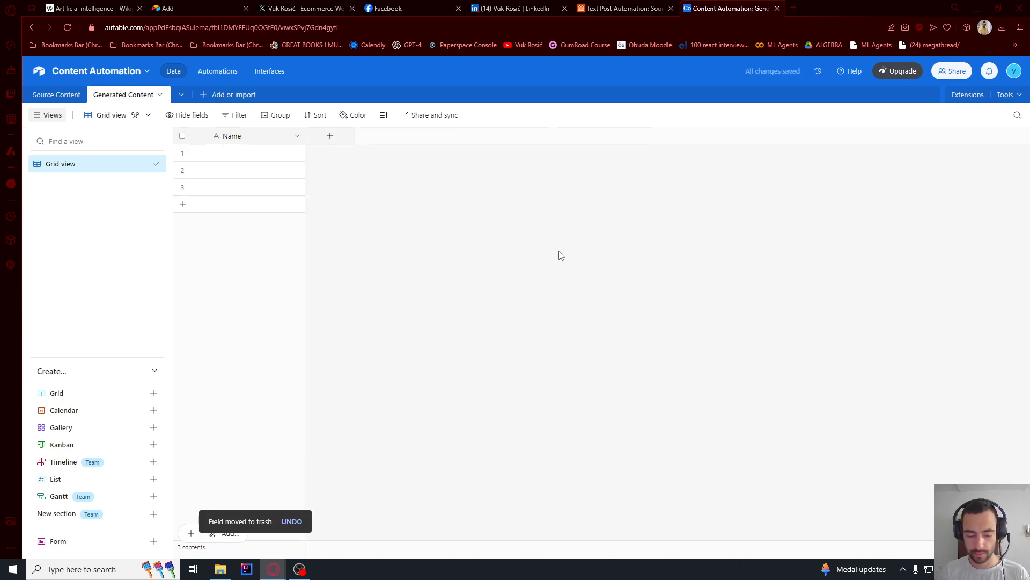
- Rename the primary Name field of Generated Content as ID and change its type to Autonumber
double_click(240, 136)
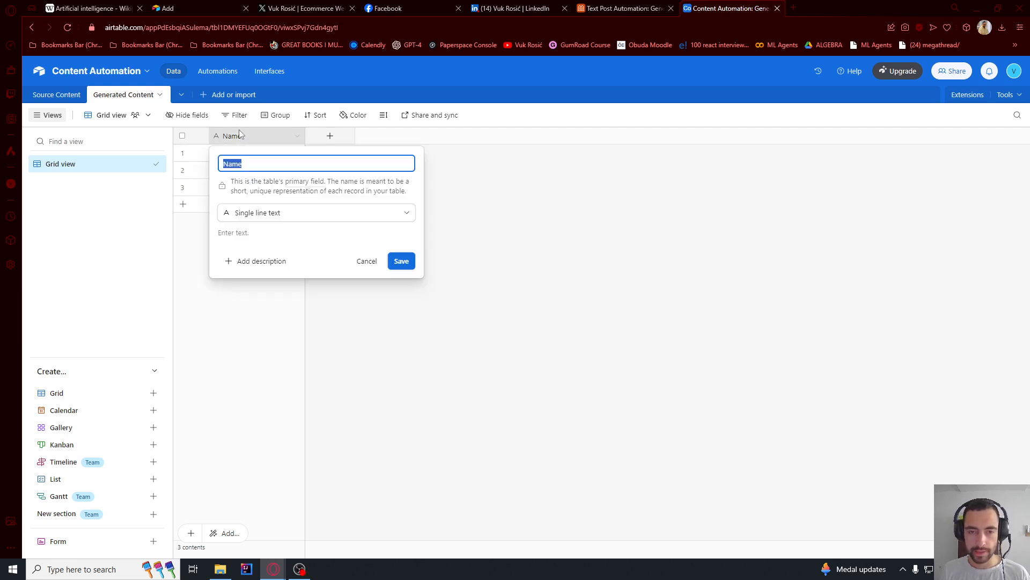
type("ID")
left_click(397, 260)
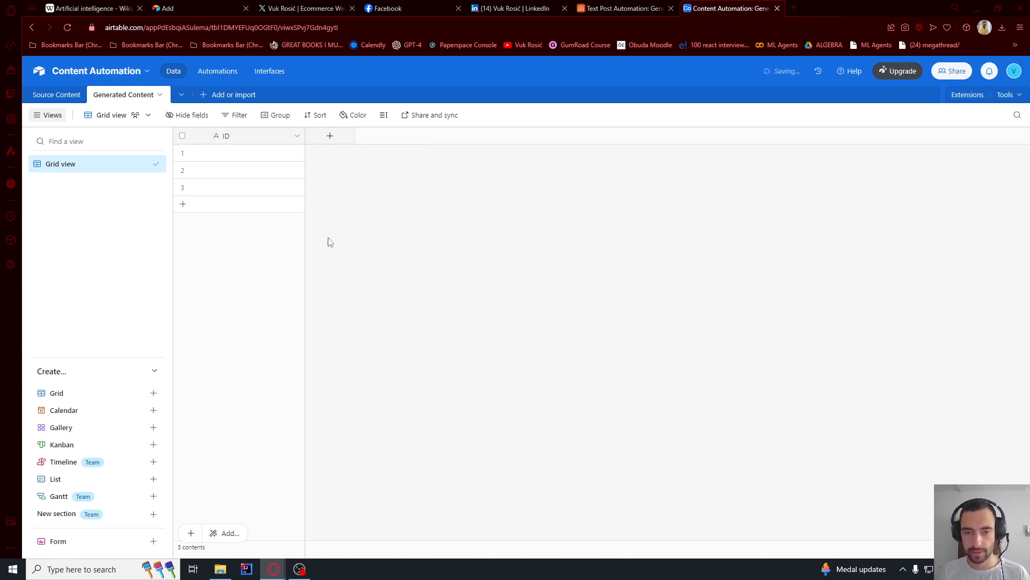
double_click(252, 141)
left_click(248, 212)
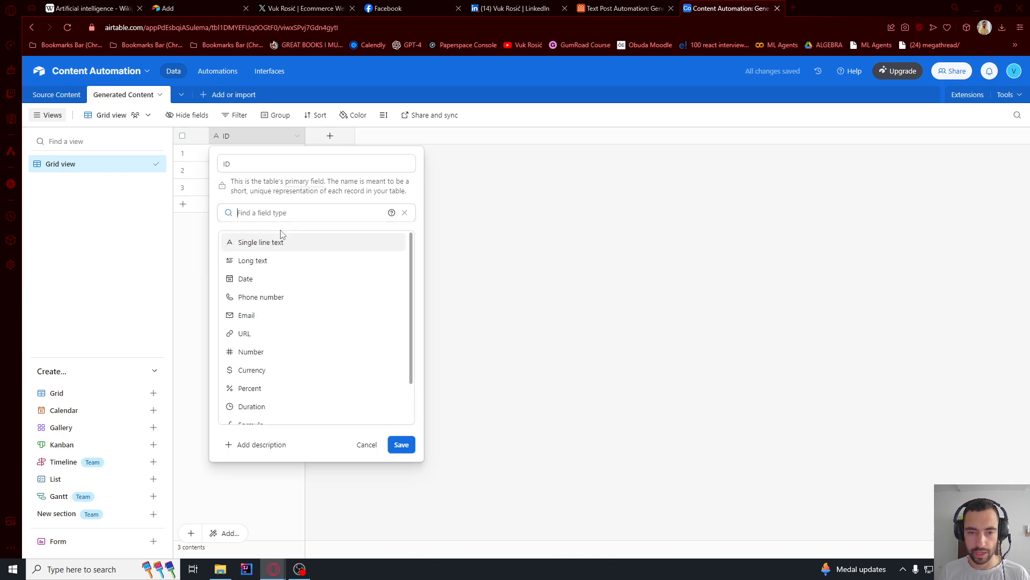
type("auto")
left_click(279, 241)
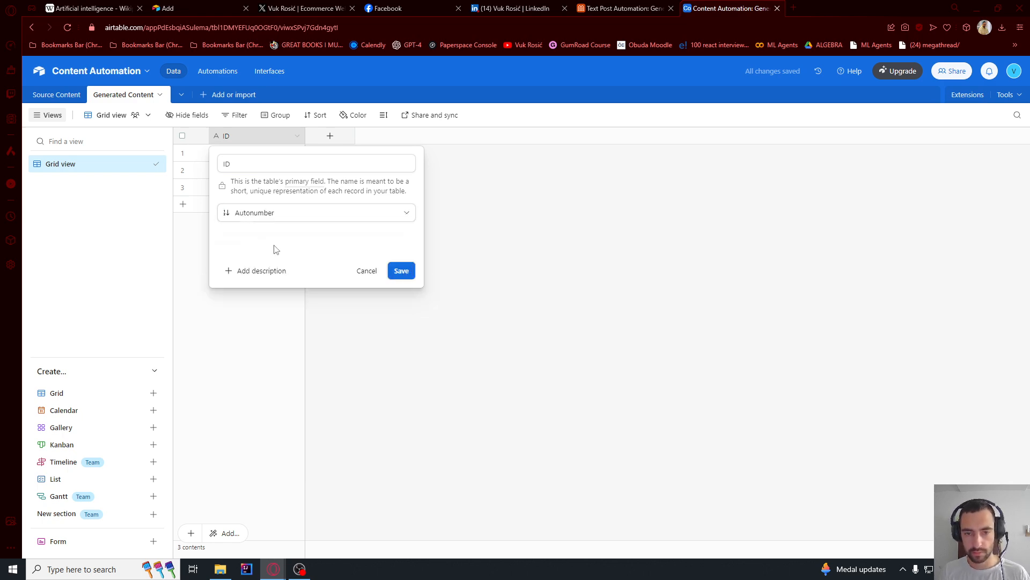
left_click(401, 269)
- Add a Long text field named Text to the Generated Content table, without rich text formatting
left_click(337, 140)
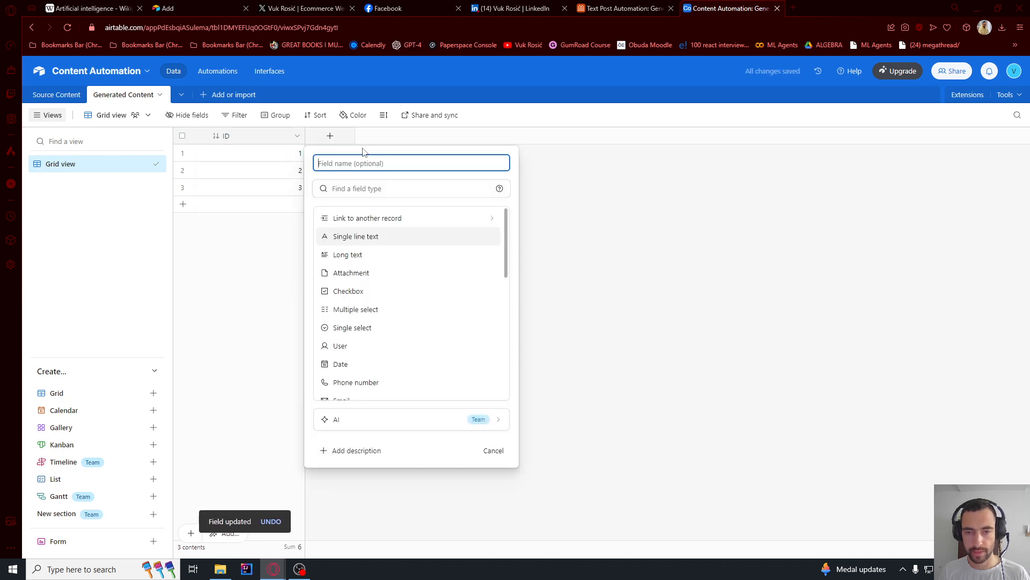
type("Text")
left_click(349, 256)
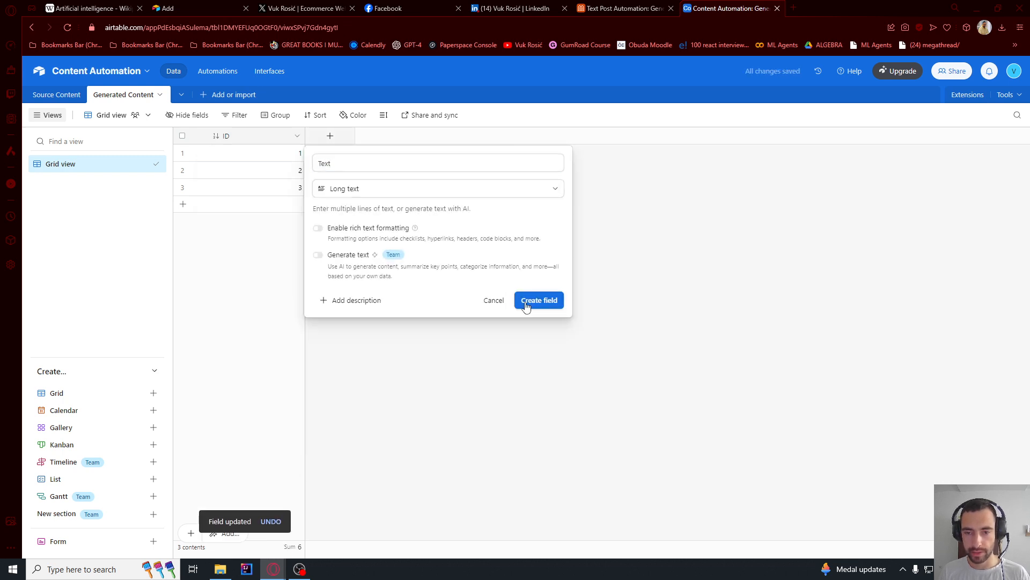
left_click(539, 300)
- Add a Single select field named Target Platform to Generated Content with the options Twitter, LinkedIn and Facebook
left_click(427, 136)
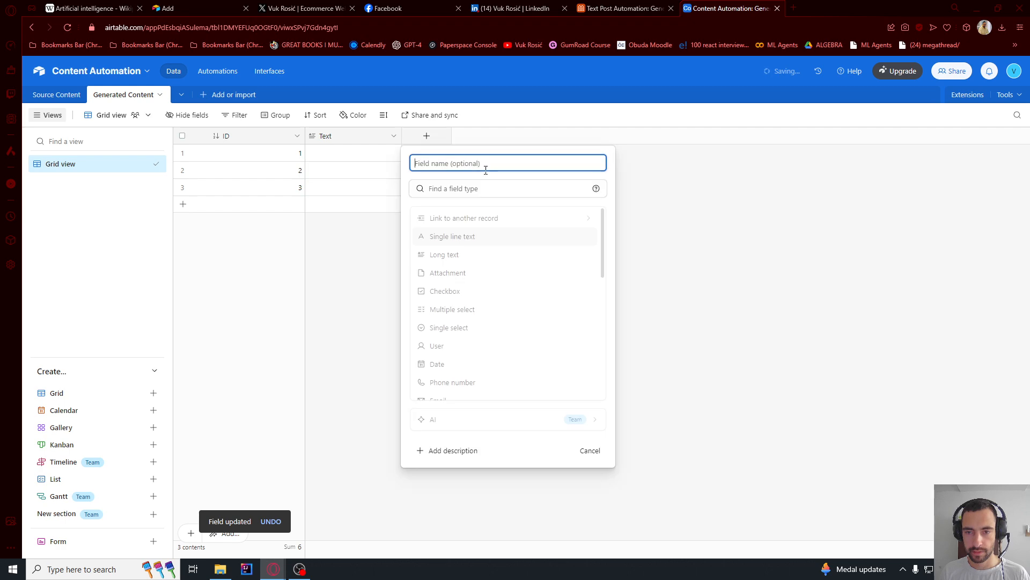
type("Target Platform")
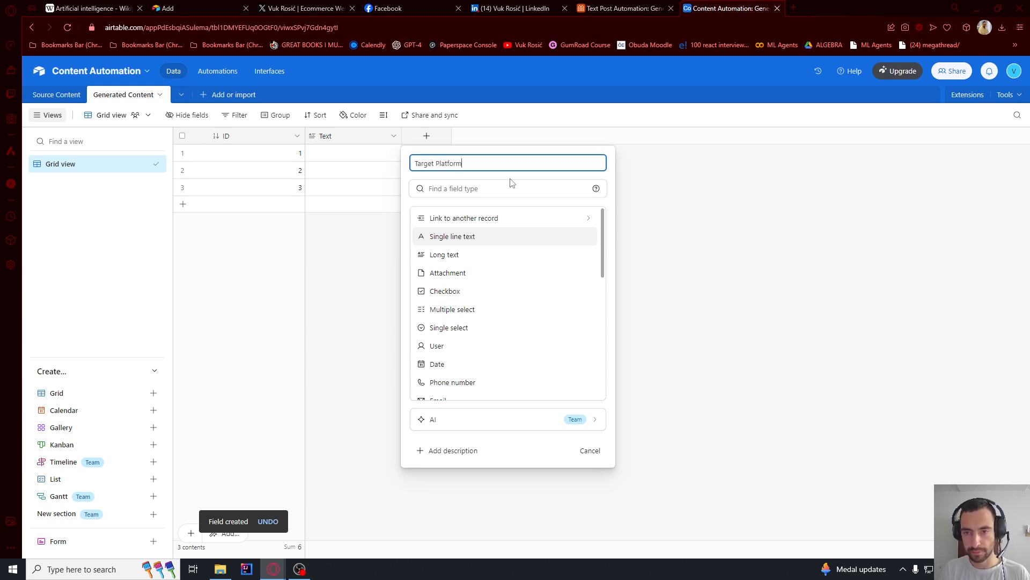
left_click(483, 188)
type("single")
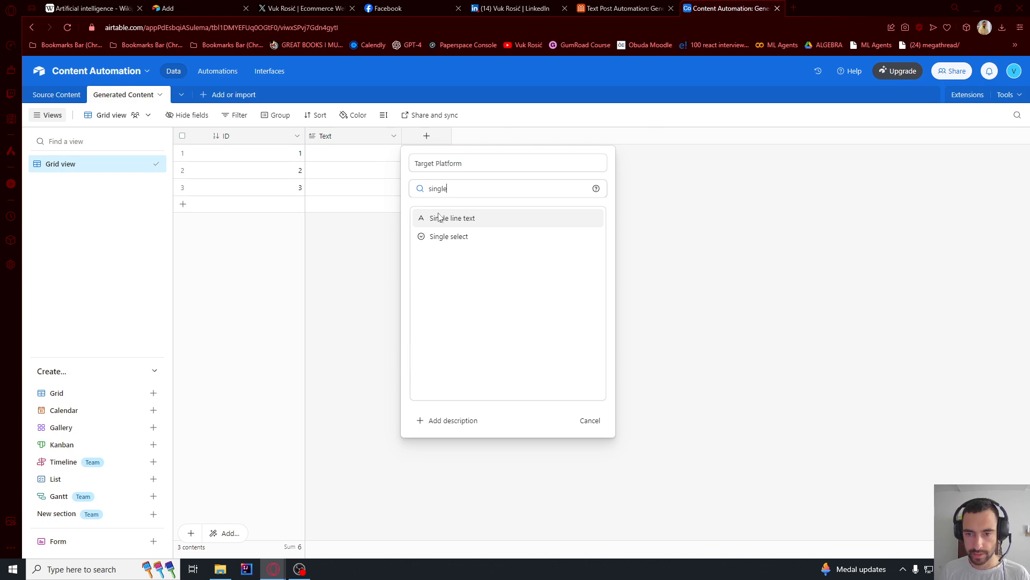
left_click(440, 246)
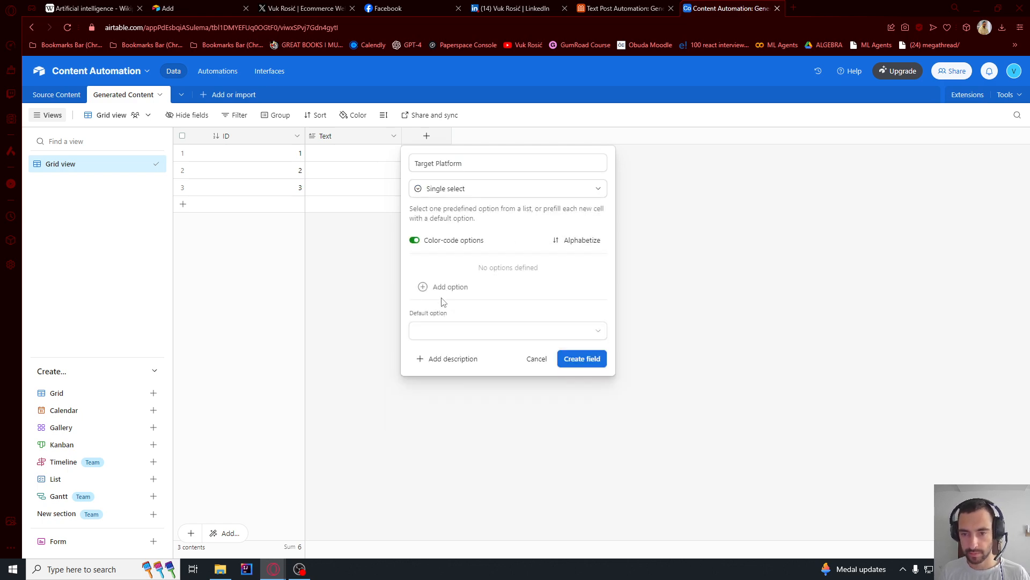
left_click(449, 289)
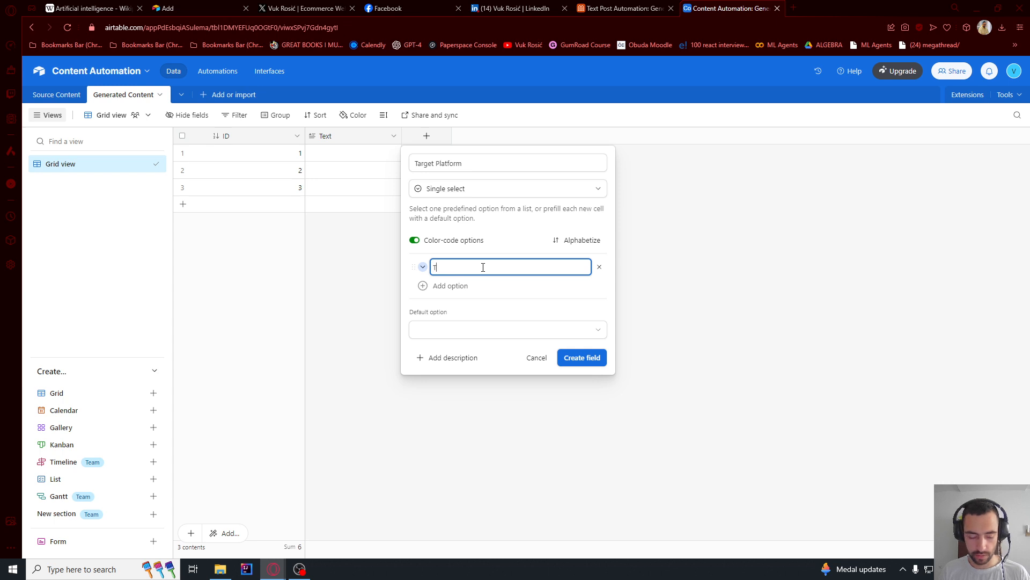
type("Twitter")
left_click(461, 286)
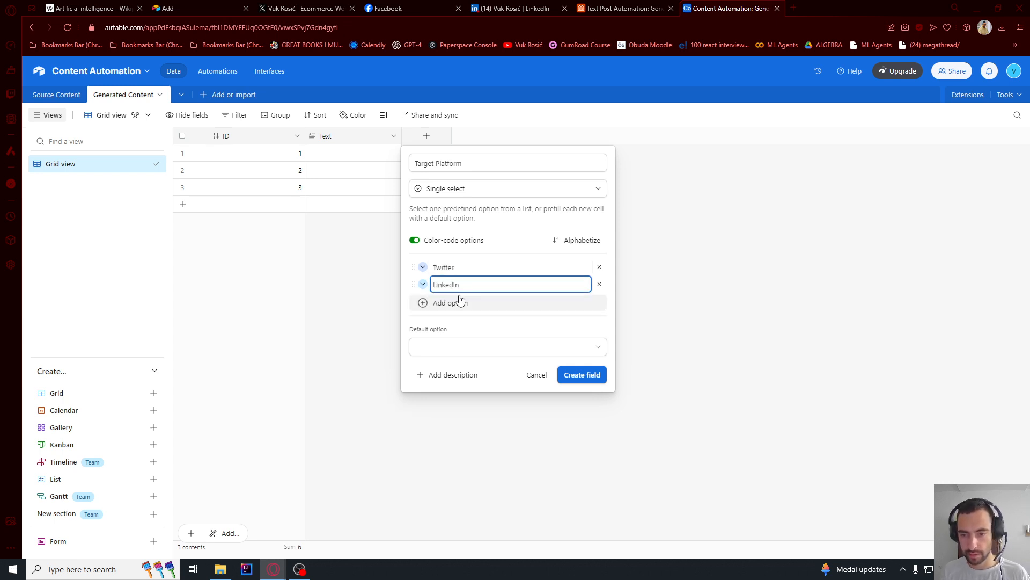
left_click(460, 302)
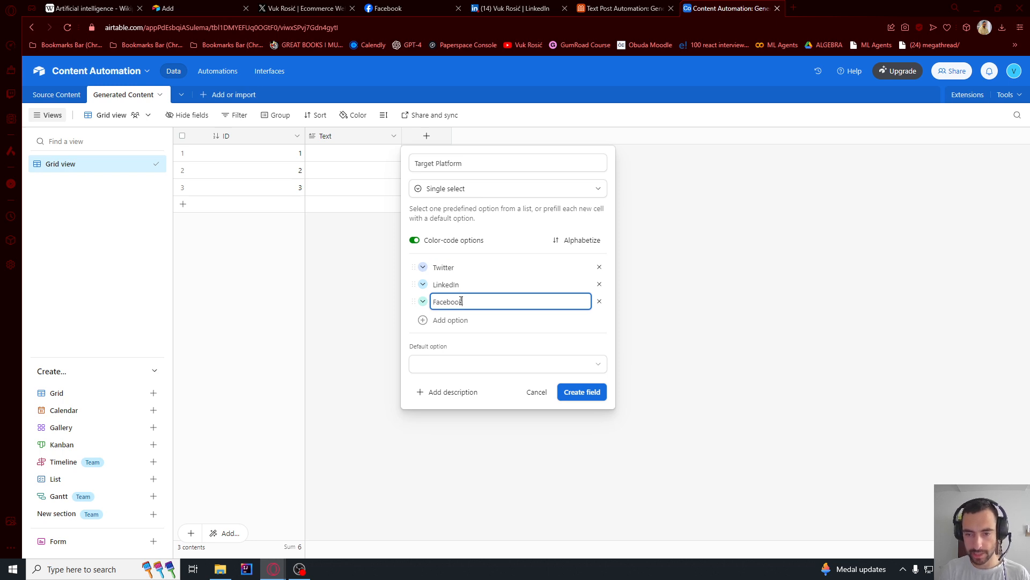
left_click(472, 338)
left_click(578, 392)
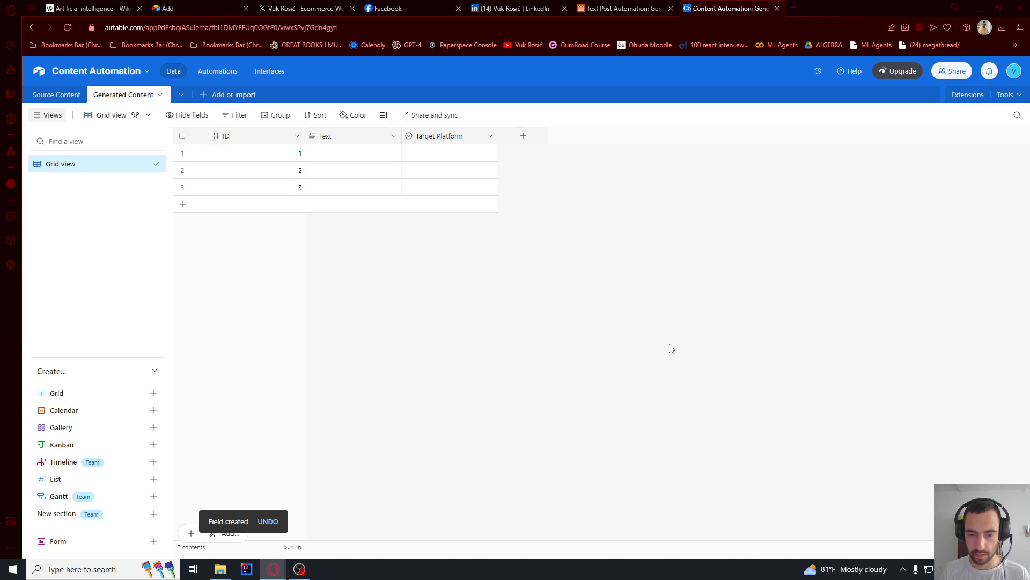
- Try out the Target Platform field by choosing Twitter for record 1 and LinkedIn for record 2
left_click(443, 152)
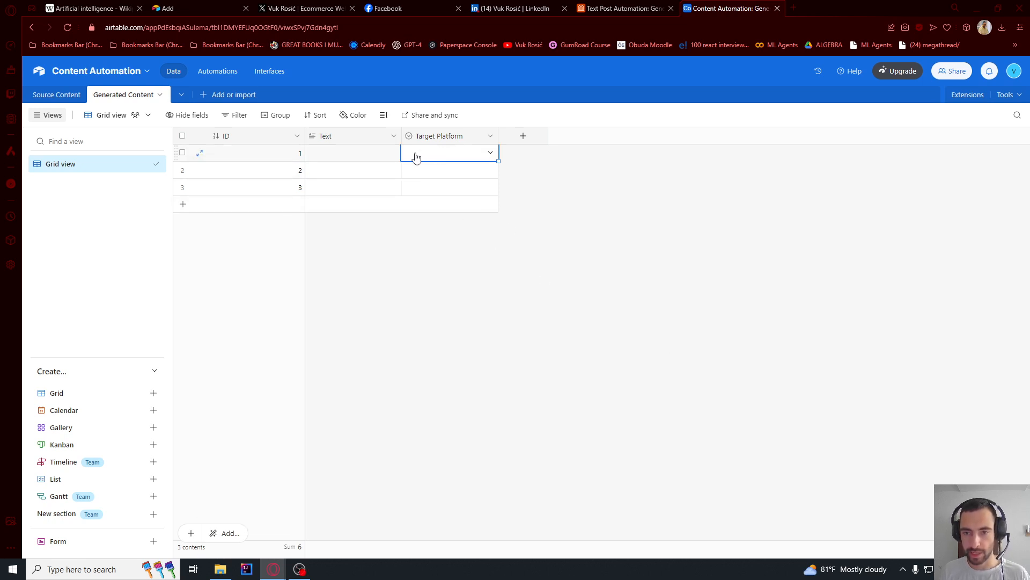
left_click(416, 154)
left_click(426, 214)
left_click(456, 170)
left_click(455, 171)
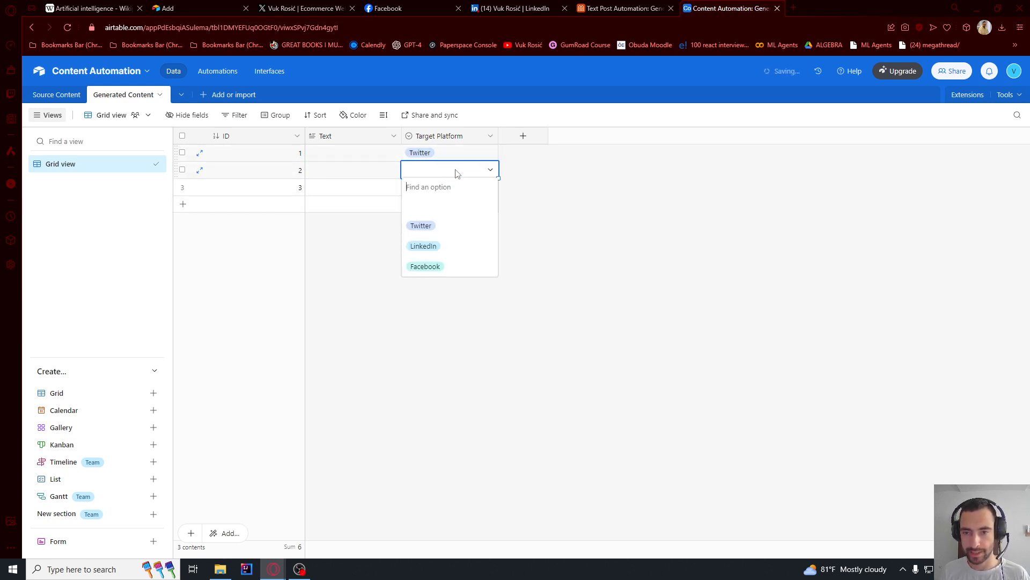
left_click(423, 247)
- Add a Checkbox field named Approved to the Generated Content table
left_click(525, 138)
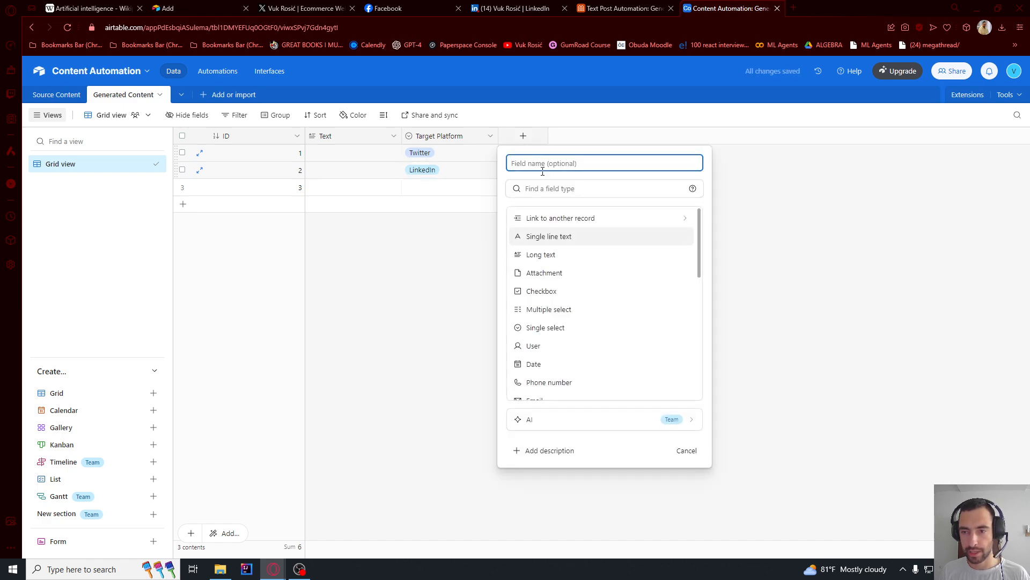
type("Approved")
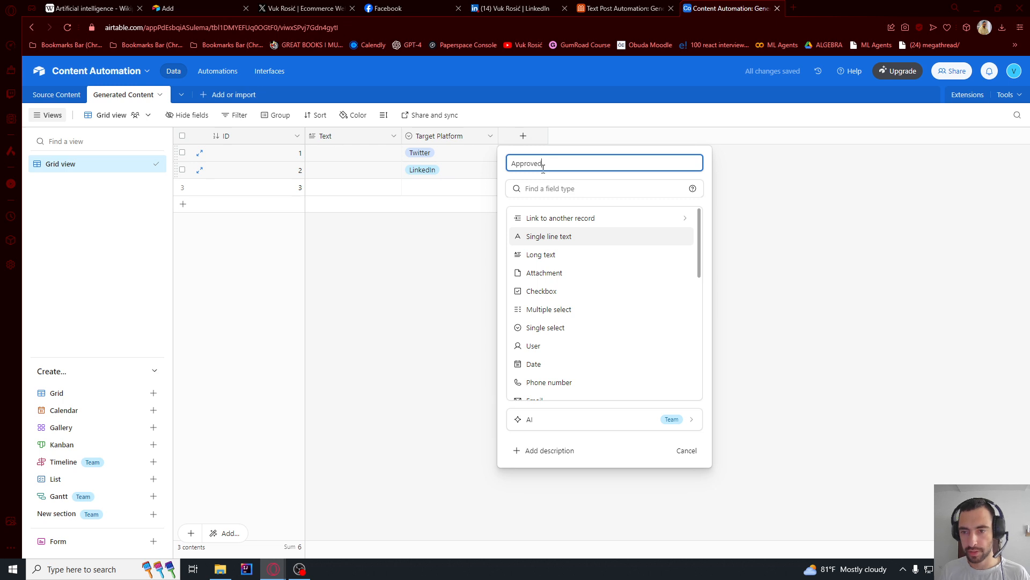
left_click(551, 202)
type("check")
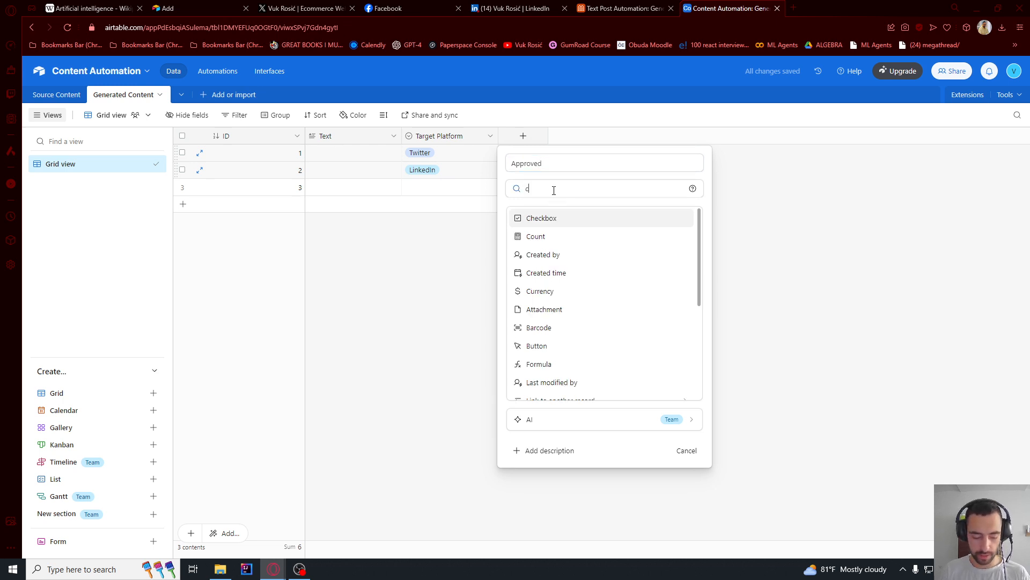
left_click(554, 217)
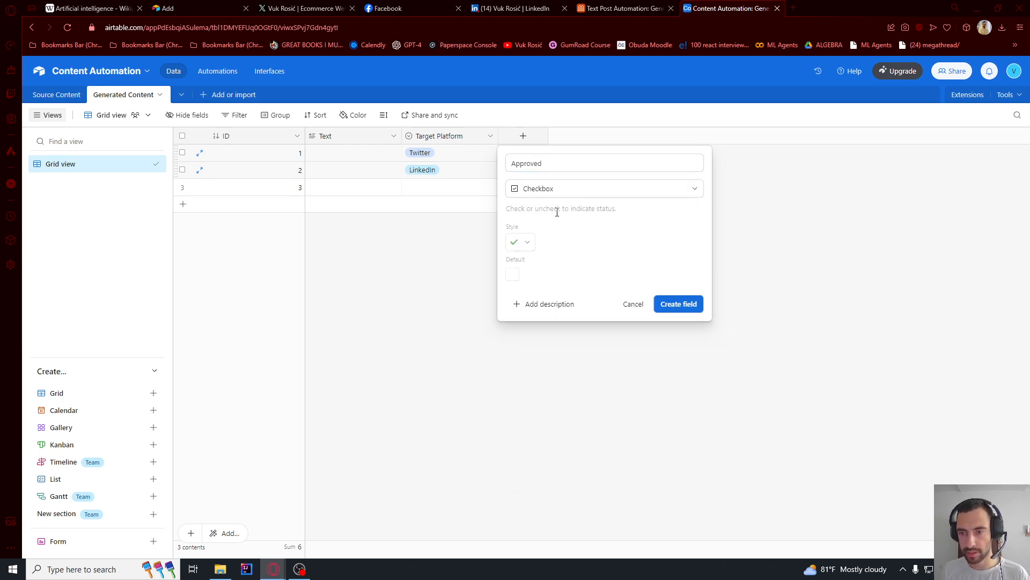
left_click(665, 304)
- Add a Checkbox field named Posted to the Generated Content table
left_click(620, 137)
type("Posted")
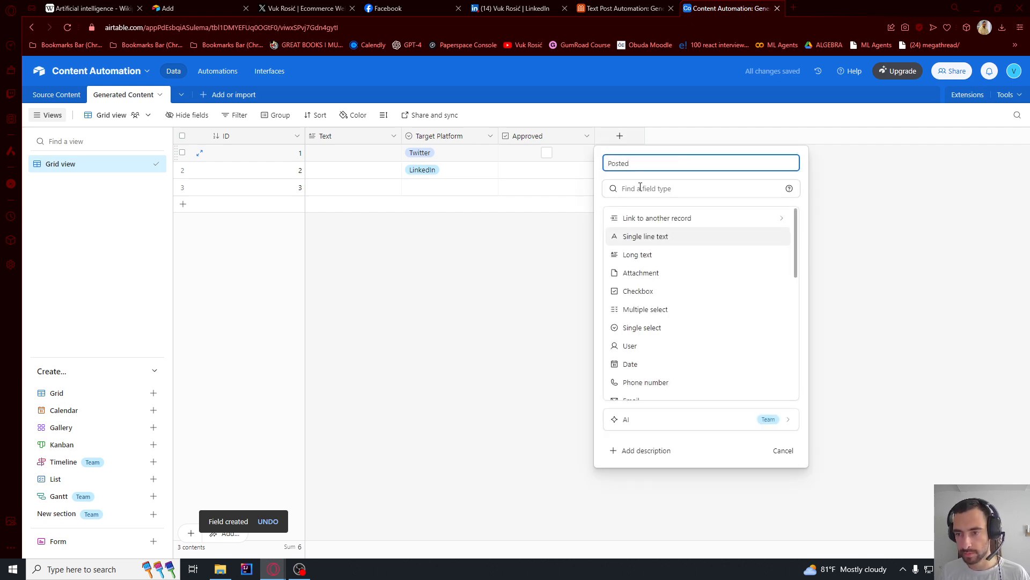
left_click(640, 188)
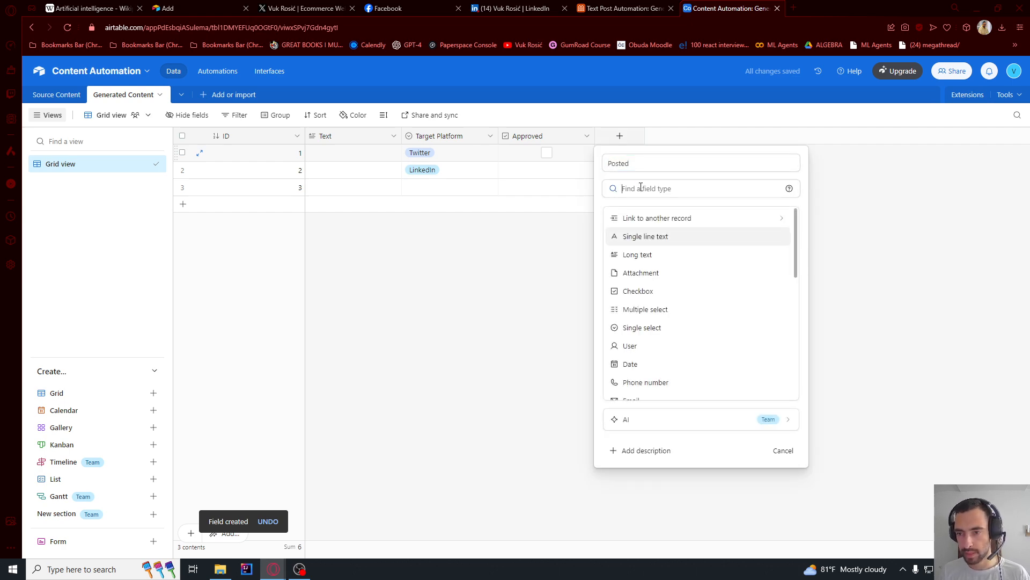
type("cehck")
type("che")
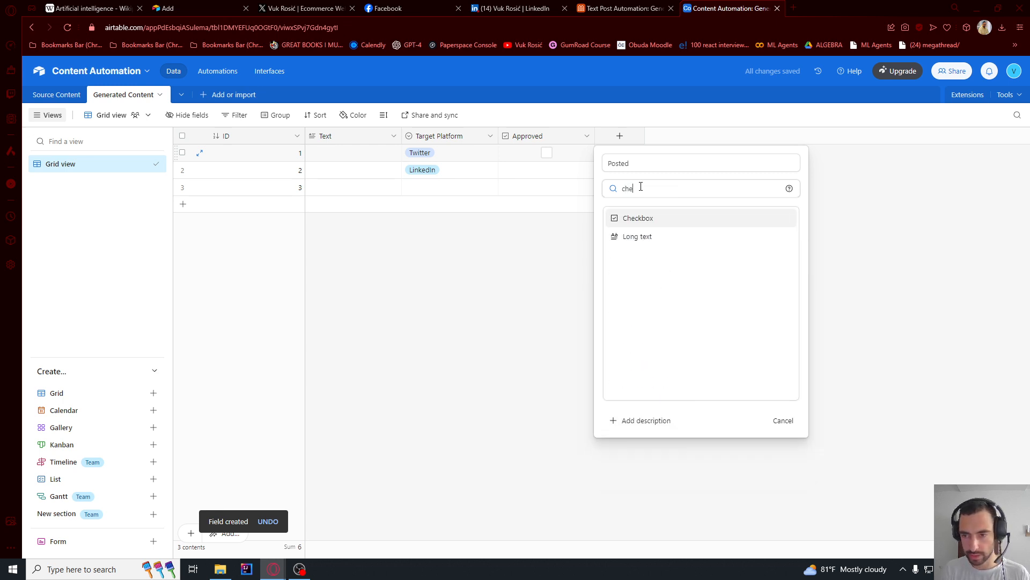
left_click(638, 220)
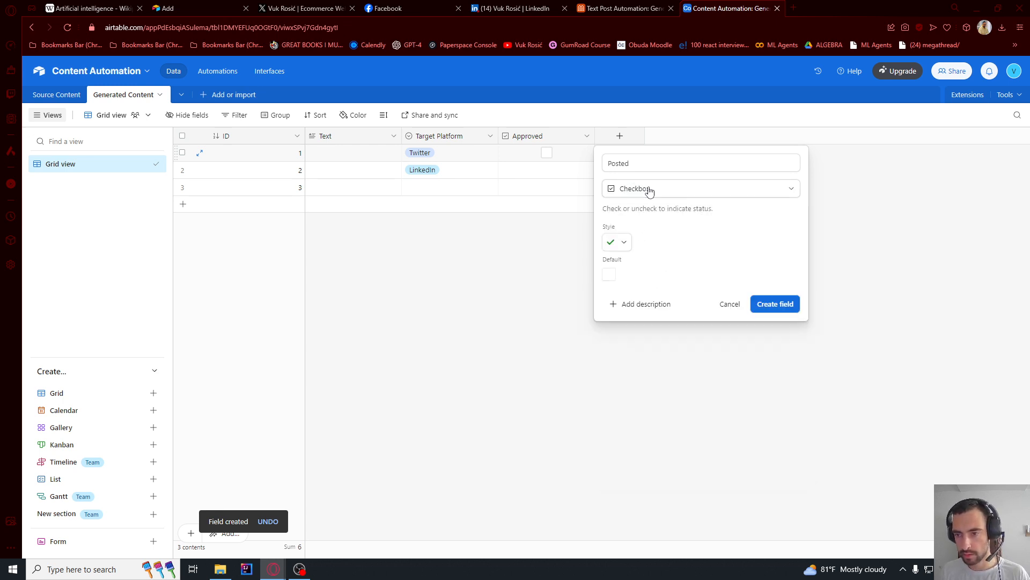
left_click(783, 309)
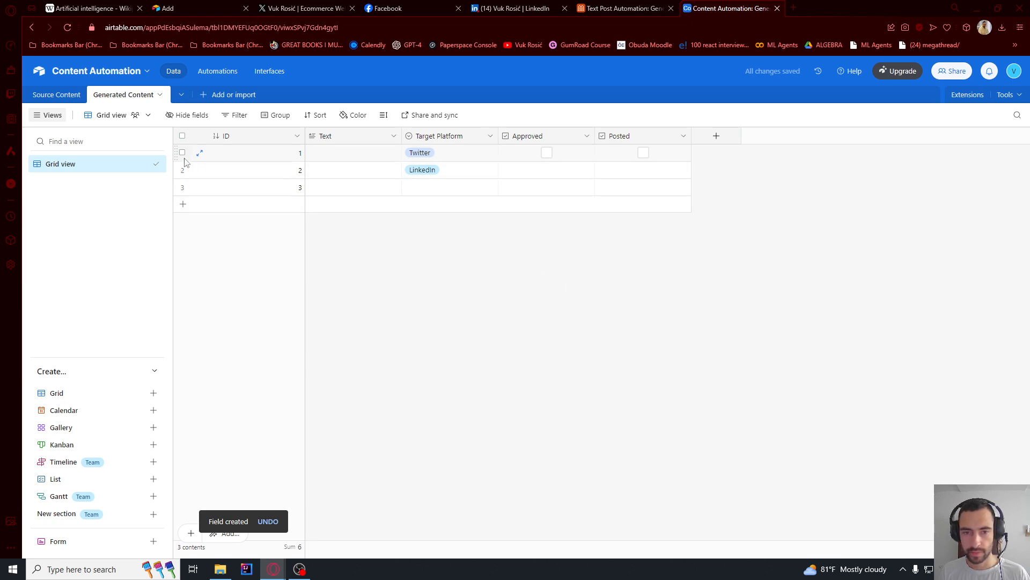
- Delete all three placeholder records from the Generated Content table
left_click(183, 152)
left_click(183, 170)
left_click(183, 186)
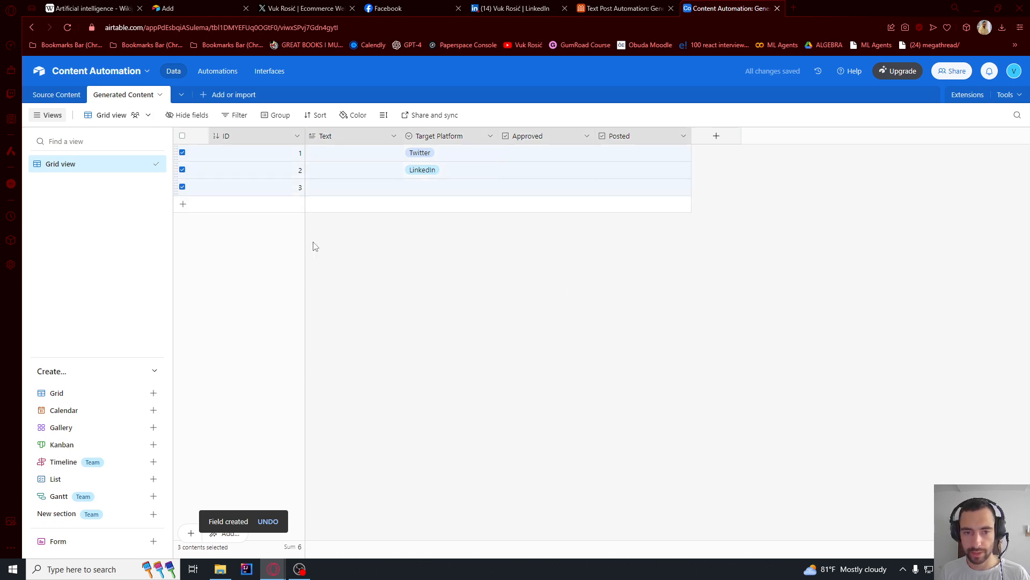
right_click(252, 172)
left_click(294, 198)
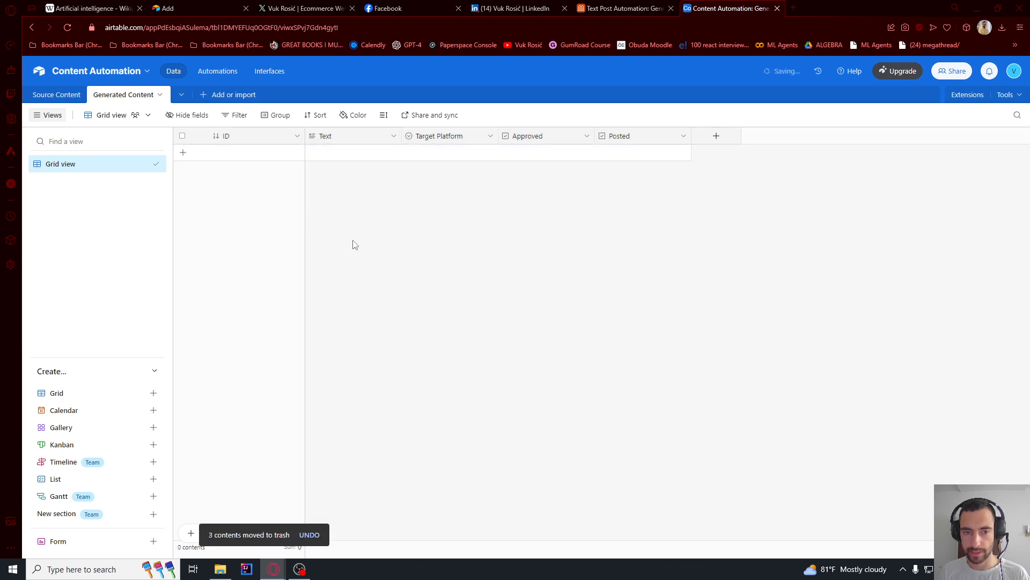
- Create a collaborative form view named Add new for the Source Content table, using the standard form view instead of the upgraded builder
left_click(55, 97)
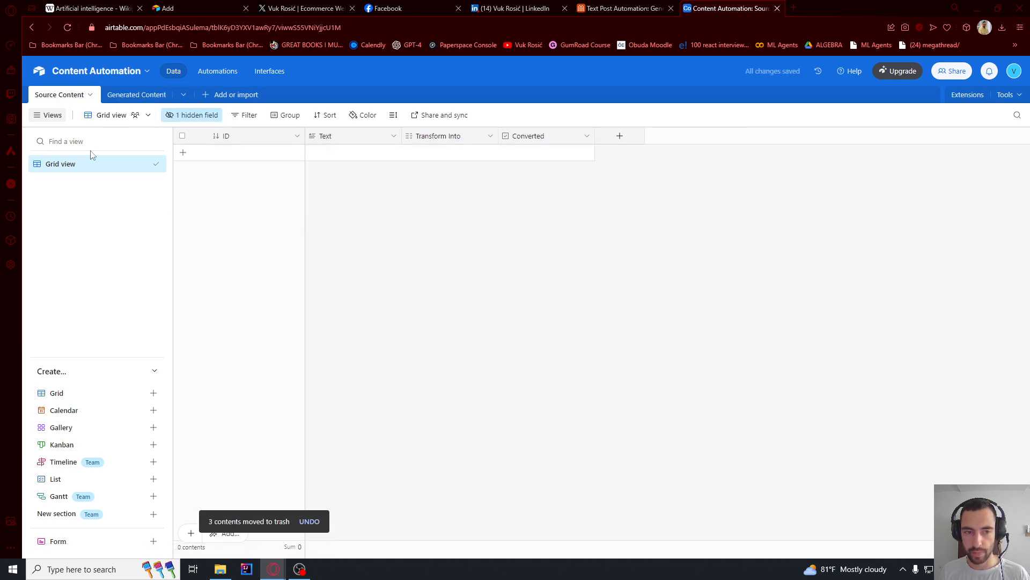
left_click(71, 543)
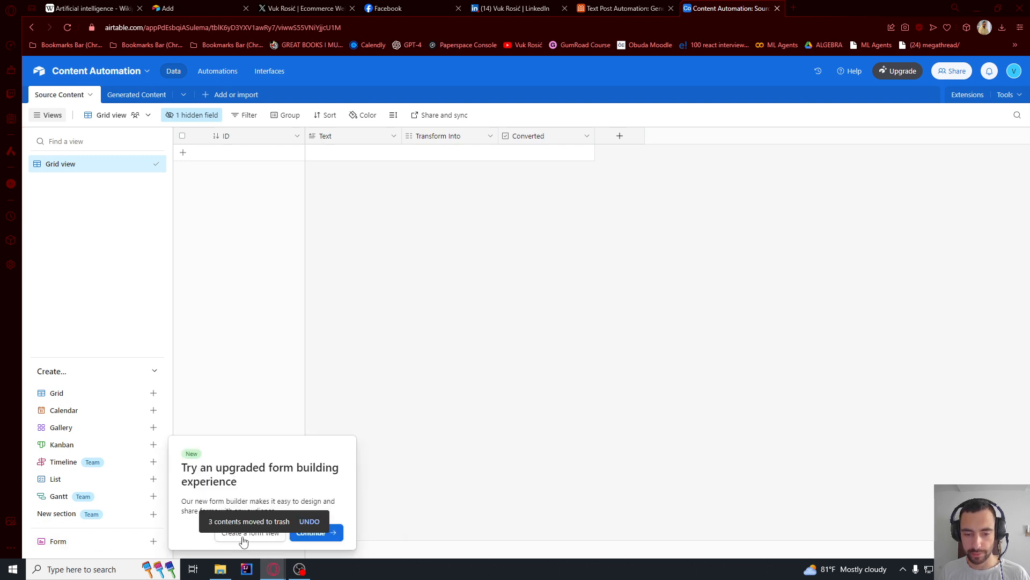
left_click(243, 539)
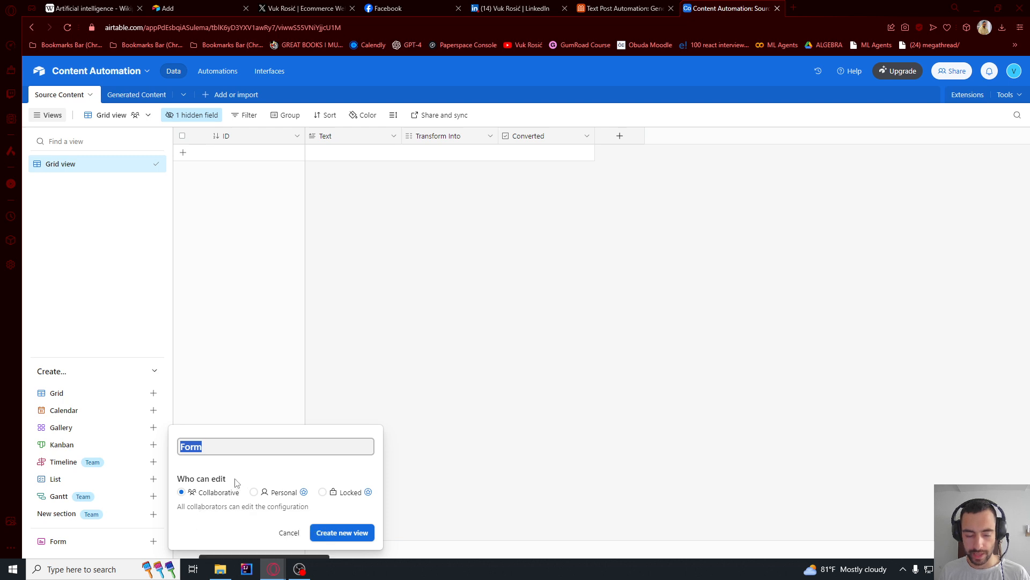
type("Add new")
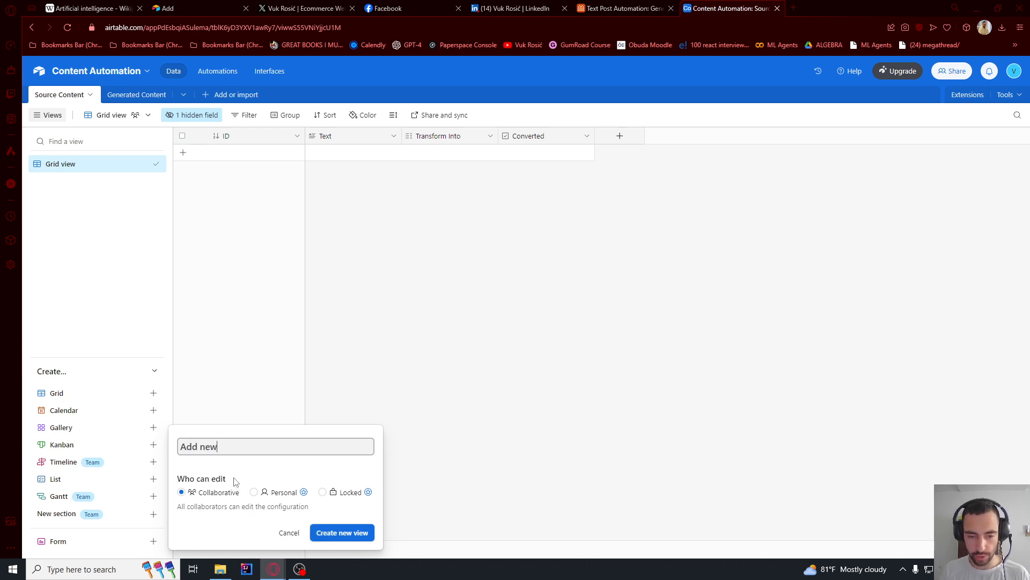
left_click(345, 532)
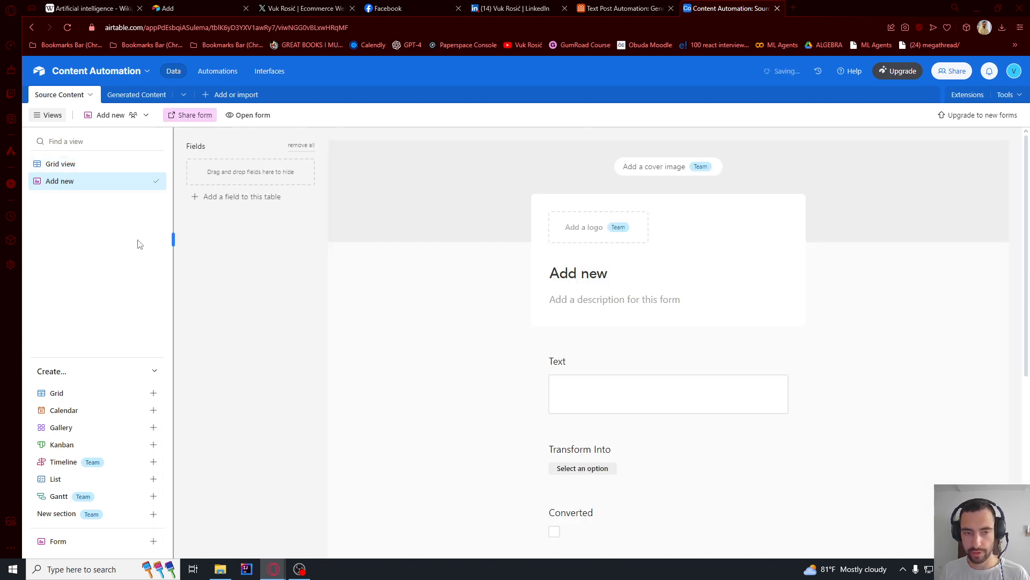
- Hide the Converted field from the Add new form
scroll(588, 290, "down", 3)
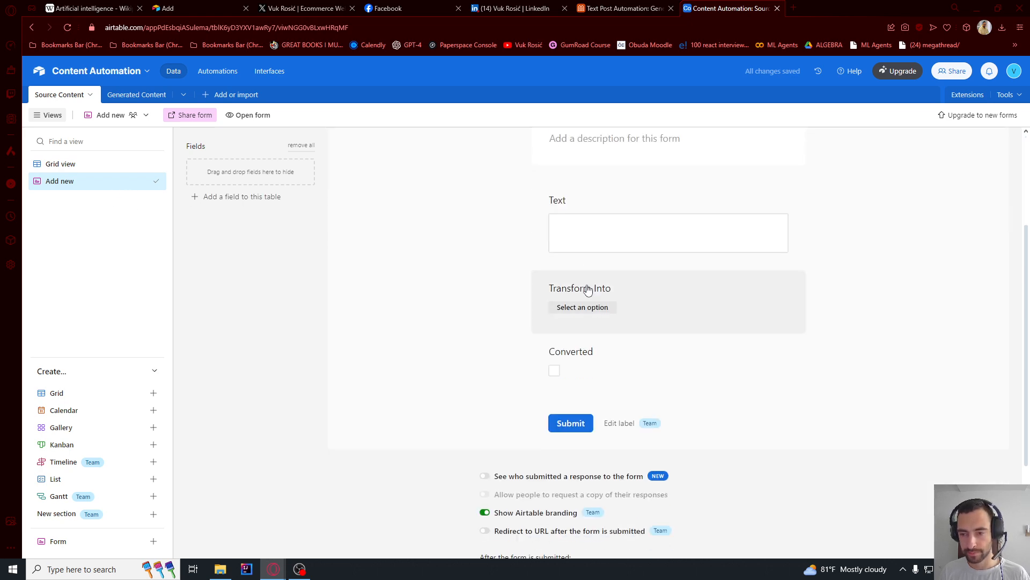
scroll(610, 324, "down", 3)
scroll(603, 315, "up", 2)
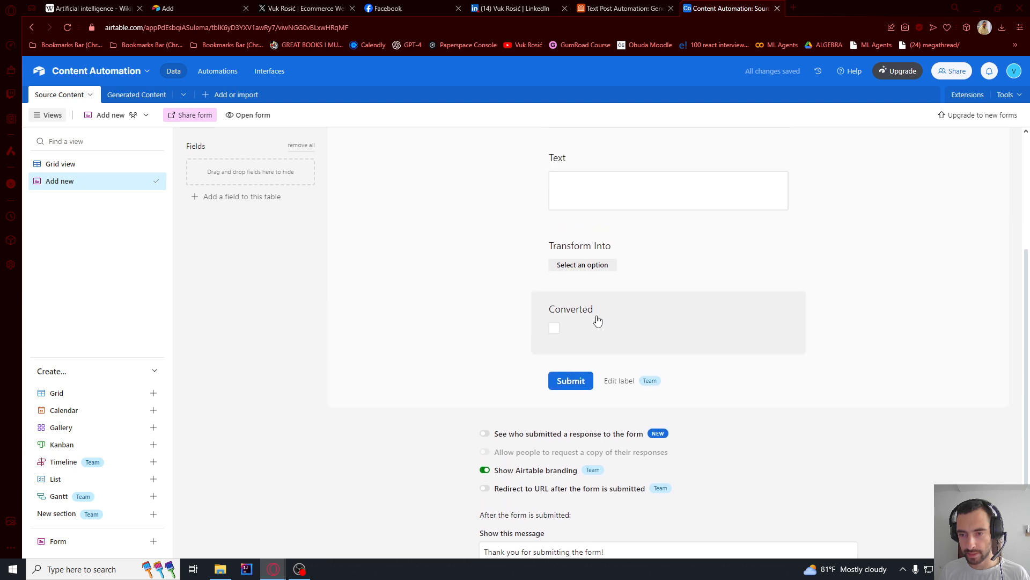
left_click_drag(616, 322, 240, 181)
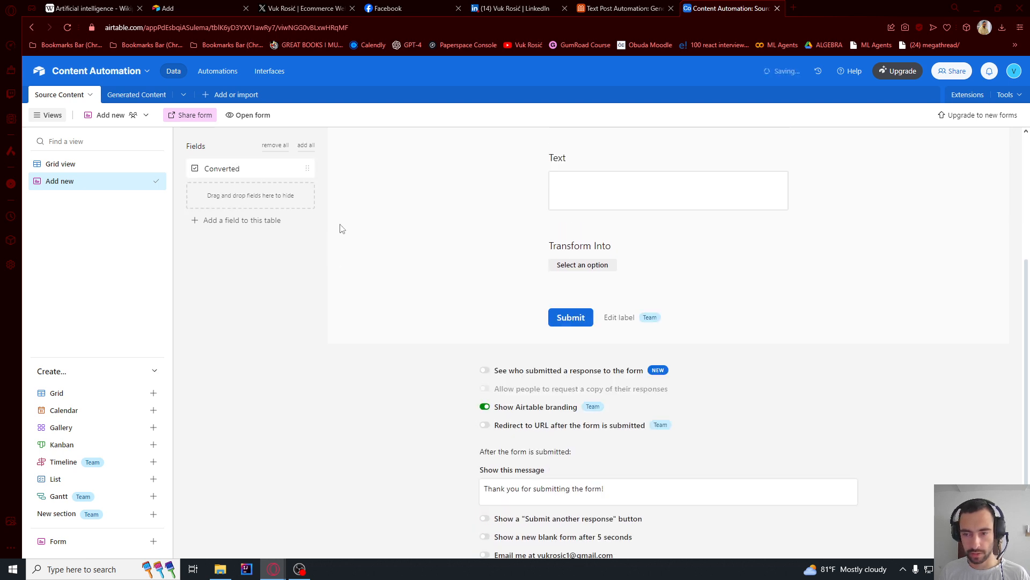
- Make the form show a "Submit another response" button and a new blank form after 5 seconds once submitted
scroll(488, 320, "down", 2)
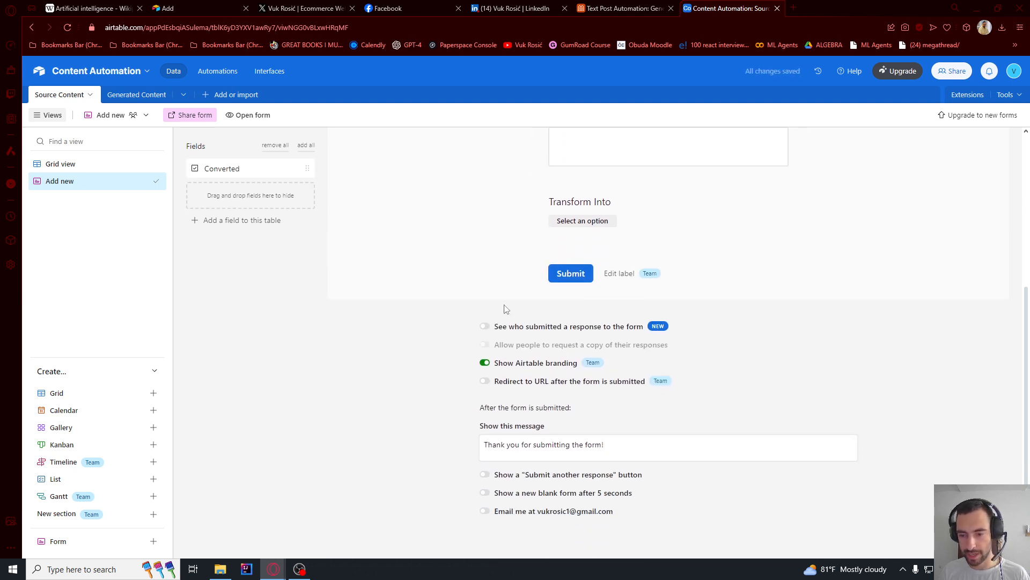
scroll(506, 306, "up", 5)
scroll(523, 300, "down", 5)
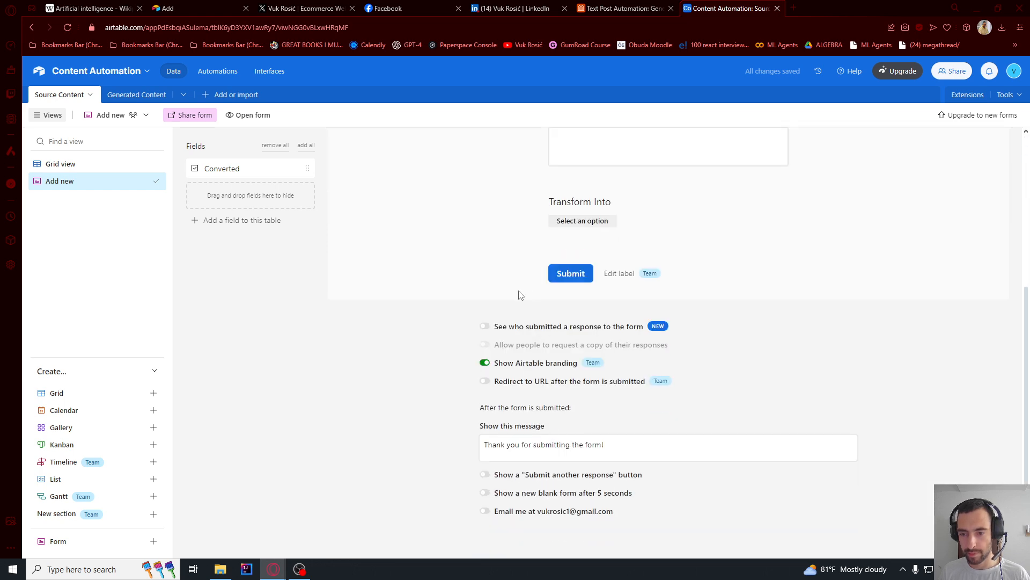
left_click(484, 475)
left_click(484, 493)
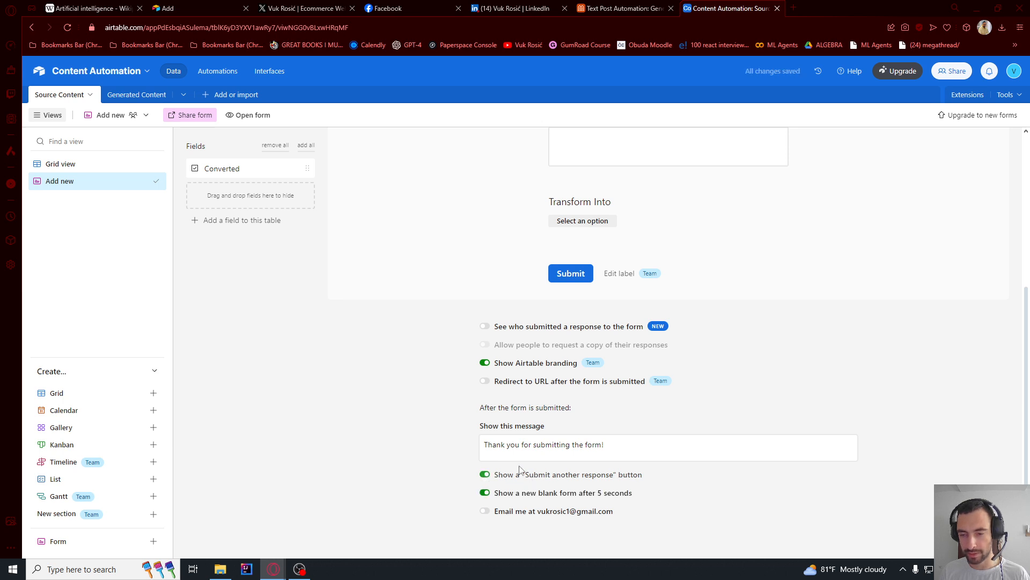
- Open the live Add new form in its own browser tab, and return to the Content Automation base
scroll(518, 471, "up", 5)
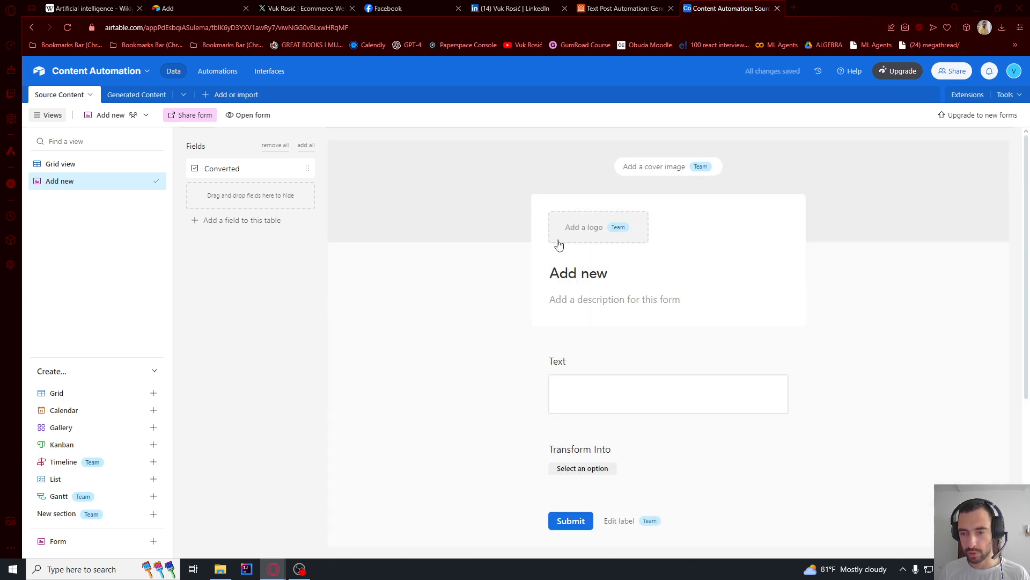
left_click(244, 115)
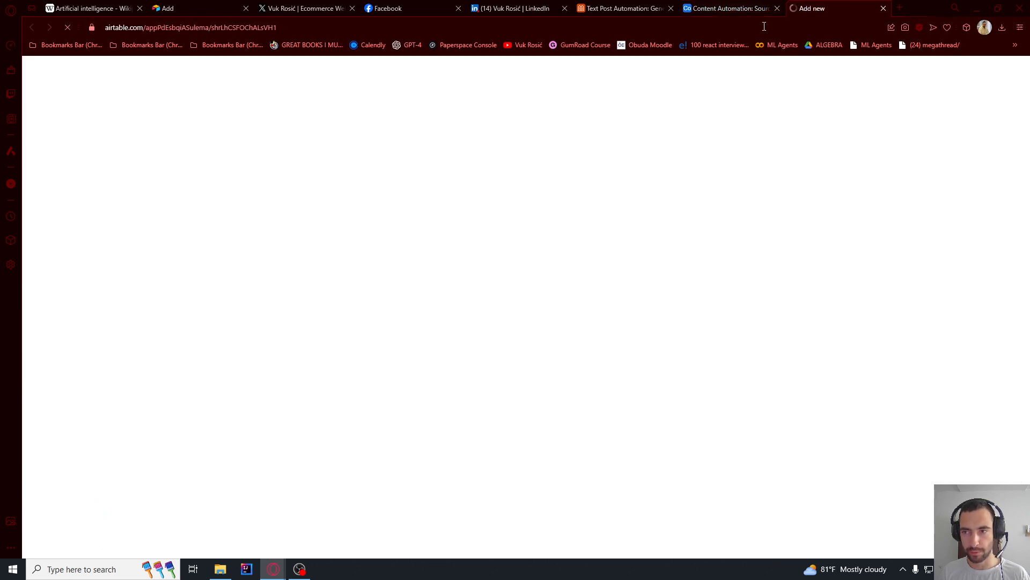
left_click(739, 8)
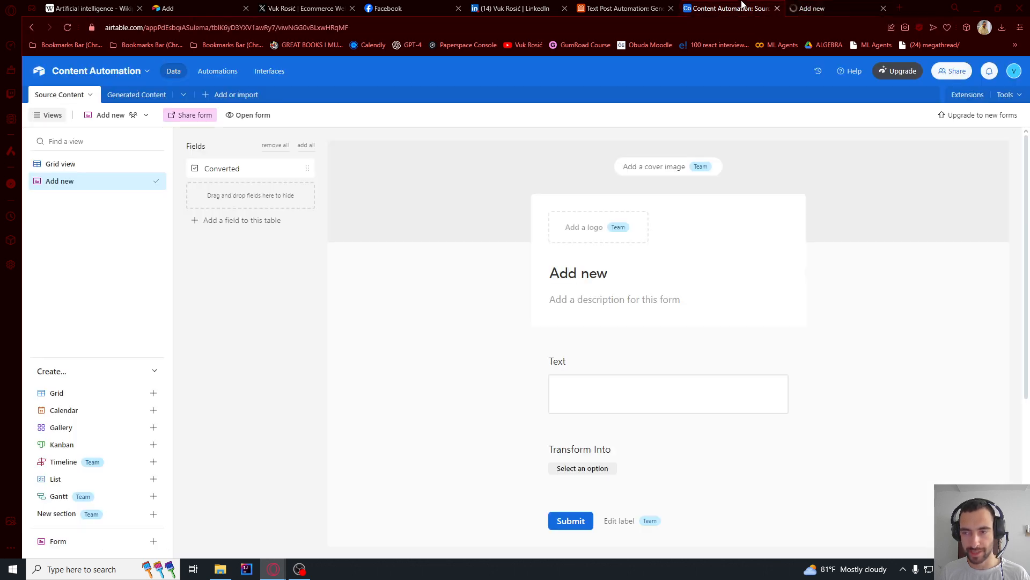
- Show the Source Content grid view, then copy the selected Wikipedia artificial intelligence article text into the Add new form's Text field
left_click(69, 164)
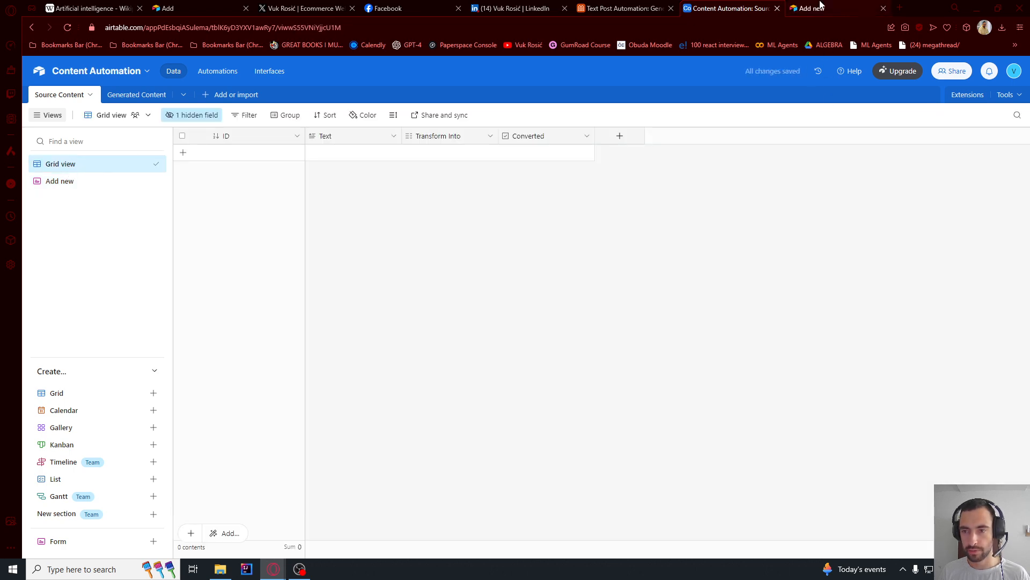
left_click(812, 8)
left_click(119, 6)
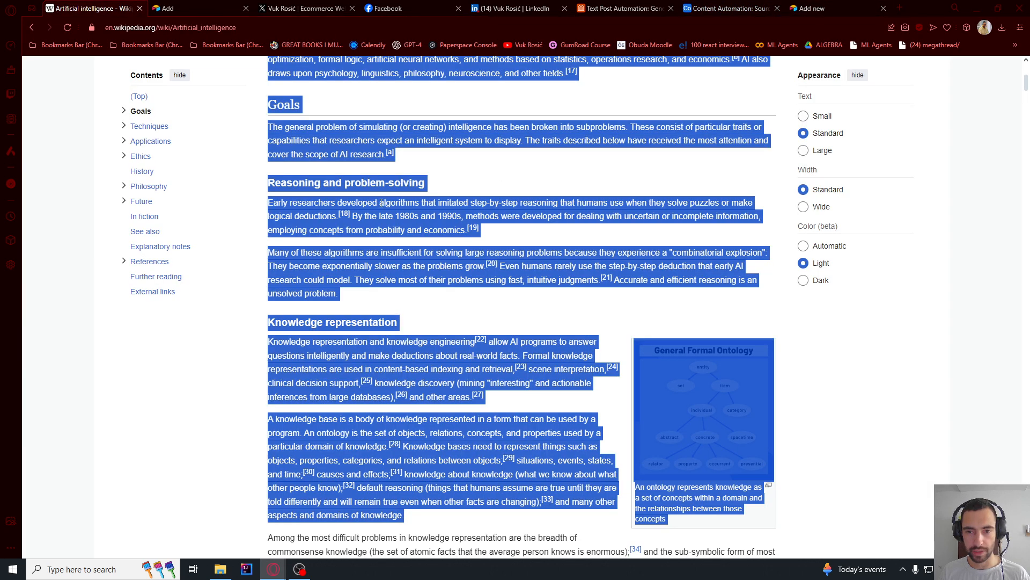
right_click(359, 205)
left_click(374, 241)
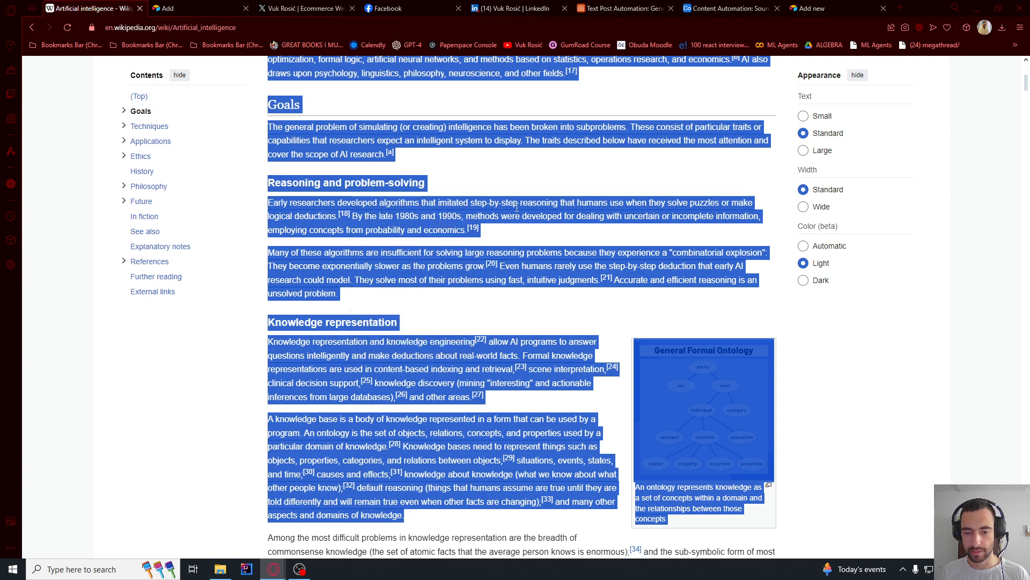
left_click(812, 8)
left_click(437, 183)
key("ctrl+v")
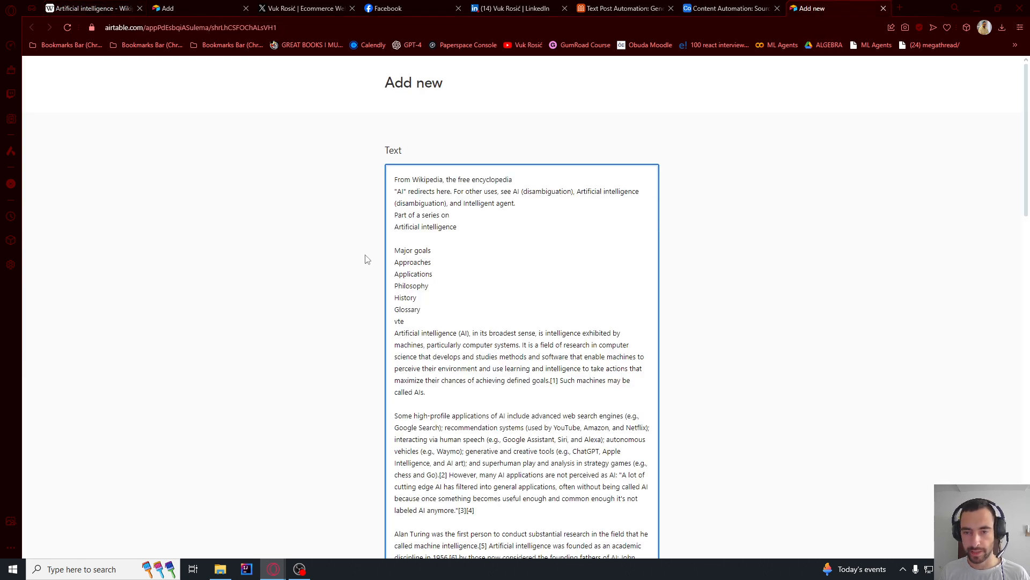
- Set Transform Into to Twitter, Facebook and LinkedIn, submit the form, and start another response
scroll(364, 253, "down", 15)
left_click(415, 346)
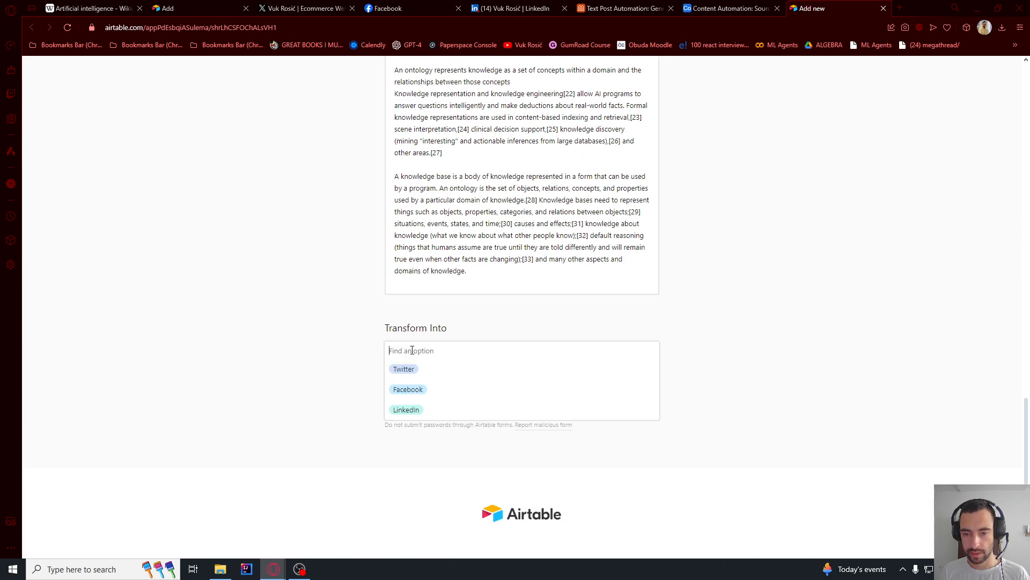
left_click(403, 369)
left_click(413, 348)
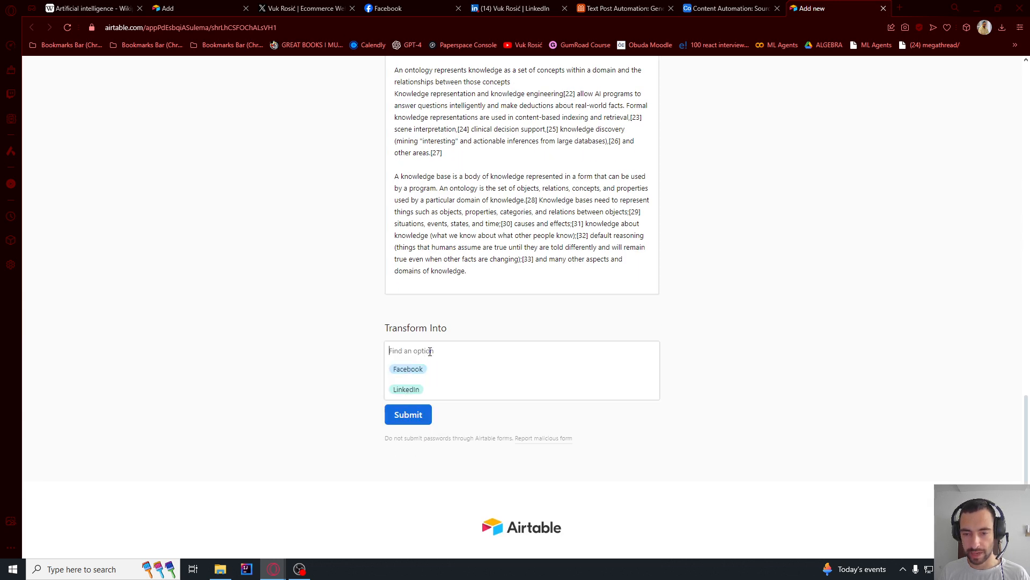
left_click(404, 368)
left_click(432, 352)
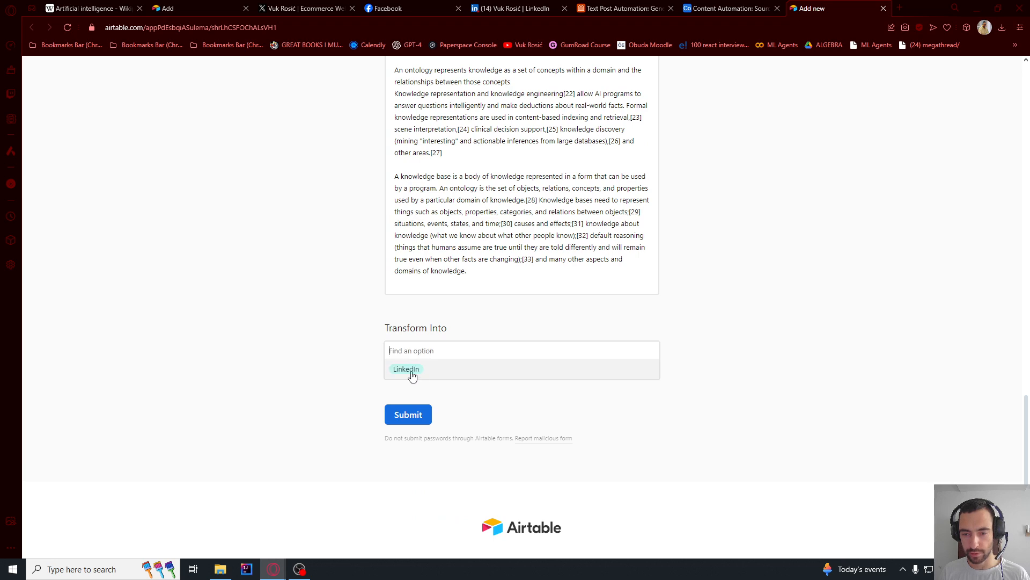
left_click(409, 370)
left_click(406, 414)
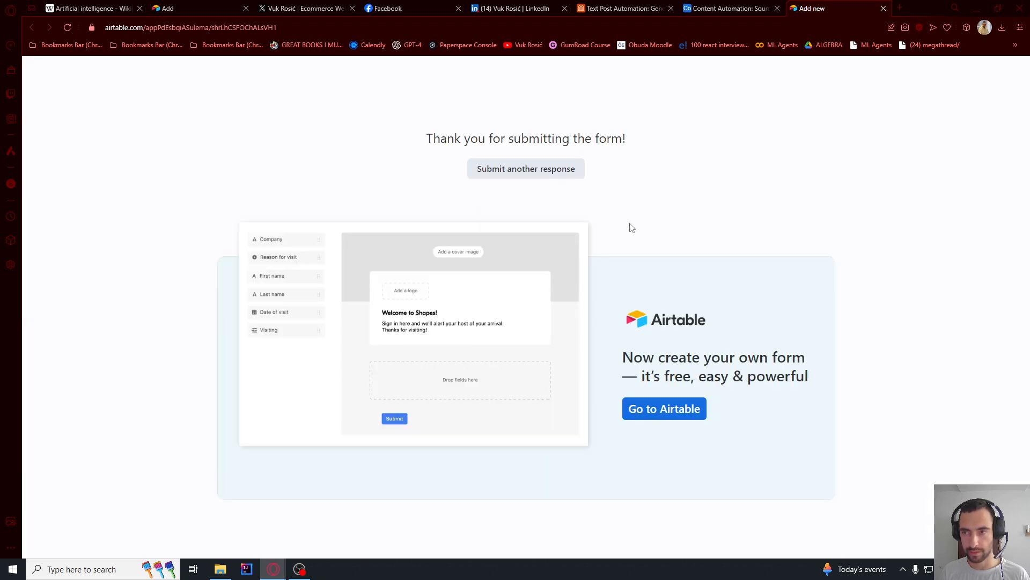
left_click(556, 170)
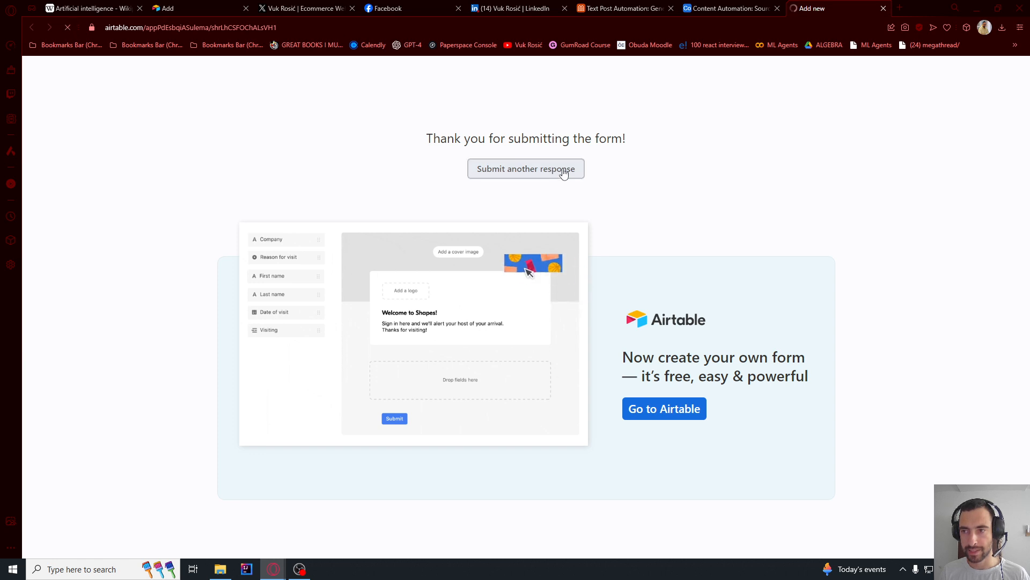
- In the Source Content grid, widen the Text and Transform Into columns and narrow the Converted and ID columns
left_click(730, 7)
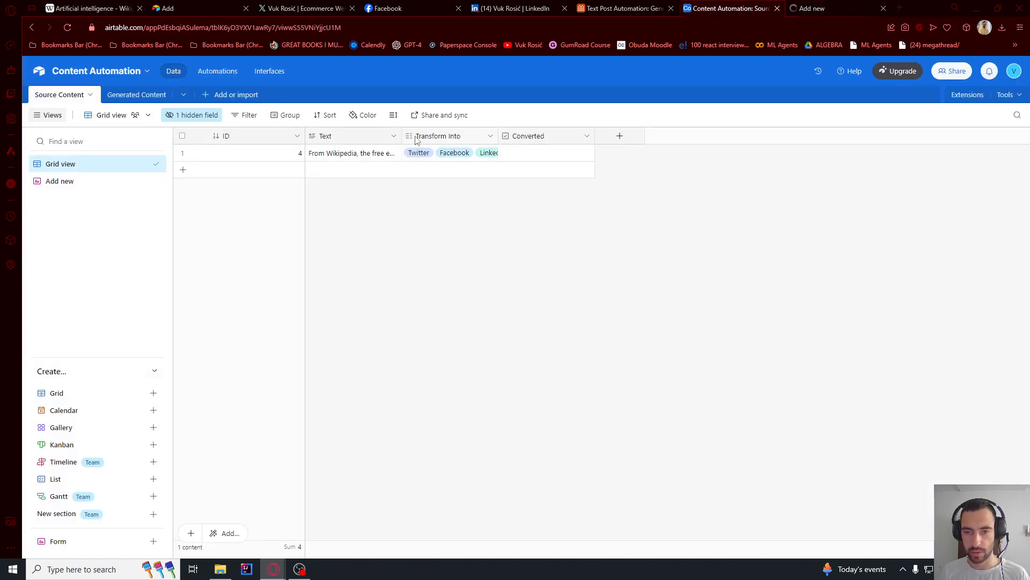
left_click_drag(401, 136, 610, 136)
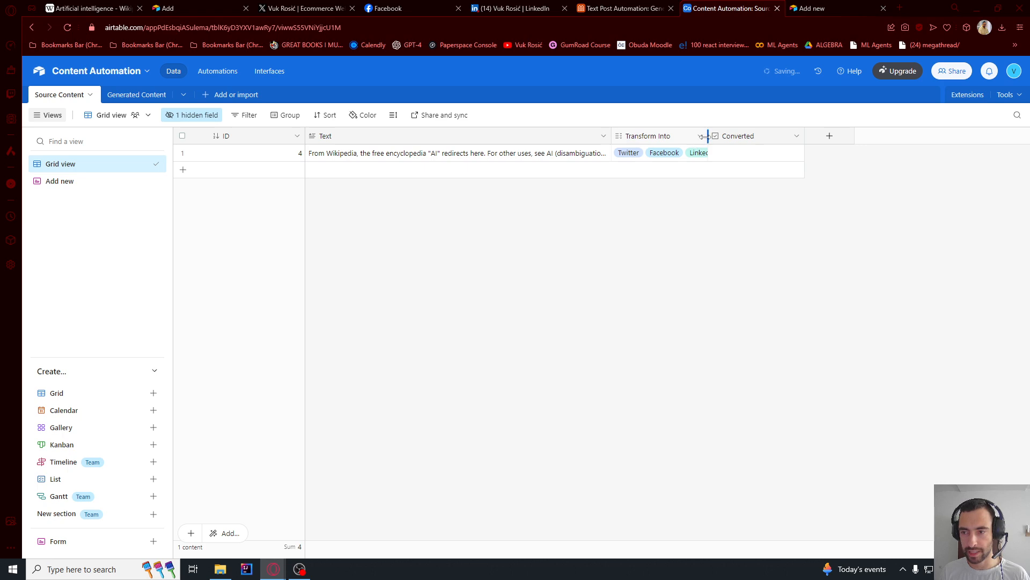
left_click_drag(706, 136, 739, 136)
left_click_drag(835, 136, 806, 135)
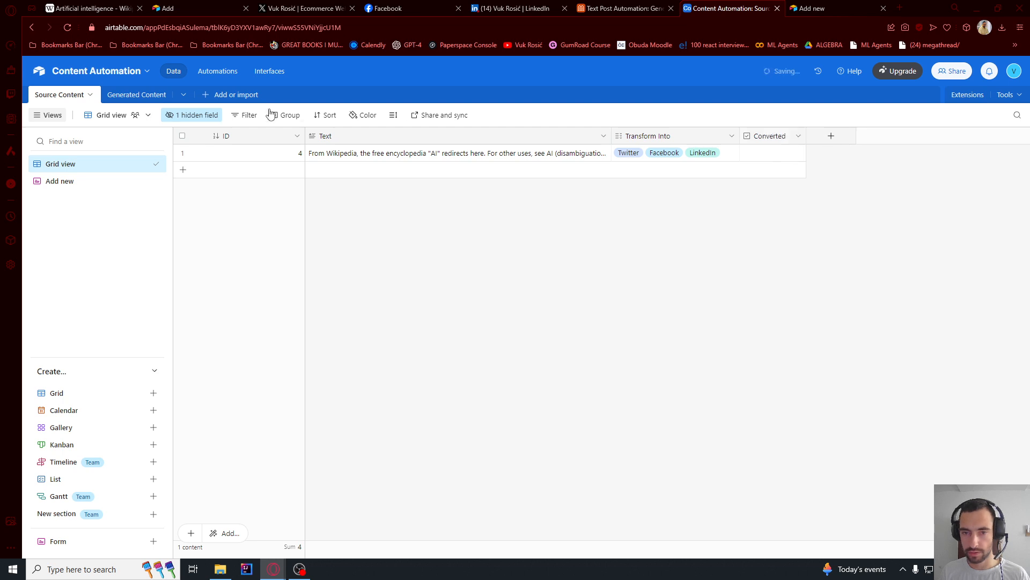
left_click_drag(306, 136, 254, 135)
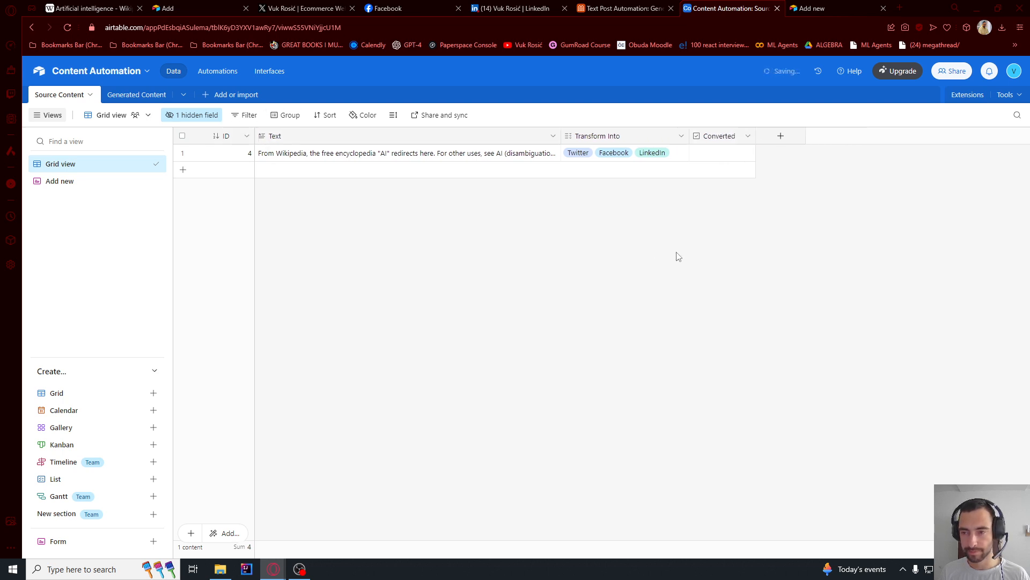
- Expand the submitted record's Text cell, read through its full content, and close it
left_click(457, 156)
scroll(458, 161, "down", 10)
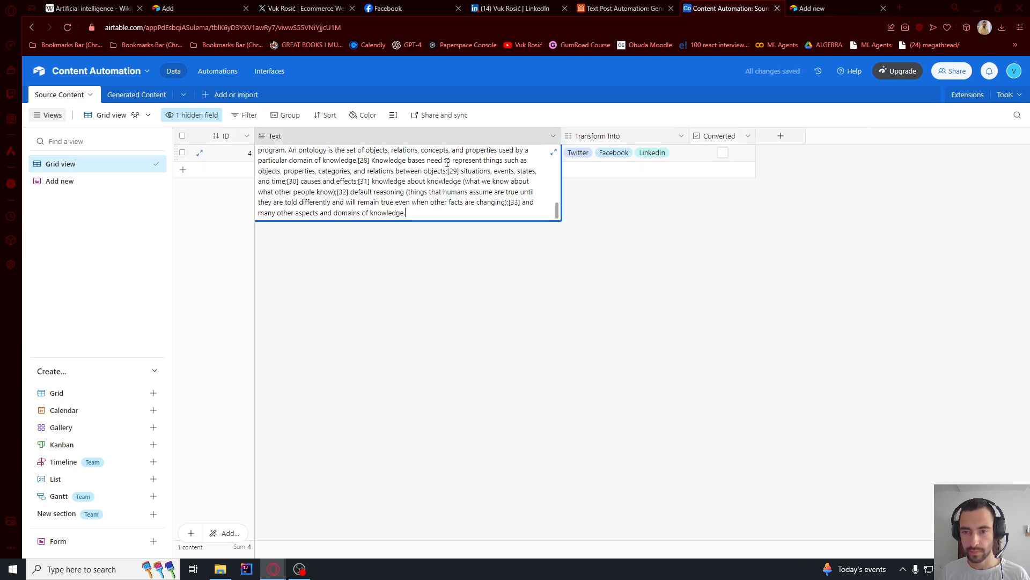
left_click(554, 155)
double_click(582, 203)
scroll(617, 256, "down", 10)
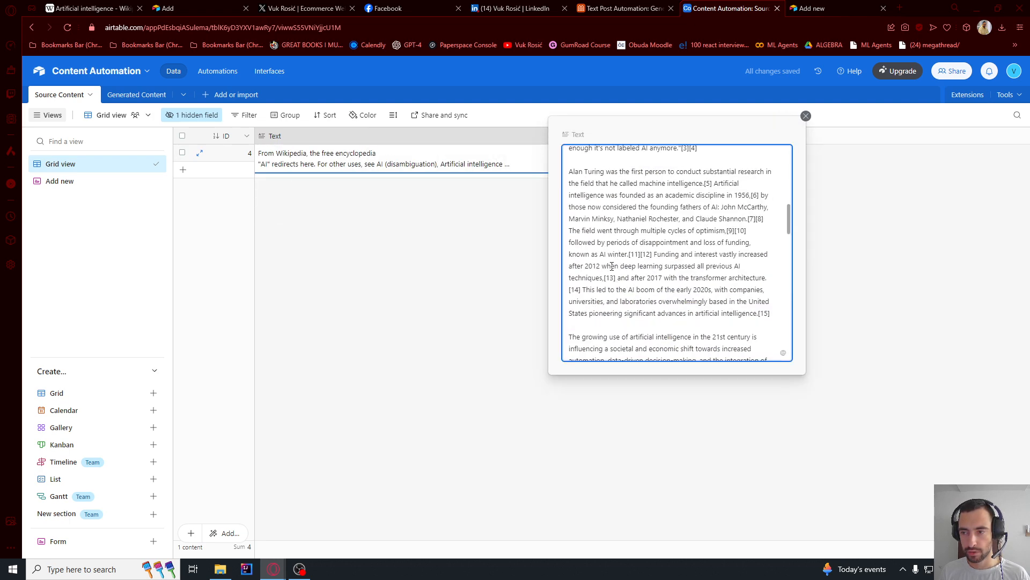
scroll(618, 256, "down", 7)
left_click(476, 315)
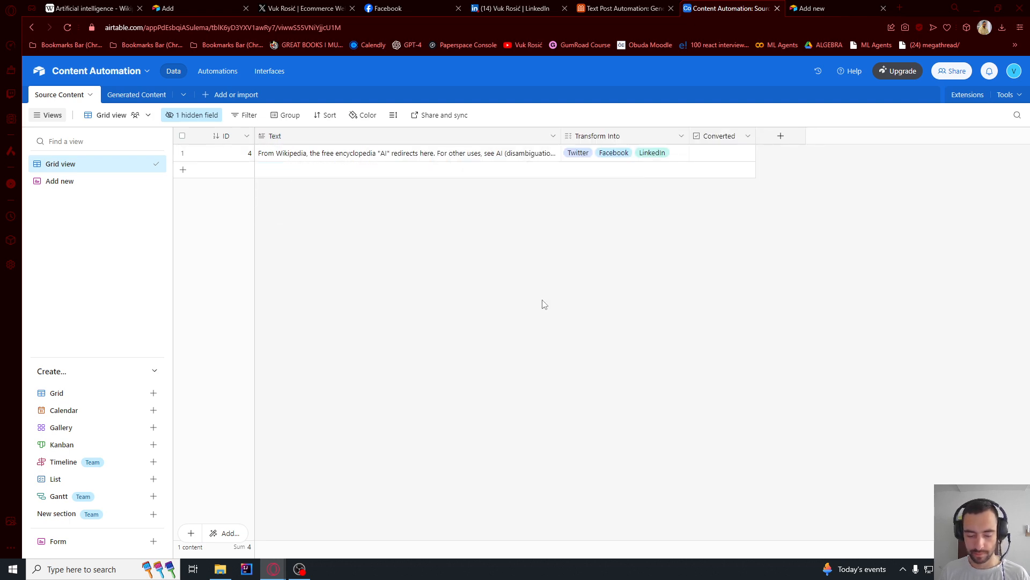
- Switch to Make, create a scenario folder named Tutorial content automation, and open it
key("alt+Tab")
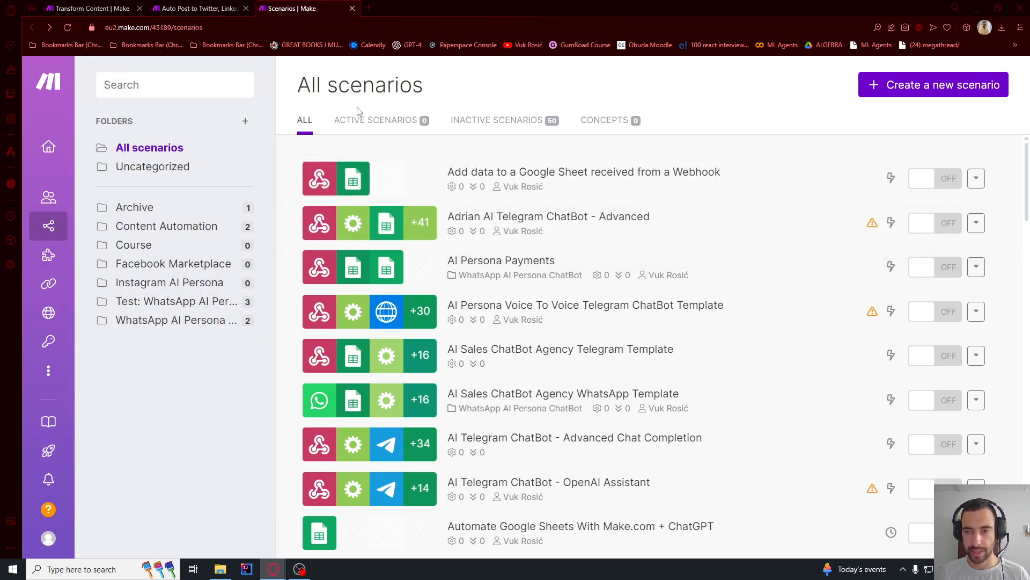
left_click(246, 121)
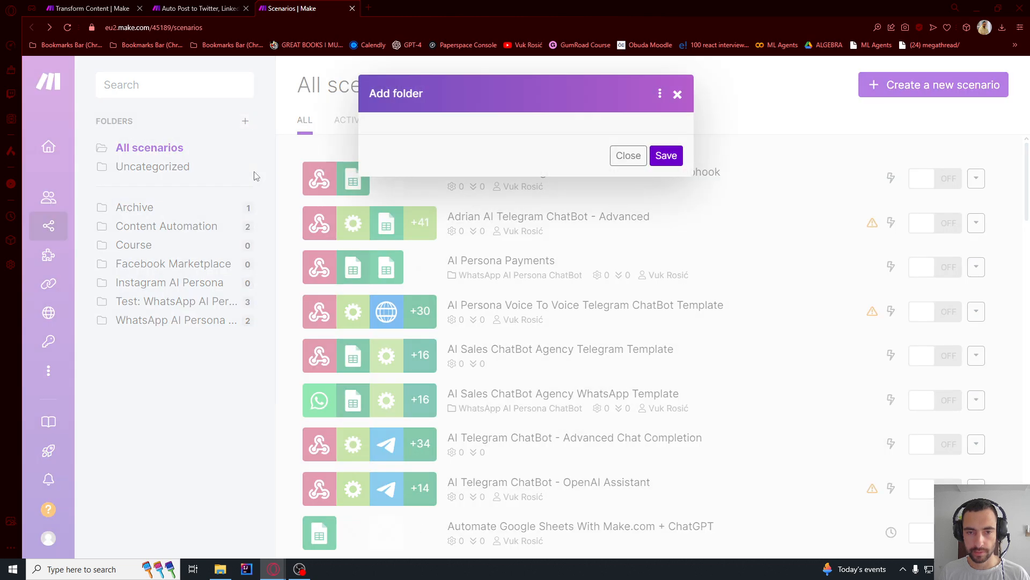
left_click(435, 156)
type("Tutorial content automation")
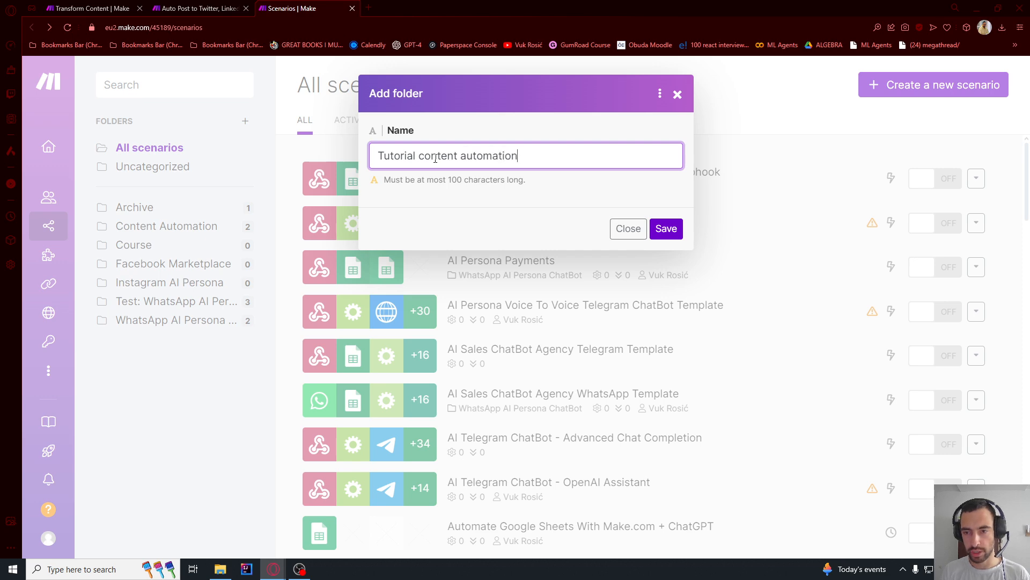
left_click(672, 229)
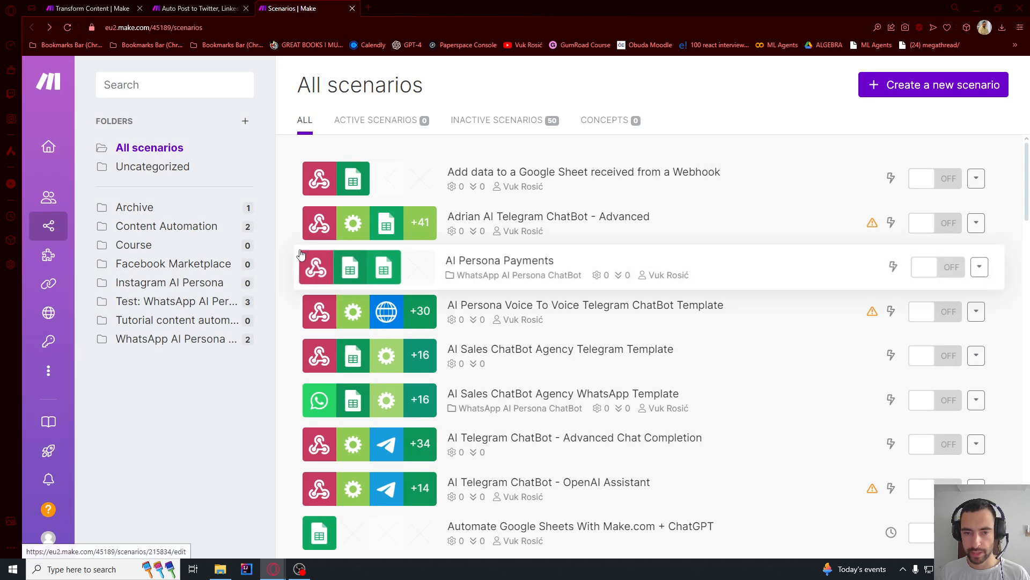
left_click(149, 325)
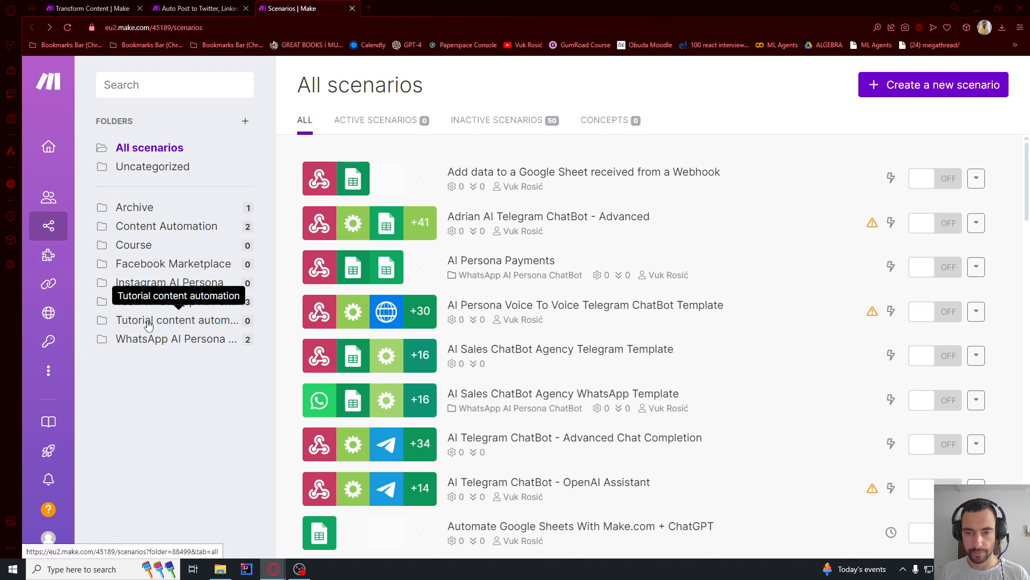
- Create a new scenario named Transform content and add an Airtable Watch Records module as its trigger
left_click(855, 90)
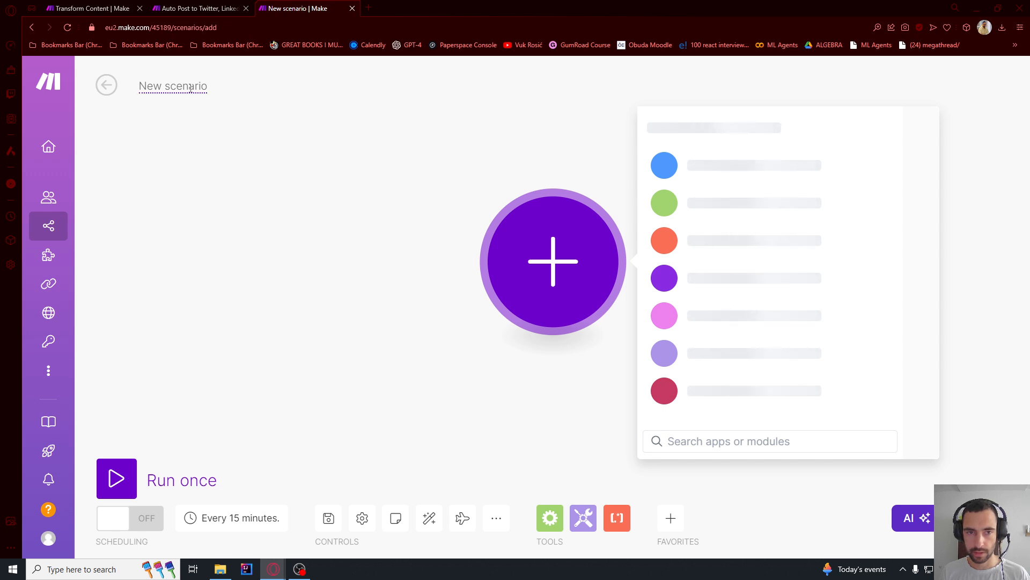
left_click(190, 89)
type("Transform content")
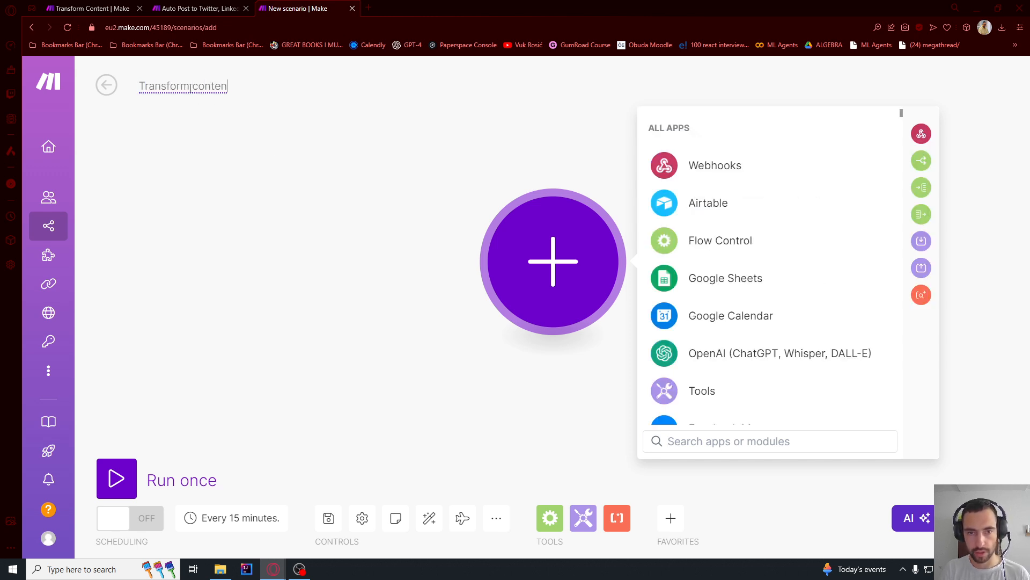
left_click(674, 205)
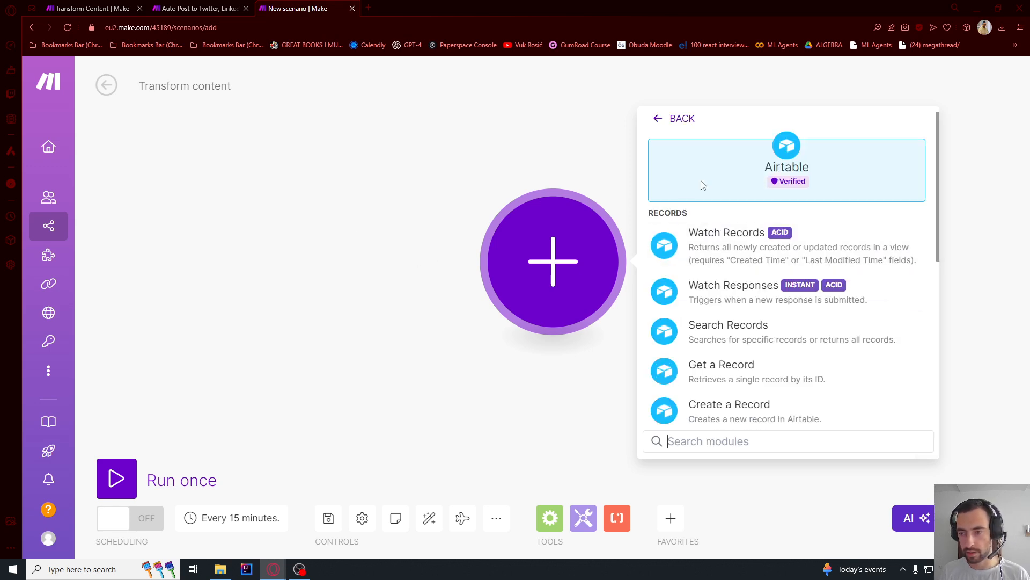
left_click(713, 236)
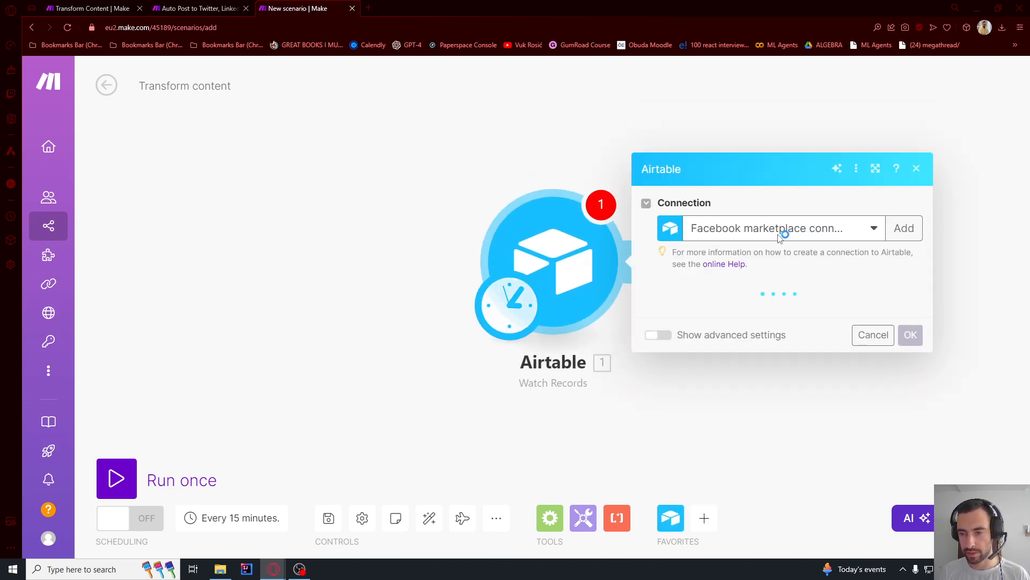
- Create an Airtable OAuth connection named tutorial content connection for the Watch Records module
left_click(905, 228)
left_click(665, 239)
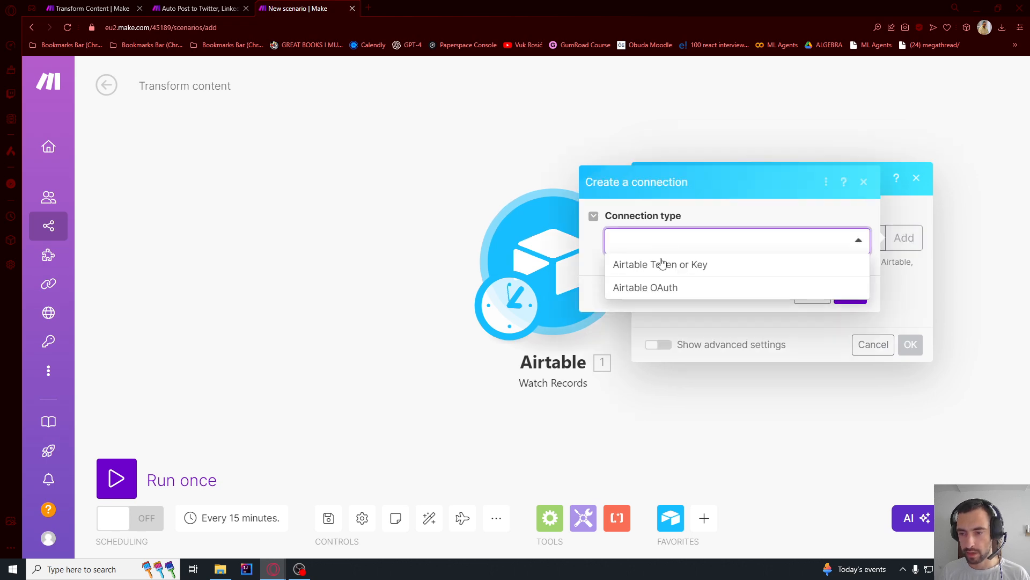
left_click(655, 290)
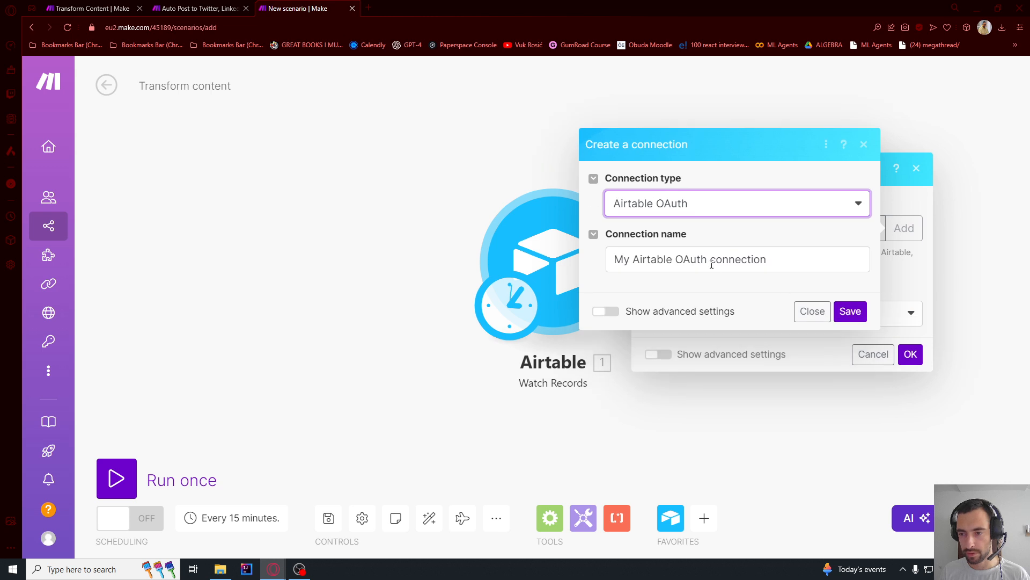
left_click_drag(711, 264, 427, 267)
type("tutor")
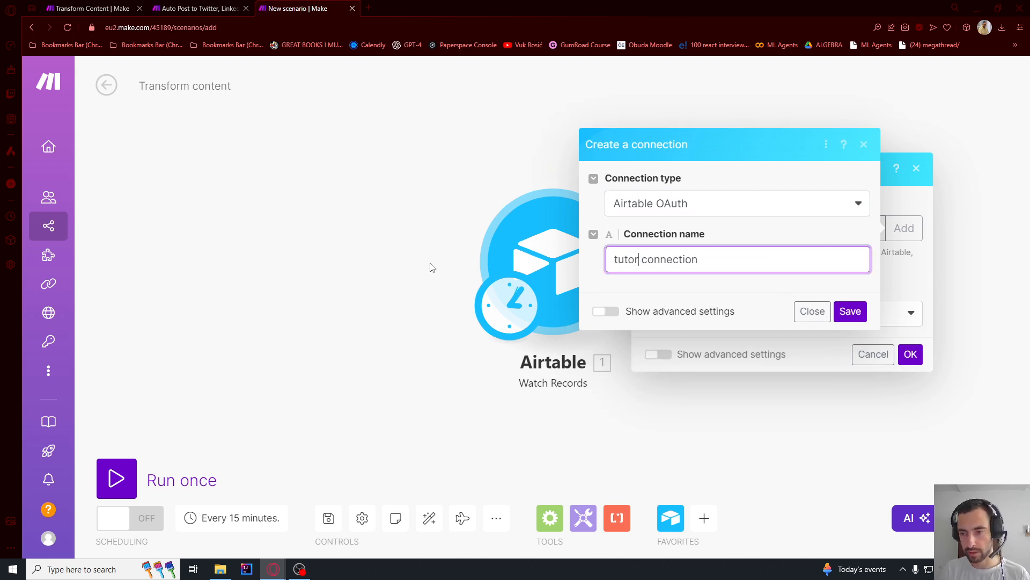
type("ial content")
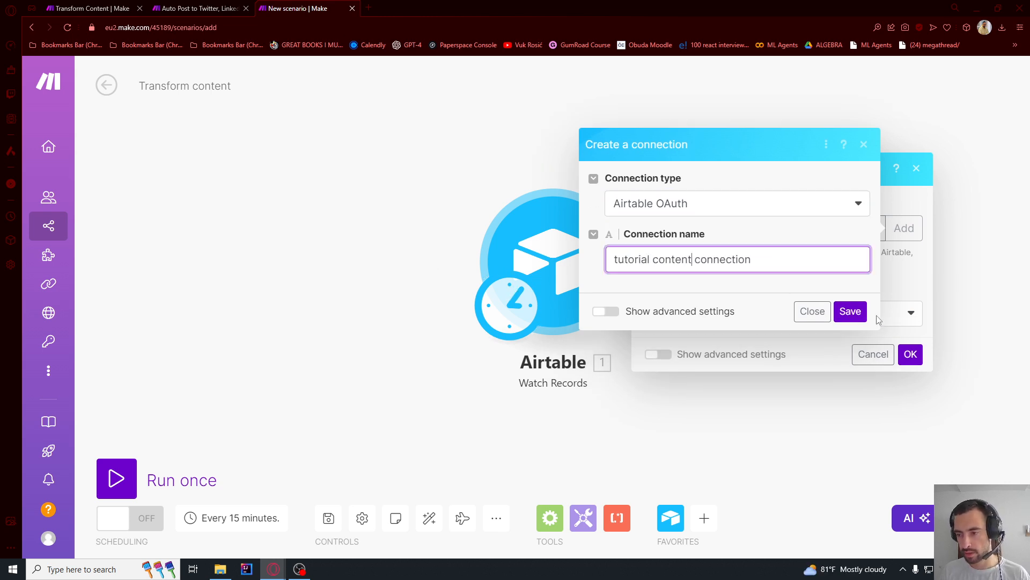
key("Return")
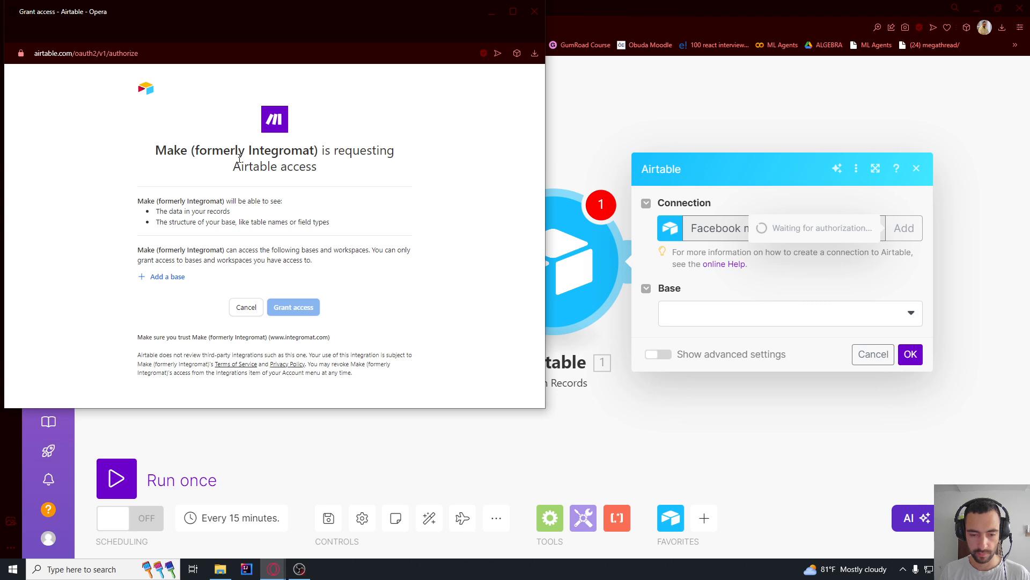
- Authorize Make to access the Content Automation base in Airtable
left_click(166, 283)
scroll(200, 239, "down", 5)
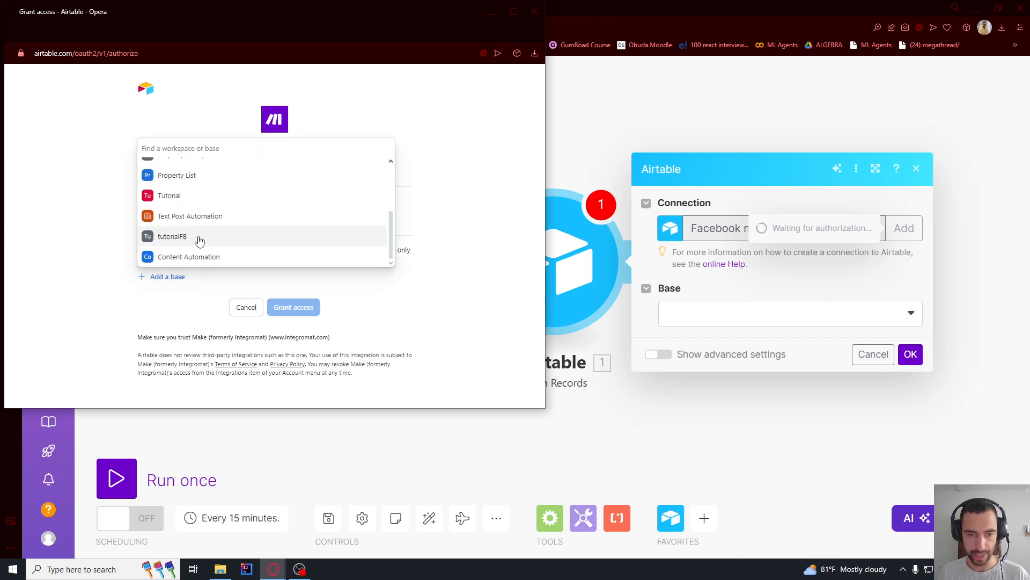
left_click(198, 257)
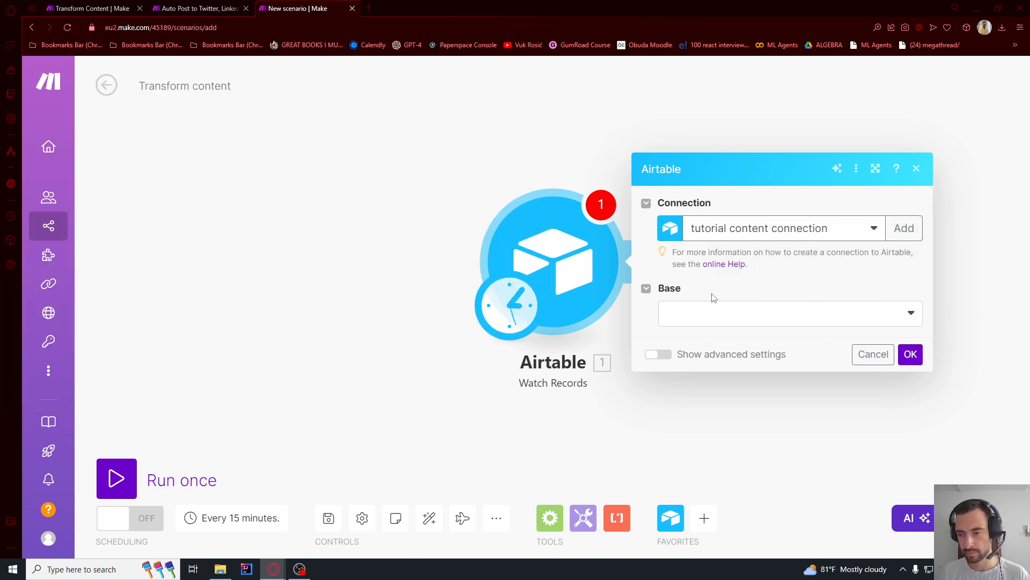
- Set the Watch Records module's base to Content Automation and its table to Source Content
left_click(711, 317)
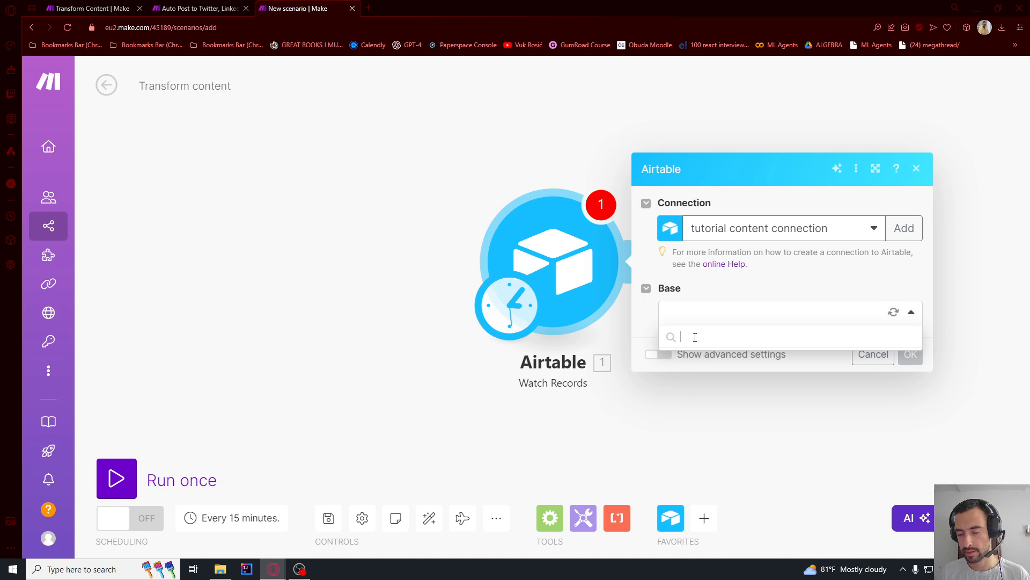
left_click(715, 337)
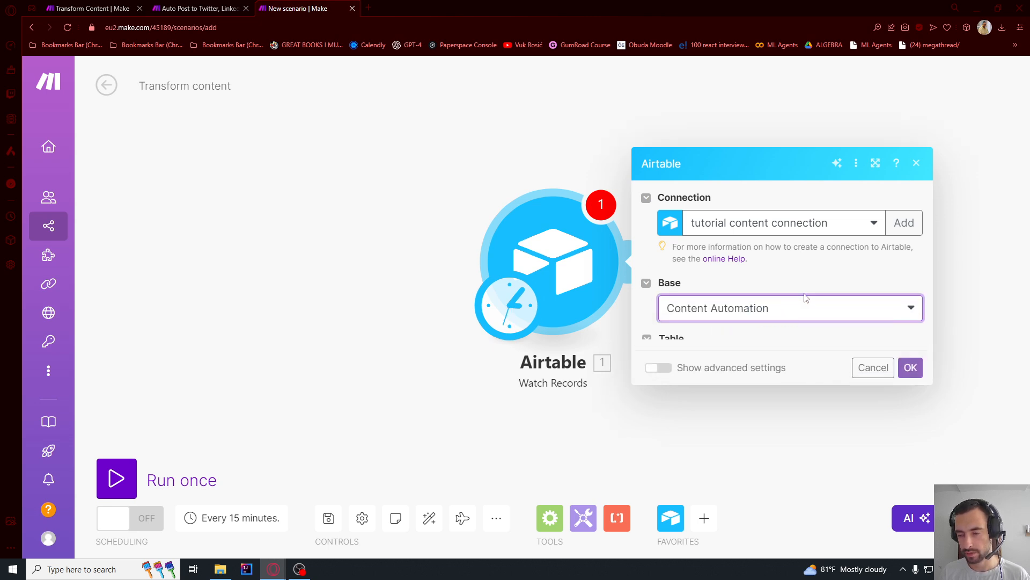
left_click(716, 344)
left_click(701, 364)
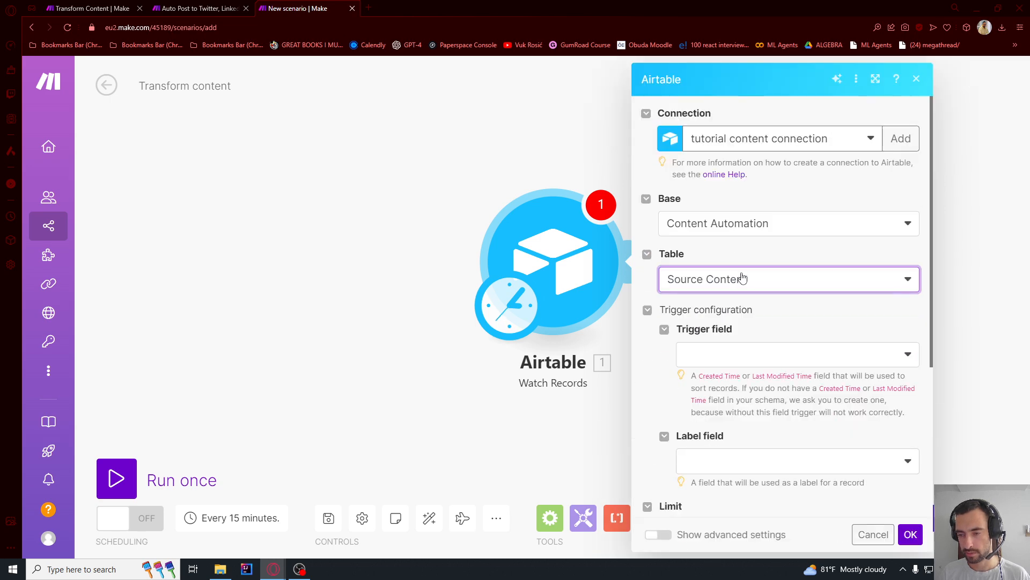
- Set the Watch Records trigger field to Created time and its label field to ID
scroll(741, 279, "down", 1)
left_click(721, 307)
left_click(716, 324)
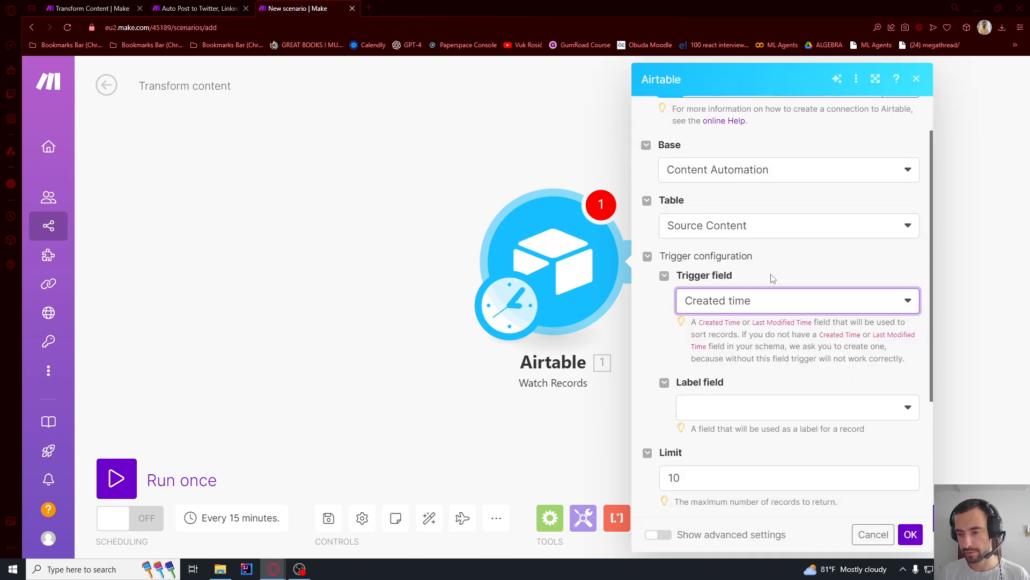
scroll(706, 235, "down", 3)
left_click(703, 249)
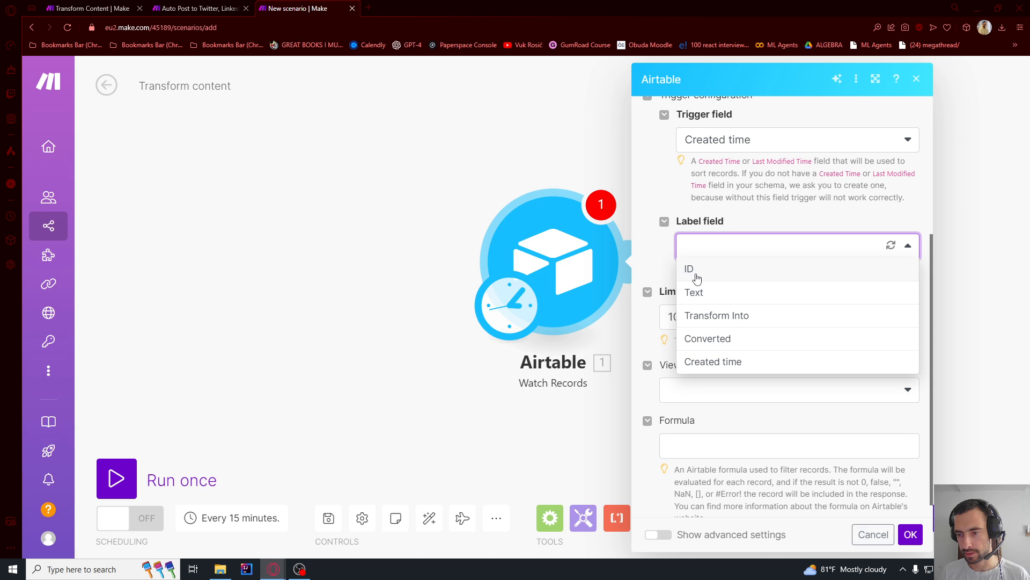
left_click(699, 271)
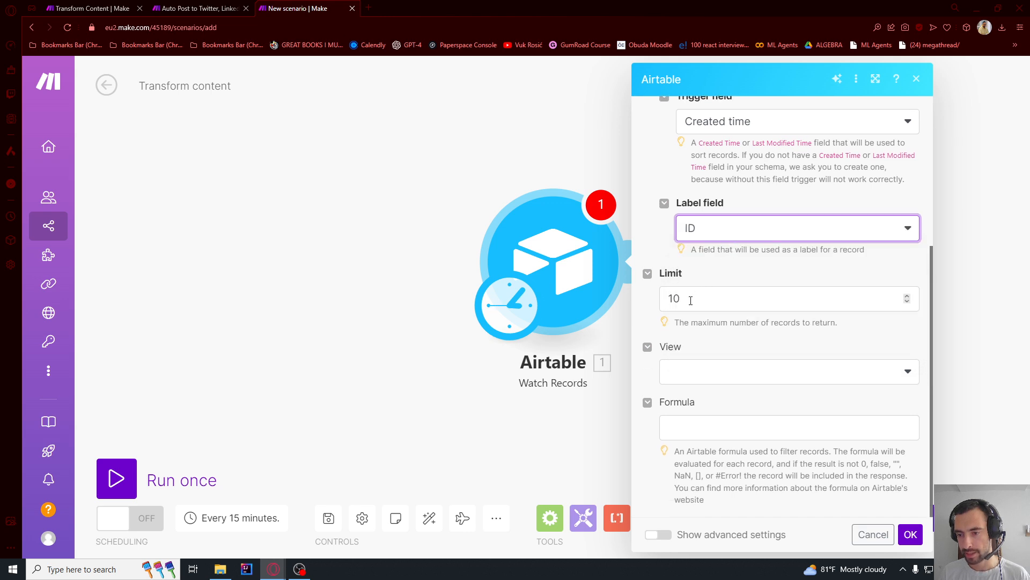
- Set the Watch Records limit to 10, save the module and have it start processing records from now on
left_click_drag(691, 300, 651, 304)
type("10")
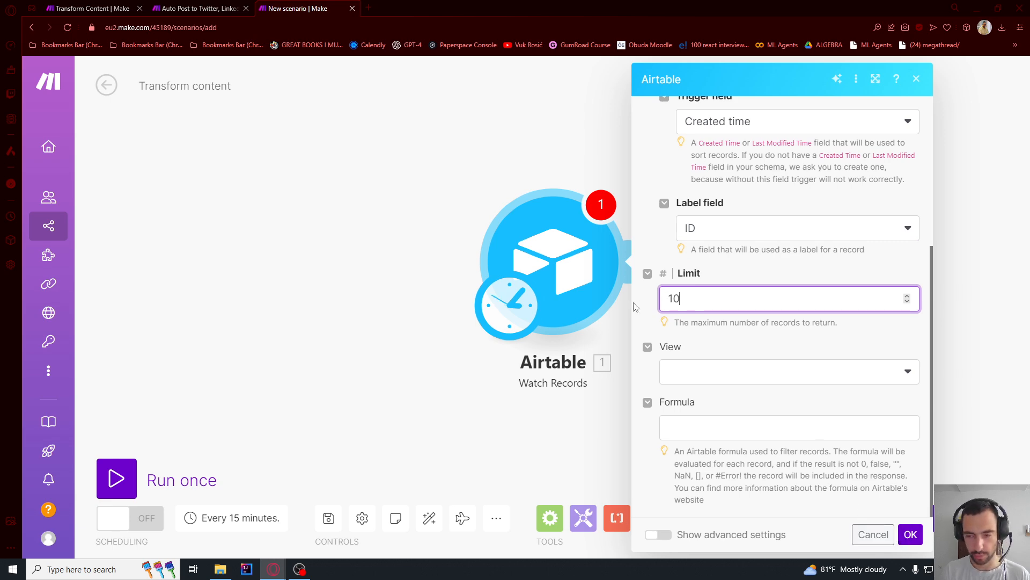
left_click(911, 535)
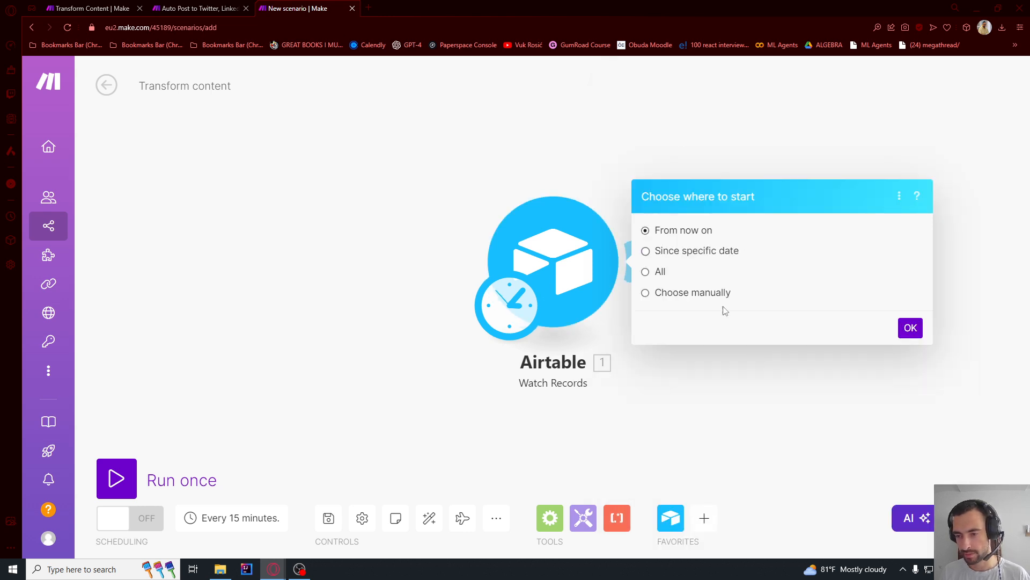
left_click(910, 327)
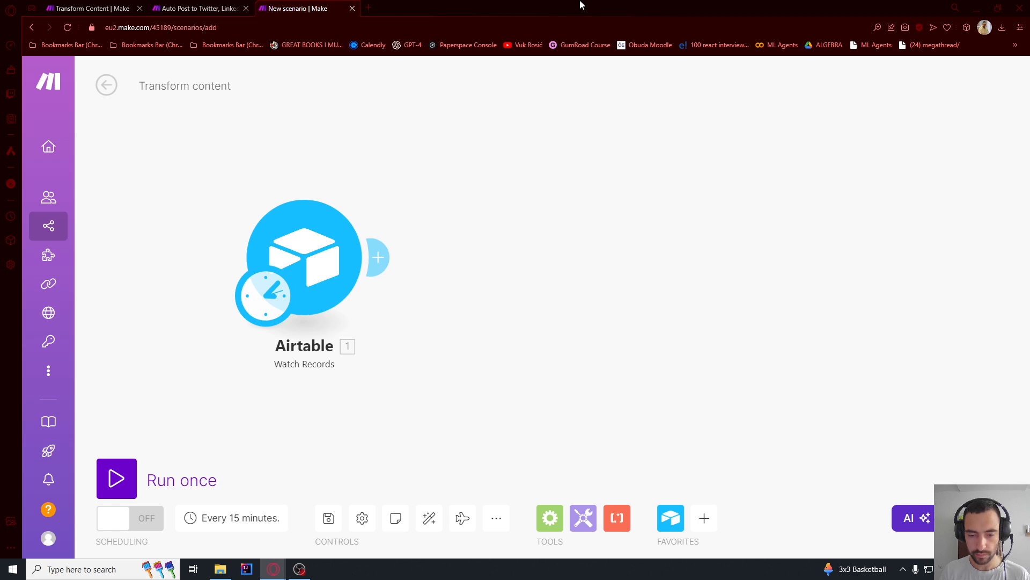
- Add a Flow Control Router after the Airtable module and give it a third route
left_click(382, 257)
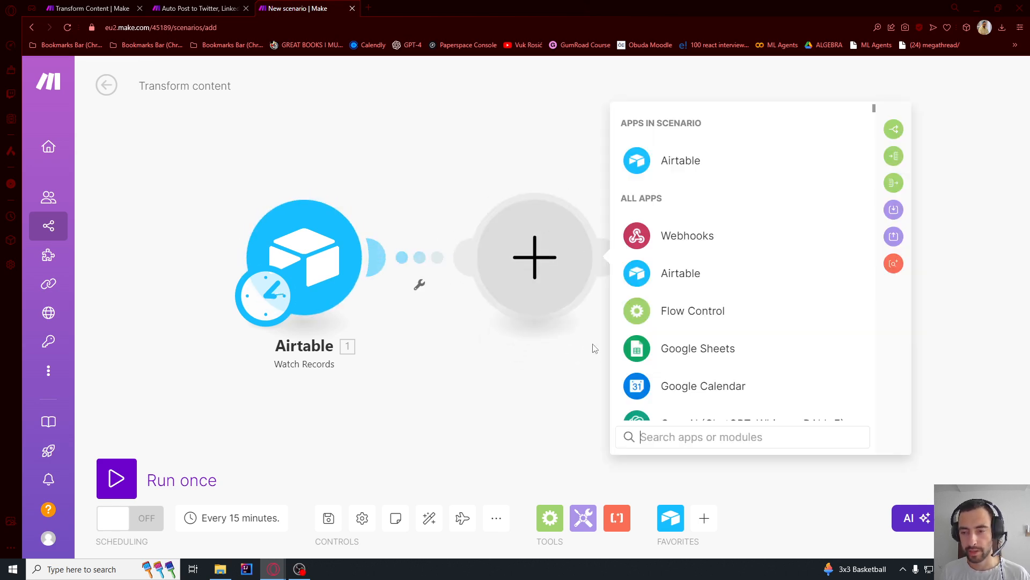
left_click(674, 308)
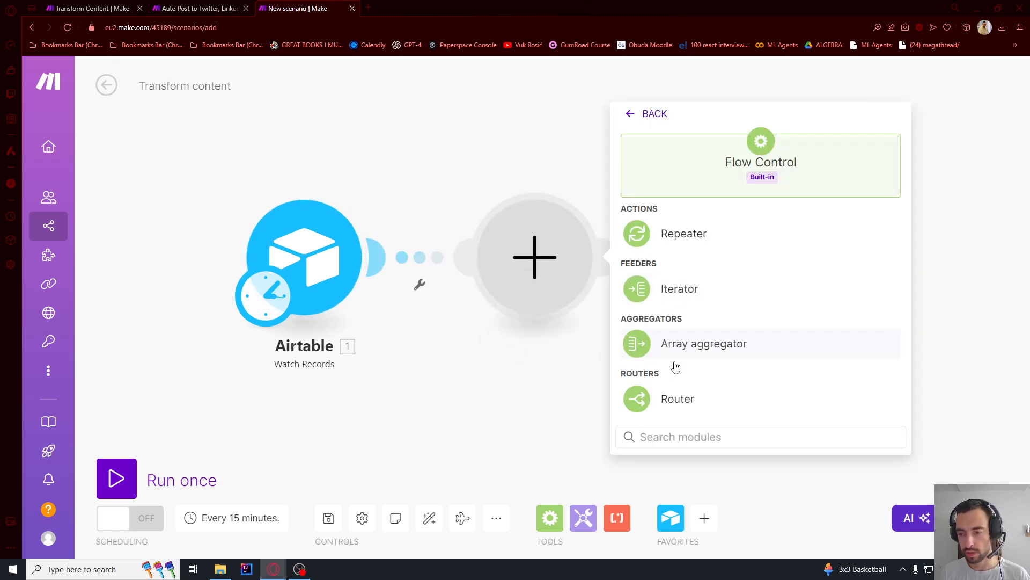
left_click(675, 398)
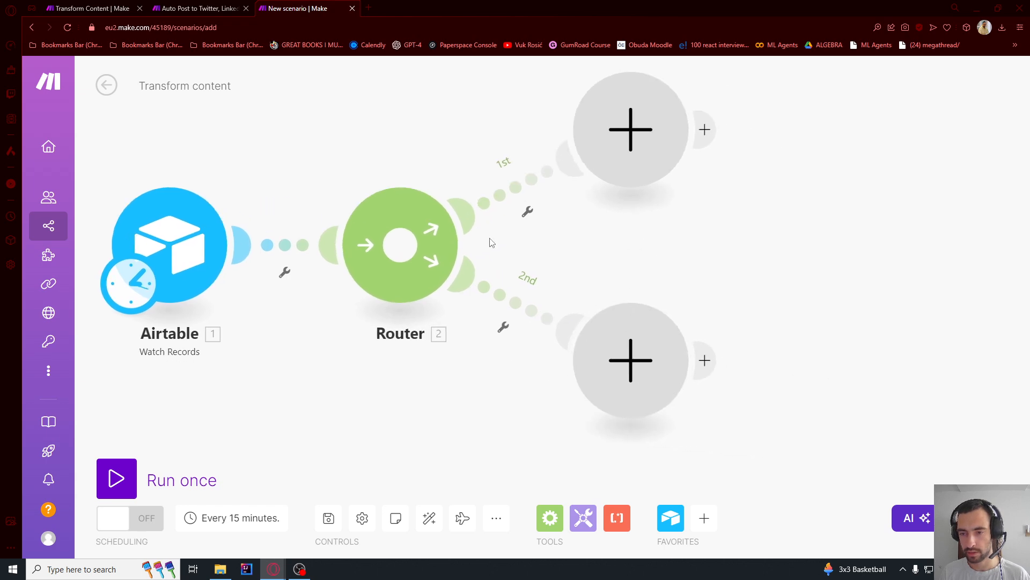
left_click(400, 244)
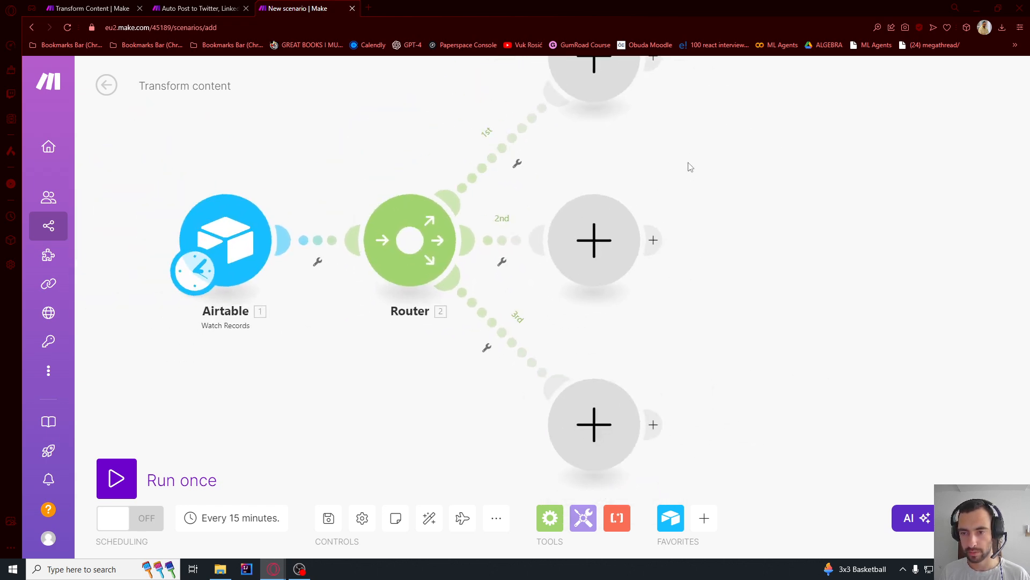
- Set up a filter labelled Twitter on the router's first route
left_click(491, 284)
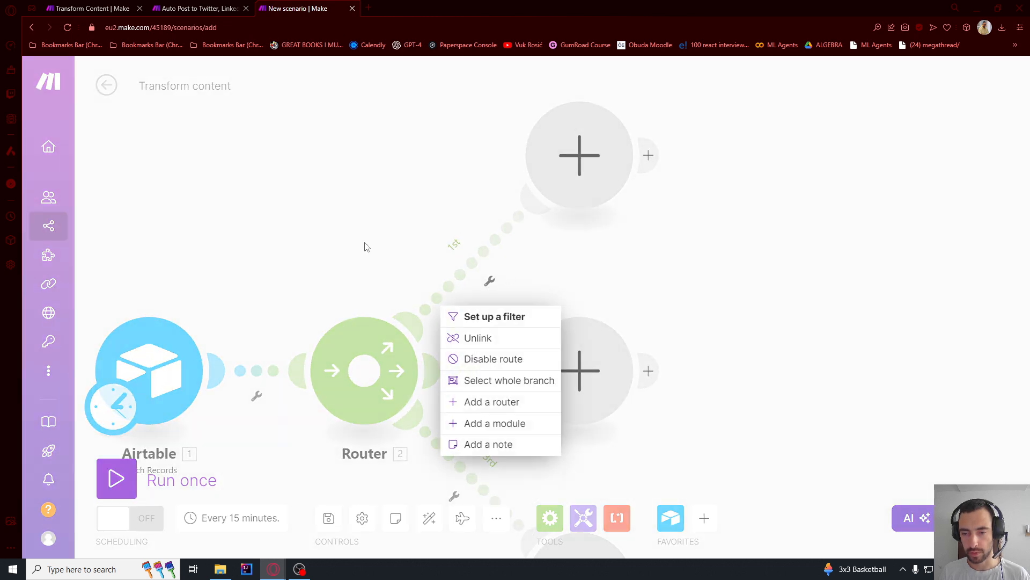
left_click(462, 315)
left_click(555, 172)
type("Twitter")
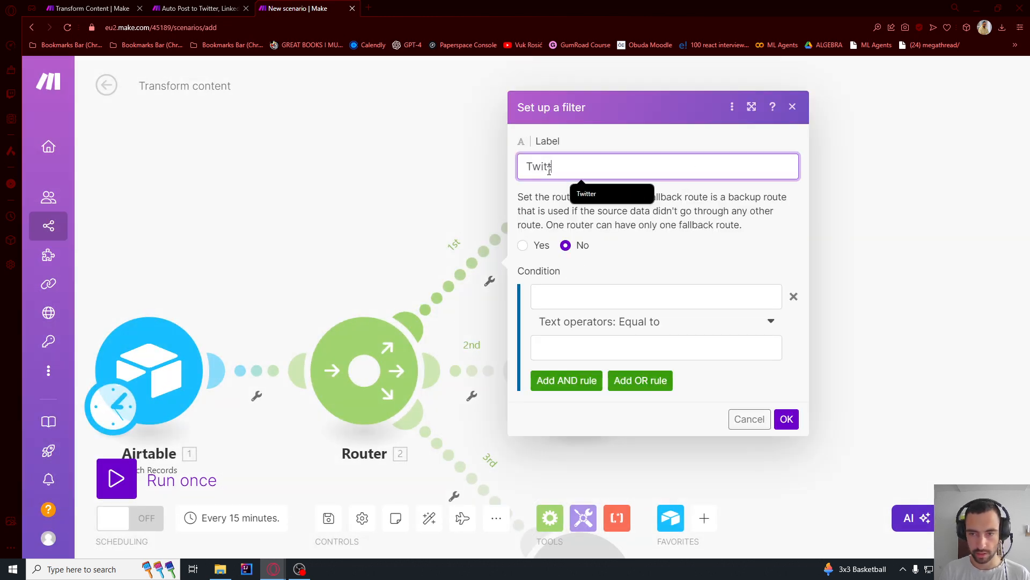
- Set the Twitter filter's condition to Transform Into[] with the array operator Contains and the value Twitter
left_click(560, 303)
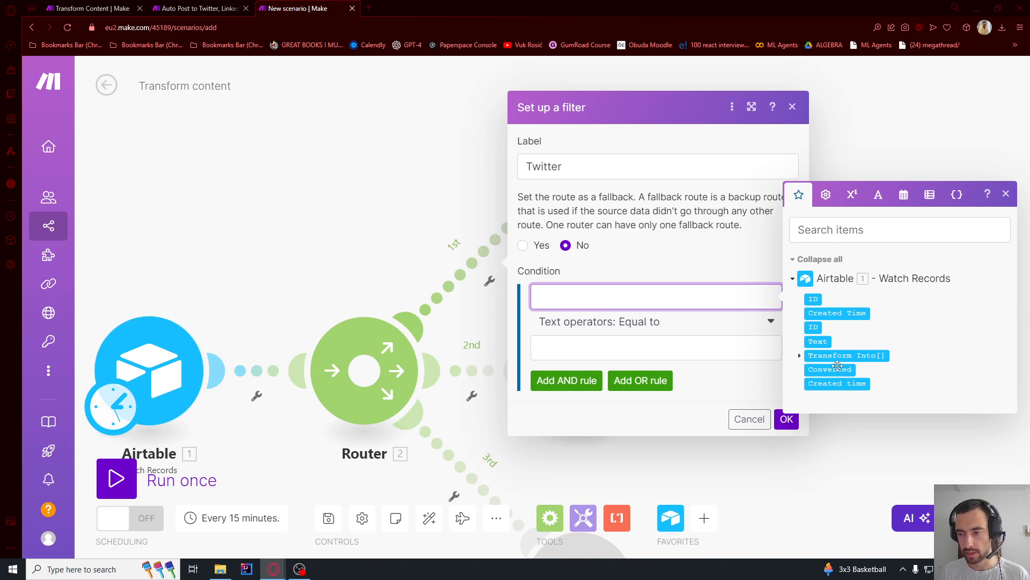
left_click(824, 355)
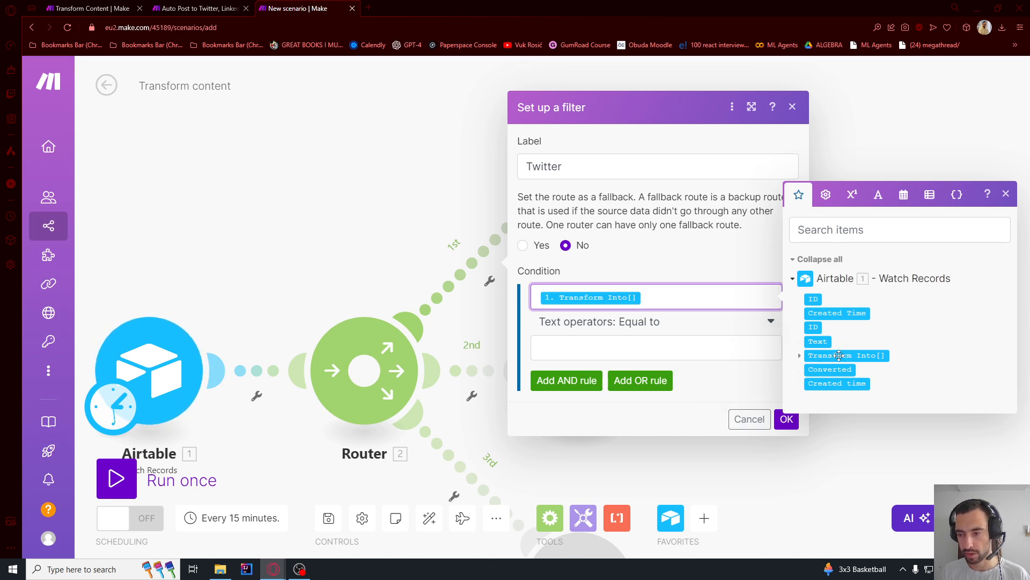
left_click(666, 329)
left_click(665, 330)
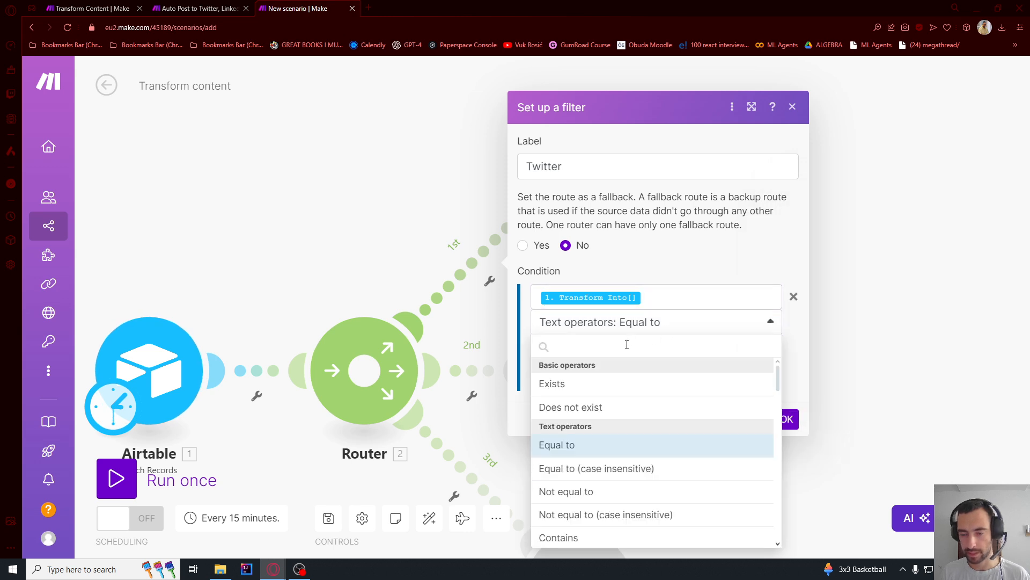
type("contains")
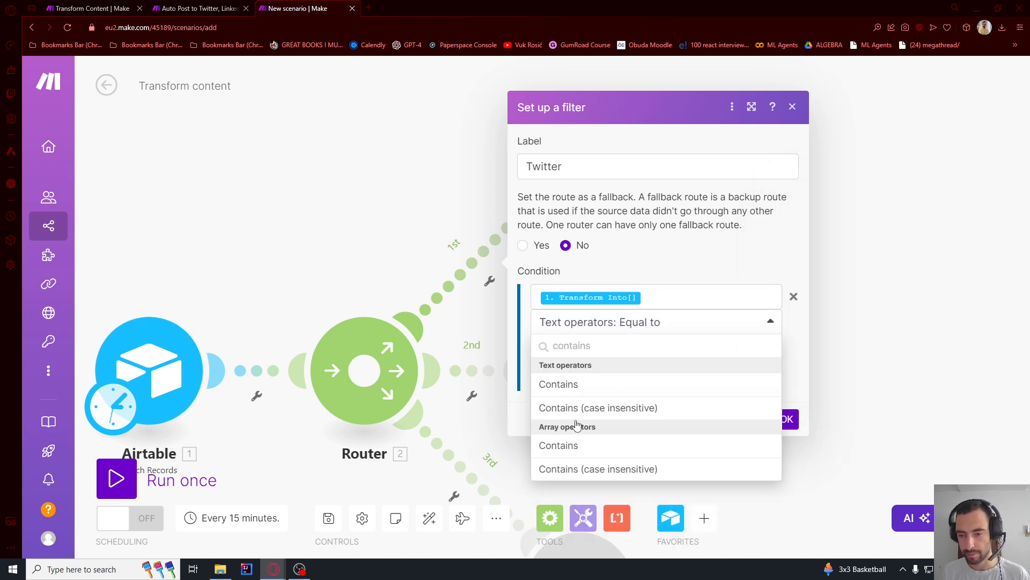
left_click(557, 446)
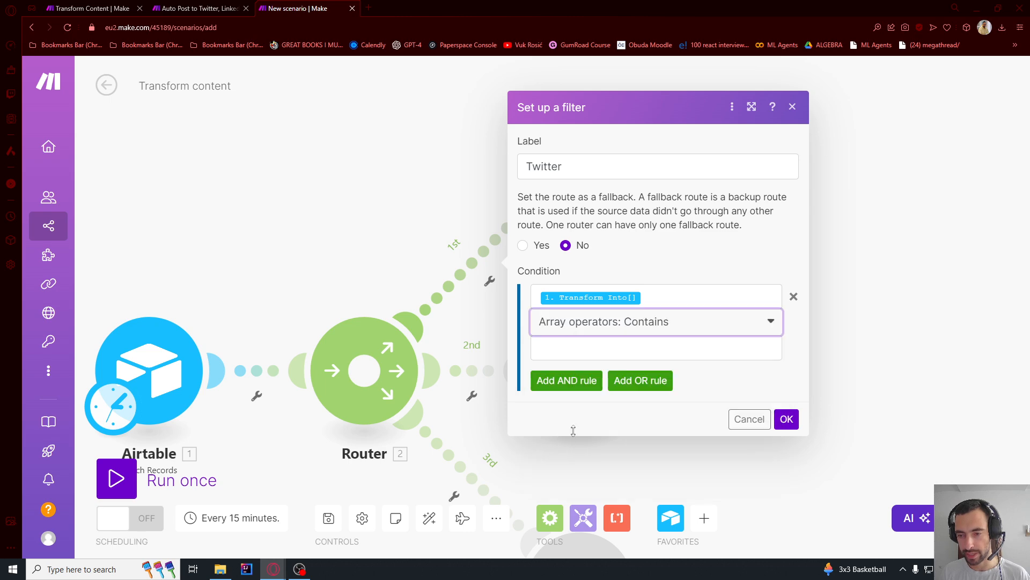
left_click(605, 350)
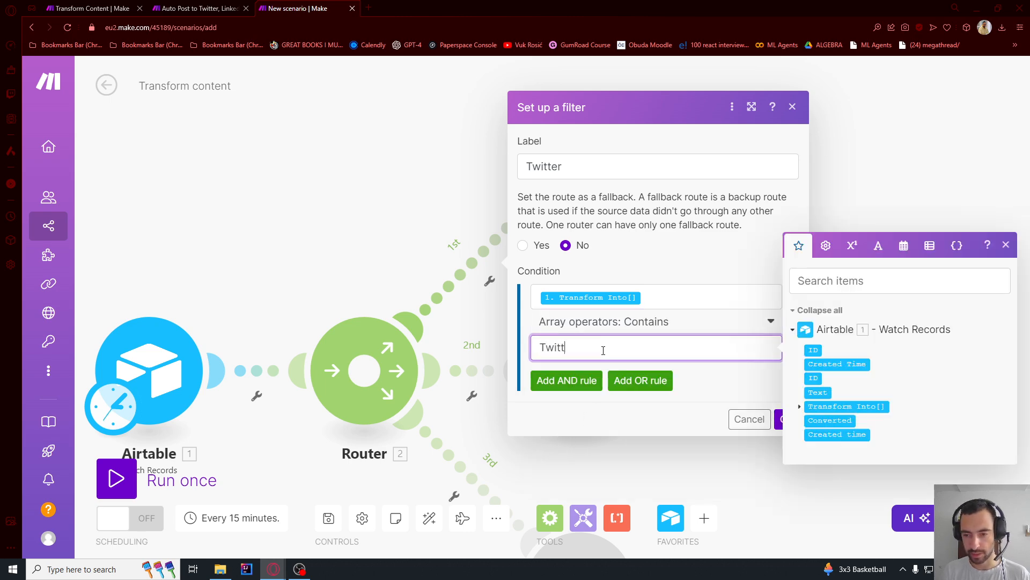
- Check the Twitter value against the Transform Into options in Airtable's Source Content table, and save the filter in Make
left_click_drag(611, 352, 522, 361)
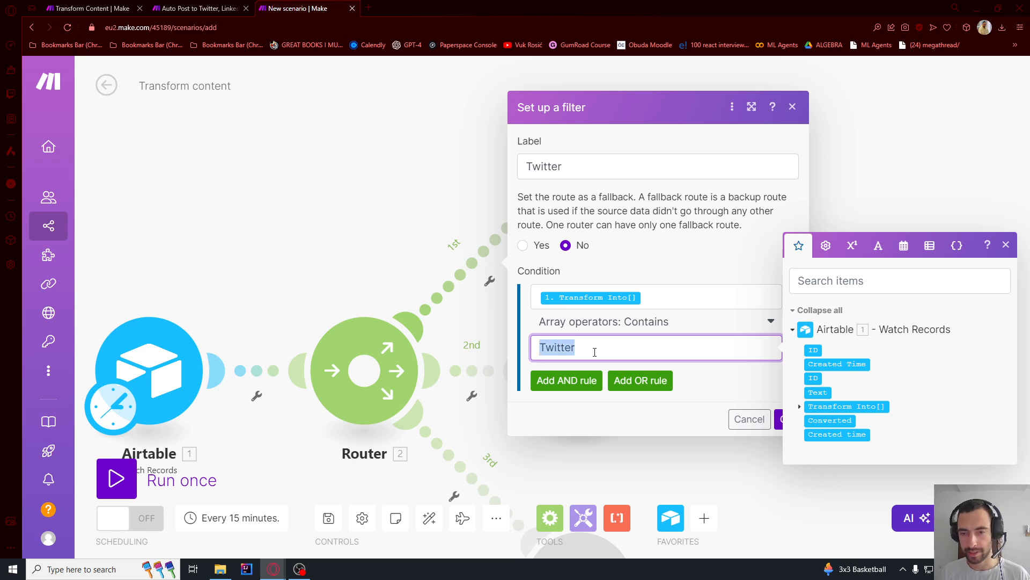
key("alt+Tab")
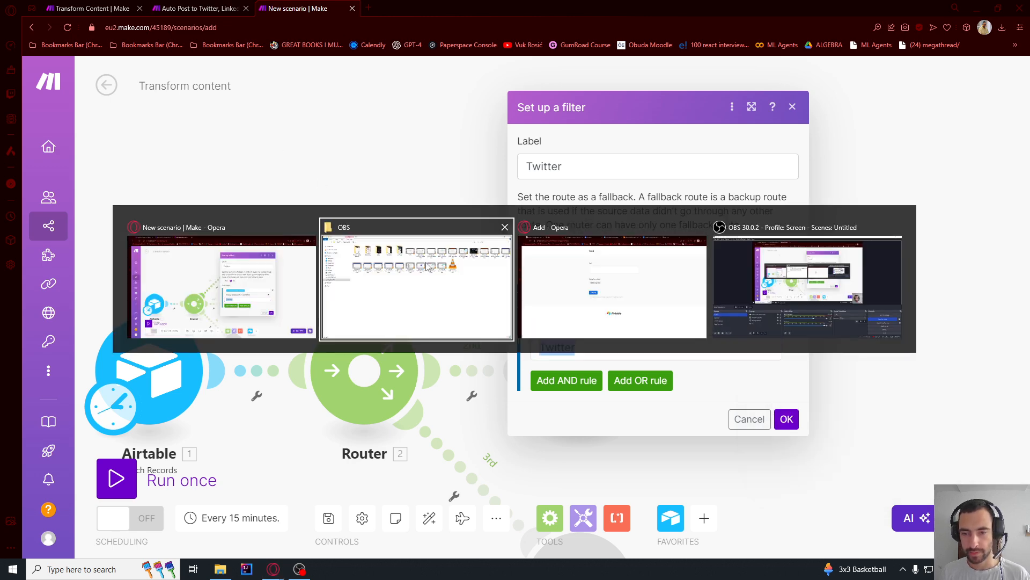
left_click(542, 274)
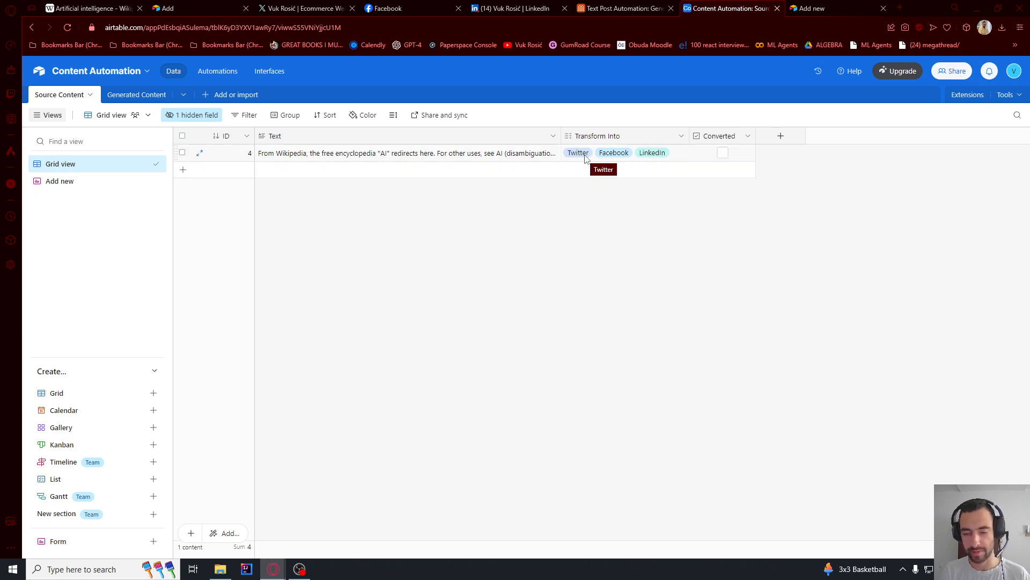
key("alt+Tab")
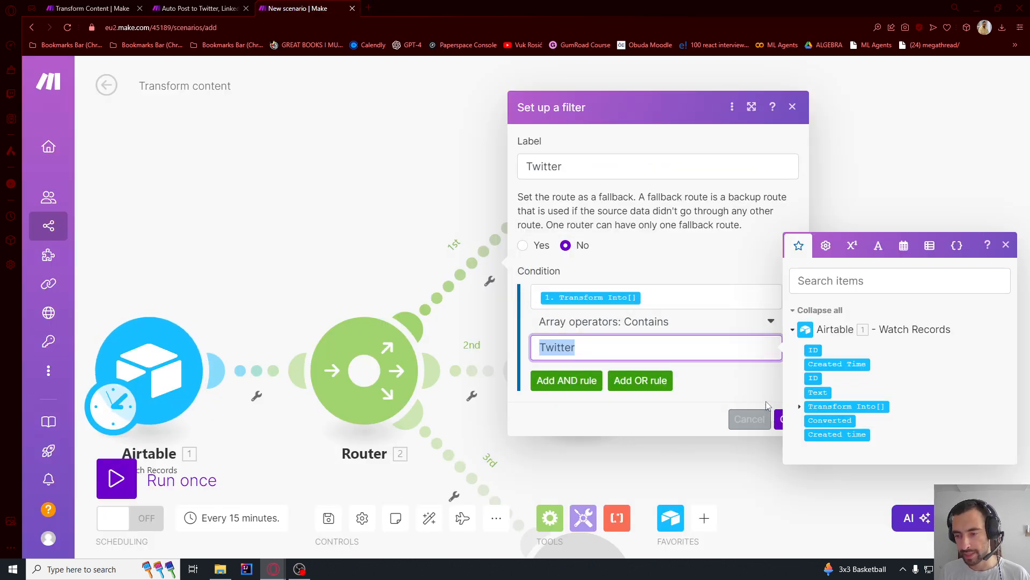
left_click(778, 418)
left_click(787, 418)
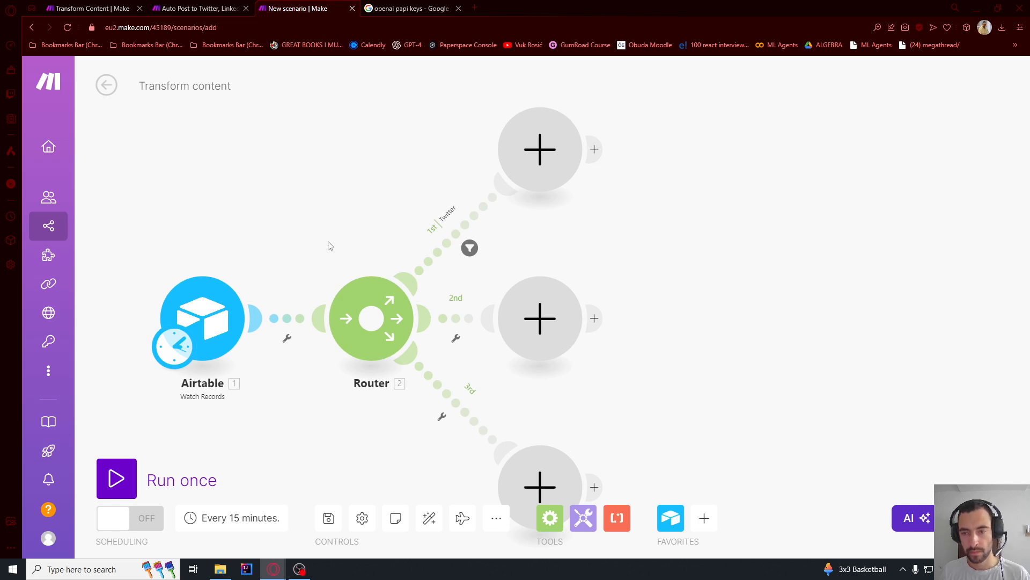
- Add an OpenAI Create a Completion module at the end of the Twitter route
left_click(474, 160)
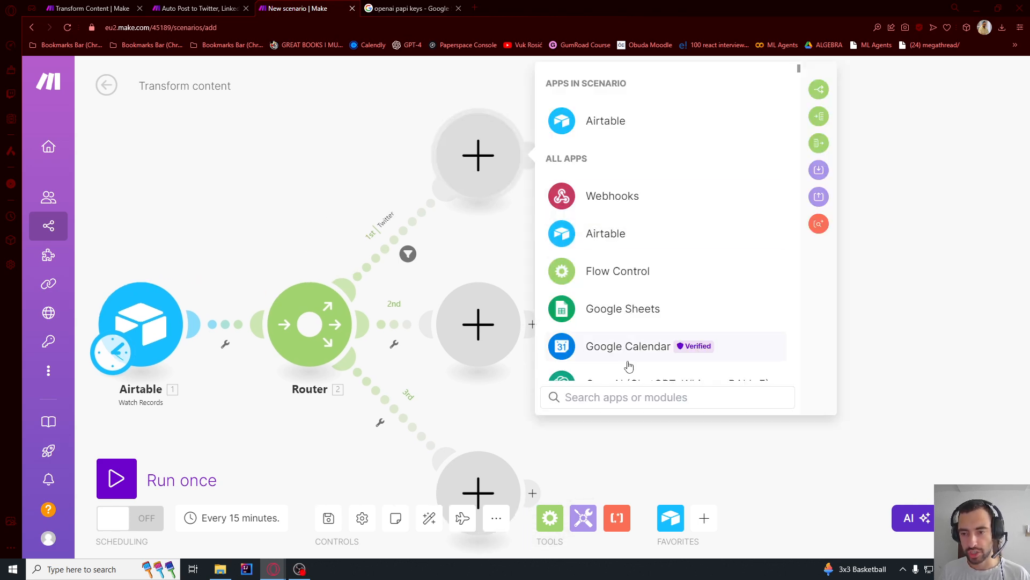
type("ch")
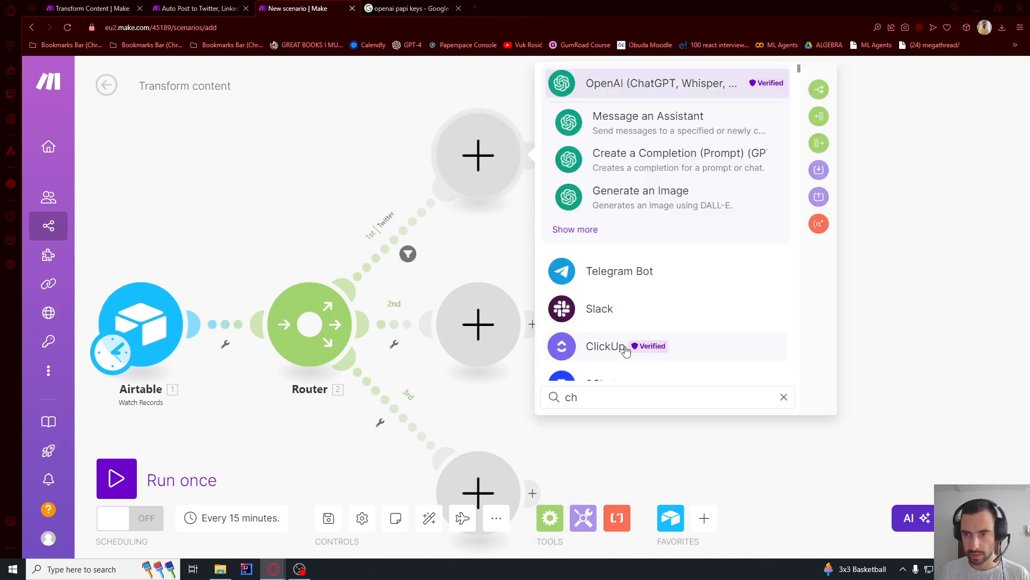
left_click(631, 164)
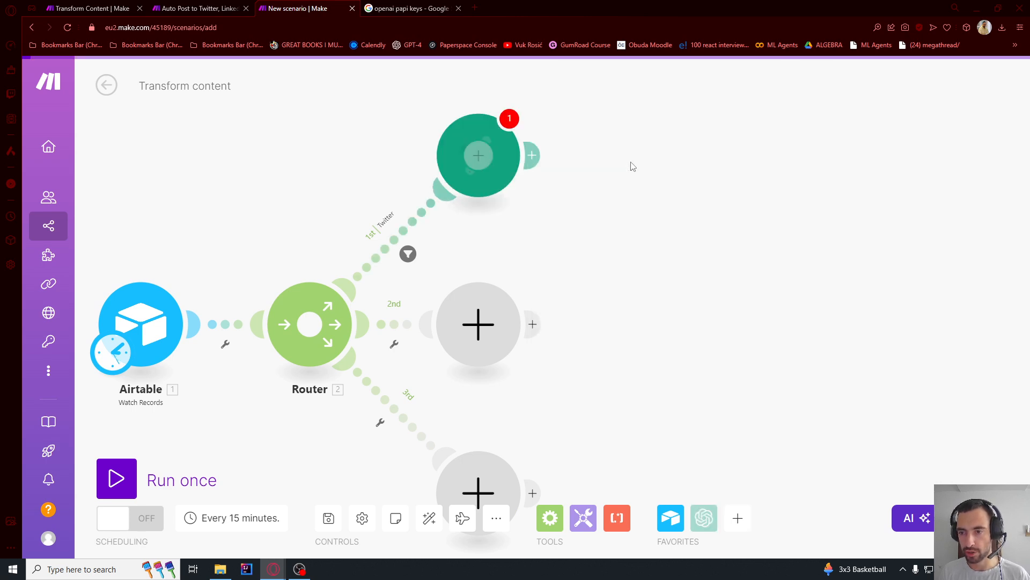
- Start a new OpenAI connection for the completion module and name it tutorial connection
left_click(798, 141)
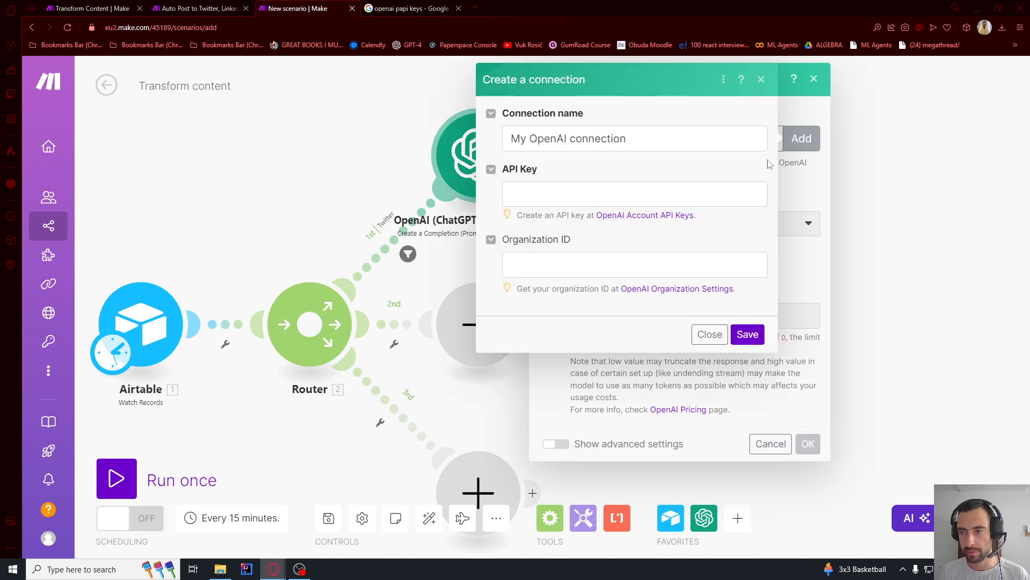
left_click_drag(570, 138, 368, 137)
type("t")
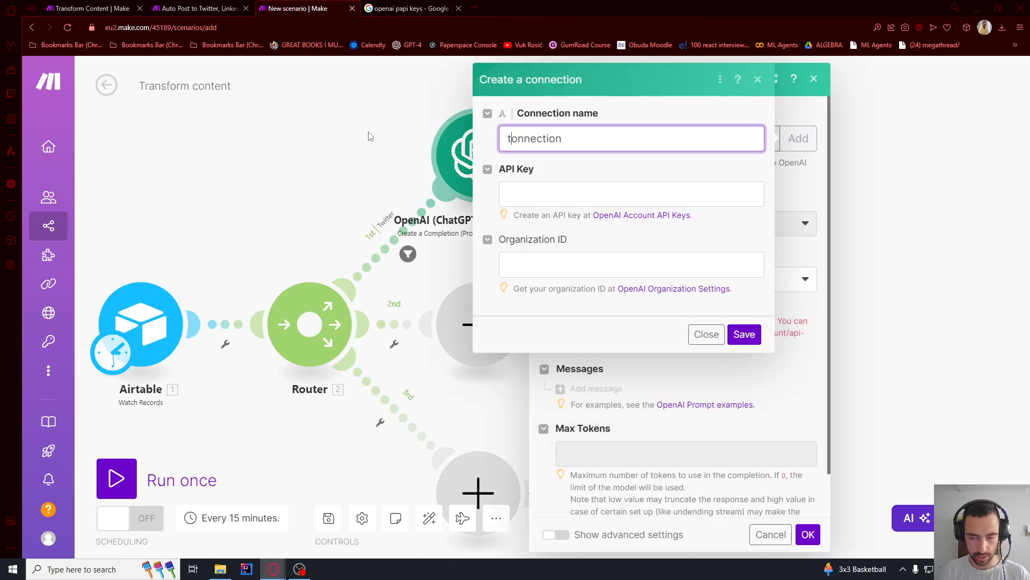
type("utorial c")
- Correct the Google search to openai api keys and open the OpenAI Platform site from the results
left_click(407, 8)
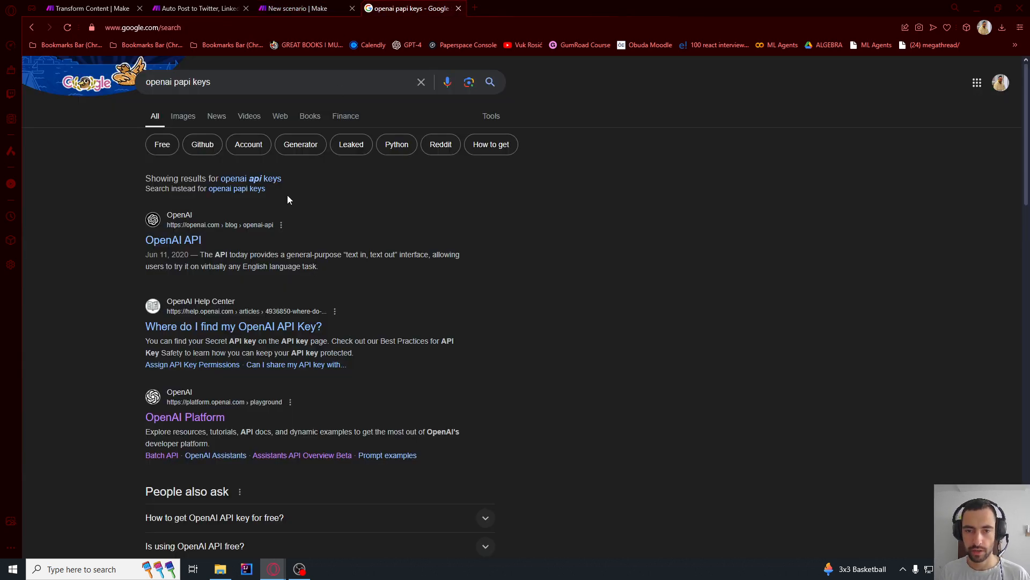
left_click(179, 82)
key("BackSpace")
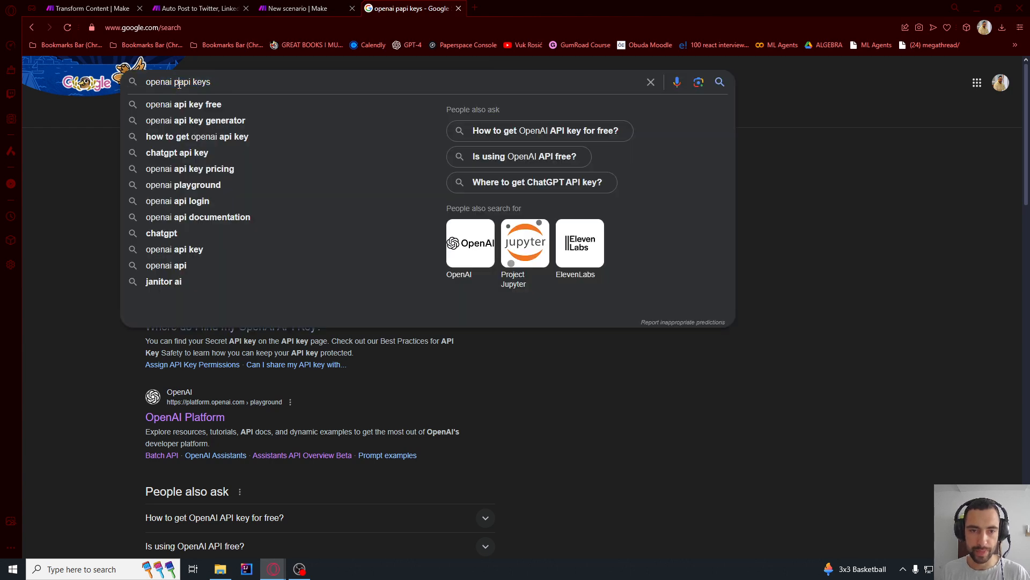
key("Return")
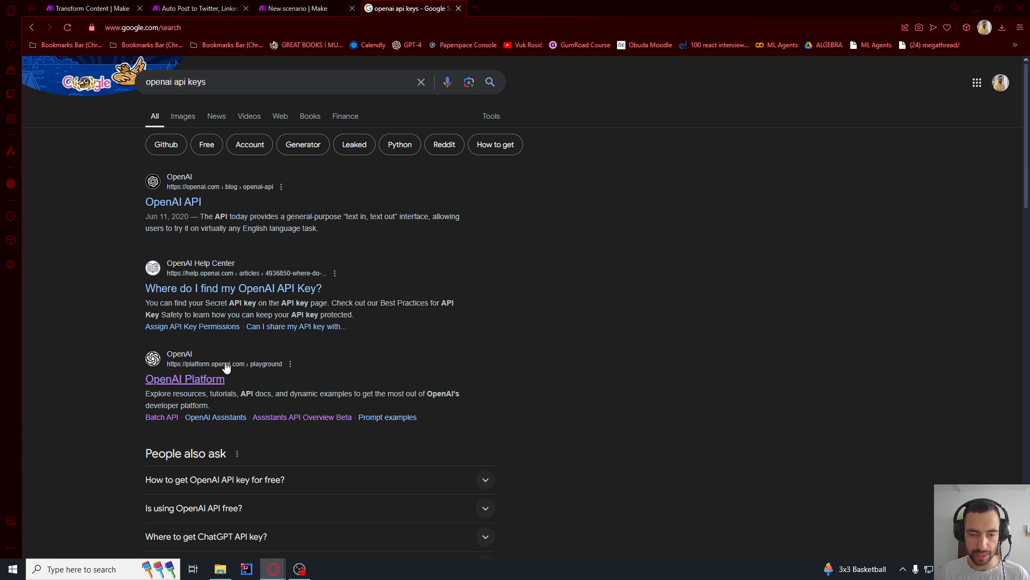
left_click(245, 361)
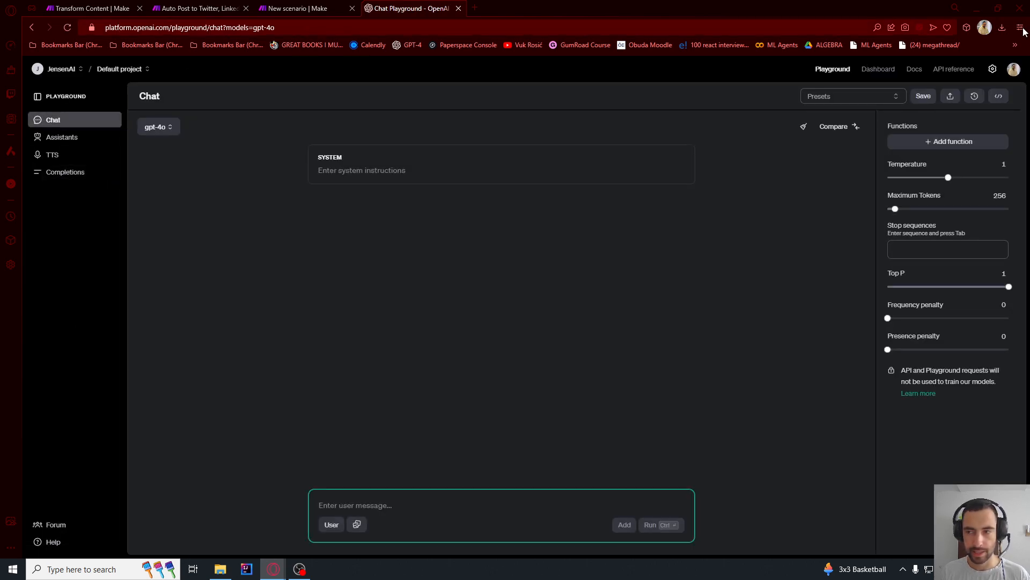
- Create a secret key named tutorial in the Dashboard's API keys and copy the generated key
left_click(879, 73)
left_click(77, 210)
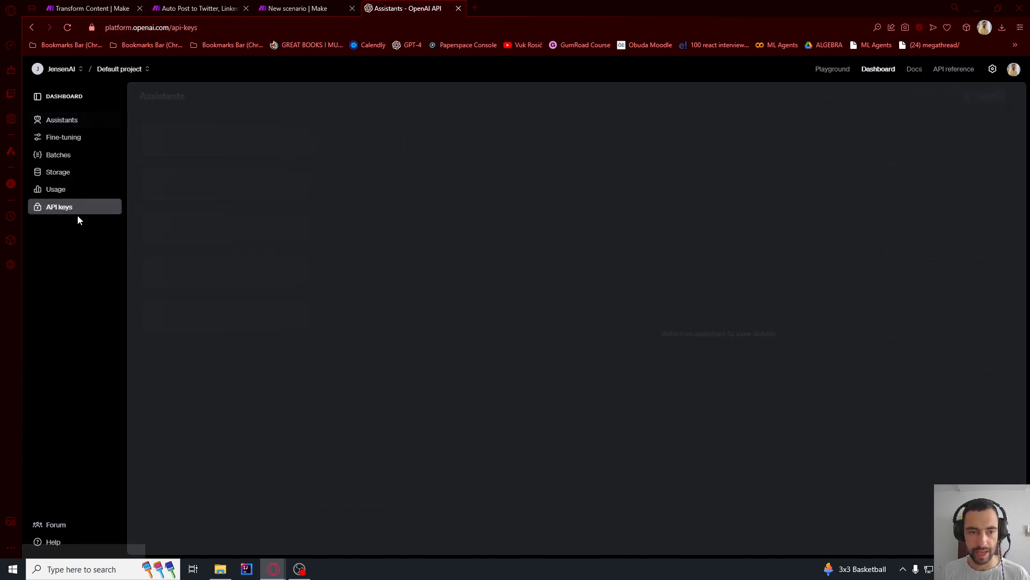
left_click(947, 97)
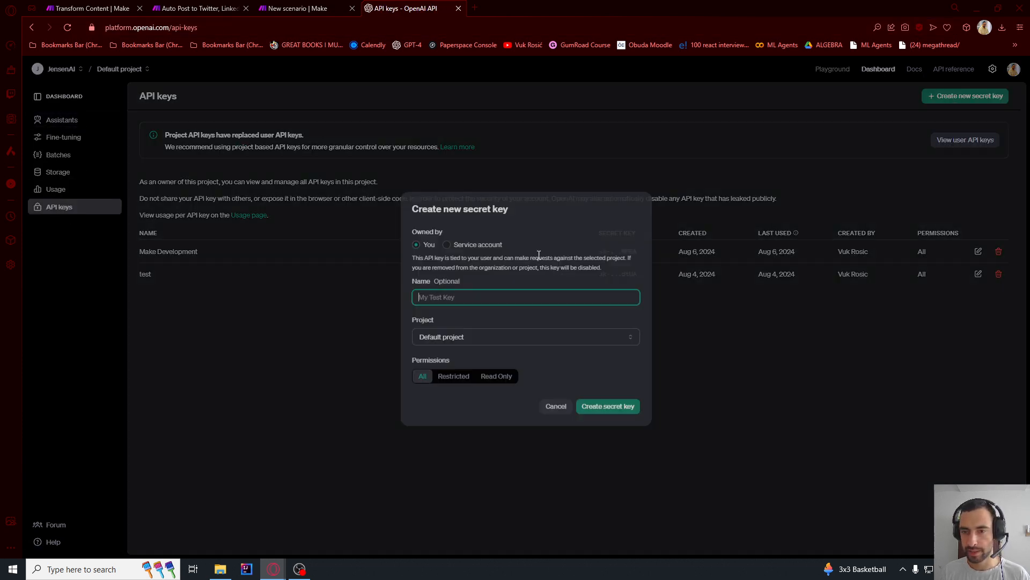
type("tutorial")
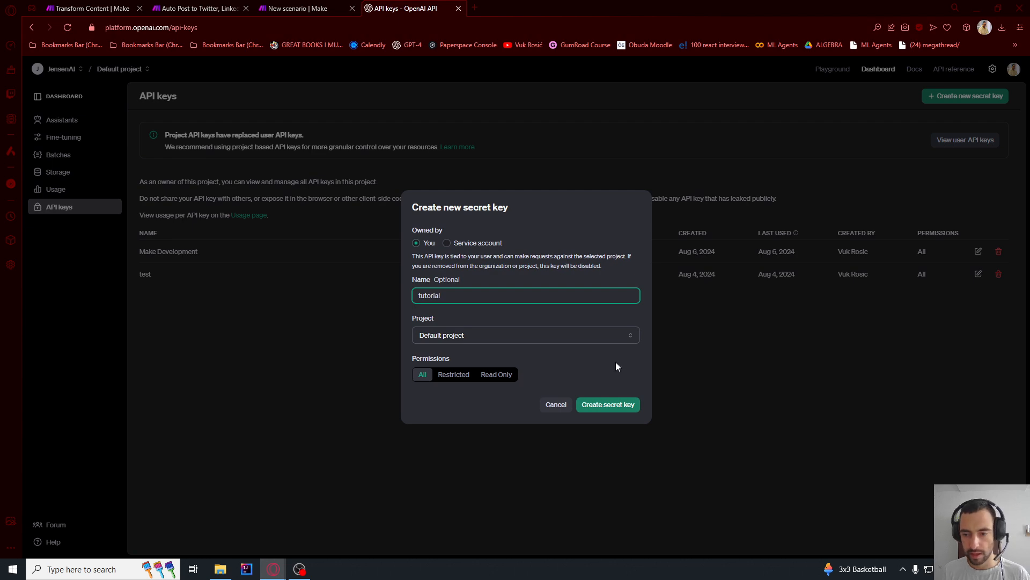
left_click(606, 403)
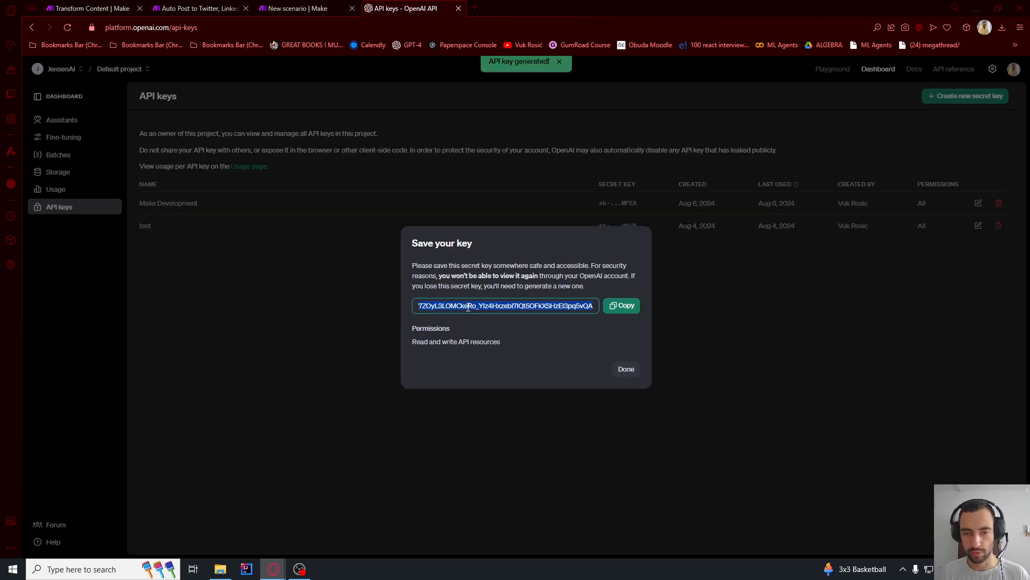
left_click(621, 305)
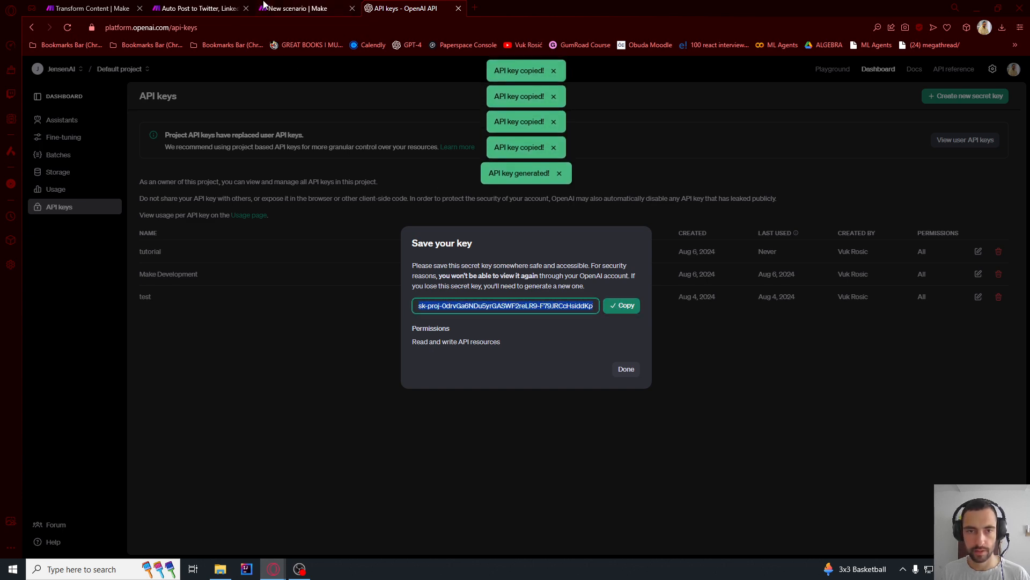
- Return to the Make scenario, paste the API key into the tutorial connection and save the connection
left_click(298, 7)
left_click(588, 195)
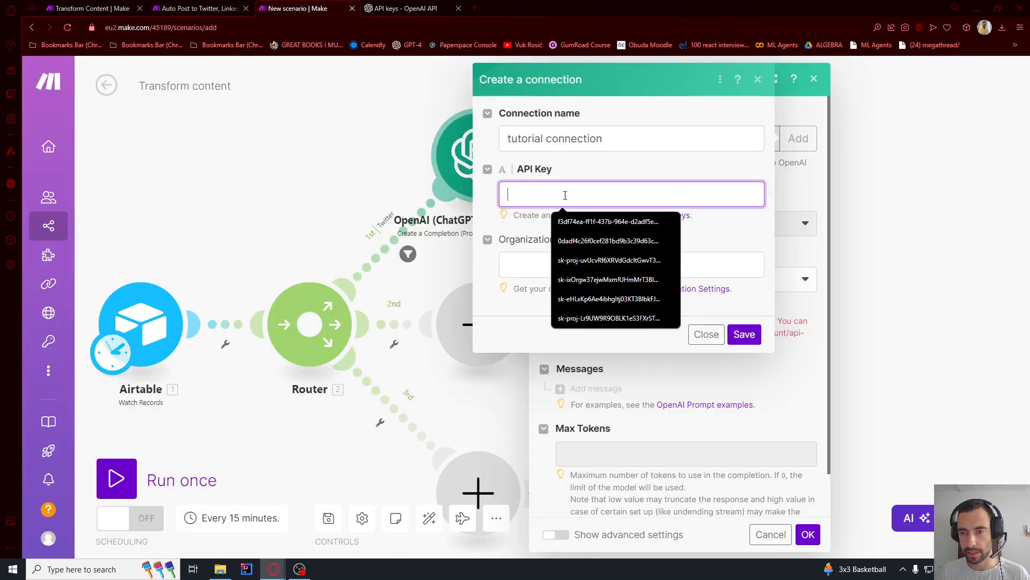
key("ctrl+v")
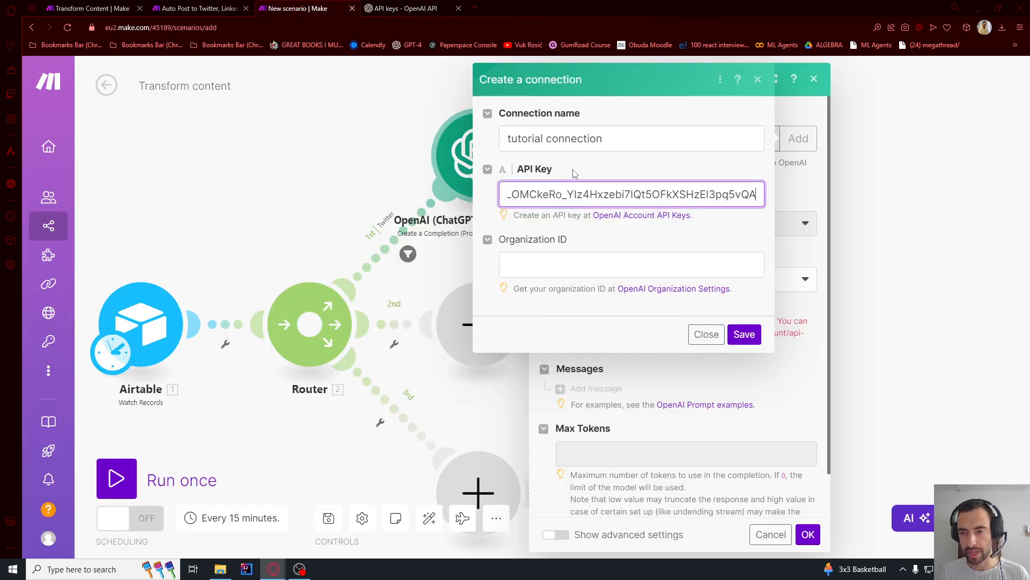
left_click(751, 335)
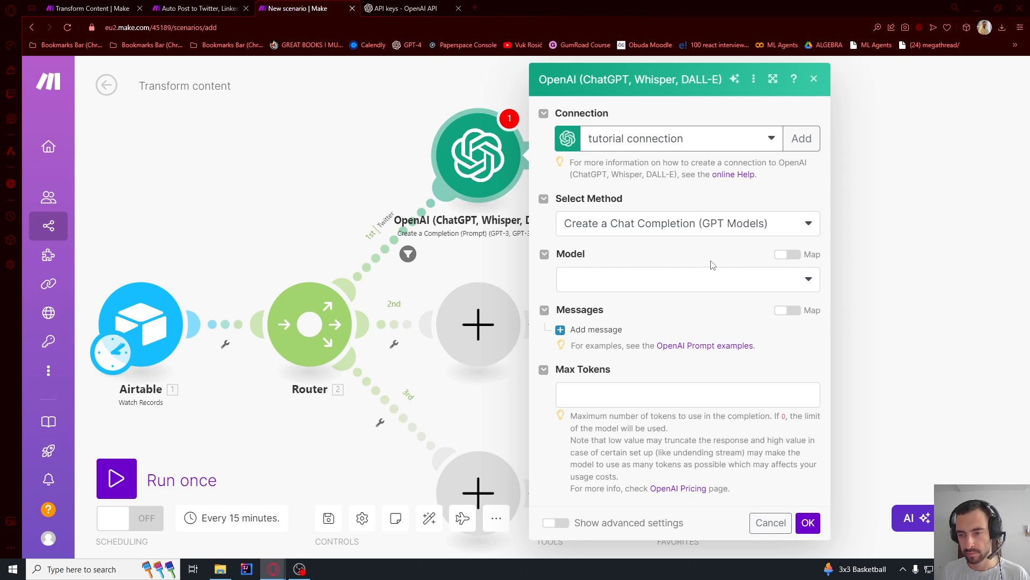
- Choose the gpt-4o-mini (system) model and add a first message with the System role
left_click(693, 291)
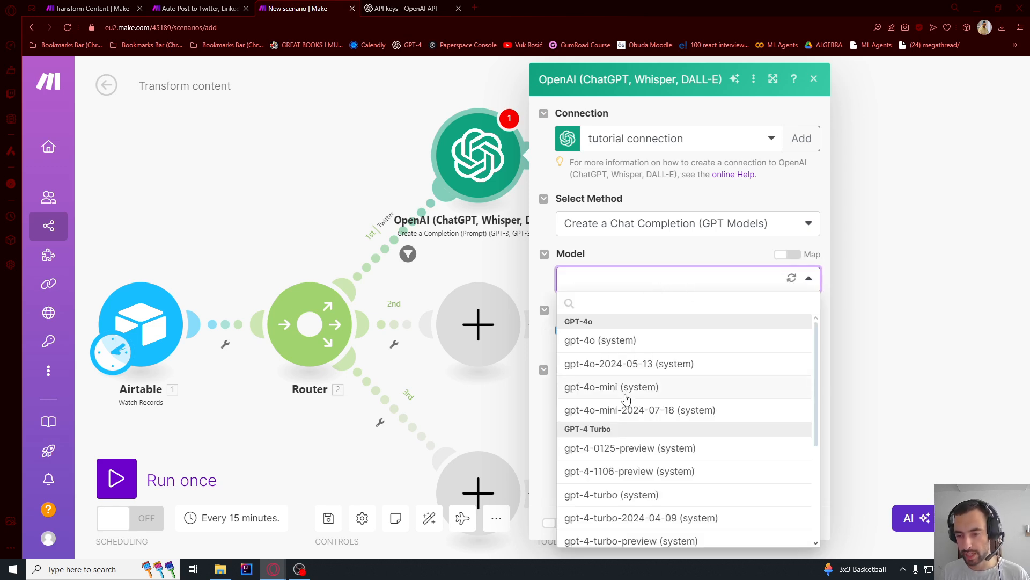
left_click(621, 396)
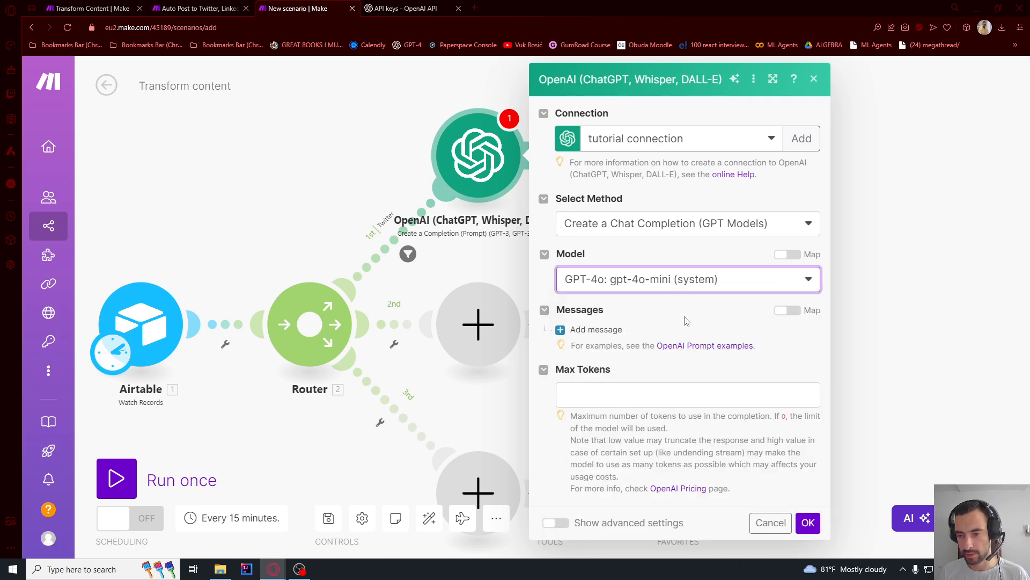
left_click(596, 329)
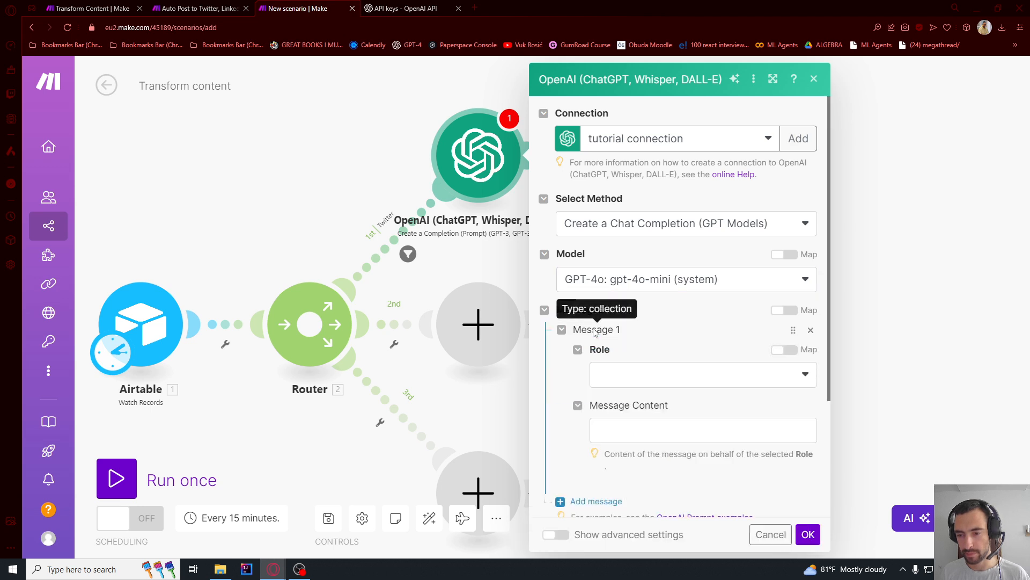
left_click(611, 374)
left_click(612, 396)
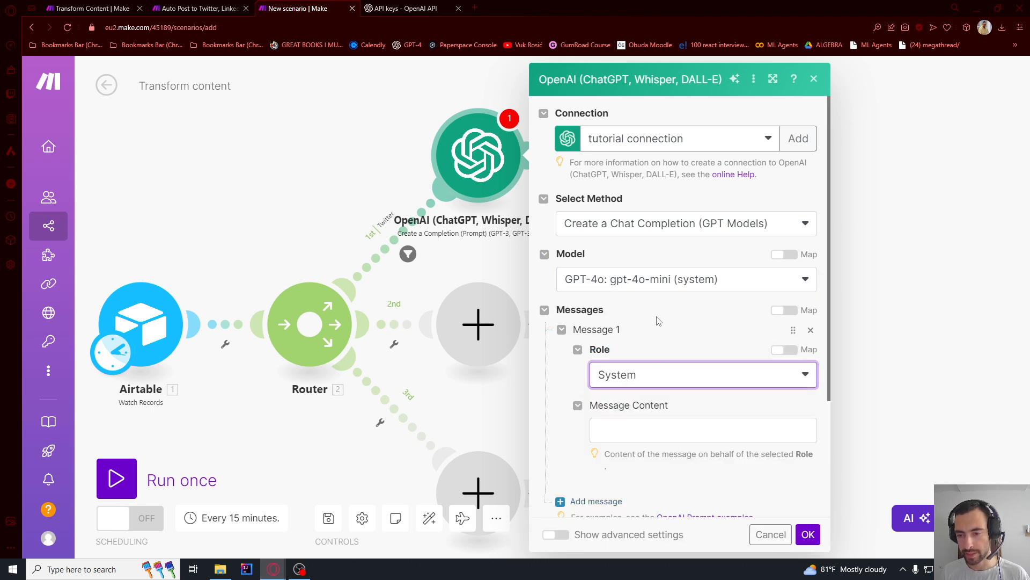
- Paste and review the system prompt for converting the article to 1-5 tweets within 280 characters each, separated with the |END_TWEET| delimiter
scroll(652, 318, "down", 2)
left_click(647, 323)
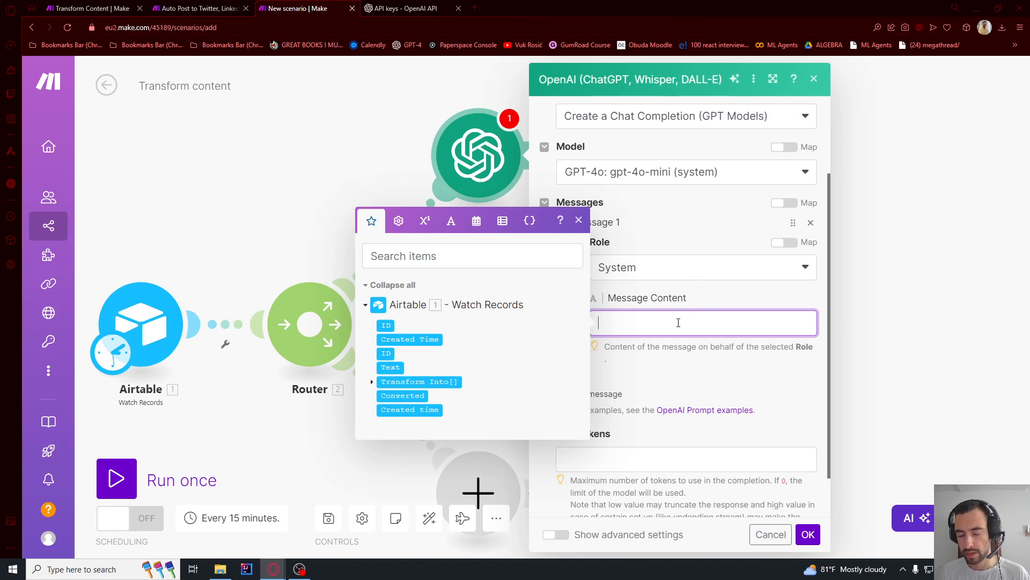
key("ctrl+v")
left_click(707, 306)
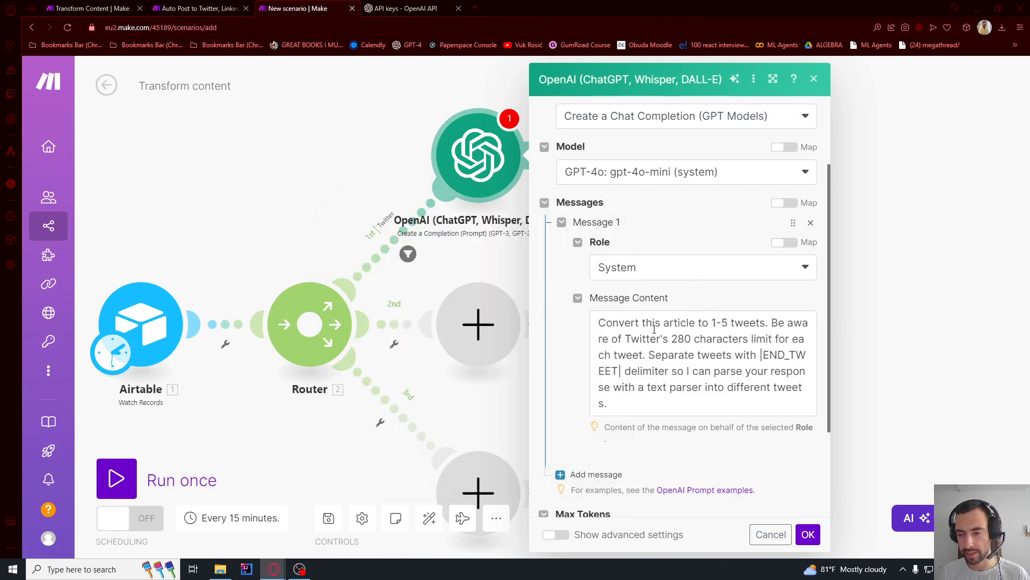
left_click_drag(612, 324, 762, 323)
left_click(736, 324)
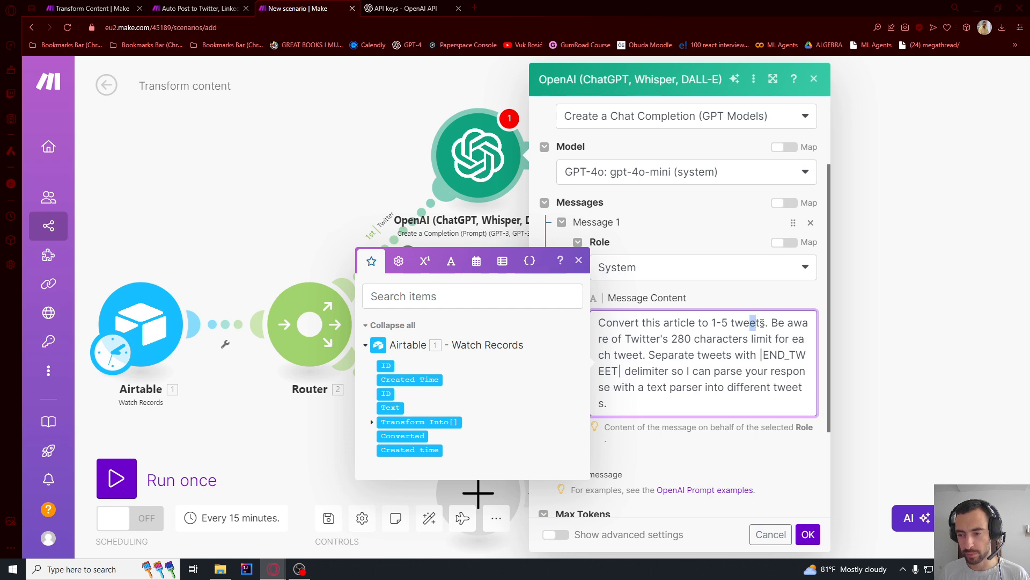
left_click_drag(667, 340, 717, 341)
left_click(738, 340)
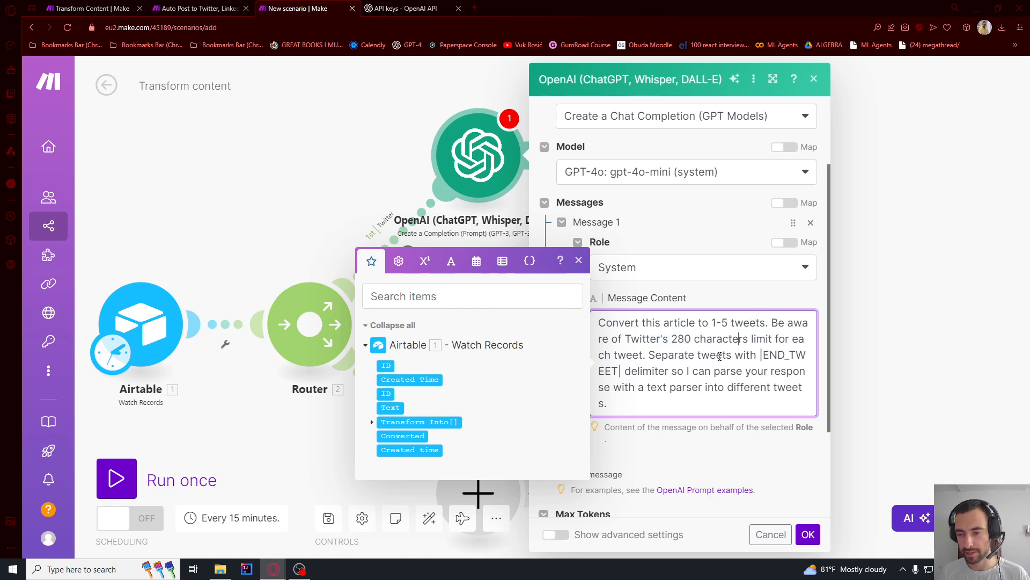
left_click_drag(655, 356, 622, 371)
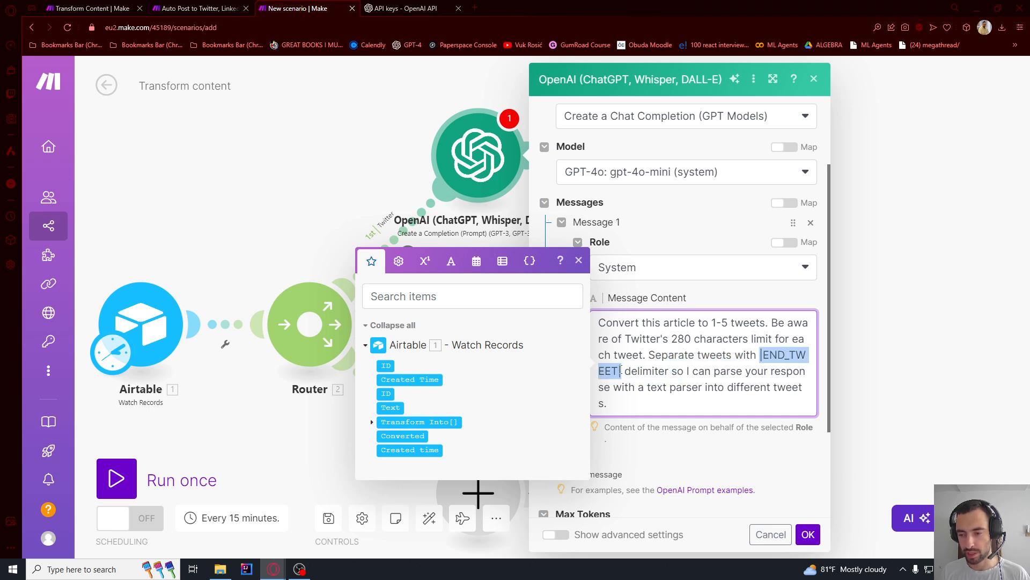
left_click(638, 371)
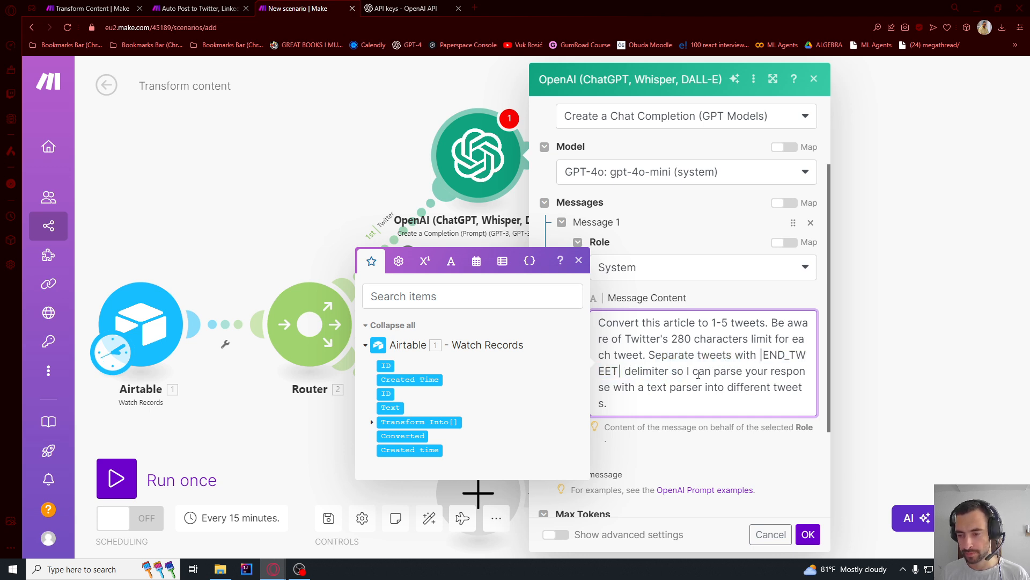
- Add a second message with the User role and map the Airtable record's Text field as its content
scroll(730, 425, "down", 2)
left_click(671, 386)
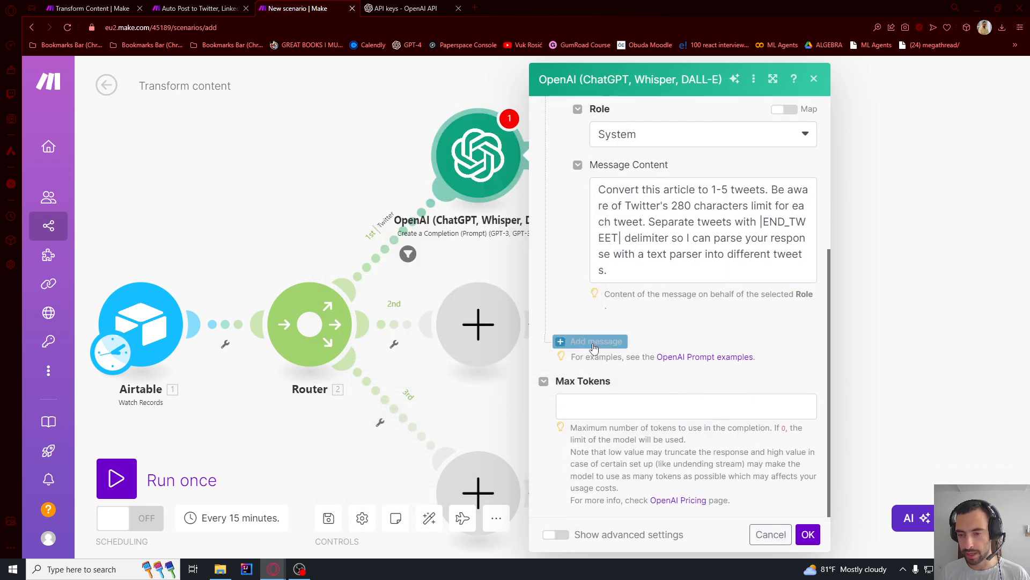
left_click(593, 342)
left_click(604, 384)
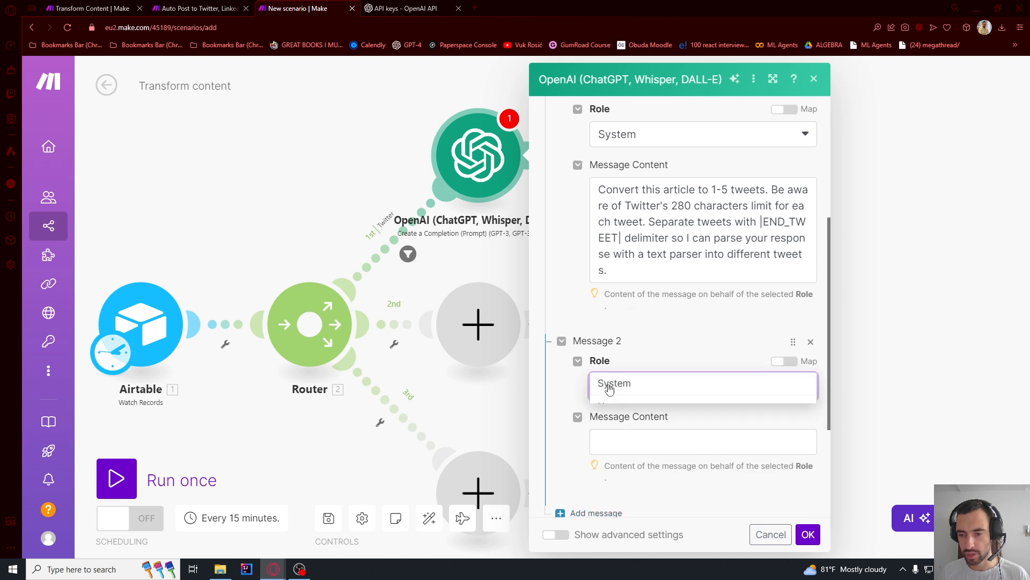
left_click(612, 402)
left_click(629, 440)
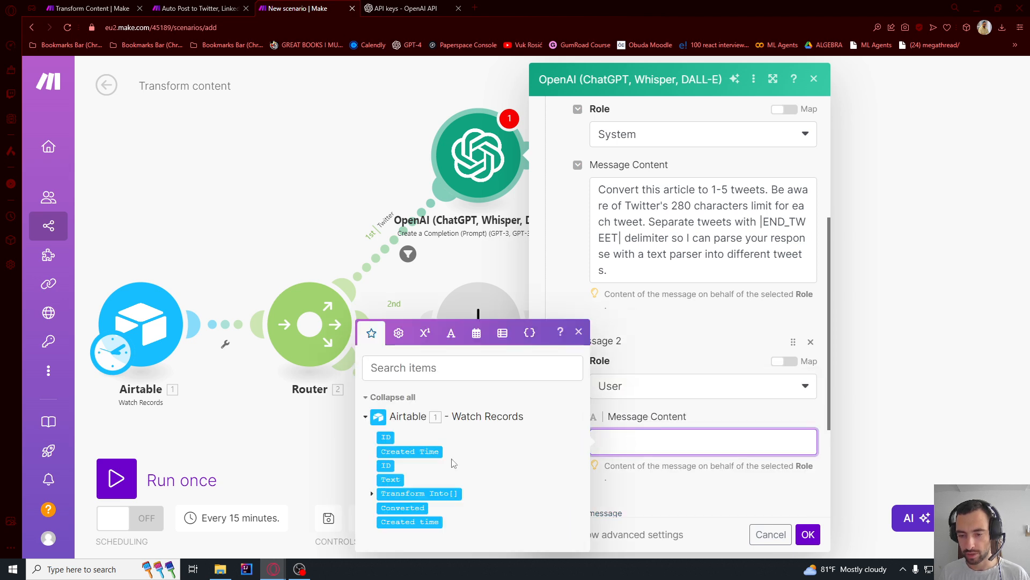
left_click(397, 479)
left_click(704, 427)
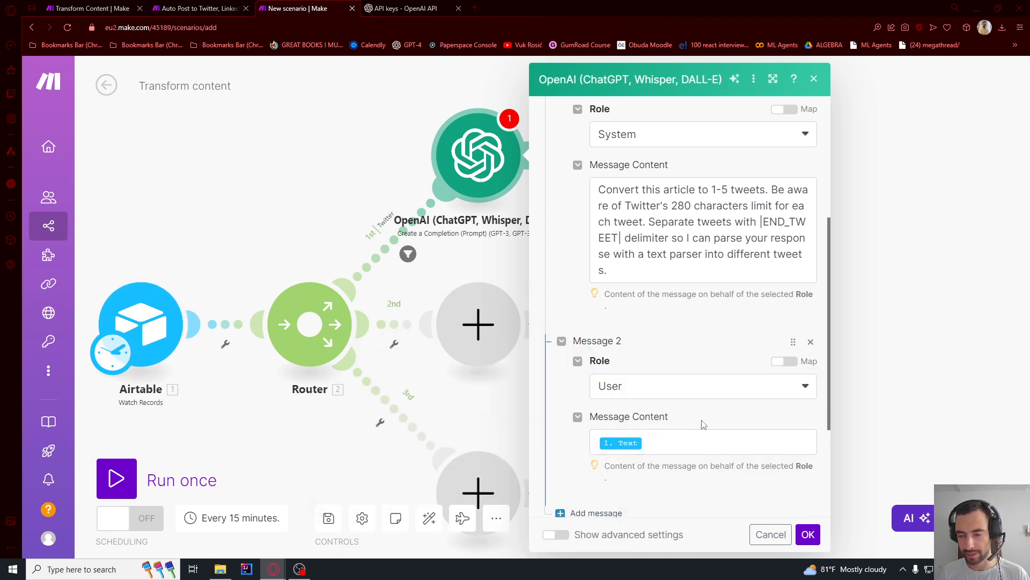
- Finish the OpenAI module's settings at Max Tokens and save them, reopening the module once to confirm them again
scroll(703, 408, "down", 3)
left_click(634, 407)
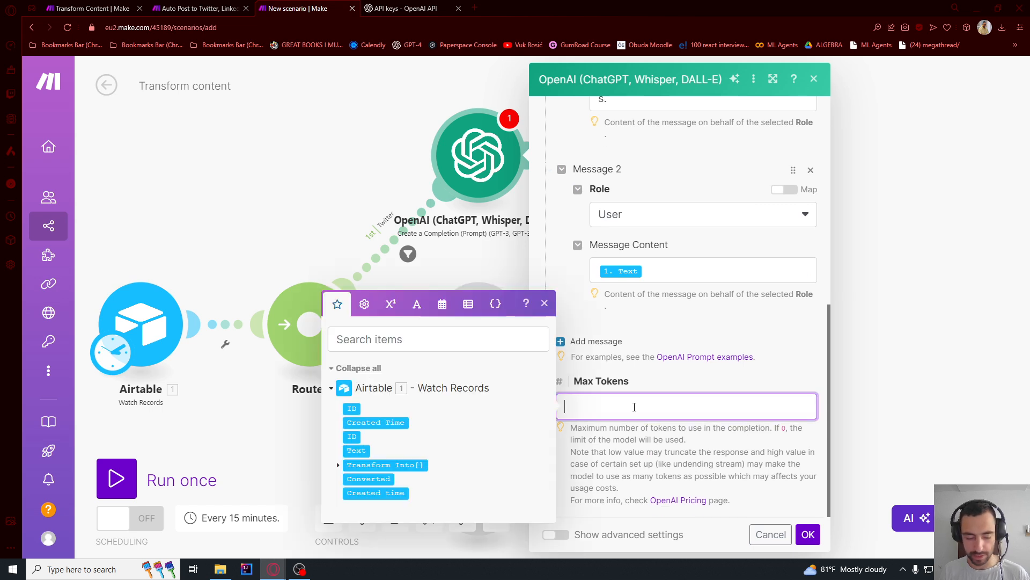
left_click(808, 535)
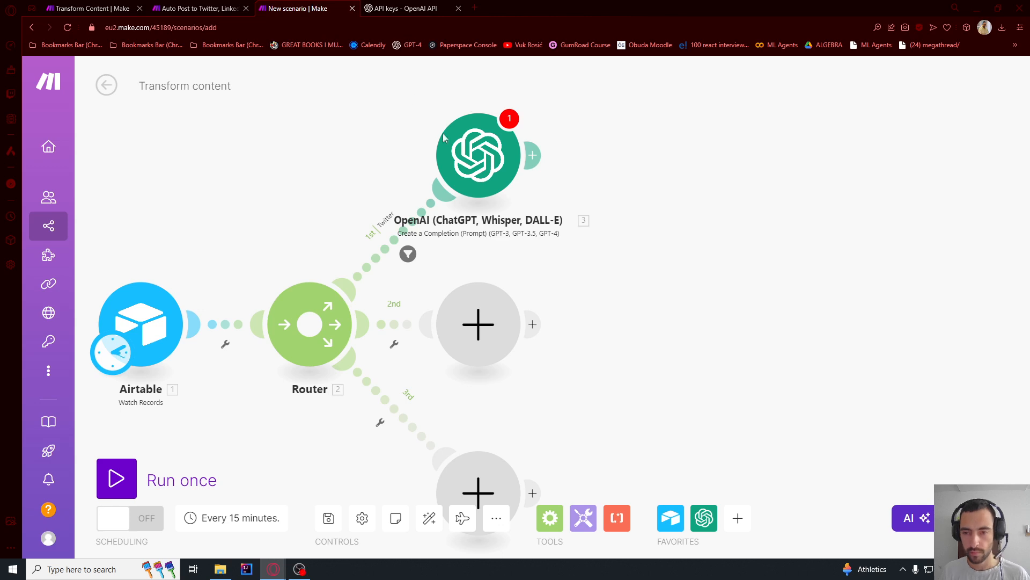
left_click_drag(651, 208, 650, 224)
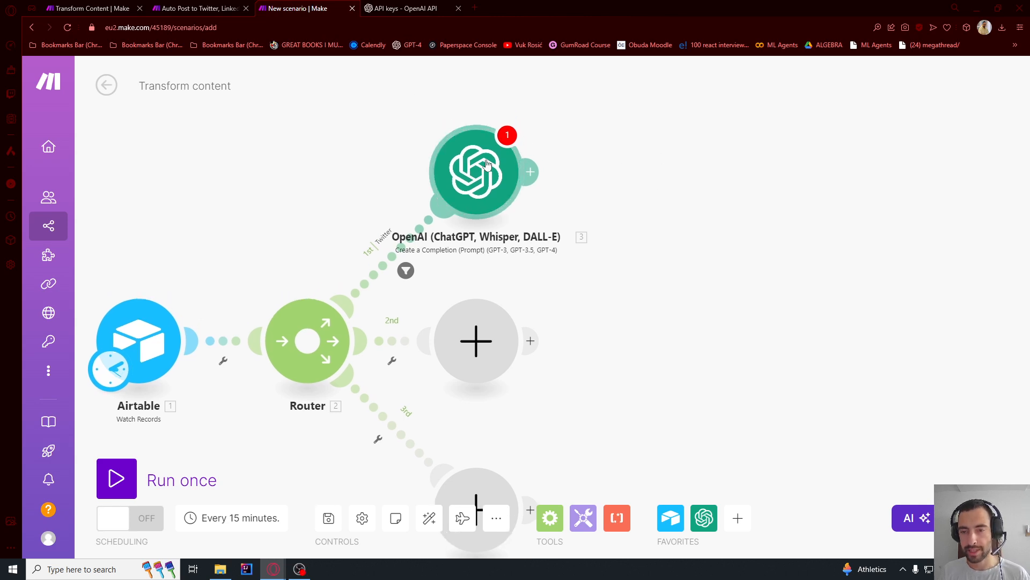
left_click(473, 177)
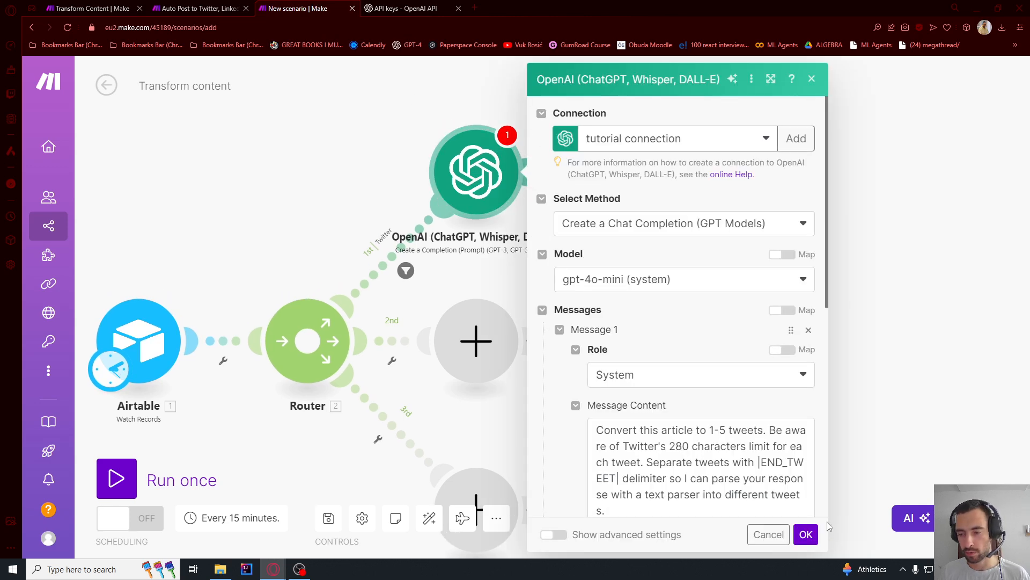
left_click(806, 534)
- Search for set var and add a Set variable tool after the OpenAI module on the Twitter route
scroll(774, 248, "up", 3)
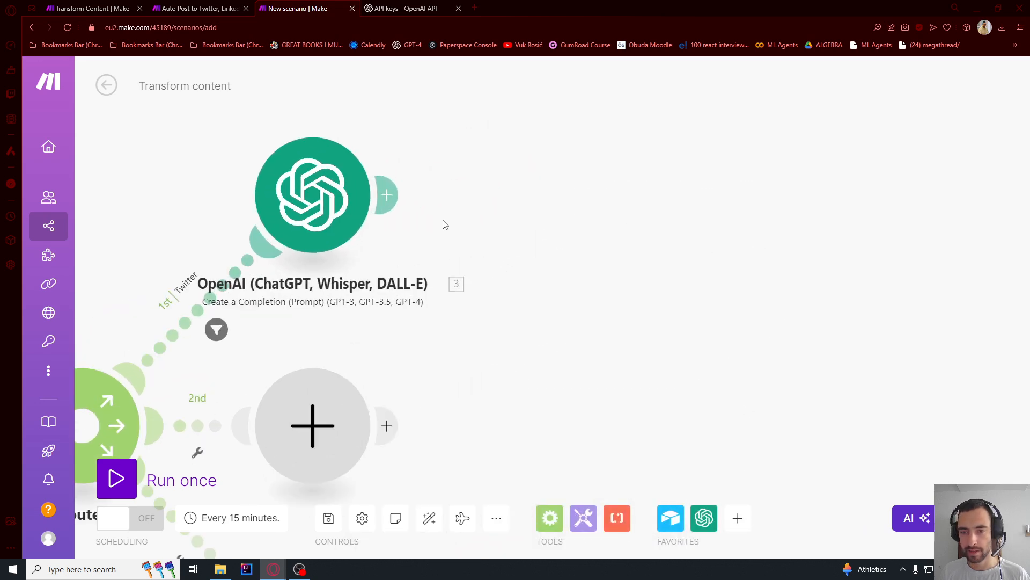
left_click(397, 199)
type("set ")
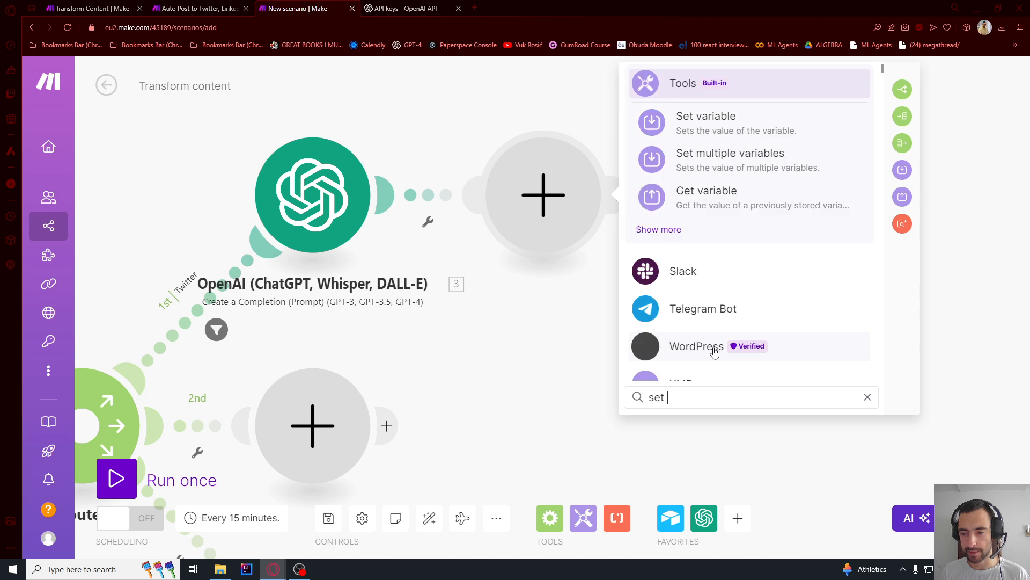
type("var")
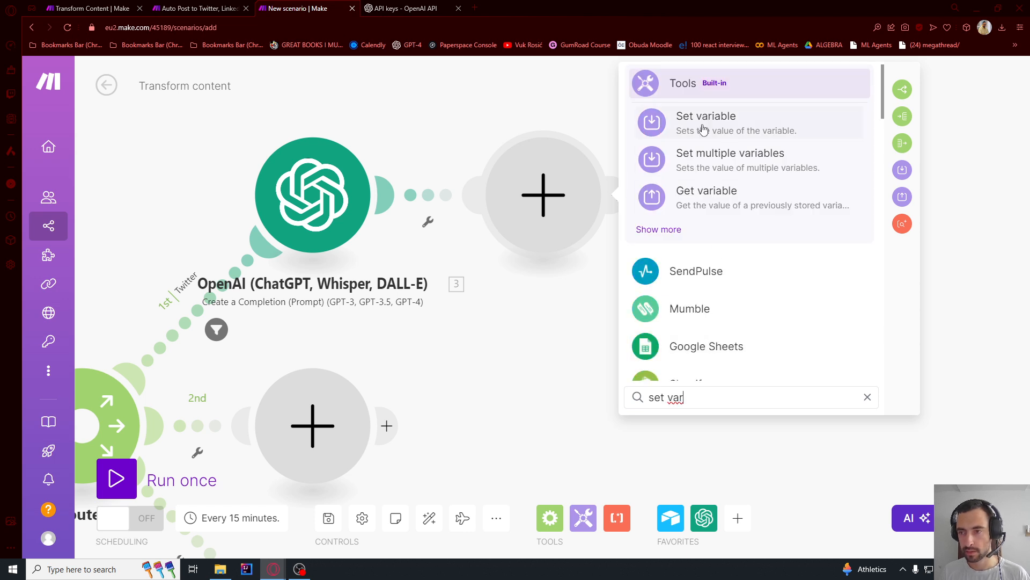
left_click(704, 123)
- Name the variable tweets and set its value to a split function with the OpenAI Result as its text
left_click(702, 174)
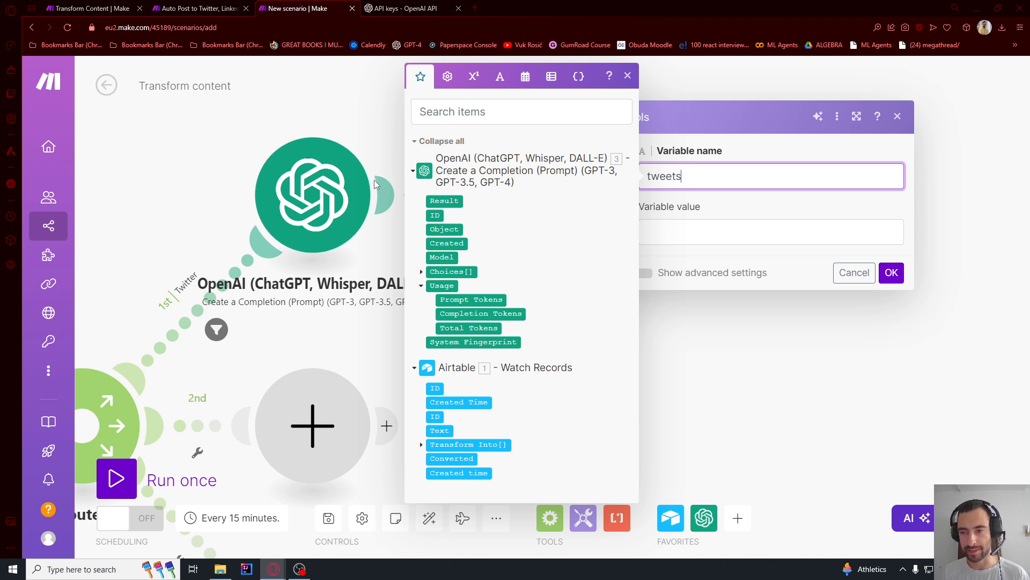
left_click(703, 231)
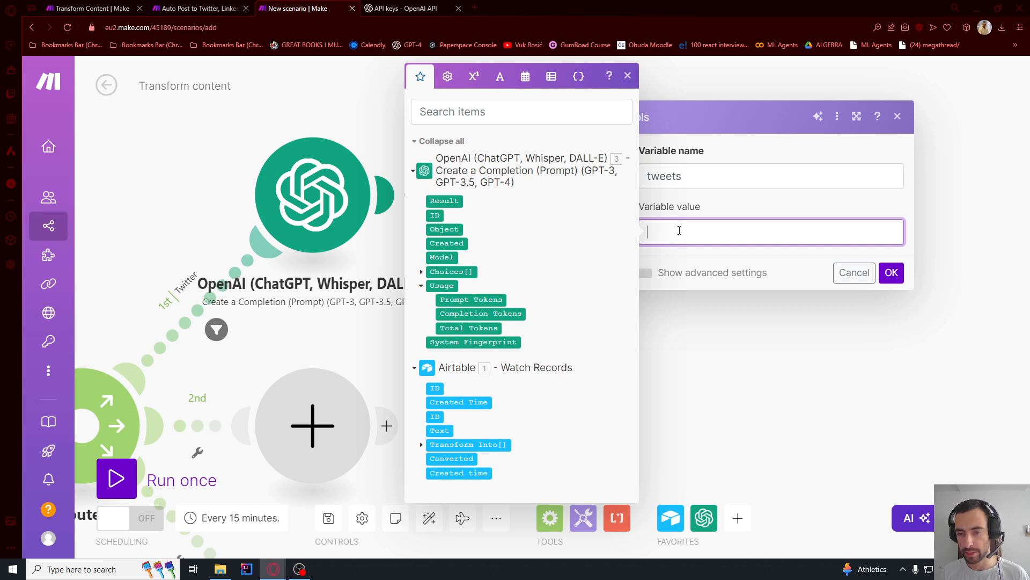
left_click(500, 76)
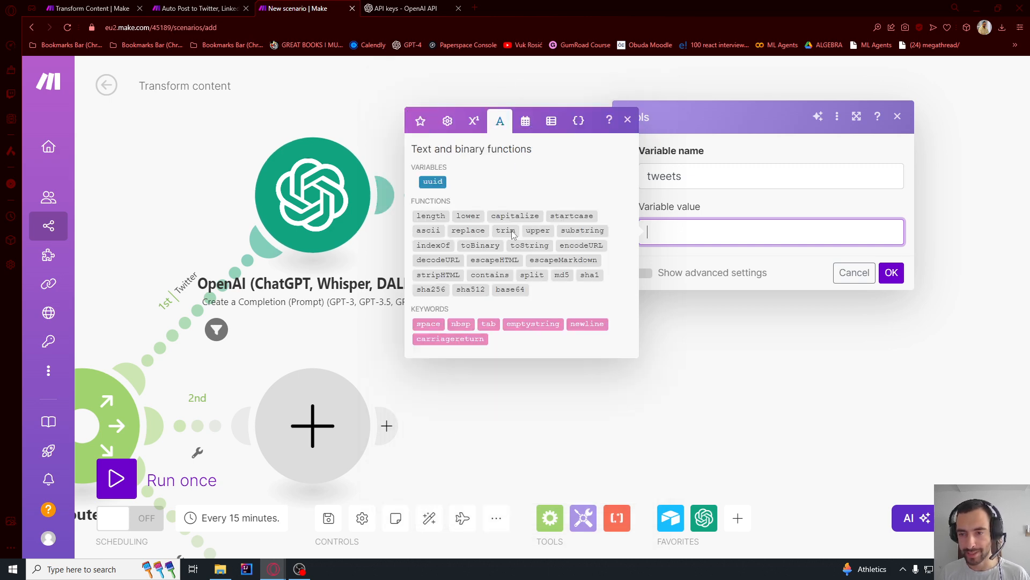
left_click(532, 274)
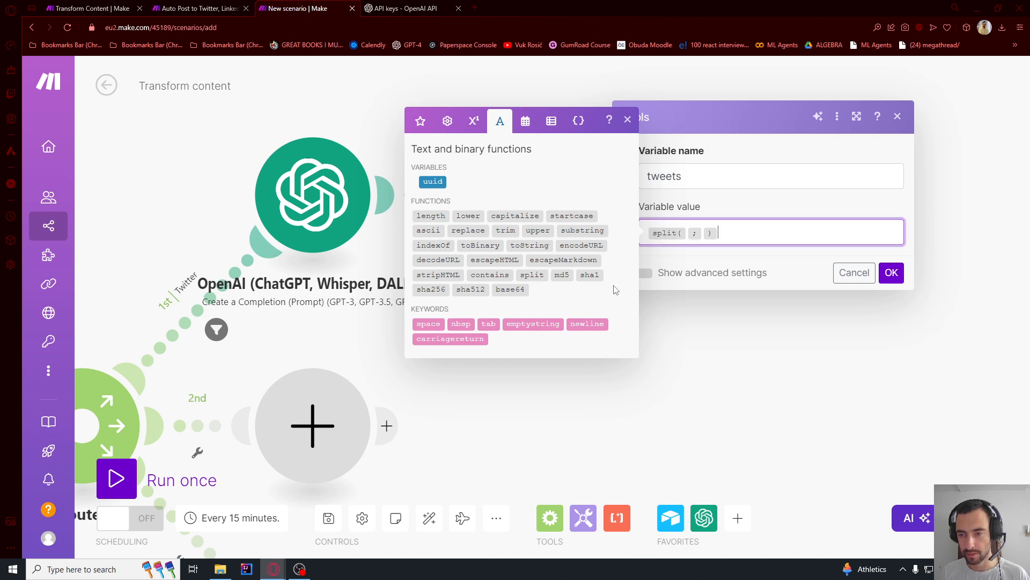
left_click(688, 235)
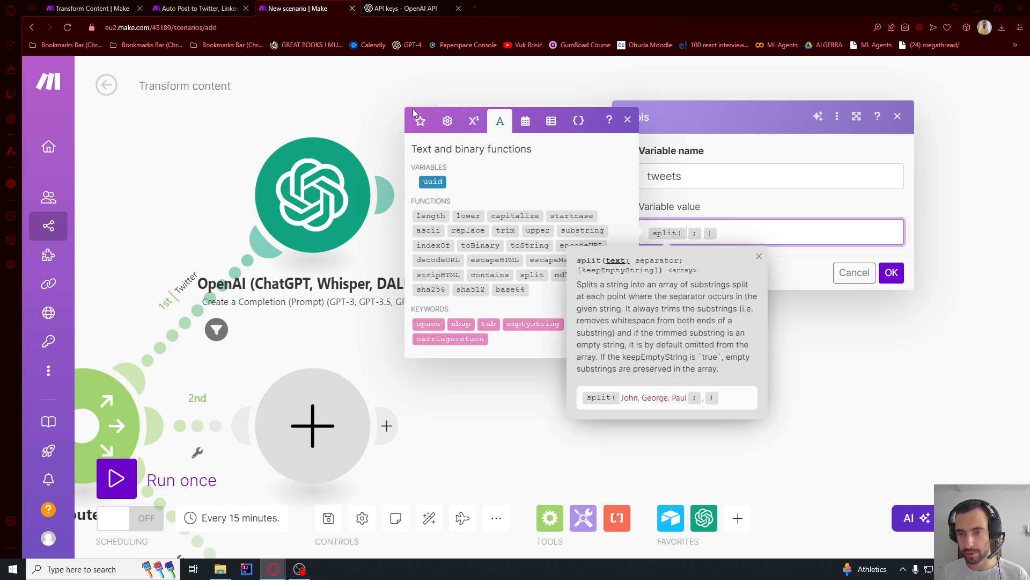
left_click(419, 120)
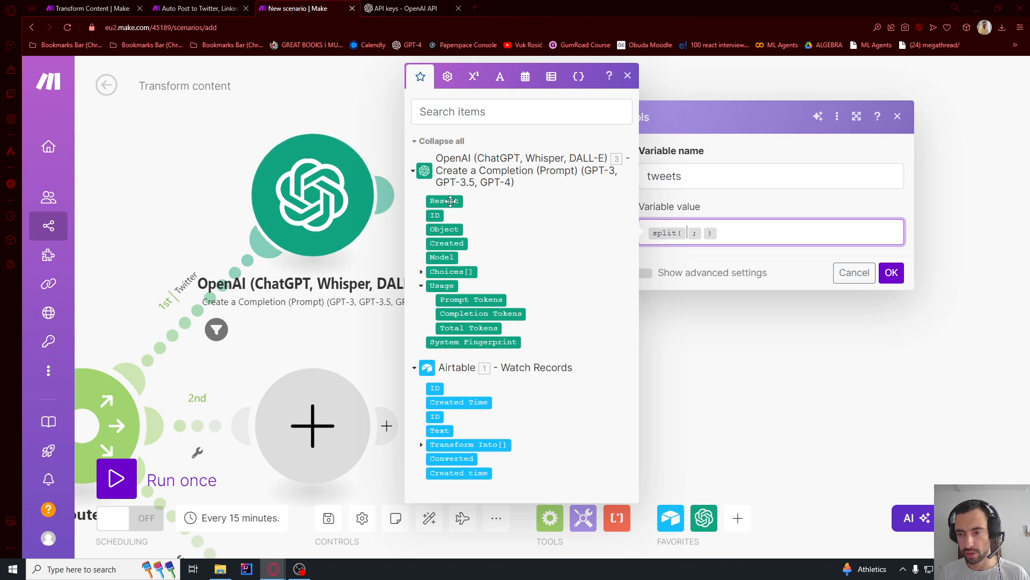
left_click(451, 200)
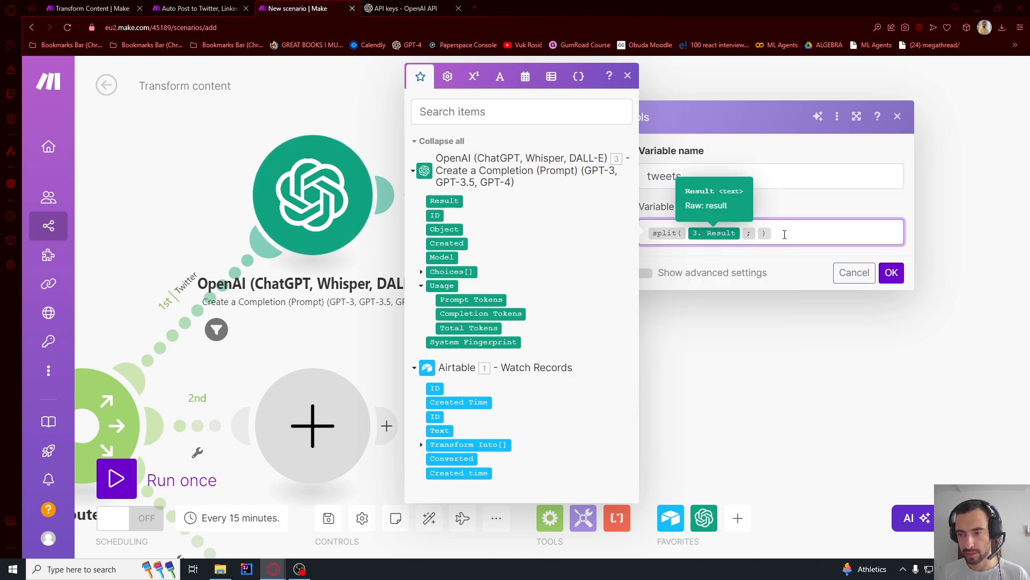
left_click(757, 234)
key("ctrl+v")
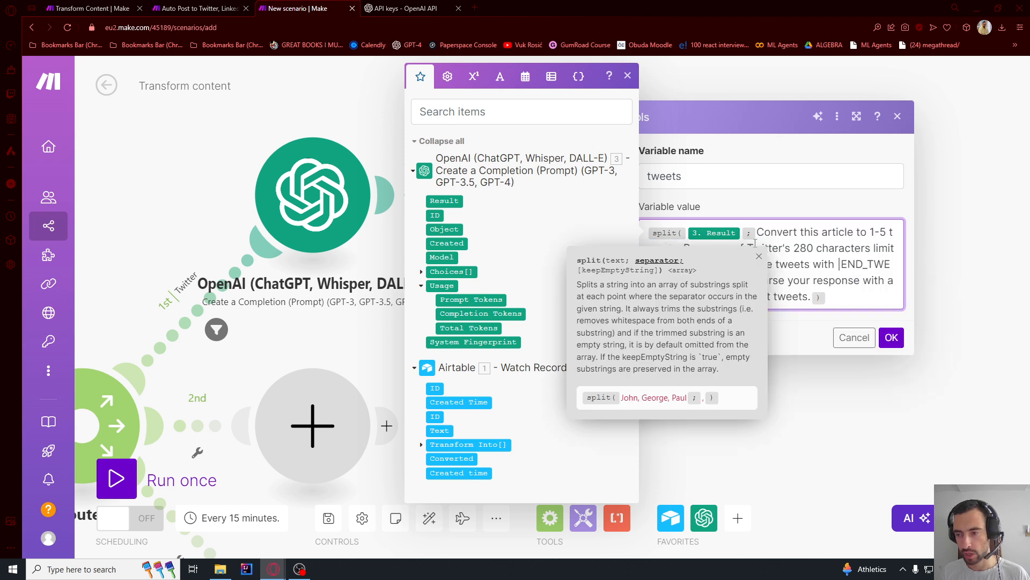
key("ctrl+z")
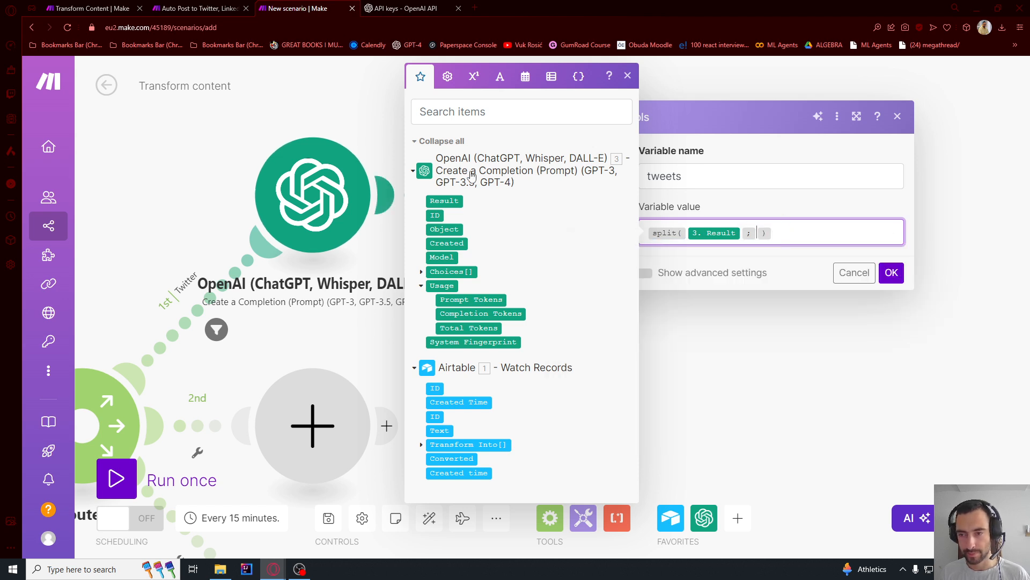
- Save the variable module and copy the |END_TWEET| delimiter from the OpenAI module's system message
left_click(892, 272)
left_click(365, 199)
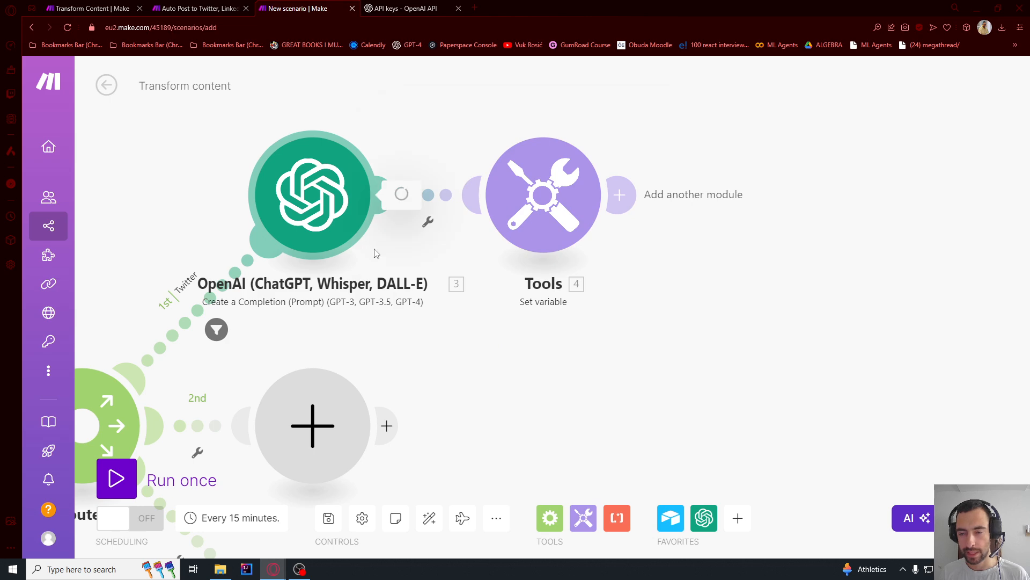
scroll(513, 289, "down", 2)
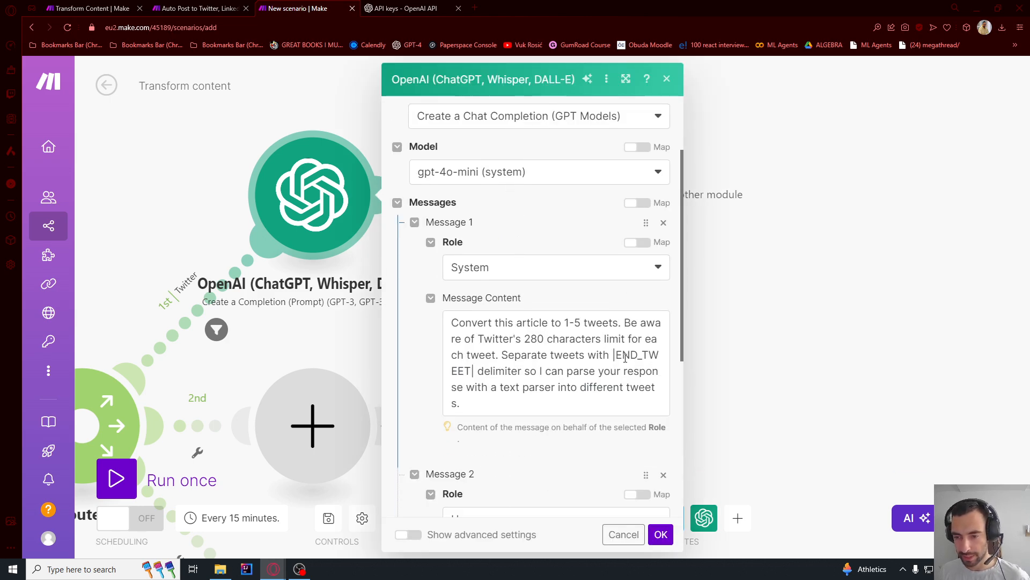
left_click_drag(613, 356, 477, 377)
key("ctrl+c")
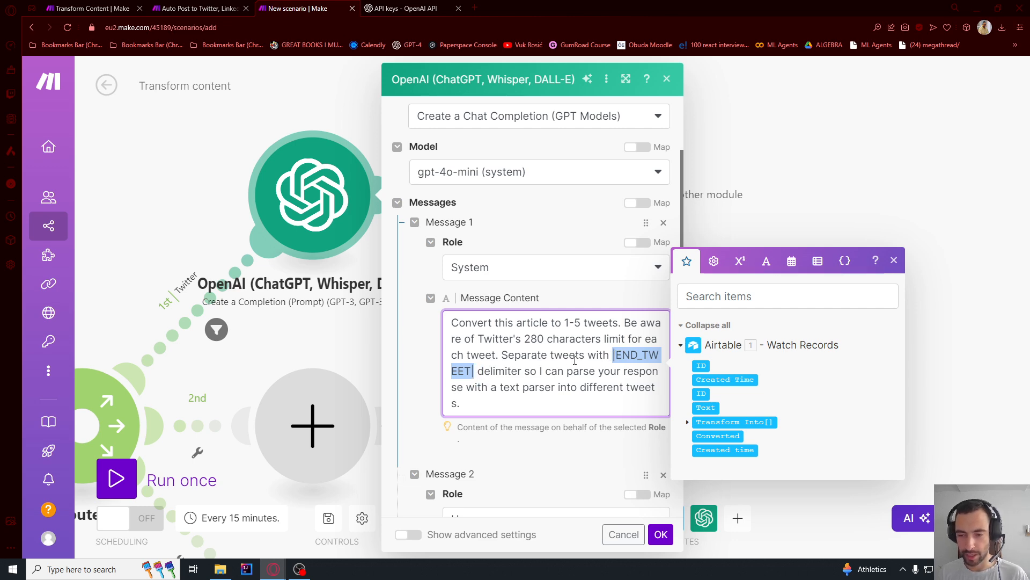
left_click(798, 148)
- Set the separator of the tweets variable's split function to |END_TWEET| and save the Set variable module
left_click(575, 231)
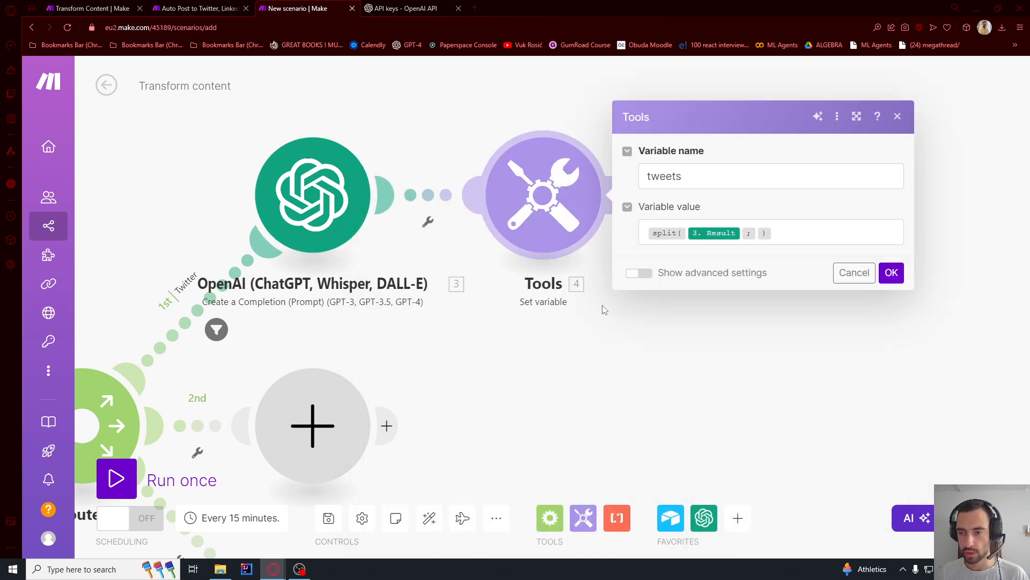
left_click(758, 239)
key("ctrl+v")
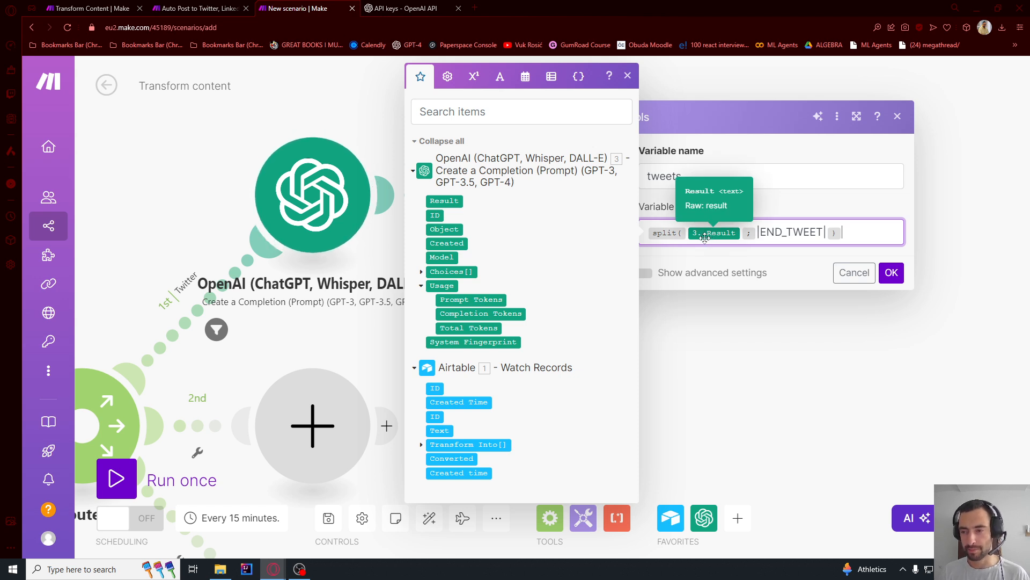
double_click(783, 238)
left_click(892, 273)
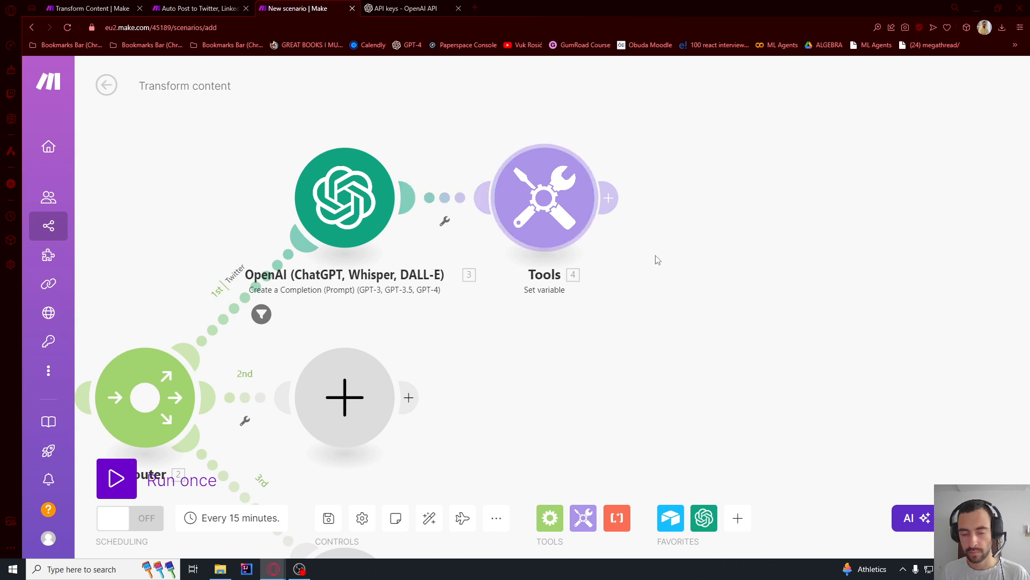
- Add a Flow Control Iterator after the Set variable module on the Twitter route
left_click_drag(679, 271, 514, 283)
left_click(442, 211)
left_click(575, 250)
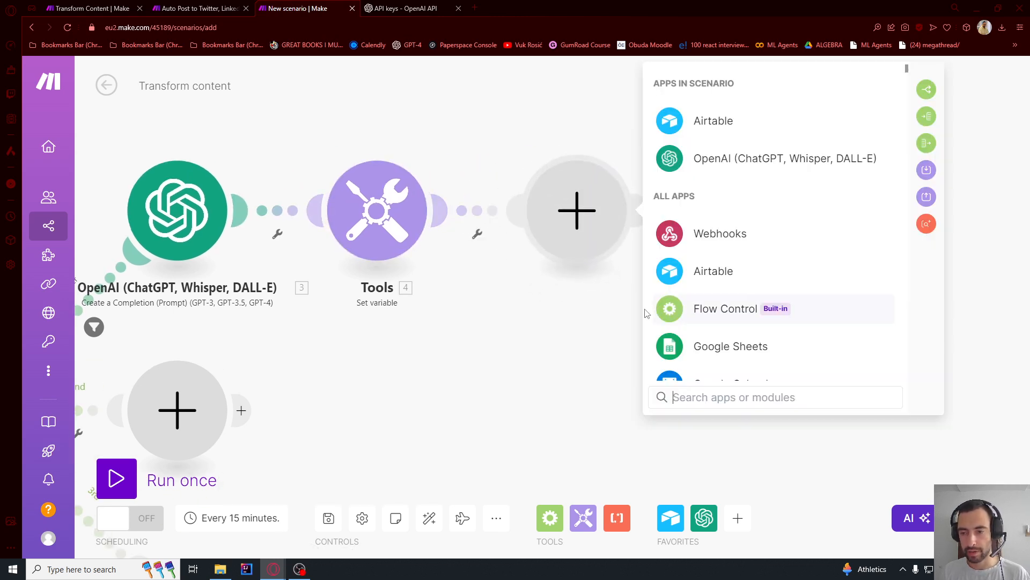
left_click(710, 316)
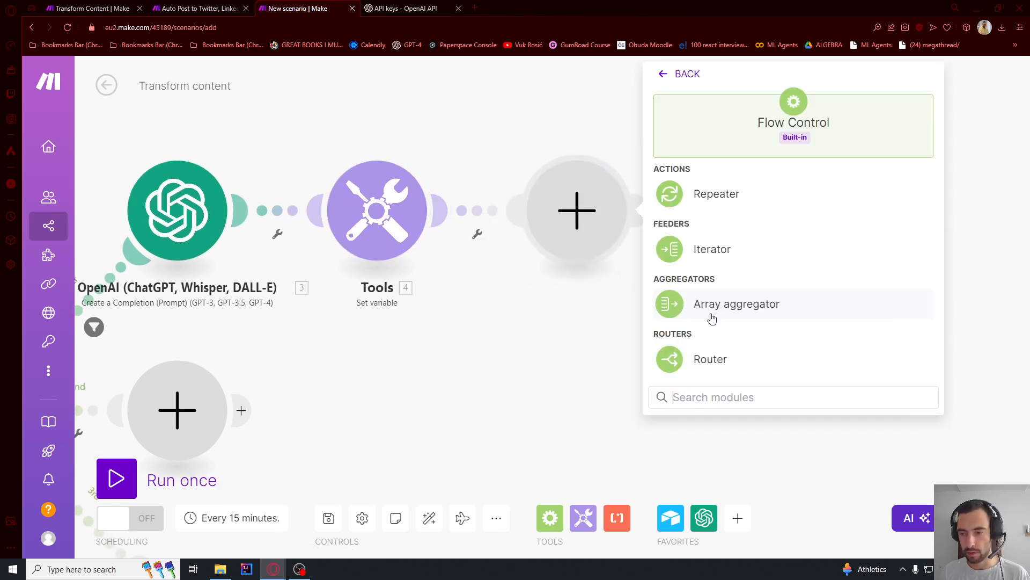
left_click(713, 251)
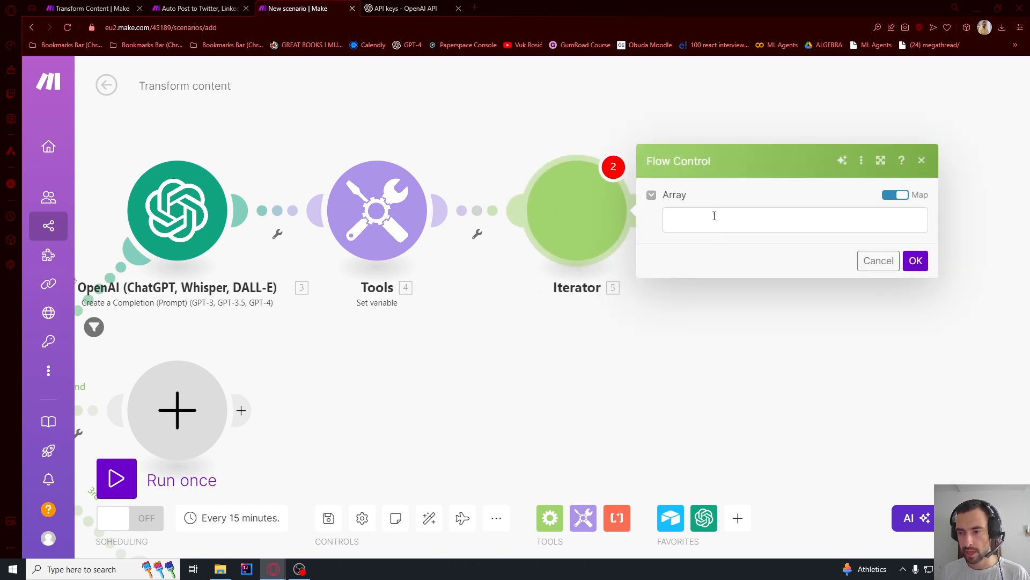
- Map the tweets variable as the Iterator's Array and save the module
left_click(713, 217)
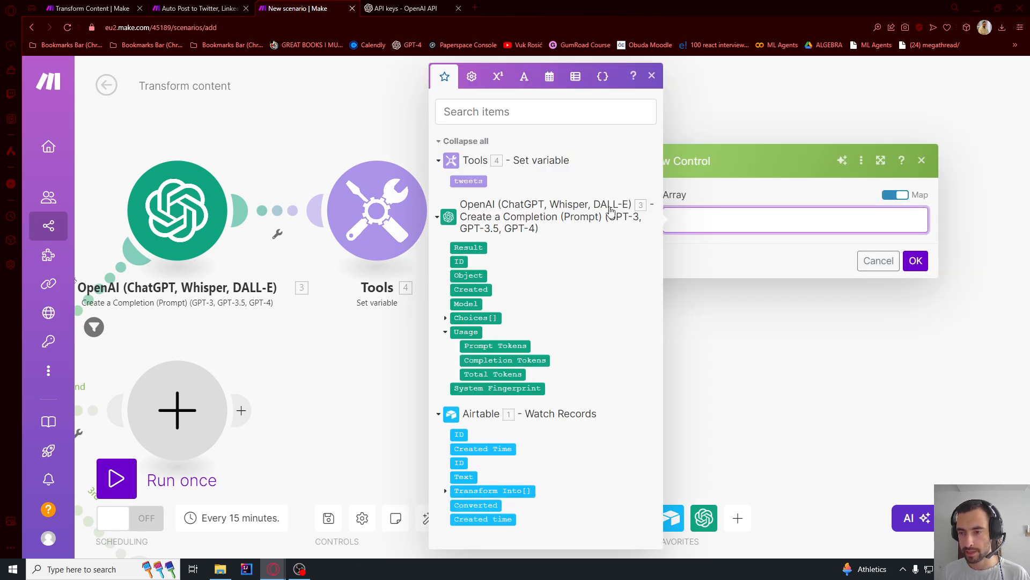
left_click(895, 195)
left_click(895, 195)
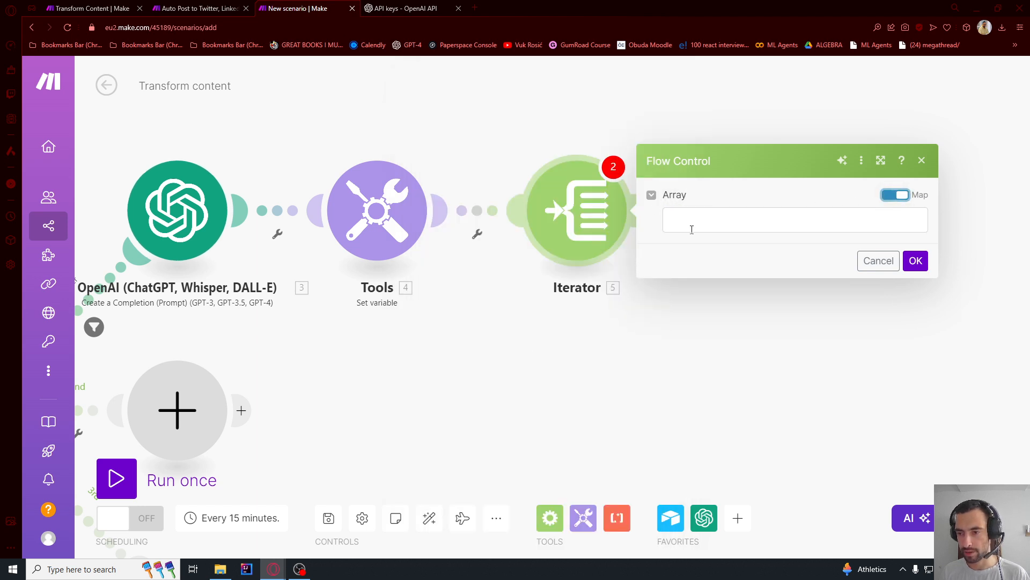
left_click(469, 180)
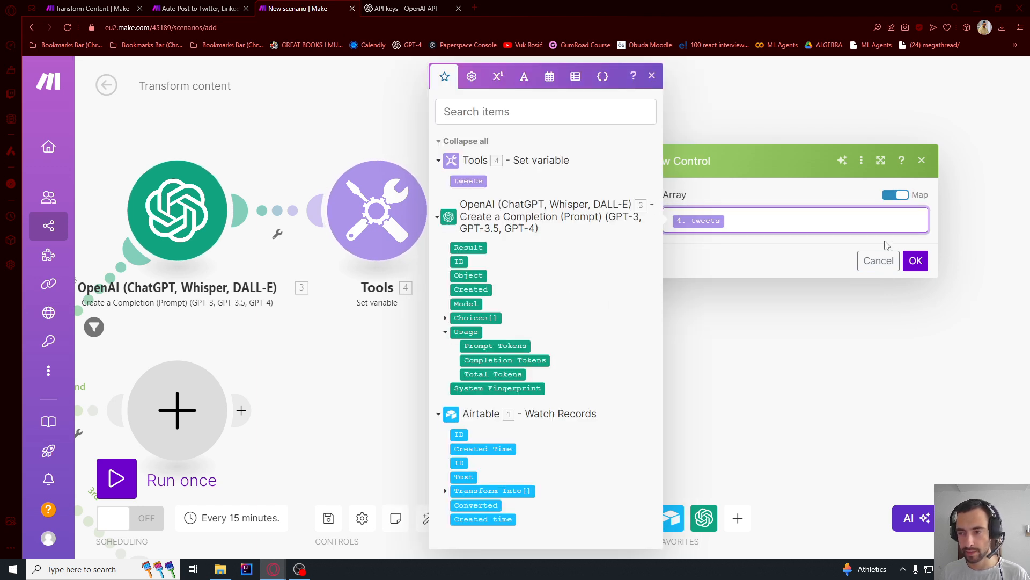
left_click(916, 260)
- Add an Airtable Create a Record module after the Iterator
left_click(406, 224)
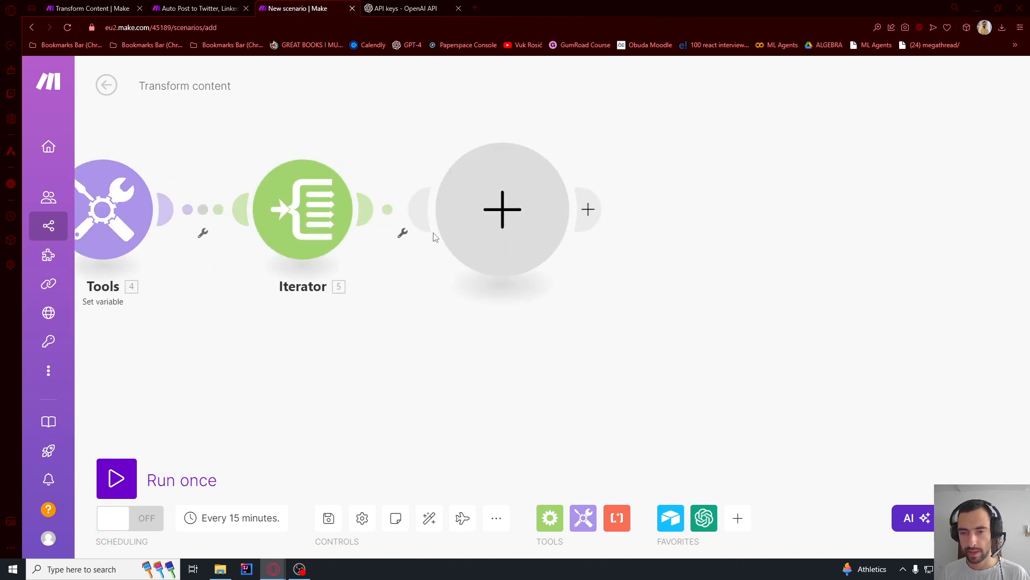
left_click(636, 120)
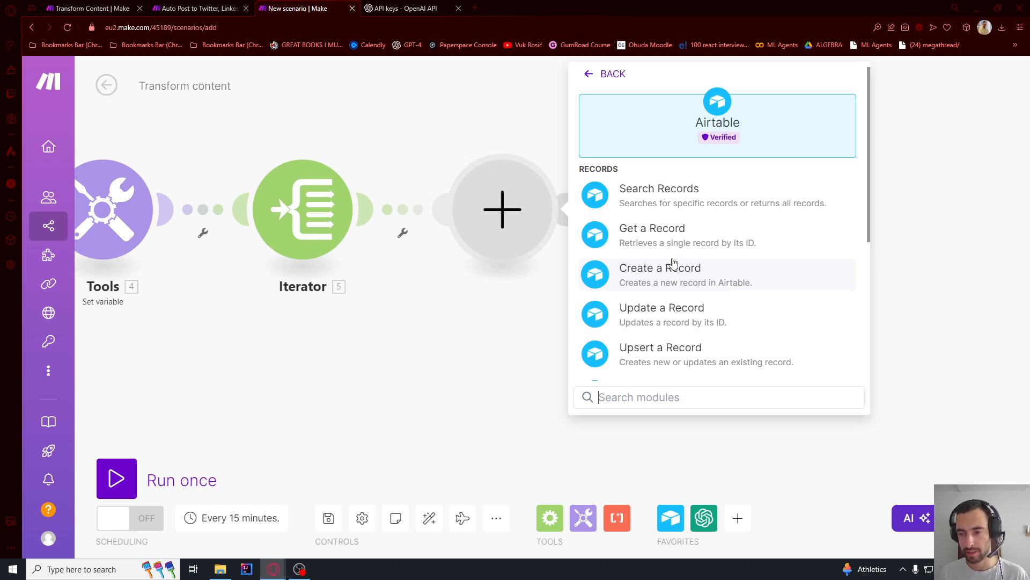
left_click(650, 283)
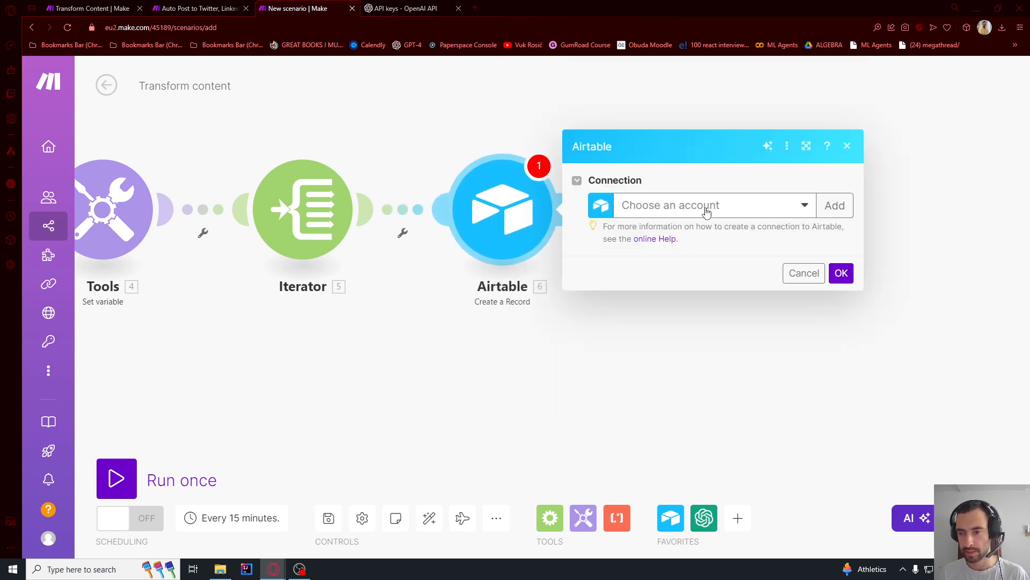
- Choose the tutor connection for the Airtable module and grant it access to the Content Automation base
left_click(707, 210)
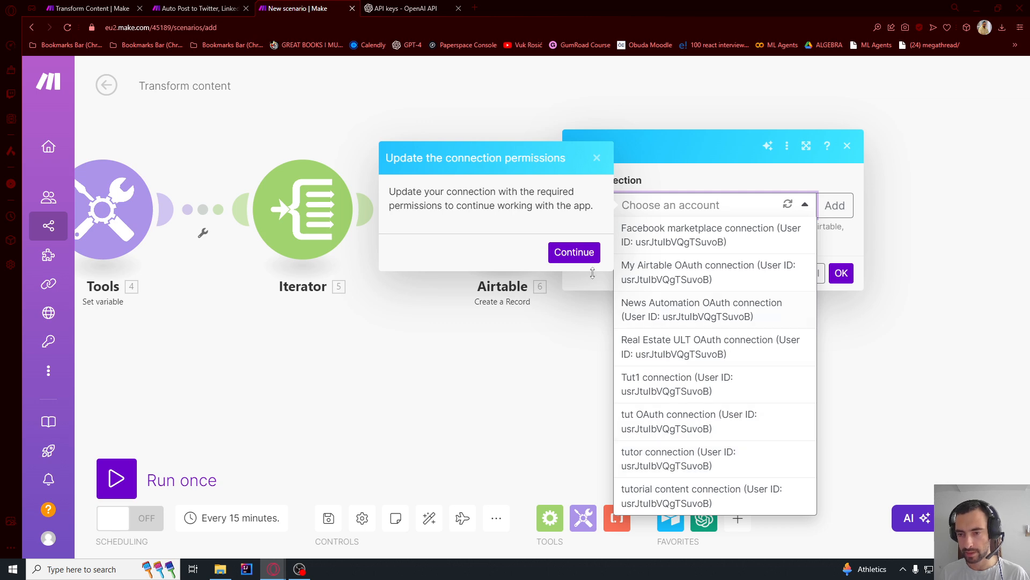
left_click(573, 253)
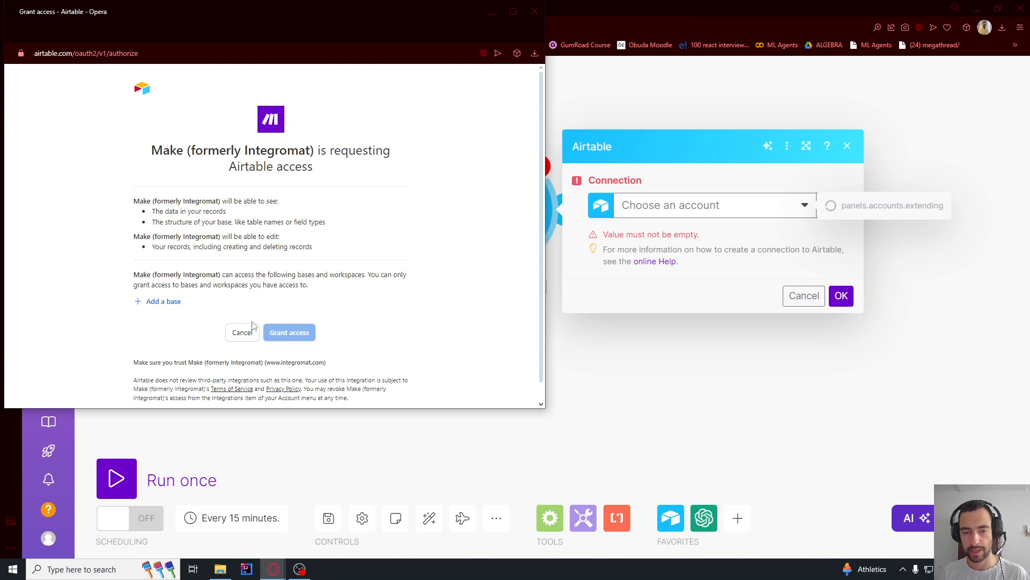
left_click(164, 301)
scroll(203, 258, "down", 3)
left_click(196, 280)
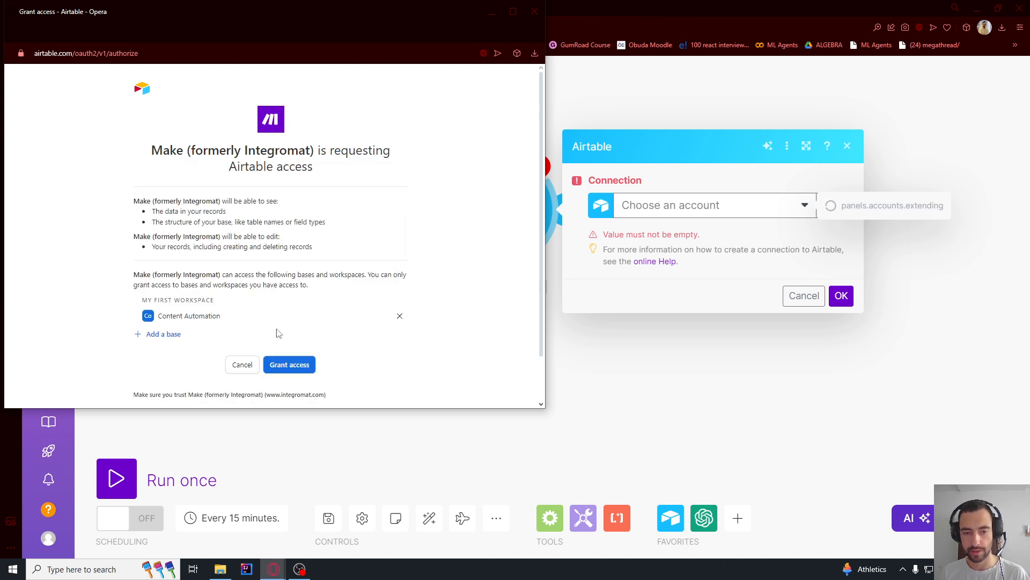
left_click(288, 365)
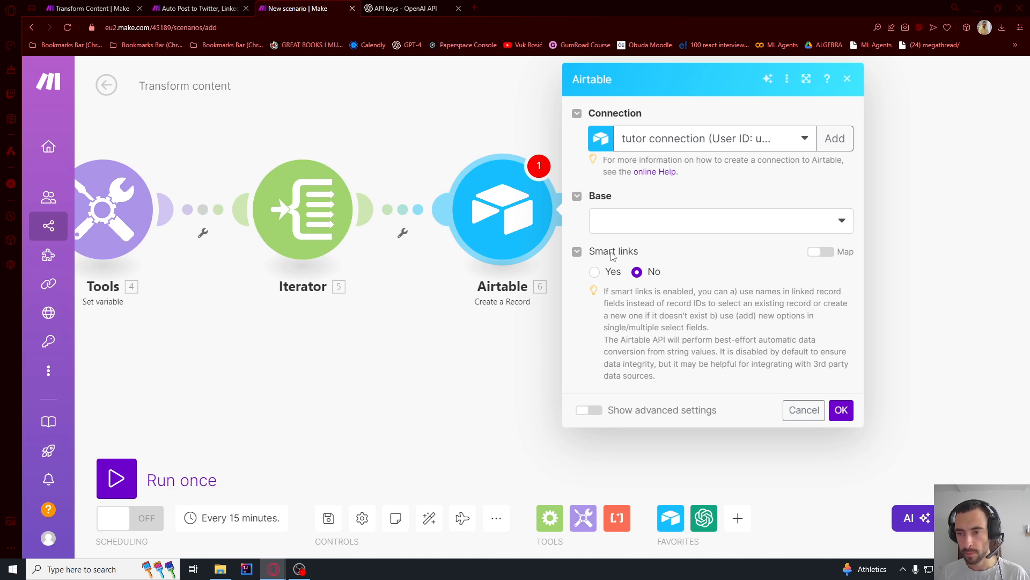
- Select the Content Automation base and its Generated Content table for the new record, and try to save the scenario
left_click(624, 224)
left_click(623, 244)
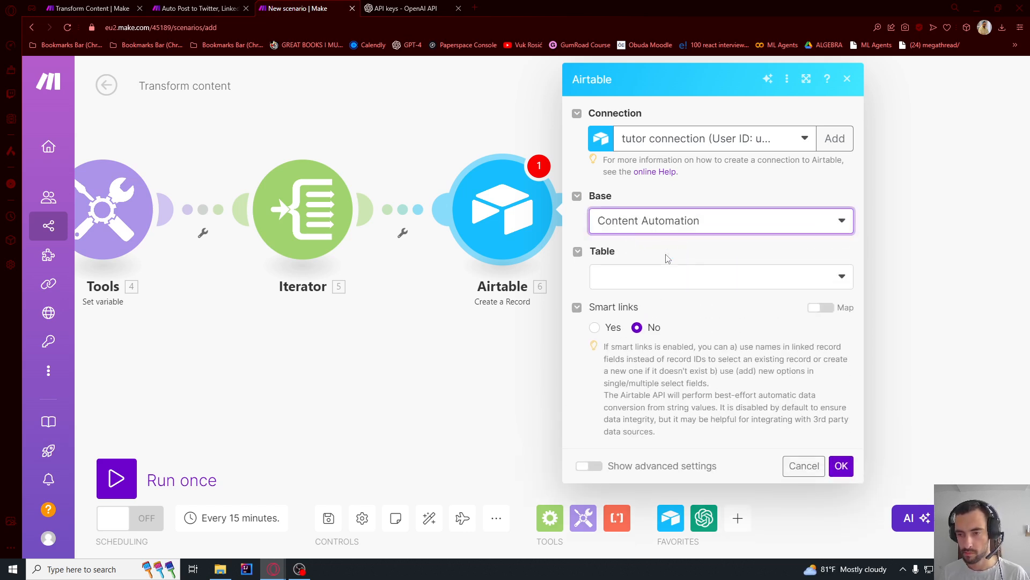
left_click(637, 286)
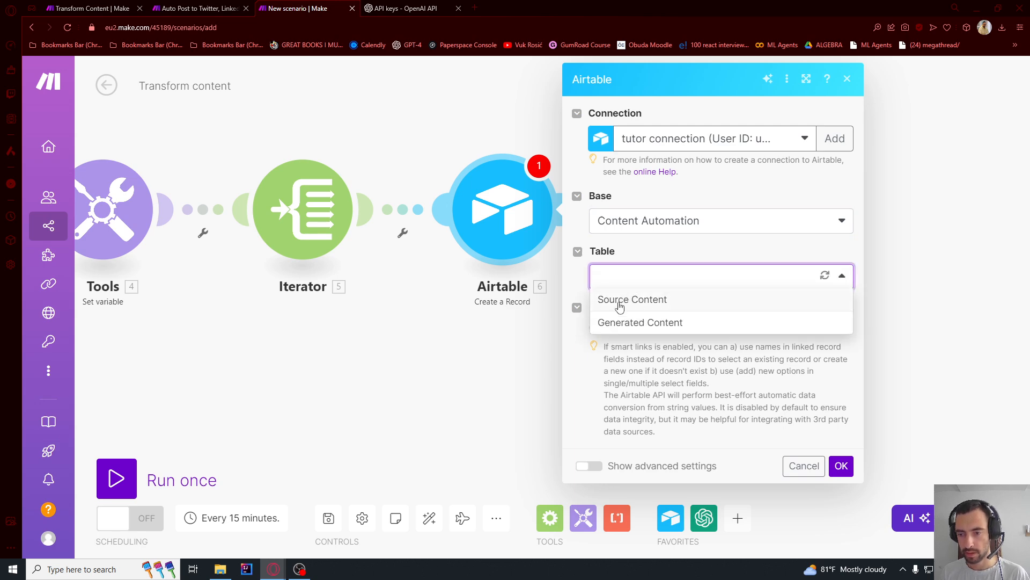
left_click(620, 322)
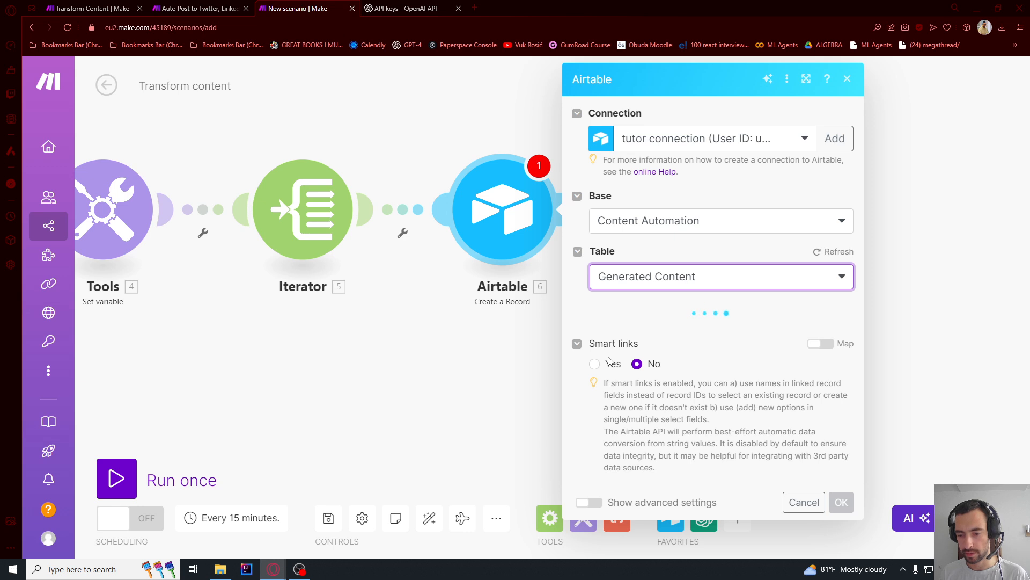
left_click(328, 518)
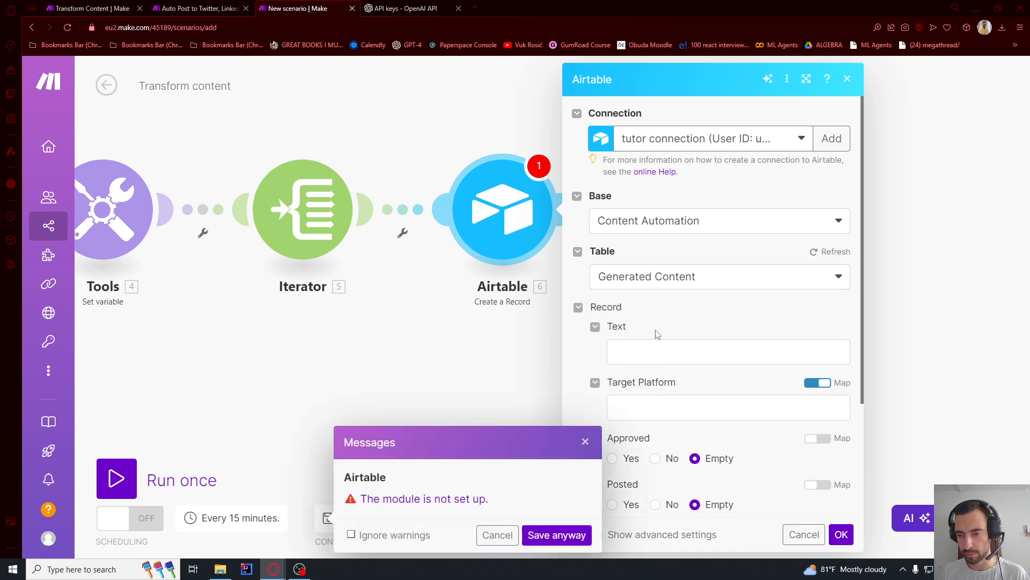
- Map the Iterator's Value to the Text field of the new Airtable record
scroll(658, 334, "down", 2)
left_click(646, 246)
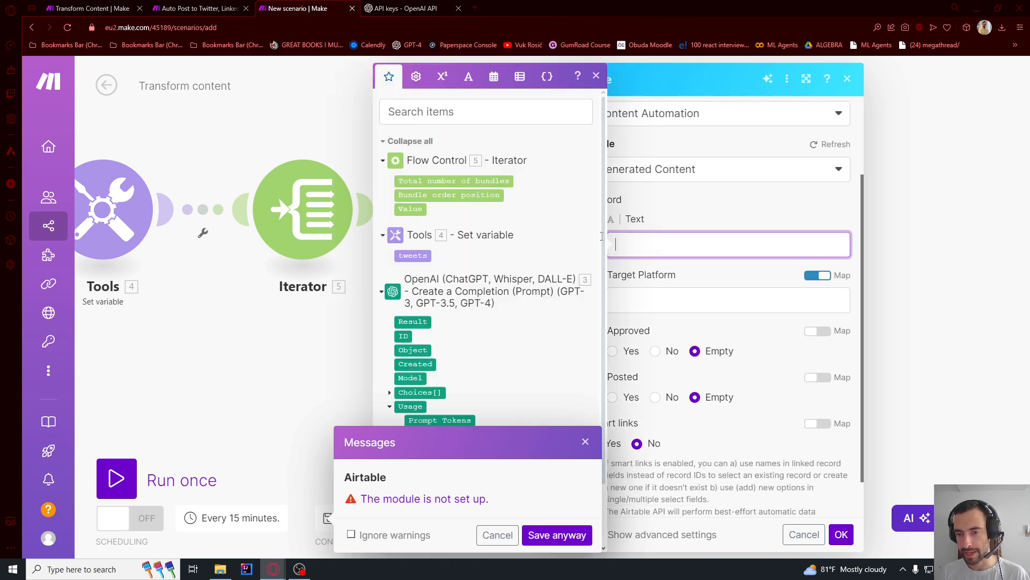
left_click(411, 208)
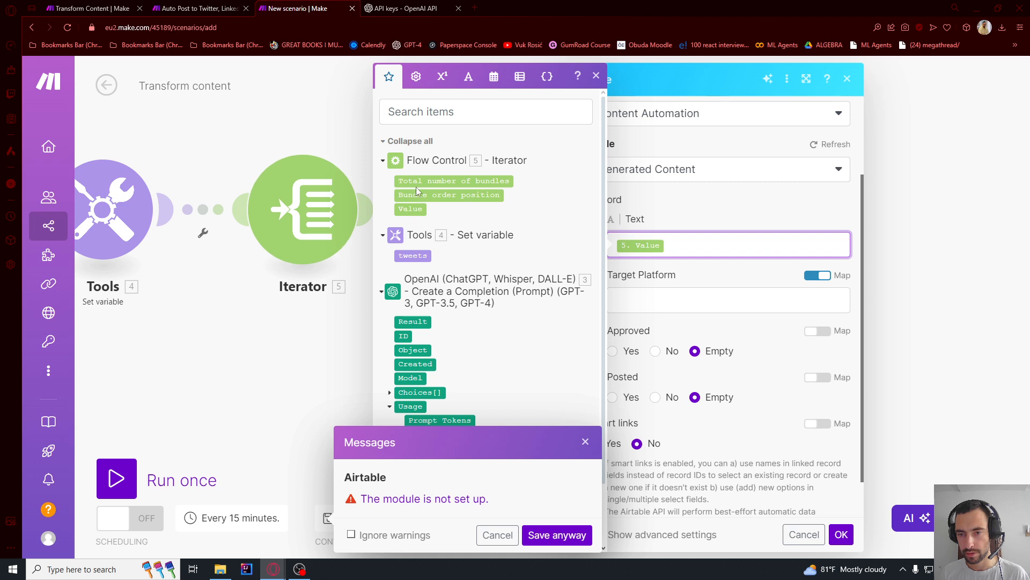
- Set the record's Target Platform to the fixed option Twitter and save the Airtable module
left_click(680, 293)
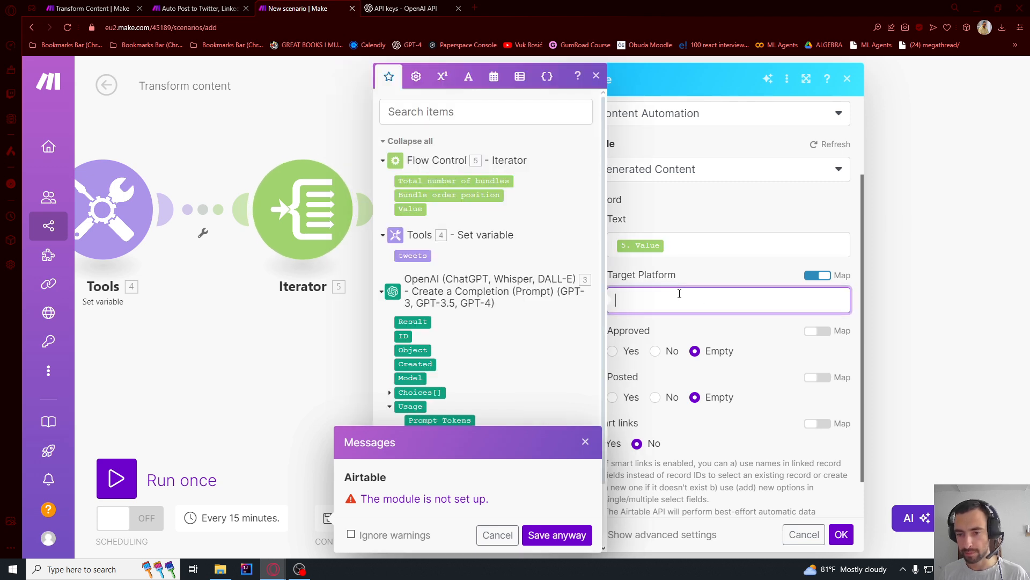
left_click(846, 276)
left_click(759, 303)
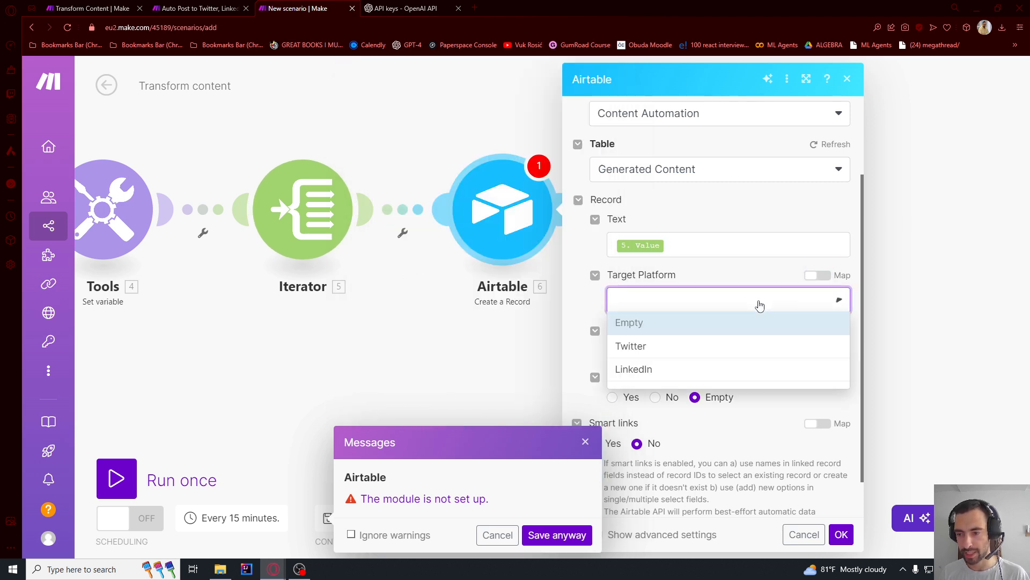
left_click(637, 346)
scroll(660, 322, "down", 1)
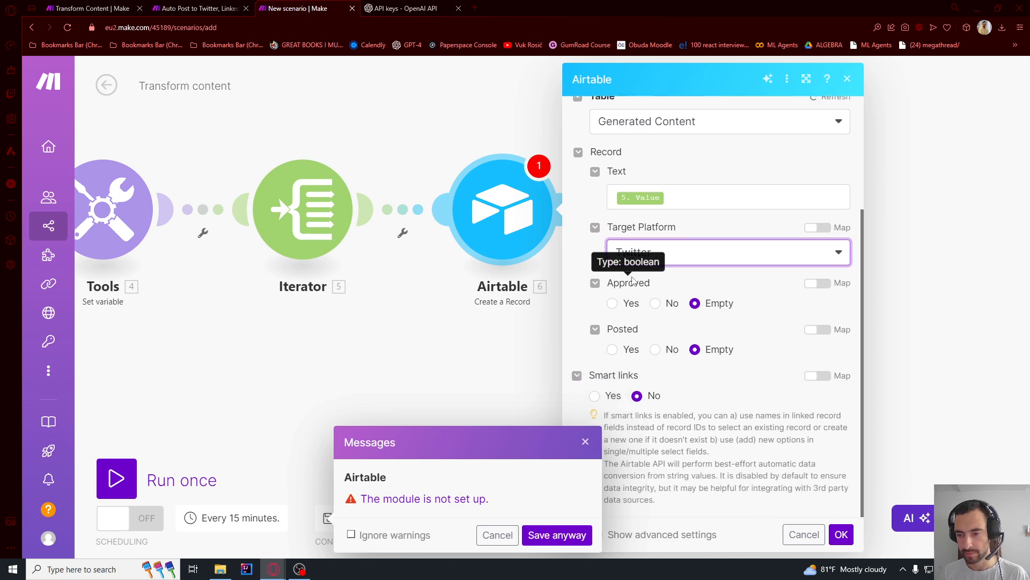
left_click(582, 361)
left_click(840, 535)
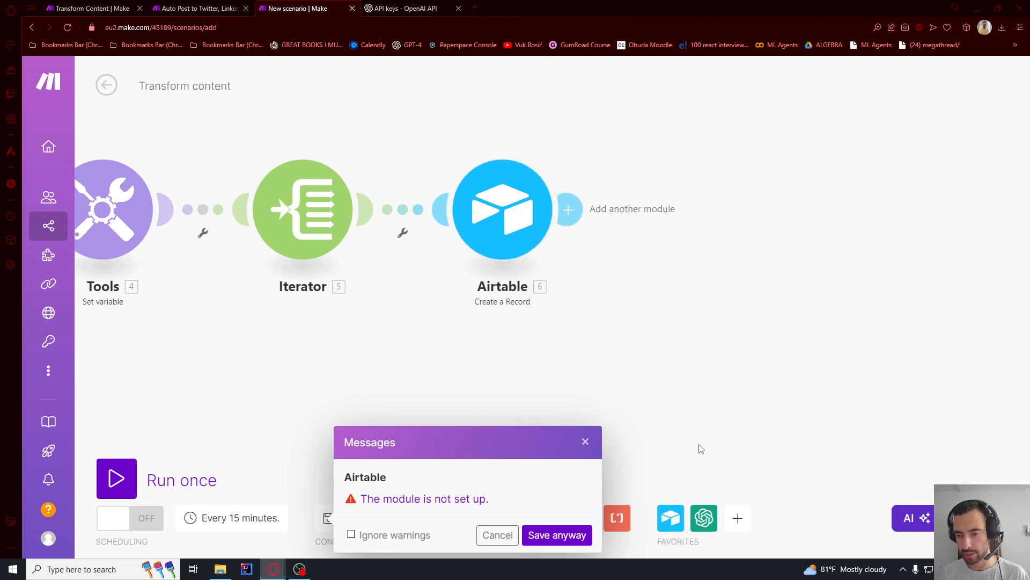
- Save the scenario despite the module warning and dismiss the warning dialog
left_click(558, 535)
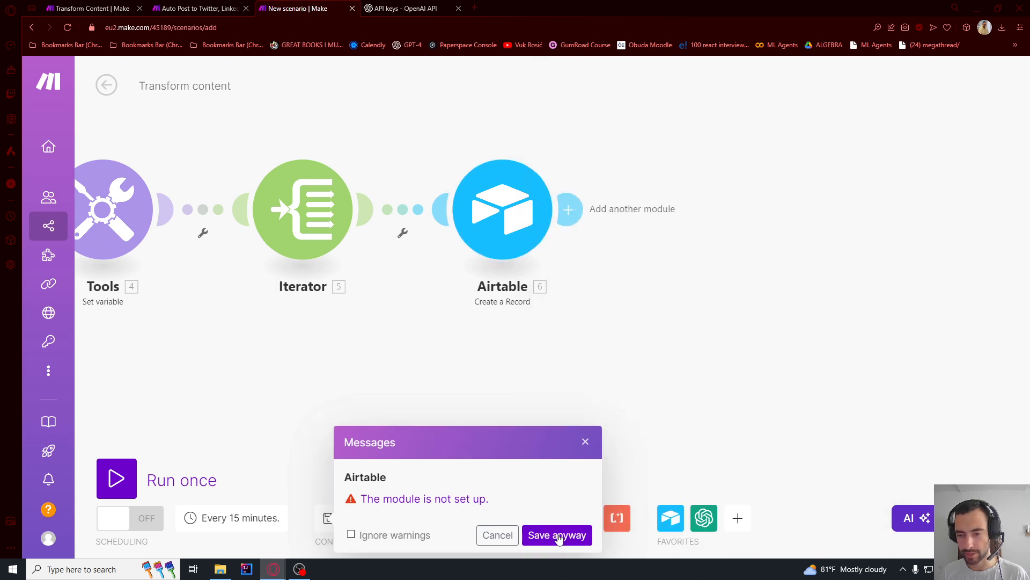
left_click(586, 444)
left_click(328, 524)
left_click(327, 525)
left_click(328, 524)
- Run the whole scenario once and check the output of the Airtable Watch Records module
scroll(637, 296, "down", 2)
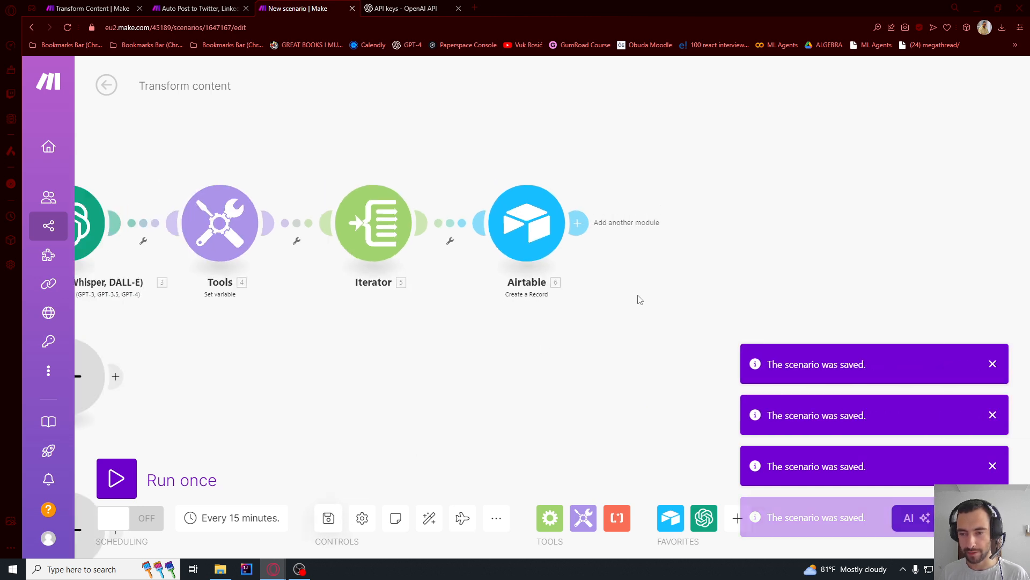
scroll(768, 266, "down", 3)
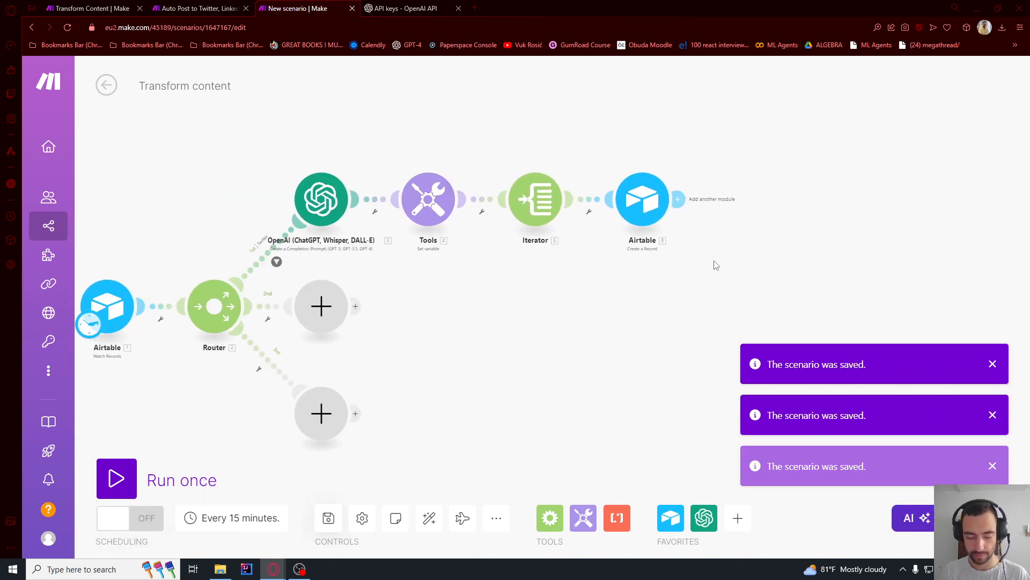
left_click_drag(180, 222, 289, 224)
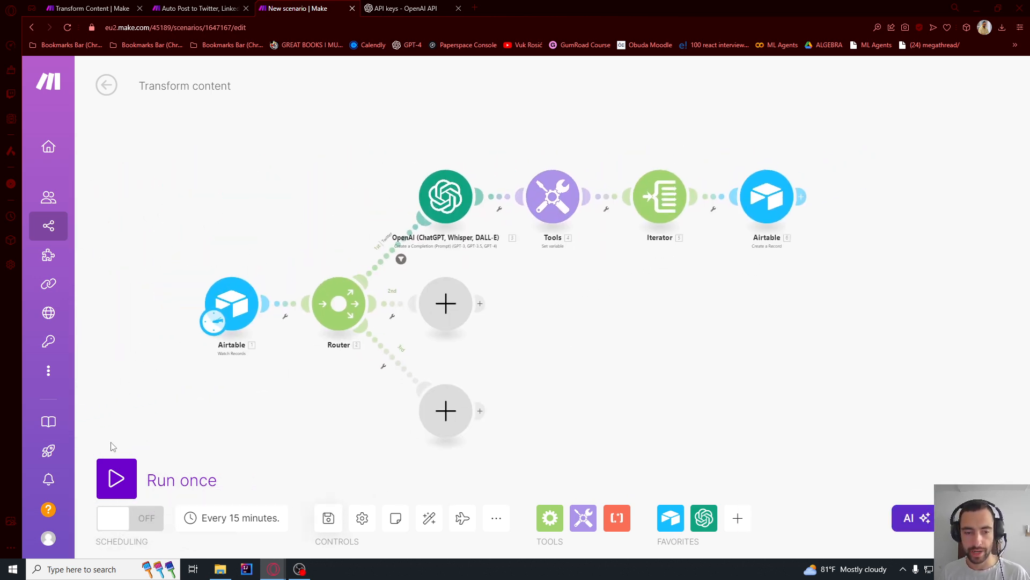
left_click(116, 476)
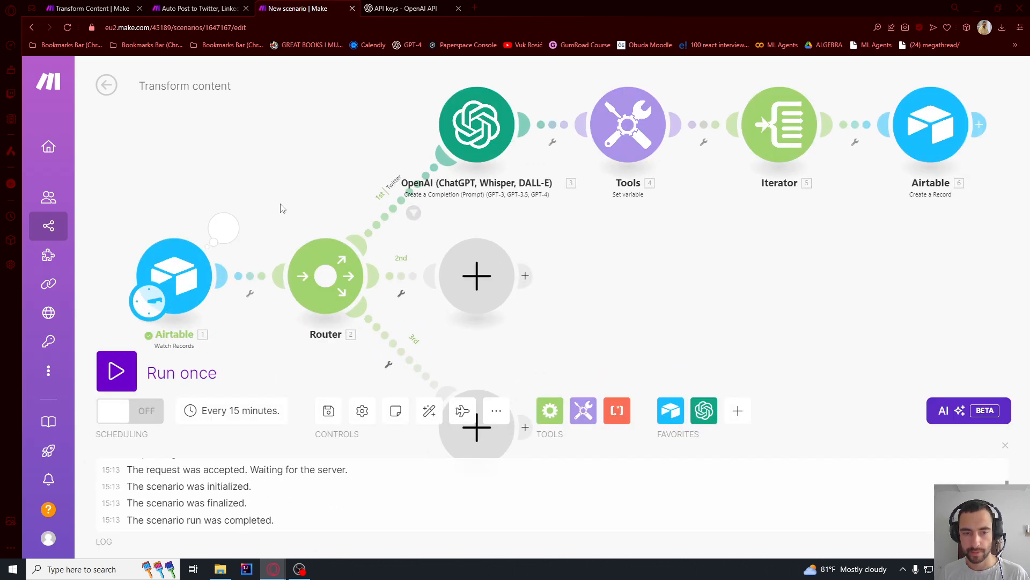
left_click(224, 231)
left_click(215, 170)
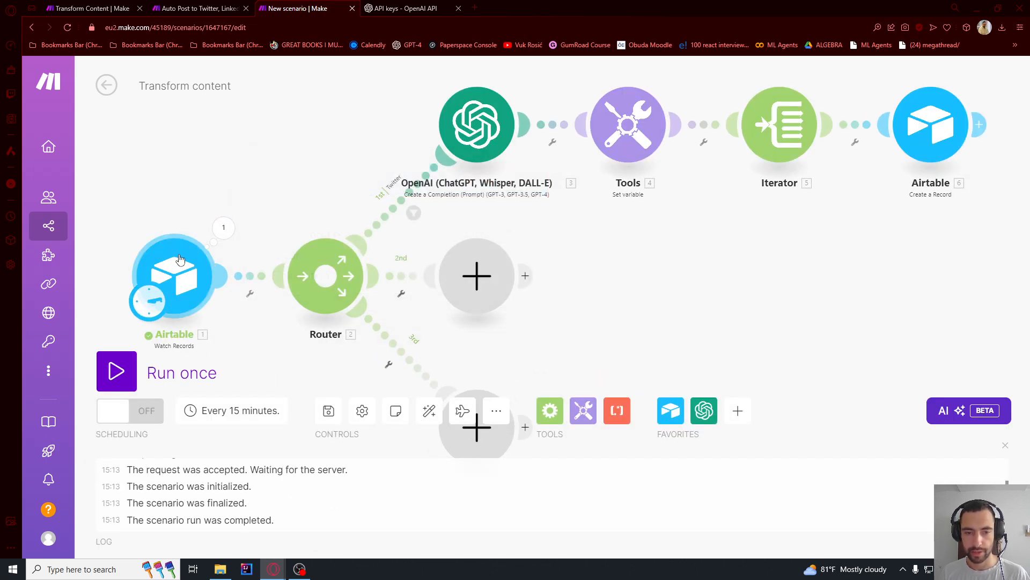
- Set the Airtable Watch Records trigger's starting point to From now on
right_click(182, 259)
left_click(232, 312)
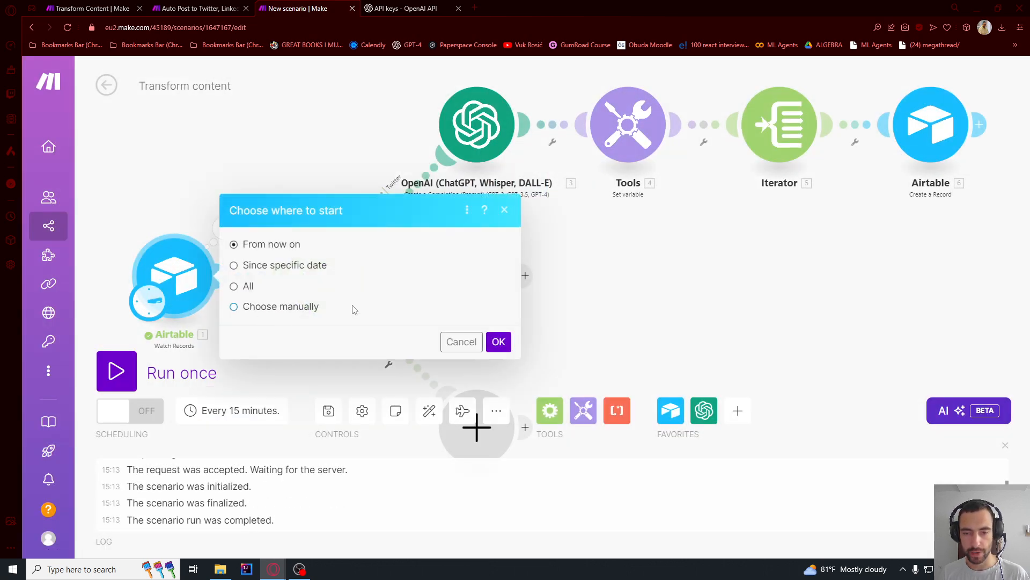
left_click(499, 342)
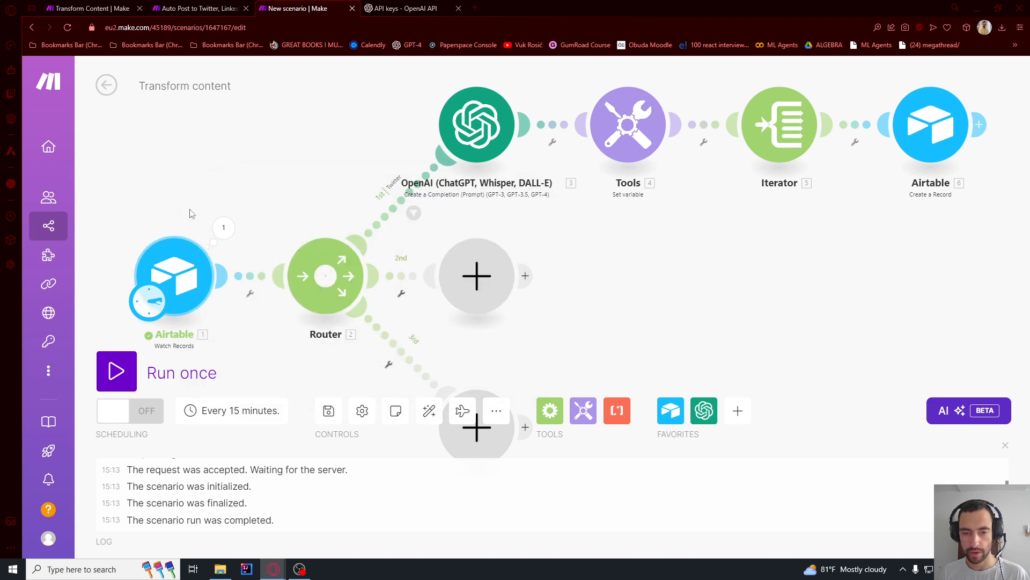
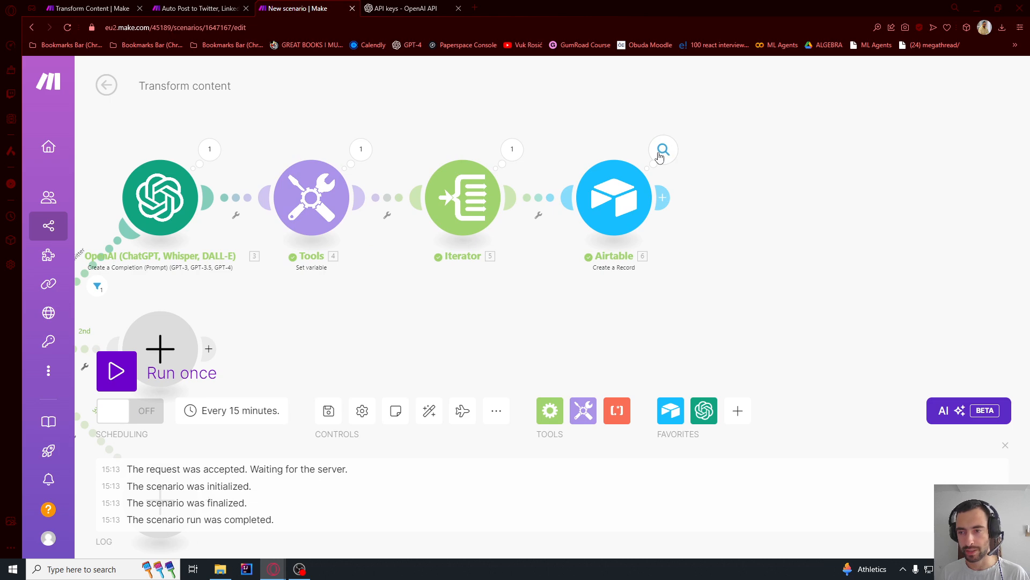
- Switch to Airtable, widen the Generated Content table's Text column to read the generated tweets, and check the Source Content table
key("alt+Tab")
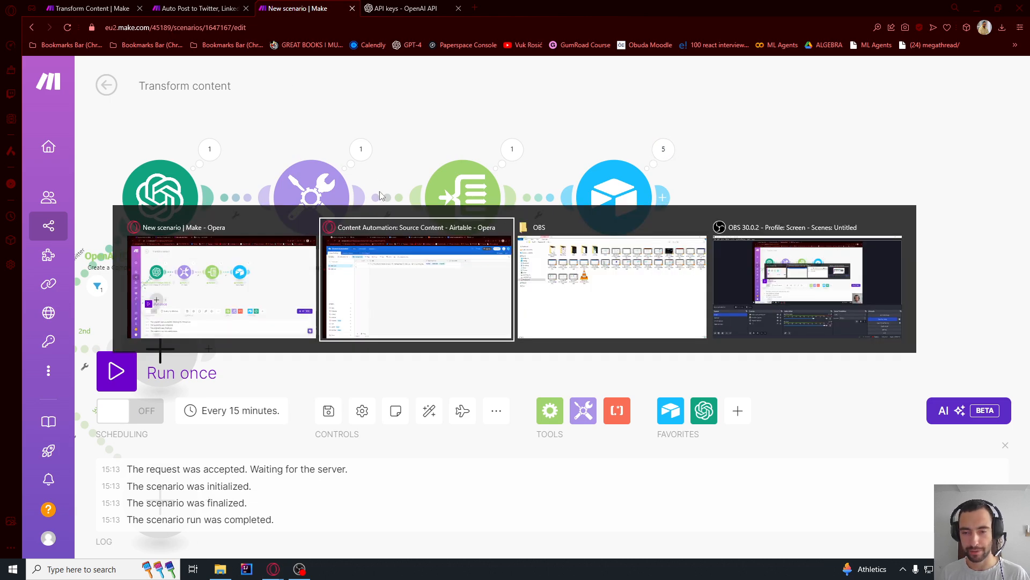
left_click(126, 97)
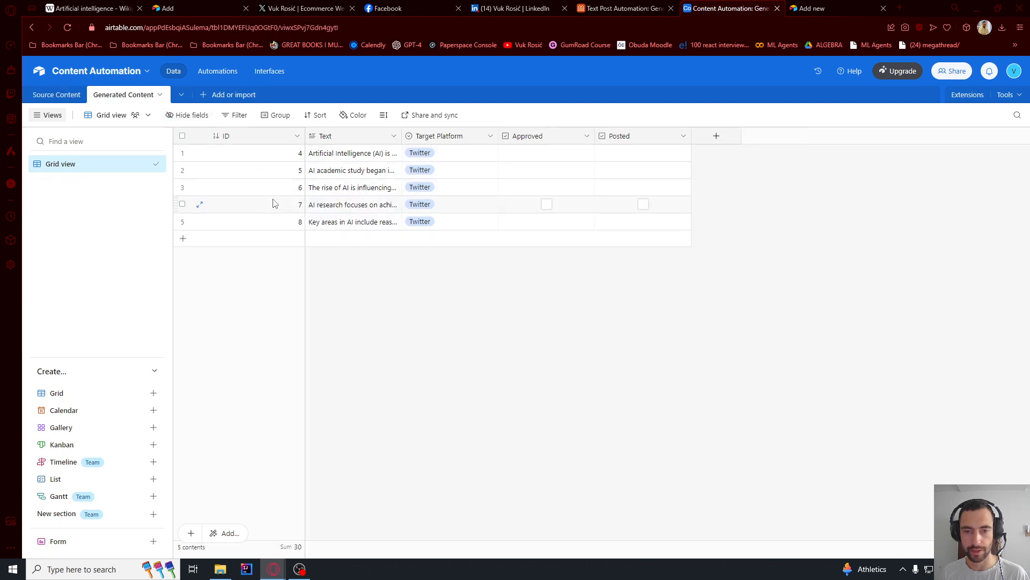
left_click_drag(403, 135, 834, 136)
double_click(355, 193)
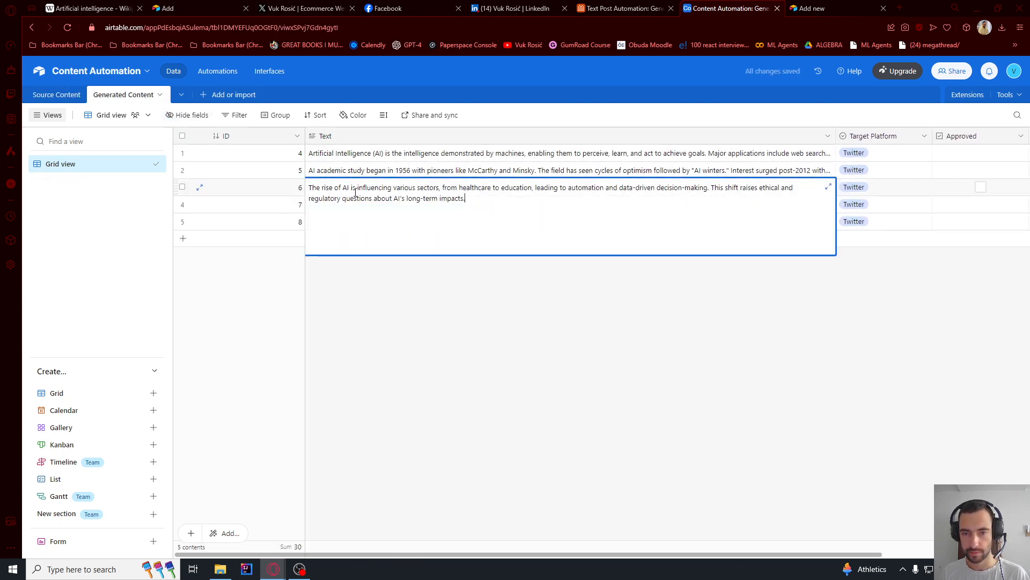
left_click(439, 336)
left_click(403, 226)
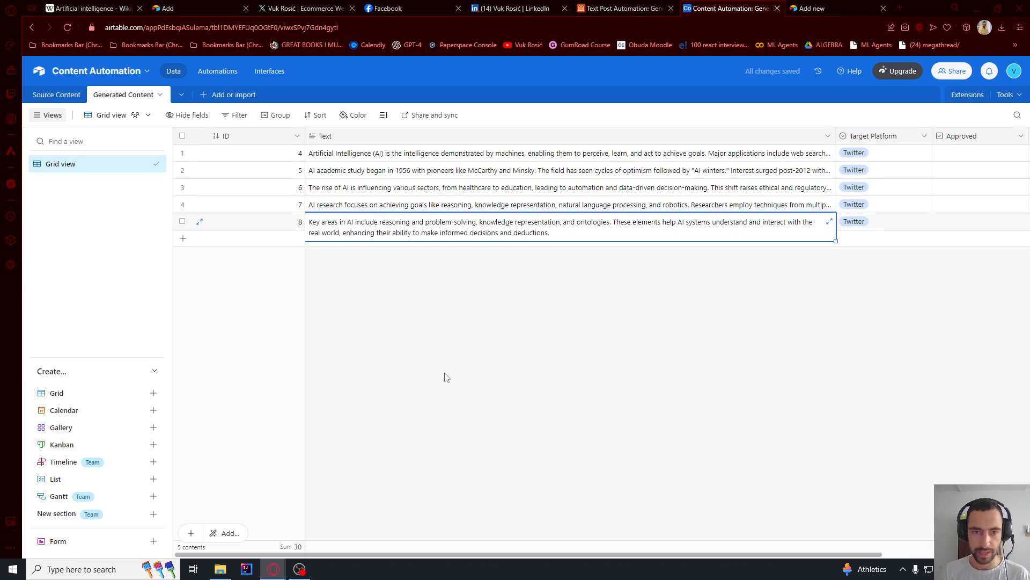
left_click(56, 95)
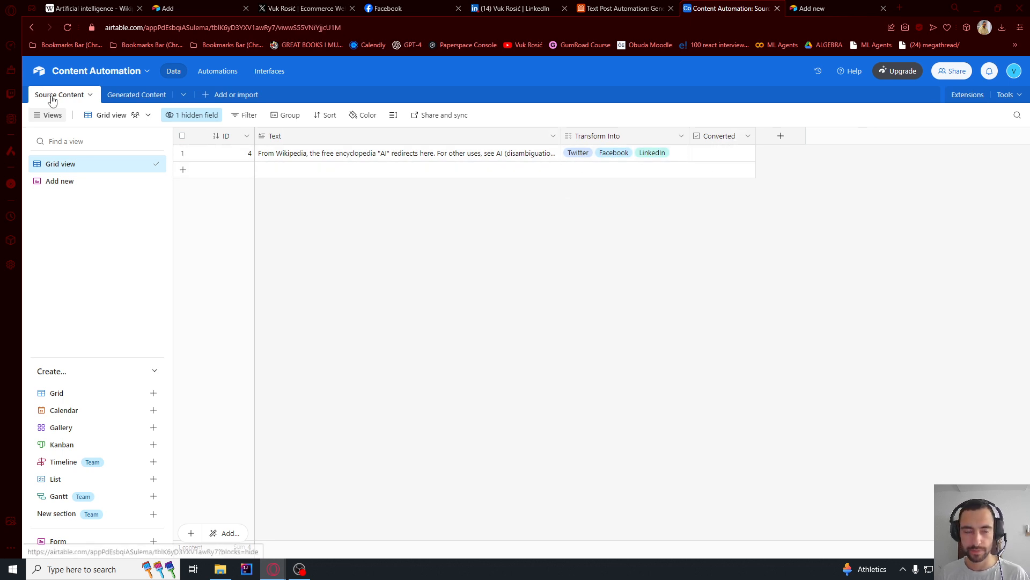
- Switch back to Make and add an Airtable Update a Record module after the Twitter branch's Create a Record module
key("alt+Tab")
left_click(412, 286)
left_click(667, 180)
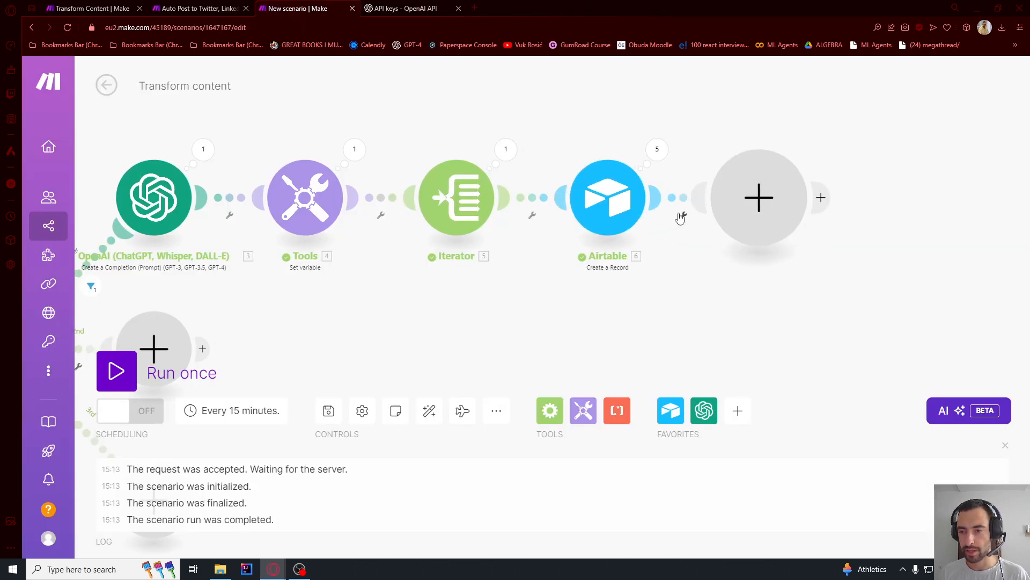
left_click(503, 137)
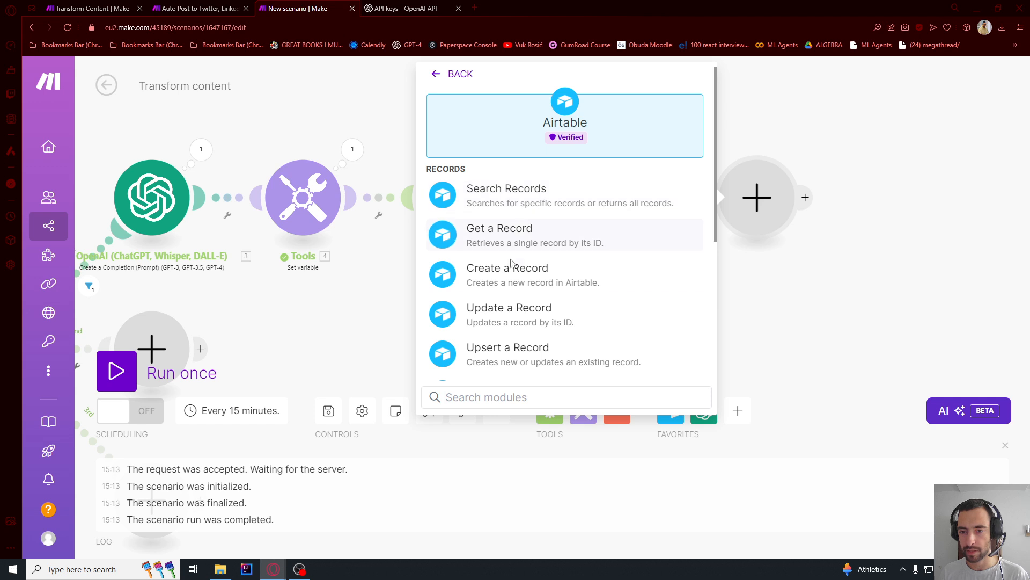
left_click(497, 317)
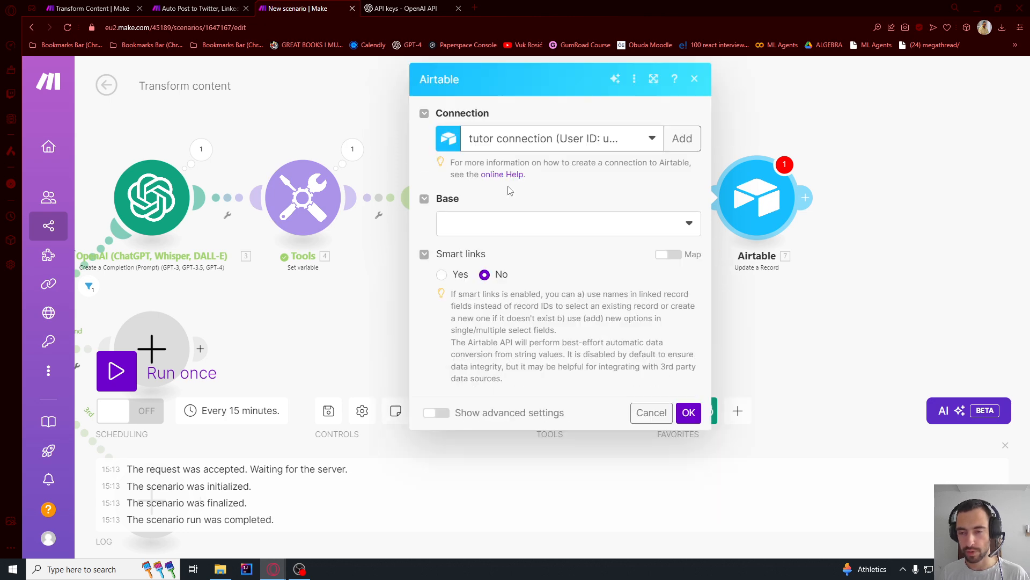
- Point the Update a Record module to the Content Automation base and its Source Content table
left_click(482, 217)
left_click(488, 244)
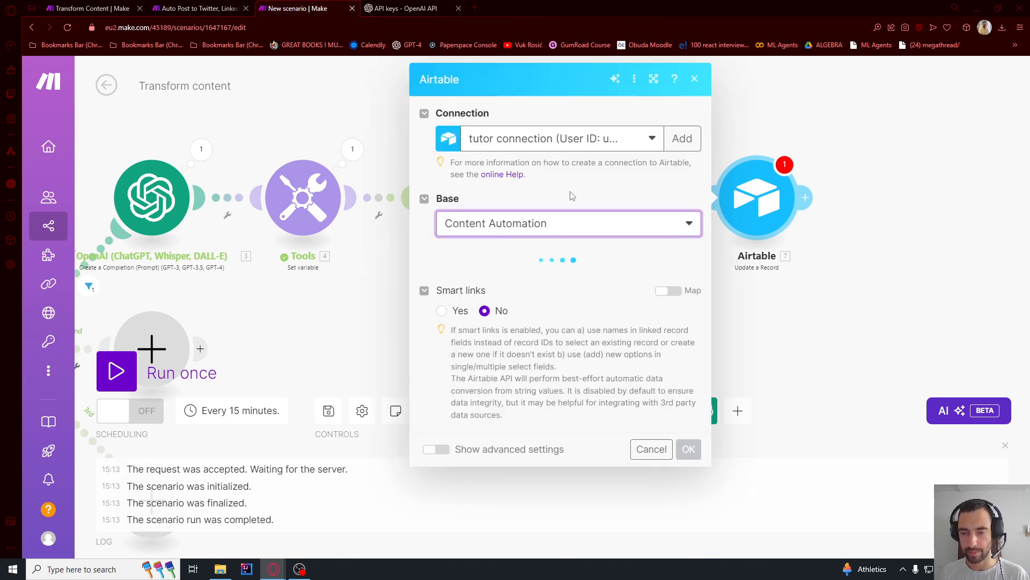
left_click(483, 277)
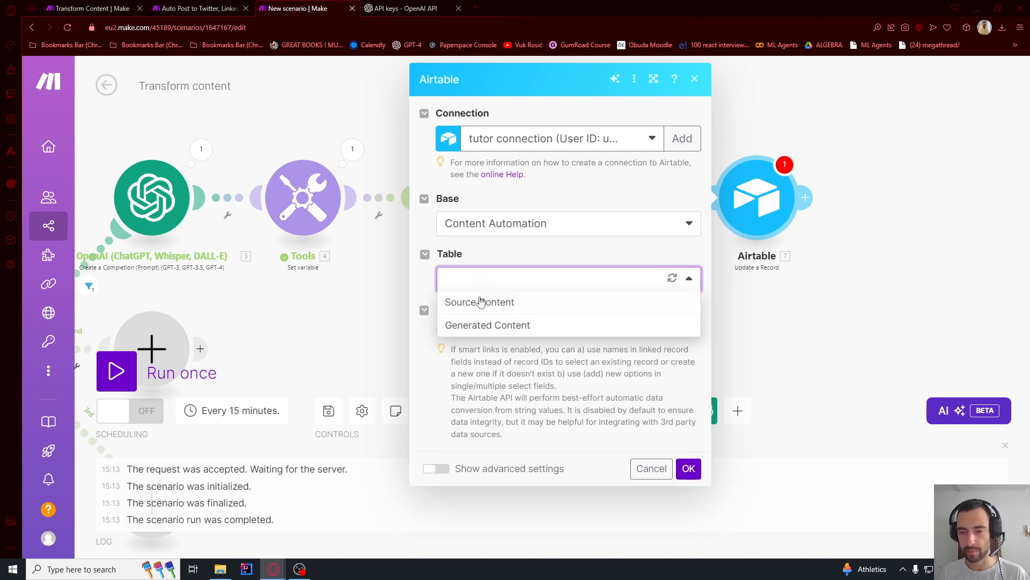
left_click(480, 301)
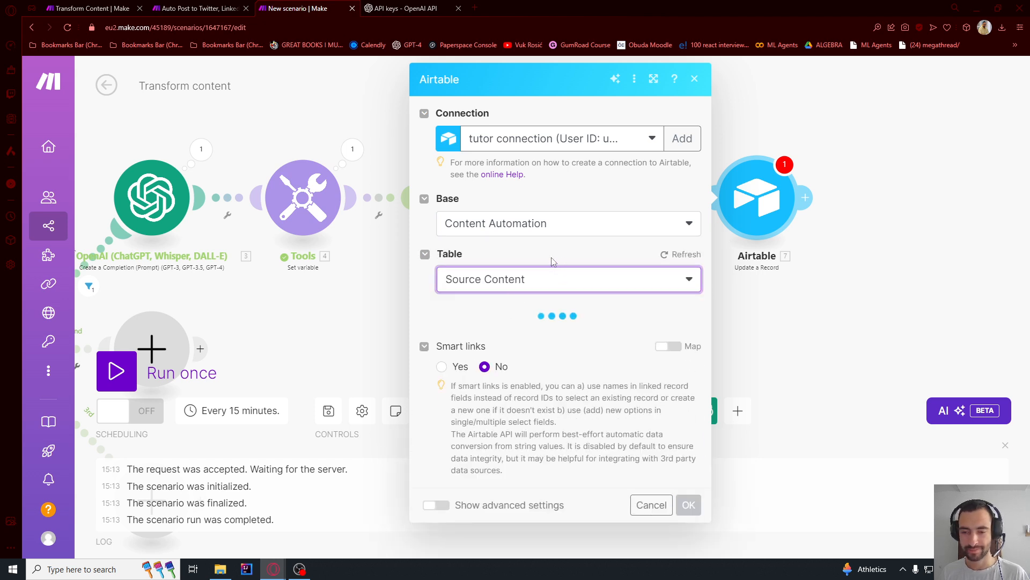
- Map the Record ID to the Watch Records module's record ID, set Converted to Yes, and save the update module
scroll(545, 257, "down", 1)
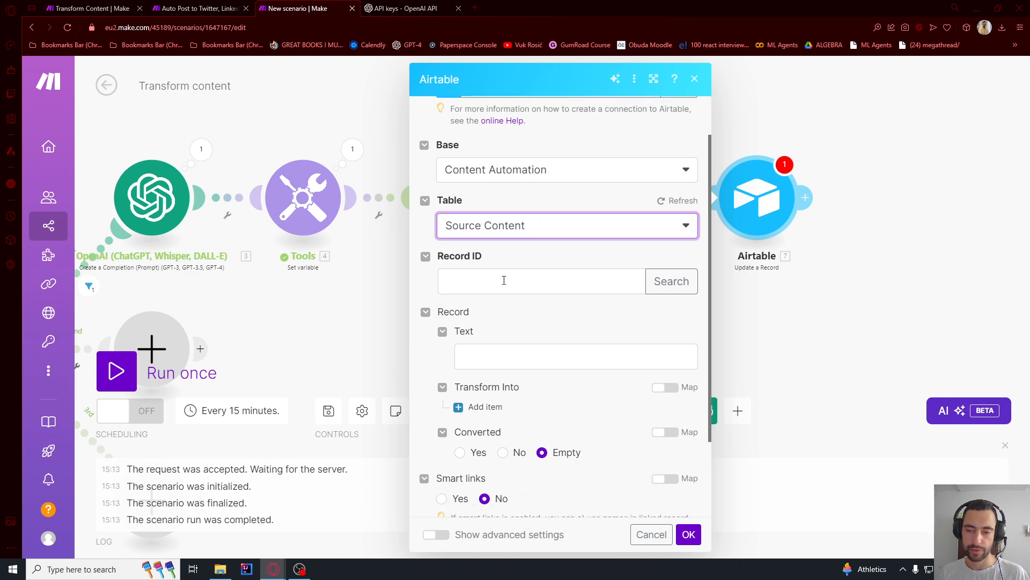
left_click(503, 280)
scroll(746, 275, "down", 5)
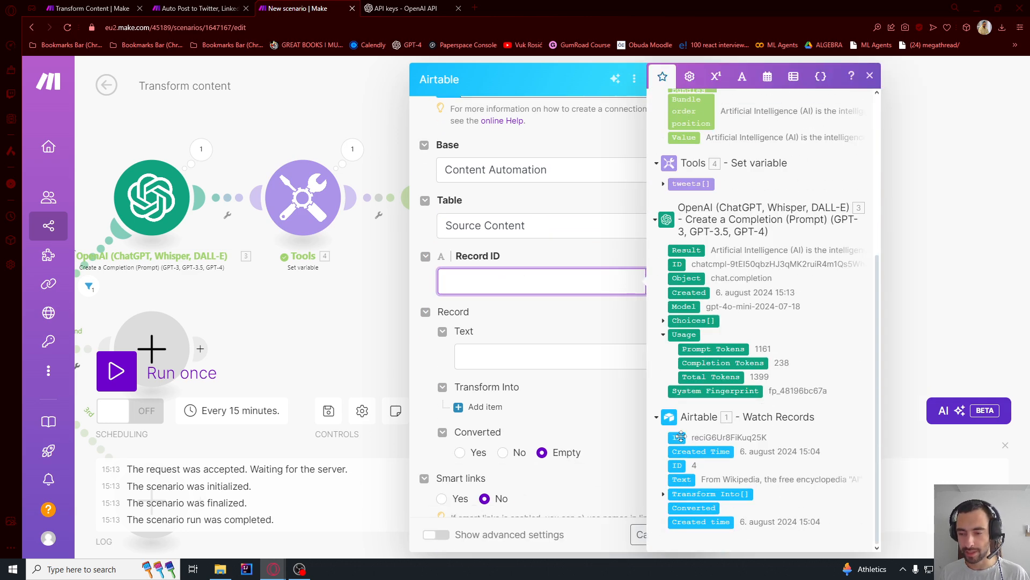
left_click(680, 437)
left_click(543, 318)
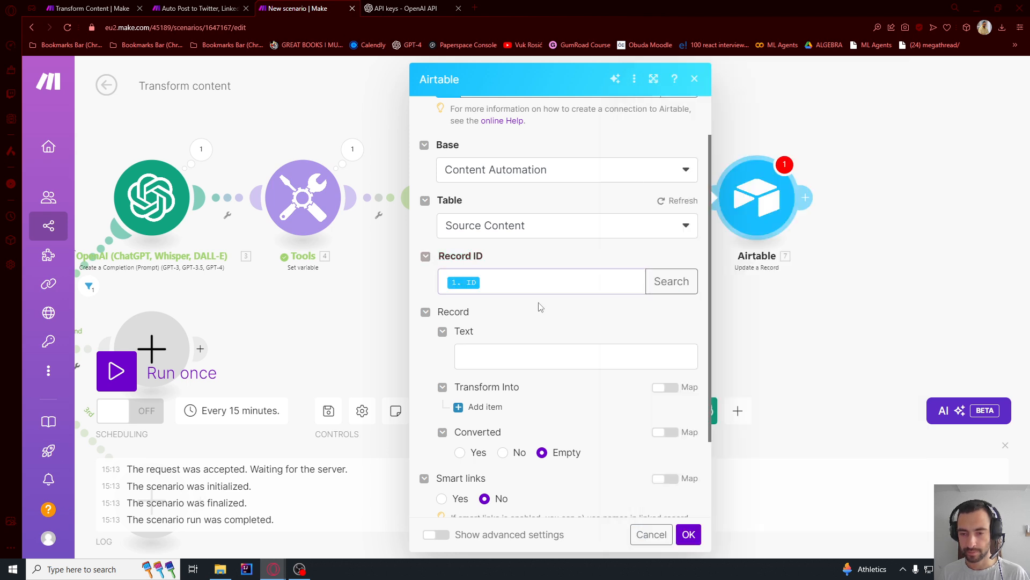
scroll(540, 306, "down", 2)
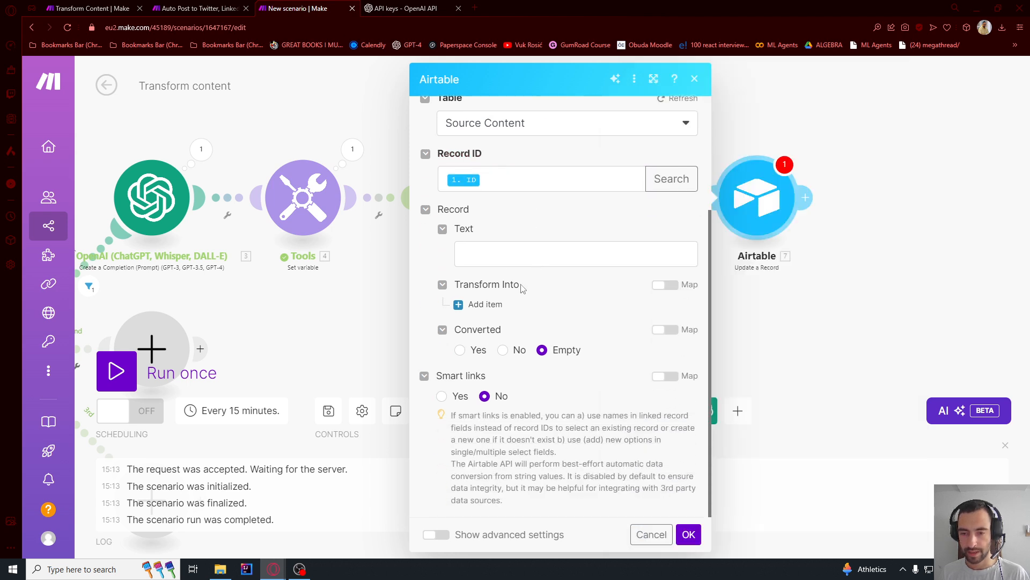
left_click(459, 349)
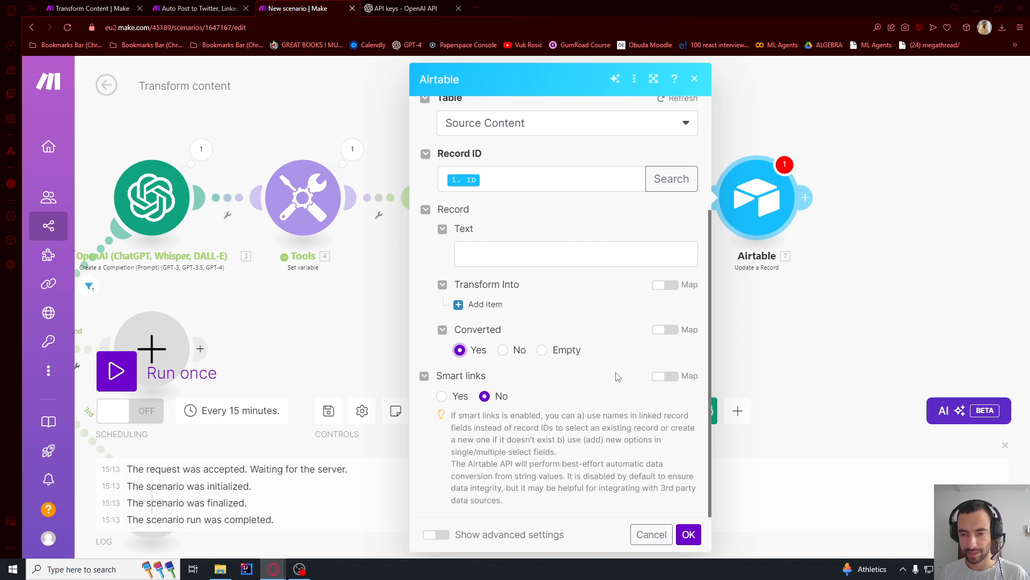
left_click(691, 538)
scroll(795, 220, "down", 5)
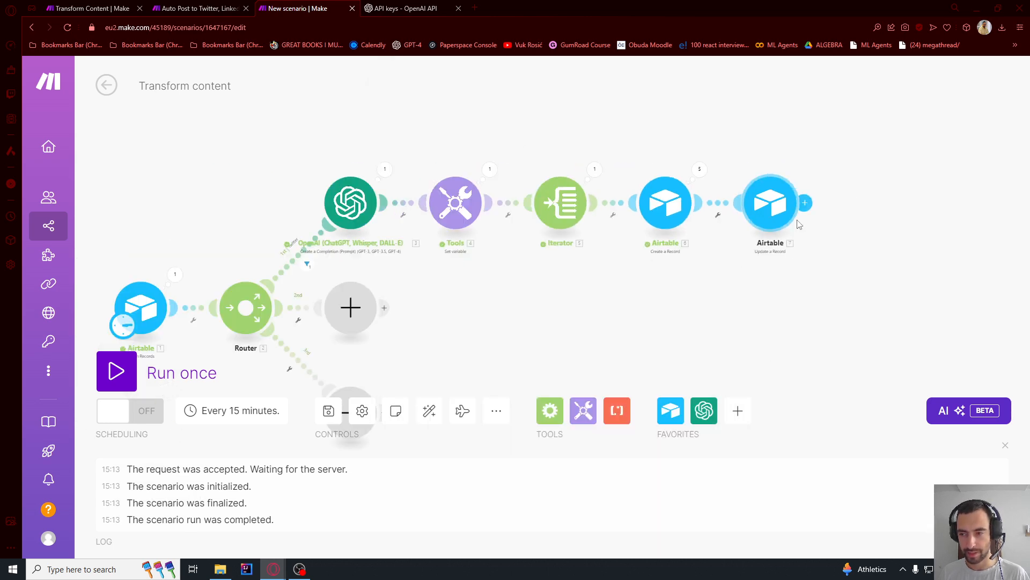
left_click_drag(751, 315, 670, 259)
scroll(479, 141, "up", 5)
scroll(475, 141, "down", 3)
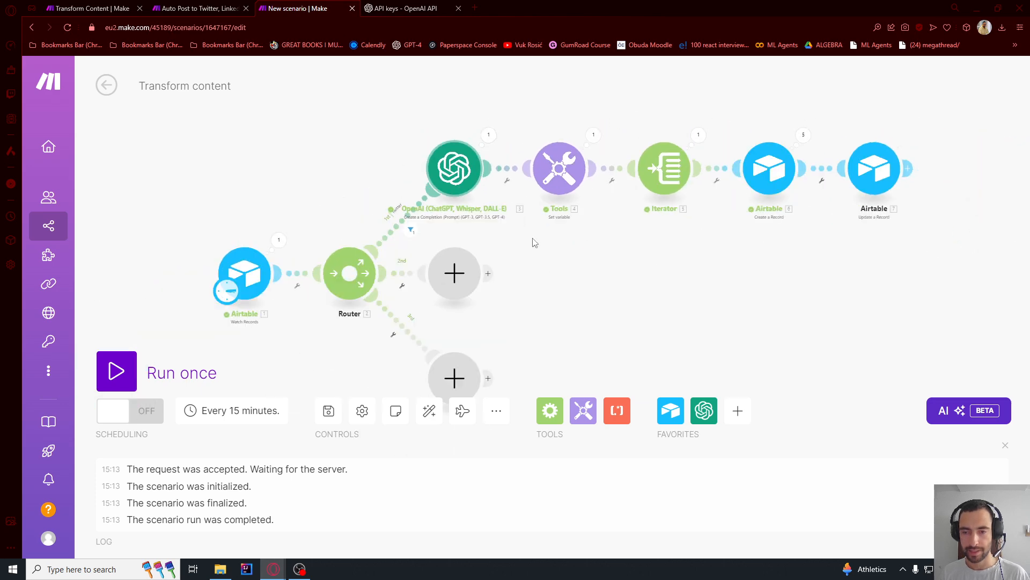
scroll(457, 221, "up", 1)
left_click(455, 223)
left_click(577, 165)
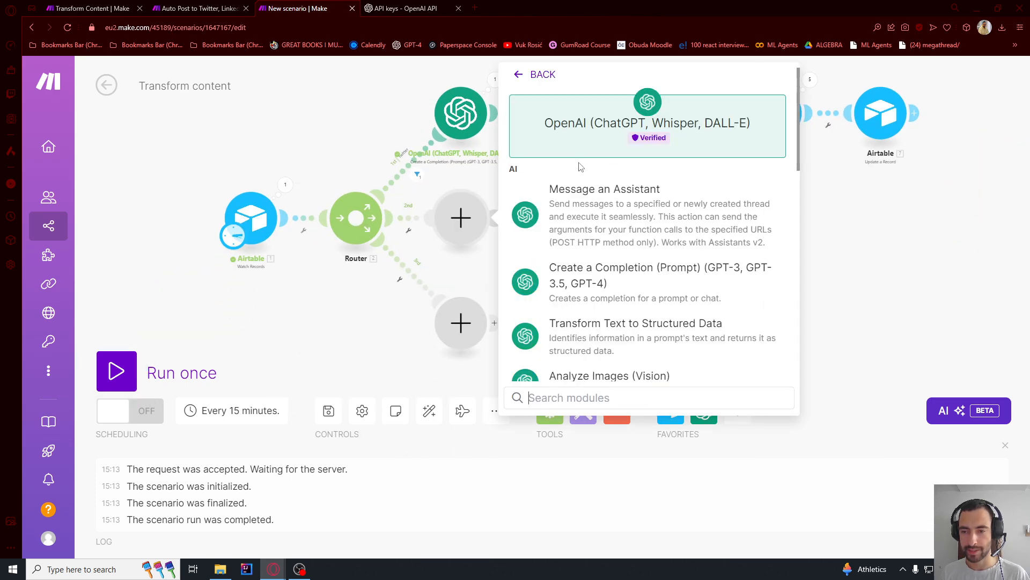
left_click(499, 160)
- Replace the router's empty second-route placeholder with a clone of the Twitter branch's OpenAI completion module
right_click(461, 114)
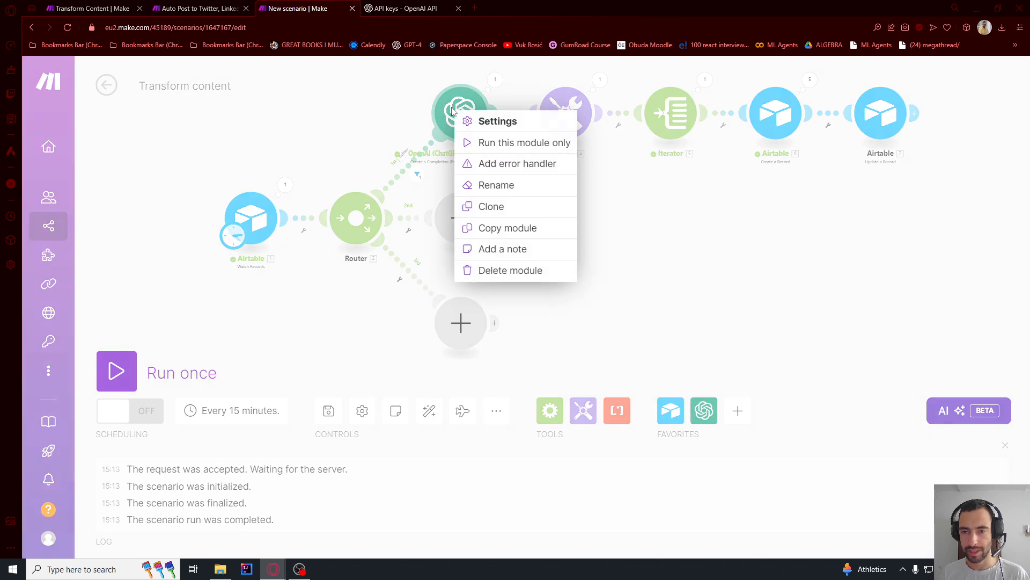
left_click(501, 214)
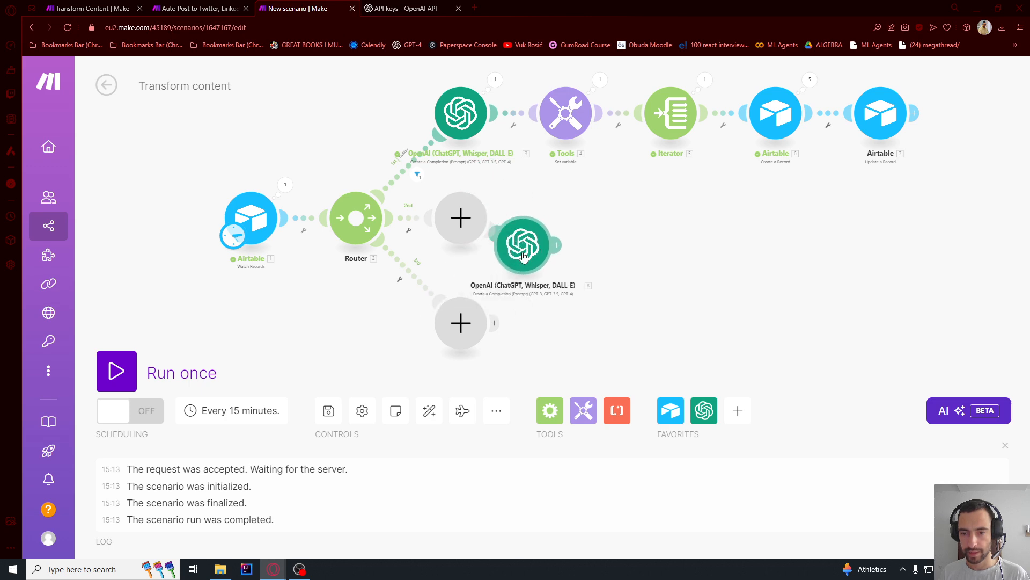
right_click(473, 225)
left_click(505, 258)
left_click_drag(519, 255, 490, 240)
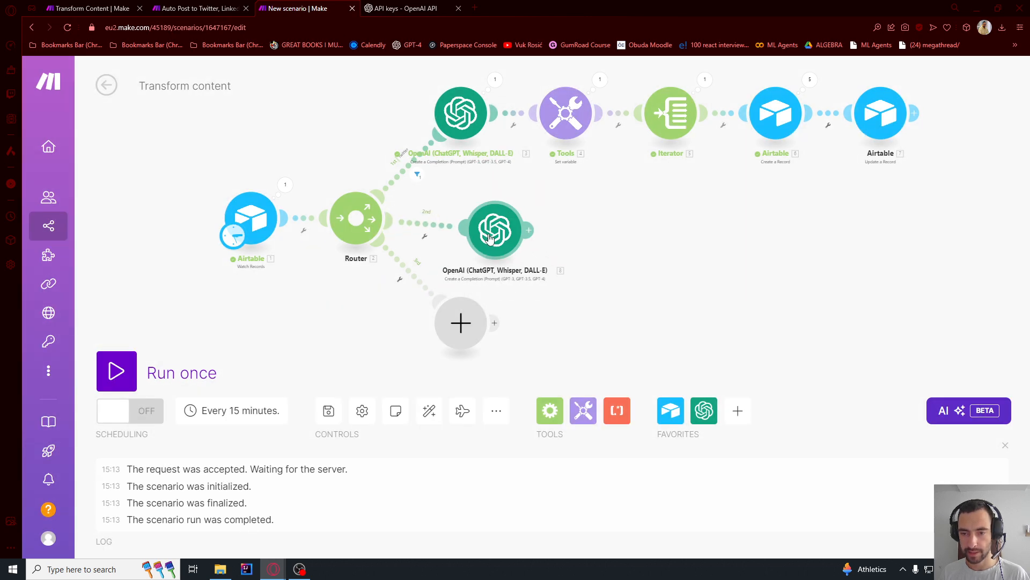
- Replace the cloned OpenAI module's system message with "Convert this article to a LinkedIn post." and save the module
left_click(489, 239)
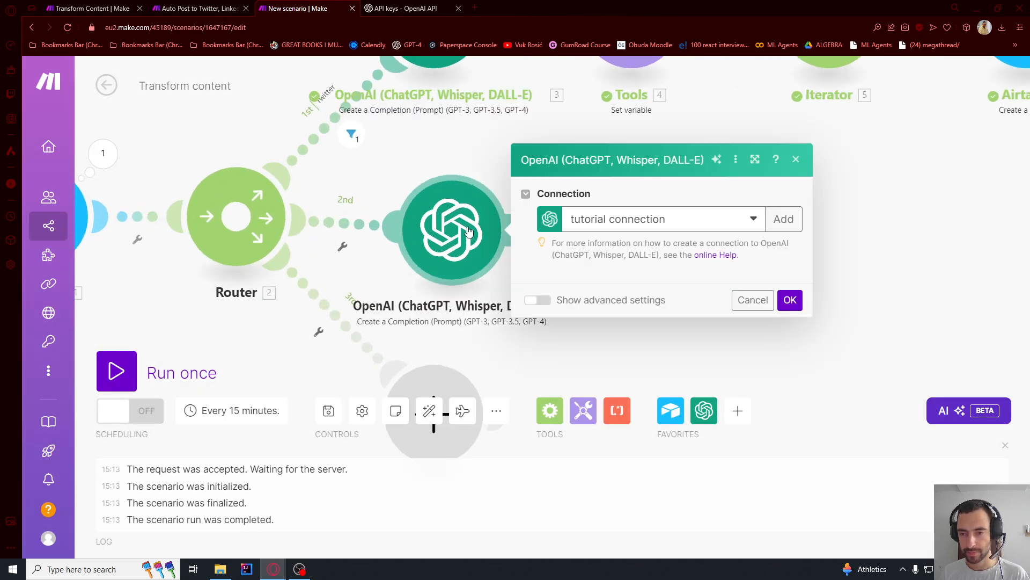
scroll(564, 238, "down", 3)
left_click_drag(627, 302, 595, 300)
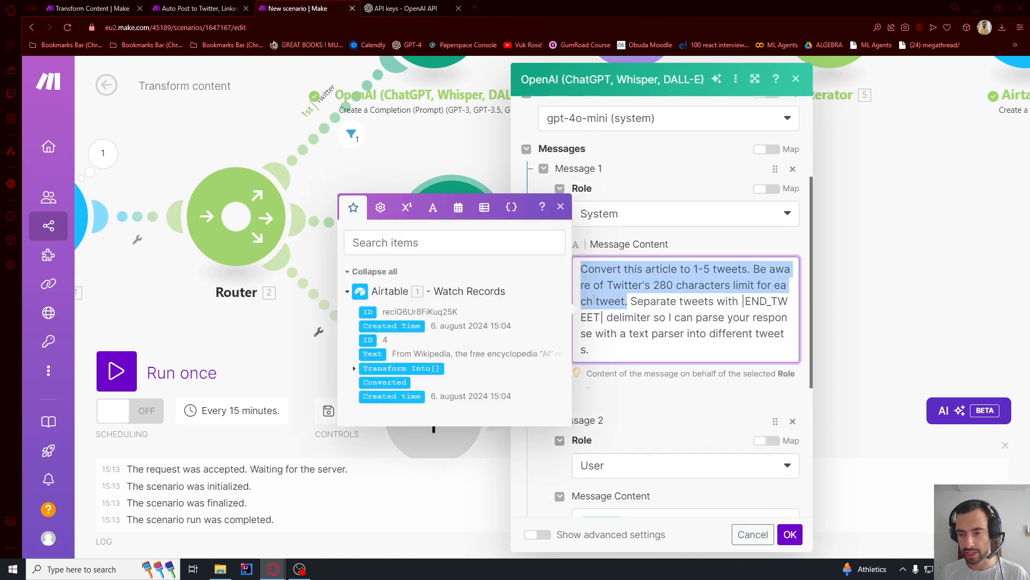
left_click(603, 317)
scroll(638, 258, "down", 2)
scroll(639, 249, "up", 1)
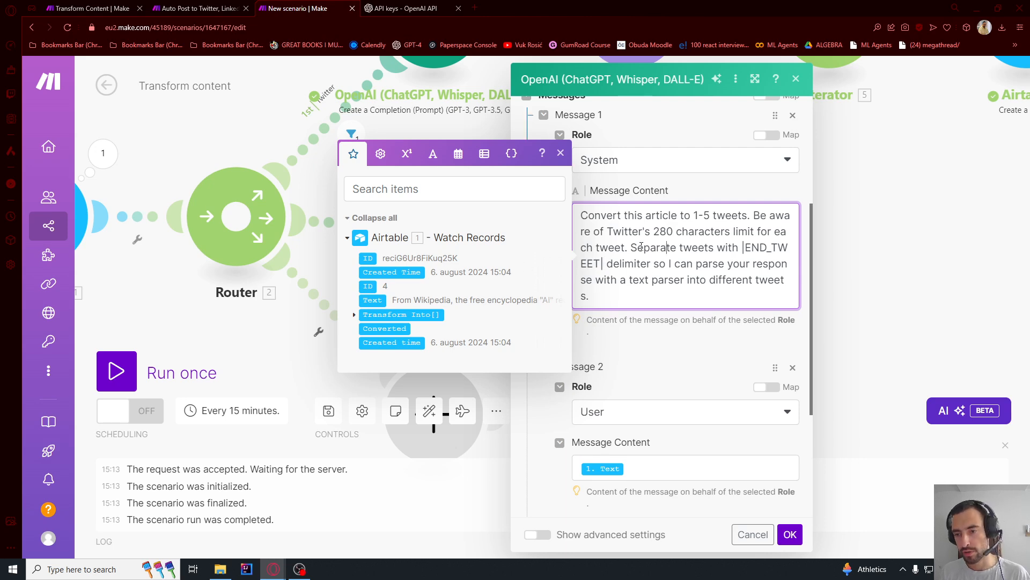
key("ctrl+a")
type("Convert this article to a LinkedIn post.")
left_click_drag(618, 212, 684, 215)
left_click(709, 216)
left_click(683, 266)
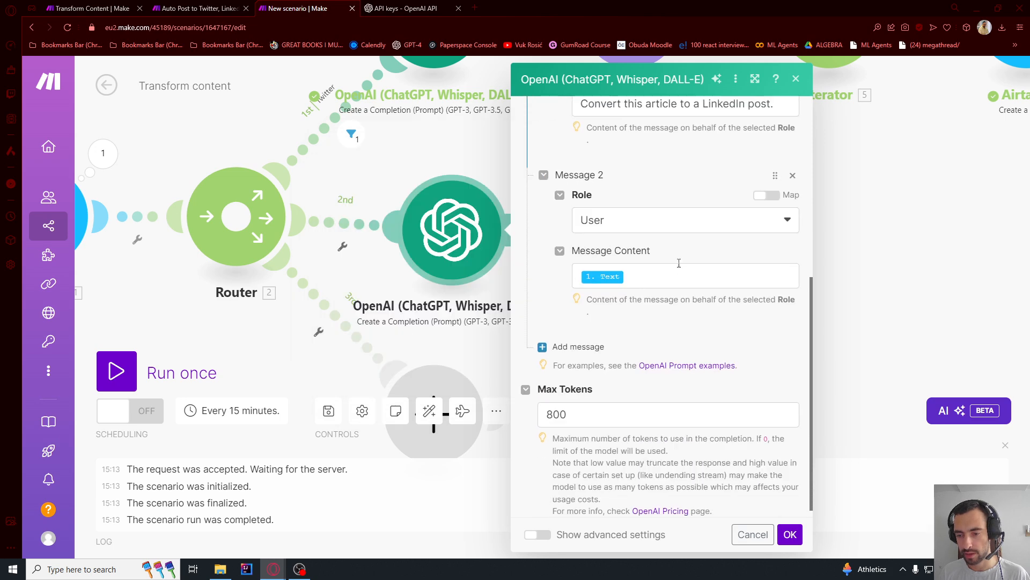
left_click(790, 534)
- Clone the Twitter branch's Airtable Create a Record module and attach the copy after the second route's OpenAI module
left_click_drag(696, 280, 459, 290)
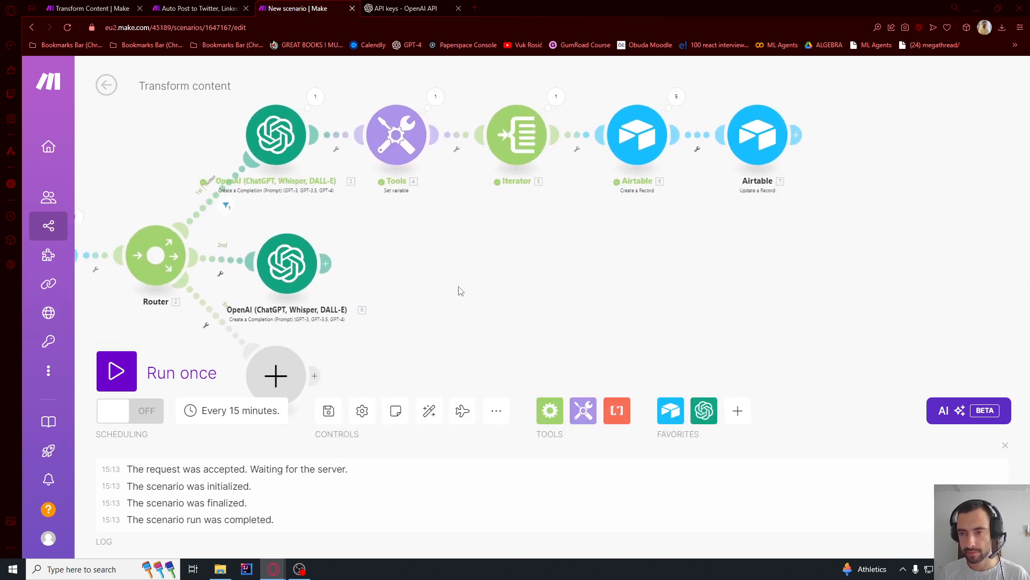
right_click(622, 153)
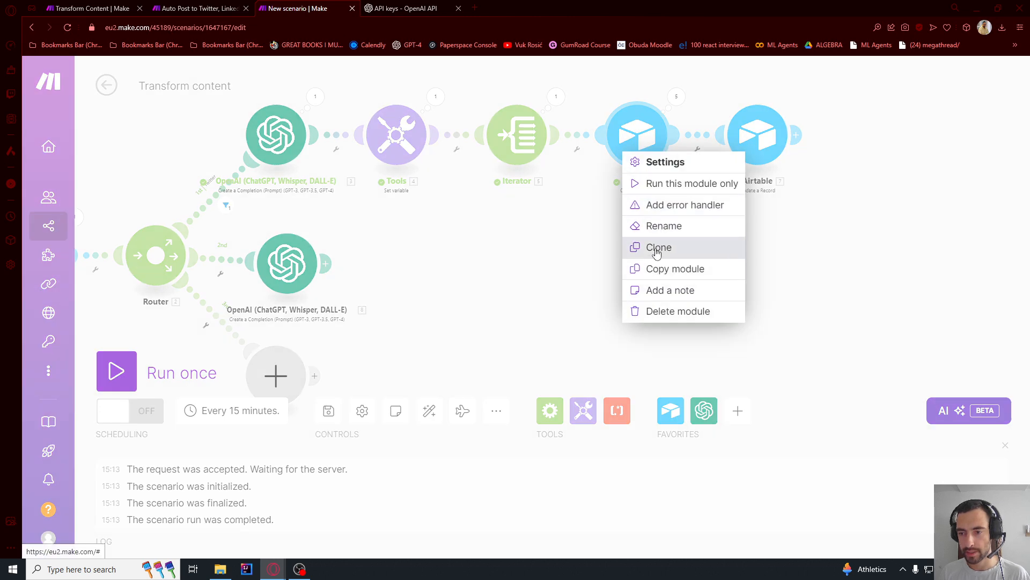
left_click(655, 247)
left_click(448, 262)
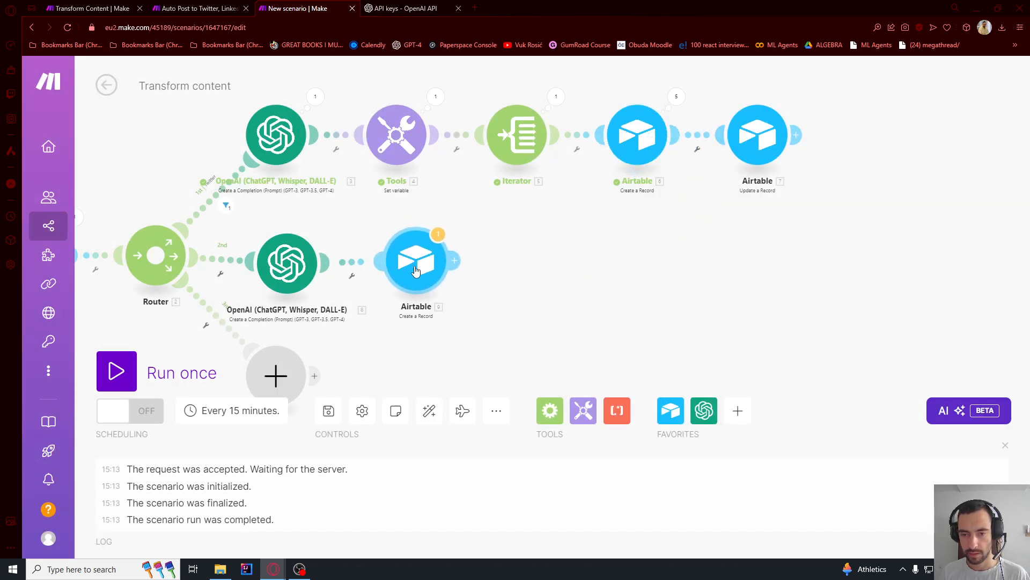
- Replace the cloned Airtable module's Text mapping with the Result of the second route's OpenAI module
left_click(403, 267)
scroll(558, 301, "down", 1)
left_click(557, 304)
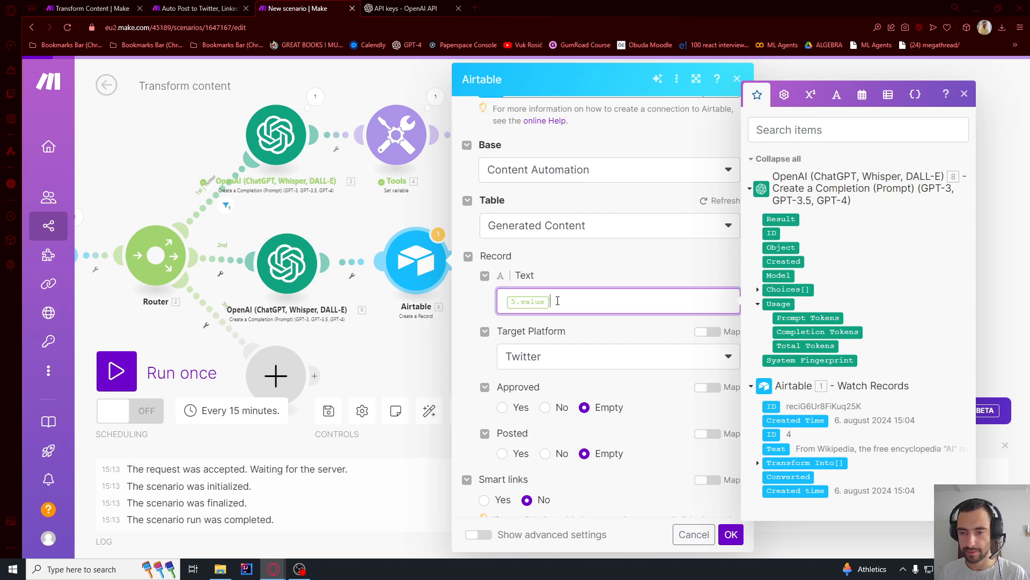
key("BackSpace")
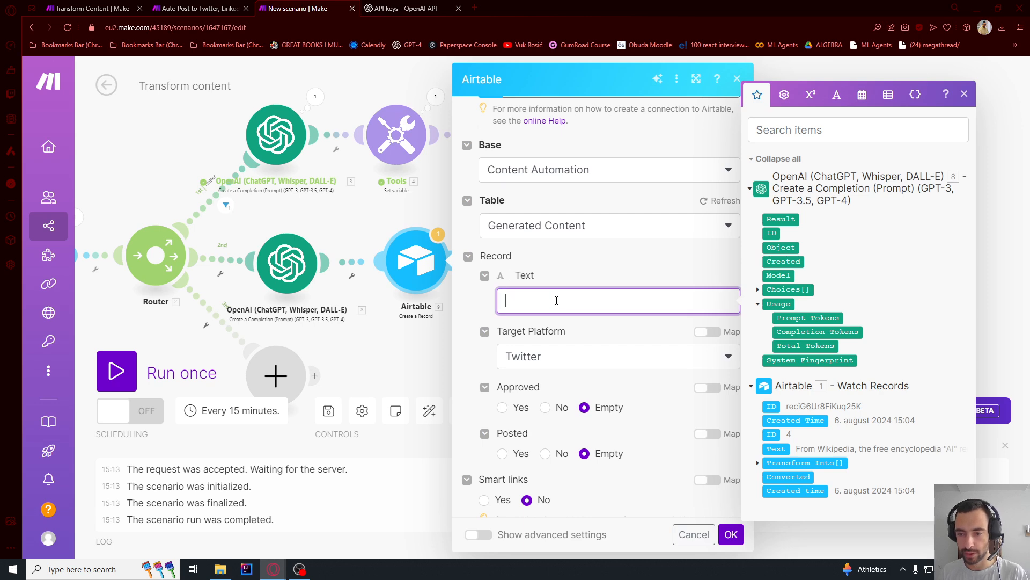
left_click(782, 219)
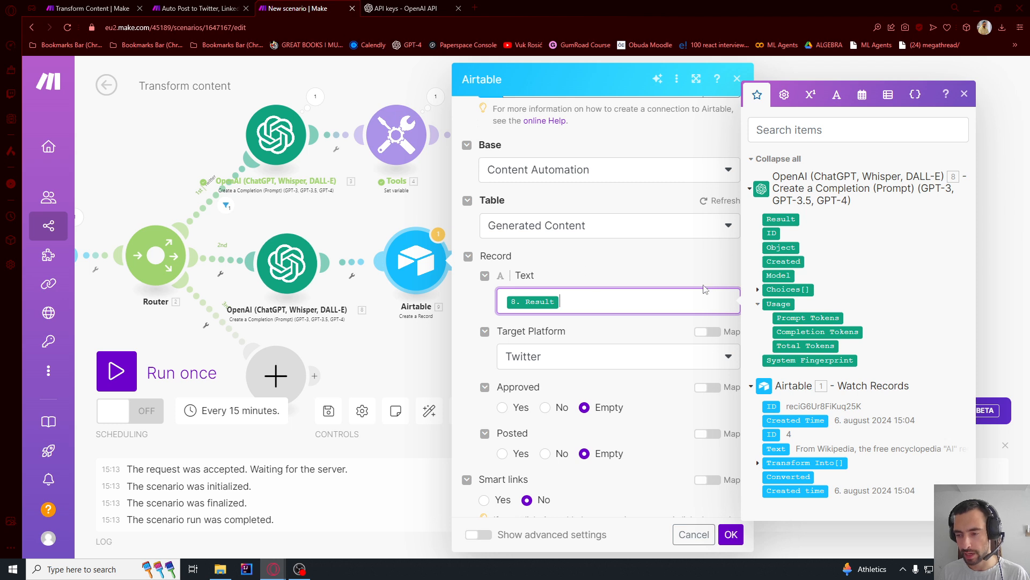
- Set the cloned record's Target Platform to LinkedIn and save the Airtable module
left_click(542, 356)
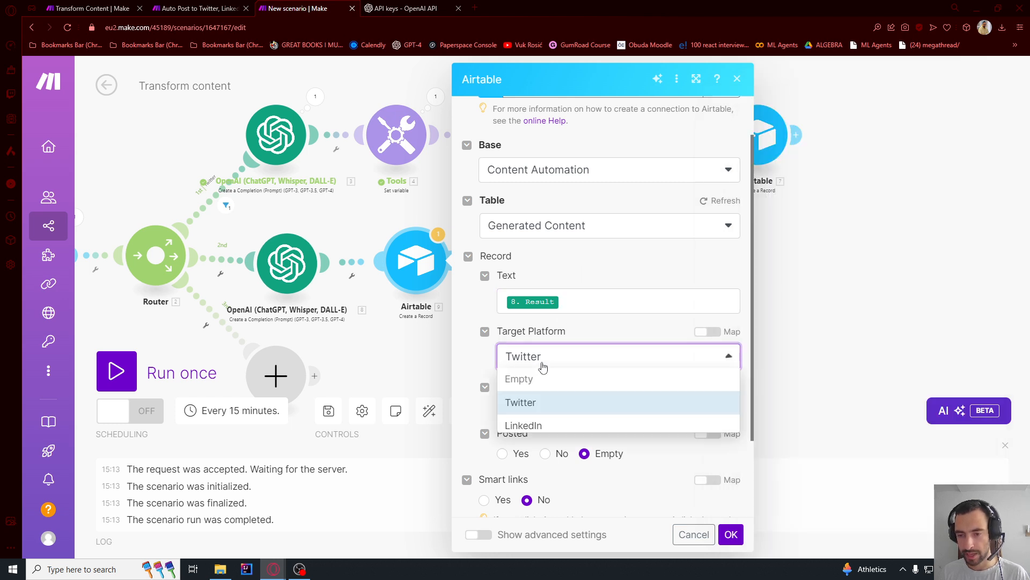
left_click(531, 424)
scroll(603, 348, "down", 2)
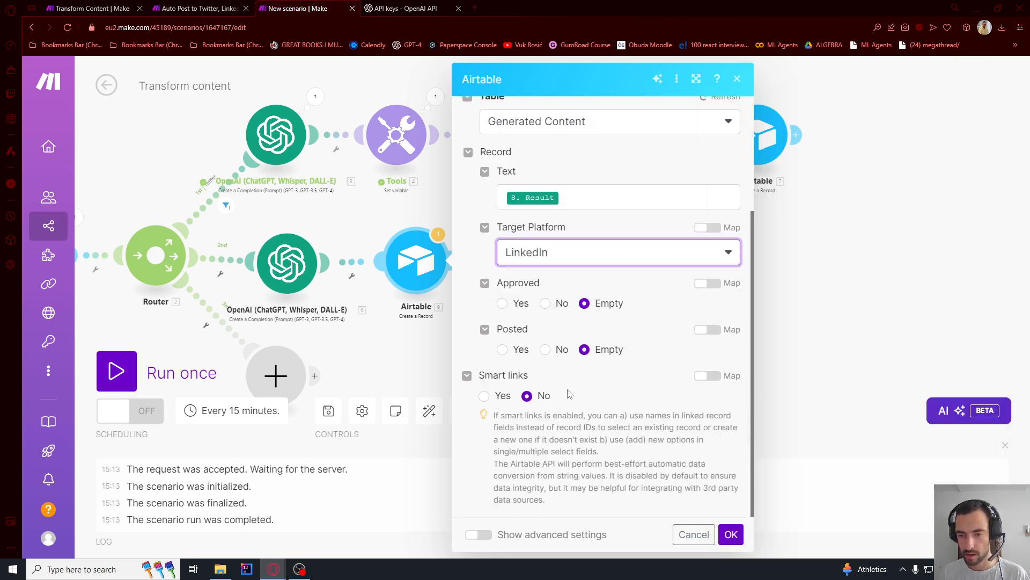
left_click(731, 533)
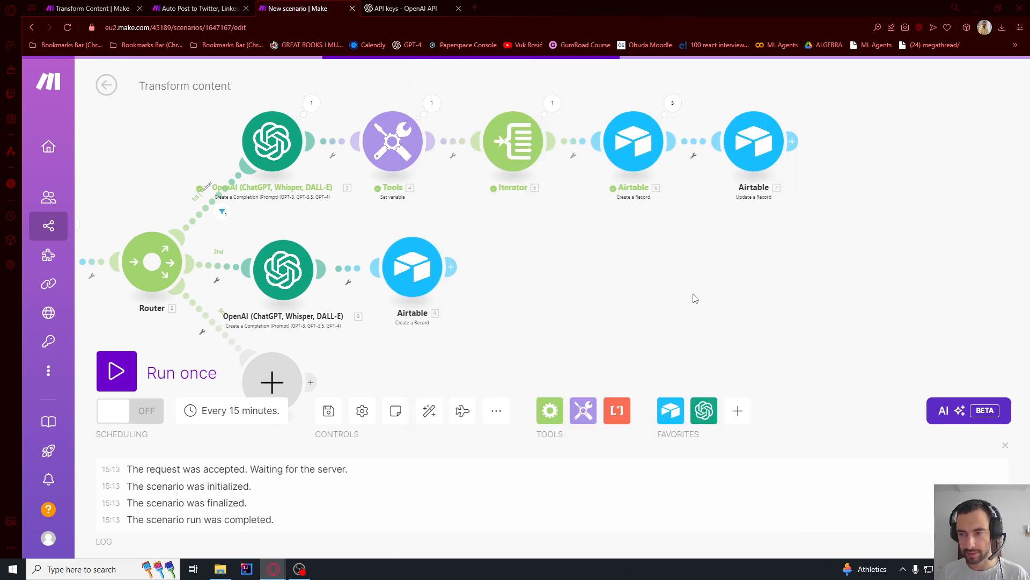
- Clone the Twitter branch's Airtable Update a Record module, attach the copy after the LinkedIn branch's Create a Record module, and open its settings
right_click(742, 147)
left_click(778, 246)
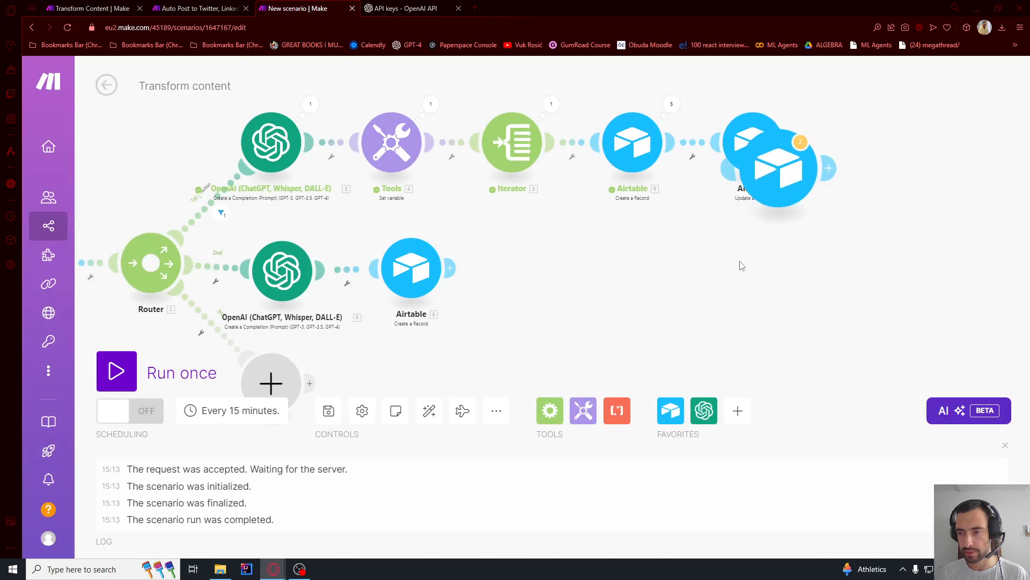
left_click(536, 270)
right_click(535, 270)
left_click(574, 275)
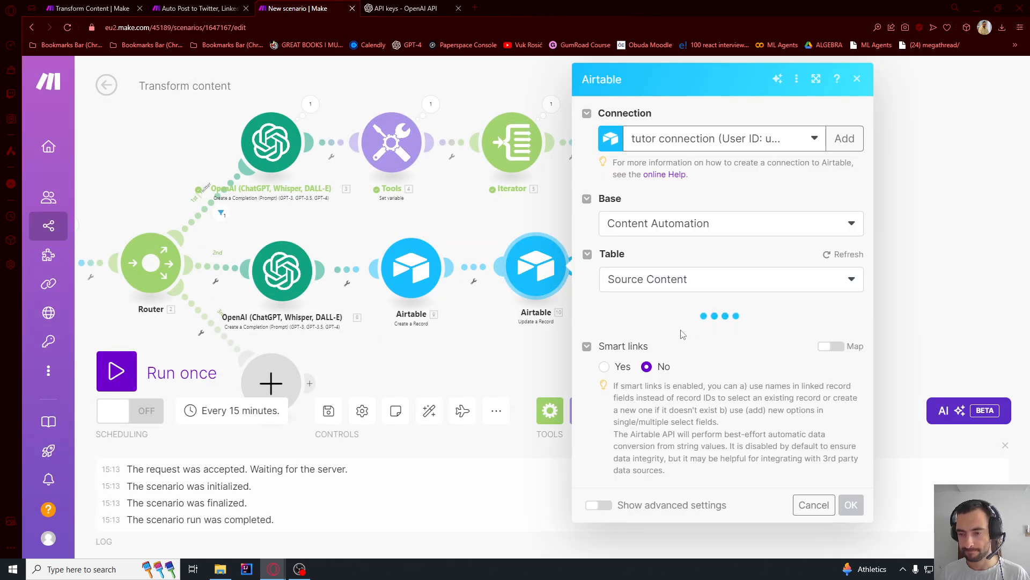
- Remap the cloned update module's Record ID to the Watch Records module's ID and save the module
scroll(628, 236, "down", 2)
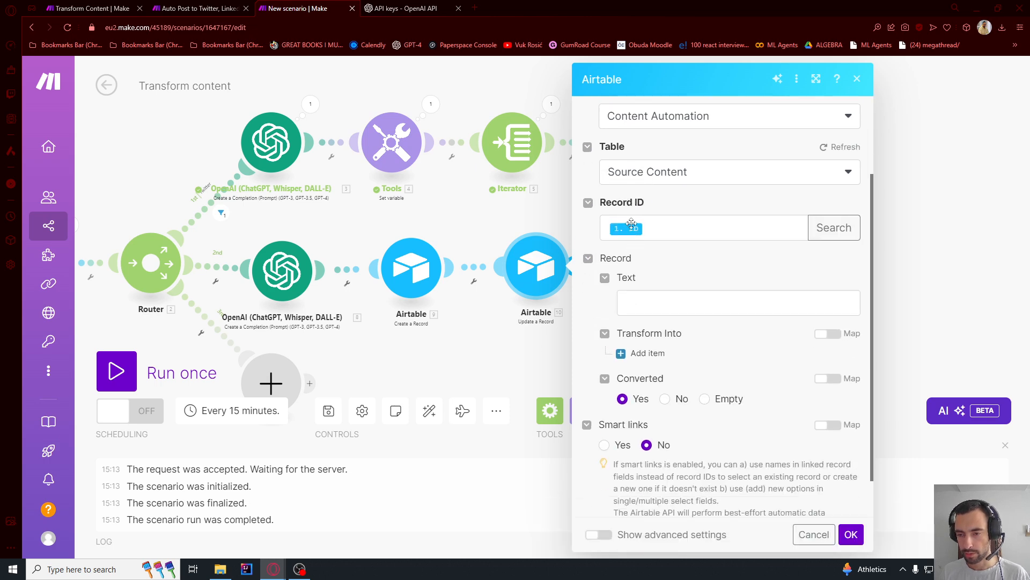
left_click(631, 229)
key("BackSpace")
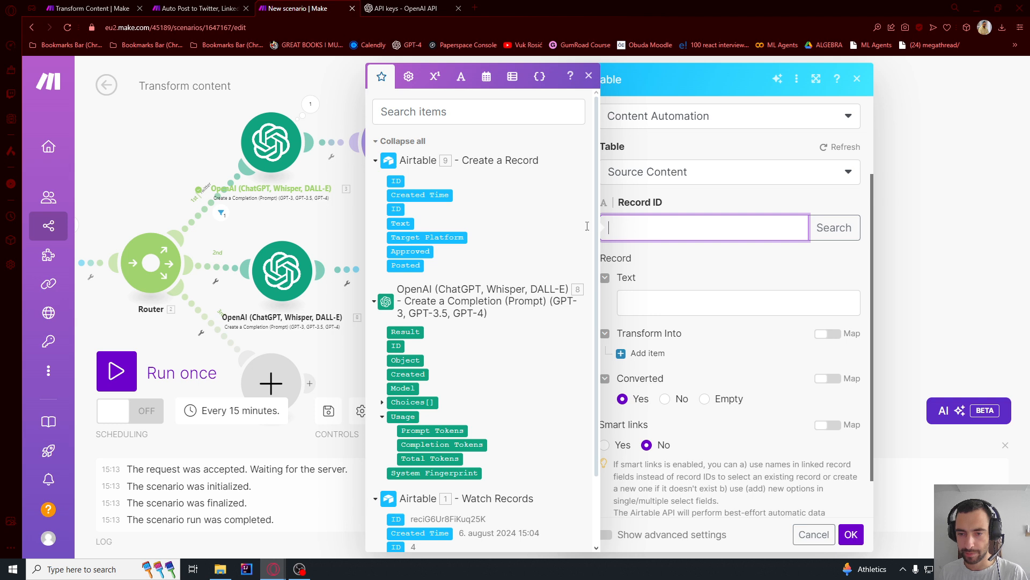
scroll(466, 278, "down", 2)
left_click_drag(397, 439, 629, 229)
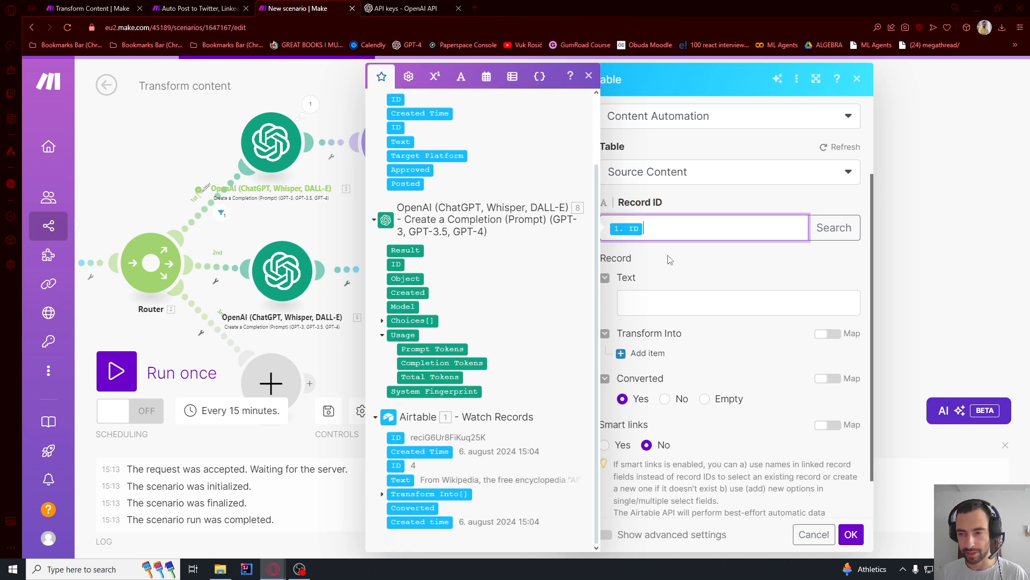
scroll(650, 301, "down", 1)
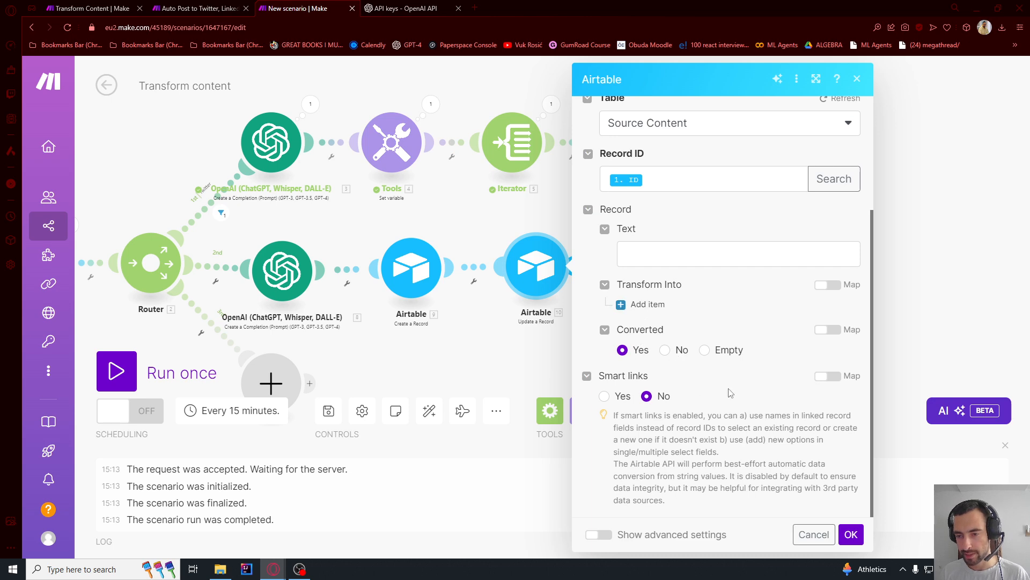
left_click(851, 534)
- Delete the router's empty placeholder module and attach a clone of the LinkedIn OpenAI module as the third route
left_click_drag(731, 276, 793, 203)
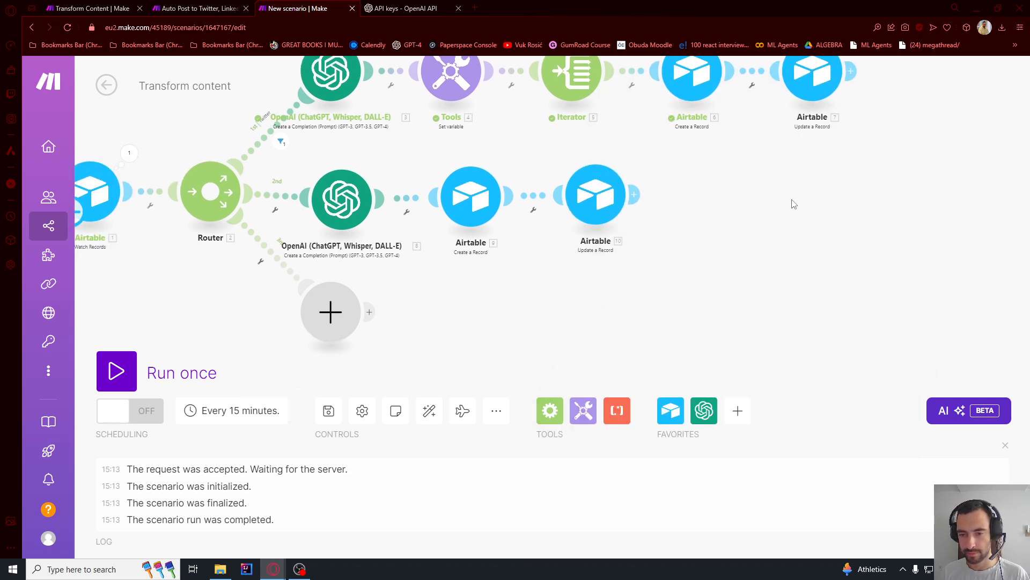
left_click_drag(707, 233, 750, 222)
right_click(384, 305)
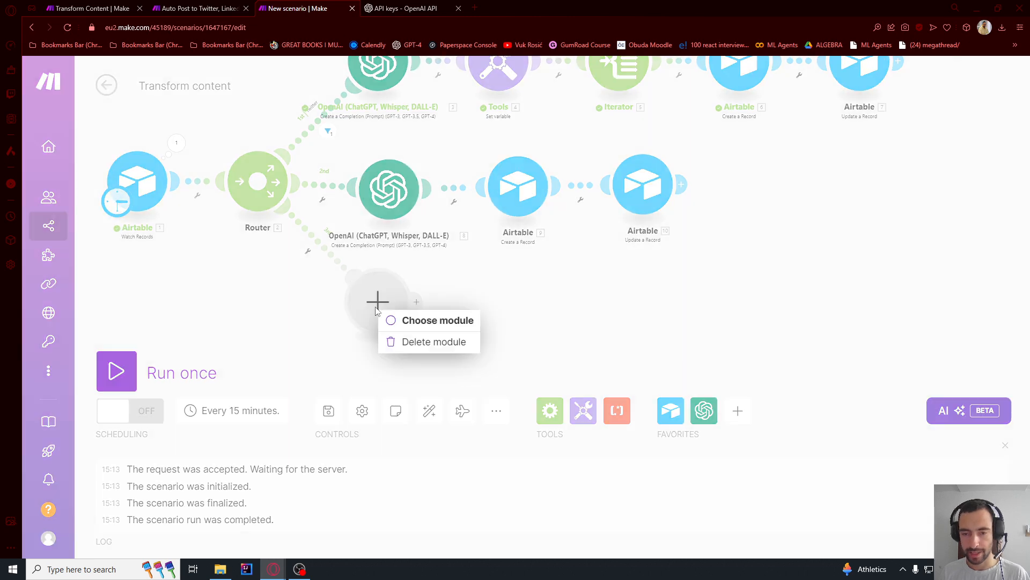
left_click(415, 342)
right_click(406, 200)
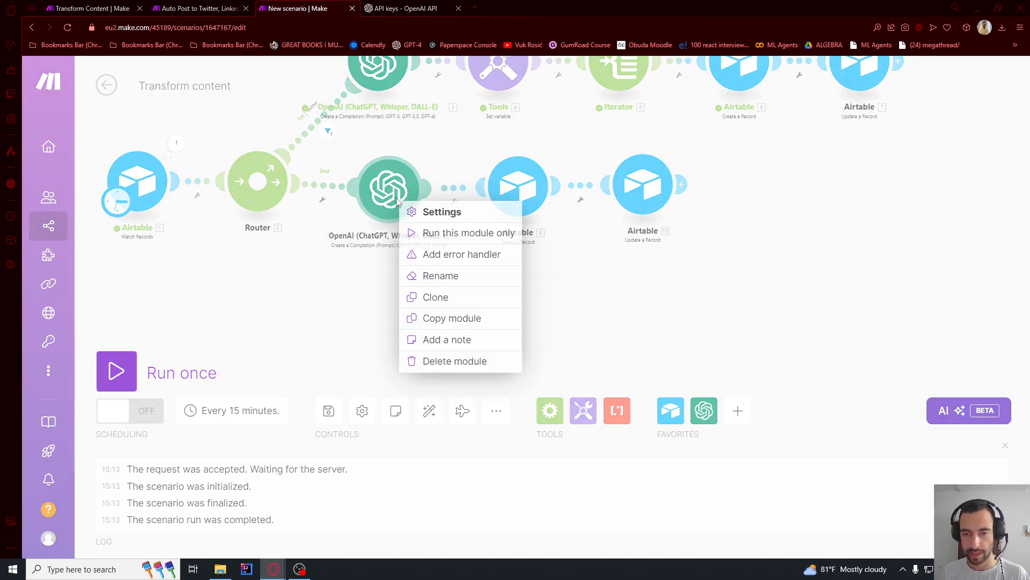
left_click(442, 295)
mouse_move(423, 224)
left_mouse_down()
mouse_move(385, 323)
mouse_move(369, 316)
left_mouse_up()
- Set the third route's OpenAI system message to "Convert this article to a Facebook post." and save the module
left_click(365, 312)
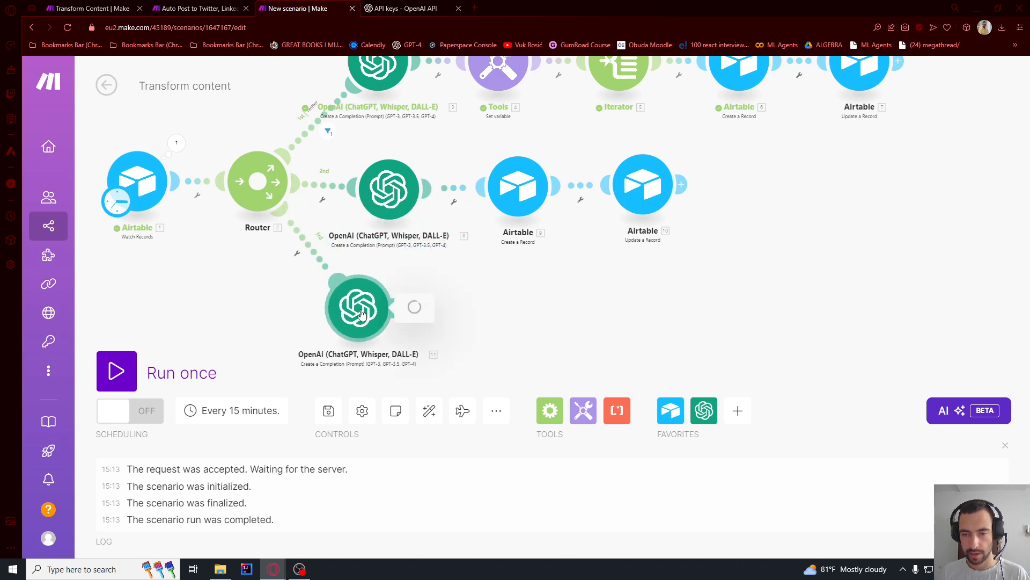
scroll(539, 321, "down", 5)
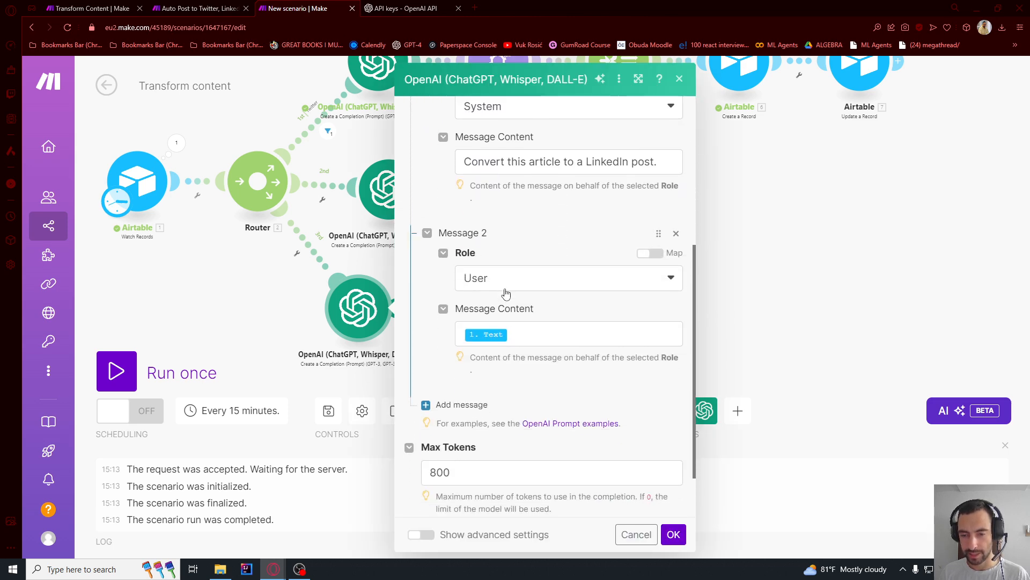
scroll(505, 292, "up", 2)
double_click(589, 270)
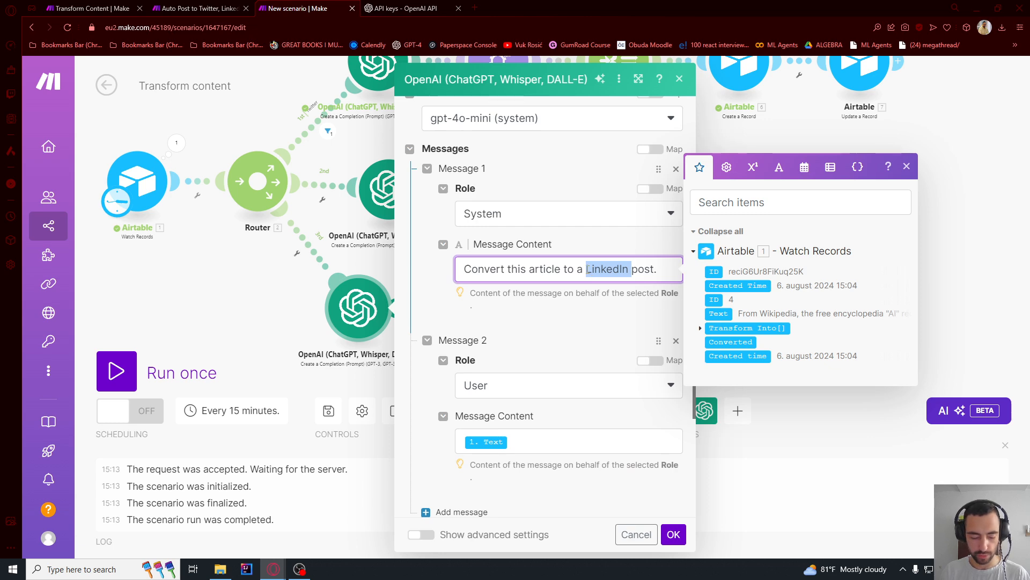
type("Faceboo")
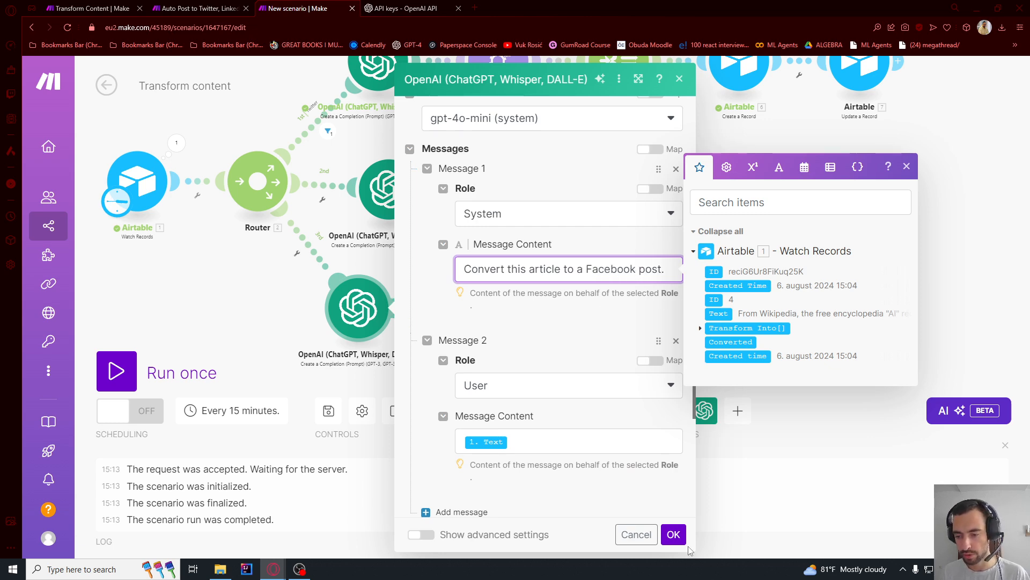
left_click(673, 534)
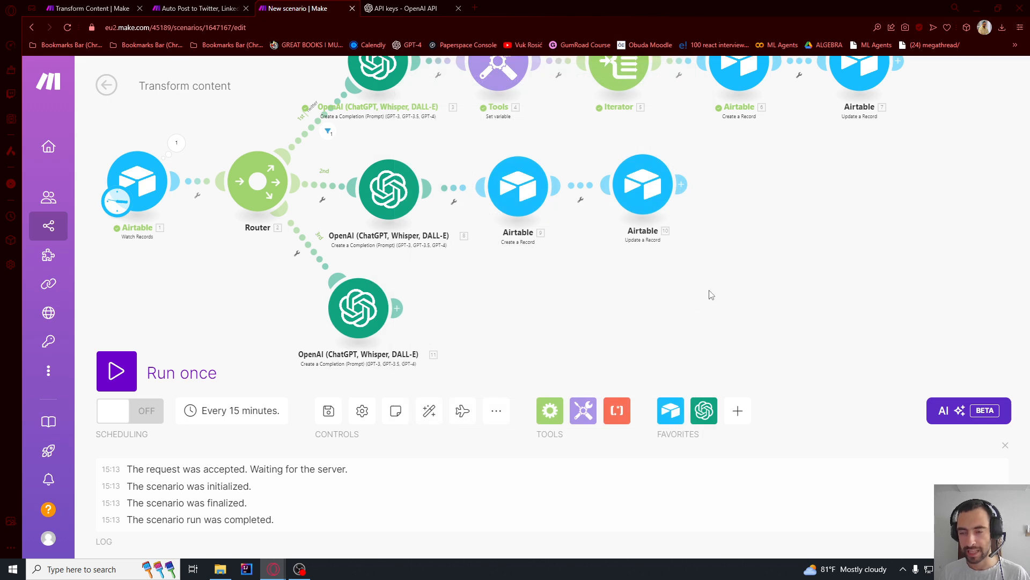
- Copy the LinkedIn branch's two Airtable modules together and attach the copies after the third route's OpenAI module
left_click_drag(711, 295, 485, 152)
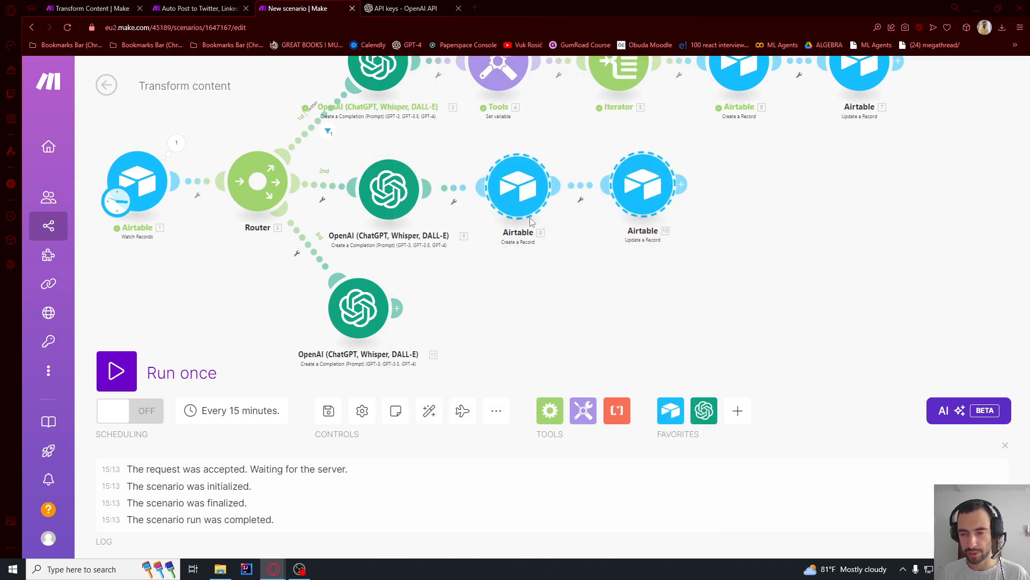
key("ctrl+v")
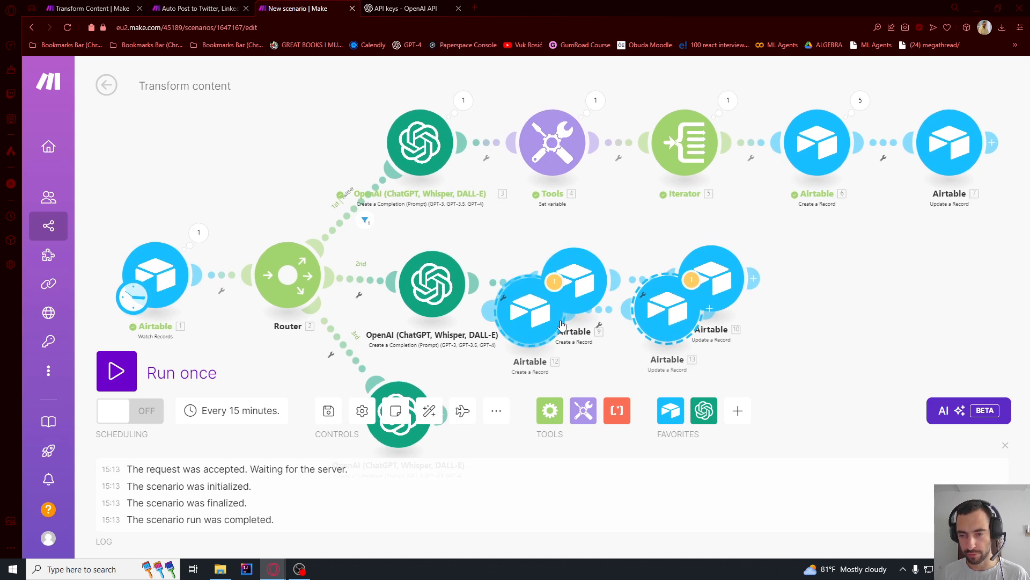
left_click_drag(534, 328, 523, 418)
left_click_drag(743, 375, 703, 267)
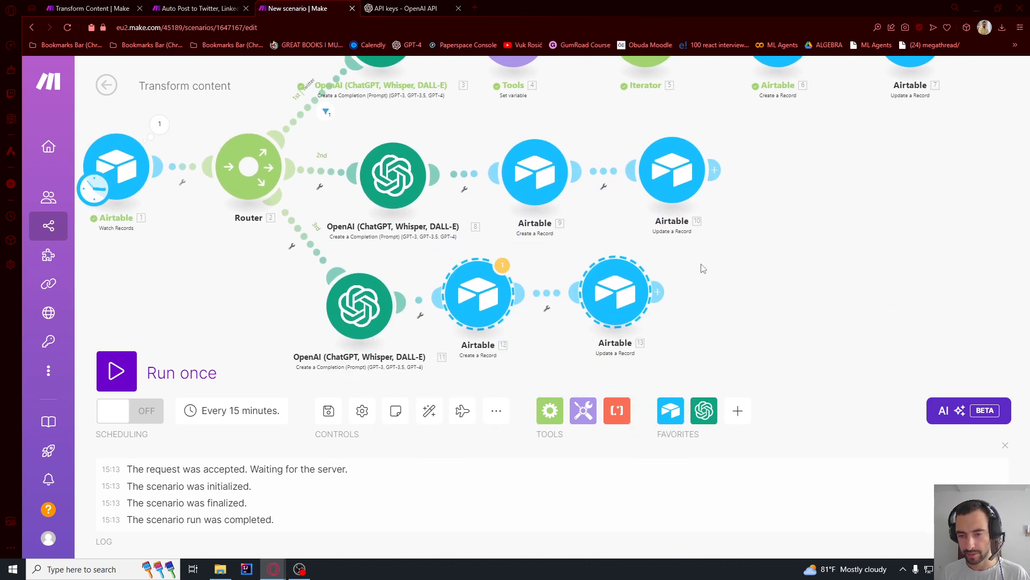
left_click(721, 296)
- Replace the copied Create a Record module's Text mapping with the third route's OpenAI Result and save the module
left_click(470, 305)
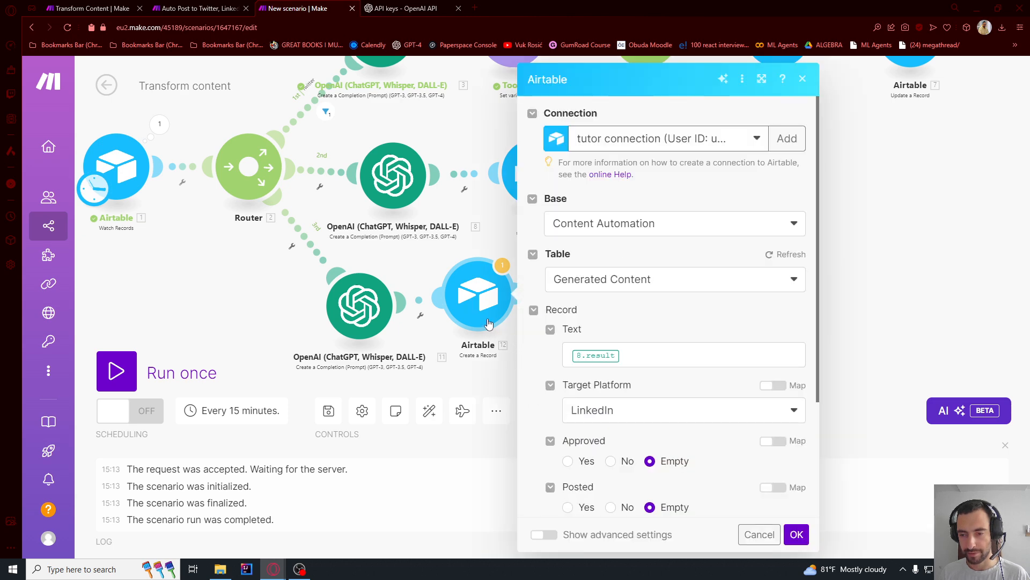
left_click(637, 353)
key("BackSpace")
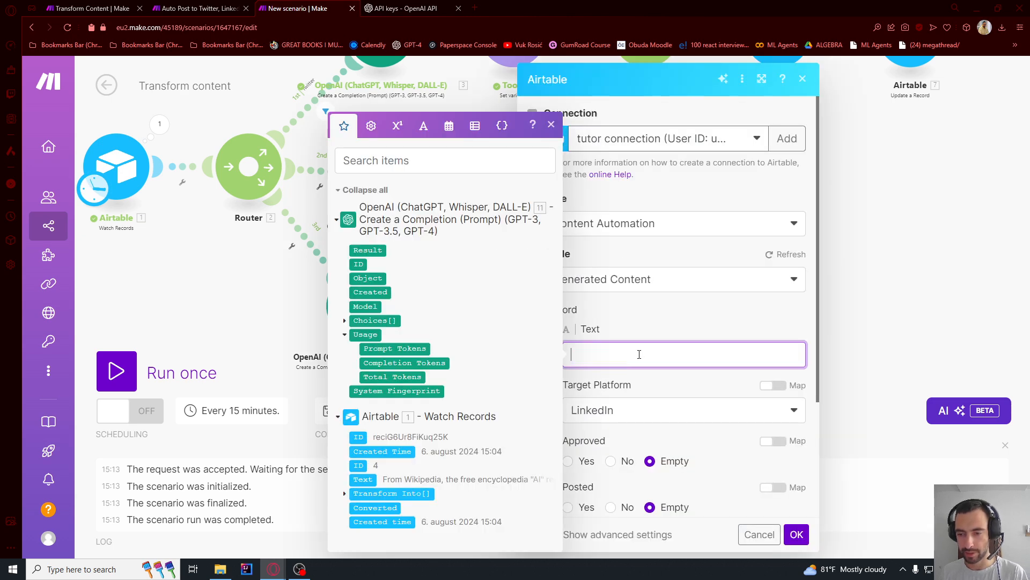
left_click(382, 250)
scroll(622, 336, "down", 3)
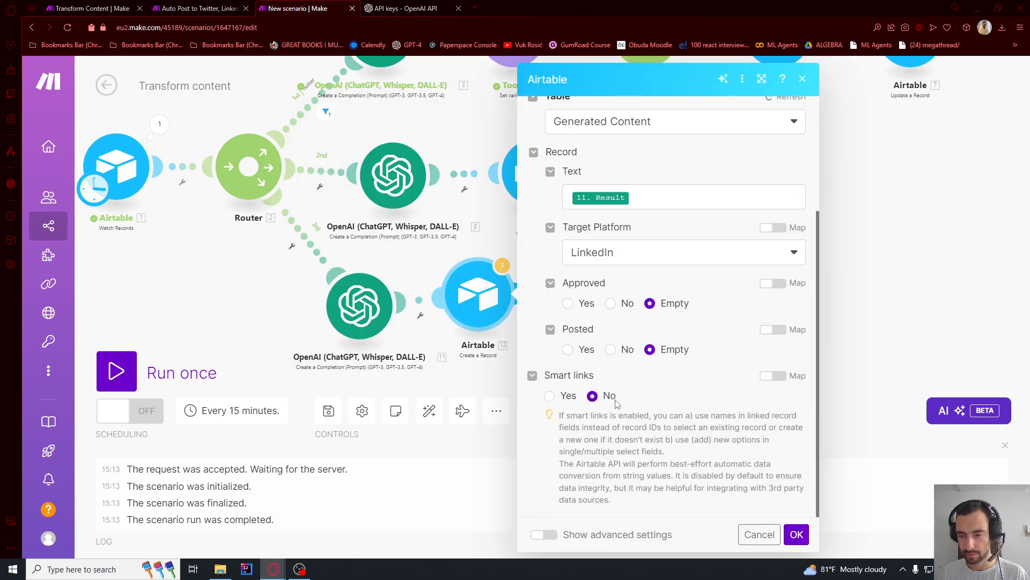
left_click(796, 534)
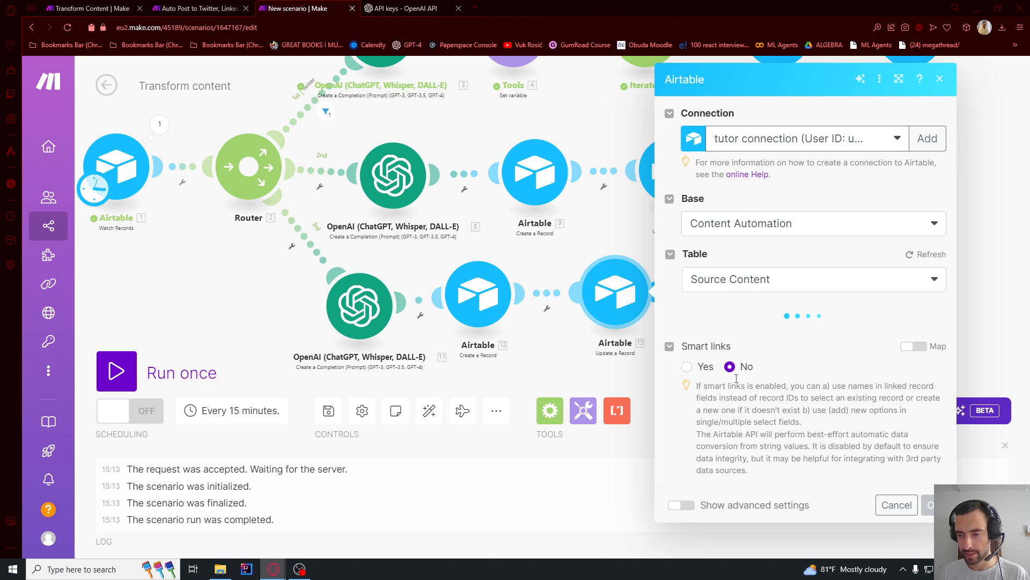
- Save the scenario and auto-align all of its modules
left_click(258, 320)
scroll(257, 320, "down", 5)
left_click_drag(566, 287, 612, 266)
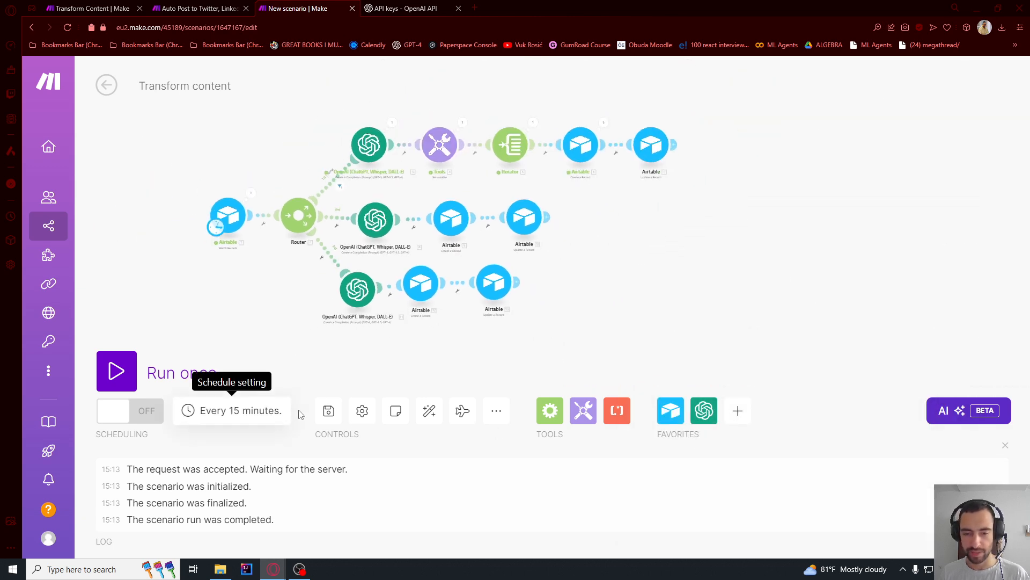
left_click(428, 411)
scroll(771, 272, "down", 4)
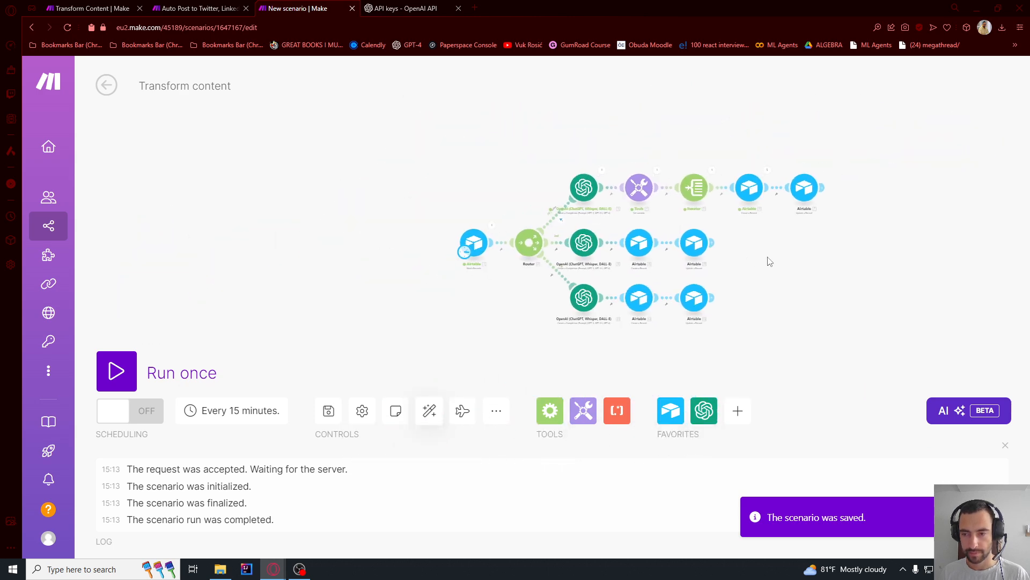
- Copy the selected Wikipedia Artificial intelligence article text and paste it into the Text field of Airtable's Add new form
key("alt+Tab")
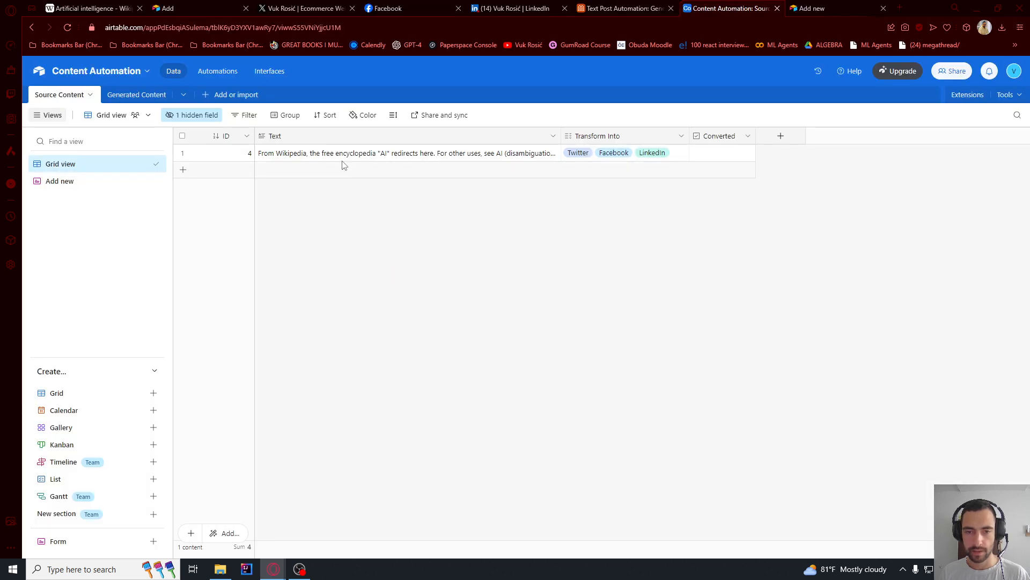
key("ctrl+1")
right_click(311, 189)
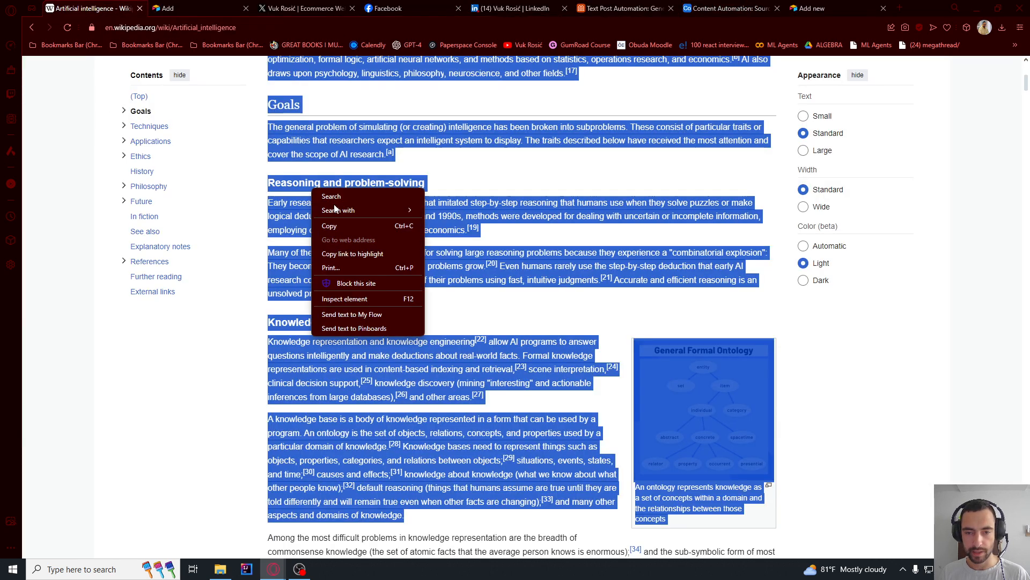
left_click(330, 226)
key("ctrl+9")
left_click(450, 175)
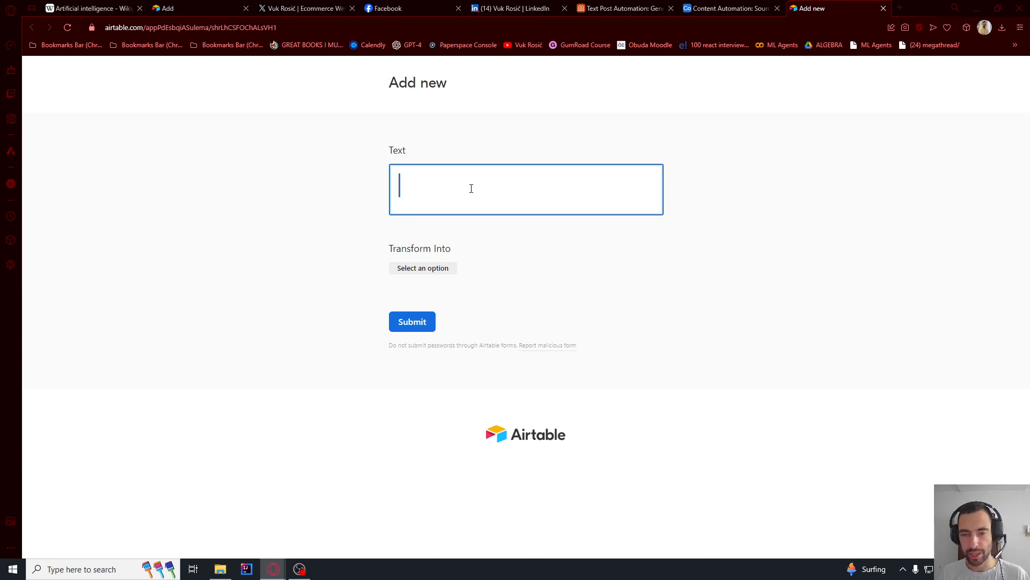
key("ctrl+v")
- Choose Twitter, Facebook and LinkedIn under Transform Into and submit the form
scroll(703, 268, "down", 20)
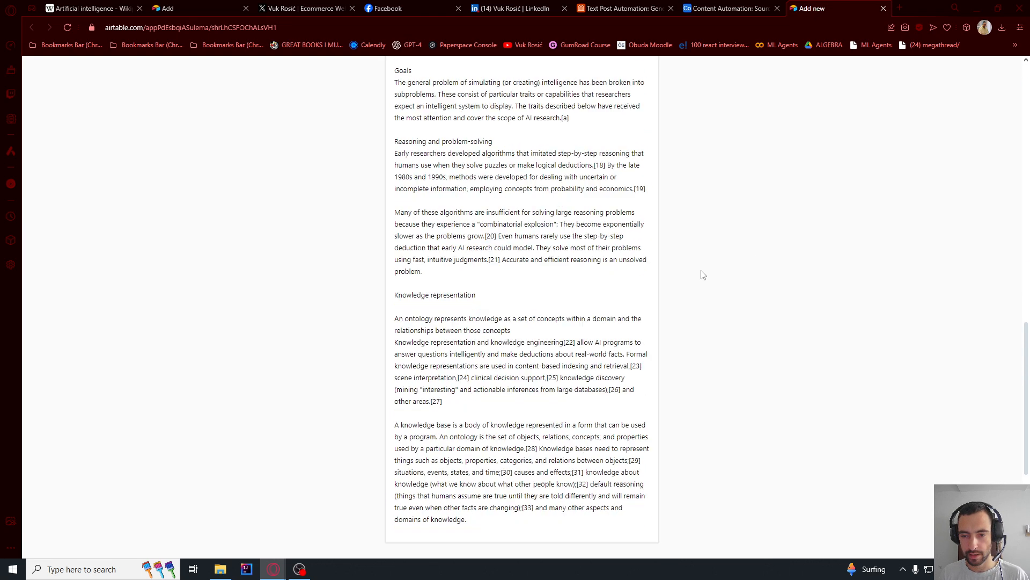
left_click(394, 348)
left_click(402, 369)
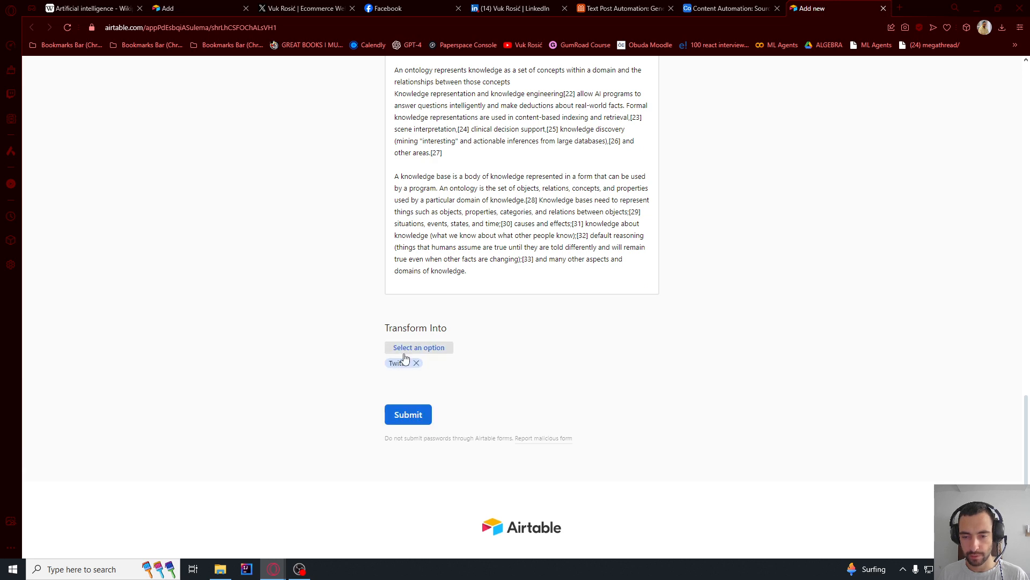
left_click(407, 348)
left_click(408, 369)
left_click(414, 348)
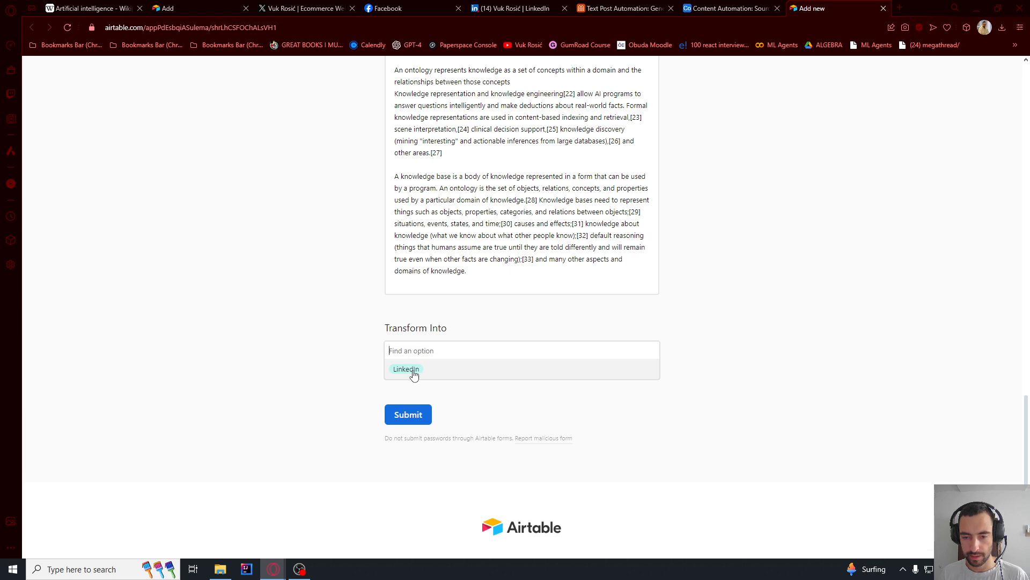
left_click(409, 370)
left_click(412, 419)
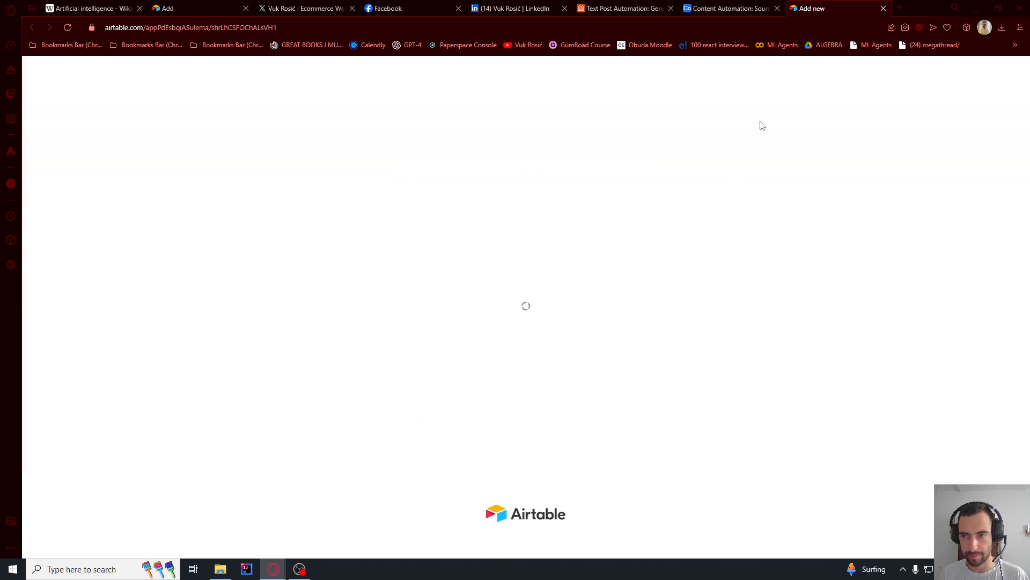
- Run the Transform content scenario once in Make and switch to Airtable's Generated Content table
left_click(731, 8)
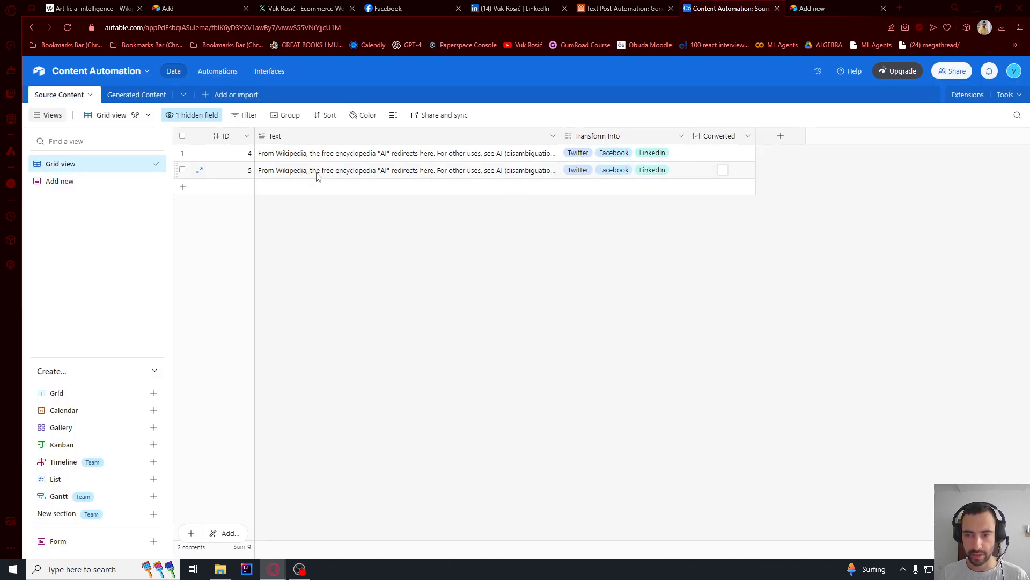
key("alt+Tab")
key("alt+Tab")
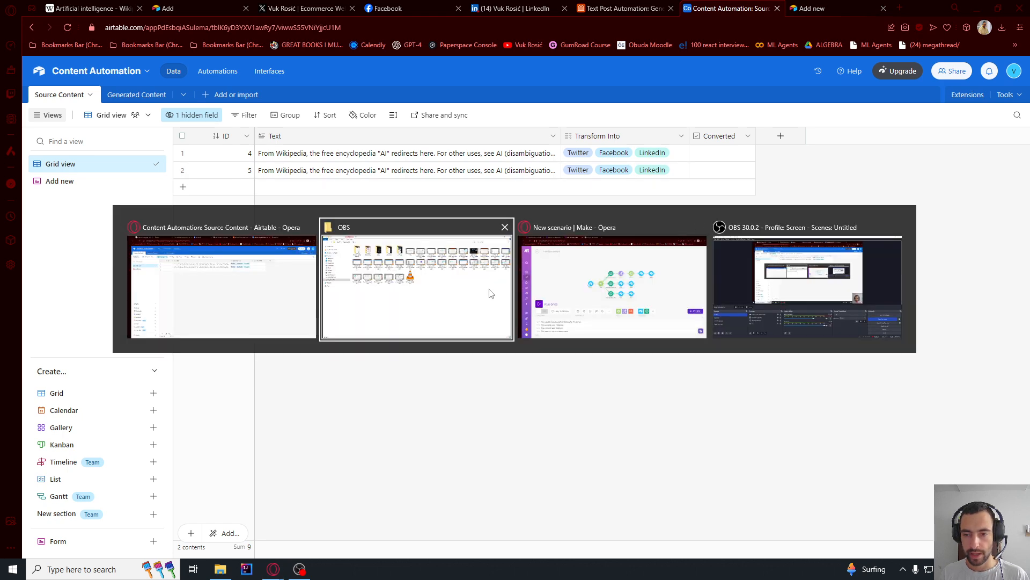
left_click_drag(337, 236, 332, 202)
scroll(214, 278, "up", 4)
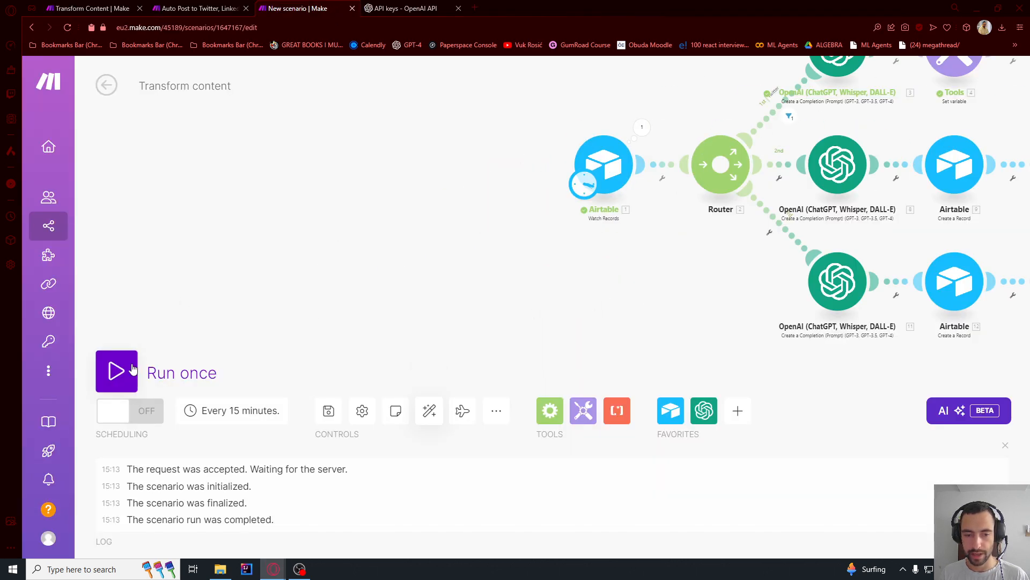
left_click(129, 370)
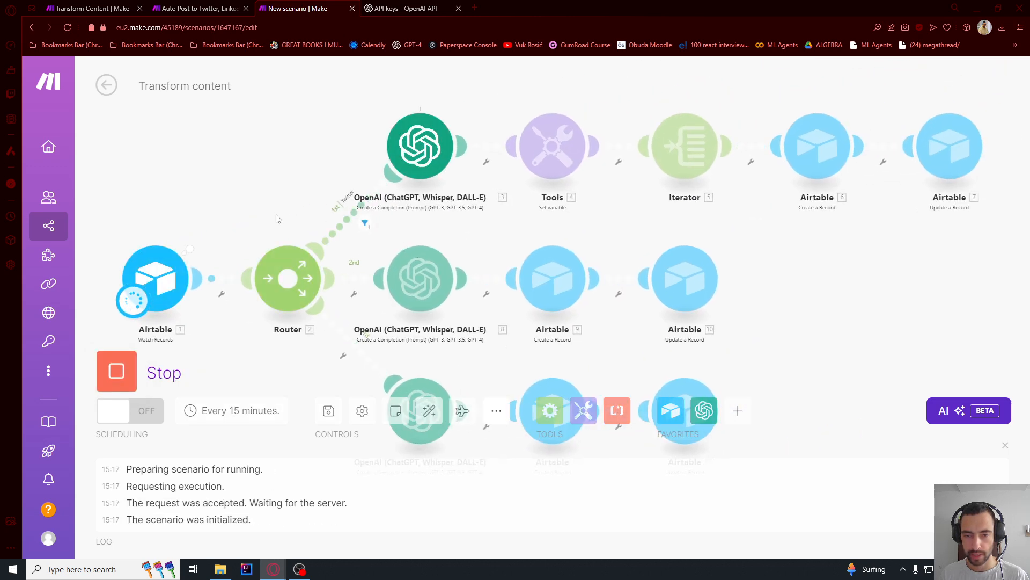
key("alt+Tab")
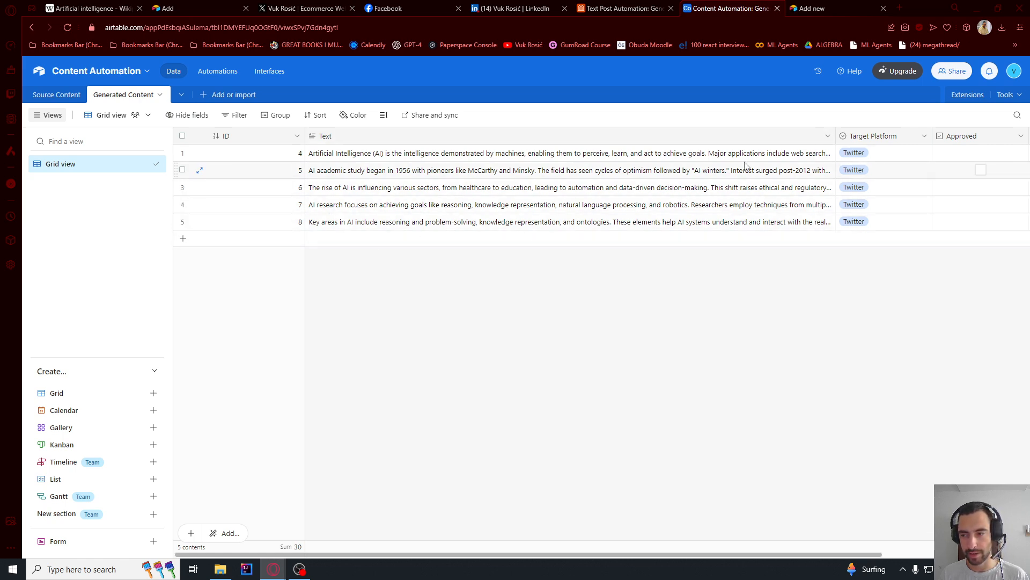
- Follow the scenario run in Make and check the records arriving in Airtable's Generated Content table
key("alt+Tab")
key("alt+Tab")
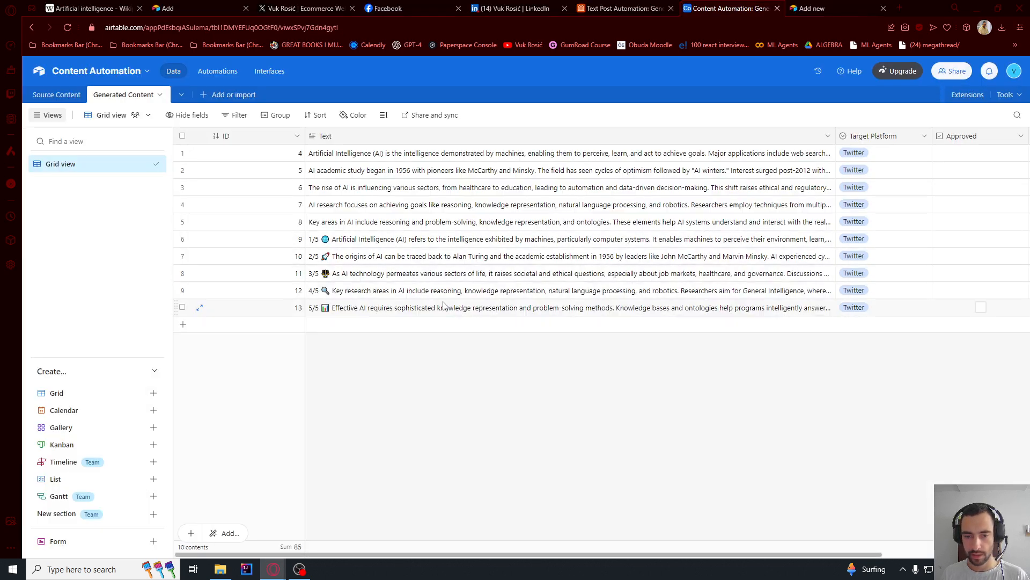
key("alt+Tab")
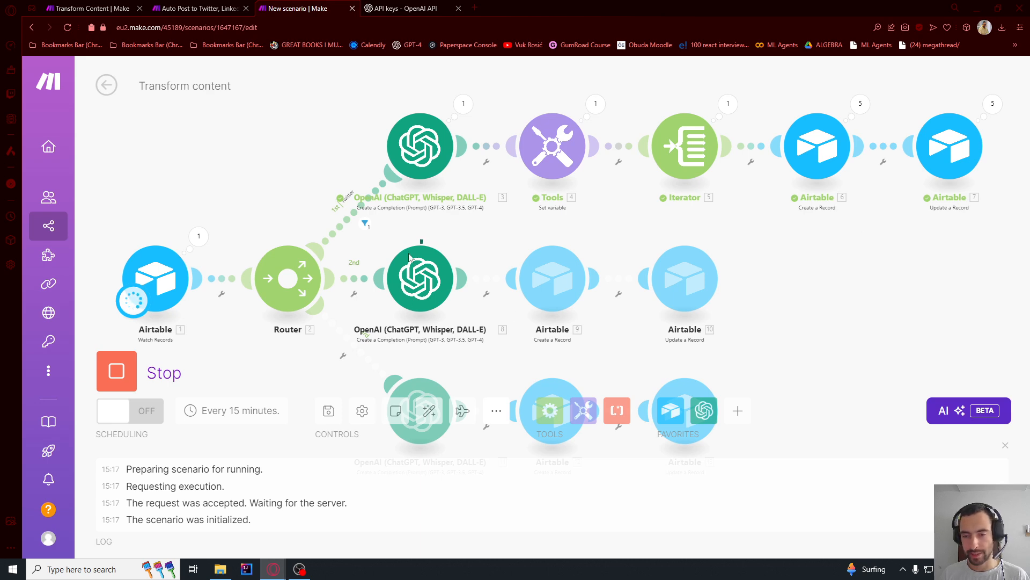
key("alt+Tab")
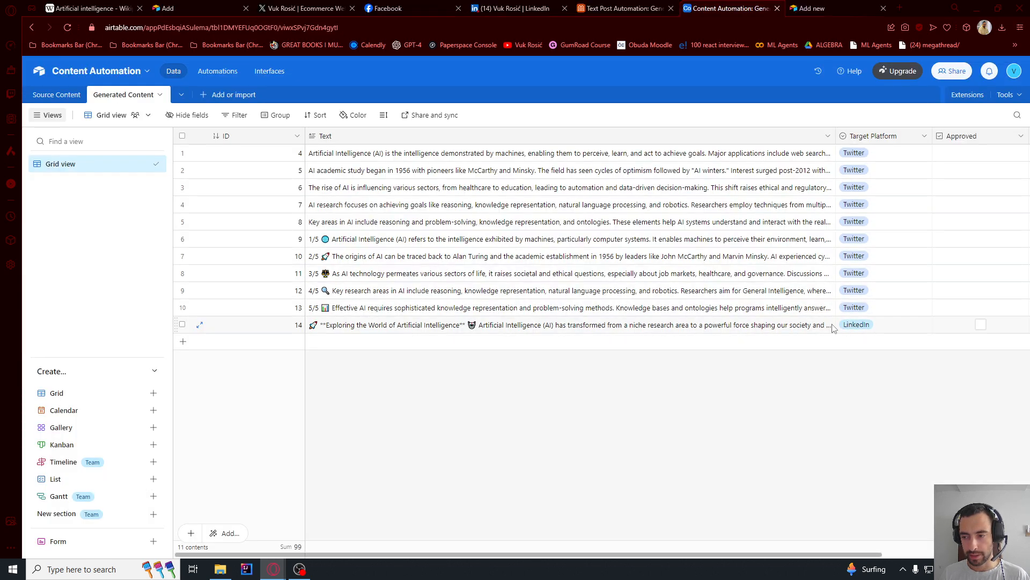
key("alt+Tab")
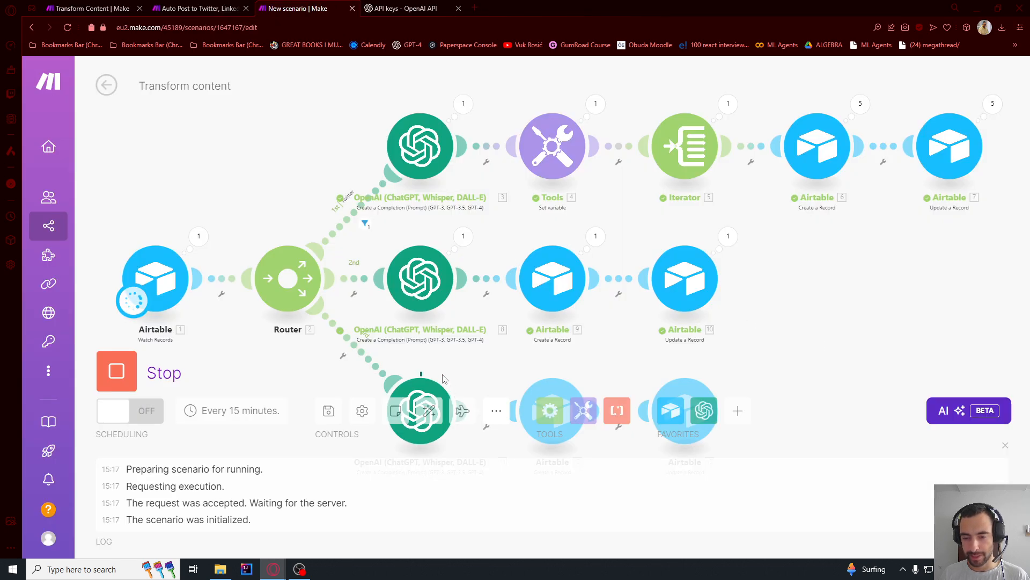
key("alt+Tab")
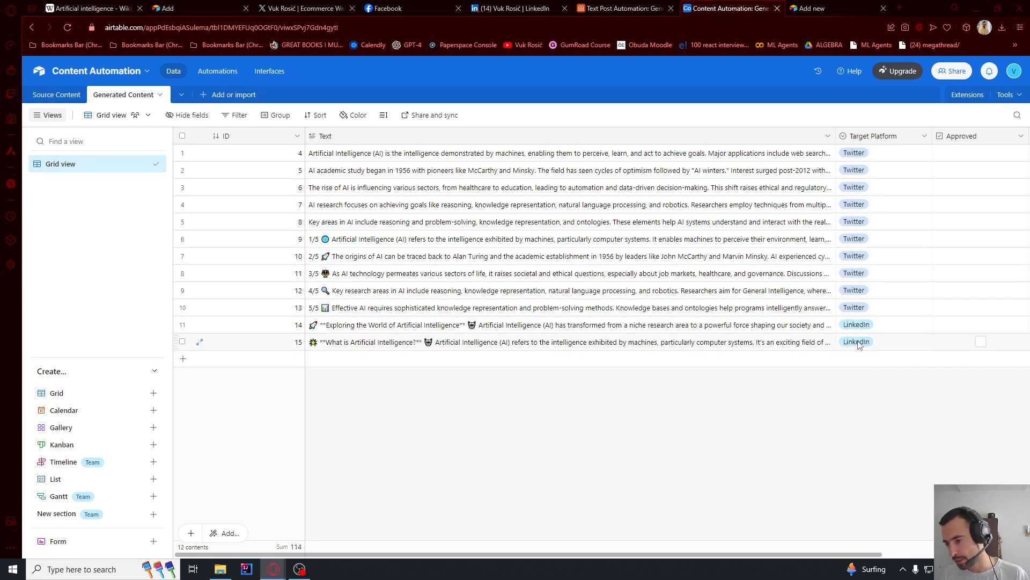
- Change the Target Platform of record 15 in the Generated Content table to Facebook
left_click(854, 344)
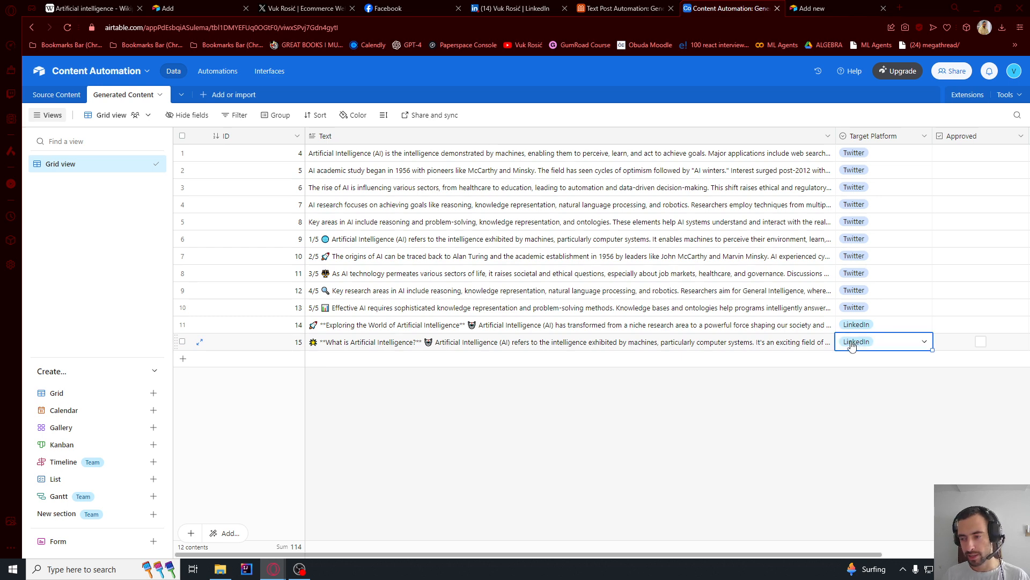
left_click(855, 343)
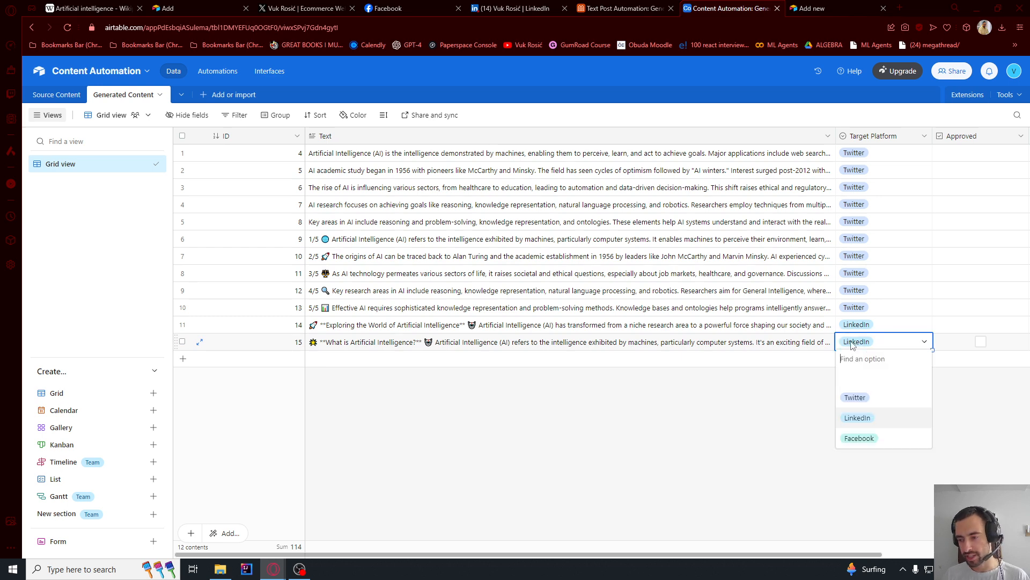
left_click(858, 437)
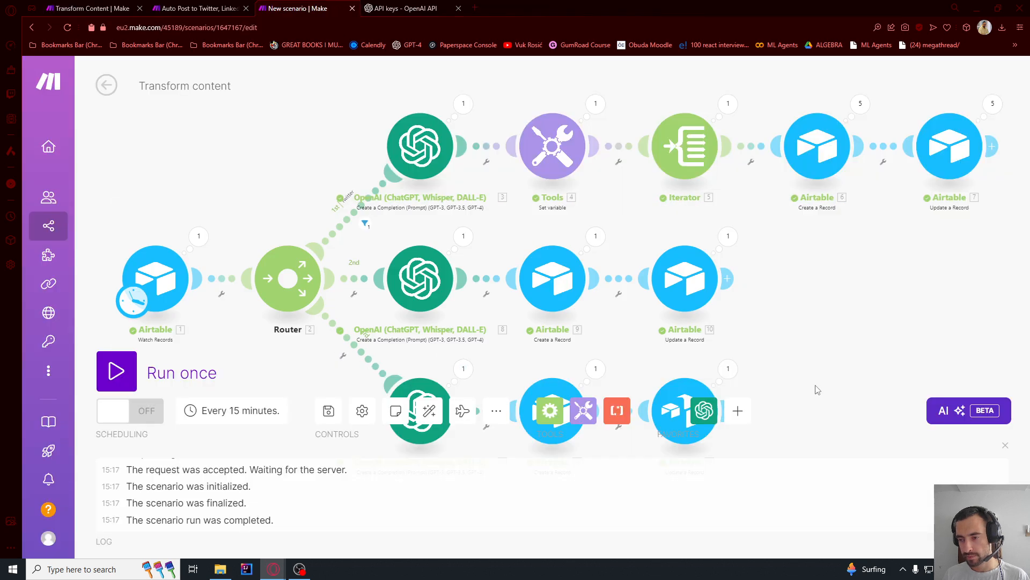
- In Make, review the third branch's Update a Record settings and set Target Platform to Facebook in its Airtable Create a Record module
left_click_drag(815, 385, 720, 235)
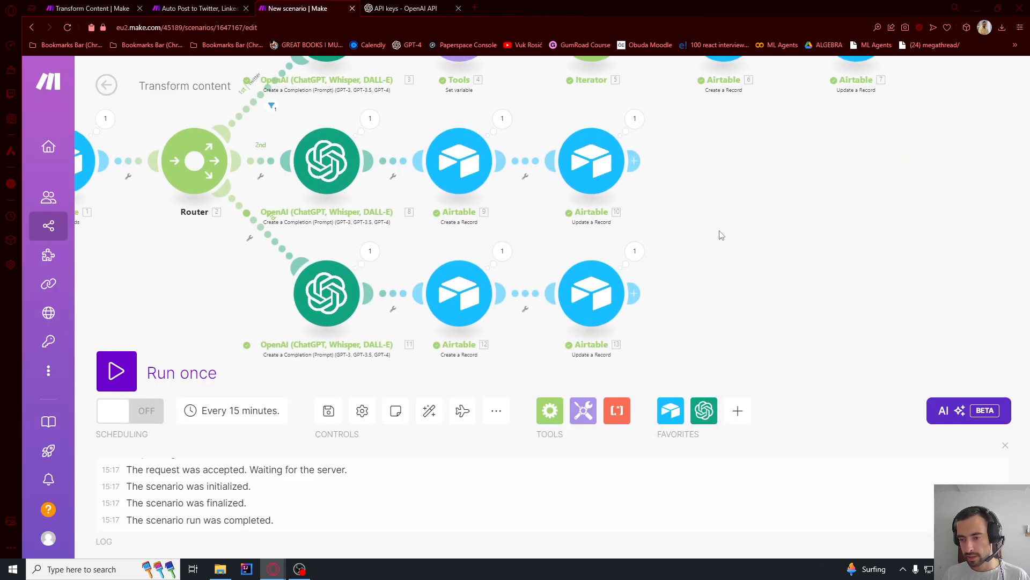
left_click(582, 301)
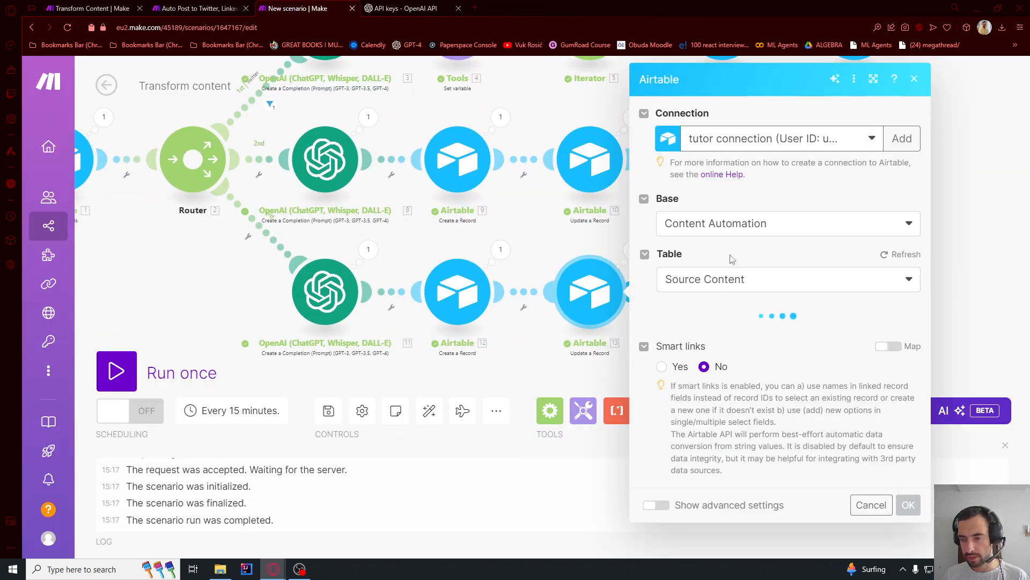
scroll(721, 367, "down", 3)
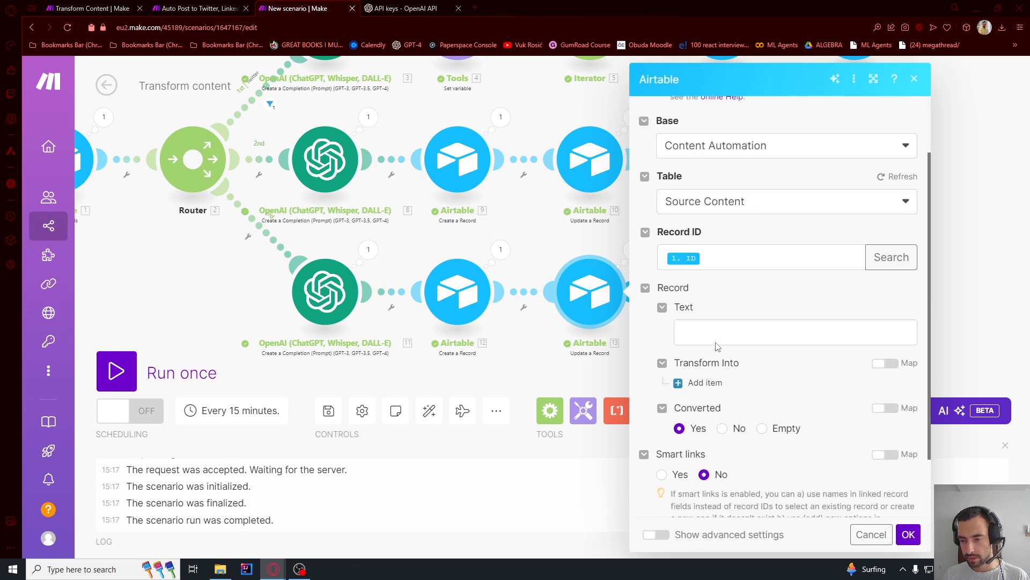
scroll(701, 311, "up", 3)
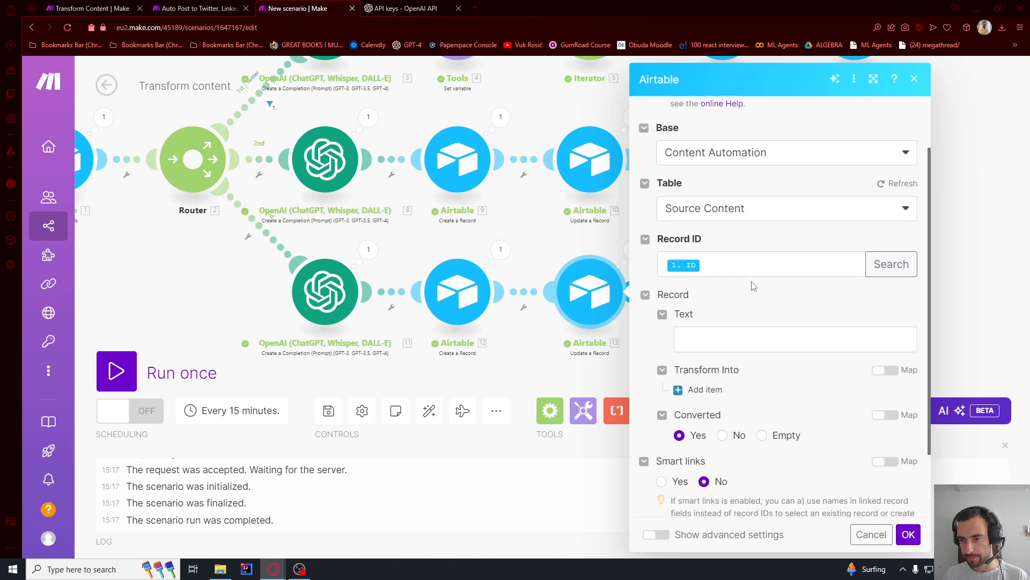
scroll(747, 288, "down", 3)
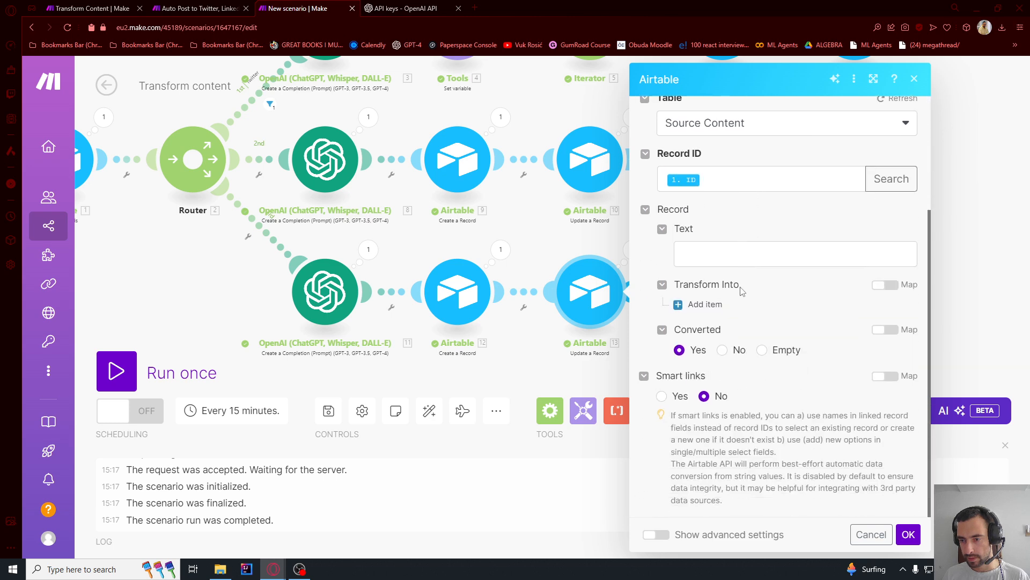
left_click(459, 304)
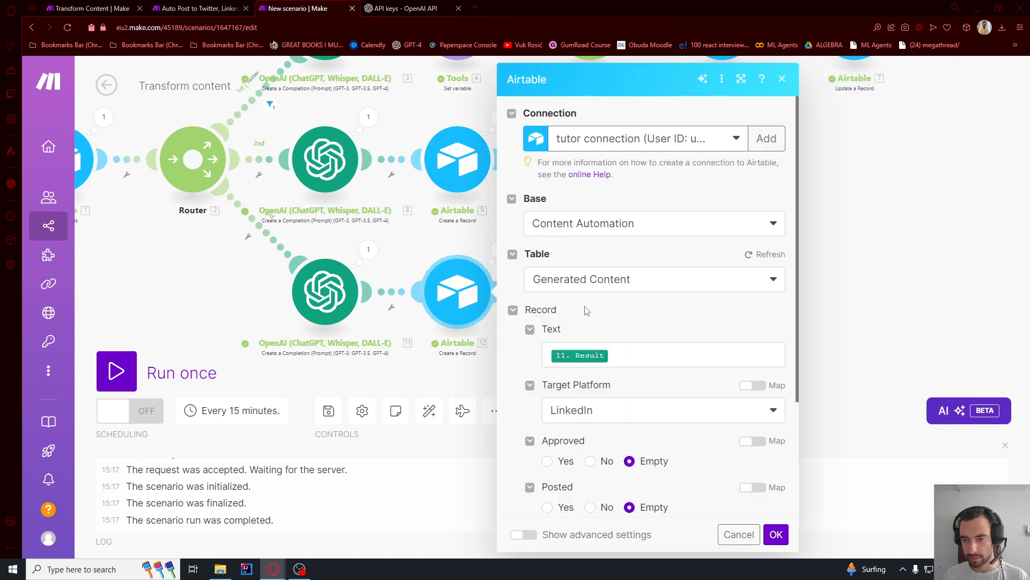
scroll(607, 322, "down", 1)
left_click(594, 255)
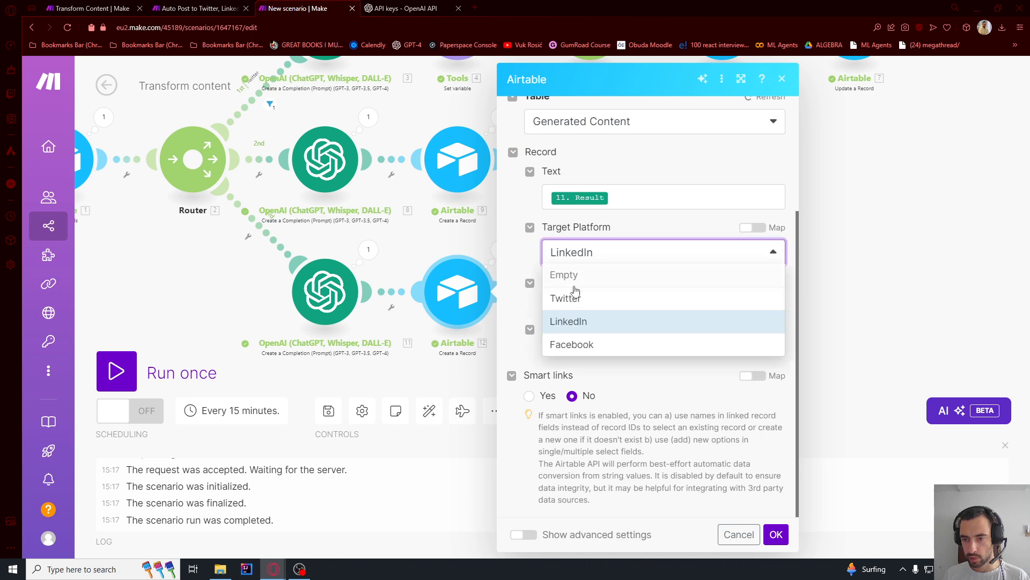
left_click(568, 345)
left_click(775, 535)
scroll(732, 248, "down", 3)
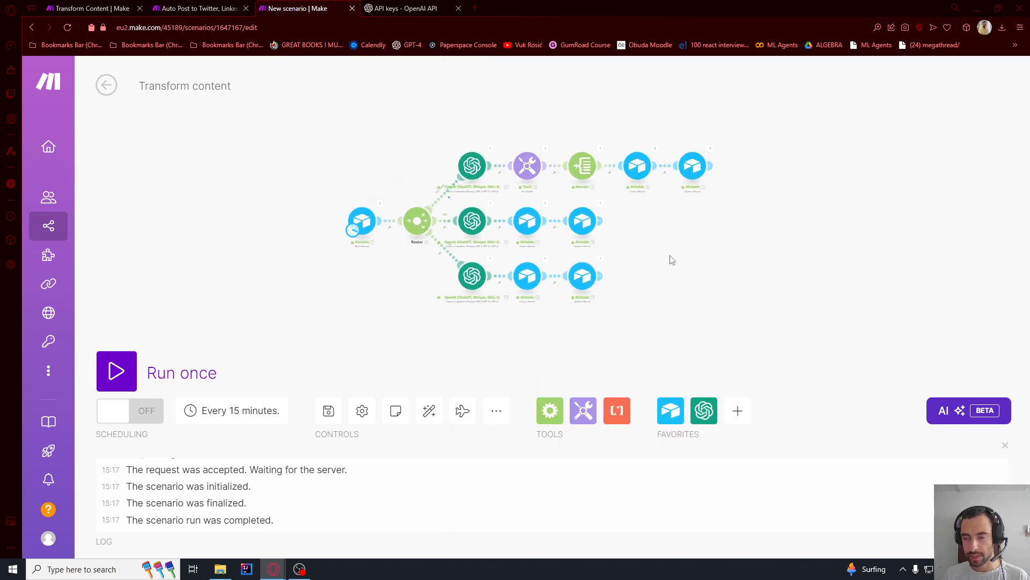
scroll(671, 258, "up", 2)
left_click_drag(716, 274, 736, 279)
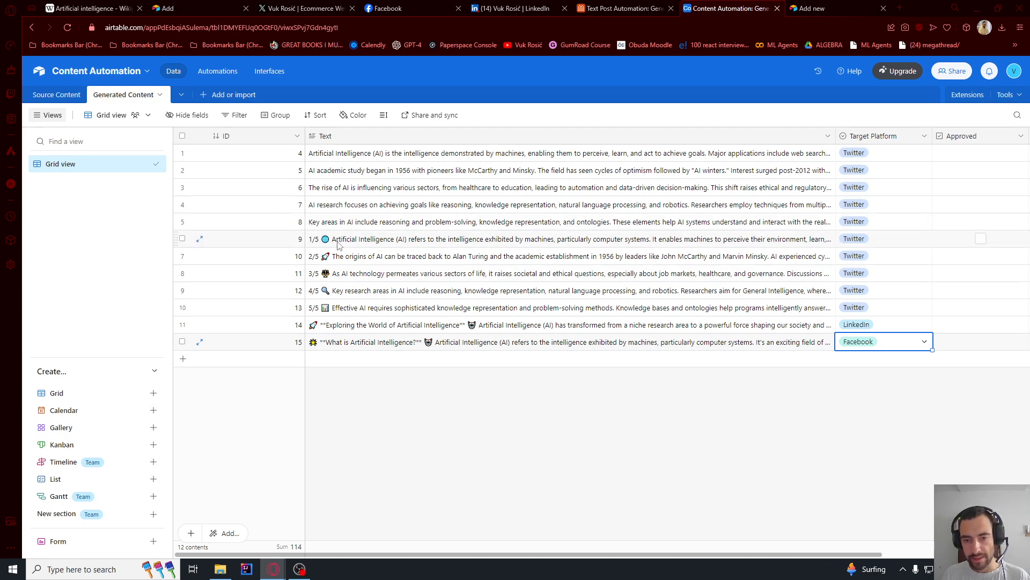
- Read the numbered tweet texts of records 9 and 13 in Airtable's Generated Content table
left_click(316, 245)
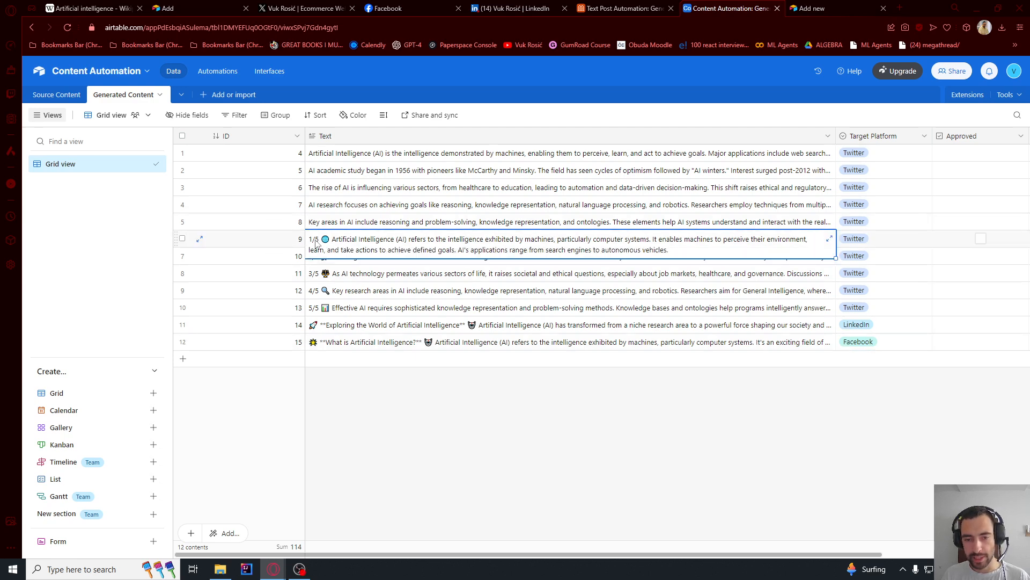
double_click(316, 245)
triple_click(315, 242)
left_click(352, 329)
left_click(348, 314)
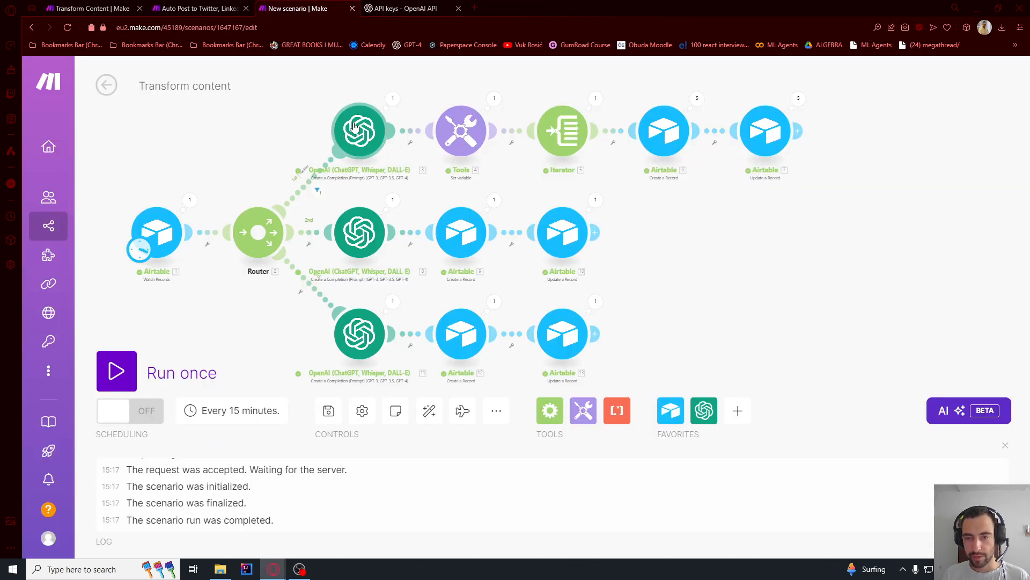
- Try adding "Don't say 1/5" to the system message of the Twitter branch's OpenAI module in Make
left_click(359, 130)
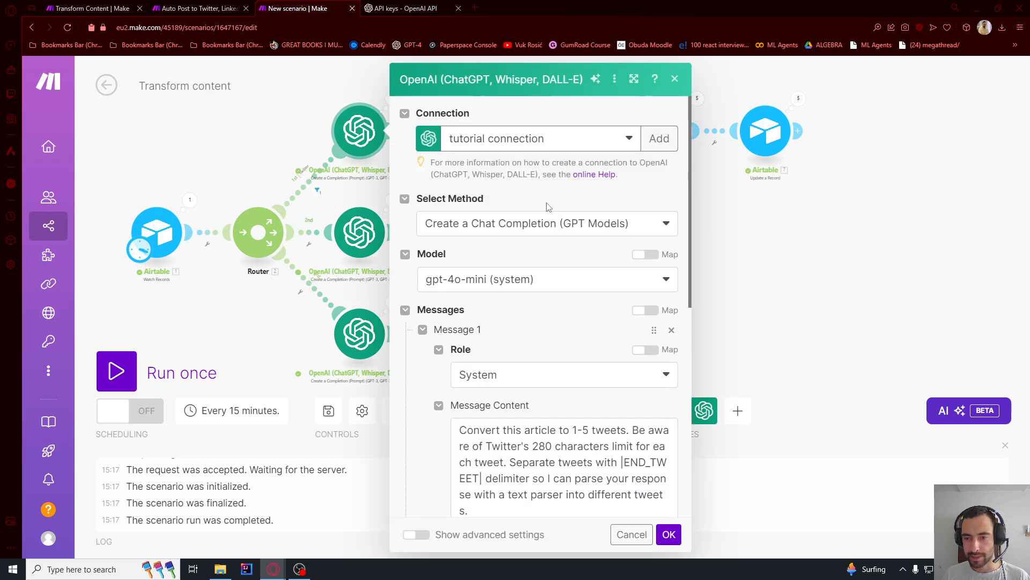
scroll(547, 207, "down", 5)
left_click(514, 241)
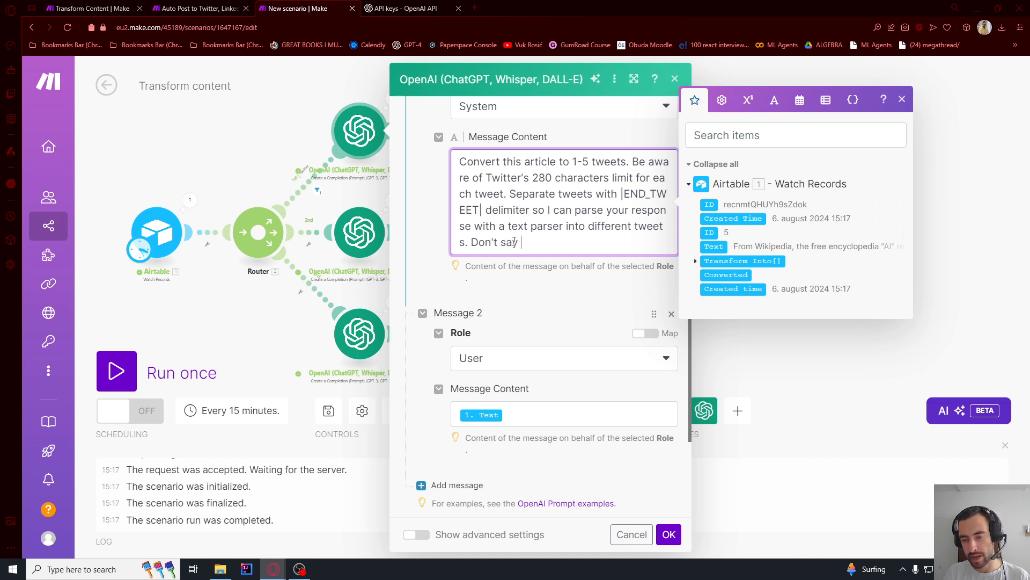
left_click(471, 240, "shift")
key("BackSpace")
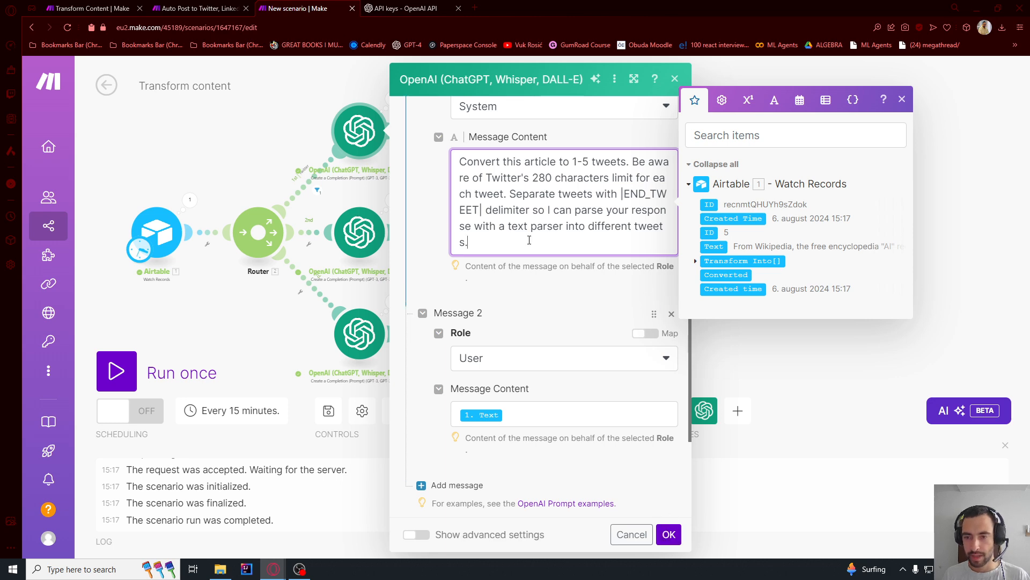
left_click(668, 534)
scroll(794, 281, "down", 5)
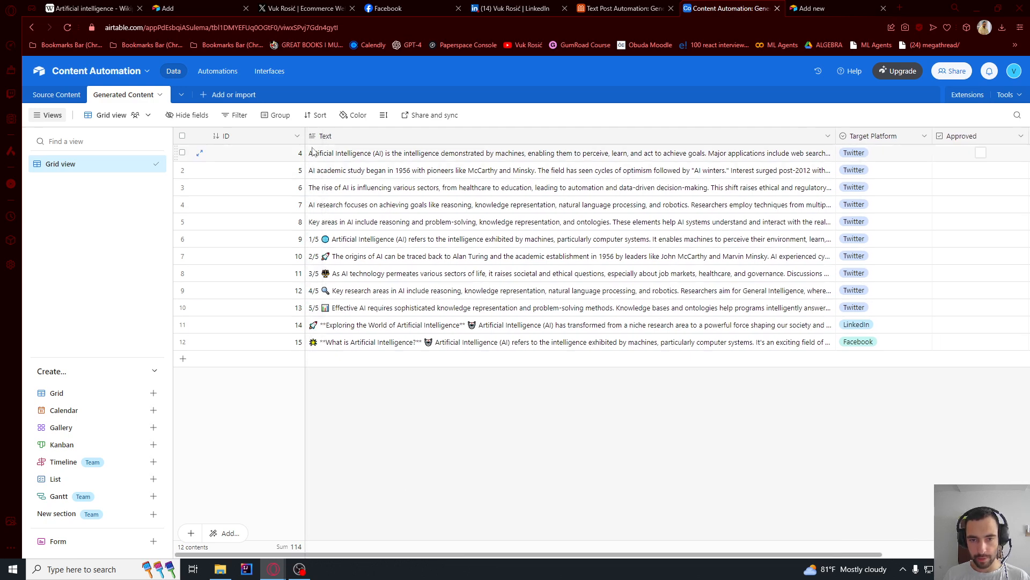
- In Airtable, narrow the ID and Target Platform columns and delete the "1/5" prefix from record 9's text
left_click_drag(305, 138, 249, 138)
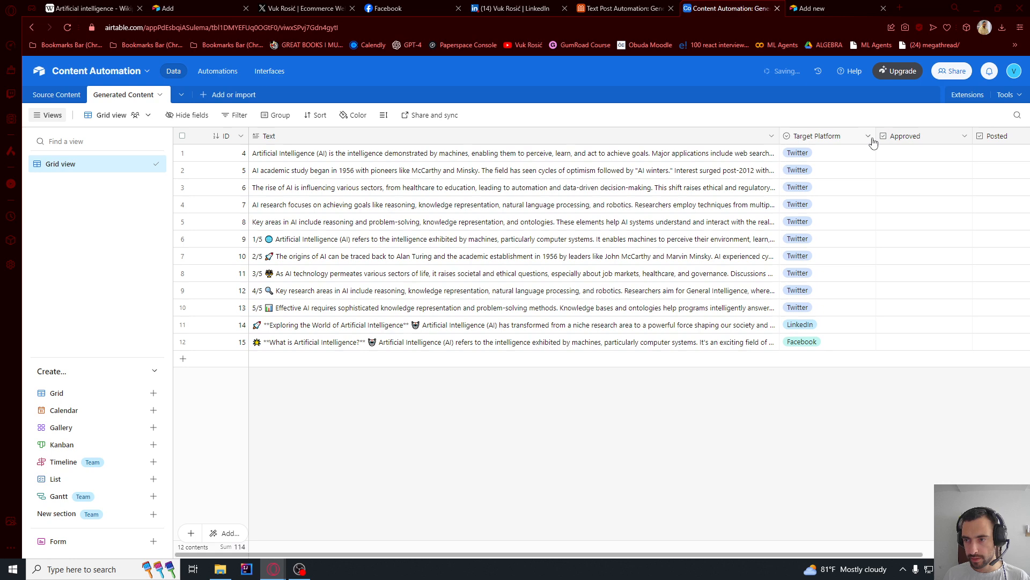
left_click_drag(873, 138, 847, 136)
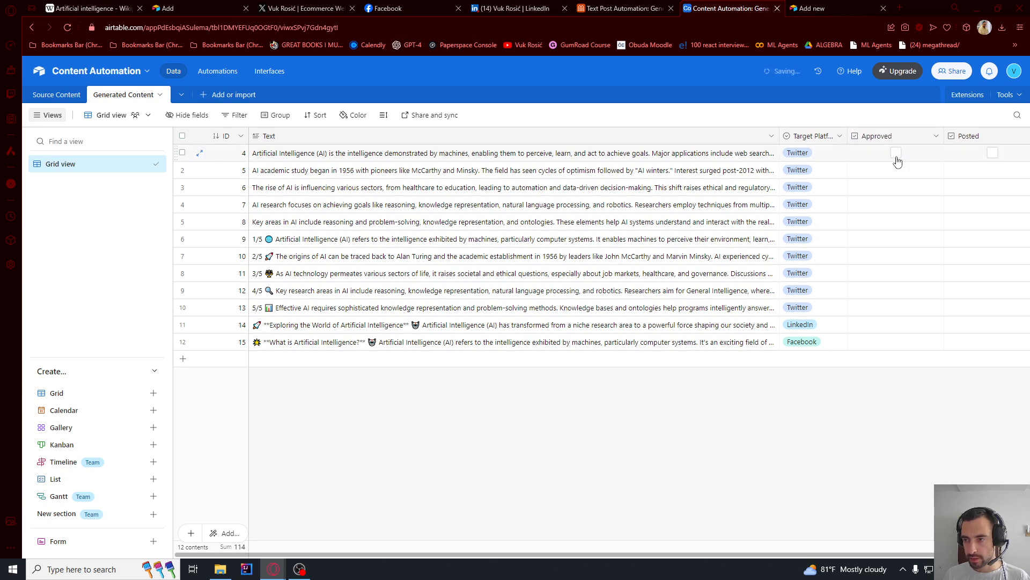
double_click(308, 241)
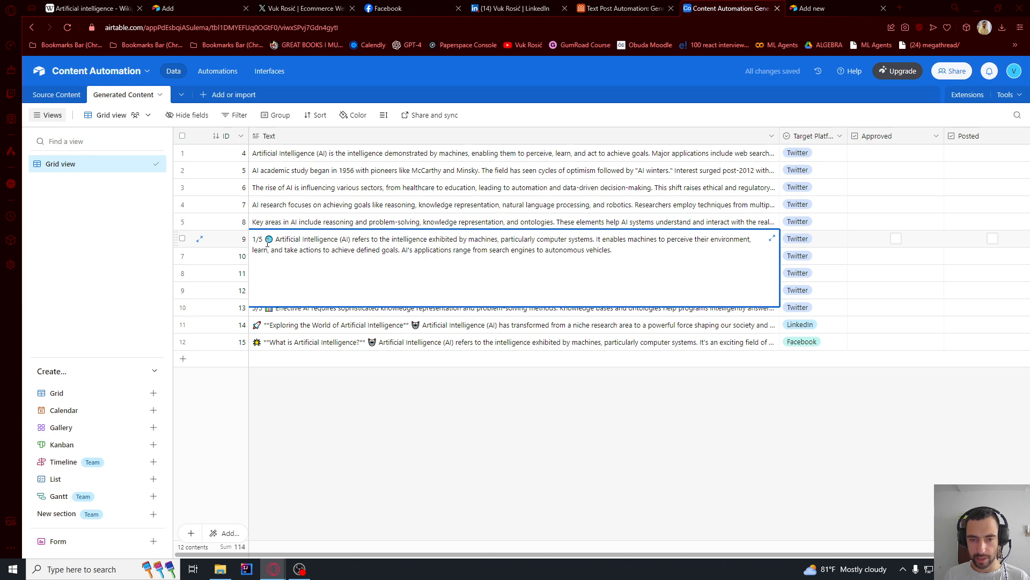
key("BackSpace")
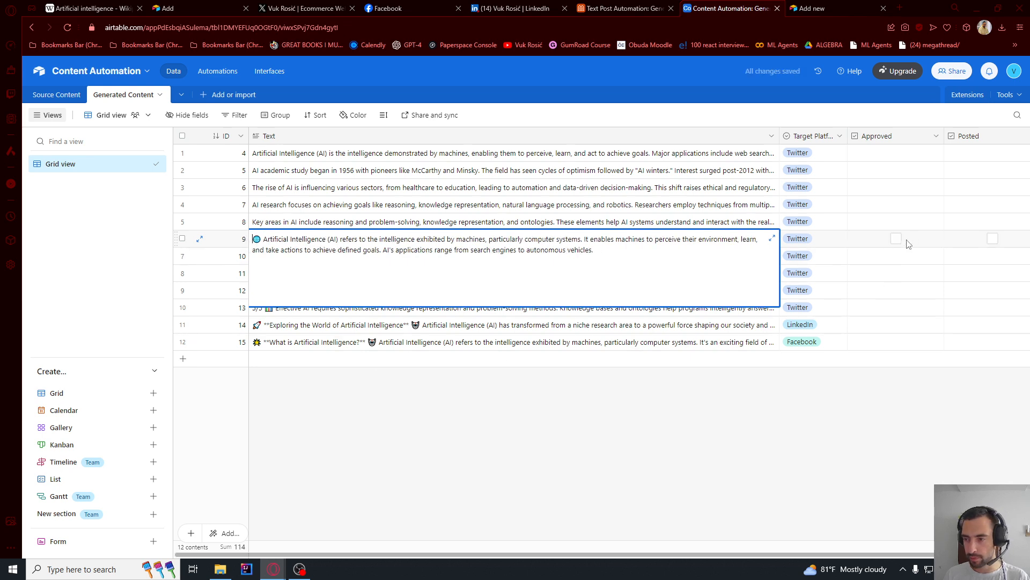
- Mark records 9, 10, 11, 14 and 15 as Approved in the Generated Content table
left_click(896, 240)
left_click(896, 256)
left_click(896, 273)
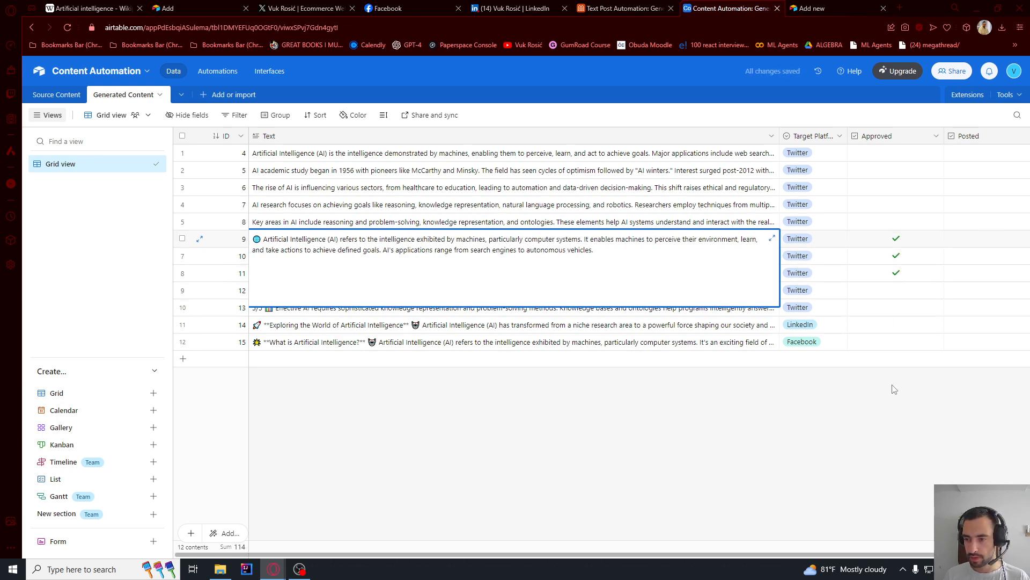
left_click(896, 325)
- Expand the text of the LinkedIn post in record 14 to read it in full
double_click(452, 324)
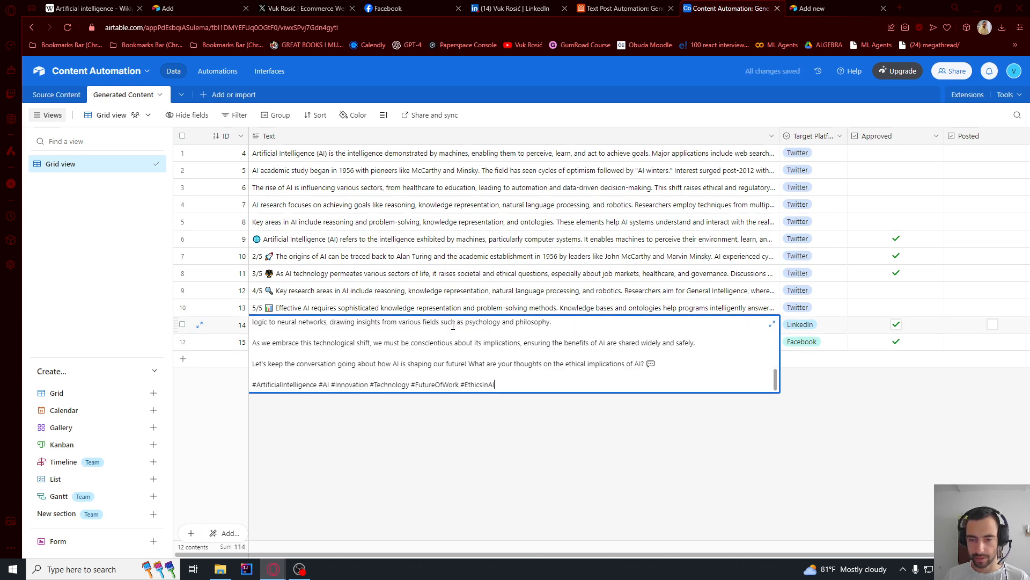
left_click(773, 325)
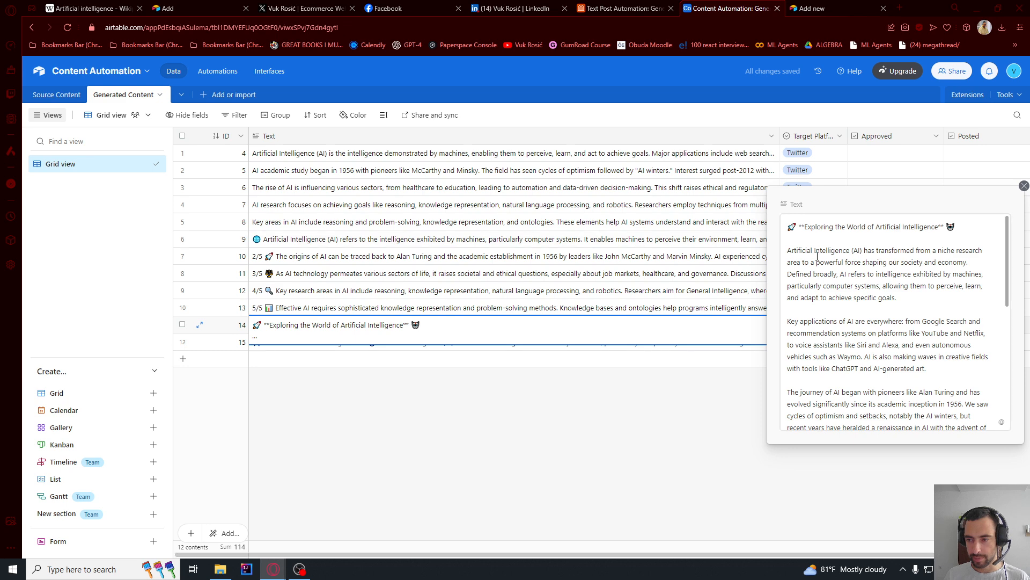
left_click(699, 419)
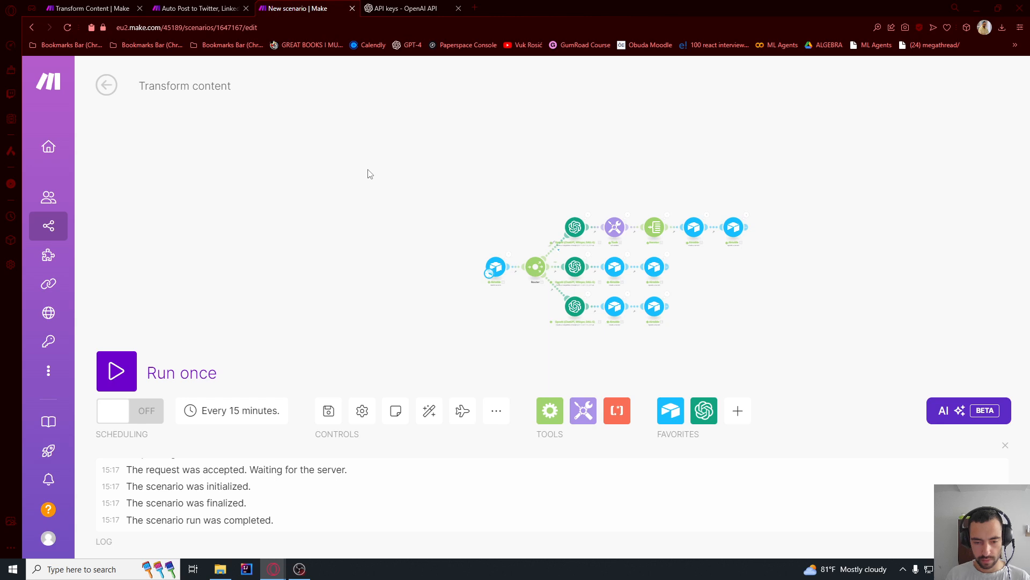
- Save the Transform content scenario in Make and open the Scenarios list in a new browser tab
left_click(329, 411)
mouse_move(31, 214)
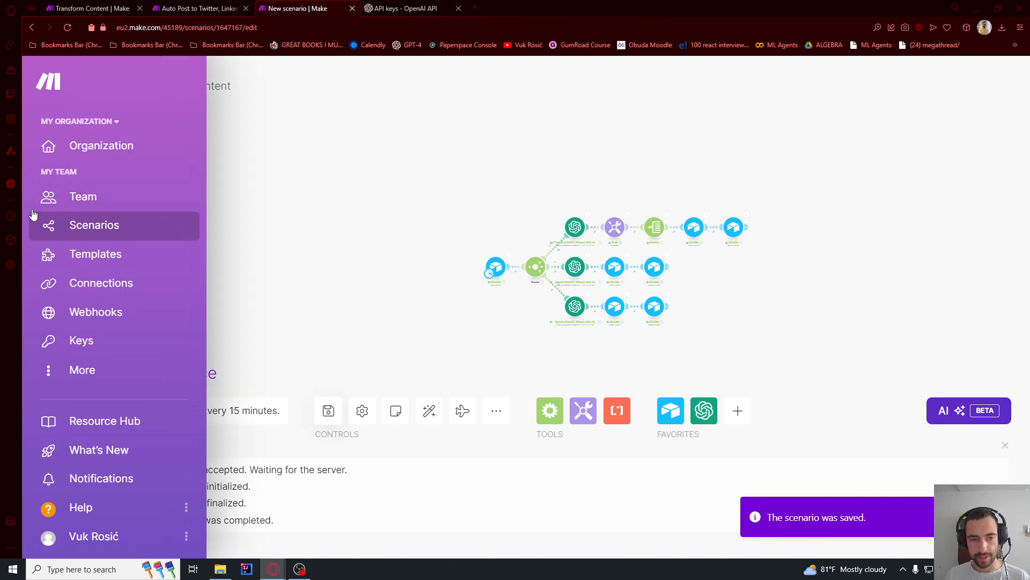
right_click(85, 227)
left_click(99, 233)
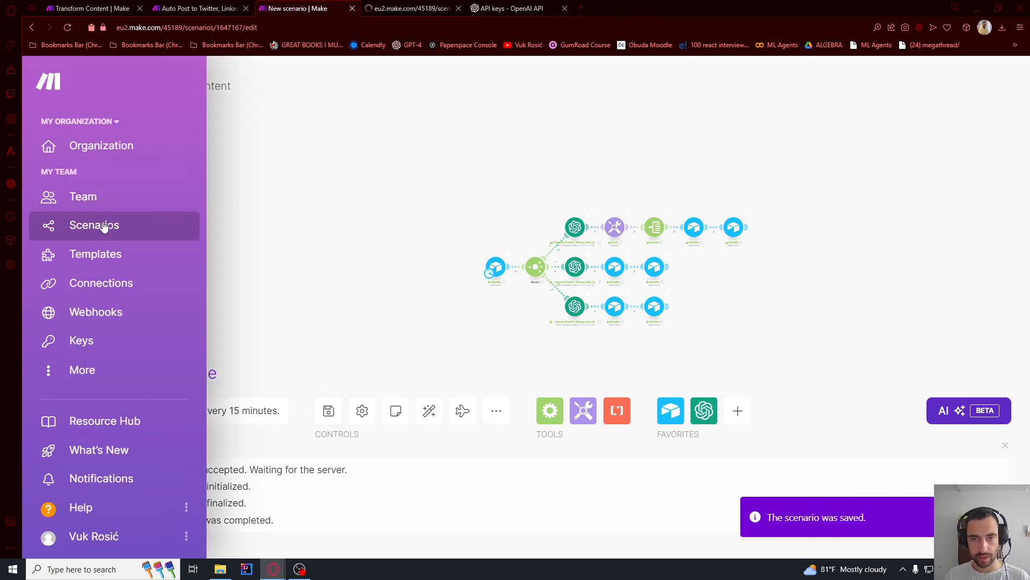
left_click(409, 9)
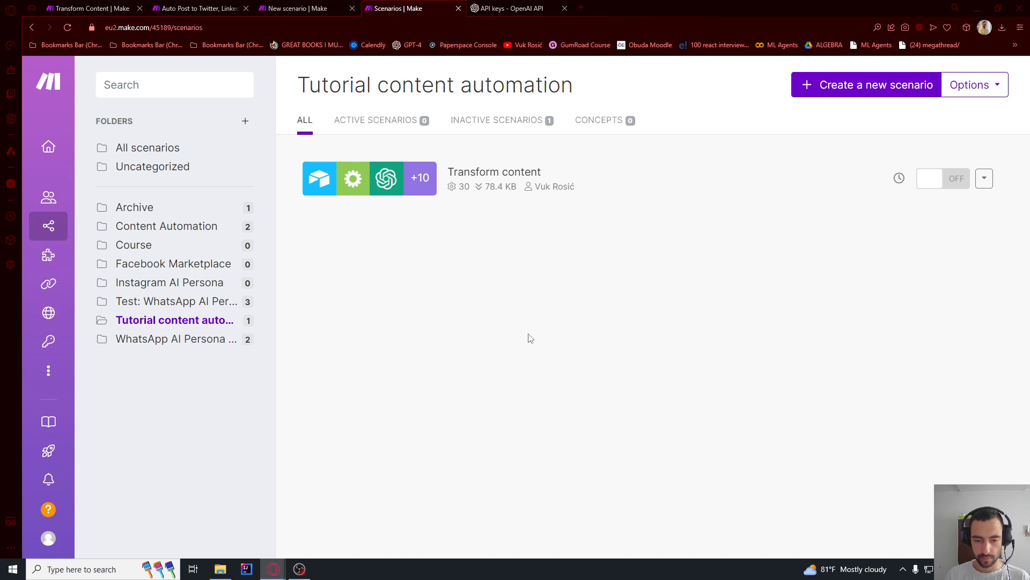
- Create a new scenario in the Tutorial content automation folder and name it Autopost
left_click(838, 91)
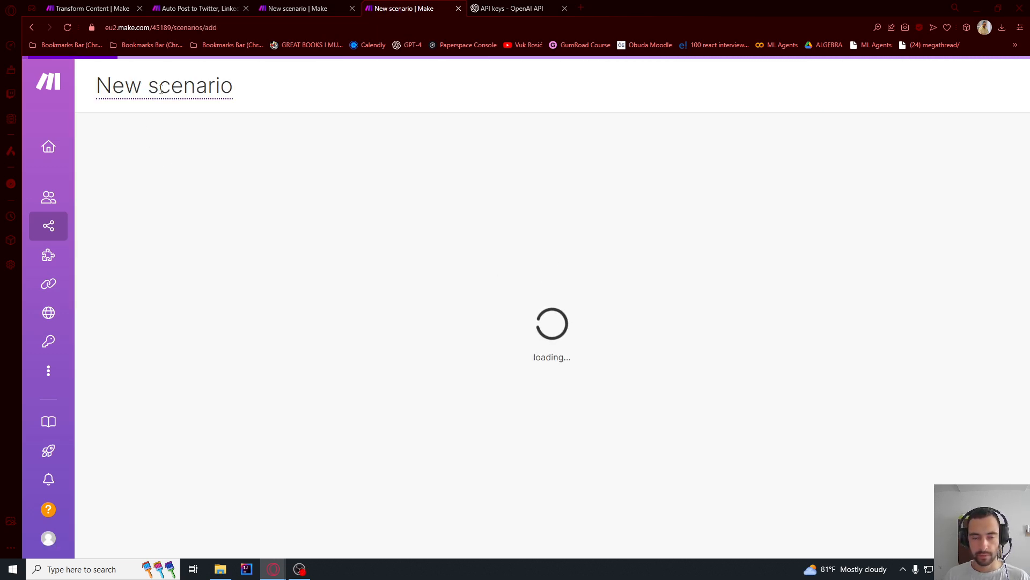
left_click(158, 94)
type("Auto")
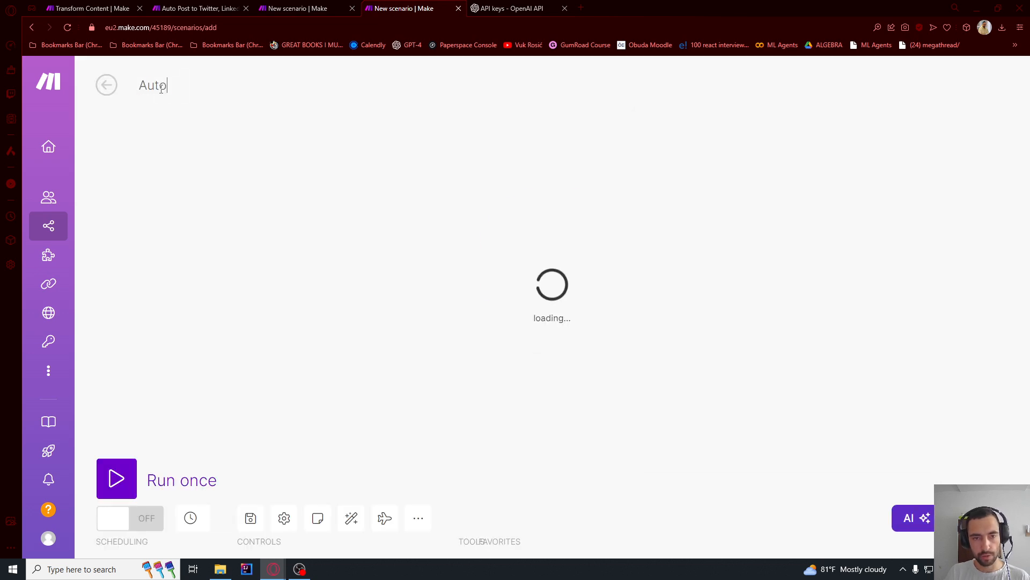
type("post")
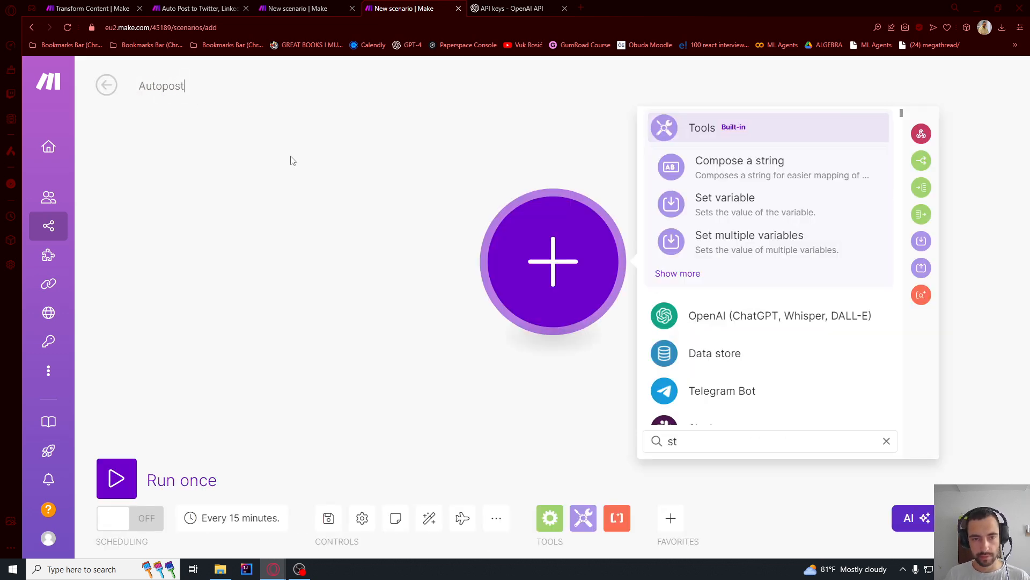
left_click(361, 237)
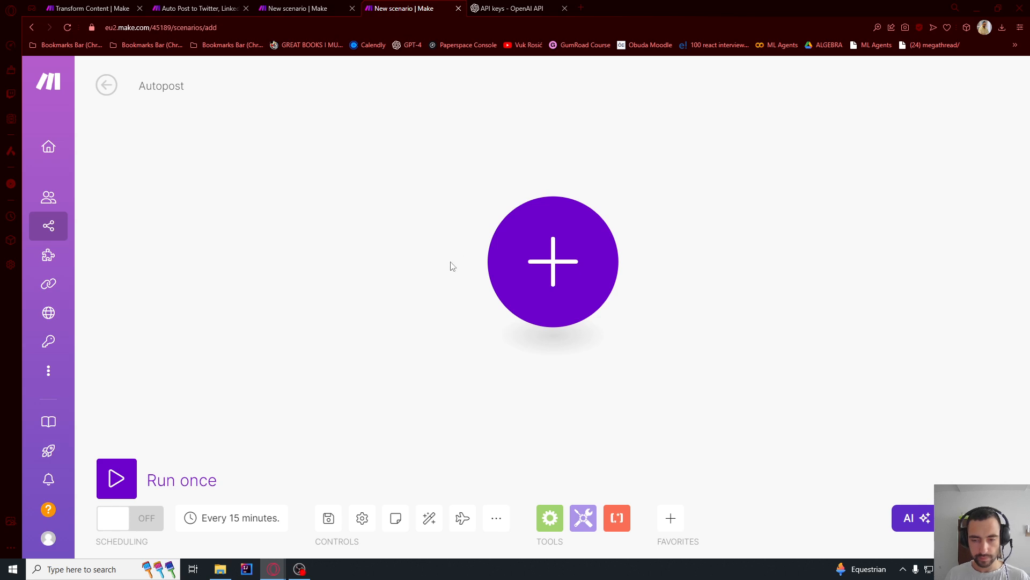
- Add an Airtable Watch Records module as the scenario's trigger
left_click(279, 220)
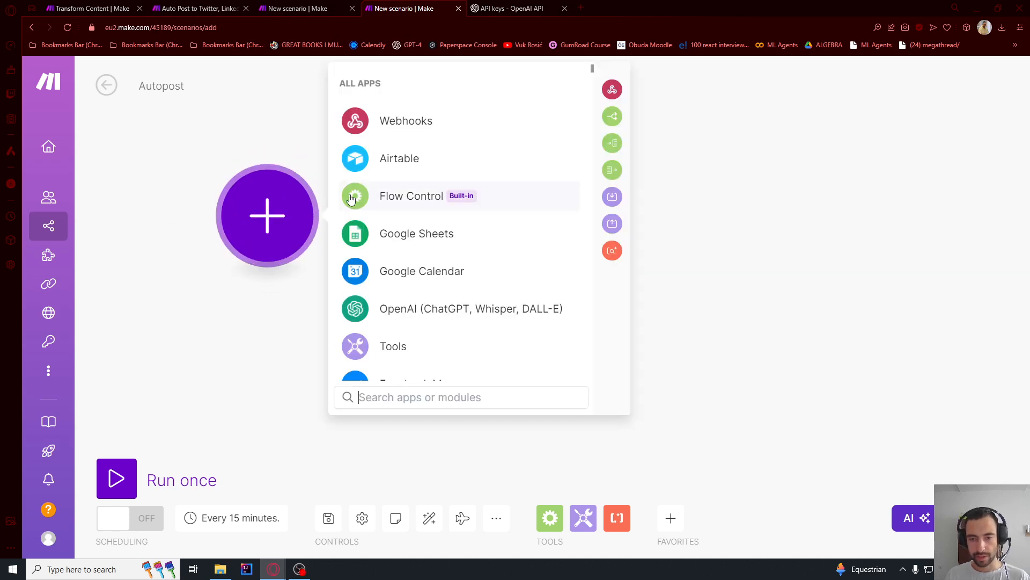
left_click(398, 161)
left_click(426, 214)
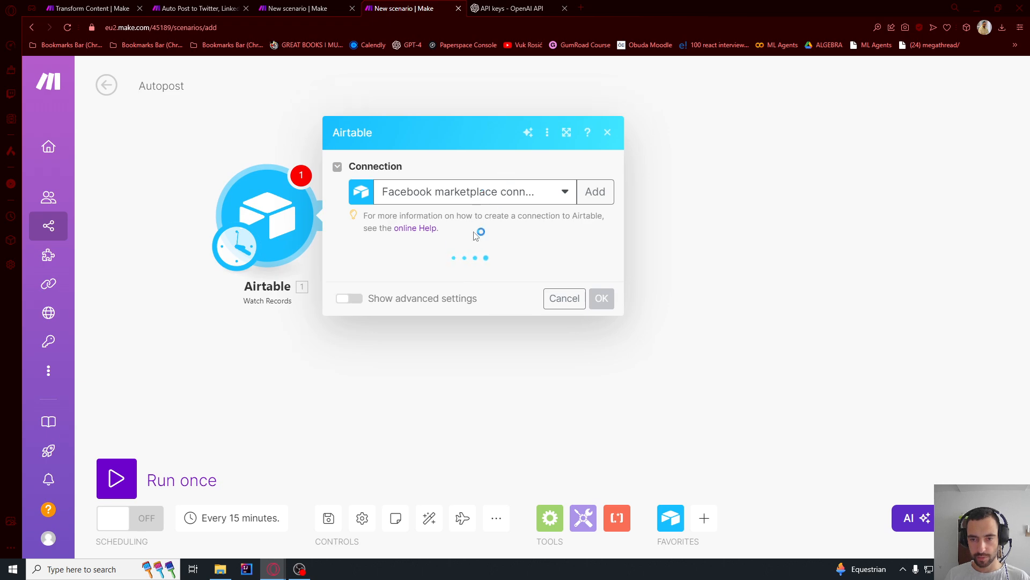
- Set the Airtable trigger to use the tutor connection, the Content Automation base and the Generated Content table
left_click(534, 185)
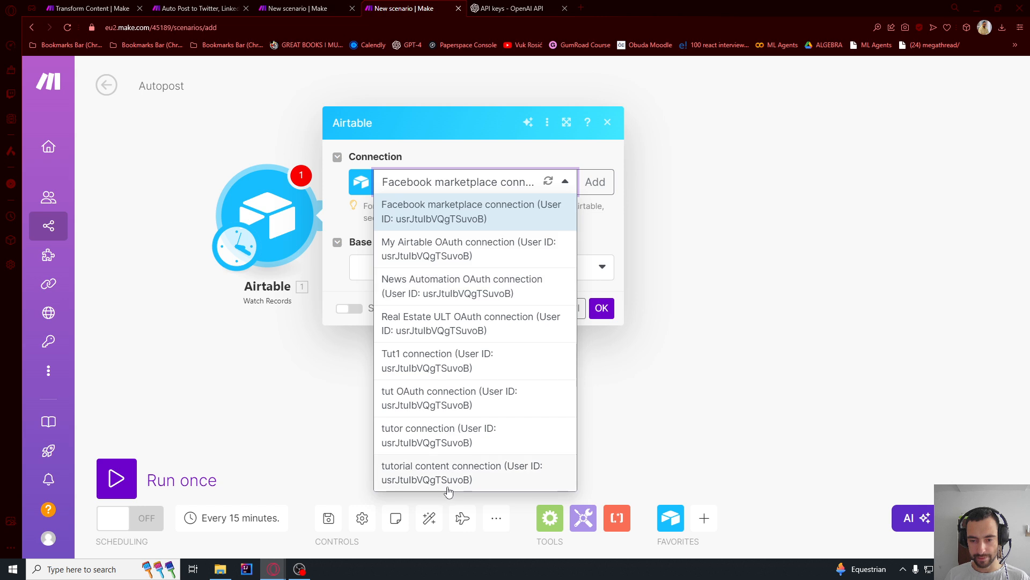
left_click(427, 435)
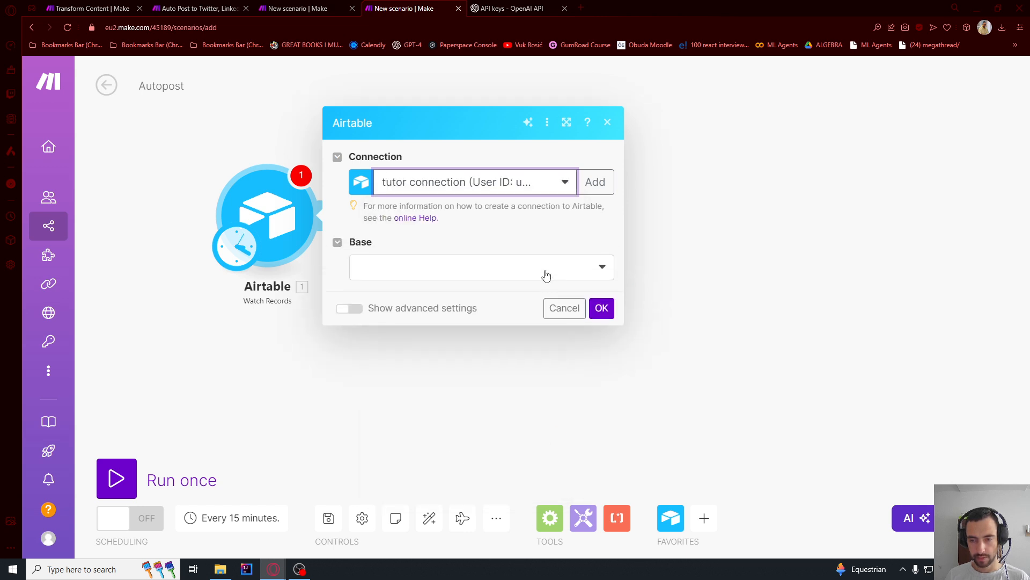
left_click(545, 276)
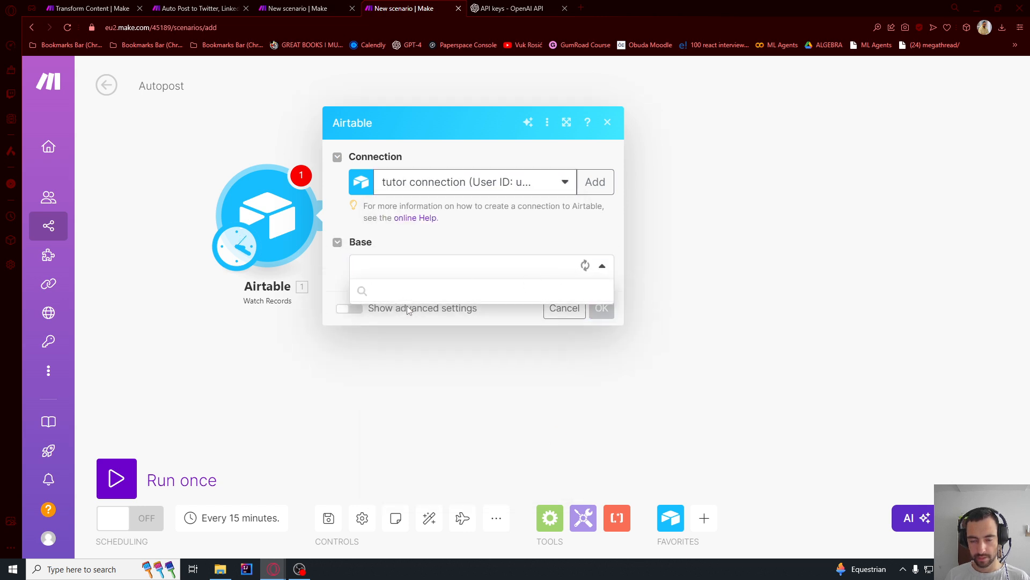
left_click(422, 298)
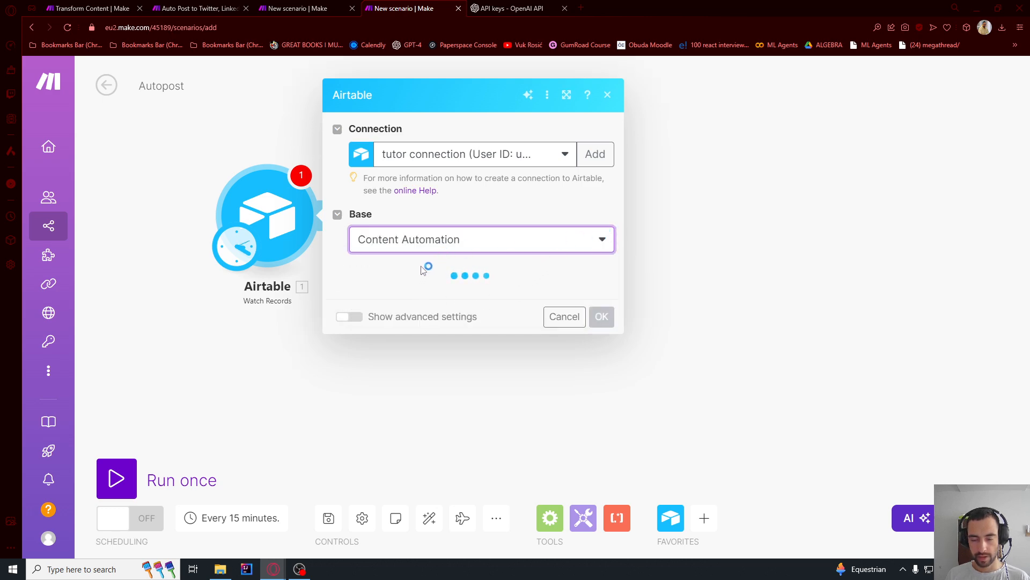
left_click(397, 293)
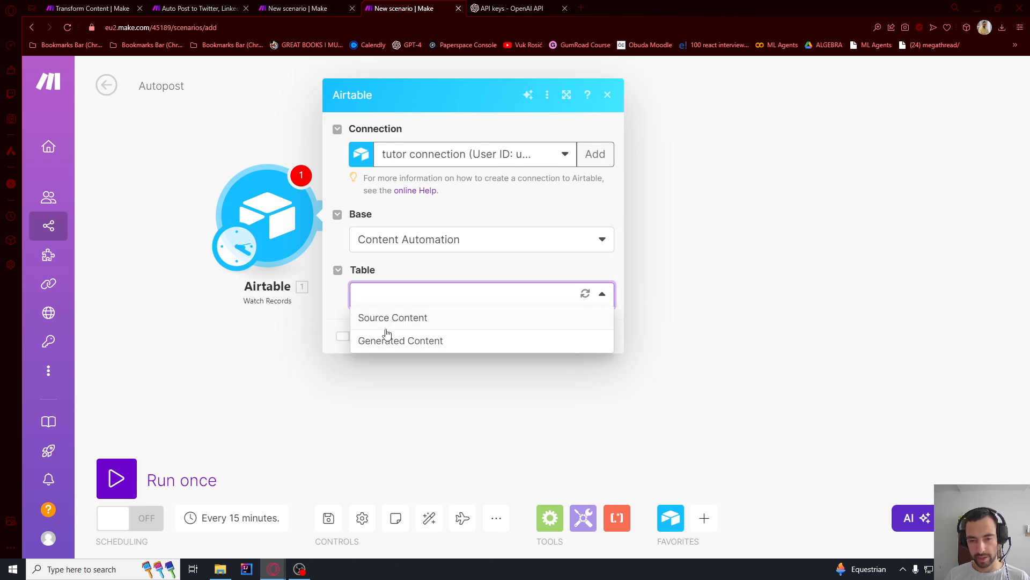
left_click(386, 339)
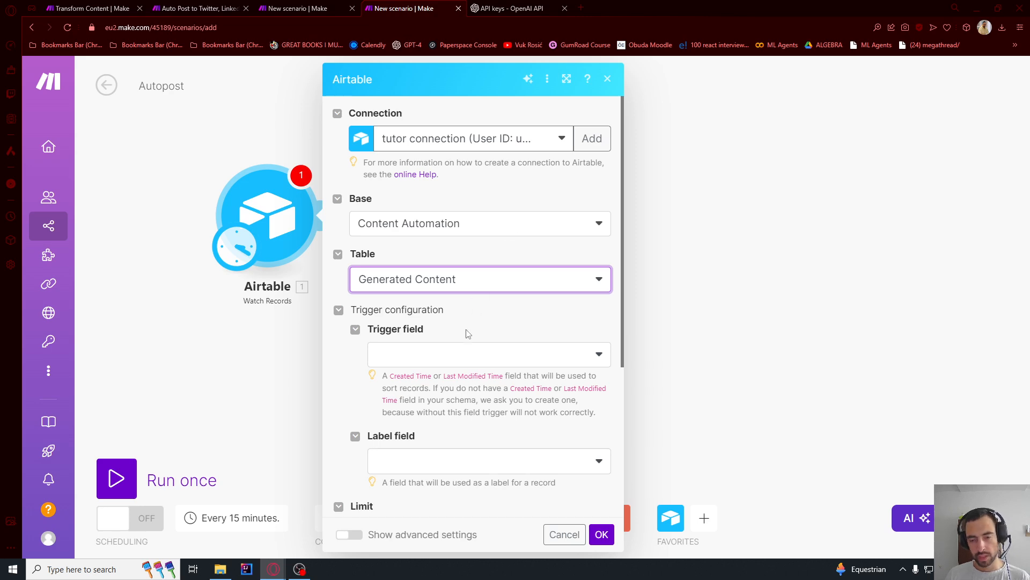
- In Airtable, add a field of type Created time named "Created time" to the Generated Content table and hide it from the grid view
left_click(454, 354)
key("alt+Tab")
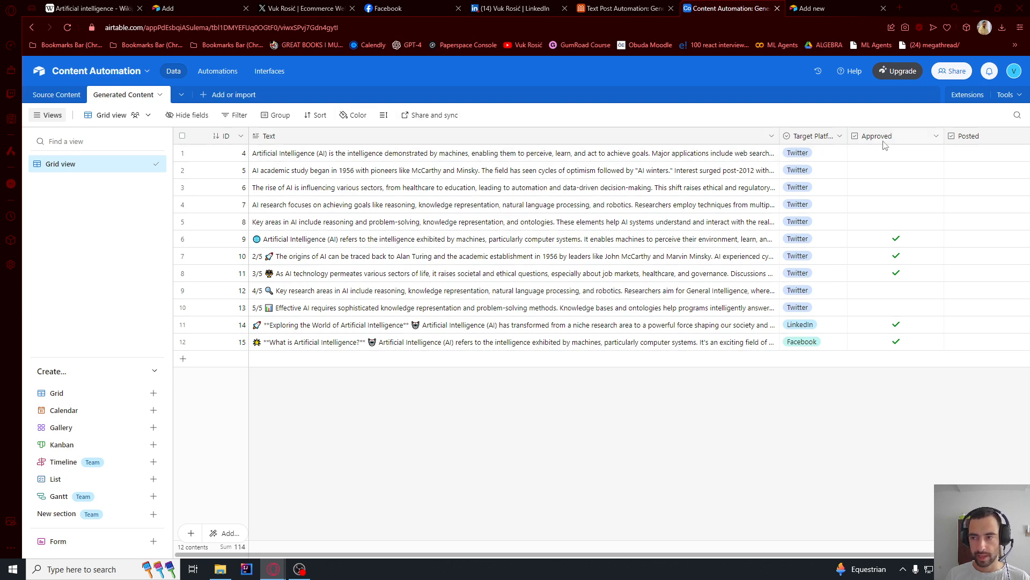
left_click(422, 551)
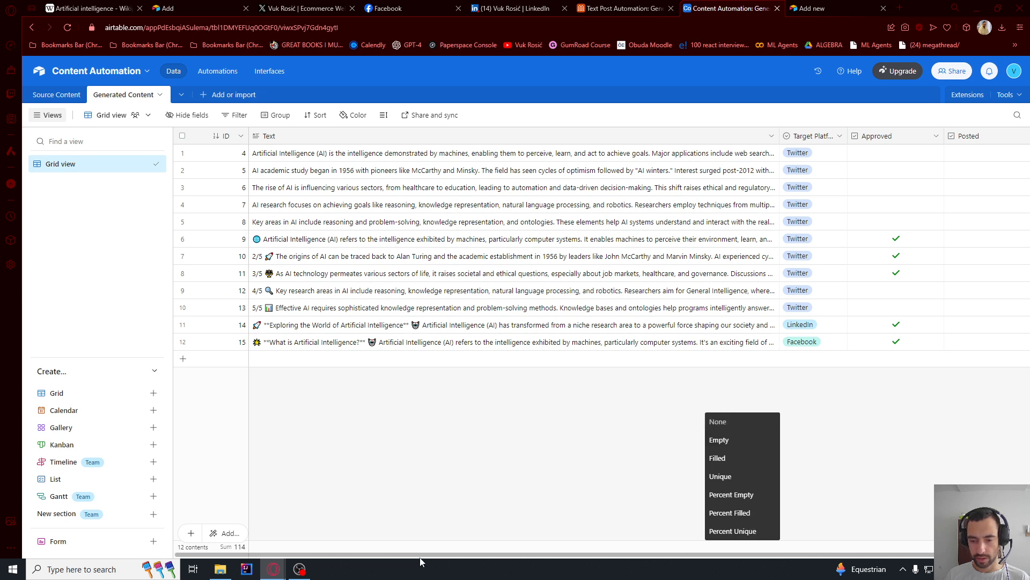
left_click_drag(421, 554, 953, 151)
left_click(973, 136)
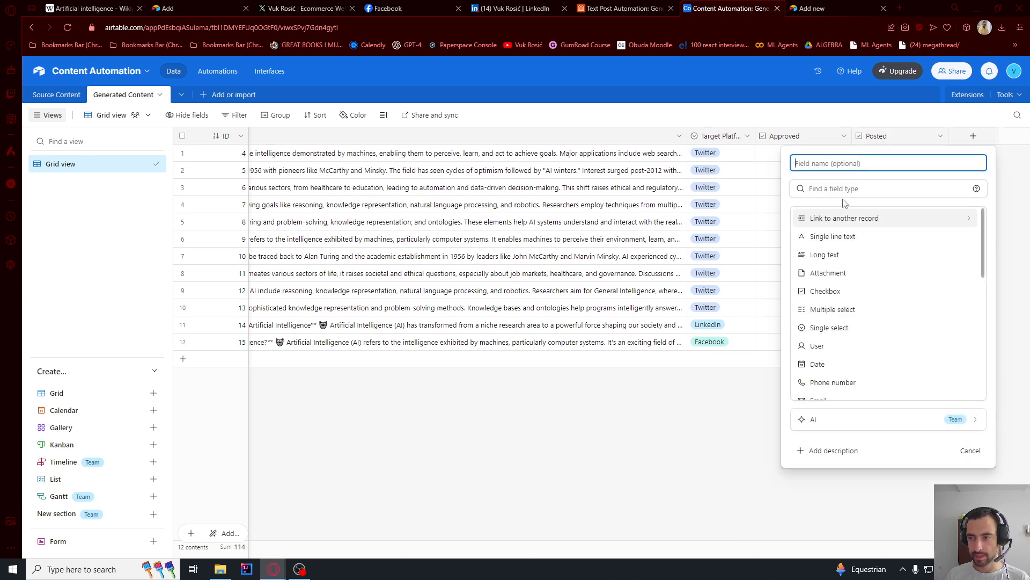
type("C")
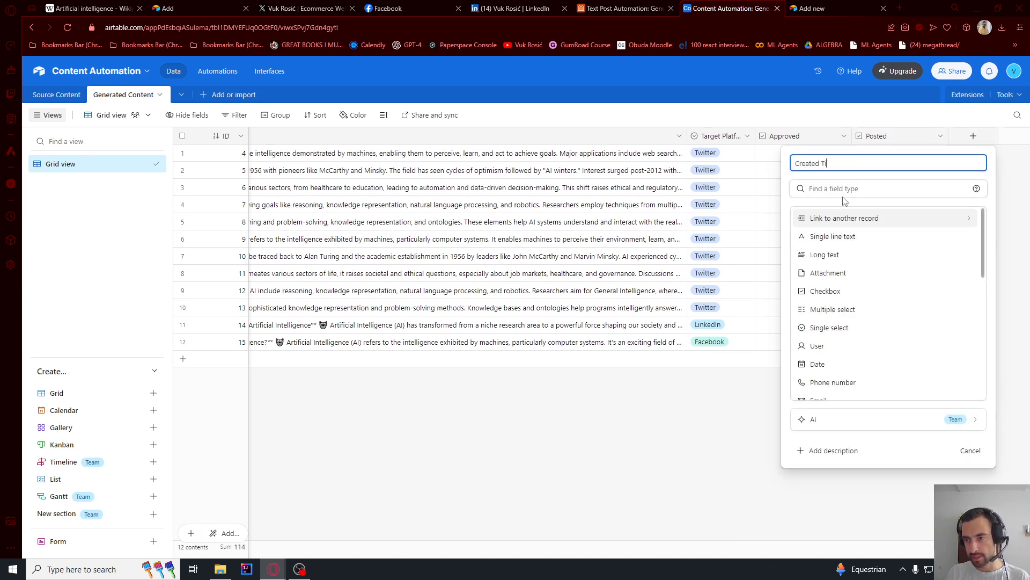
type("reated time")
left_click(844, 193)
type("crea")
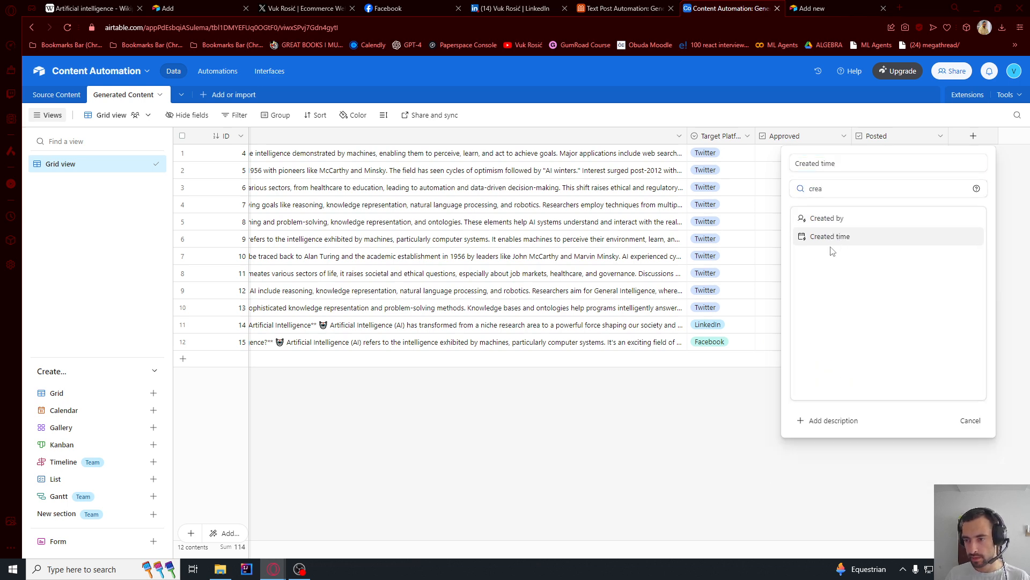
left_click(832, 239)
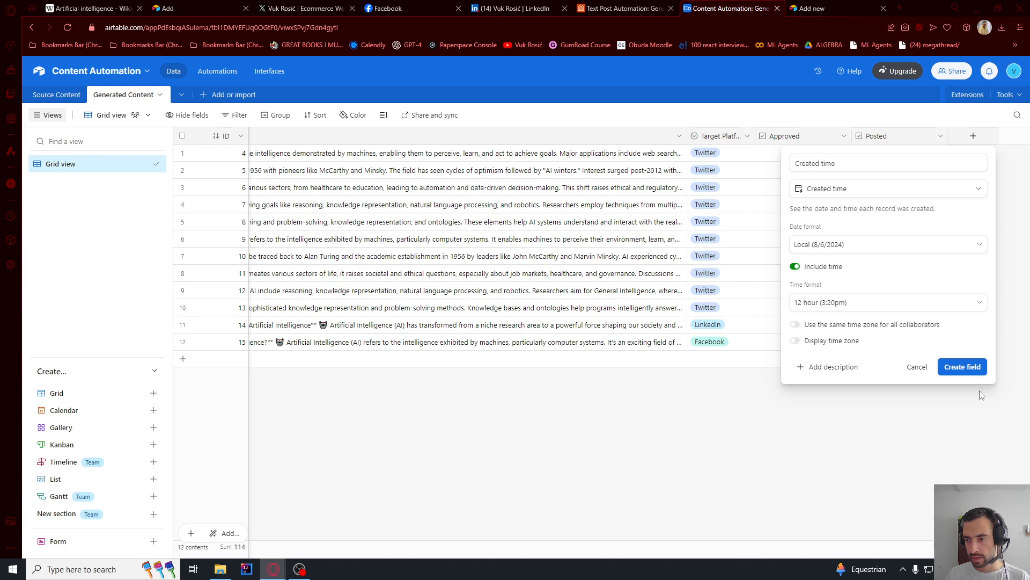
left_click(960, 366)
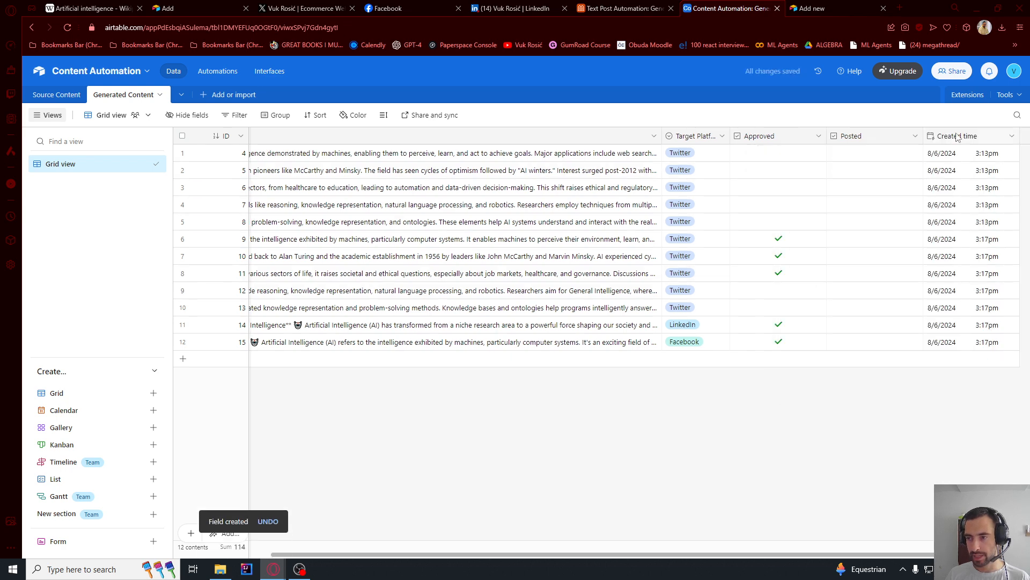
right_click(958, 137)
left_click(897, 406)
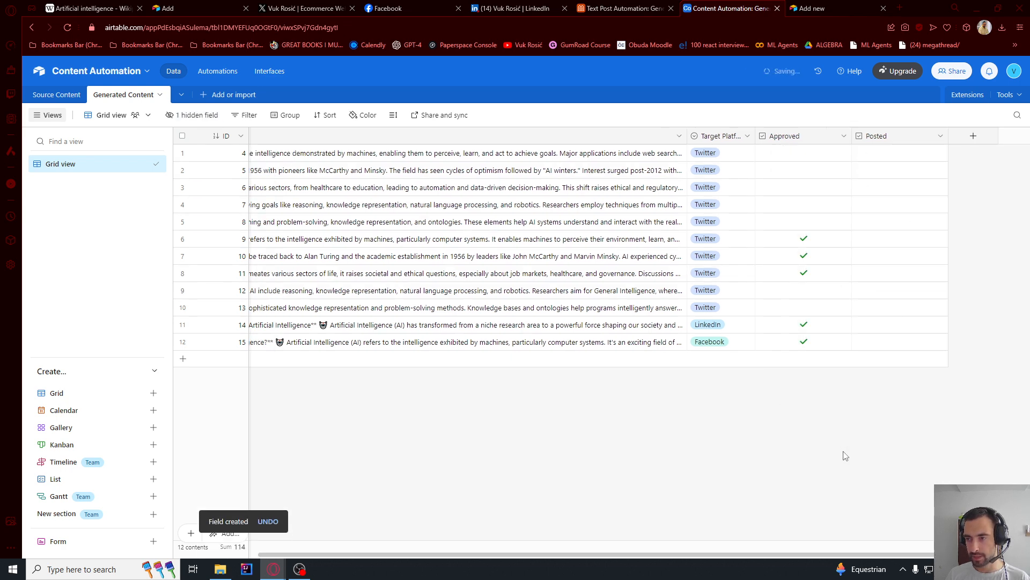
- Back in Make, set the module's trigger field to Created time and its label field to ID
key("alt+Tab")
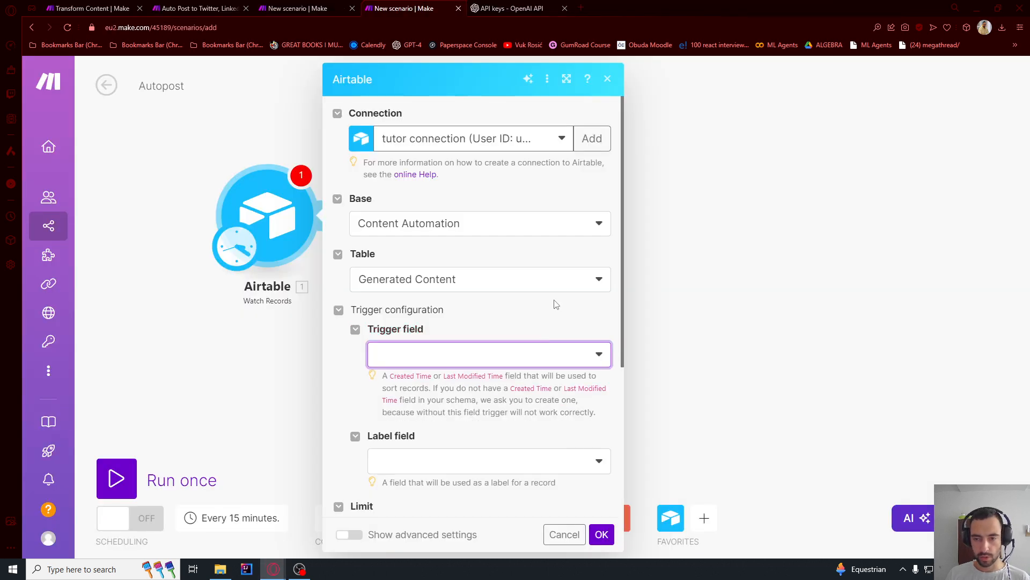
left_click(580, 355)
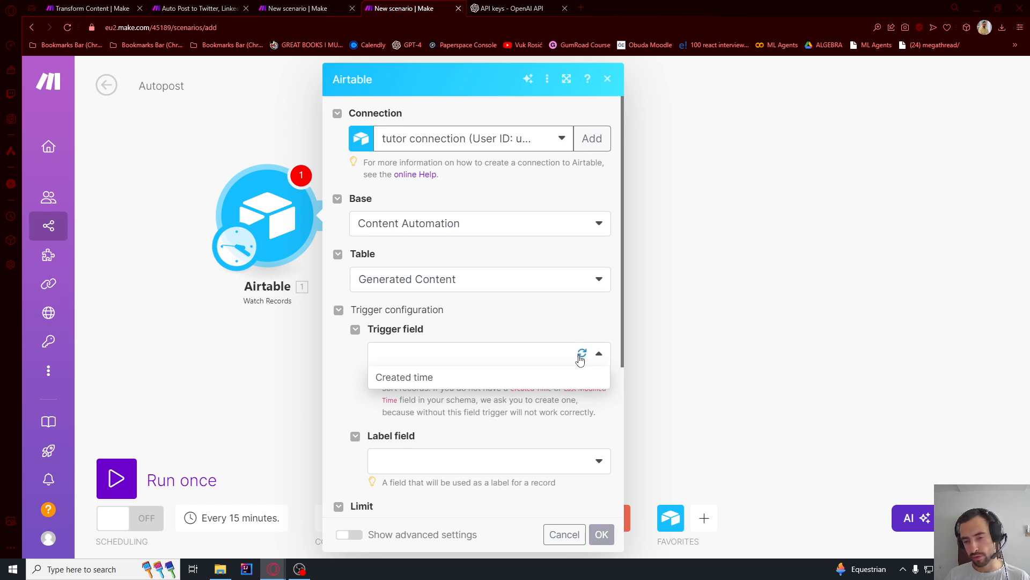
left_click(384, 377)
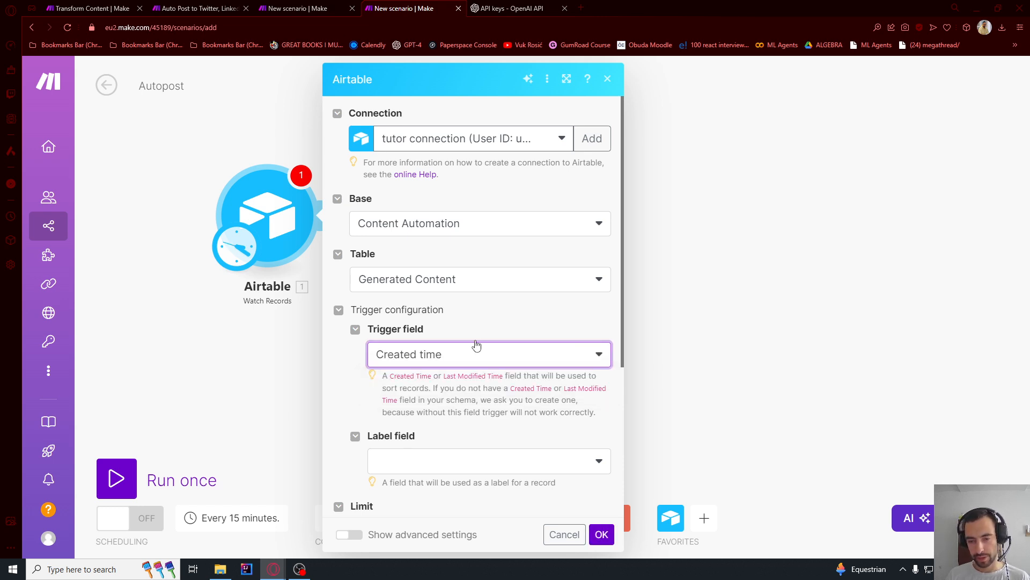
scroll(469, 327, "down", 3)
left_click(414, 300)
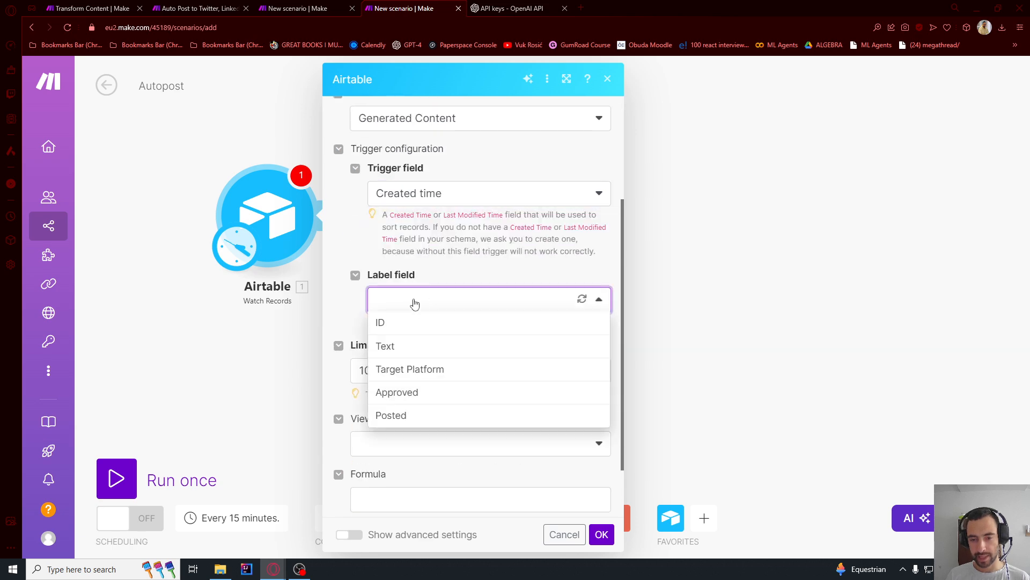
left_click(387, 321)
- Set the maximum number of records the Airtable trigger returns to 1
scroll(434, 331, "down", 1)
scroll(435, 331, "down", 1)
left_click(408, 299)
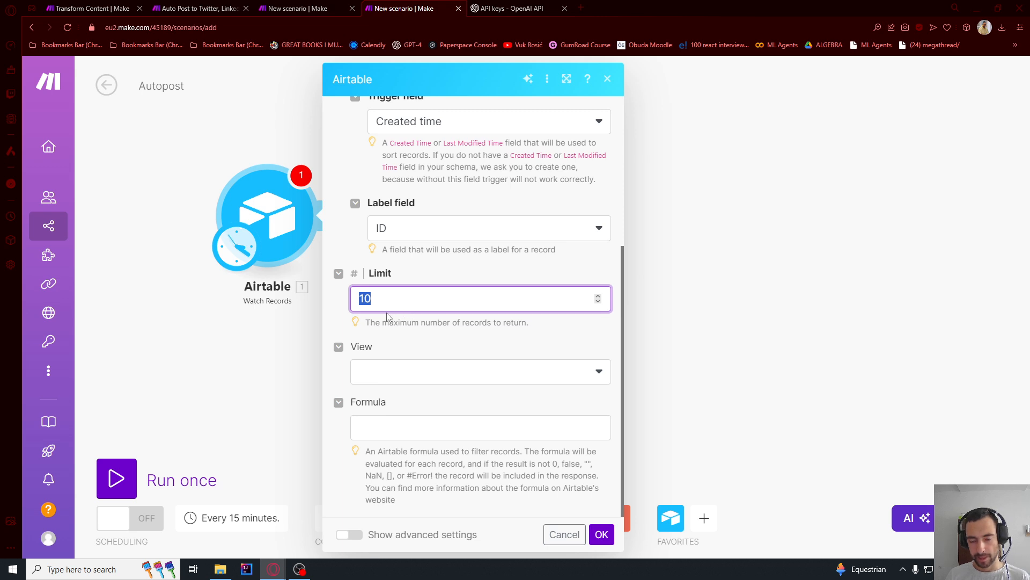
left_click(381, 299)
left_click_drag(379, 298, 344, 304)
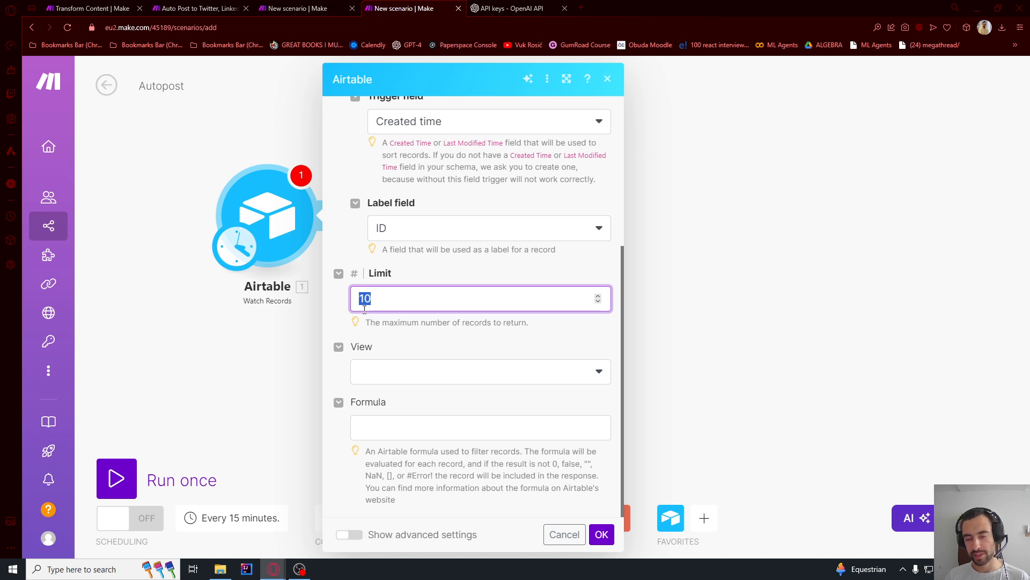
type("1")
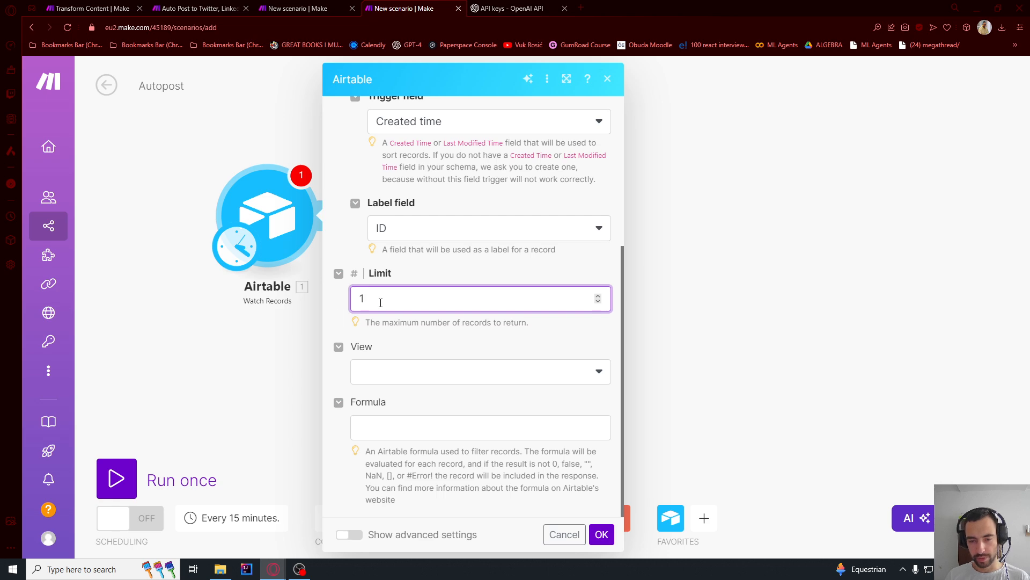
left_click(335, 307)
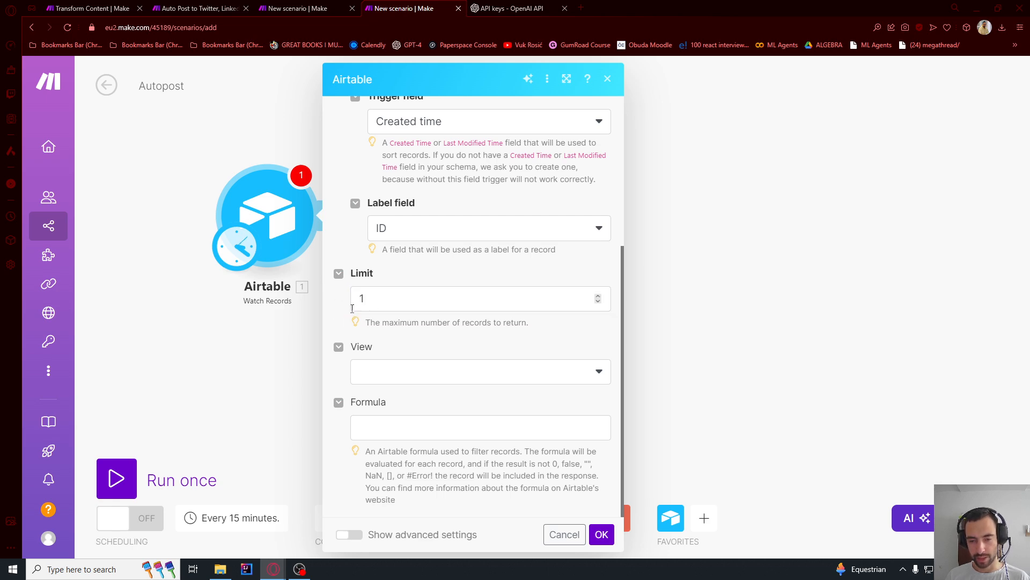
left_click(352, 309)
- In Airtable, create a collaborative grid view named Approved for the Generated Content table
key("alt+Tab")
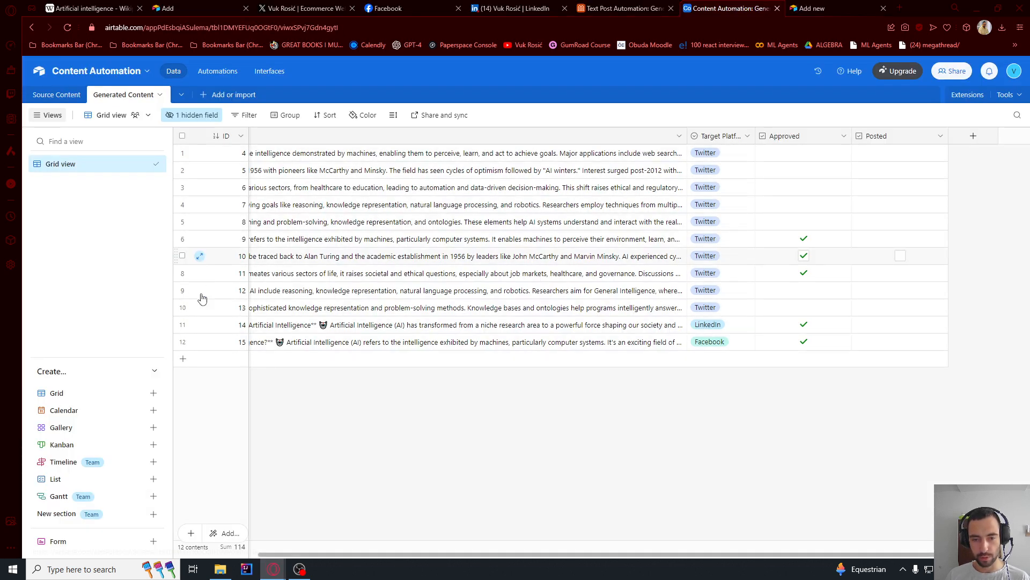
key("alt+Tab")
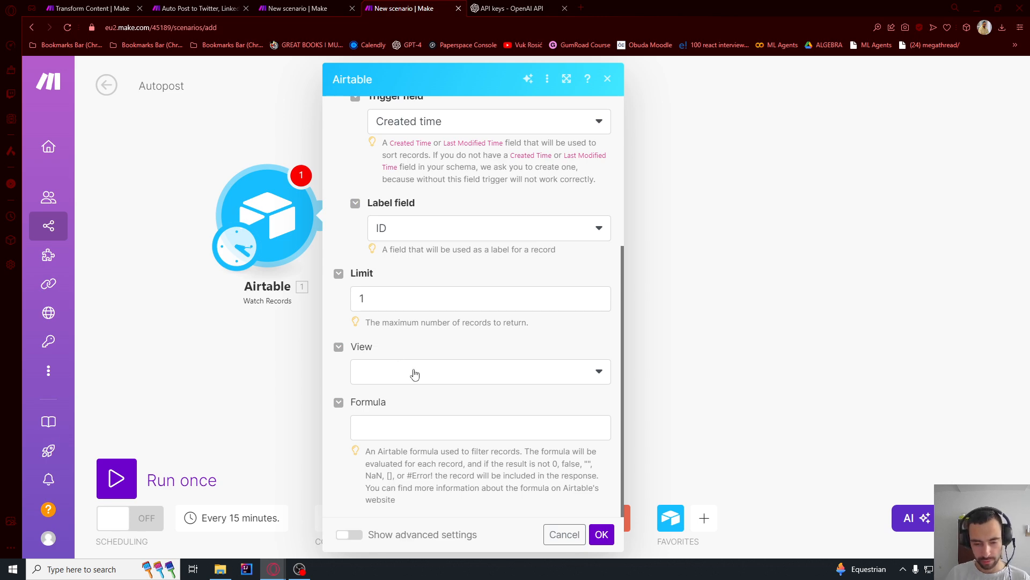
key("alt+Tab")
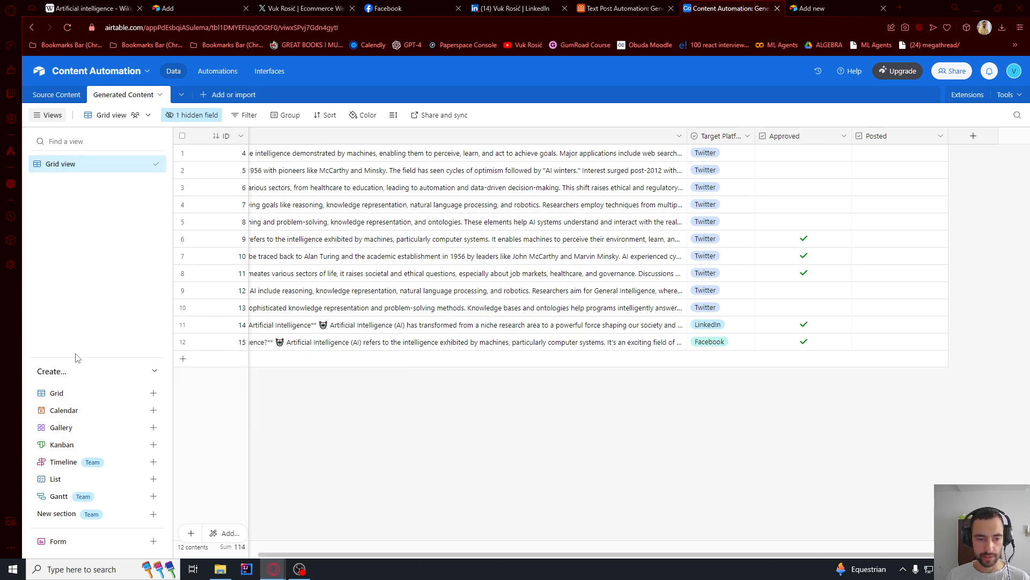
left_click(63, 394)
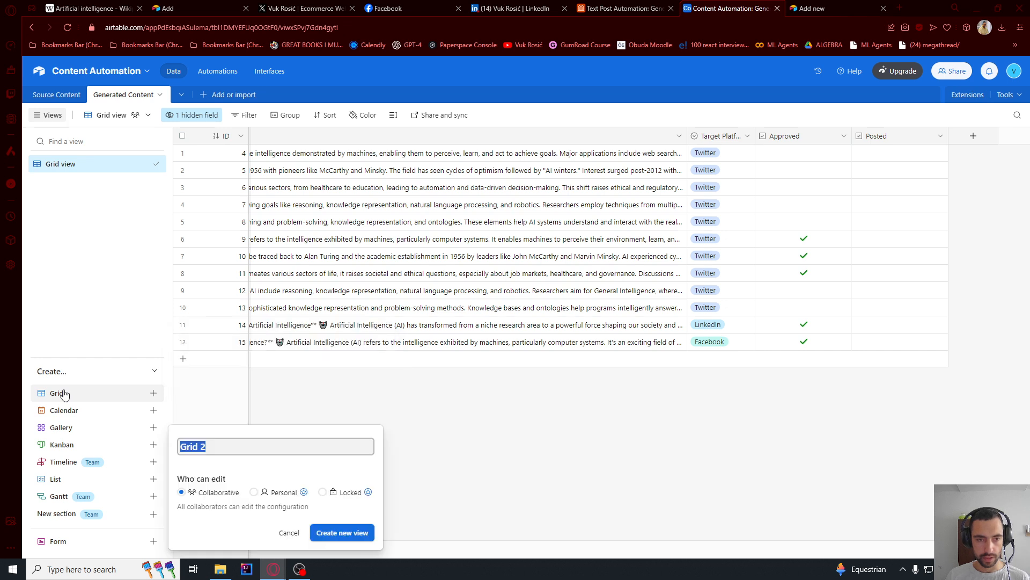
type("Approved")
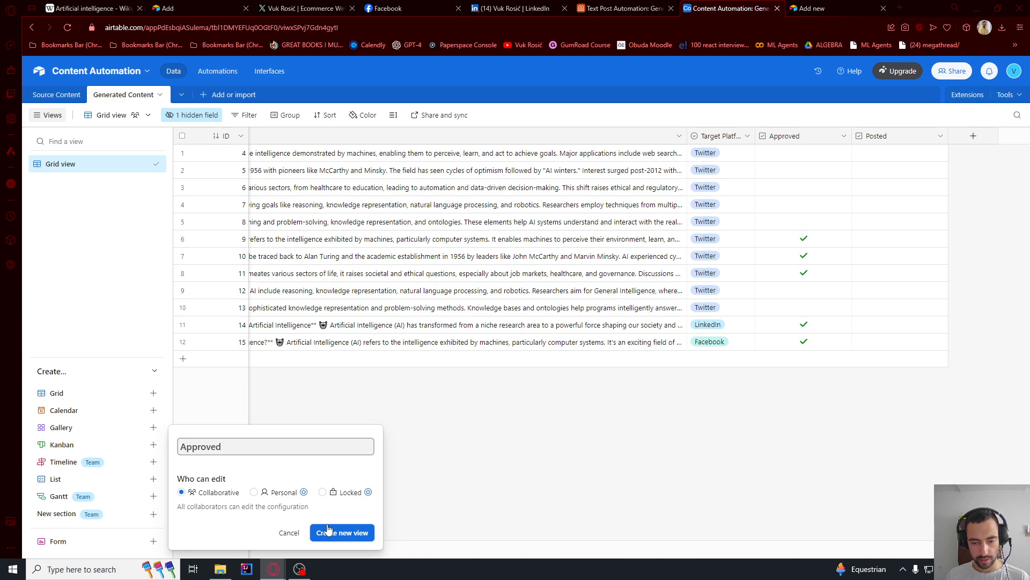
left_click(328, 530)
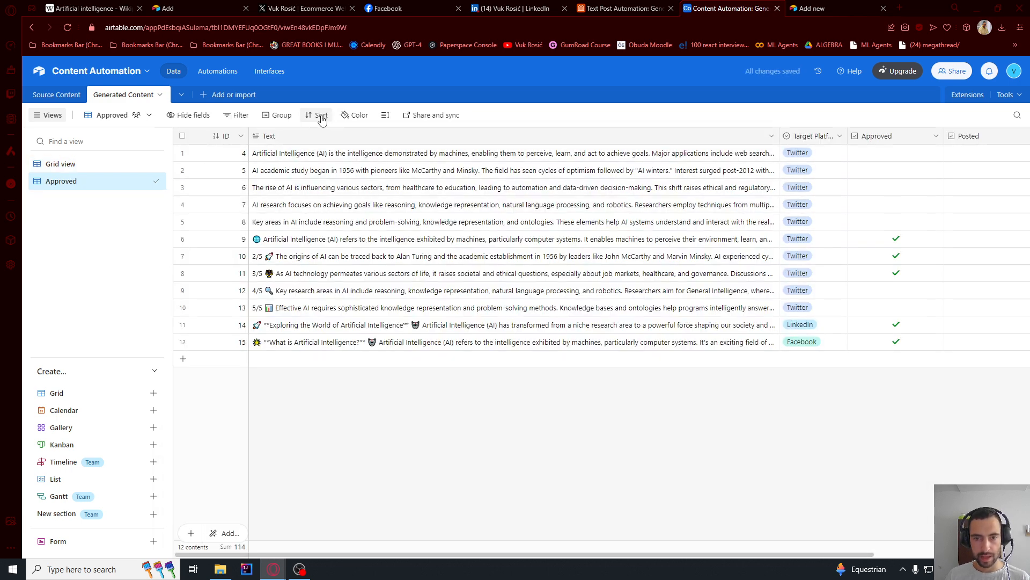
- Filter the Approved view to show only records where the Approved field is checked
left_click(238, 116)
left_click(254, 156)
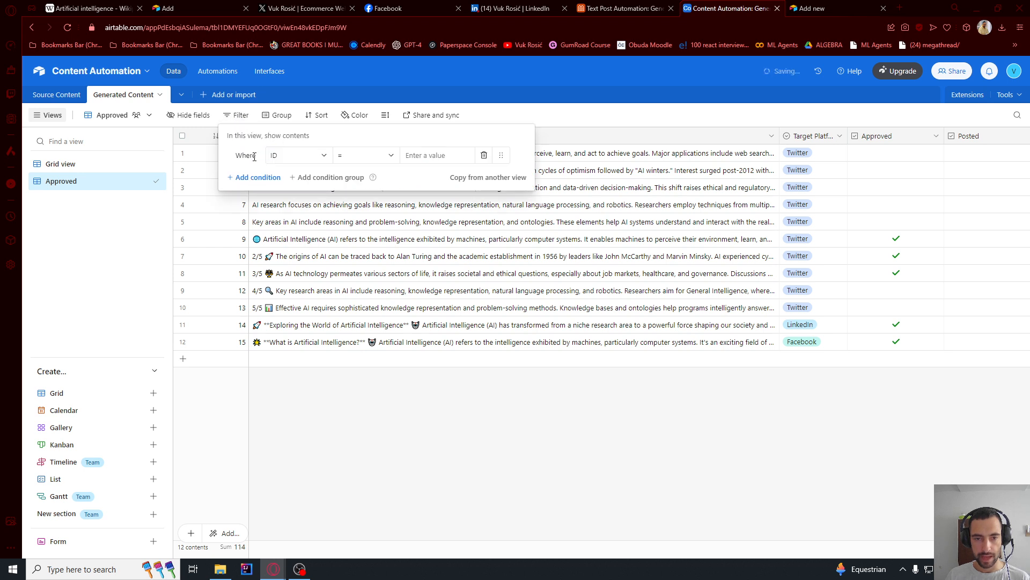
left_click(300, 154)
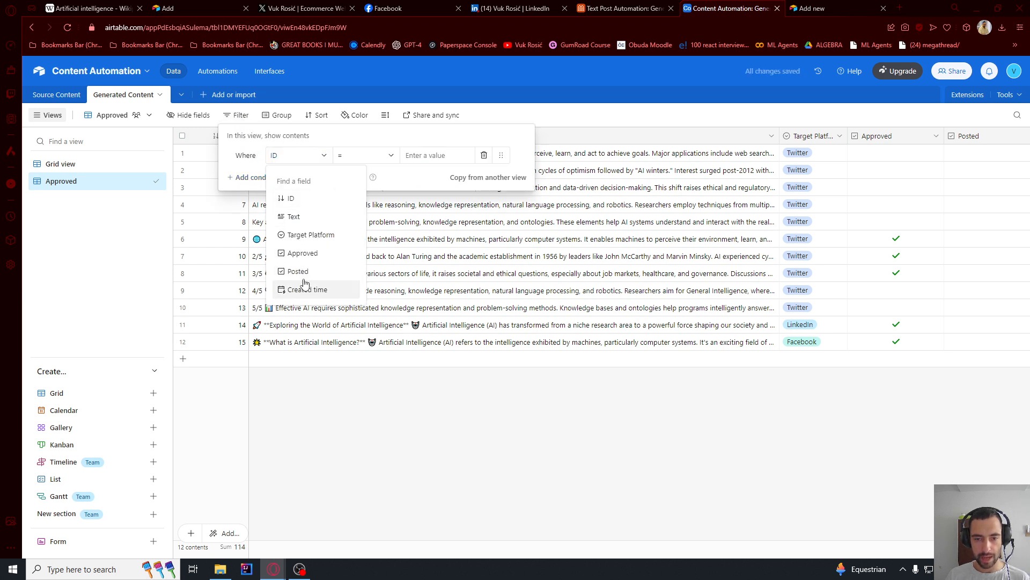
left_click(302, 254)
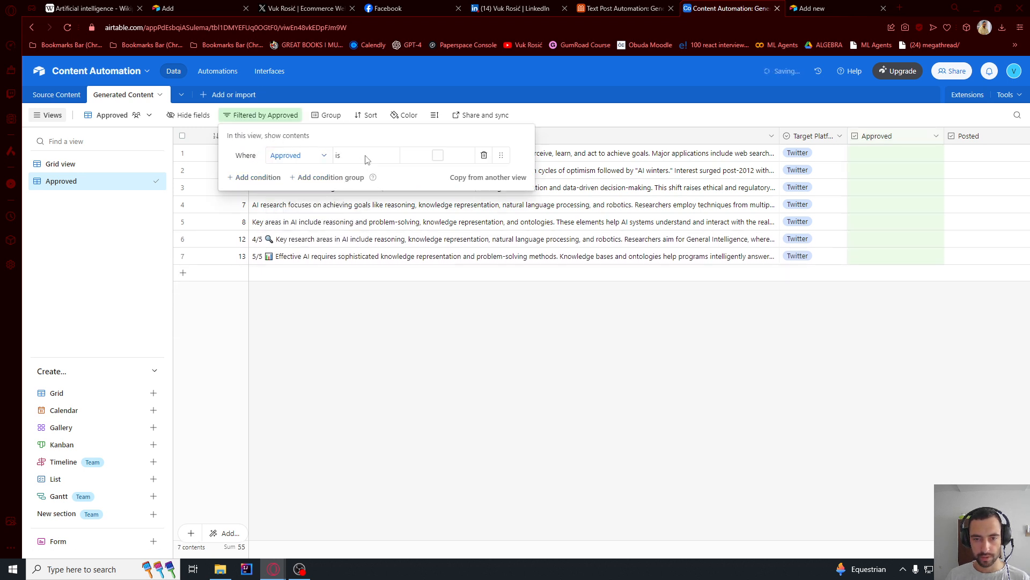
left_click(437, 156)
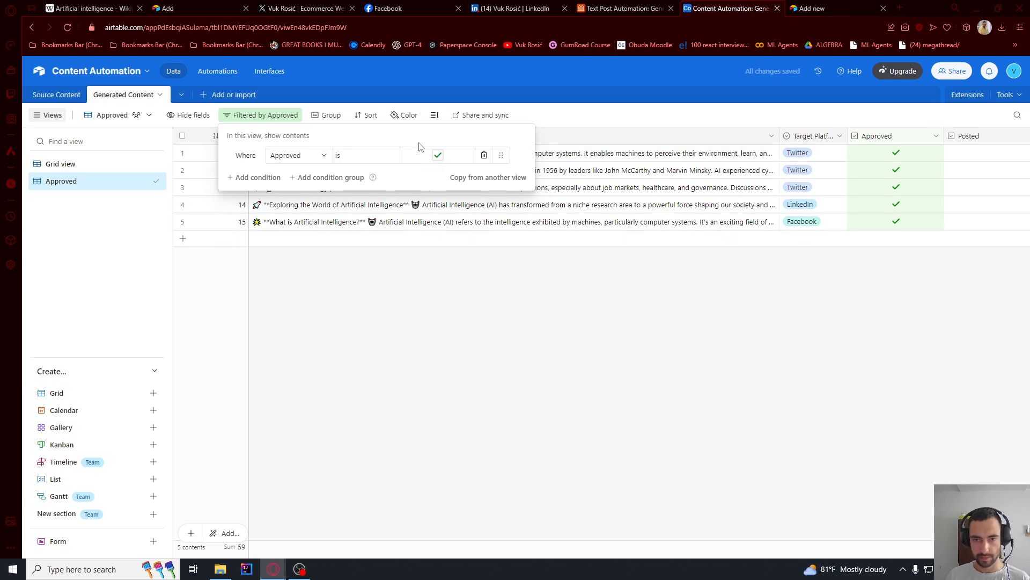
left_click(432, 272)
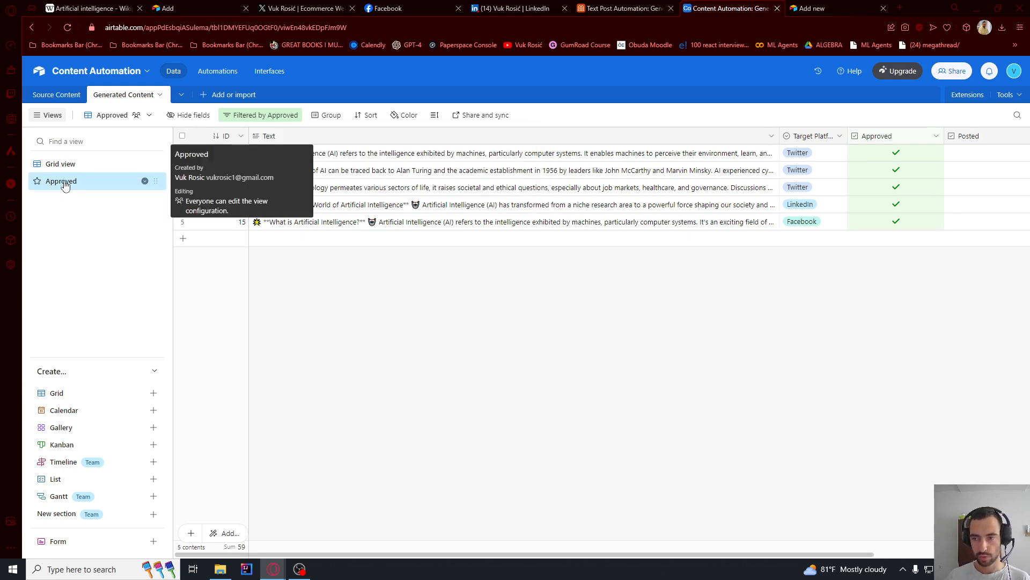
- Back in Make's Autopost scenario, refresh the Airtable trigger's view options and set the view to Approved
key("alt+Tab")
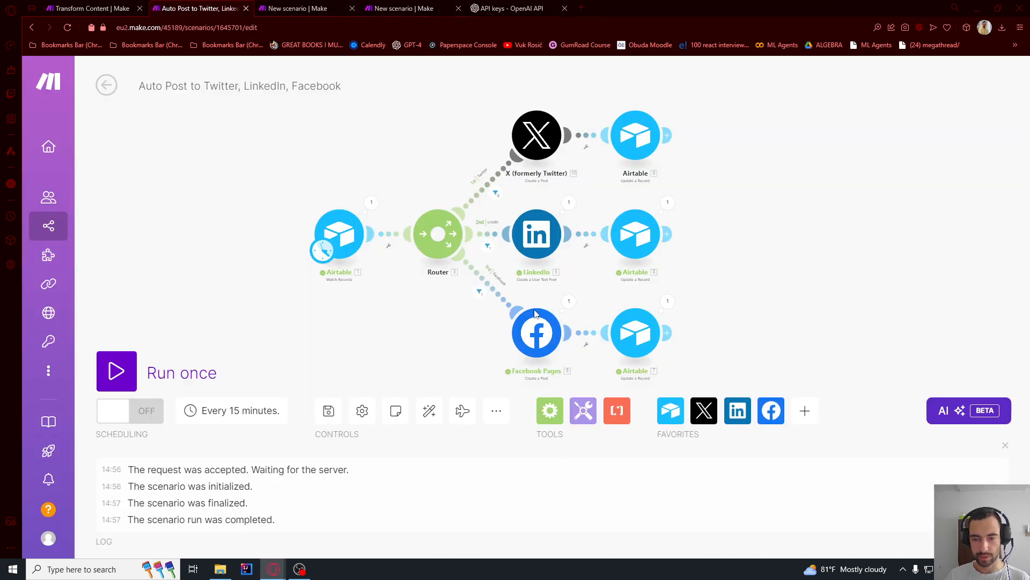
left_click(423, 6)
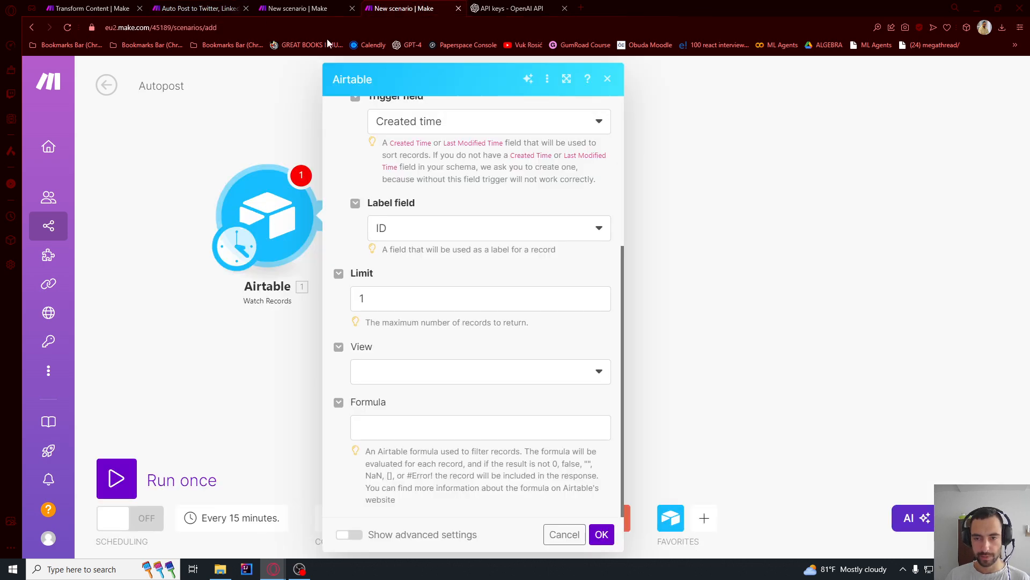
left_click(231, 5)
left_click(408, 7)
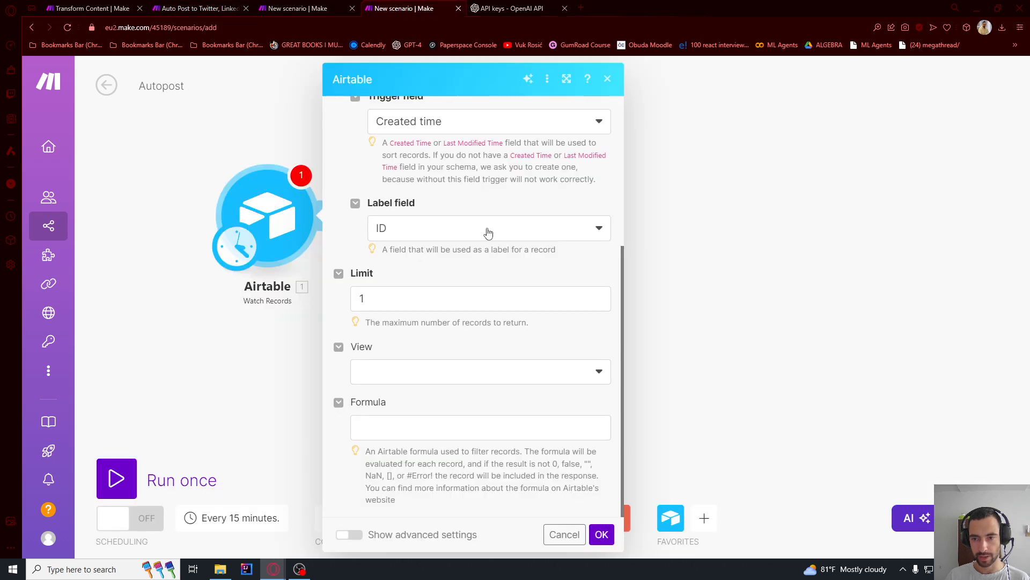
left_click(401, 381)
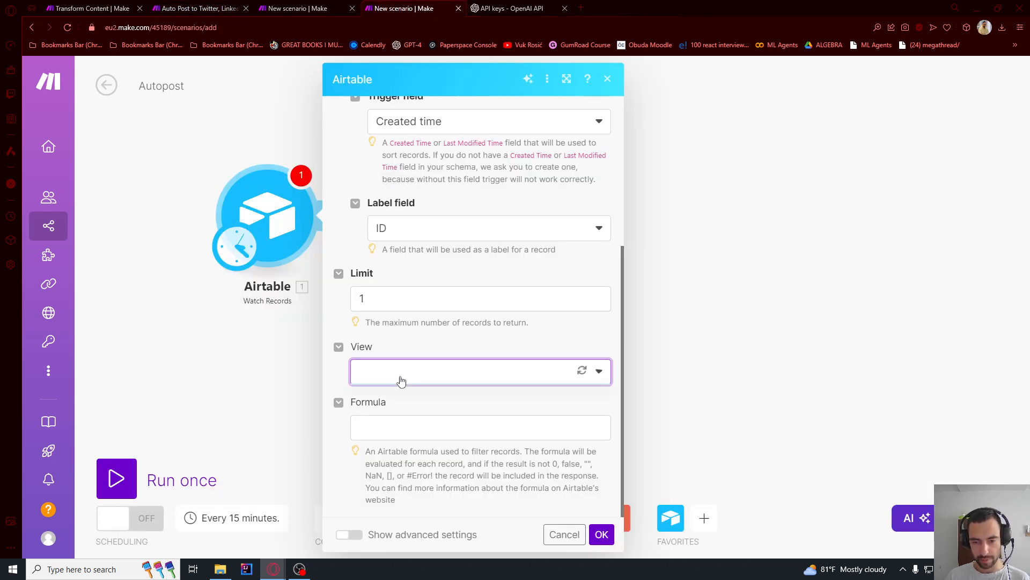
left_click(392, 380)
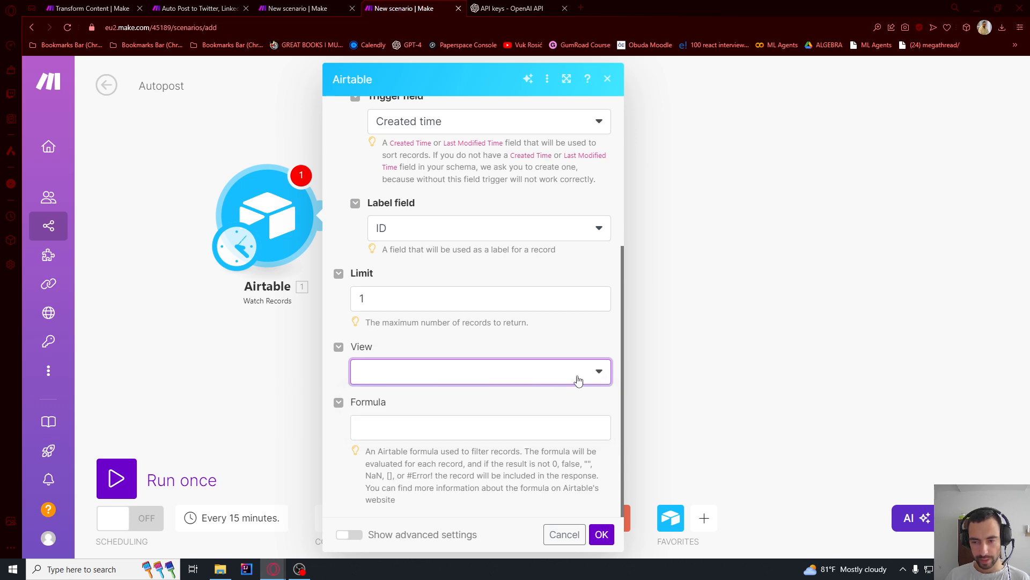
left_click(579, 378)
left_click(582, 371)
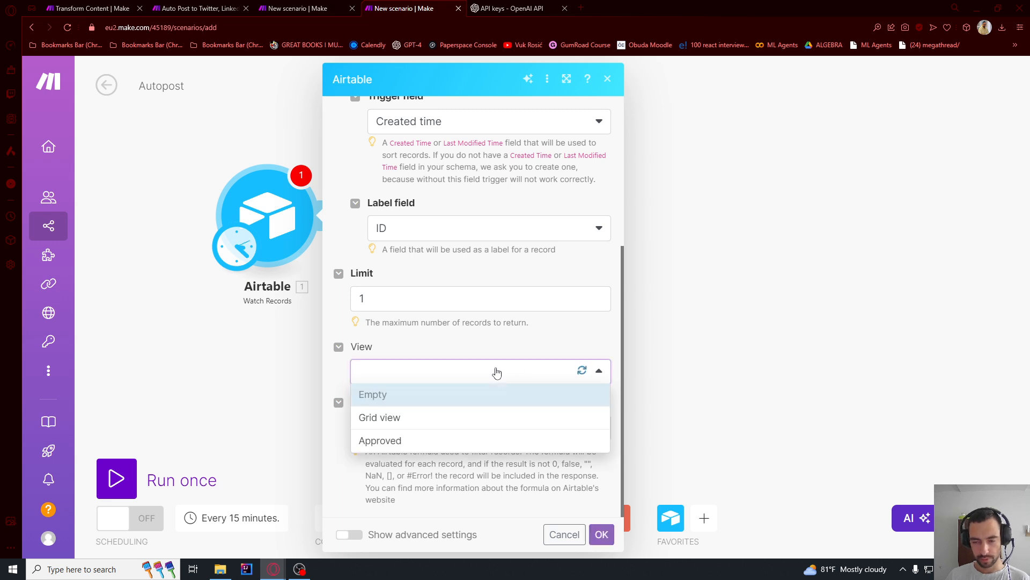
left_click(392, 438)
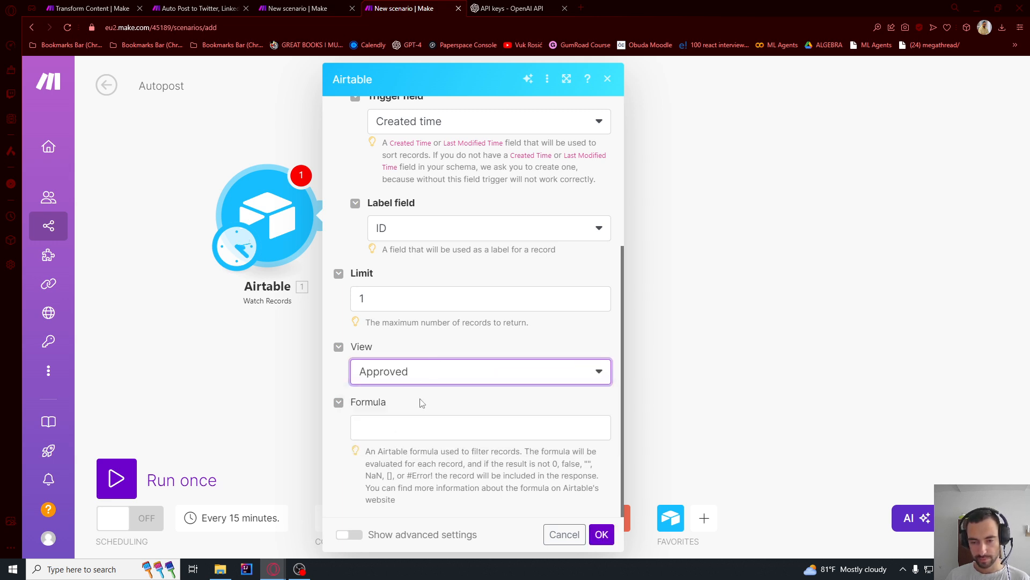
scroll(429, 397, "up", 5)
scroll(429, 397, "down", 5)
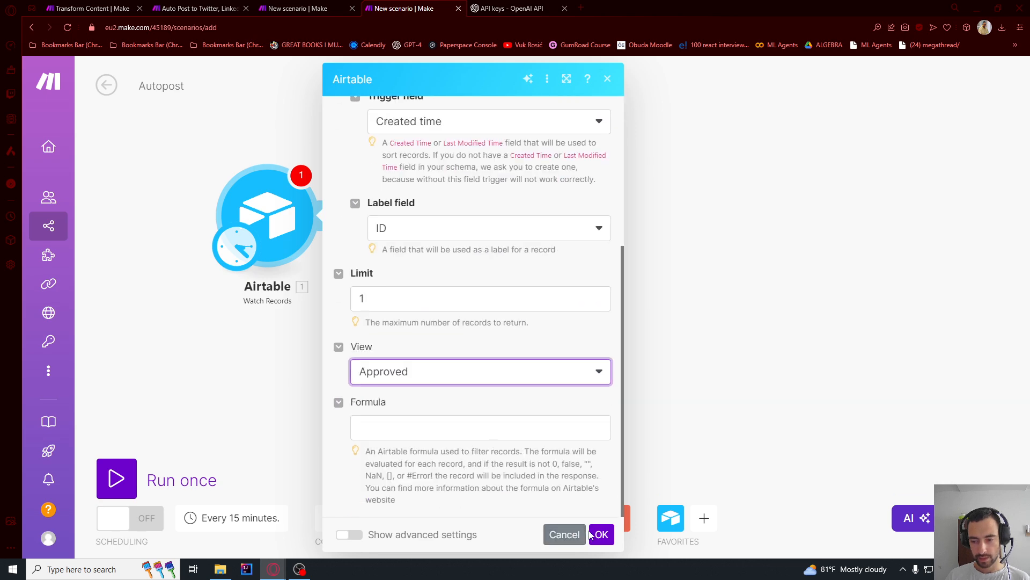
- Save the Airtable trigger settings and manually choose record 15 as where to start
left_click(592, 534)
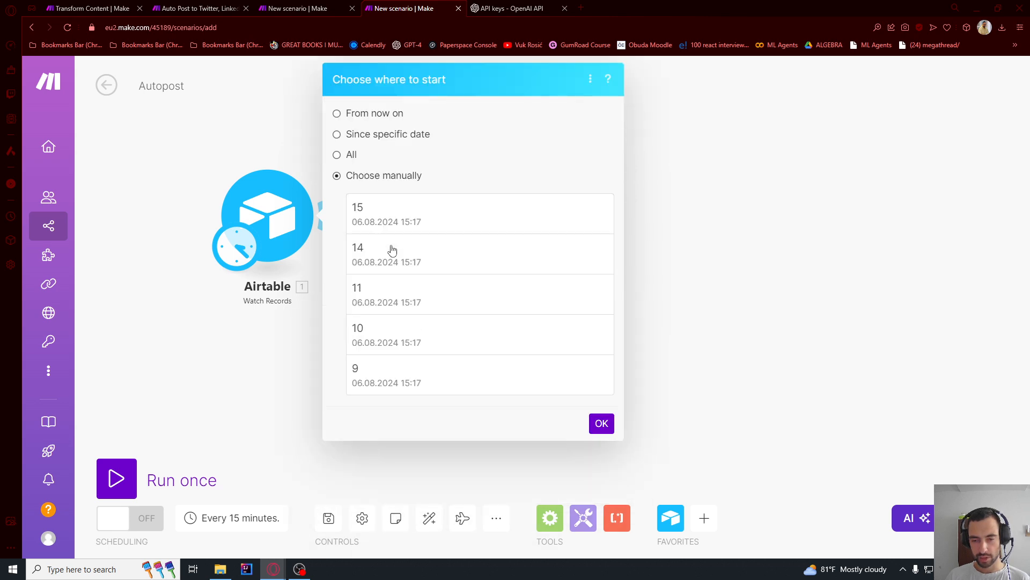
left_click(380, 222)
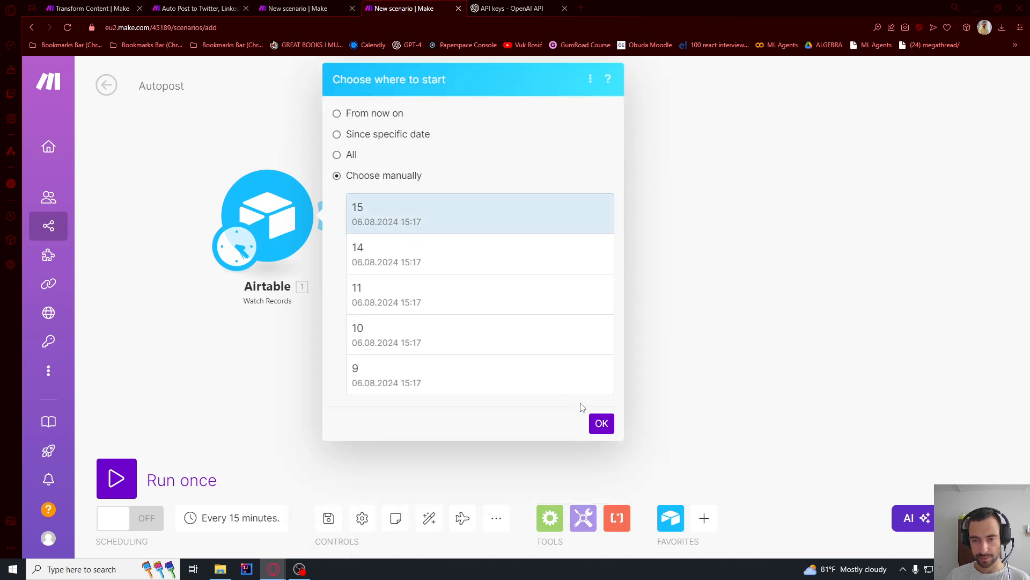
left_click(601, 423)
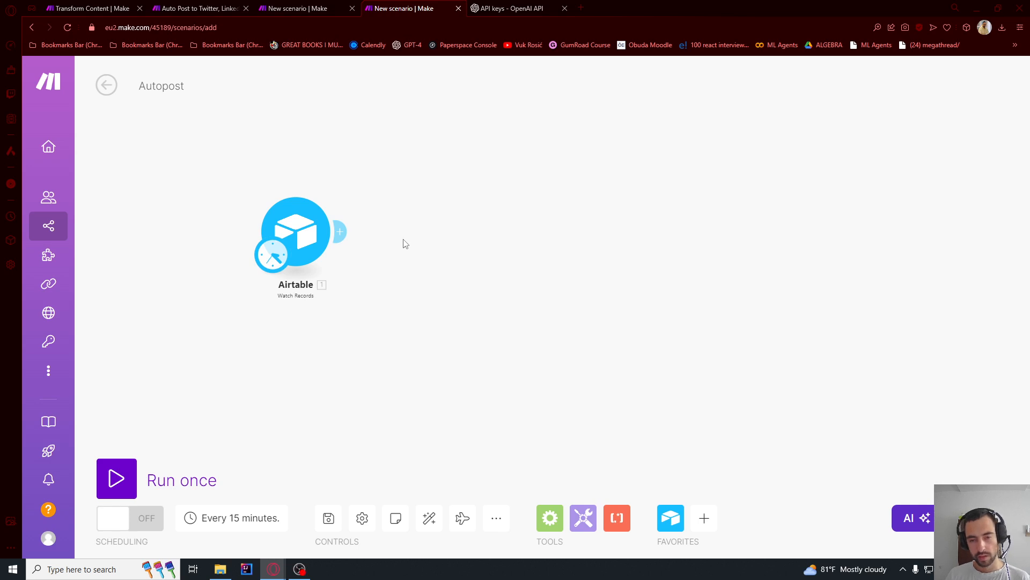
- Add a Flow Control Router after the Airtable Watch Records module
left_click(358, 237)
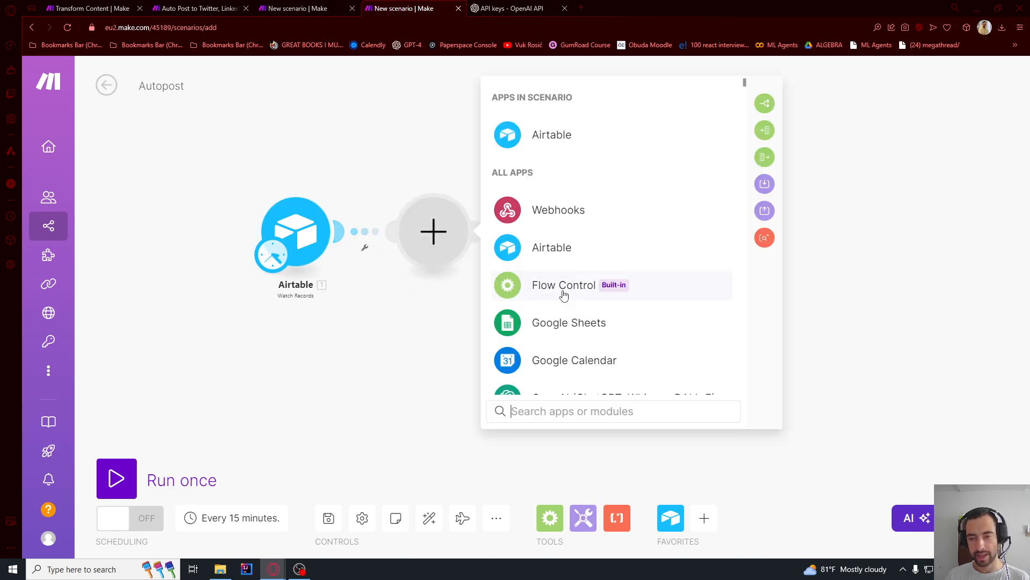
left_click(563, 293)
left_click(556, 374)
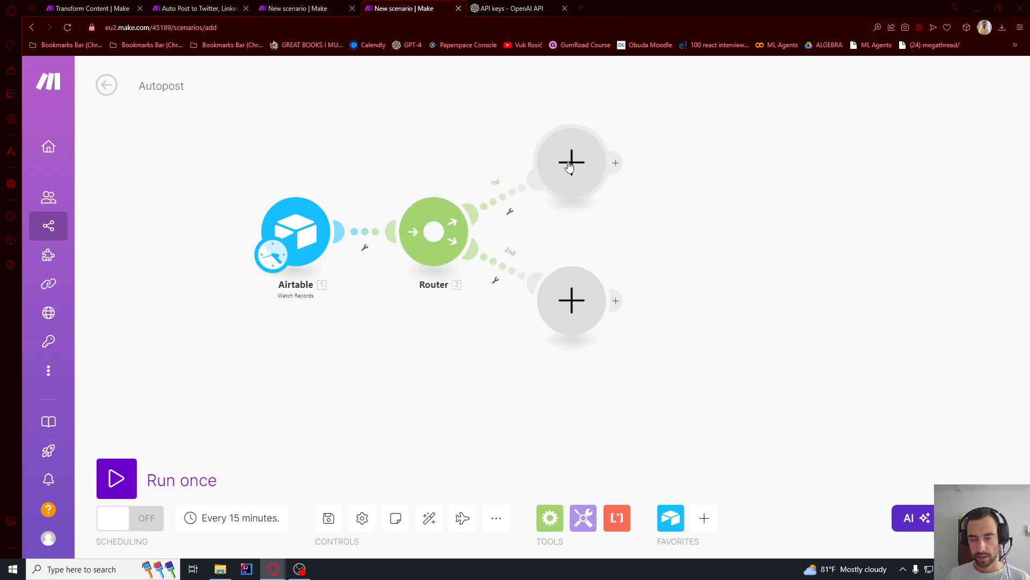
- Add the X (formerly Twitter) Create a Post module to the router's first branch
left_click(569, 165)
type("x")
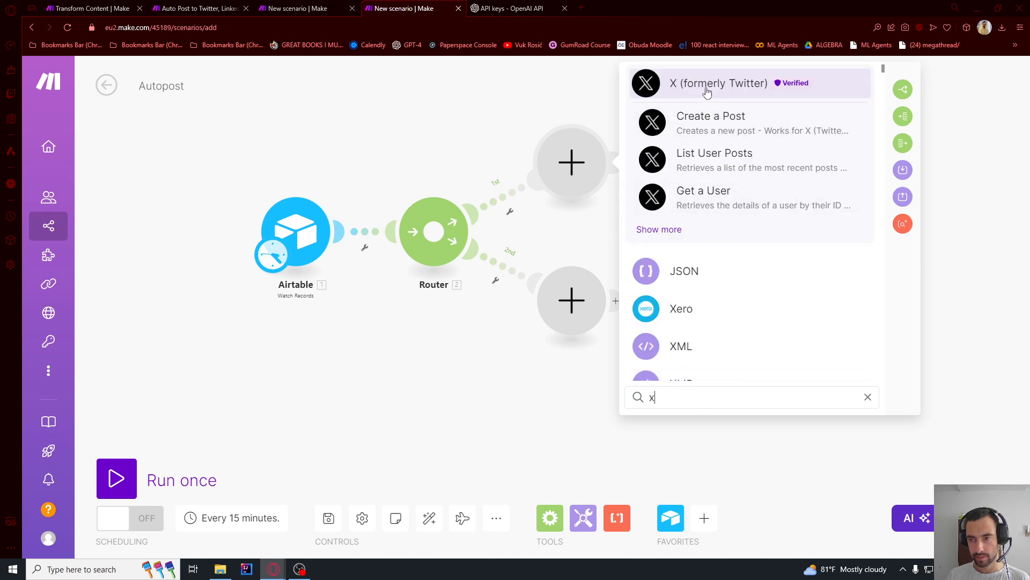
left_click(706, 121)
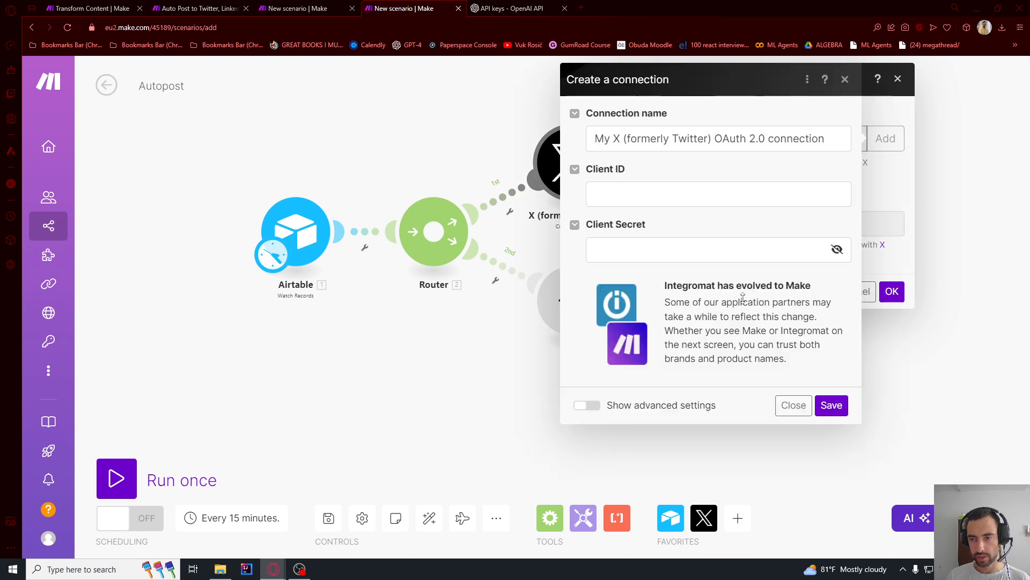
- Search the web for "x developer" in a new browser tab and open the Developer Portal from the X API page
left_click(581, 8)
type("x developer")
key("Return")
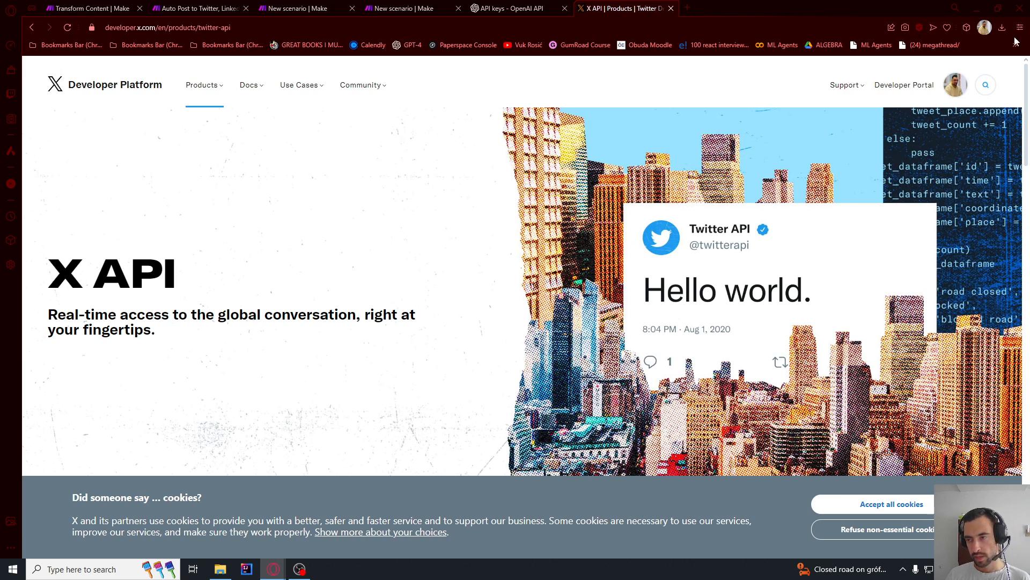
left_click(904, 85)
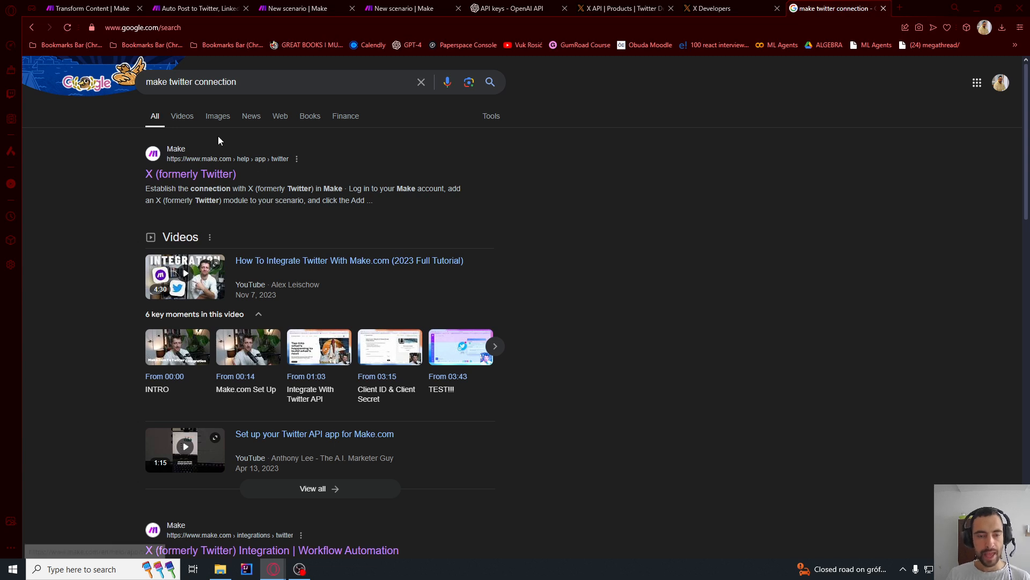
- Open Make's X (formerly Twitter) help page from the "make twitter connection" search results and read the steps for creating a custom application
left_click_drag(148, 82, 183, 82)
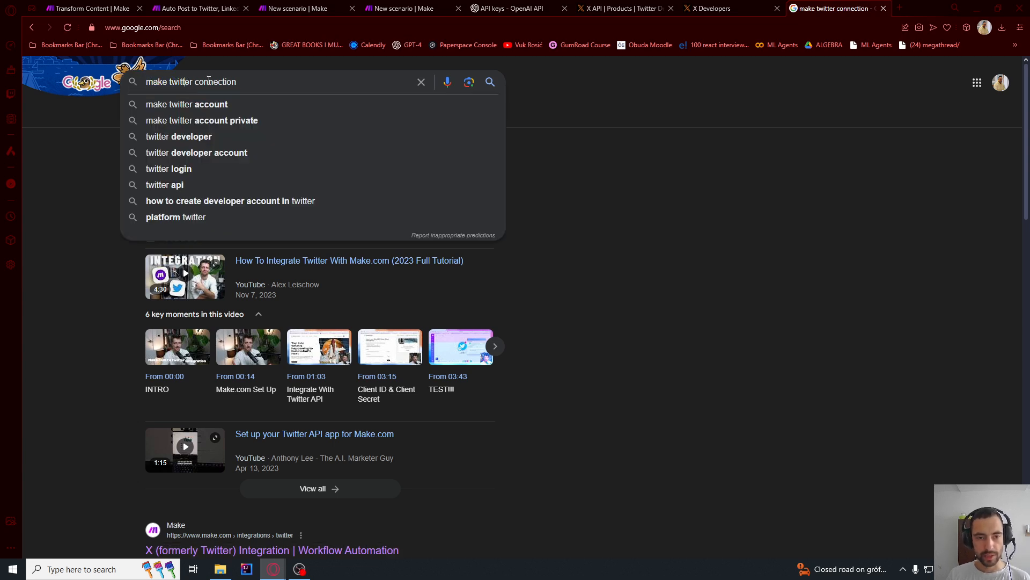
double_click(208, 82)
left_click(87, 128)
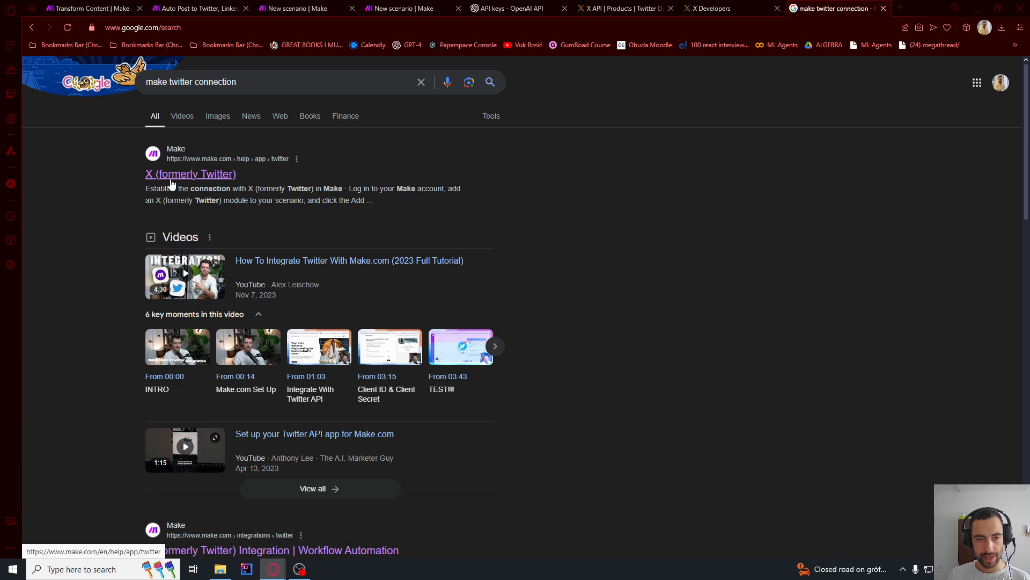
left_click(183, 174)
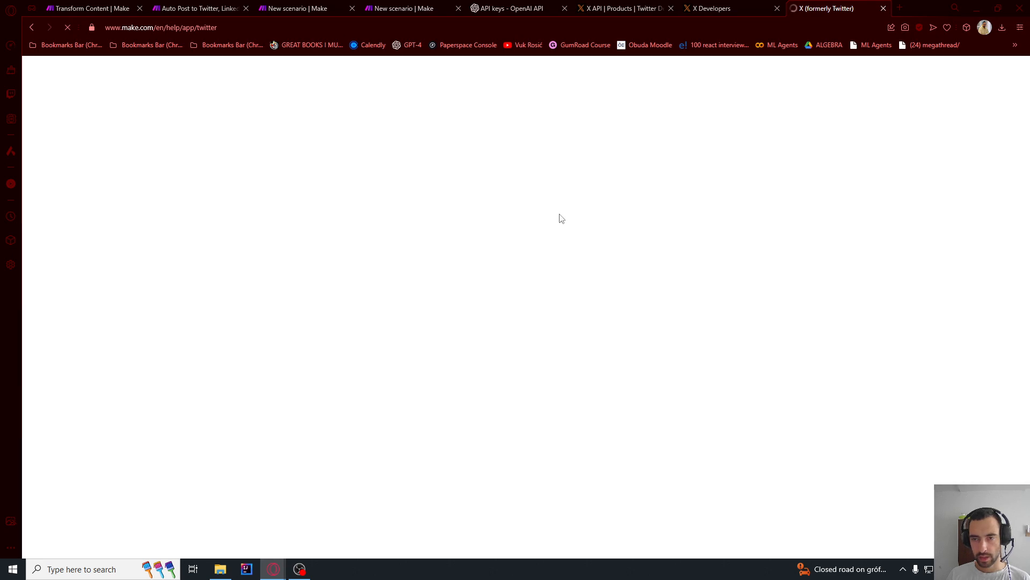
scroll(579, 211, "down", 4)
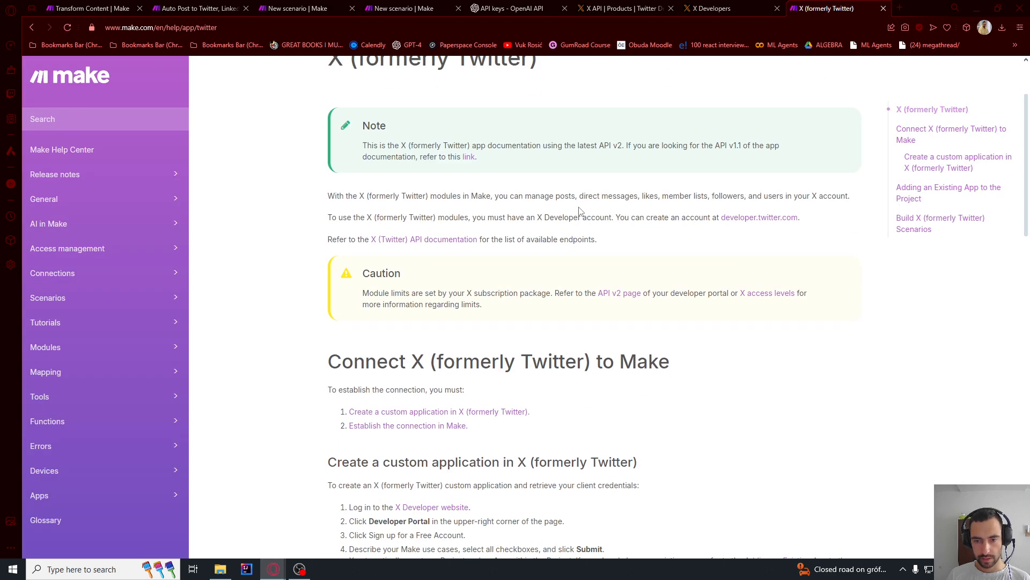
scroll(579, 212, "down", 4)
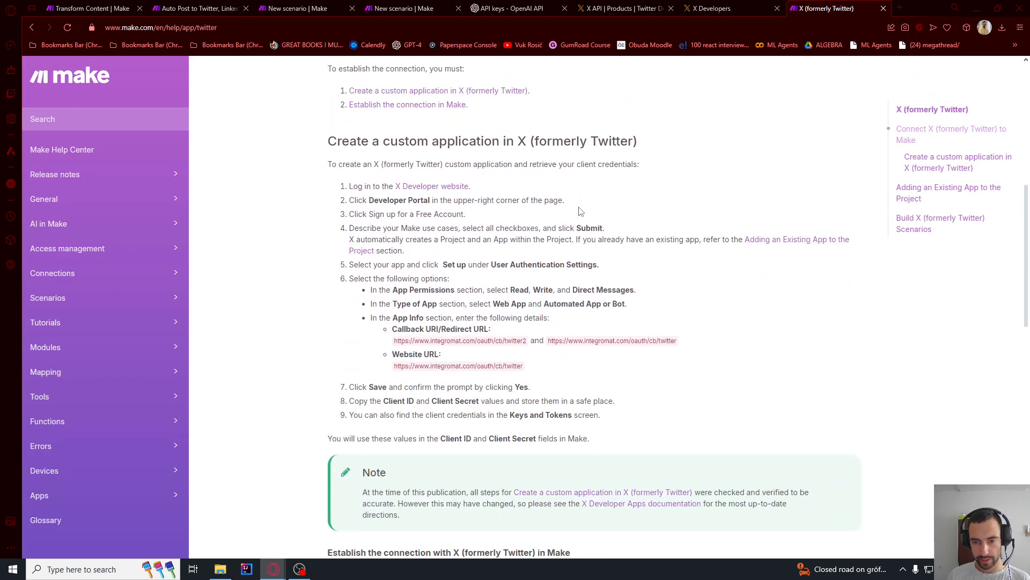
left_click_drag(370, 199, 459, 201)
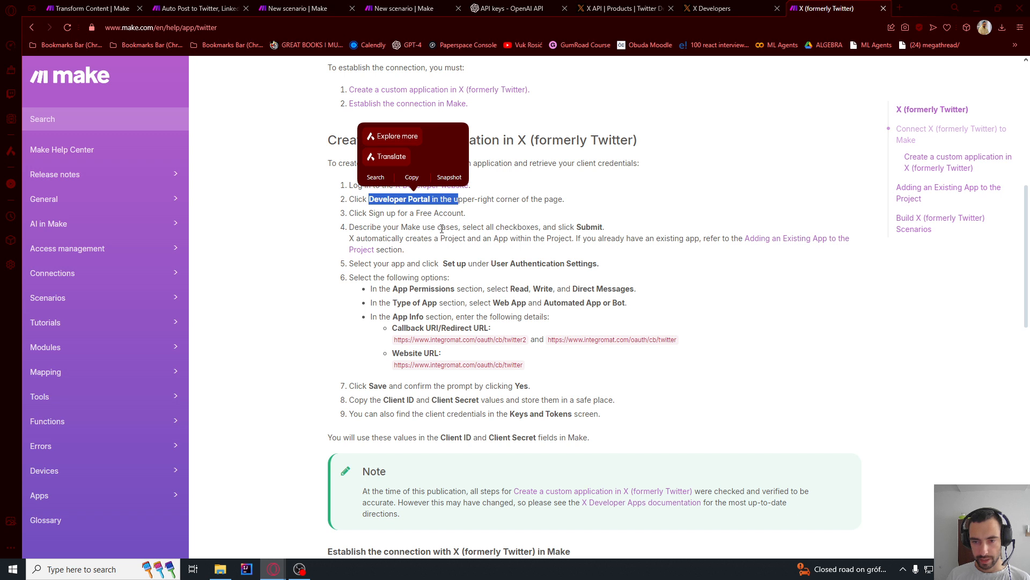
left_click_drag(383, 227, 390, 250)
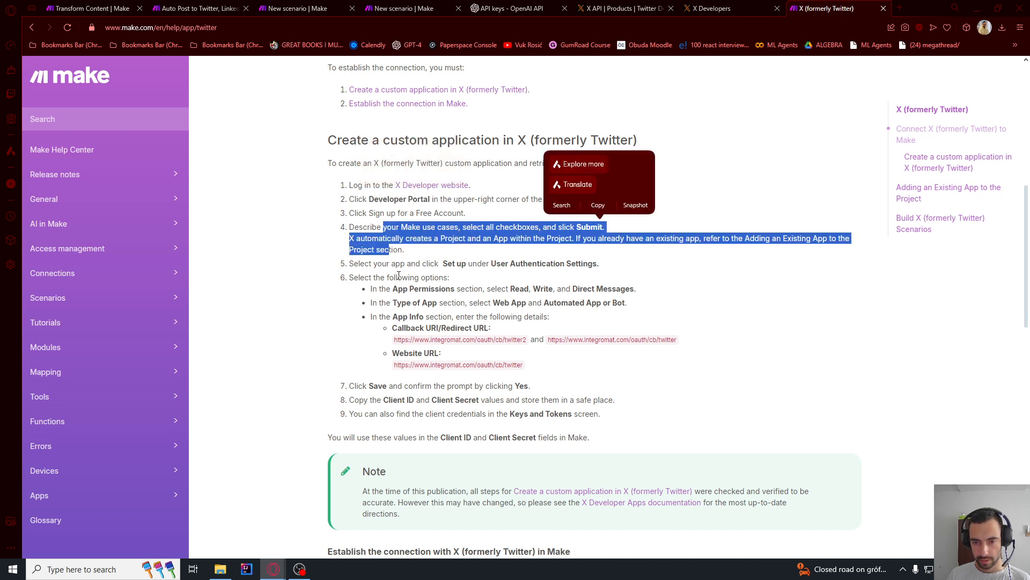
- Review the Projects & Apps overview in the X Developer Portal against the custom application instructions on Make's help page
left_click(711, 8)
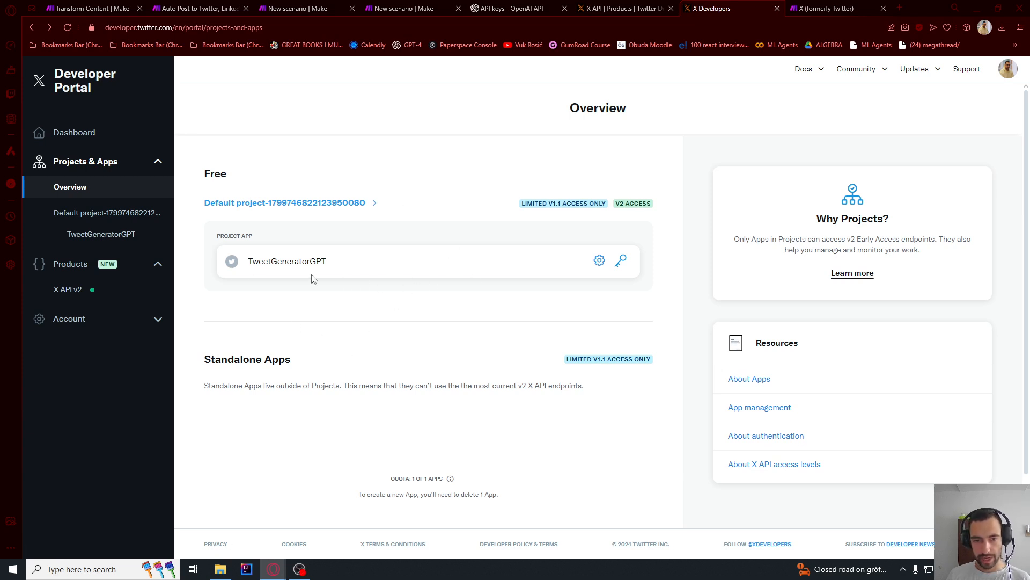
scroll(322, 280, "down", 1)
scroll(413, 290, "up", 1)
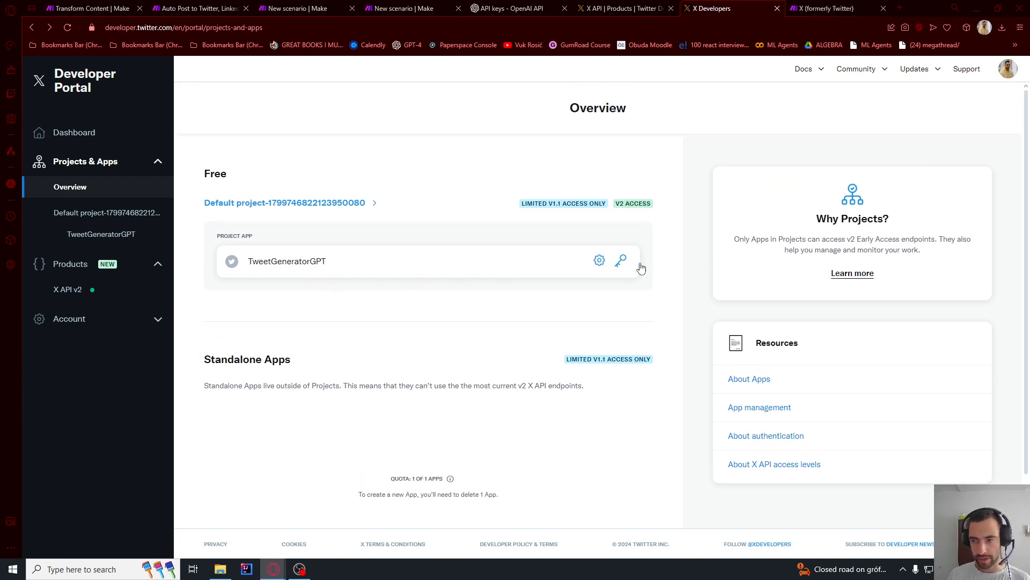
left_click(92, 235)
left_click(90, 189)
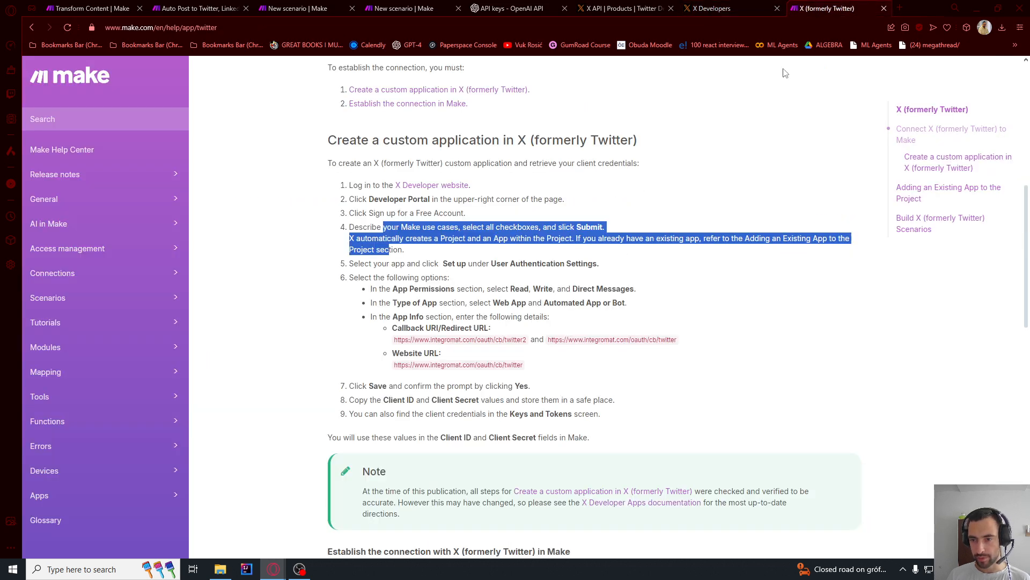
key("ctrl+Tab")
left_click(367, 212)
left_click_drag(353, 199, 388, 279)
- In the X Developer Portal, open the TweetGeneratorGPT app's settings at the user authentication section
left_click(744, 6)
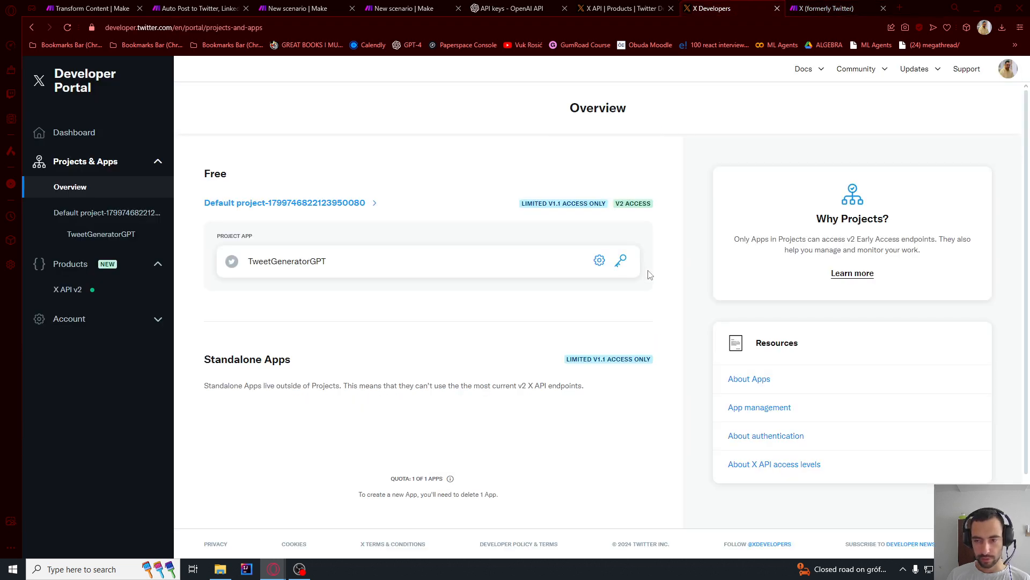
left_click(601, 261)
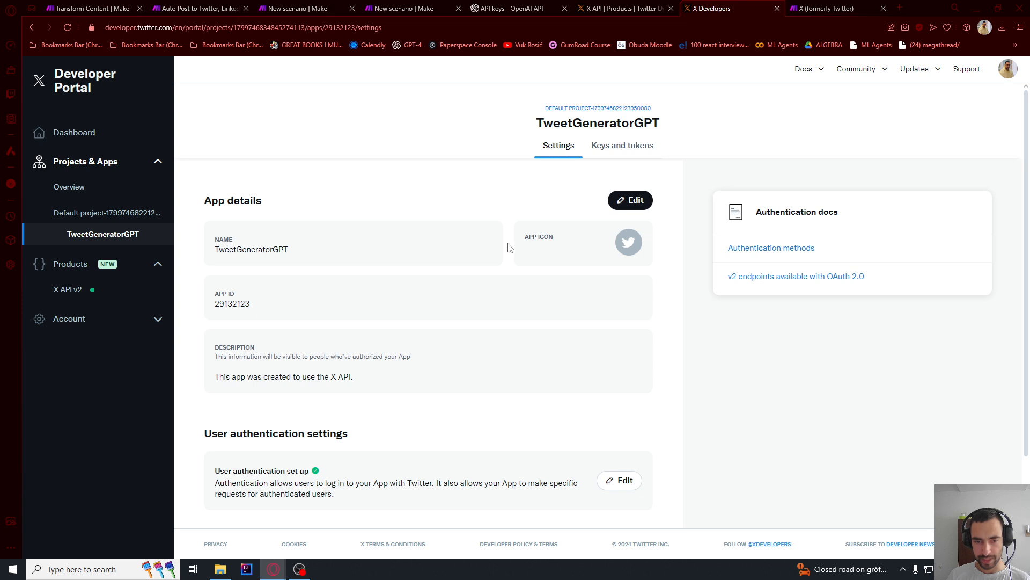
scroll(461, 260, "down", 2)
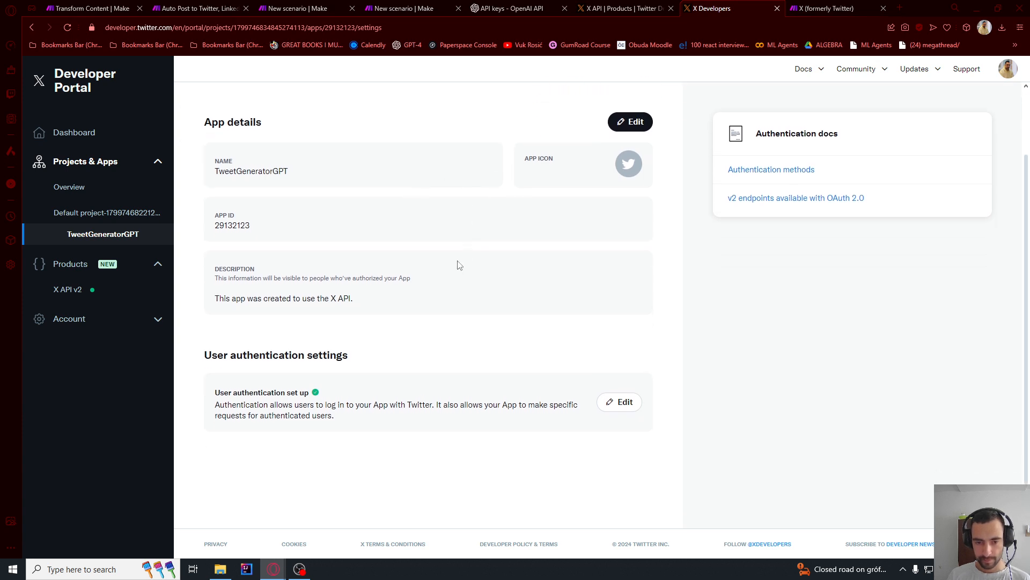
- Open the TweetGeneratorGPT app's user authentication settings for editing and examine the selected app permissions and type of app
left_click_drag(208, 358, 349, 355)
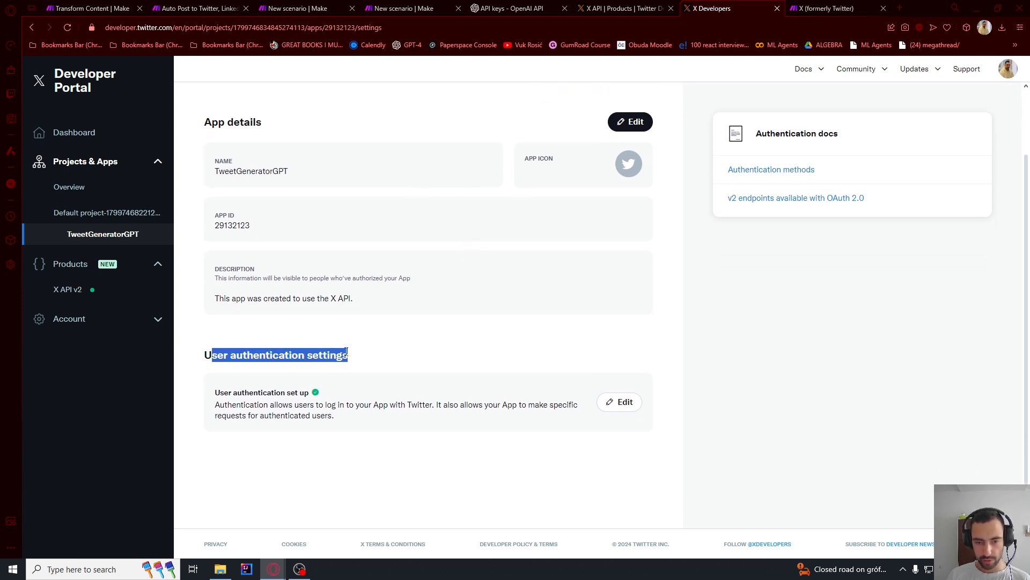
left_click(619, 407)
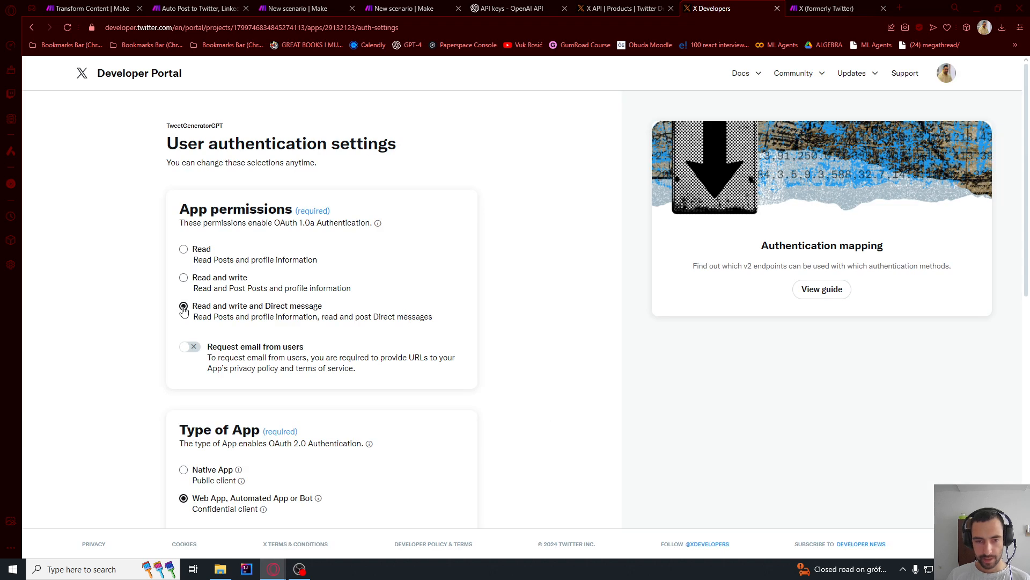
left_click_drag(191, 307, 345, 302)
left_click(261, 306)
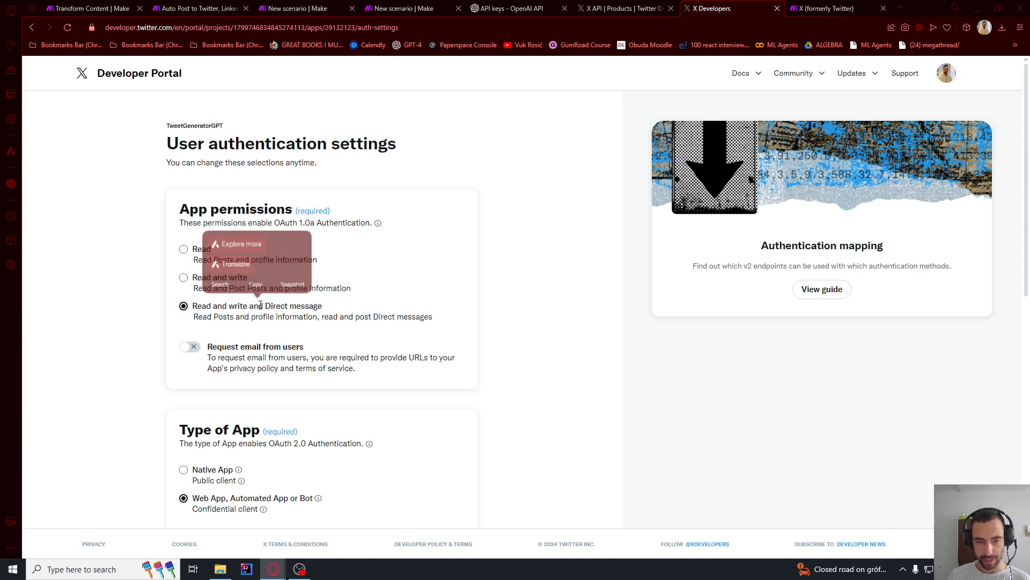
left_click_drag(252, 306, 330, 309)
left_click(298, 319)
scroll(299, 317, "down", 1)
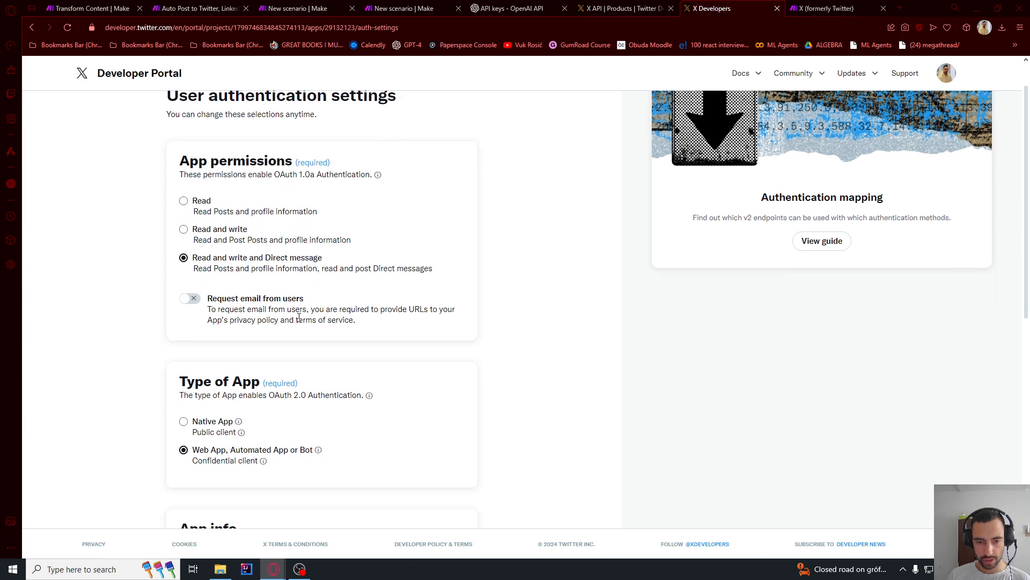
scroll(299, 317, "down", 1)
scroll(225, 239, "down", 2)
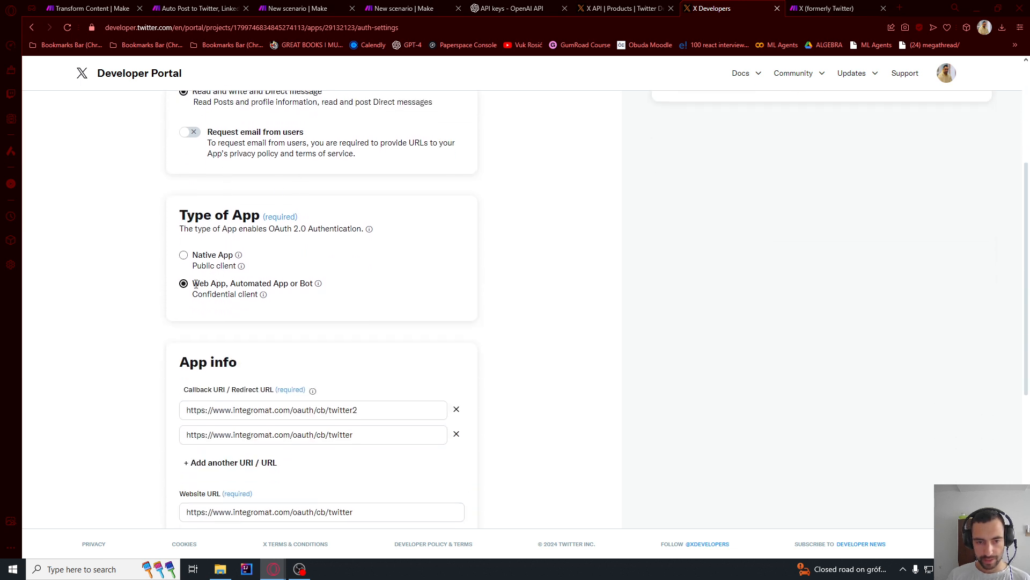
left_click_drag(194, 283, 298, 283)
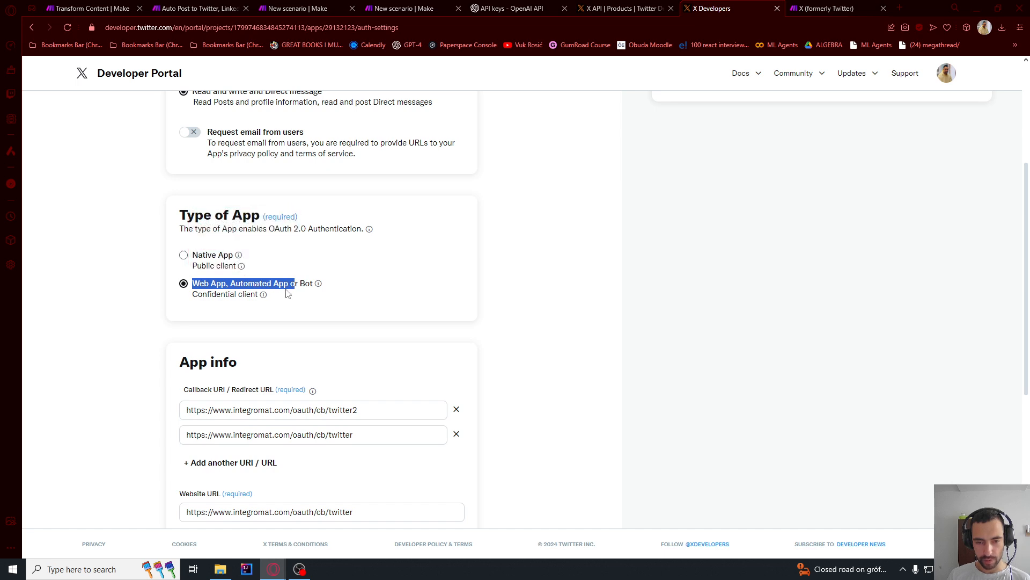
left_click(280, 283)
scroll(285, 289, "down", 3)
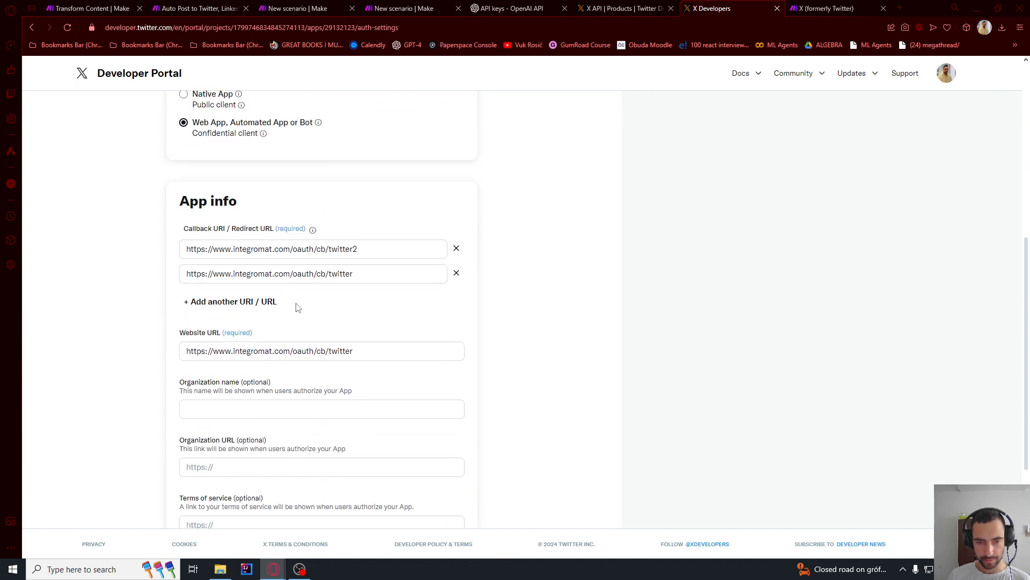
- Check the app's callback and website URLs against the App Info values listed on Make's X help page
scroll(344, 270, "up", 1)
left_click_drag(196, 256, 228, 256)
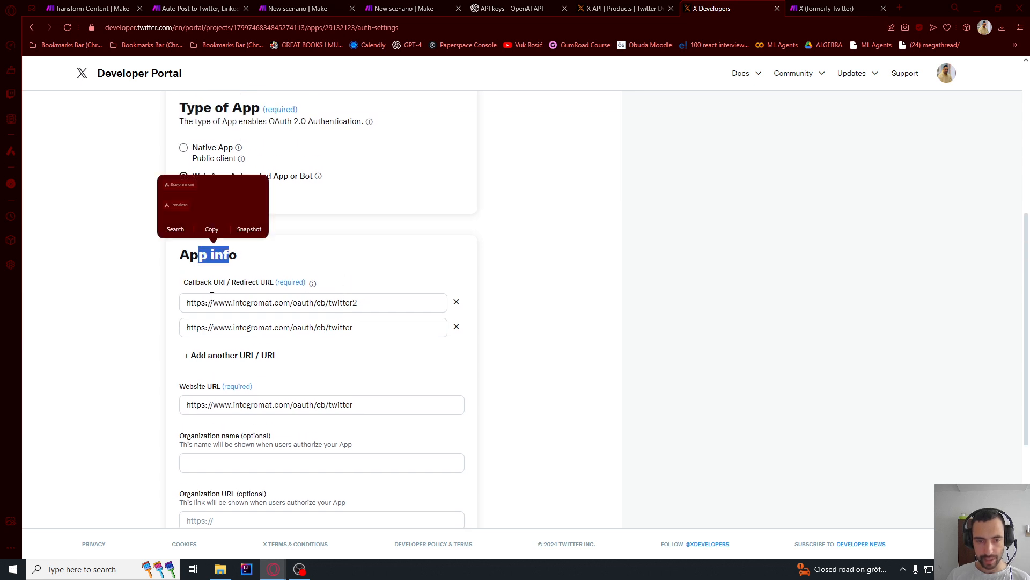
left_click_drag(361, 301, 184, 304)
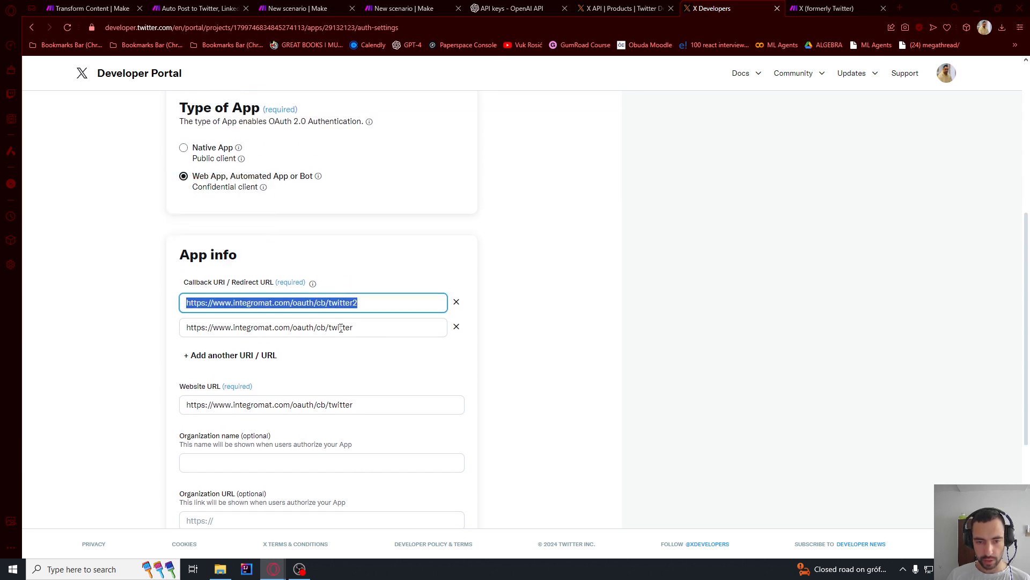
left_click_drag(356, 328, 180, 328)
left_click_drag(360, 304, 153, 314)
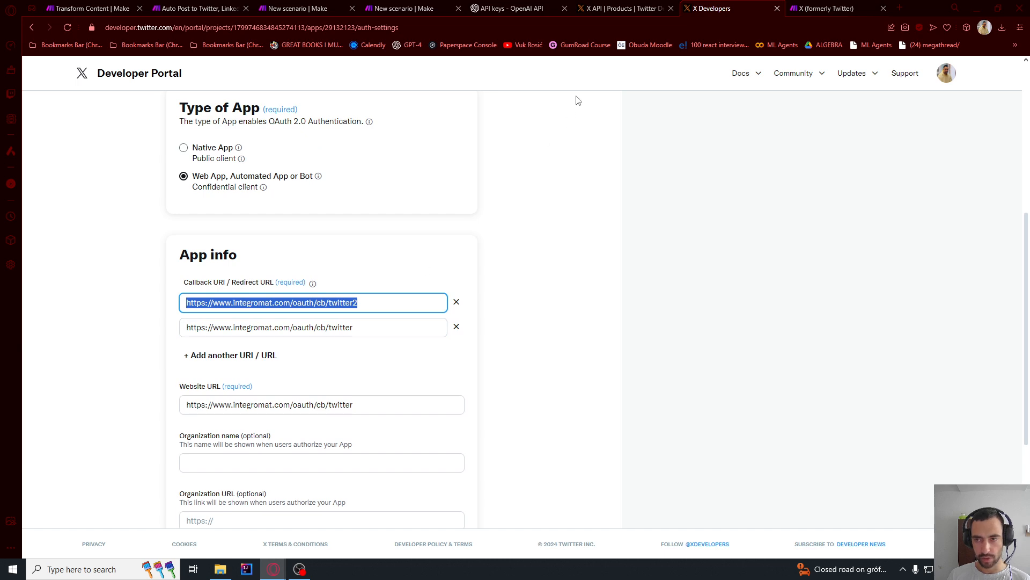
left_click(826, 8)
left_click_drag(394, 339, 527, 340)
left_click_drag(686, 342, 392, 365)
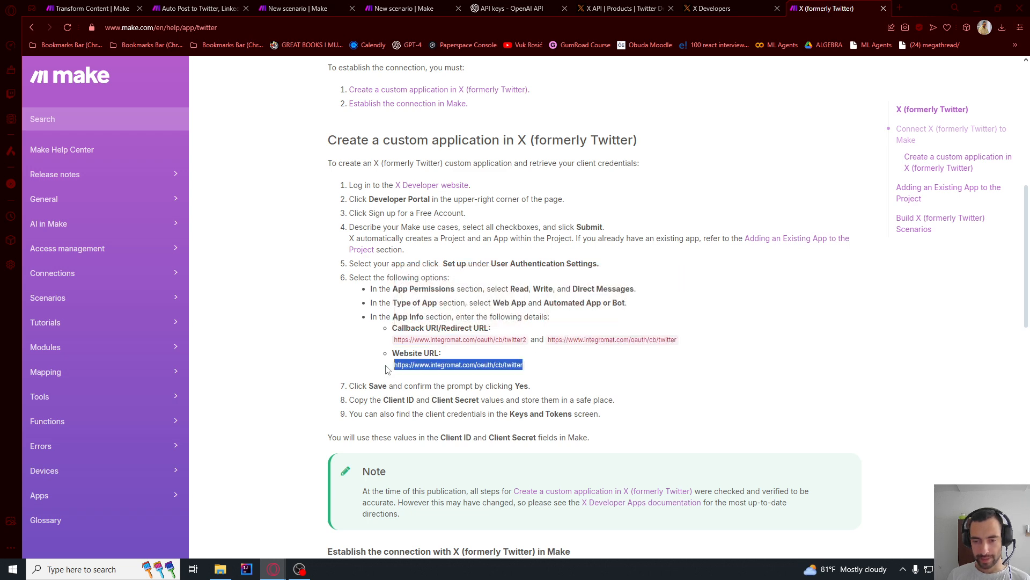
key("ctrl+Tab")
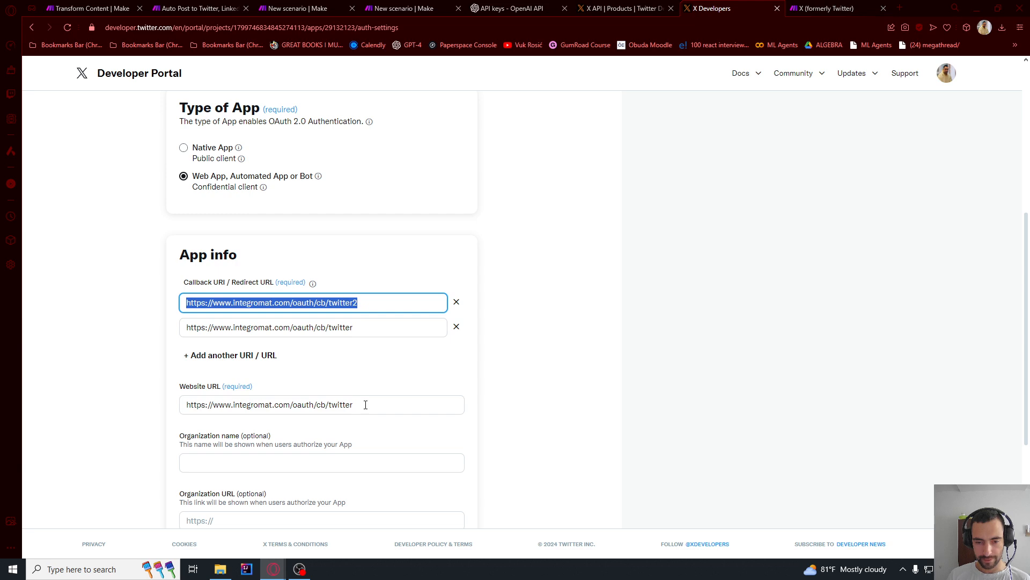
left_click_drag(366, 404, 179, 415)
left_click(159, 414)
scroll(172, 364, "down", 4)
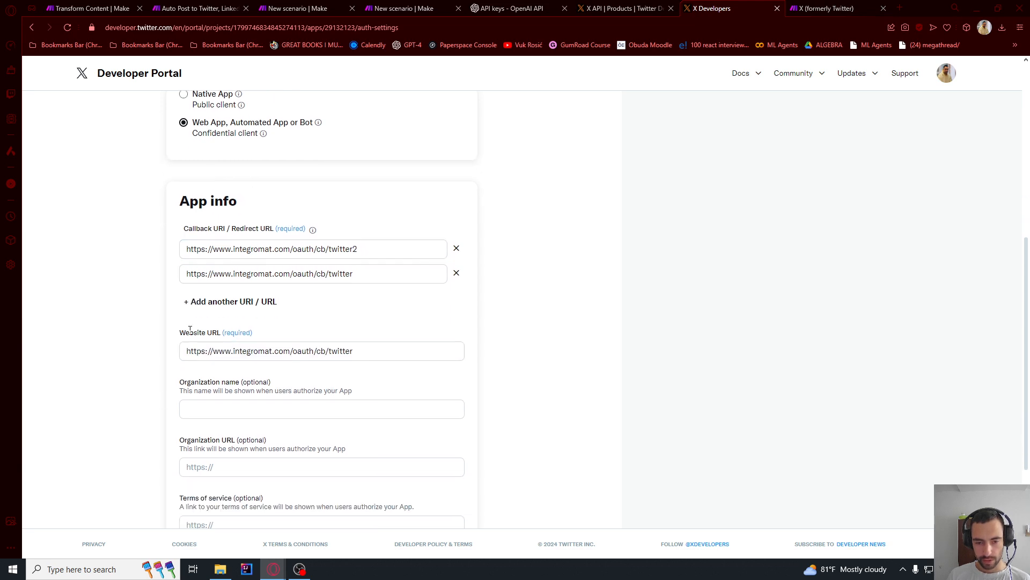
scroll(489, 405, "up", 10)
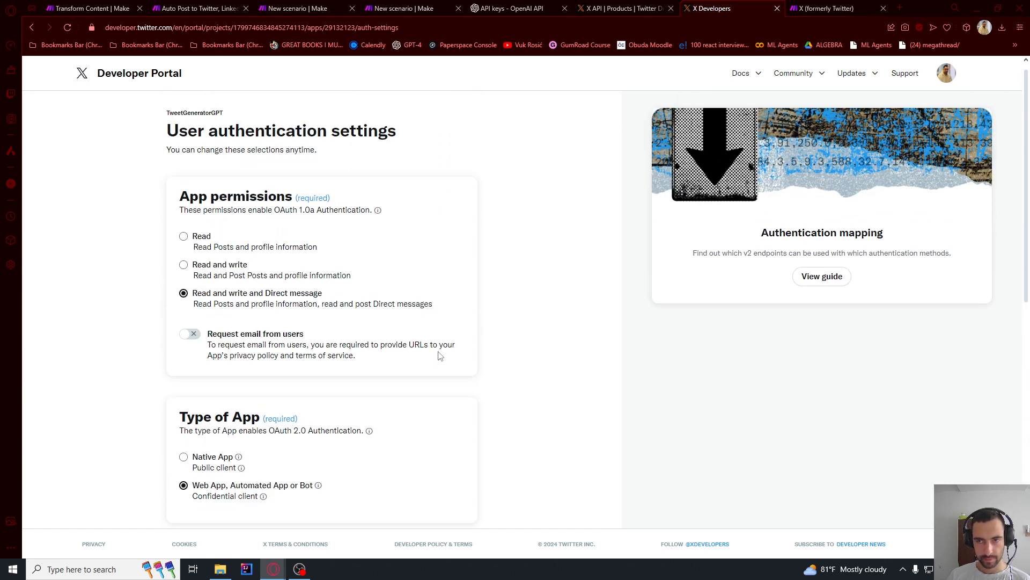
- Reread the custom application steps on Make's X help page and return to the TweetGeneratorGPT app's settings in the Developer Portal
left_click(833, 8)
key("ctrl+Tab")
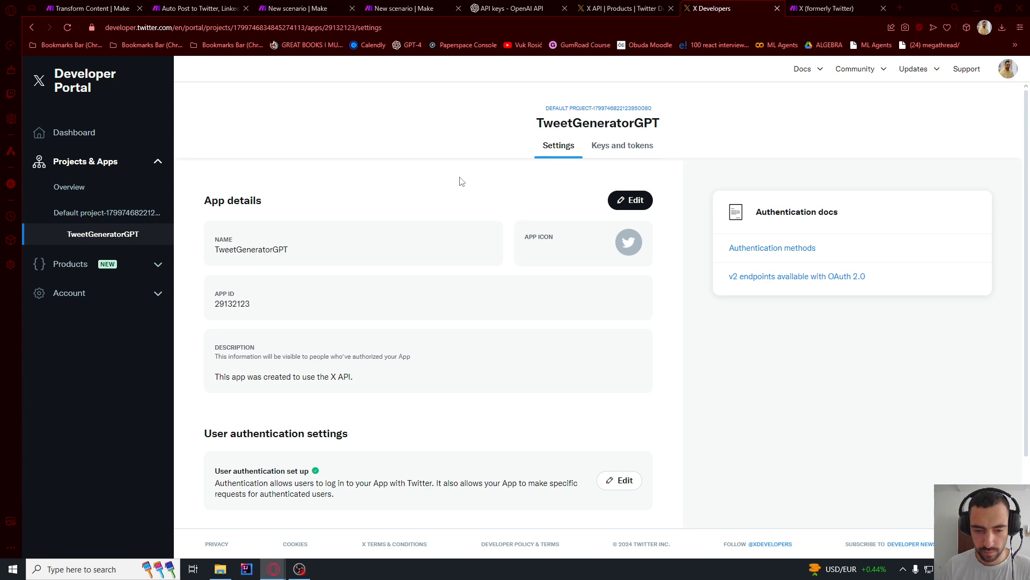
left_click(821, 8)
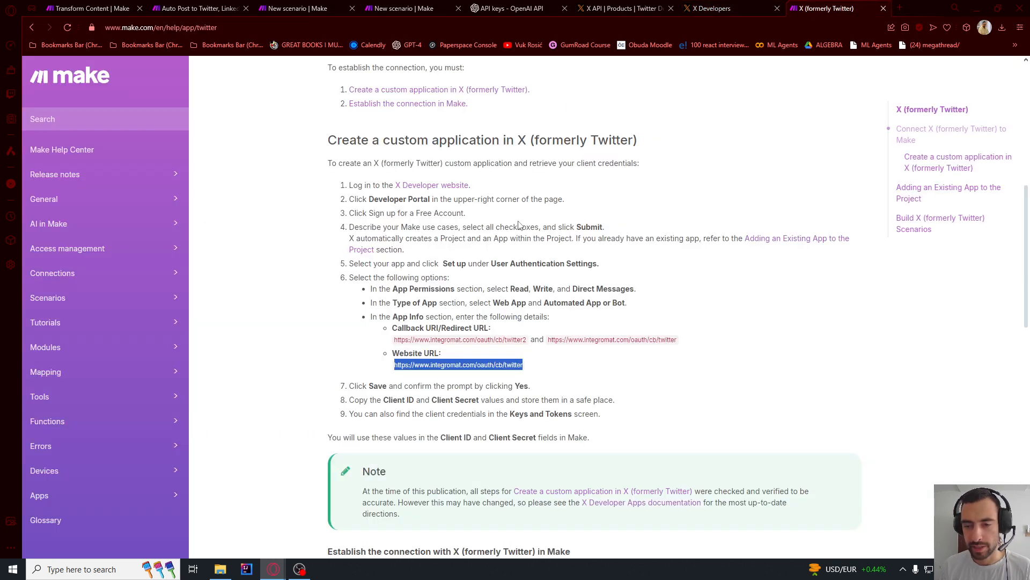
left_click_drag(352, 185, 462, 385)
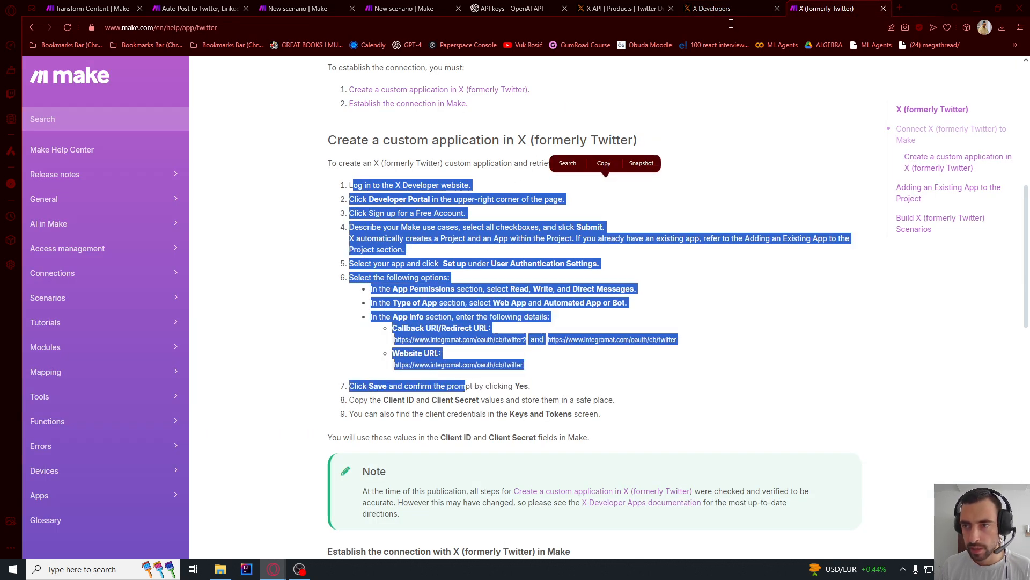
key("ctrl+Tab")
left_click(839, 8)
key("ctrl+Tab")
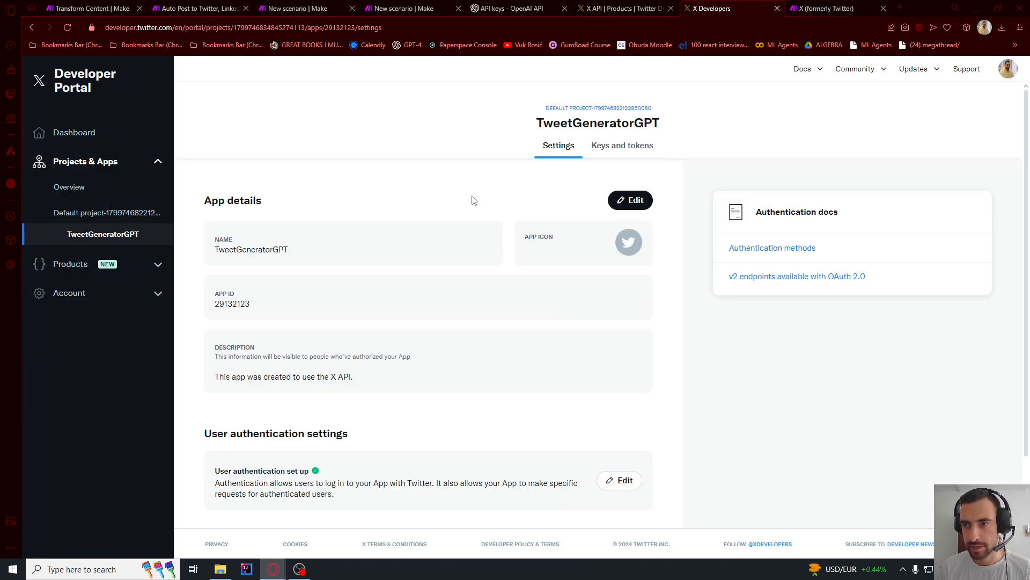
- Copy the OAuth 2.0 Client ID from the app's keys and tokens into the Client ID field of Make's X connection
scroll(413, 298, "down", 1)
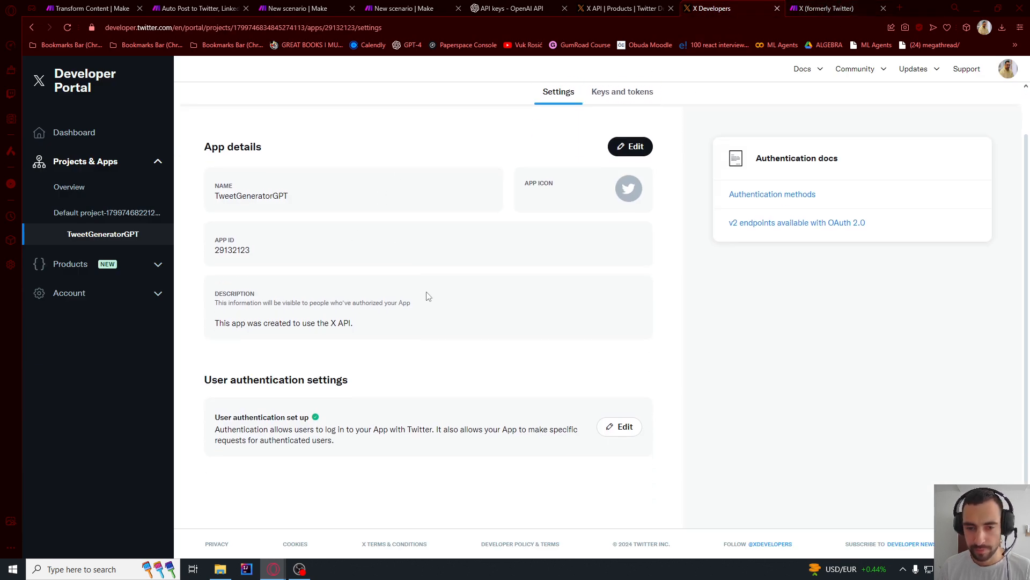
scroll(327, 320, "up", 1)
left_click(621, 145)
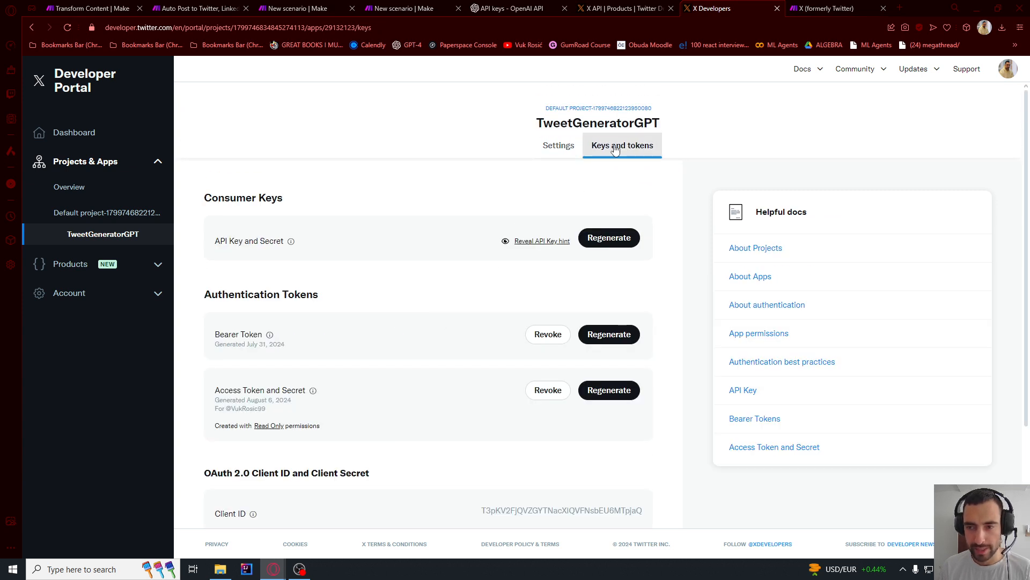
scroll(343, 252, "down", 2)
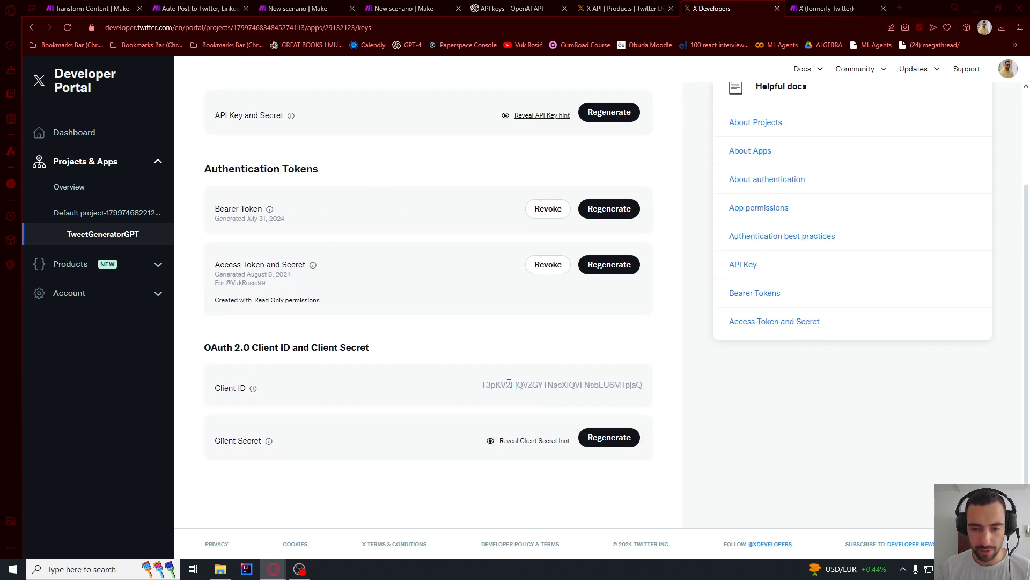
left_click_drag(482, 384, 649, 391)
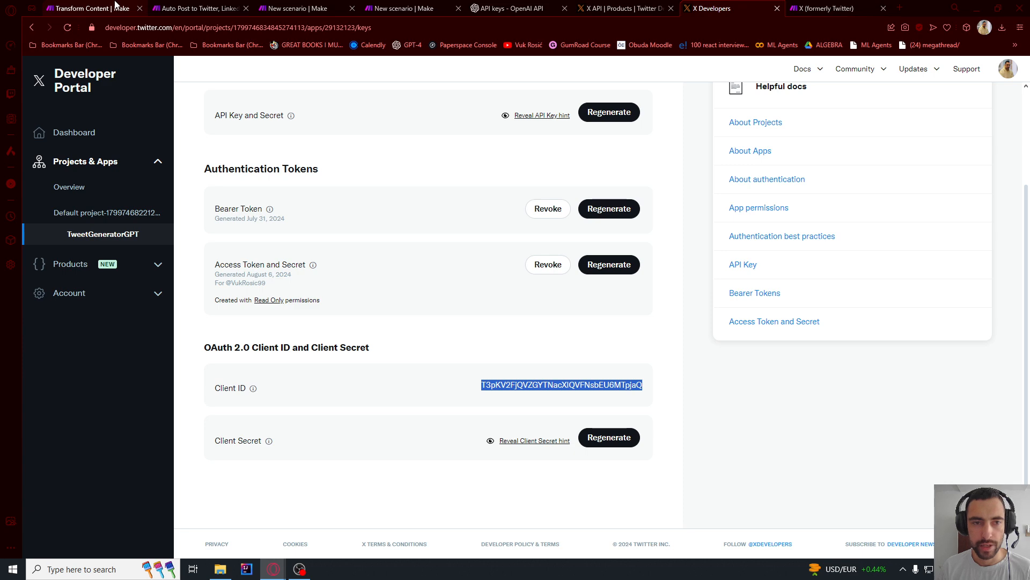
left_click(296, 8)
left_click(405, 8)
left_click(671, 188)
key("ctrl+v")
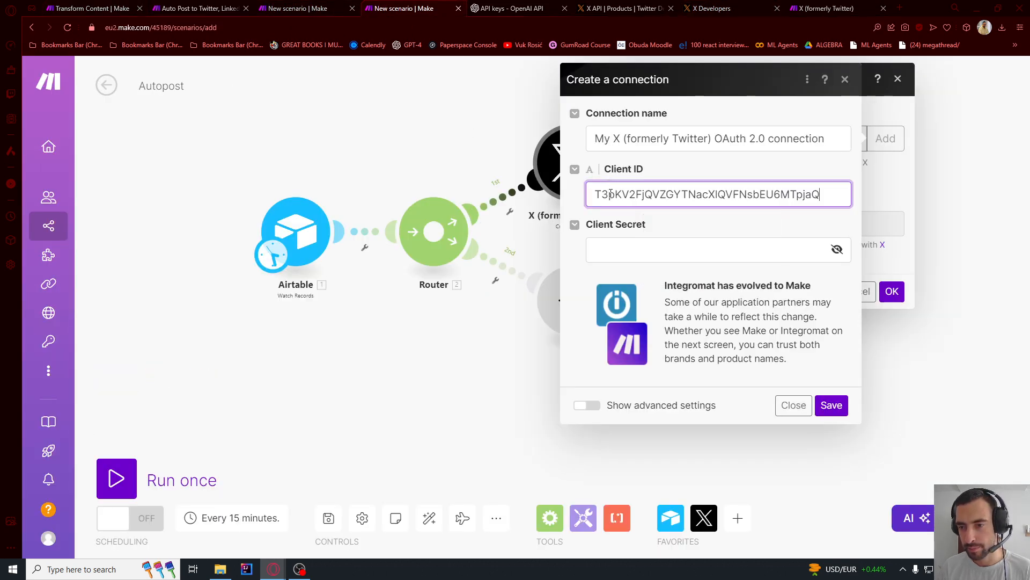
- Regenerate the OAuth 2.0 Client Secret of the TweetGeneratorGPT app in the Developer Portal and copy it
left_click(829, 8)
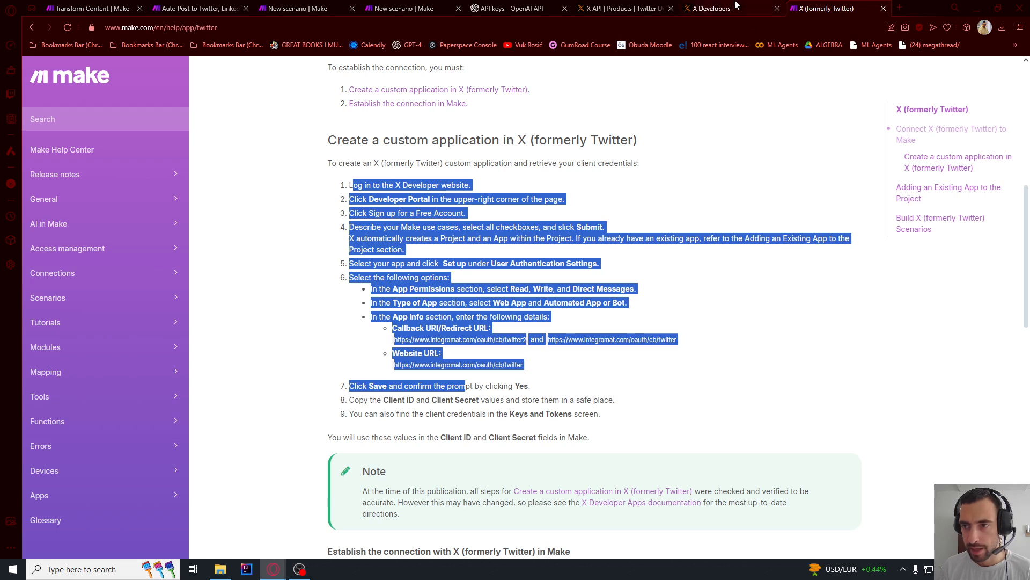
left_click(711, 8)
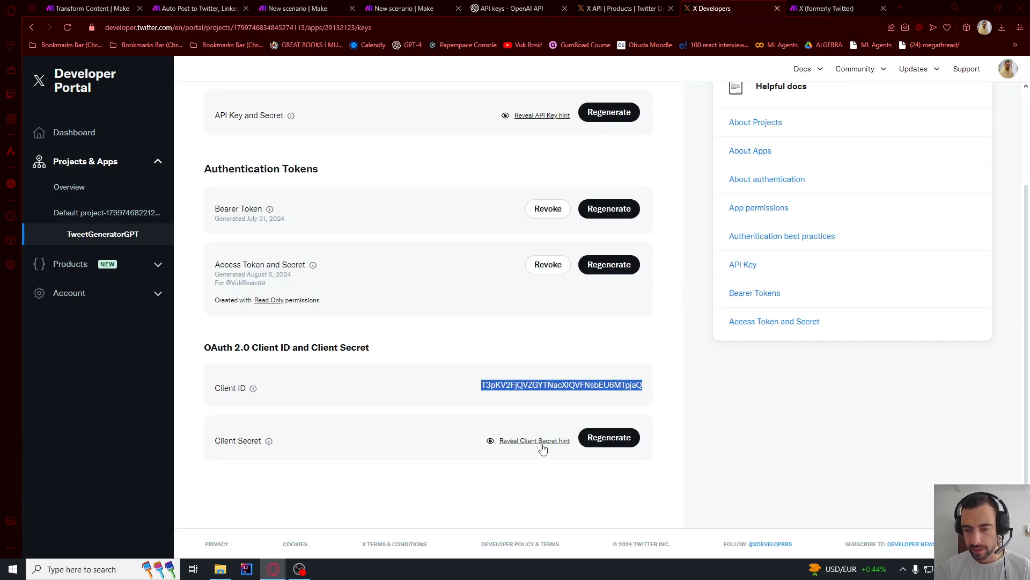
left_click(606, 438)
left_click(515, 349)
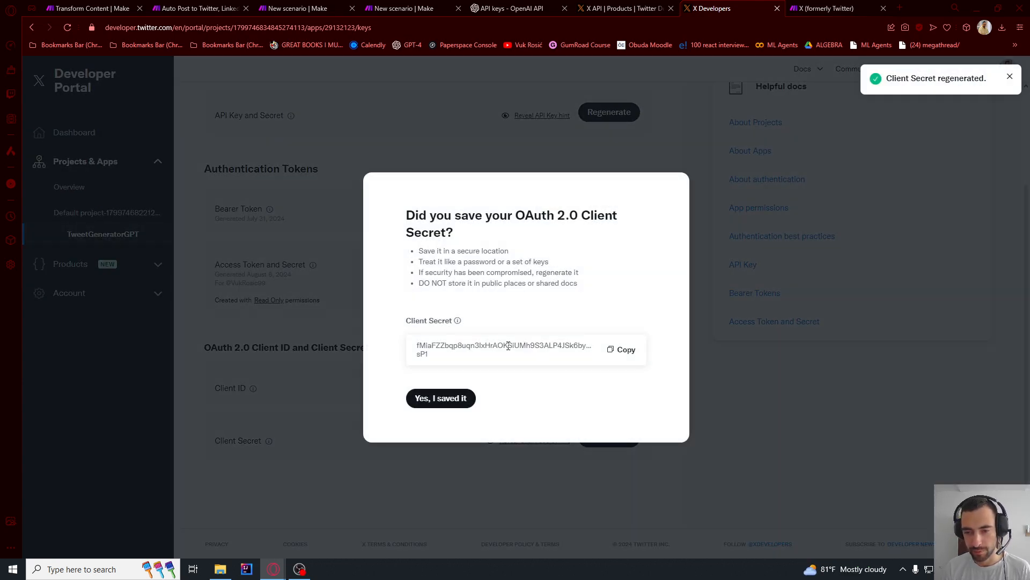
- Paste the copied Client Secret into the X OAuth 2.0 connection in Make's Autopost scenario and save the connection
left_click(403, 8)
left_click(708, 249)
key("ctrl+v")
left_click(832, 406)
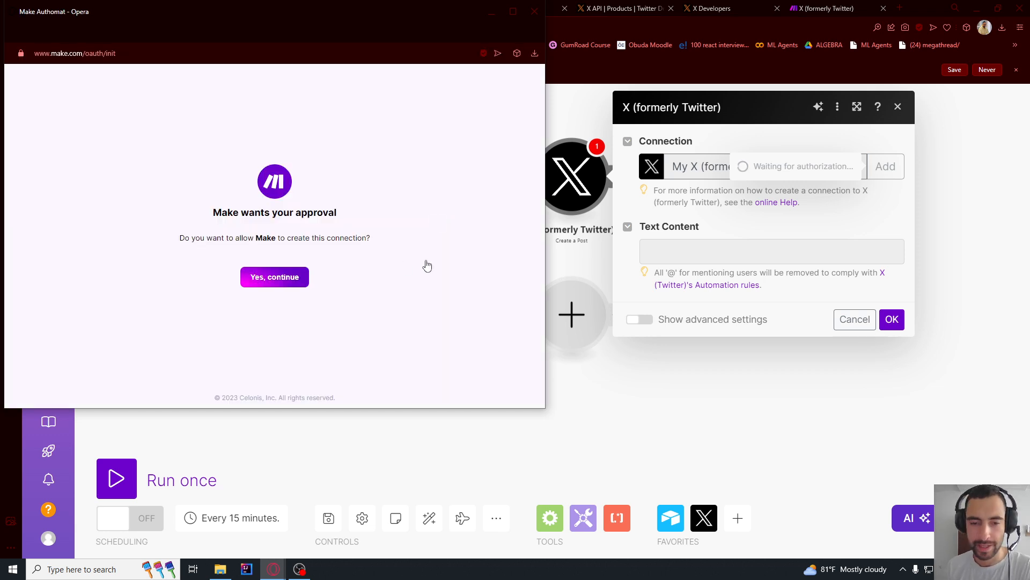
- Approve Make's connection request and authorize TweetGeneratorGPT to access the X account
left_click(292, 283)
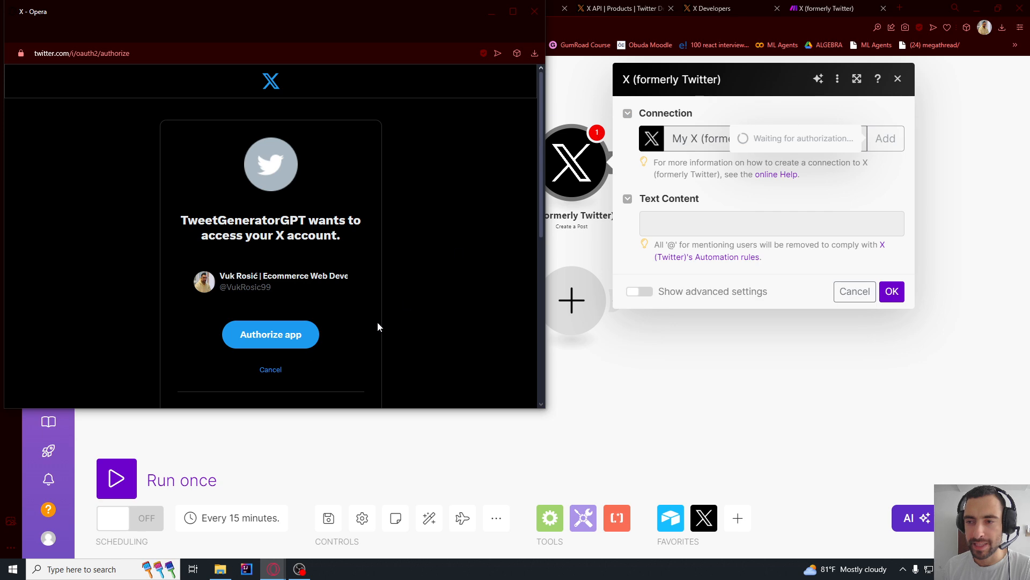
left_click(294, 336)
double_click(294, 336)
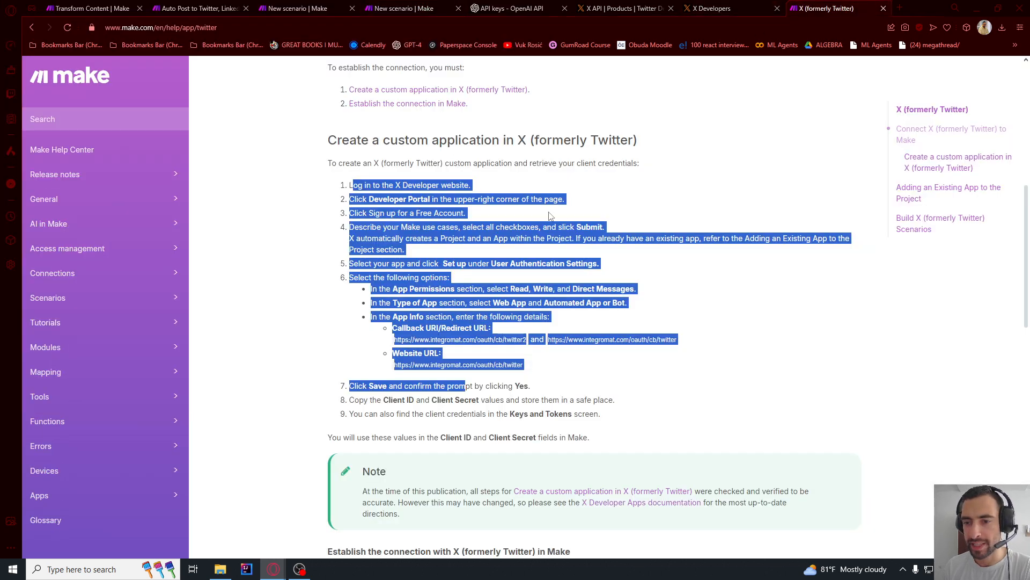
left_click(377, 185)
left_click_drag(348, 185, 609, 413)
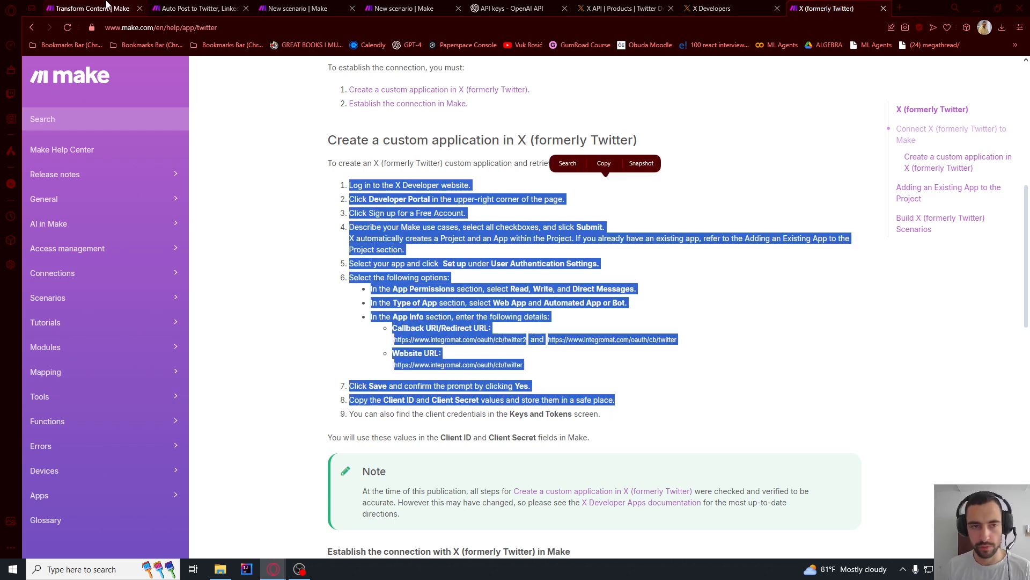
- Map the Airtable Text field to the X post's text content in the Autopost scenario and save the module
left_click(108, 6)
left_click(399, 8)
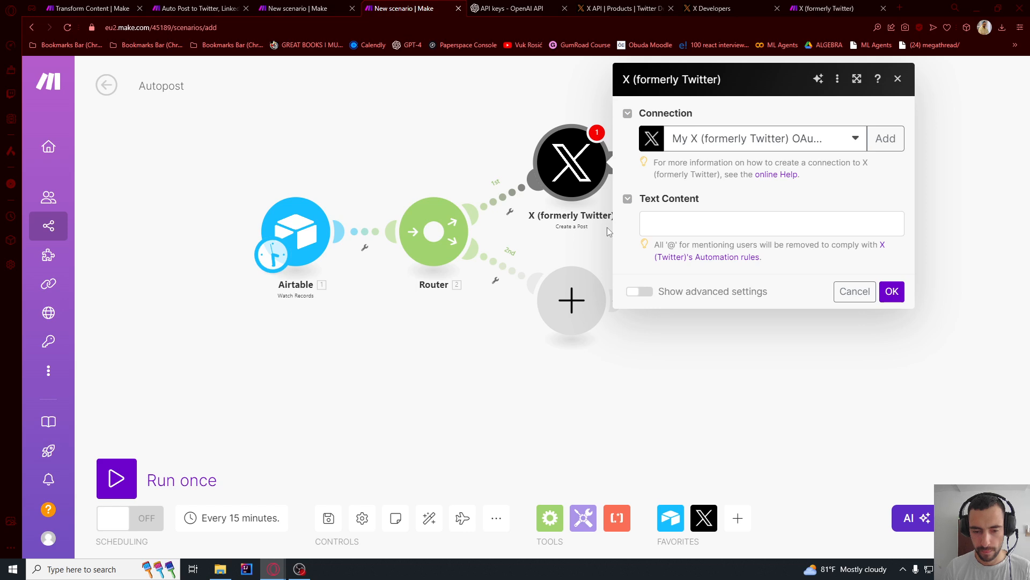
left_click(676, 227)
left_click(440, 262)
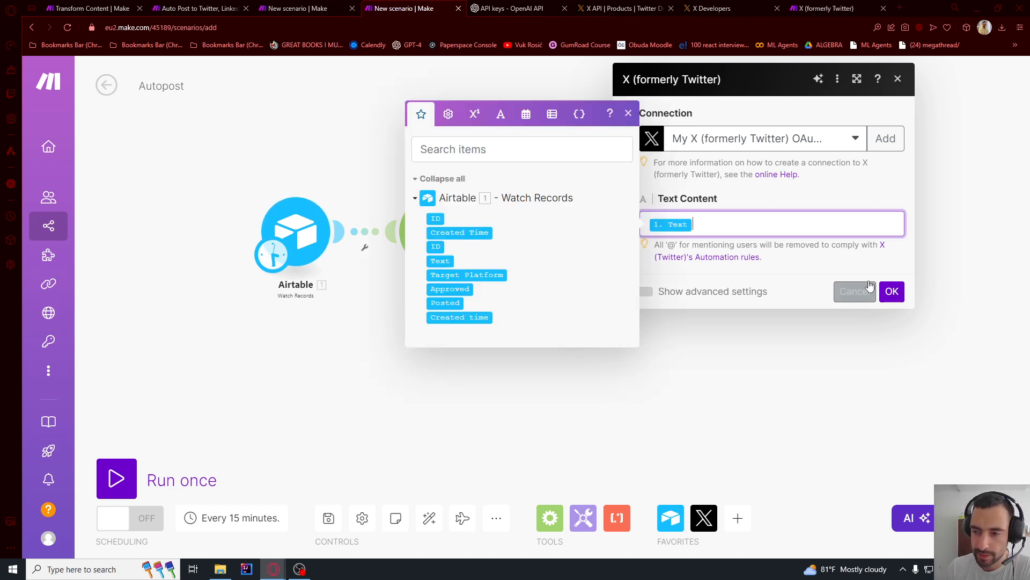
left_click(891, 291)
- Add a LinkedIn Create a User Text Post module to the router's second route, searching the apps for "link"
left_click(582, 317)
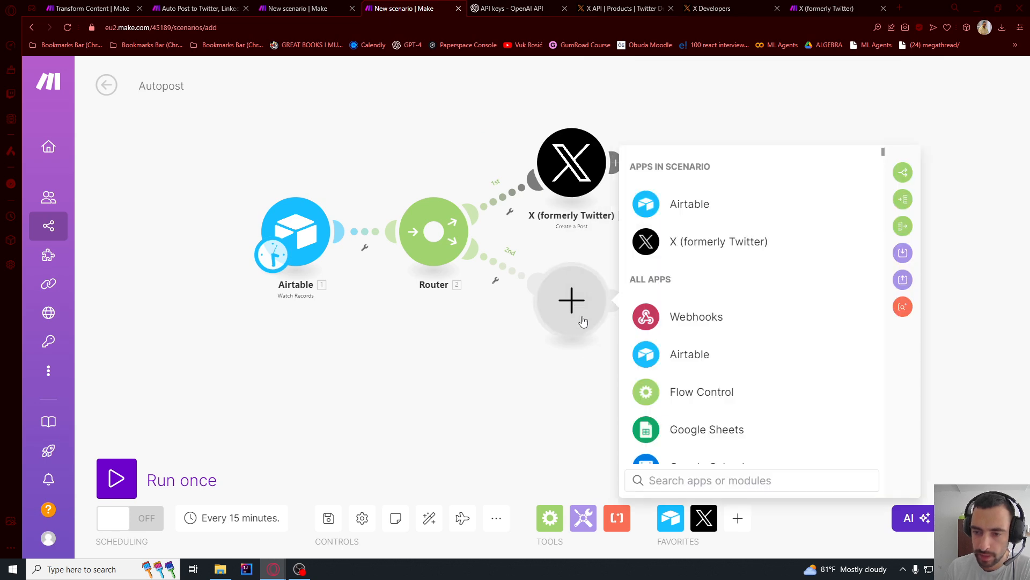
type("link")
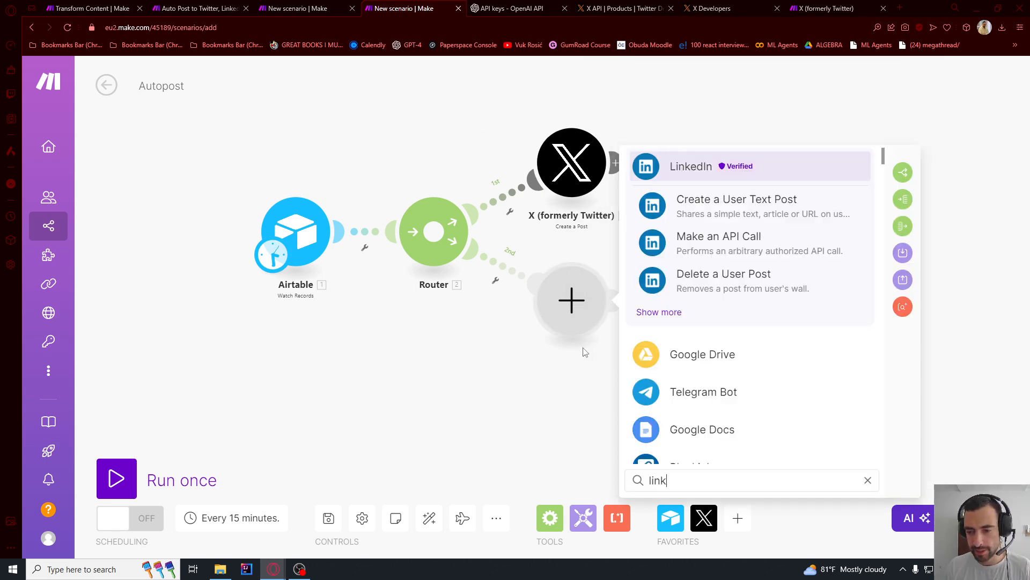
left_click(708, 216)
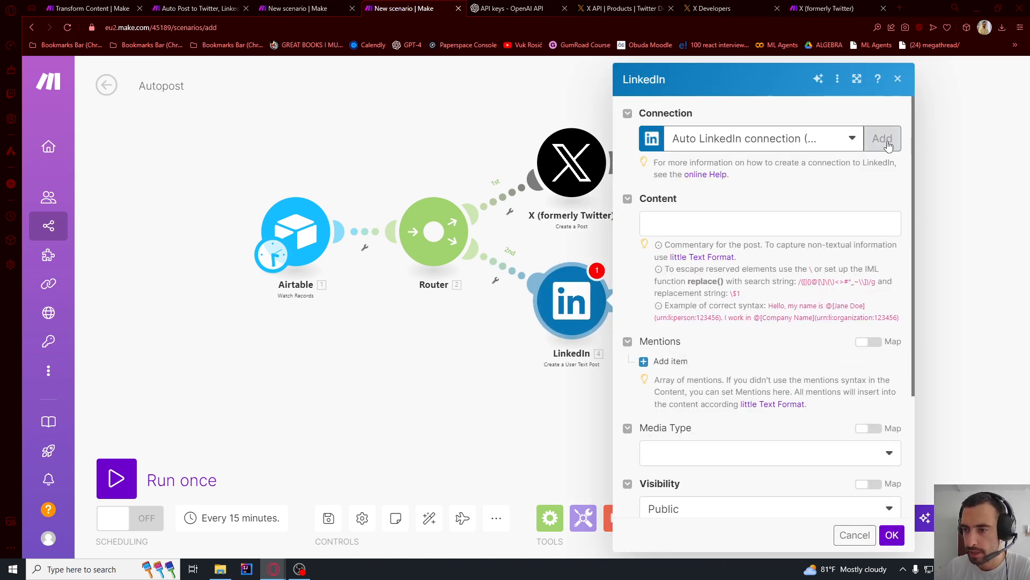
- Map the Airtable Text field to the LinkedIn post's content and save the module
left_click(882, 139)
left_click(836, 294)
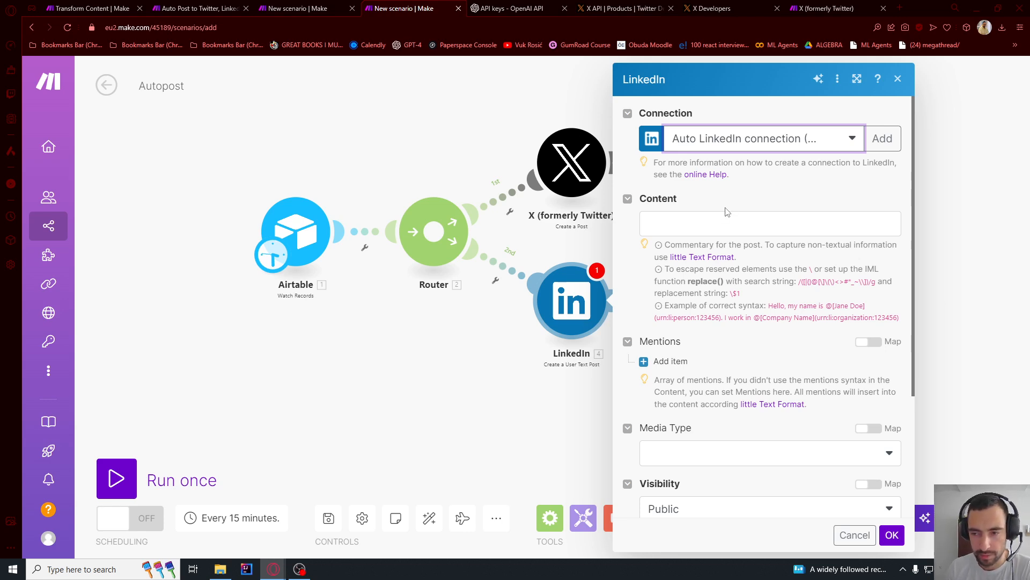
left_click(696, 222)
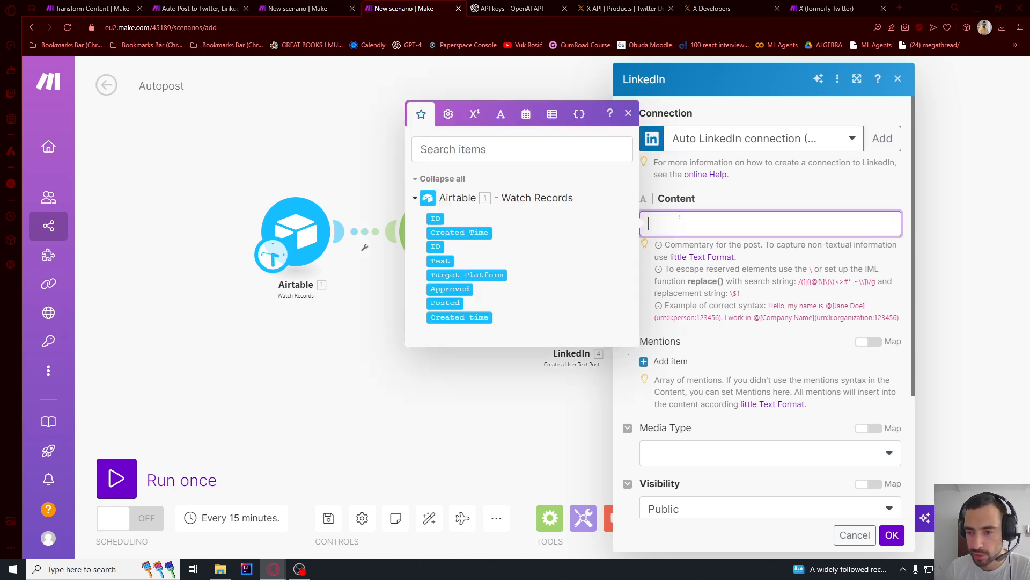
left_click(440, 261)
left_click(722, 204)
scroll(714, 215, "down", 3)
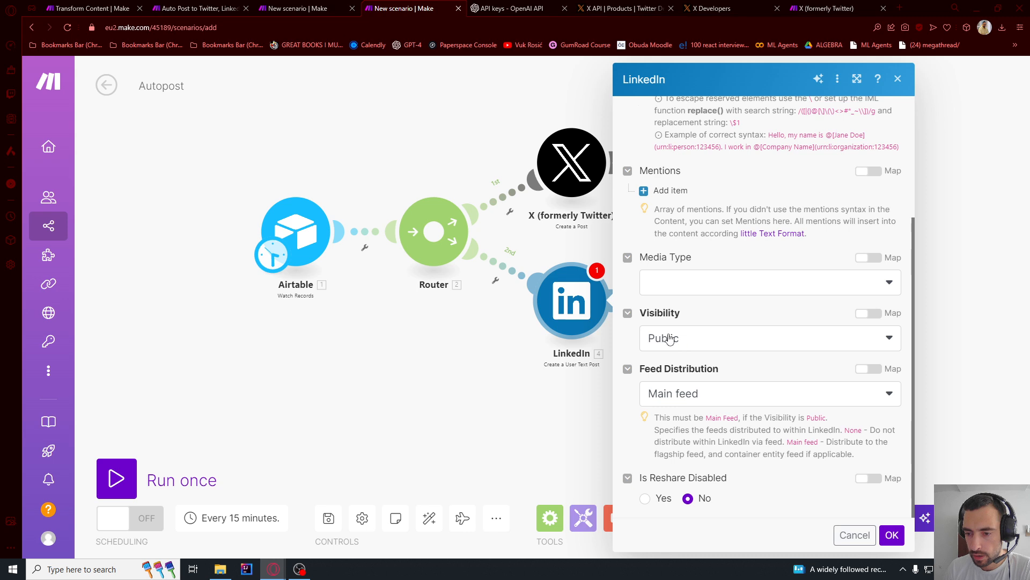
left_click(892, 535)
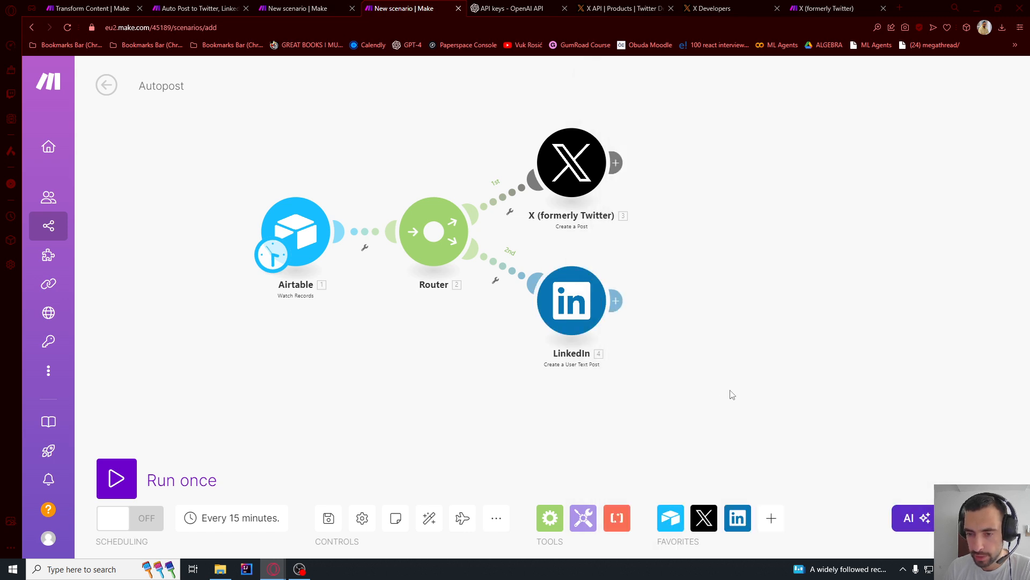
- Add a Facebook Pages Create a Post module on a third router route, searching the apps for "facebook"
left_click(431, 157)
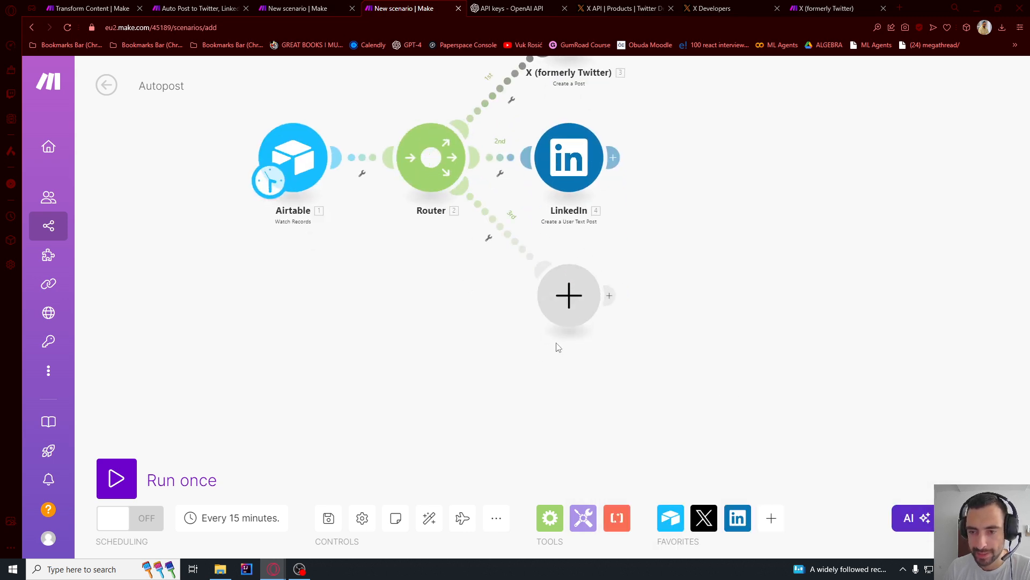
left_click(566, 297)
type("fa")
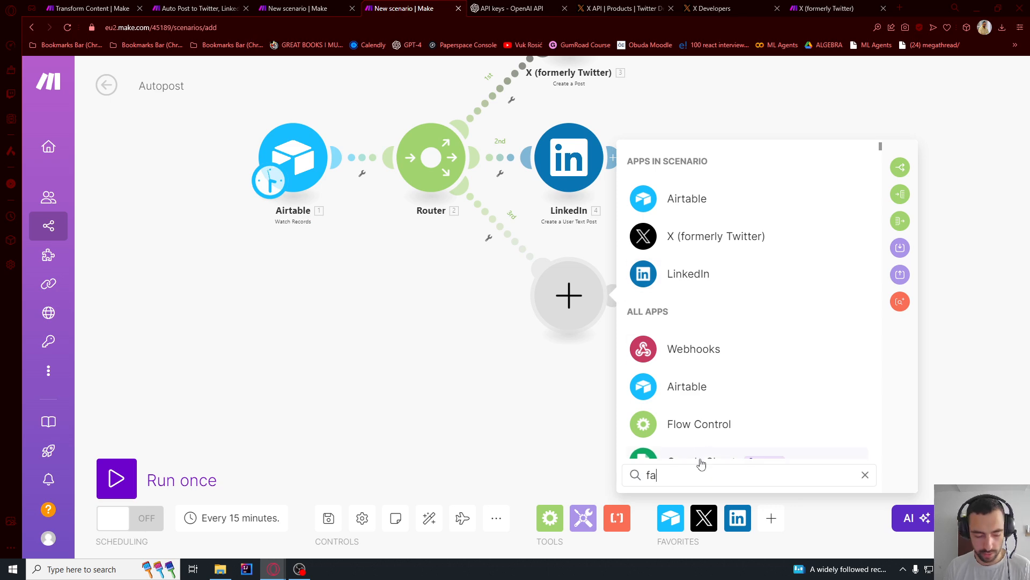
type("cebook")
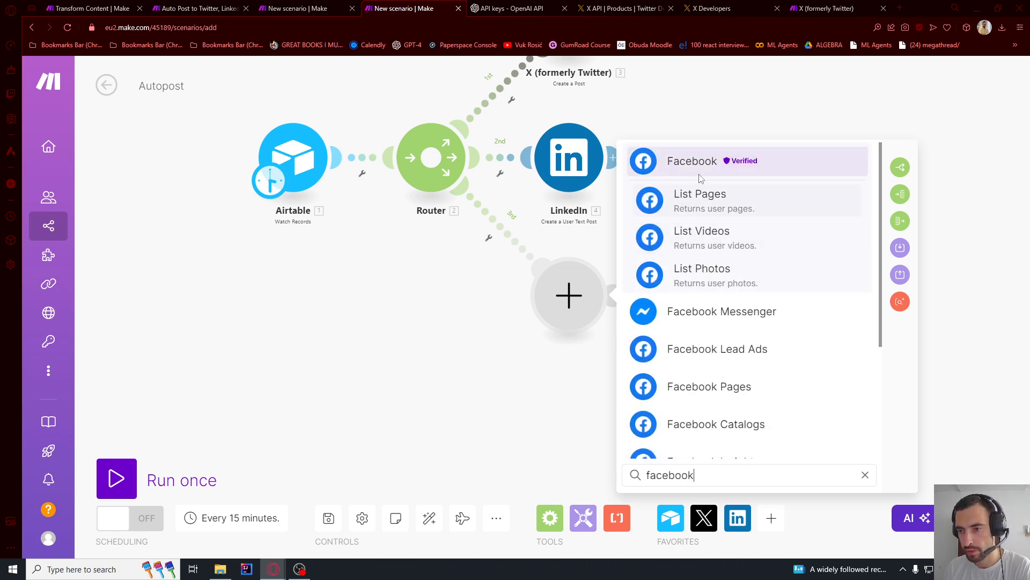
scroll(730, 365, "down", 2)
left_click(714, 280)
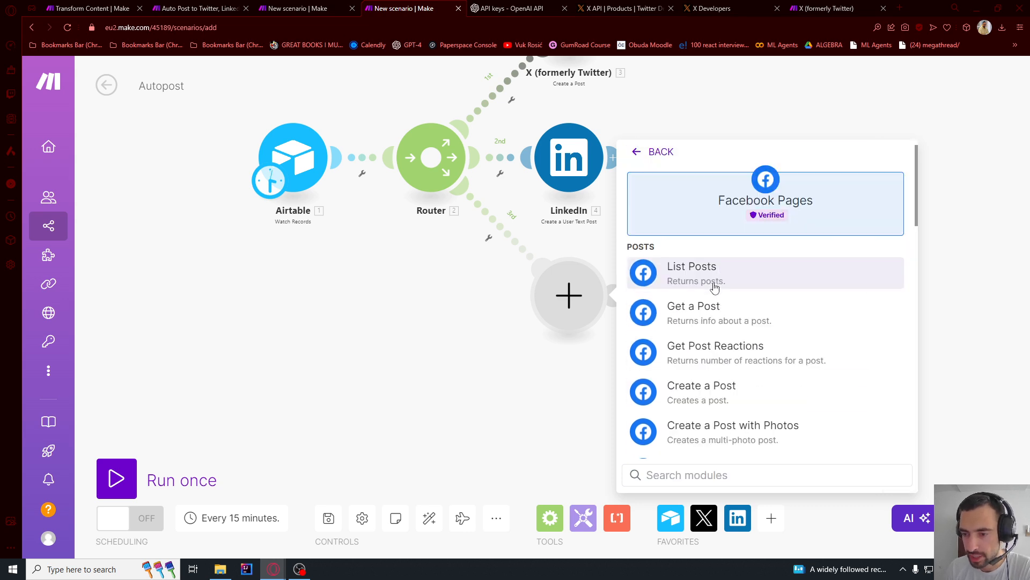
left_click(709, 398)
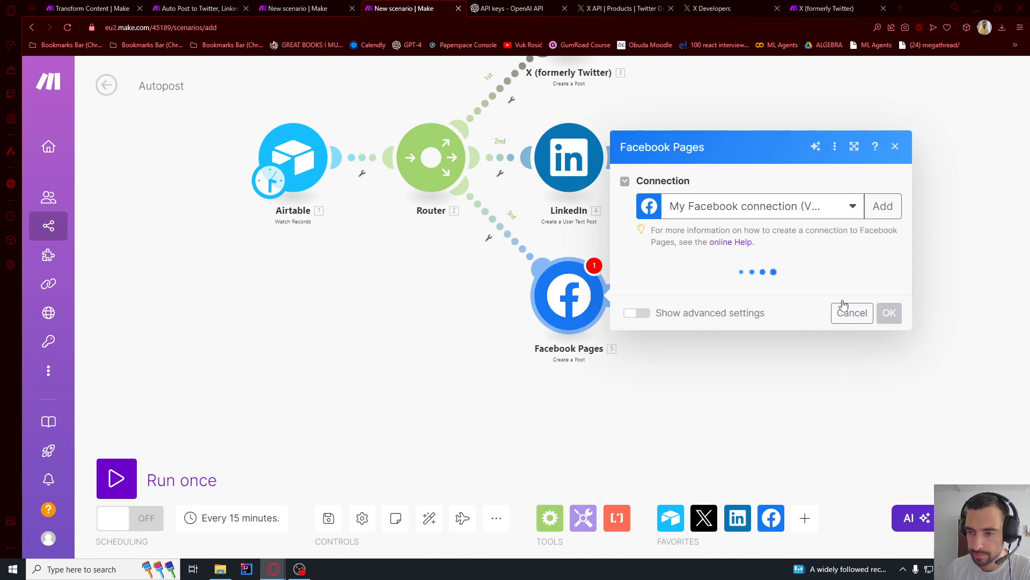
- Create a connection named My Facebook connection for the Facebook Pages module and authorize Make's access to the Facebook account
left_click(882, 206)
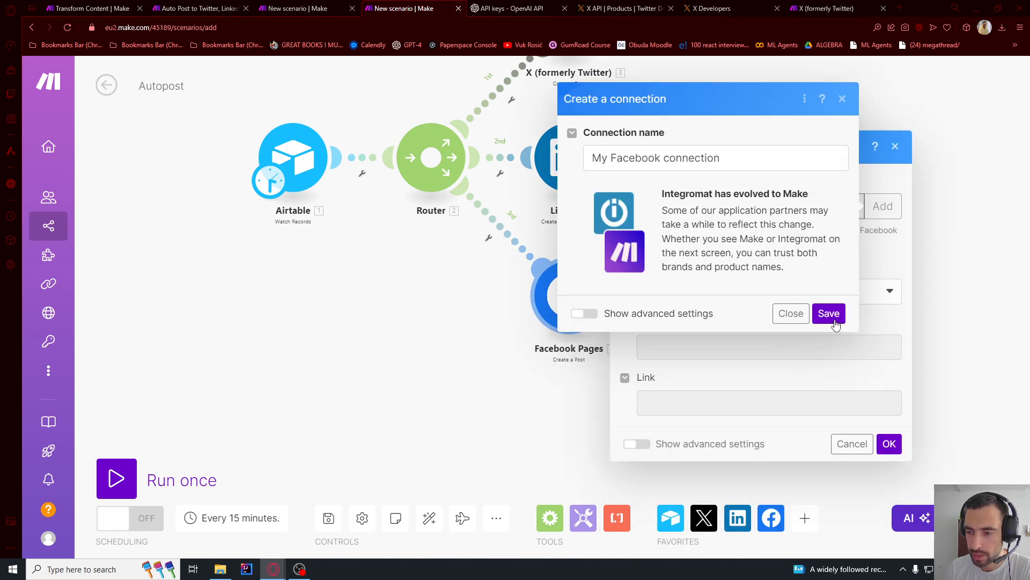
left_click(829, 314)
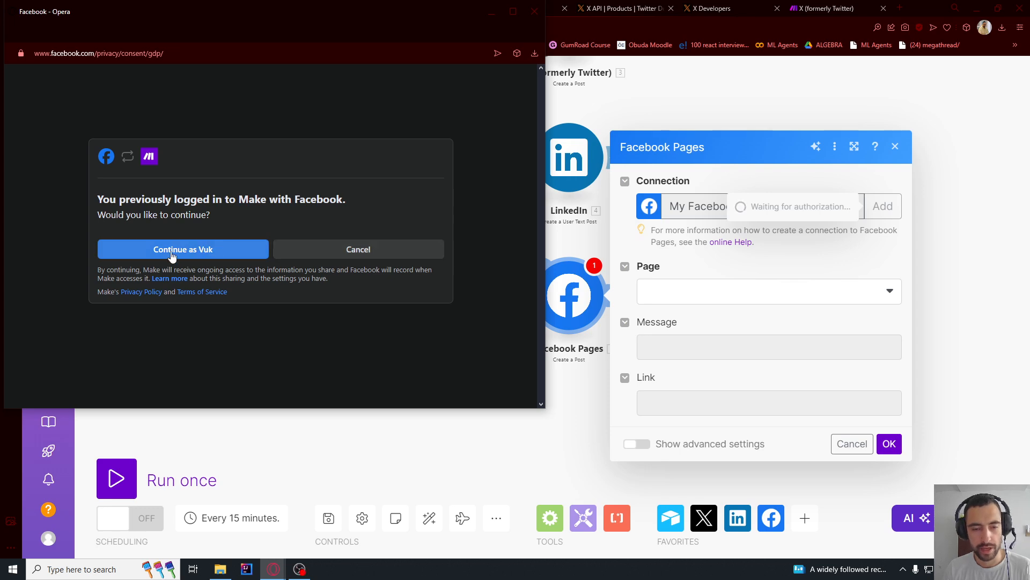
left_click(172, 250)
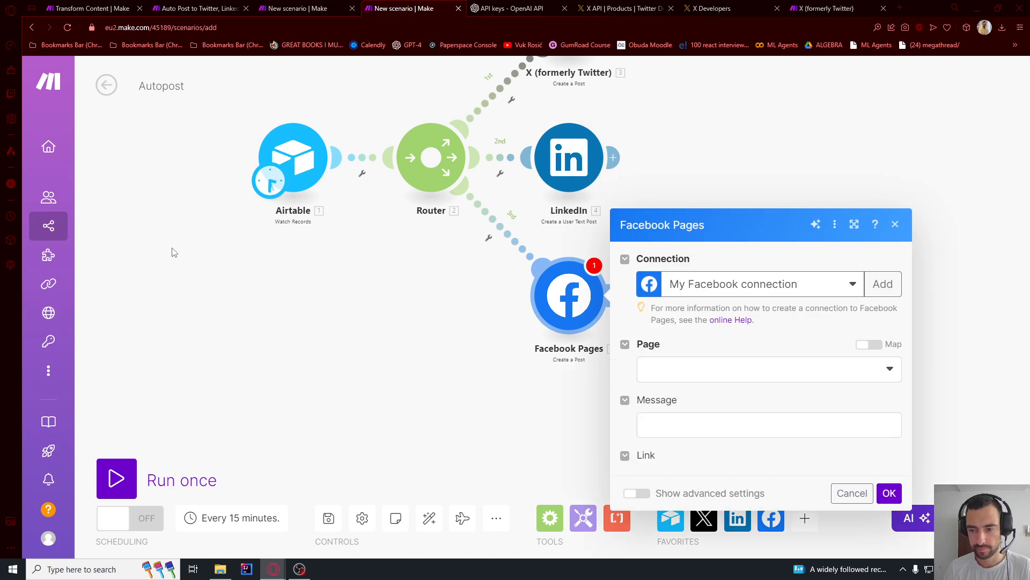
- Choose the Ecommerce Development page for the Facebook post, map the Airtable Text field to its message, and save the module
left_click(690, 294)
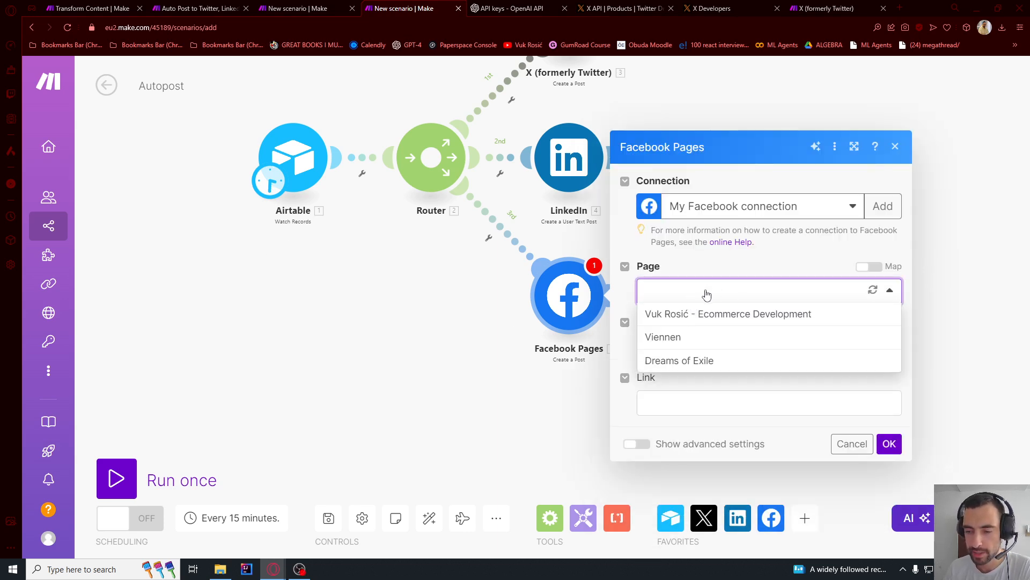
left_click(686, 316)
left_click(713, 347)
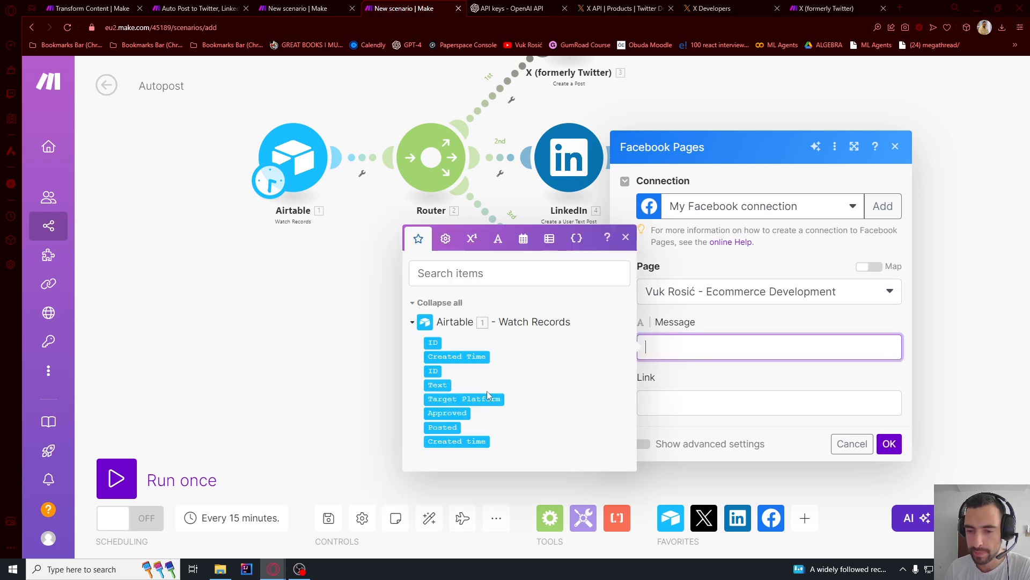
left_click(438, 384)
left_click(698, 388)
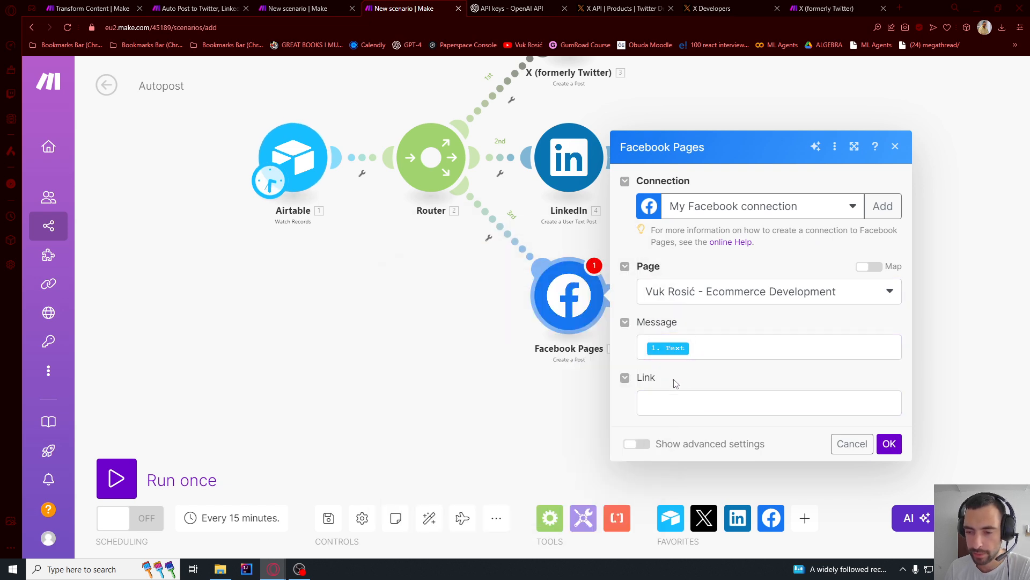
- Set up a filter labelled Twitter on the router's X route, requiring the Airtable Target Platform to equal Twitter
scroll(678, 261, "down", 5)
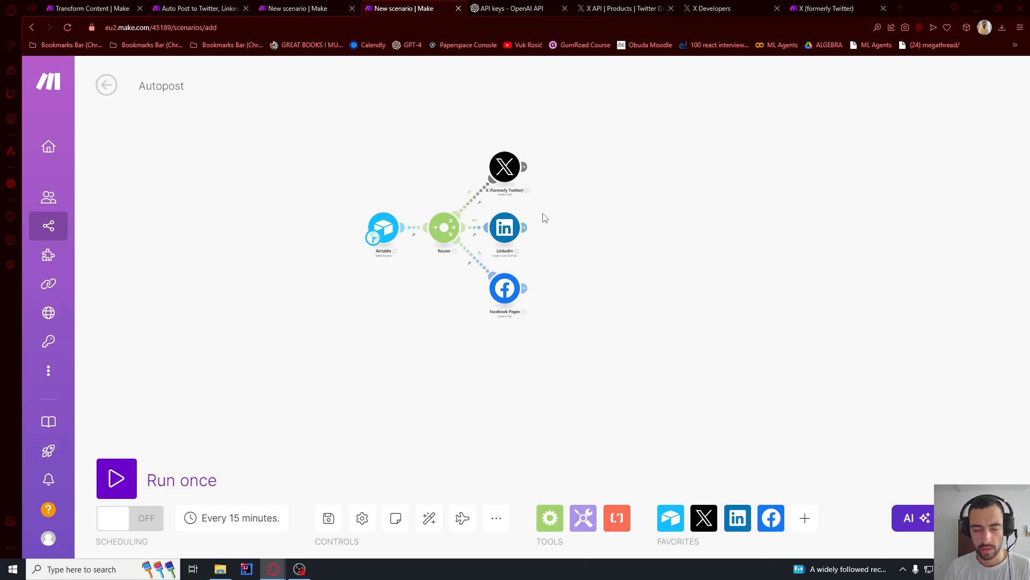
scroll(543, 154, "up", 5)
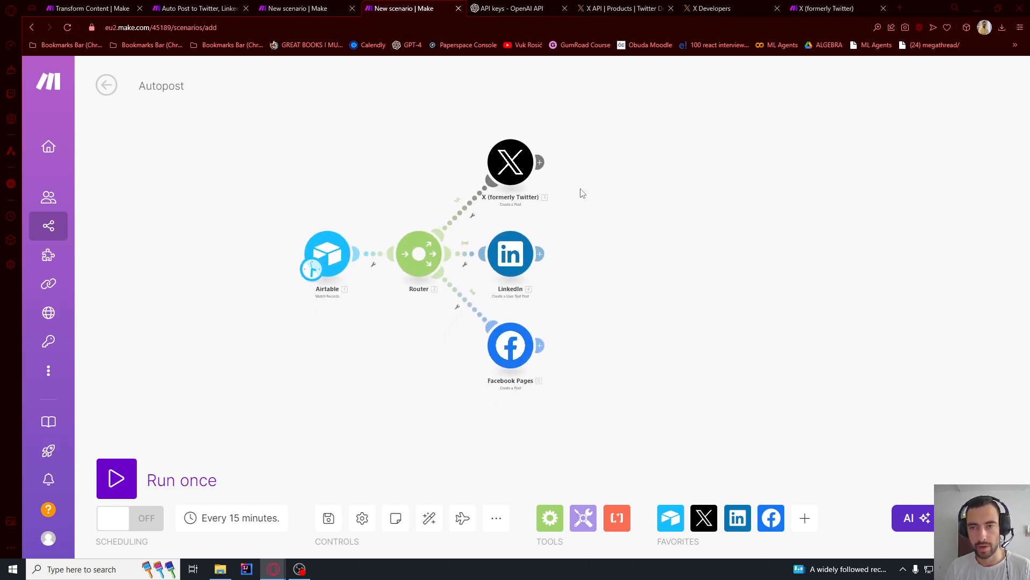
scroll(475, 231, "up", 2)
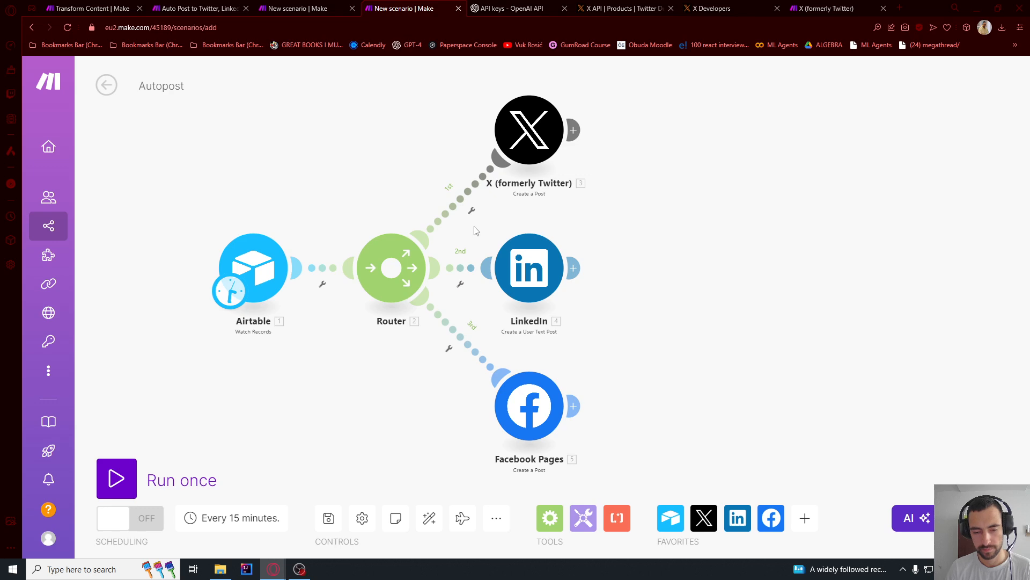
scroll(477, 219, "up", 3)
scroll(415, 209, "down", 2)
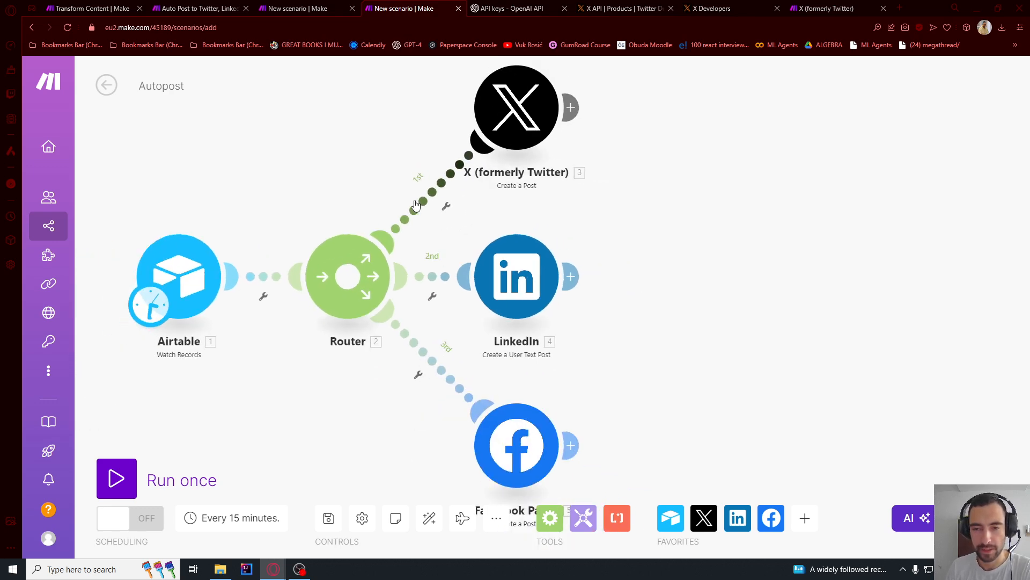
scroll(416, 205, "up", 2)
left_click(464, 213)
left_click(460, 250)
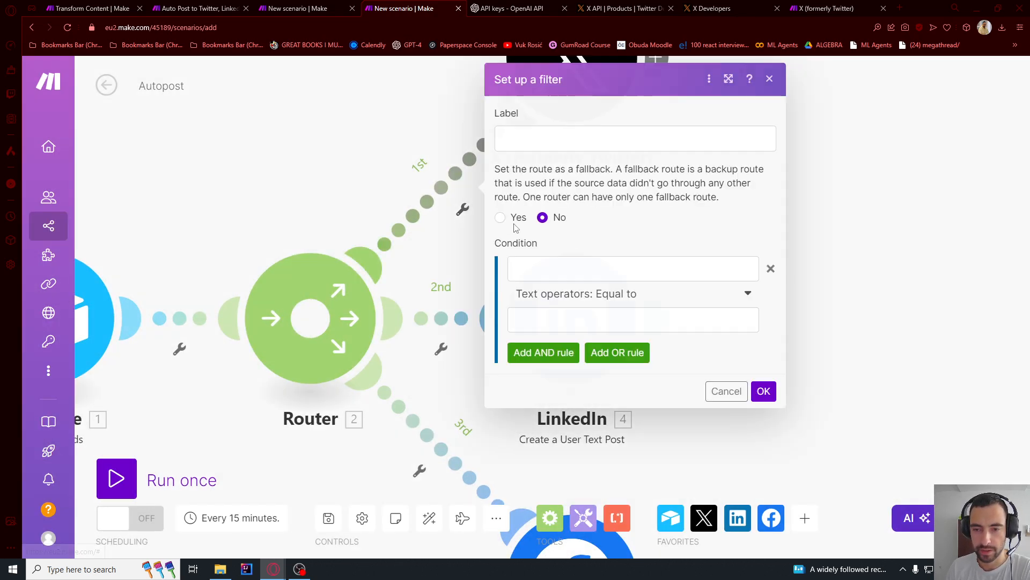
left_click(560, 137)
type("Twitter")
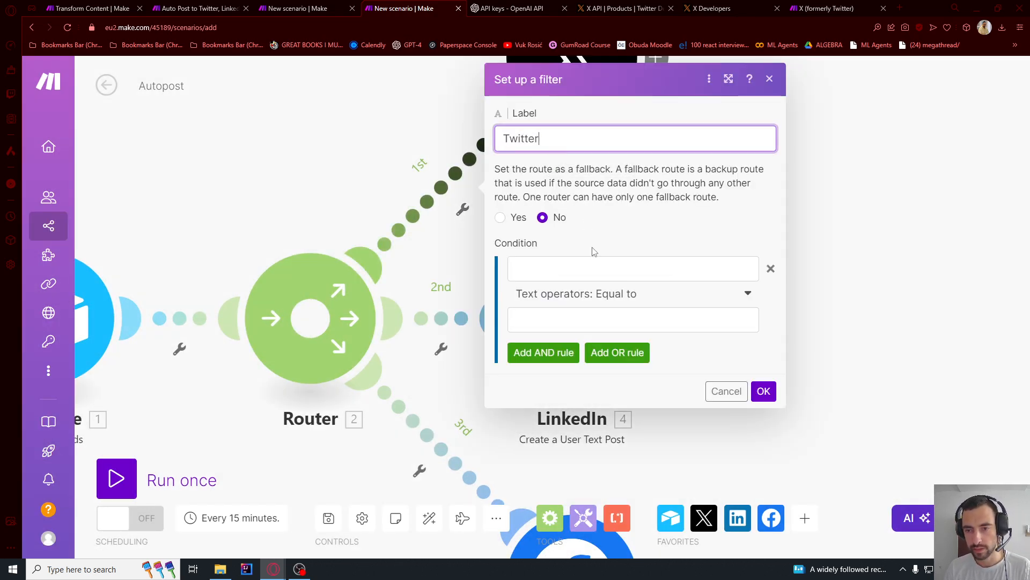
left_click(612, 269)
left_click(831, 321)
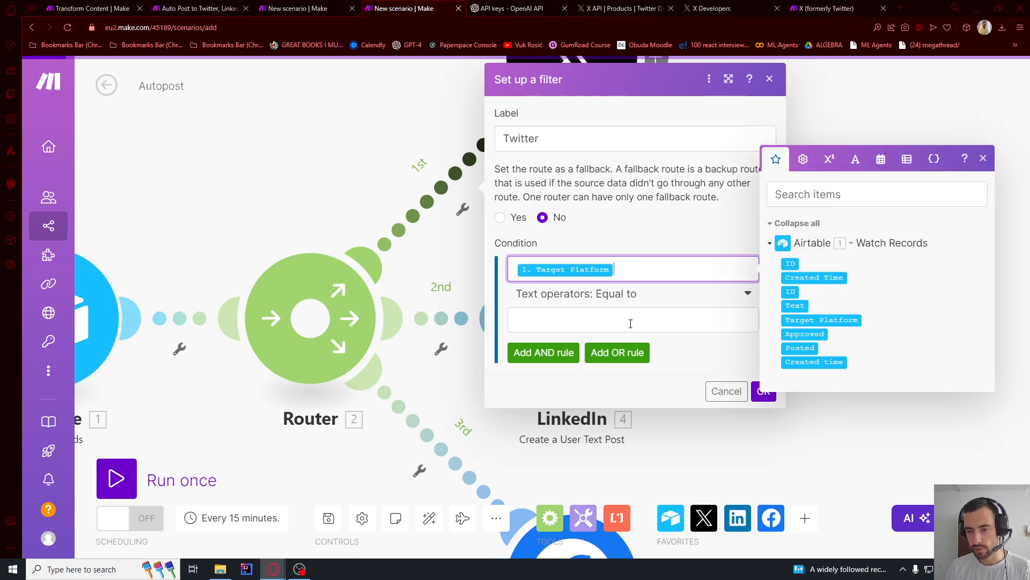
left_click(630, 323)
type("Twitter")
left_click(755, 391)
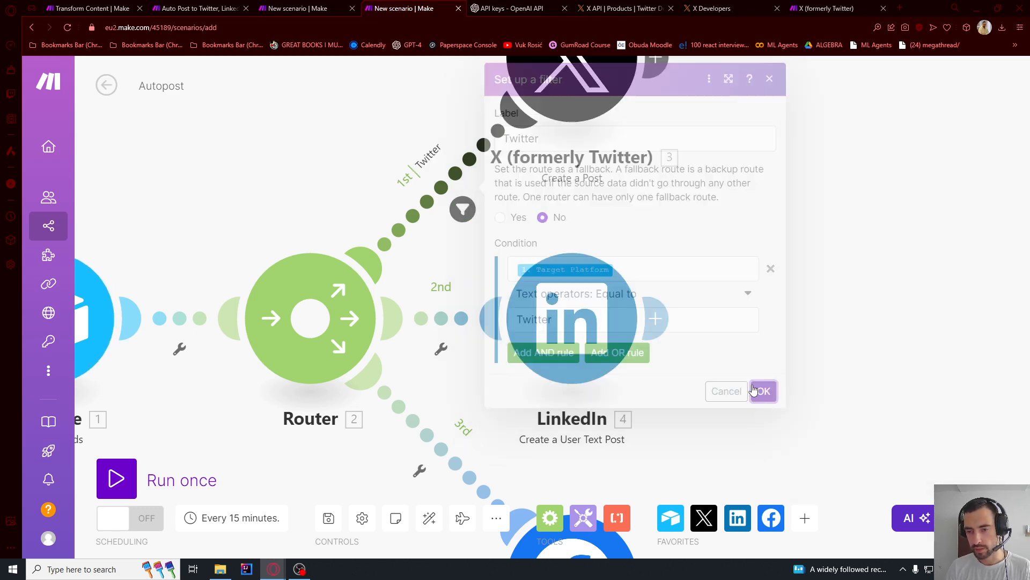
- Set up a filter labelled Facebook on the router's LinkedIn route, requiring the Airtable Target Platform to equal Facebook
left_click(440, 349)
left_click(451, 385)
left_click(551, 217)
type("F")
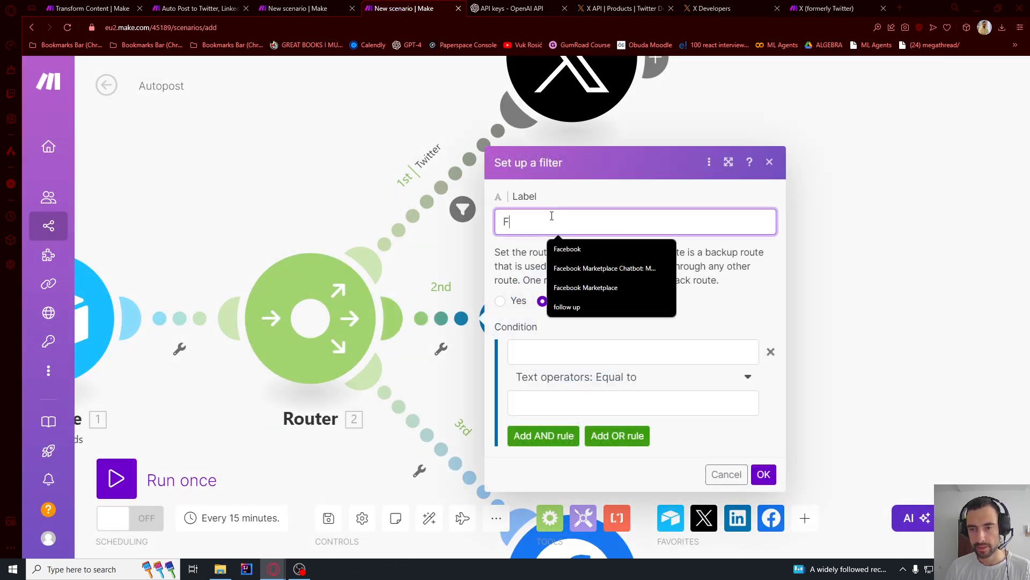
type("acebook")
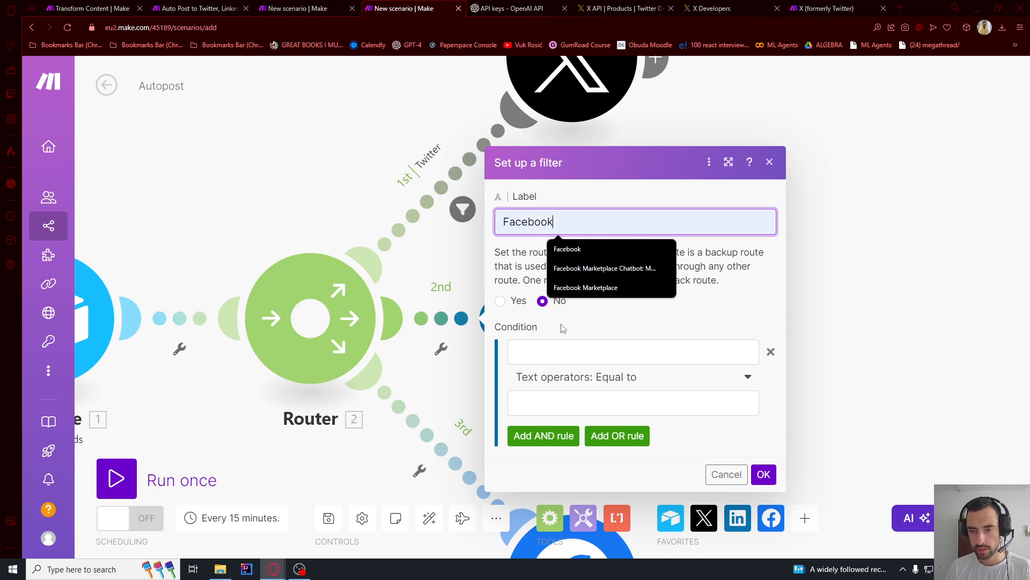
left_click(554, 352)
left_click(821, 403)
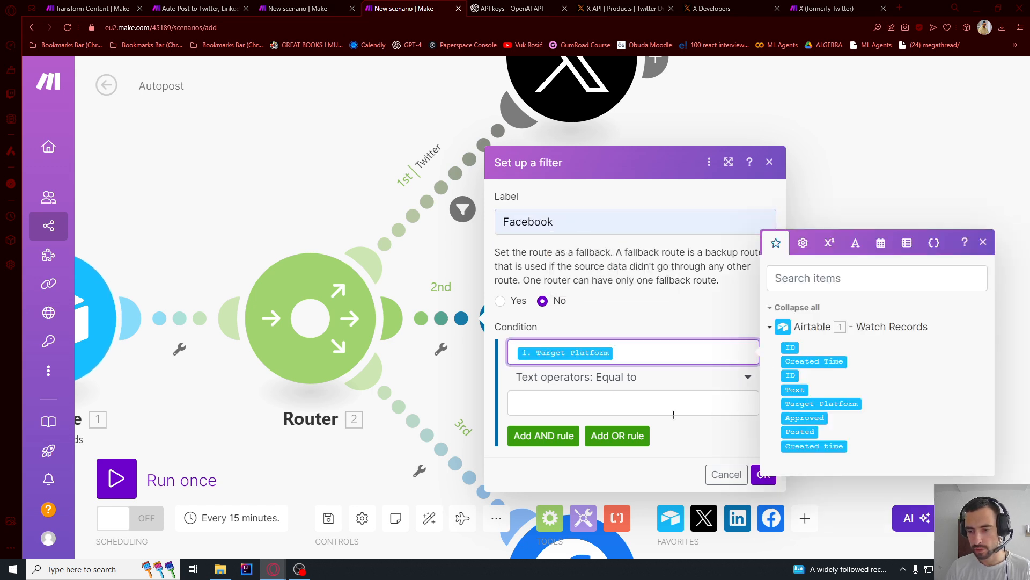
left_click(673, 413)
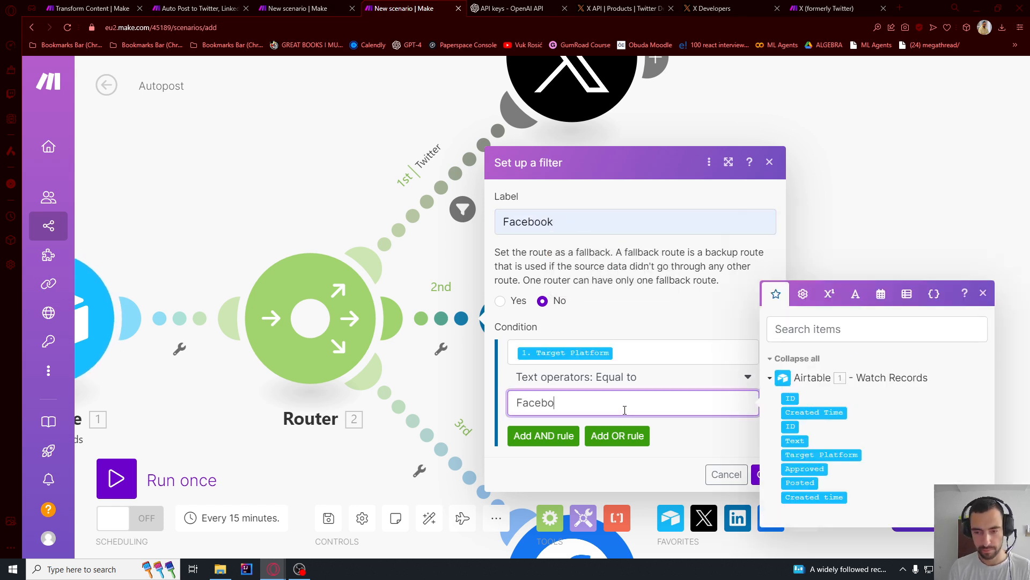
left_click(754, 474)
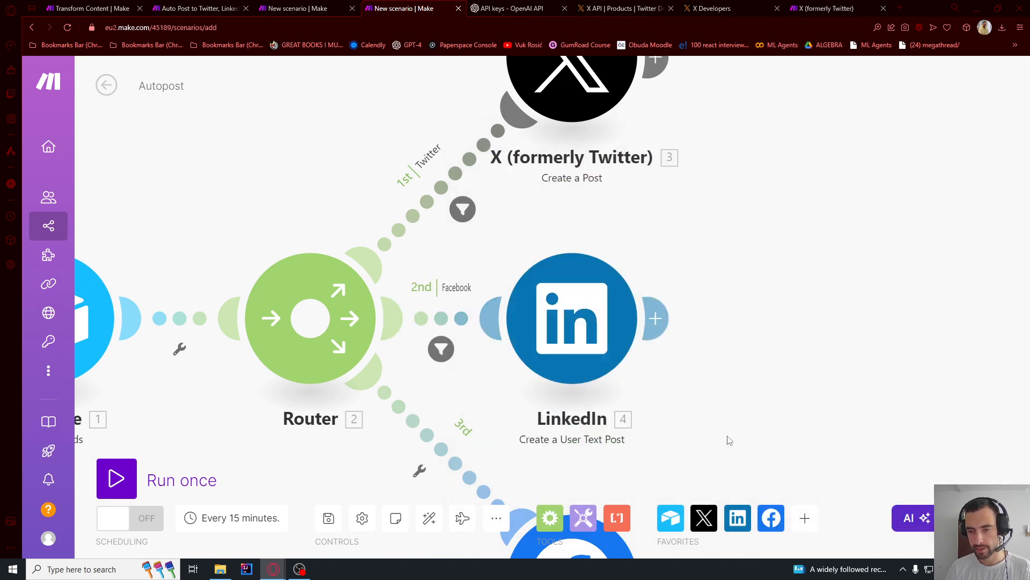
- Change the LinkedIn route's filter label and its Target Platform comparison value to LinkedIn
left_click(465, 254)
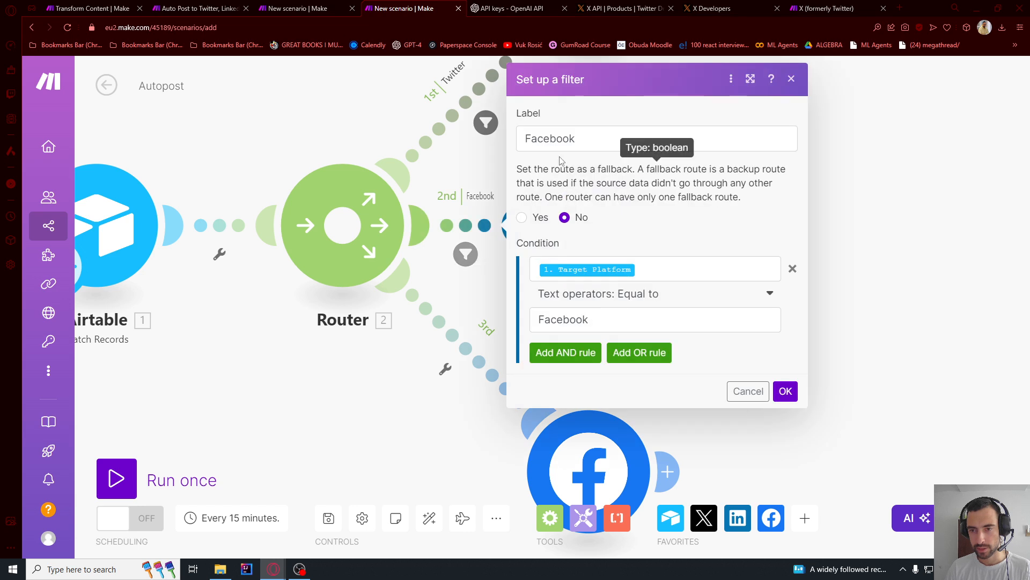
double_click(560, 140)
type("Link")
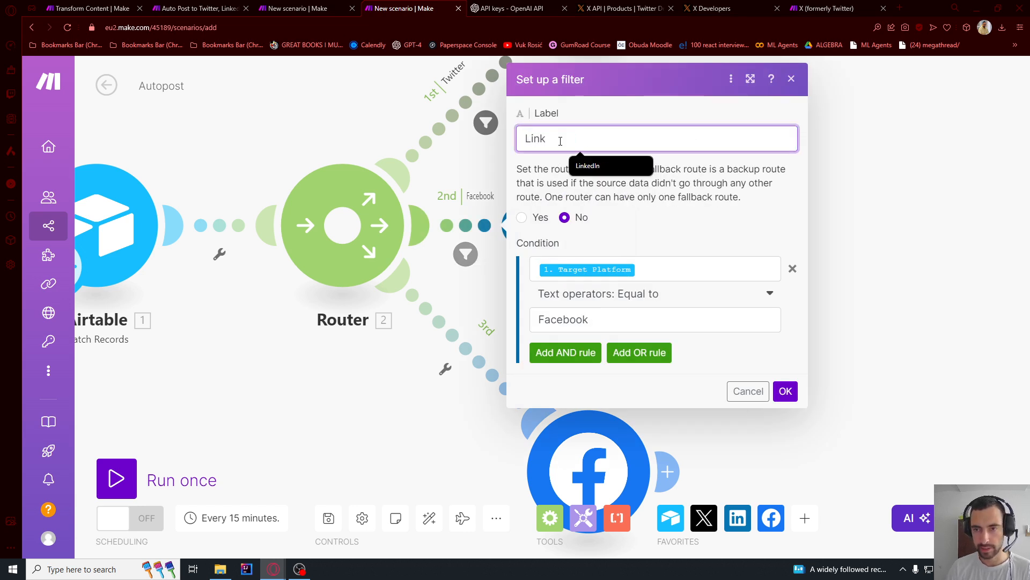
left_click(588, 166)
key("ctrl+c")
double_click(563, 319)
key("ctrl+v")
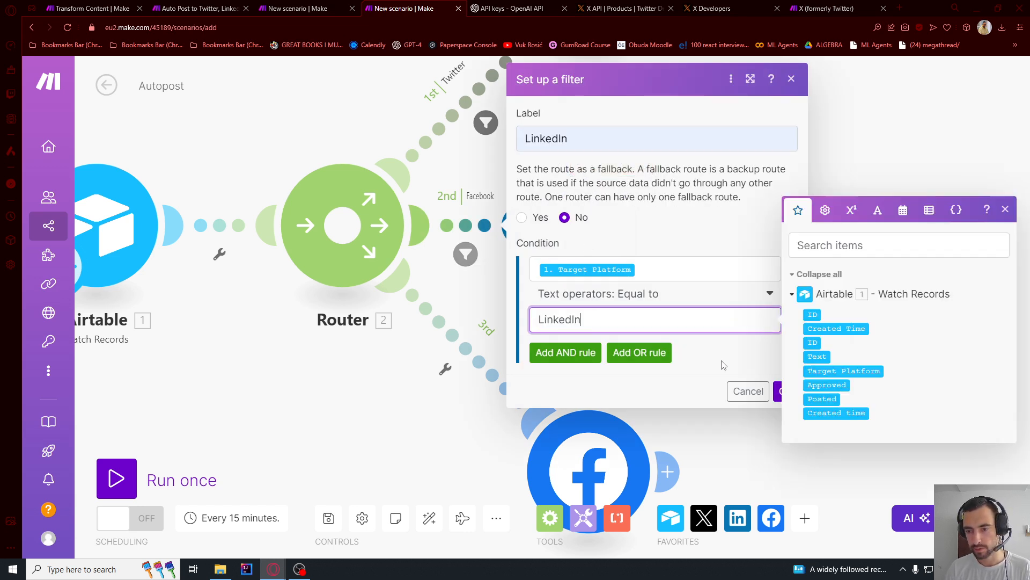
left_click(785, 391)
- Set up a filter labelled Facebook on the router's Facebook Pages route, requiring the Airtable Target Platform to equal Facebook
left_click(452, 375)
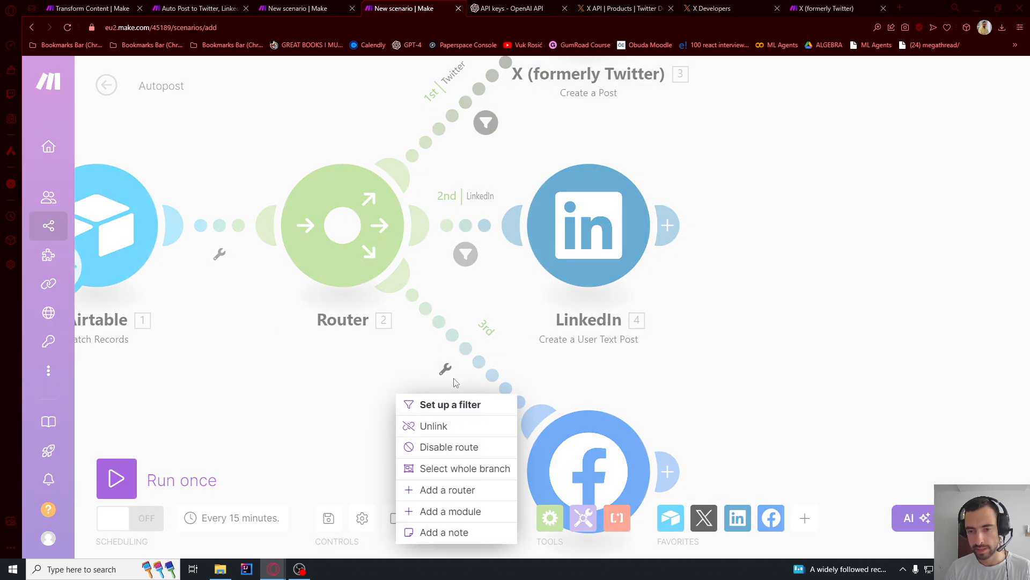
left_click(450, 403)
left_click(554, 252)
type("F")
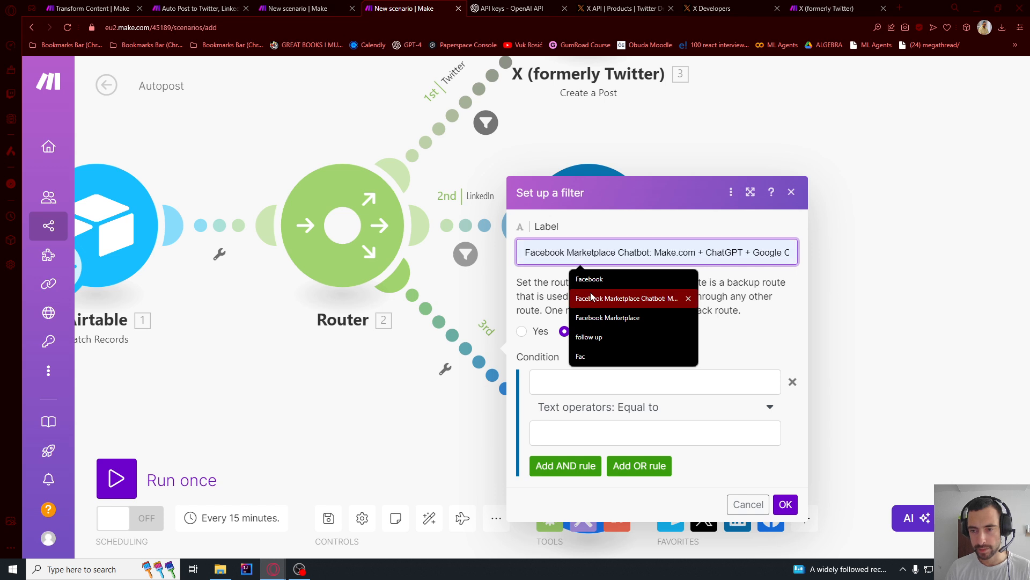
left_click(590, 279)
key("ctrl+c")
left_click(587, 380)
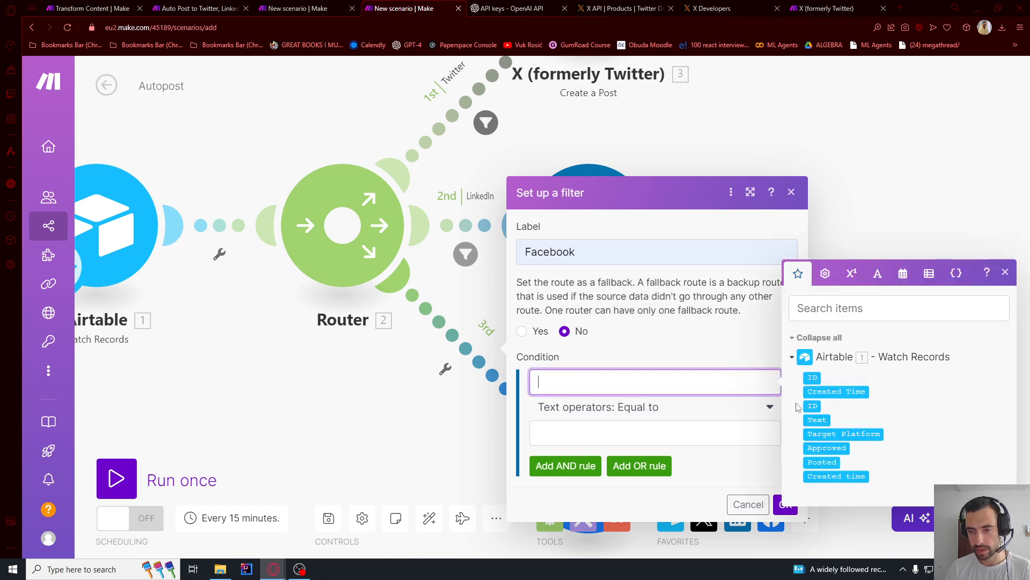
left_click(840, 431)
left_click(658, 435)
key("ctrl+v")
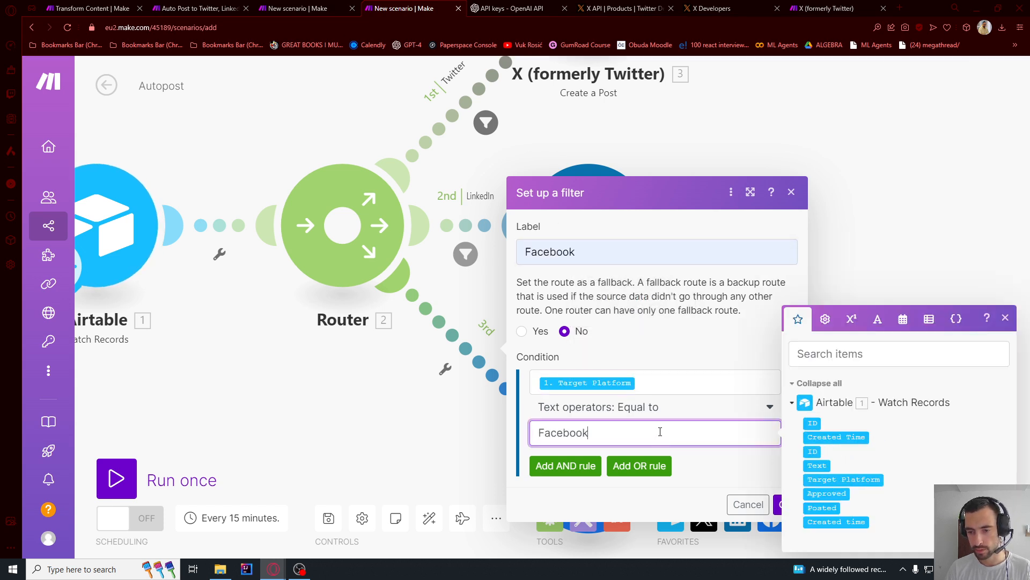
left_click(779, 504)
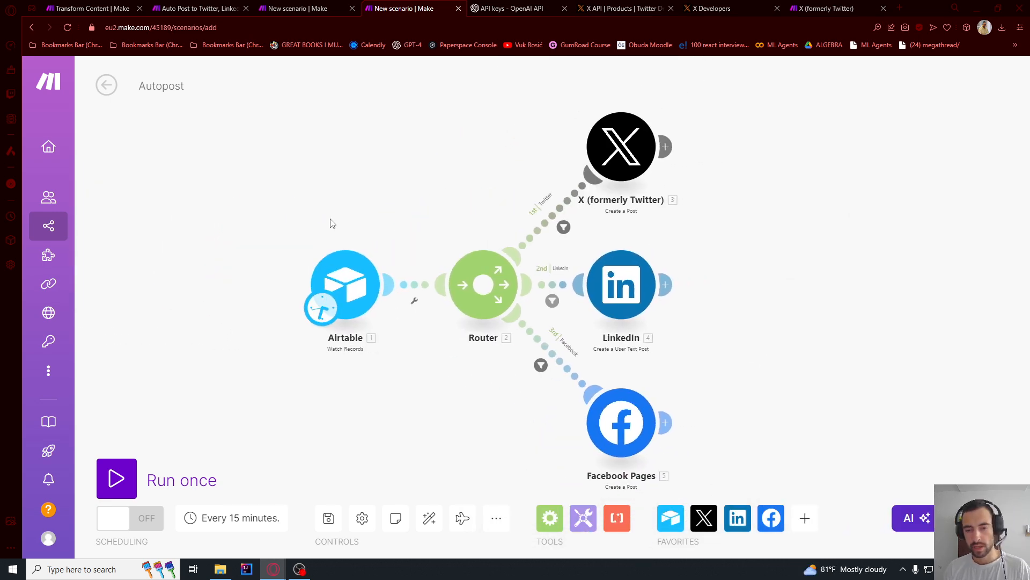
- Run the Autopost scenario once
left_click(99, 471)
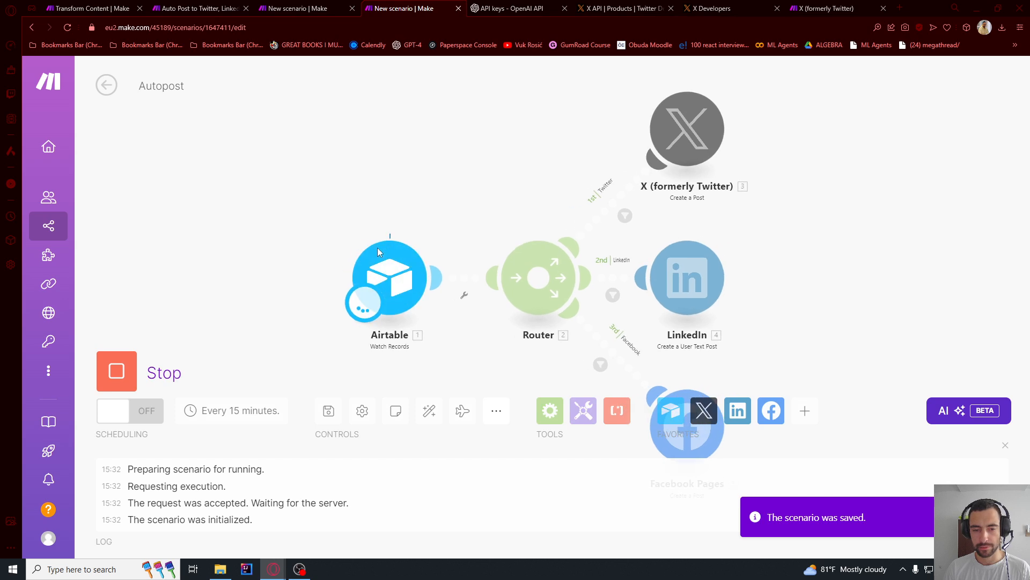
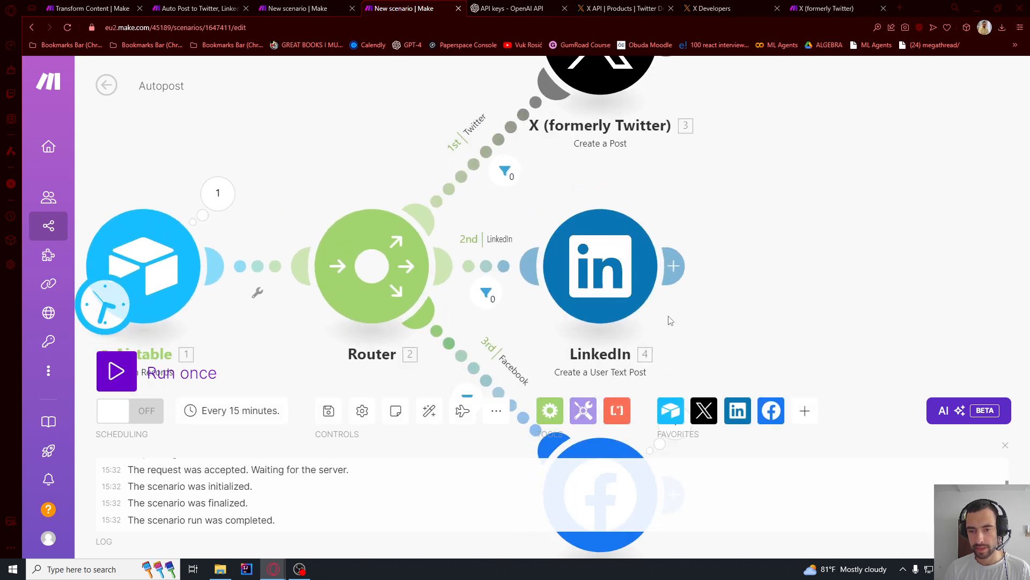
- Compare the text of the Facebook record in Airtable's Approved view with the newest post on the Facebook page
key("alt+Tab")
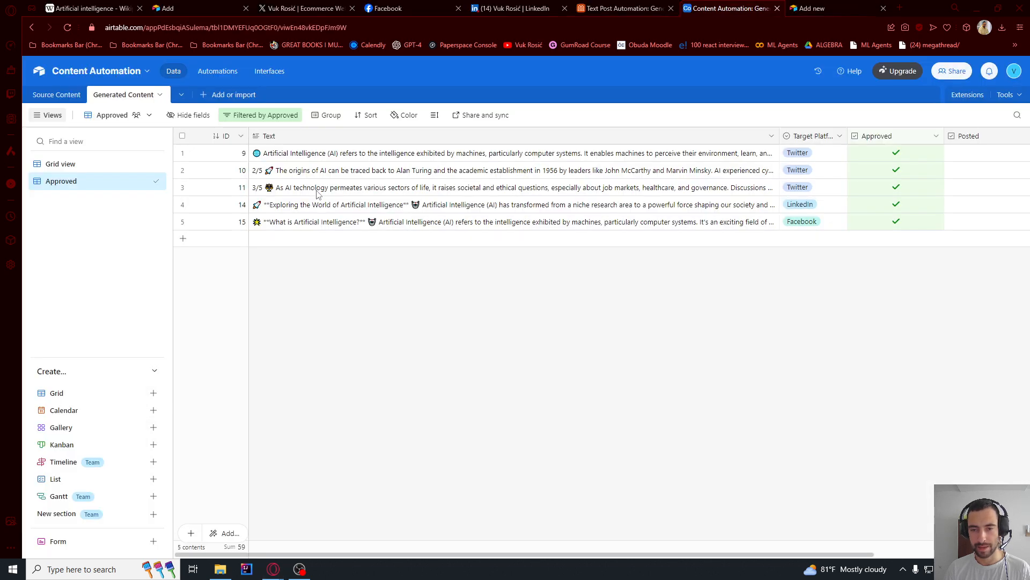
key("alt+Tab")
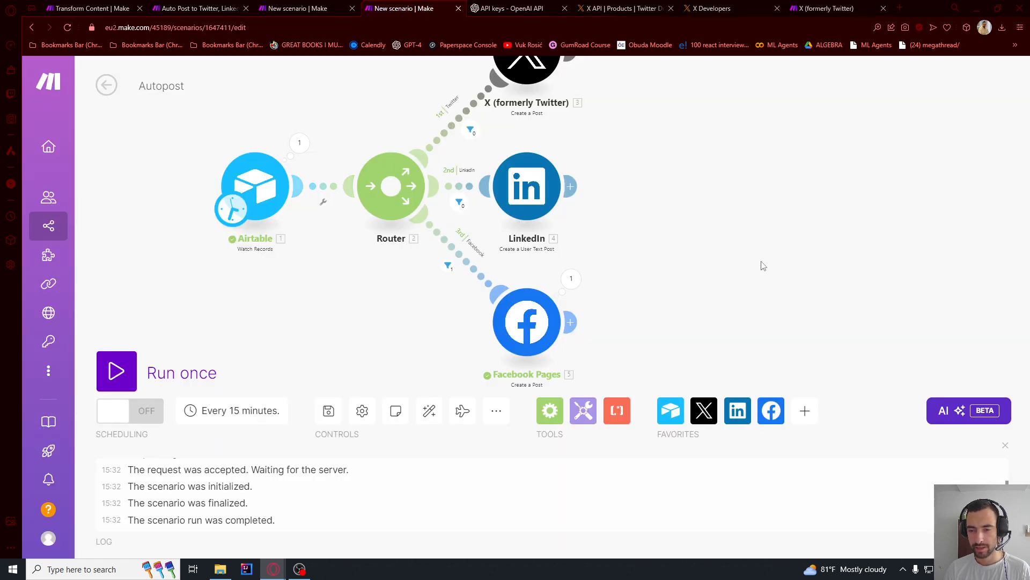
key("alt+Tab")
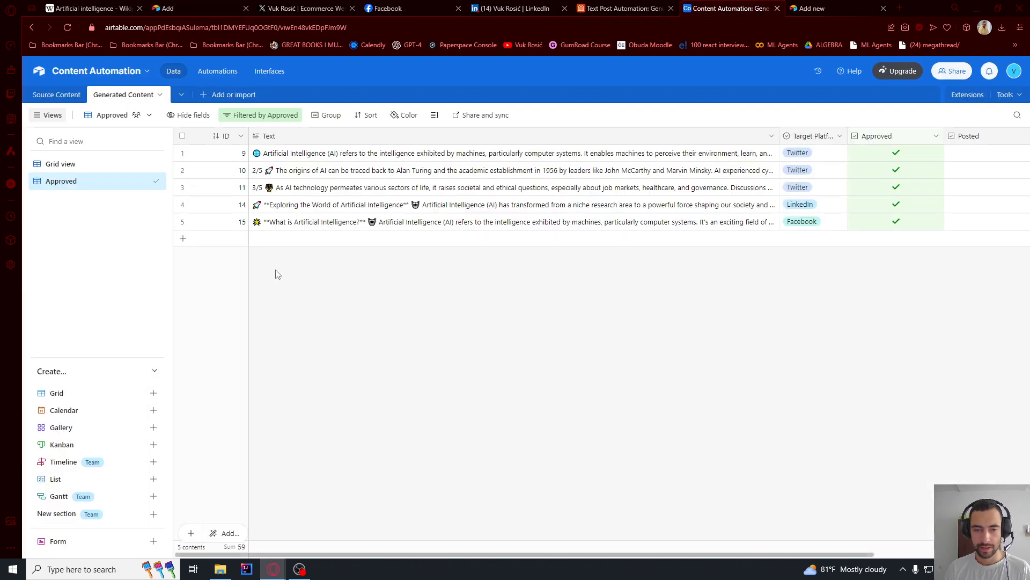
left_click(294, 224)
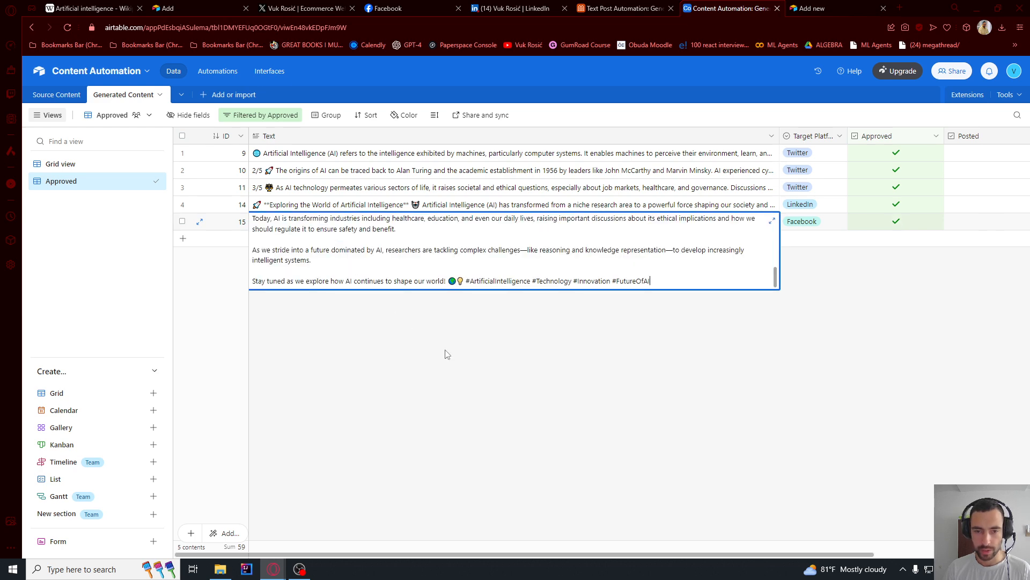
key("alt+Tab")
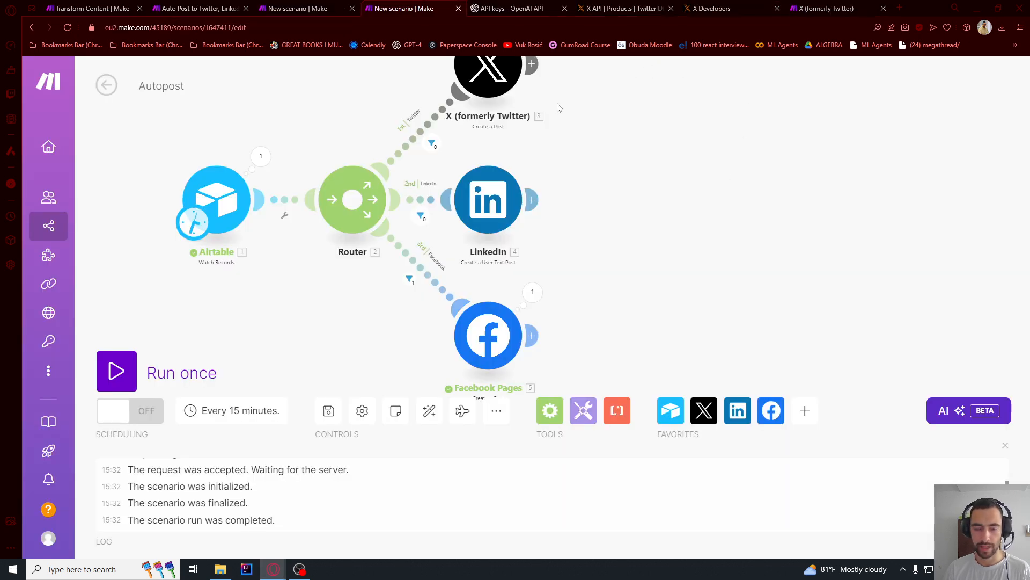
key("alt+Tab")
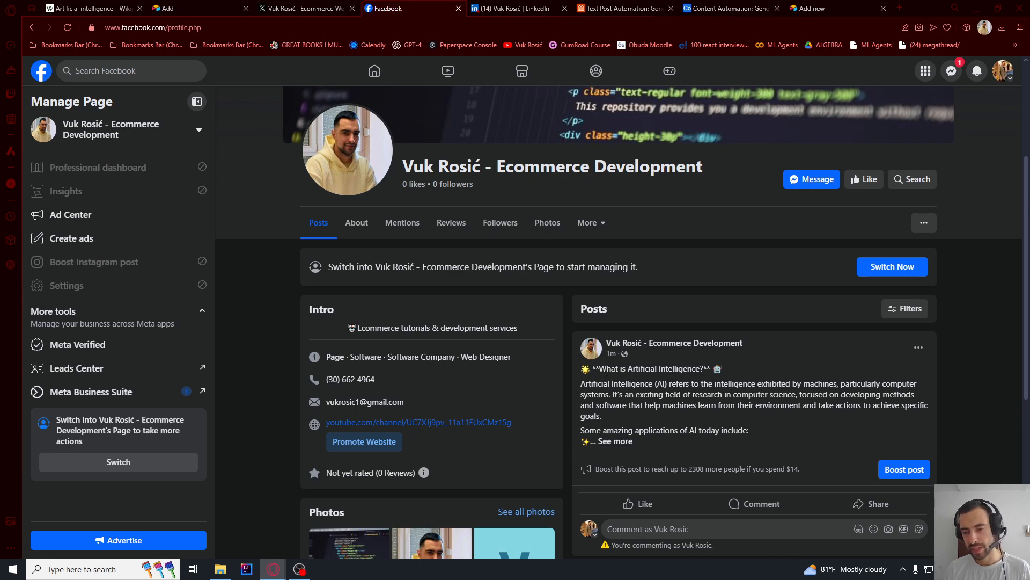
left_click_drag(606, 370, 654, 420)
left_click(743, 400)
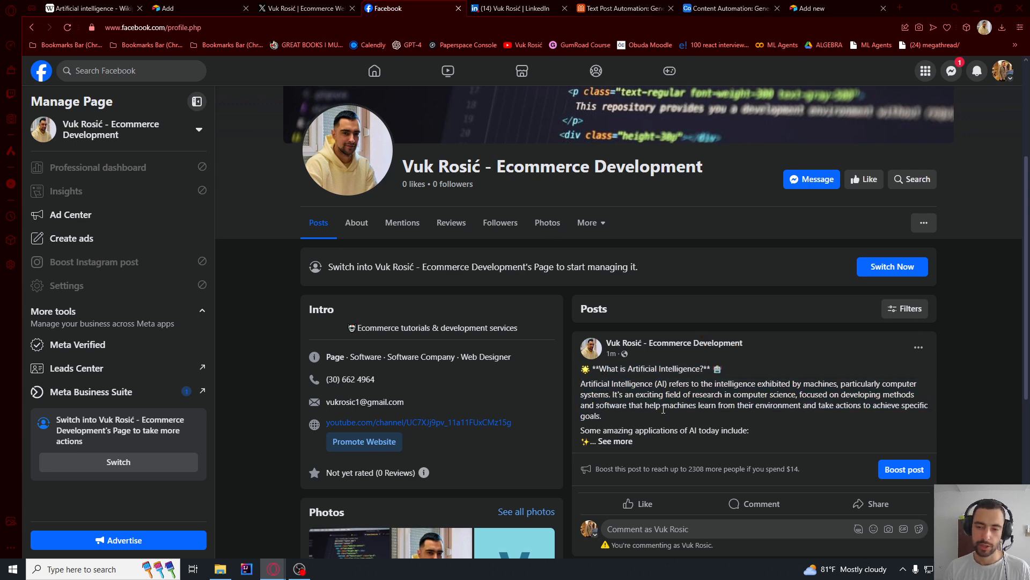
key("alt+Tab")
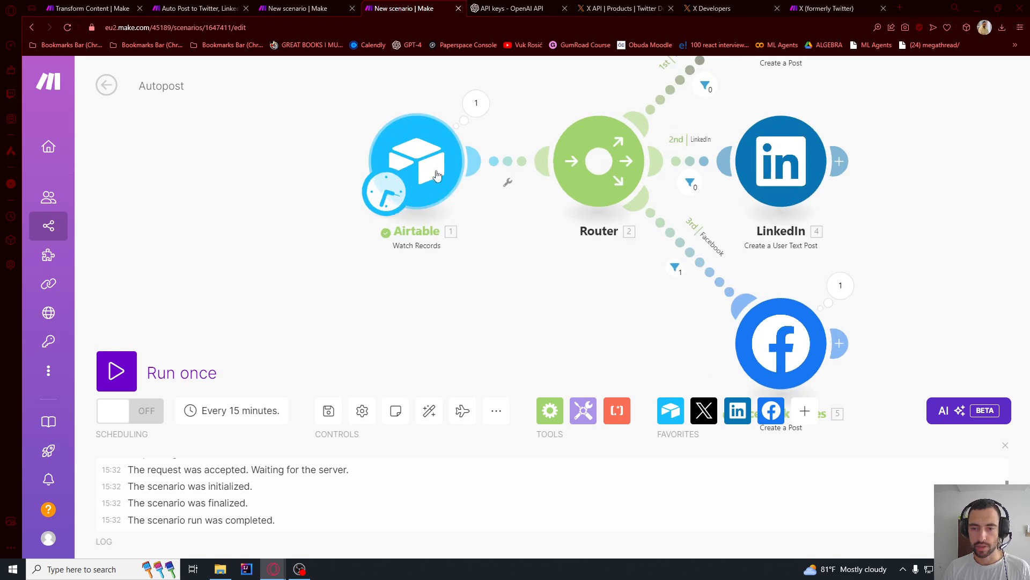
- Set the record limit of the Airtable Watch Records module in the Autopost scenario to 10
left_click(437, 175)
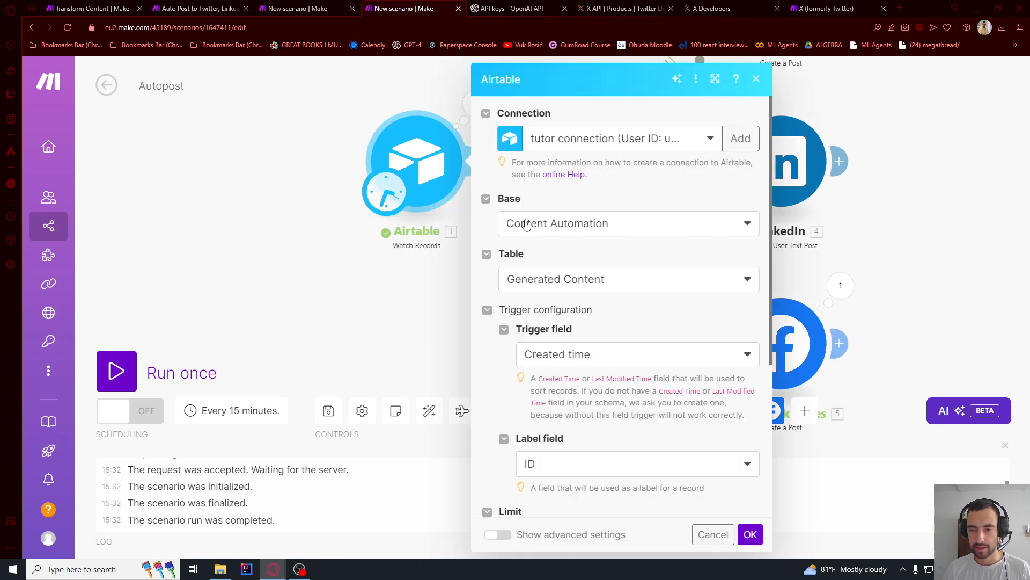
scroll(533, 328, "down", 4)
double_click(523, 305)
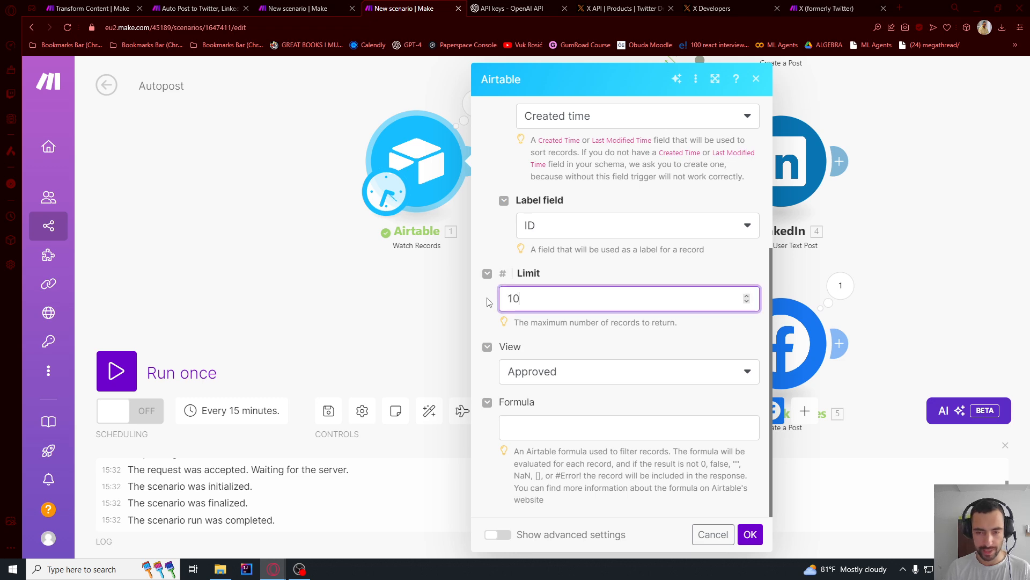
left_click(750, 534)
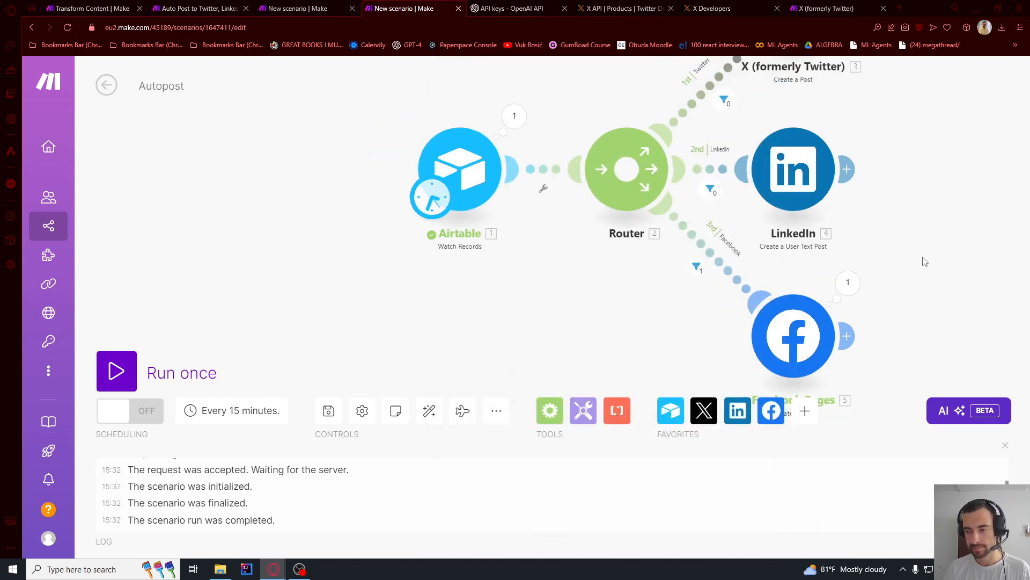
- Switch to the Content Automation base in Airtable and mark the Facebook record in Generated Content as Posted
key("alt+Tab")
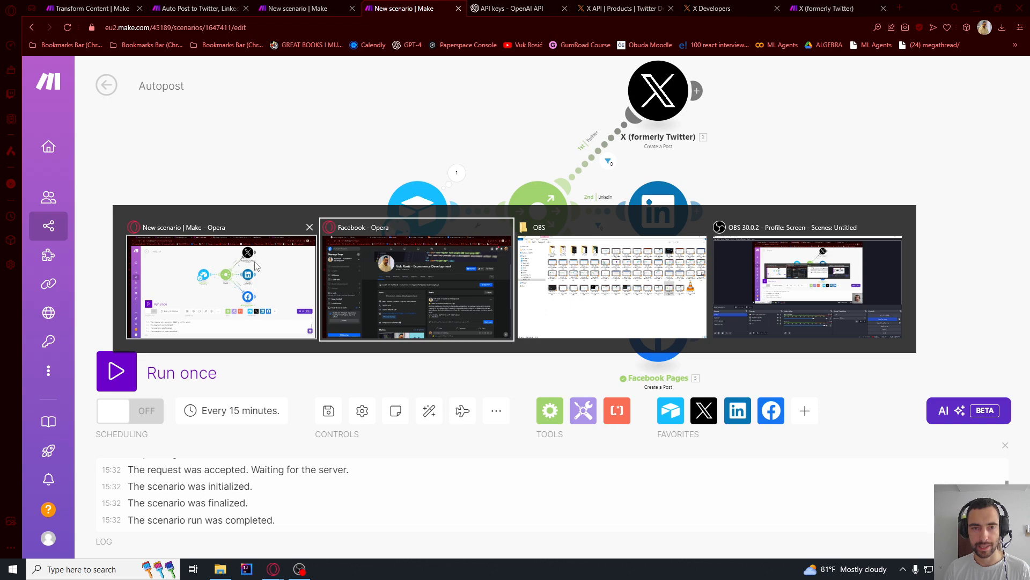
left_click(307, 272)
key("alt+Tab")
left_click(375, 275)
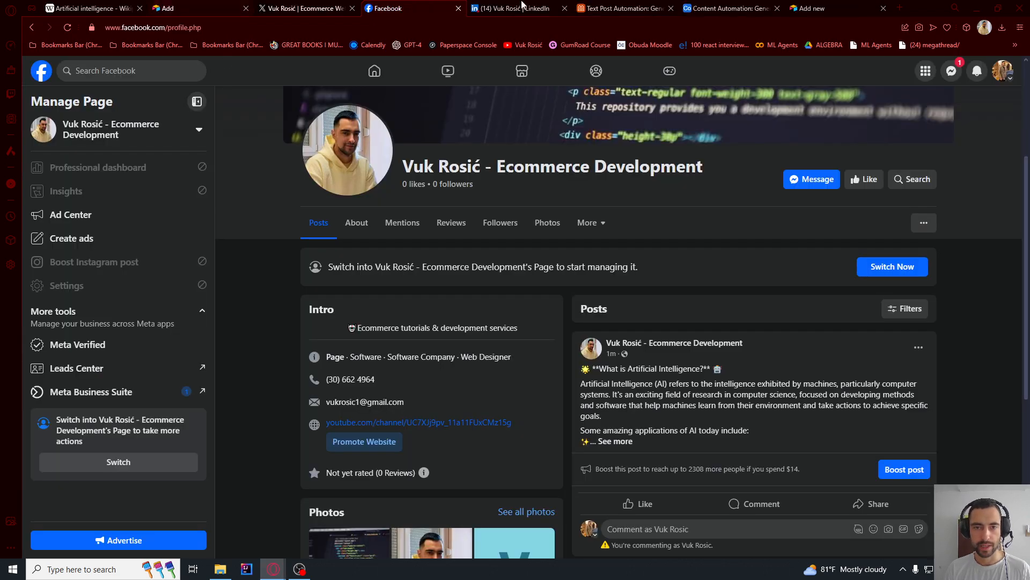
left_click(730, 7)
left_click(895, 221)
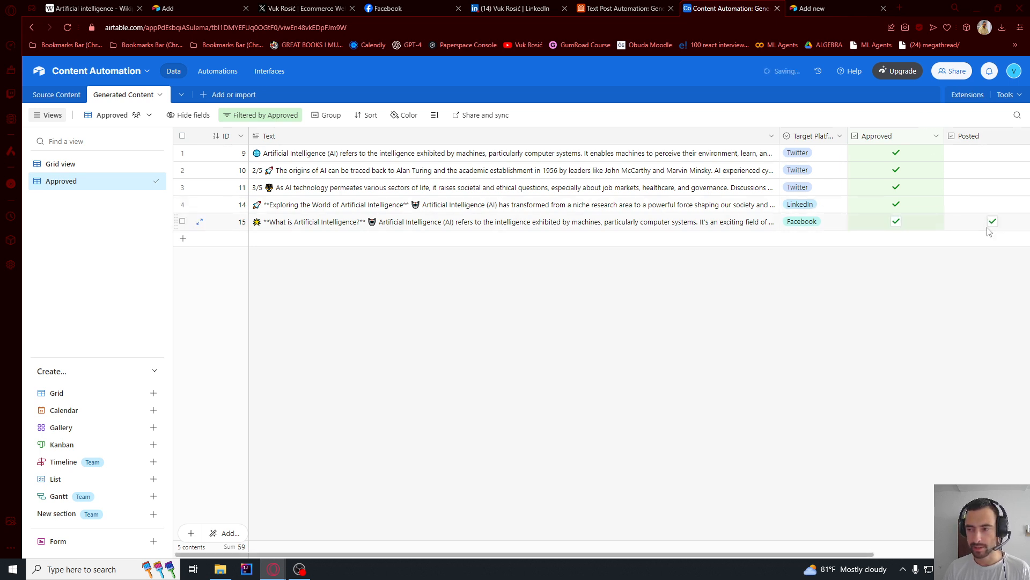
- Add a second condition to the Approved view's filter, combined with "and", requiring Posted to be unchecked
left_click(68, 165)
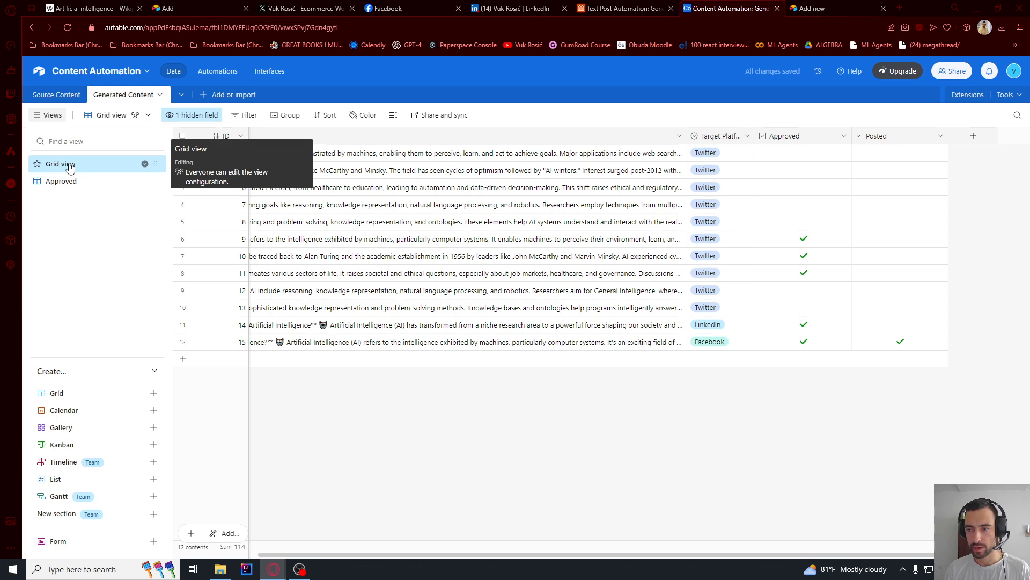
left_click(63, 181)
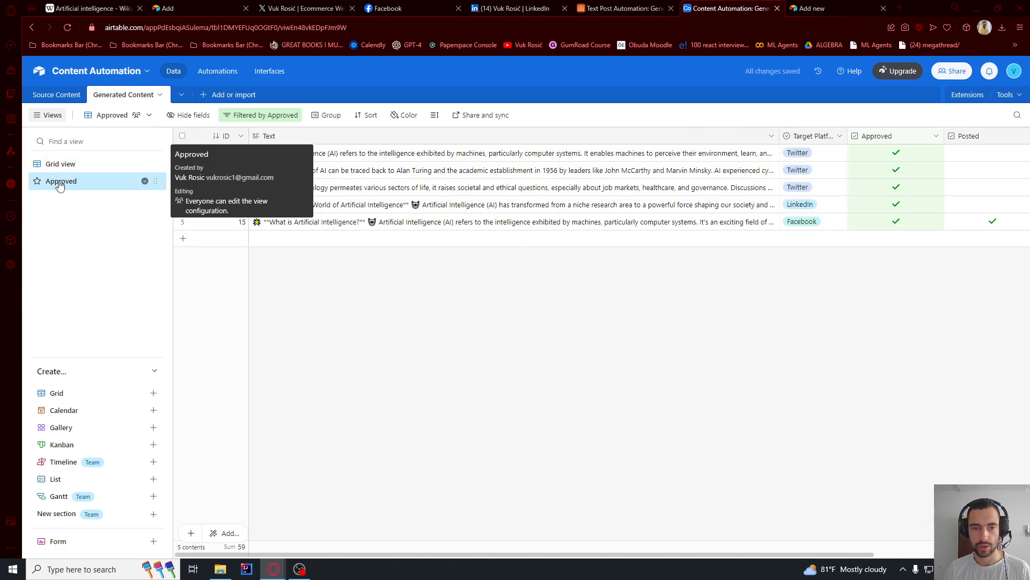
left_click(272, 119)
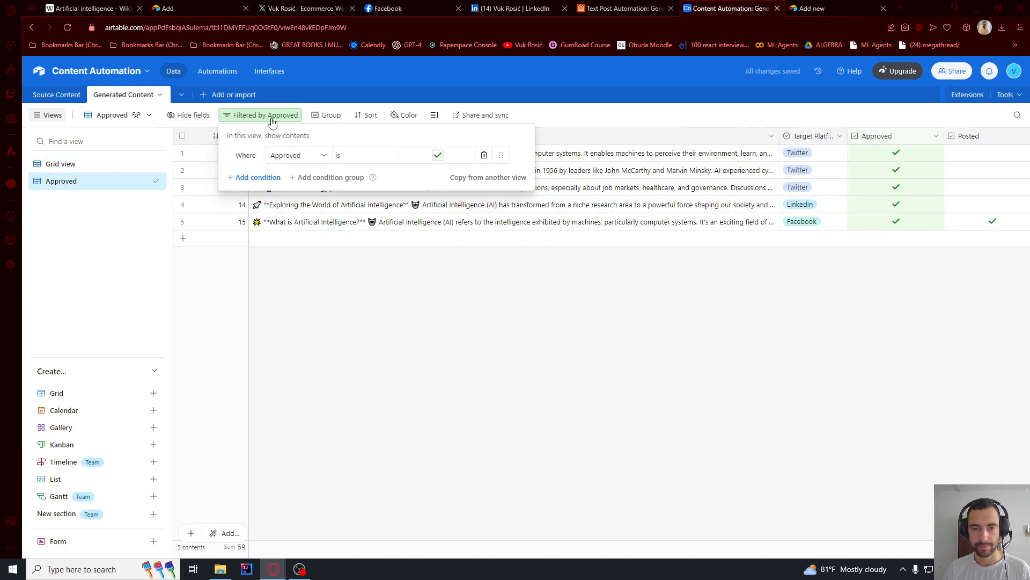
left_click(254, 178)
left_click(247, 177)
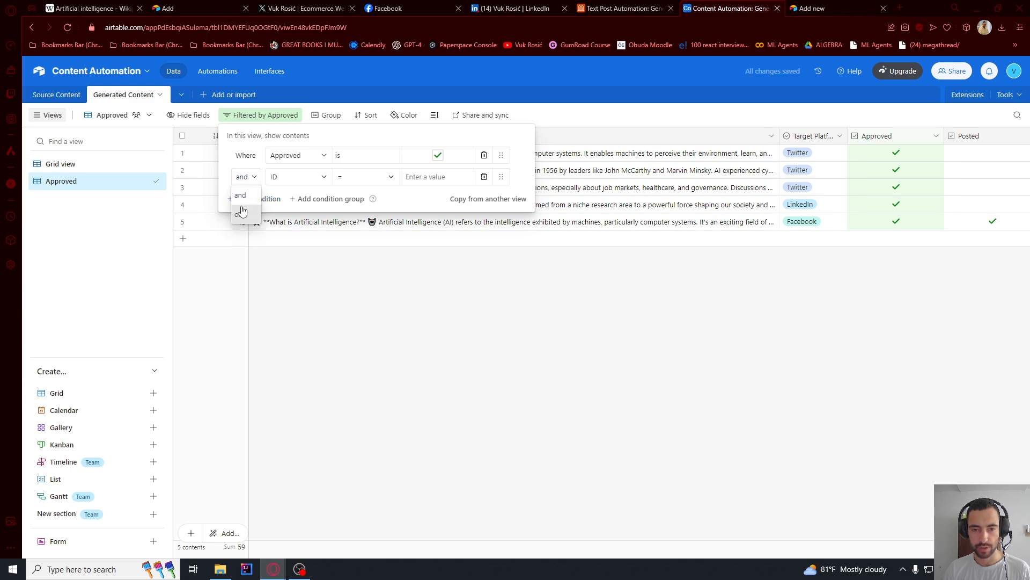
left_click(245, 189)
left_click(283, 181)
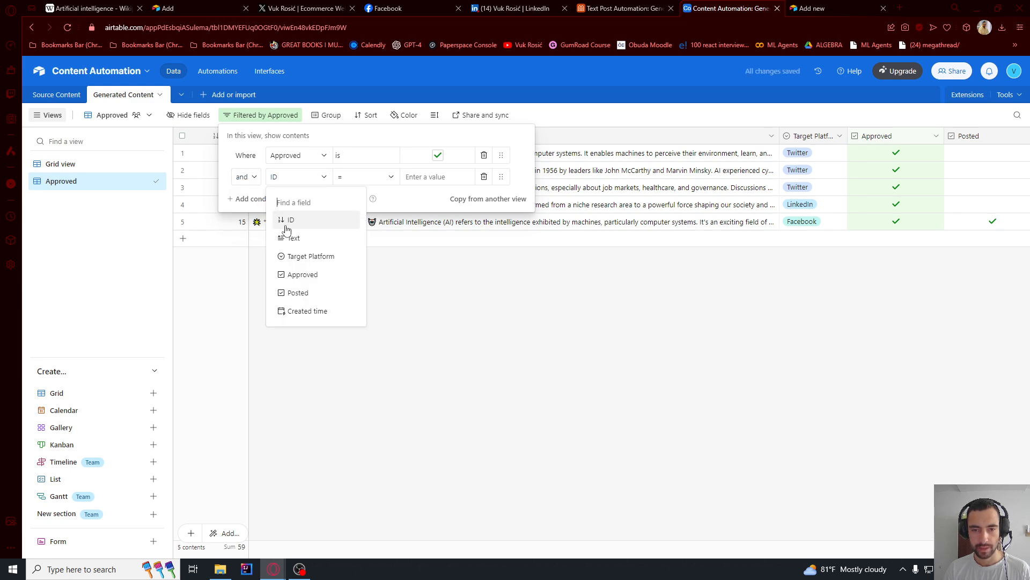
left_click(299, 295)
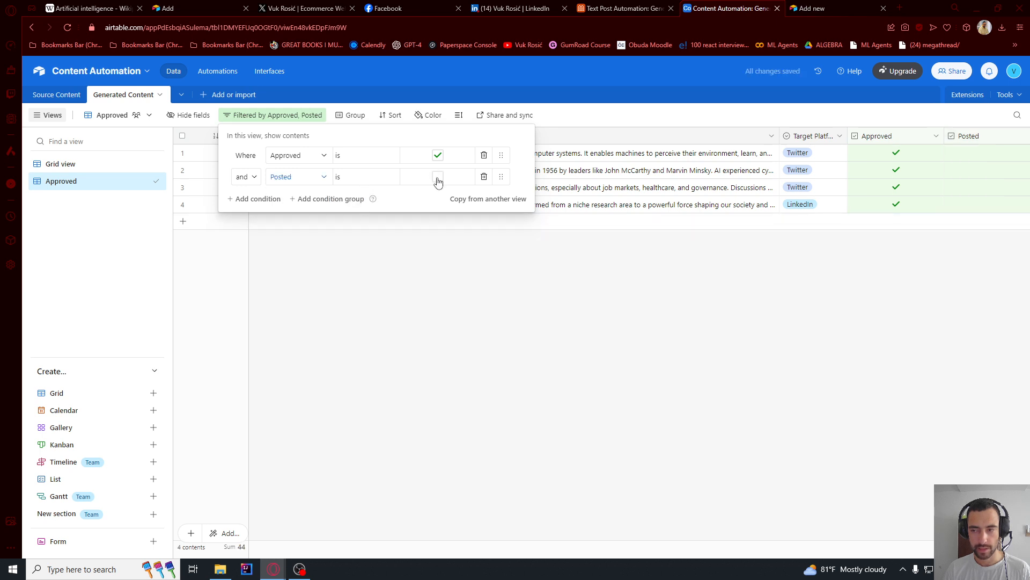
left_click(479, 302)
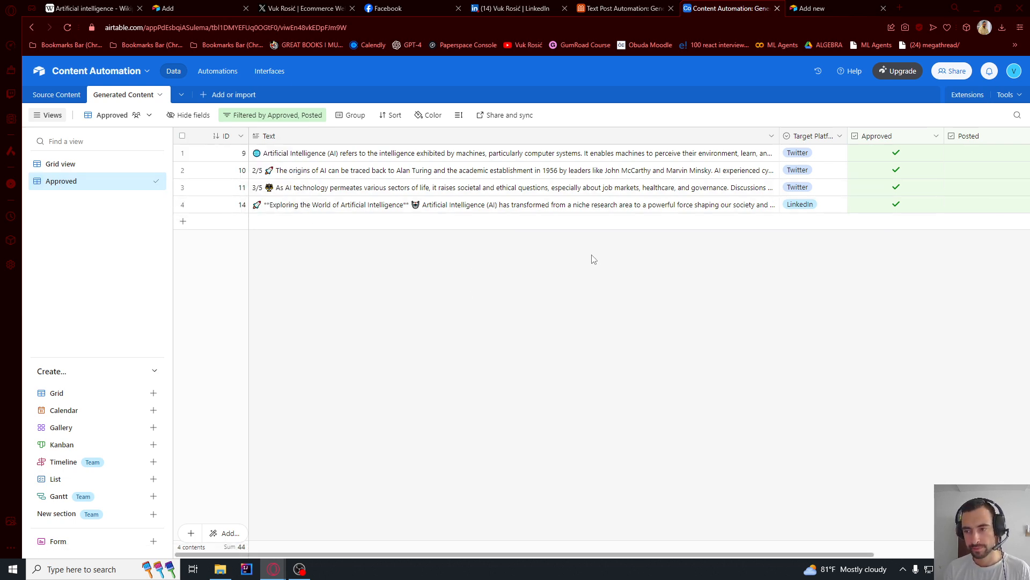
- Create a collaborative grid view named Posted and filter it to records whose Posted field is checked
left_click(60, 393)
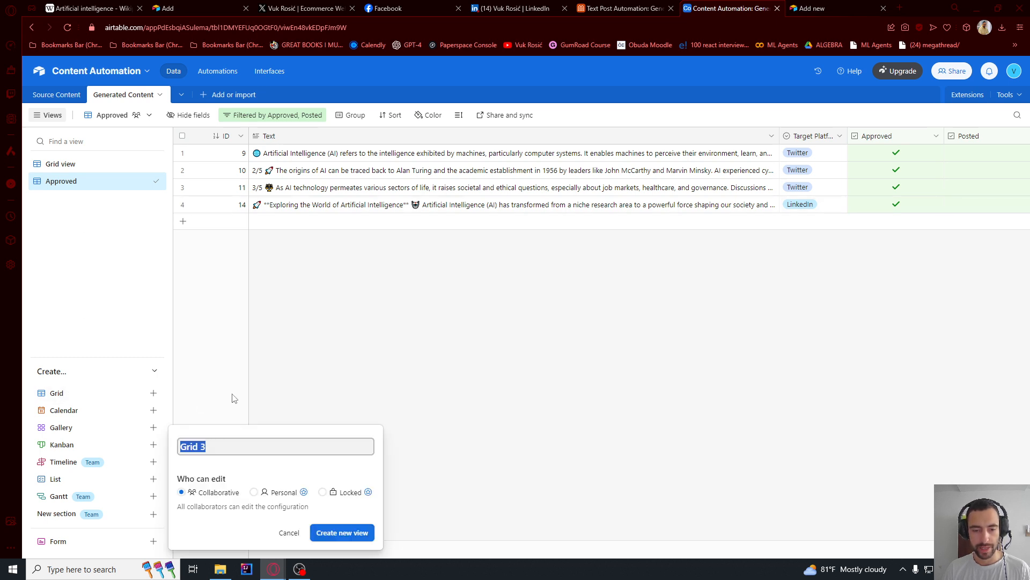
left_click(329, 534)
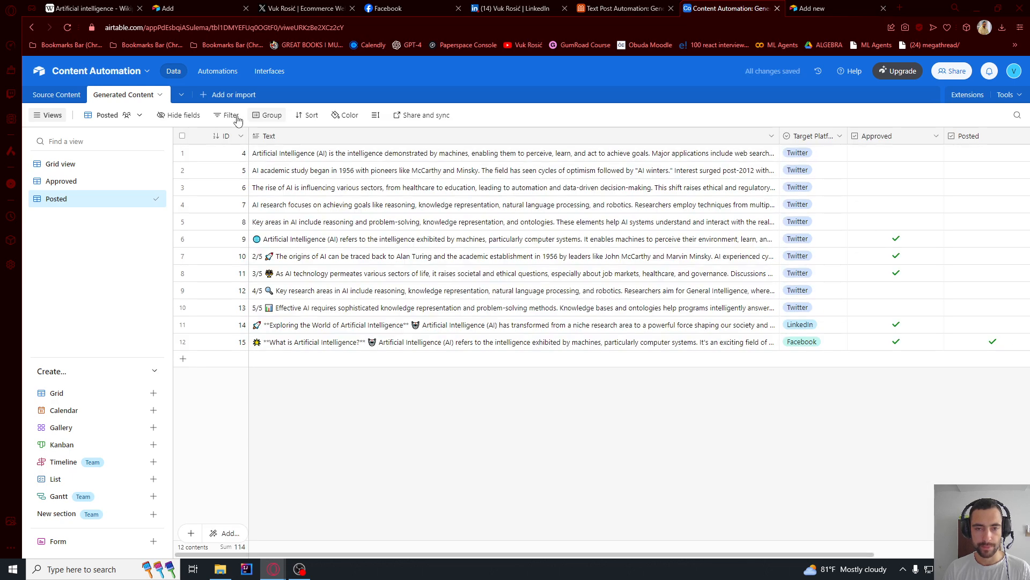
left_click(228, 115)
left_click(248, 155)
left_click(281, 156)
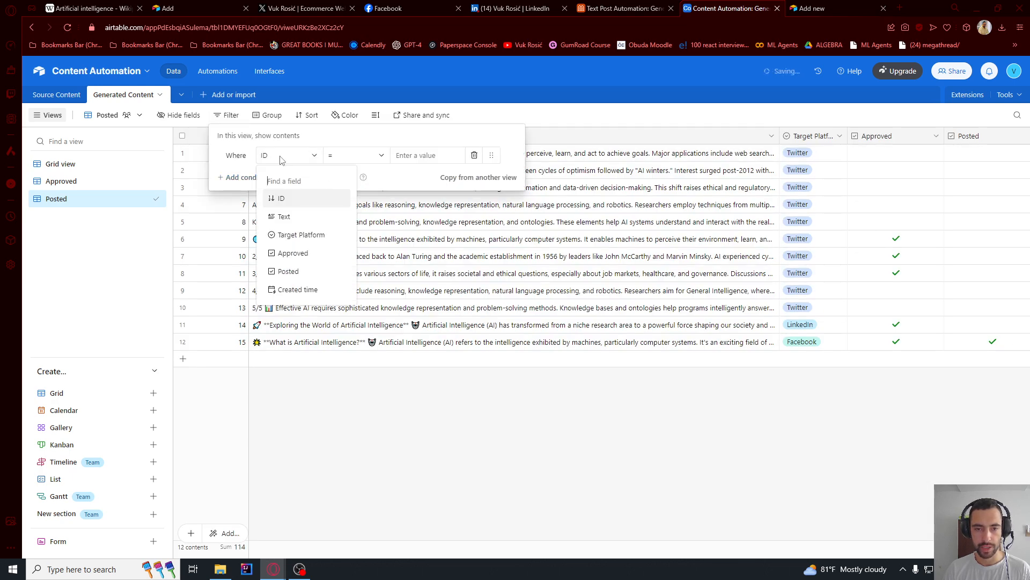
left_click(288, 271)
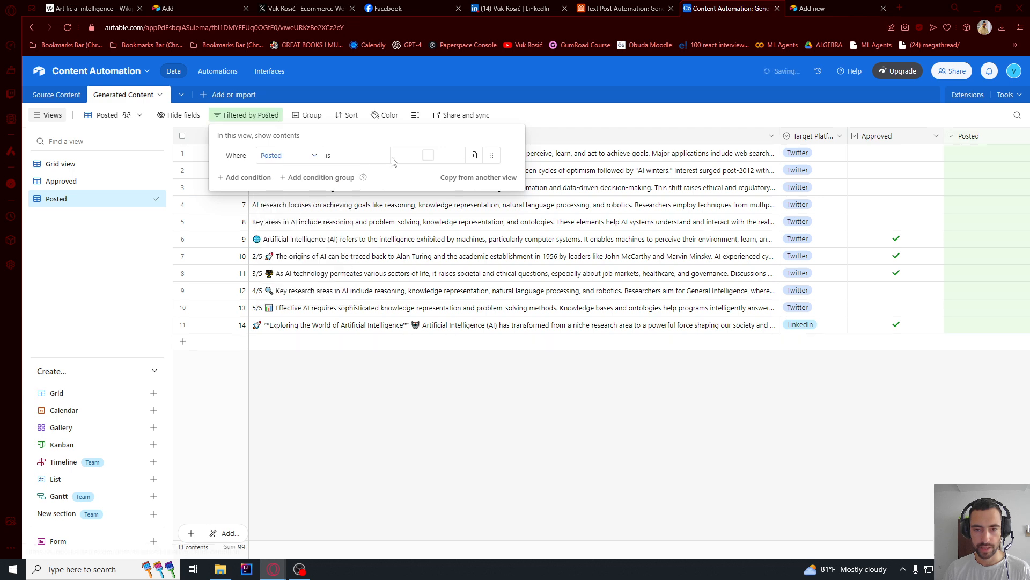
left_click(428, 155)
left_click(644, 378)
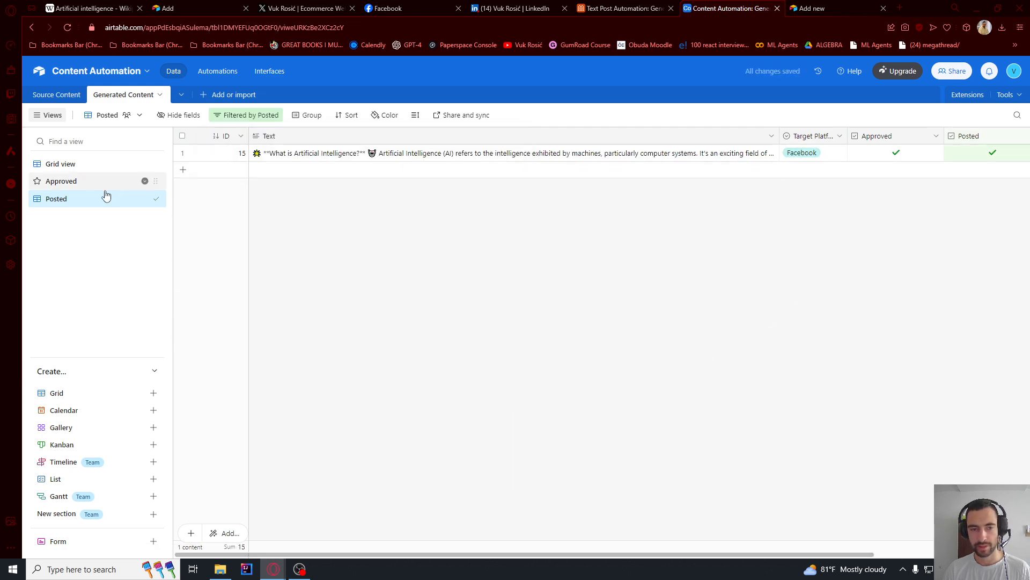
- Review the records in the Approved, Posted and Grid view views of Generated Content
left_click(83, 186)
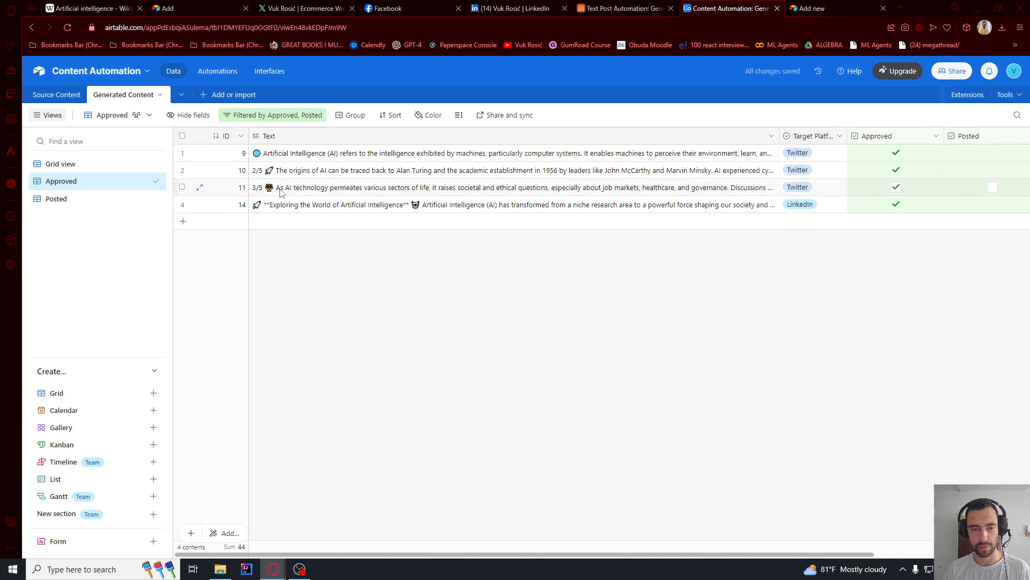
left_click(57, 199)
left_click(64, 164)
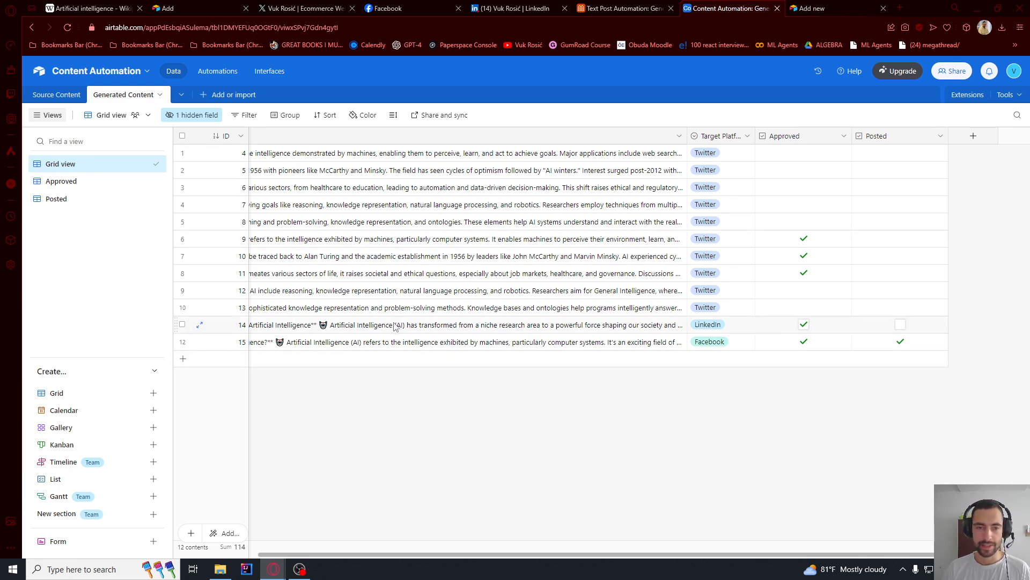
- Switch to Make, run the Autopost scenario once and inspect the Airtable module's operation output
key("alt+Tab")
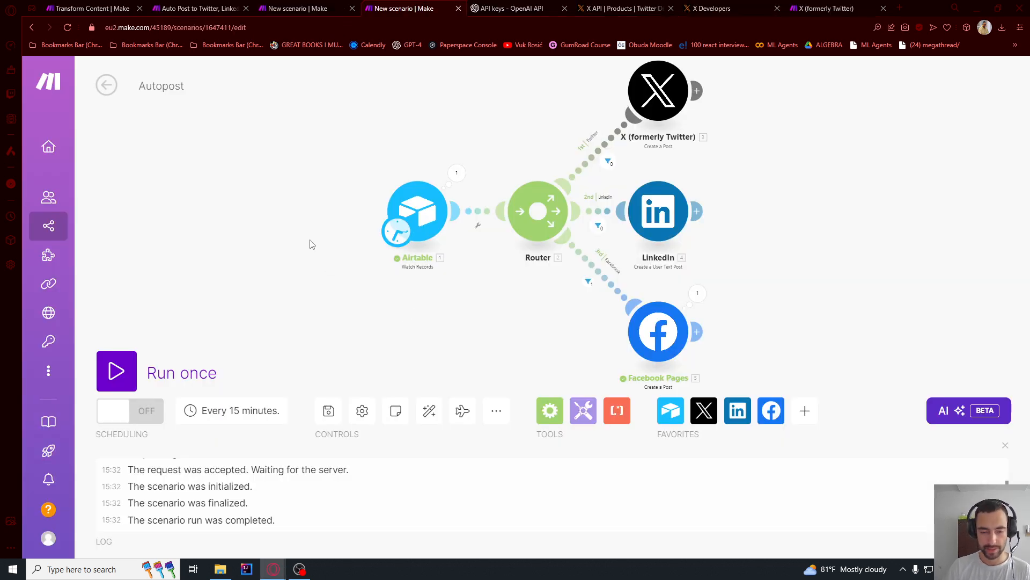
left_click(123, 371)
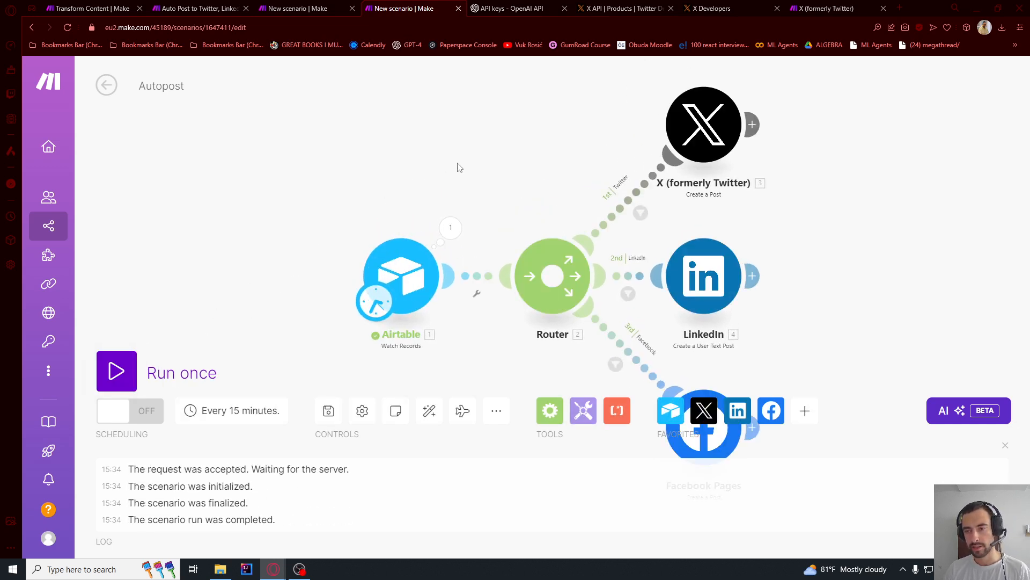
scroll(439, 159, "down", 3)
scroll(469, 157, "up", 3)
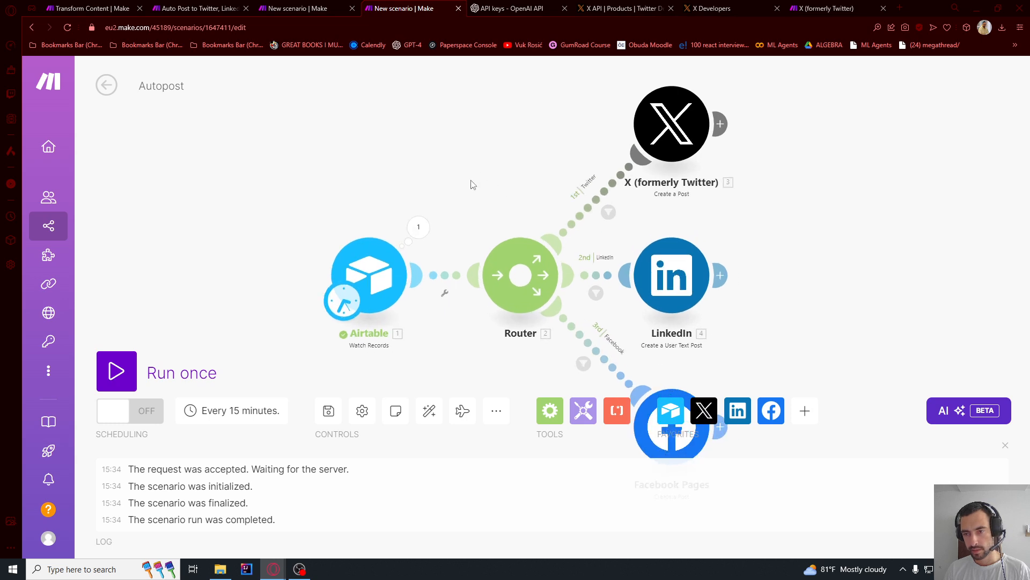
left_click(331, 186)
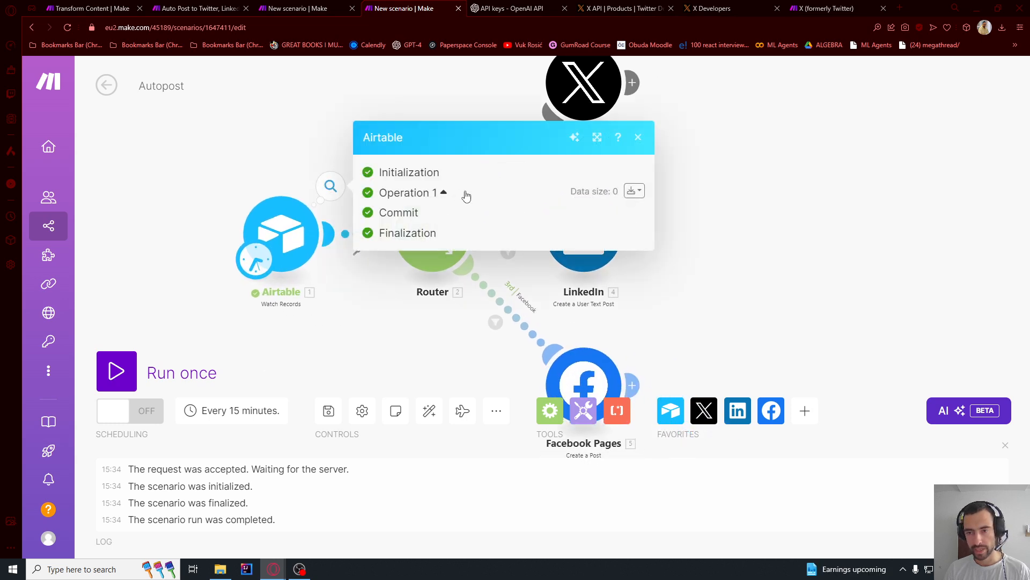
left_click(225, 154)
left_click_drag(224, 154, 288, 160)
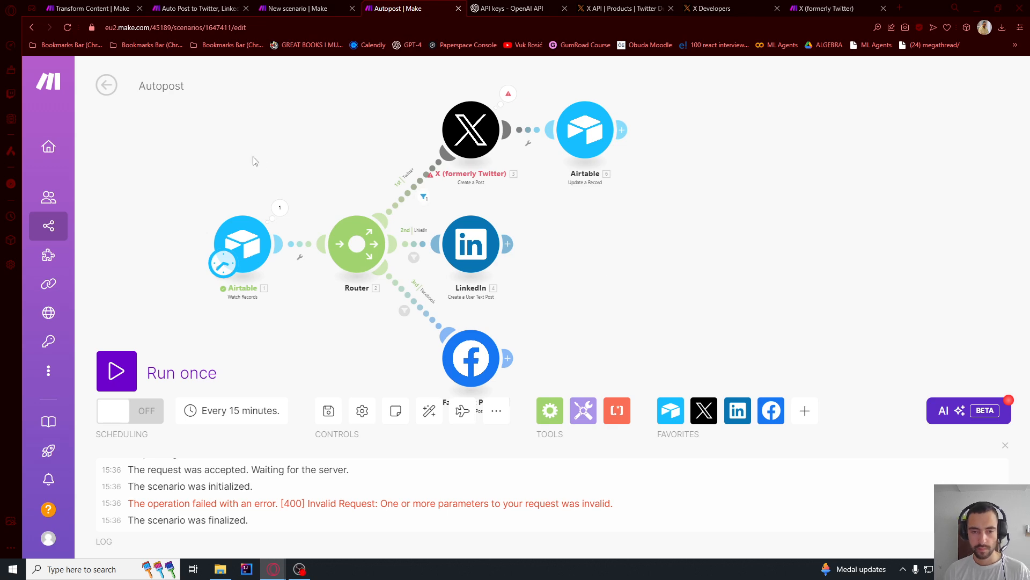
- Check which starting point is chosen for the Airtable Watch Records trigger
left_click_drag(254, 161, 326, 122)
scroll(325, 177, "up", 3)
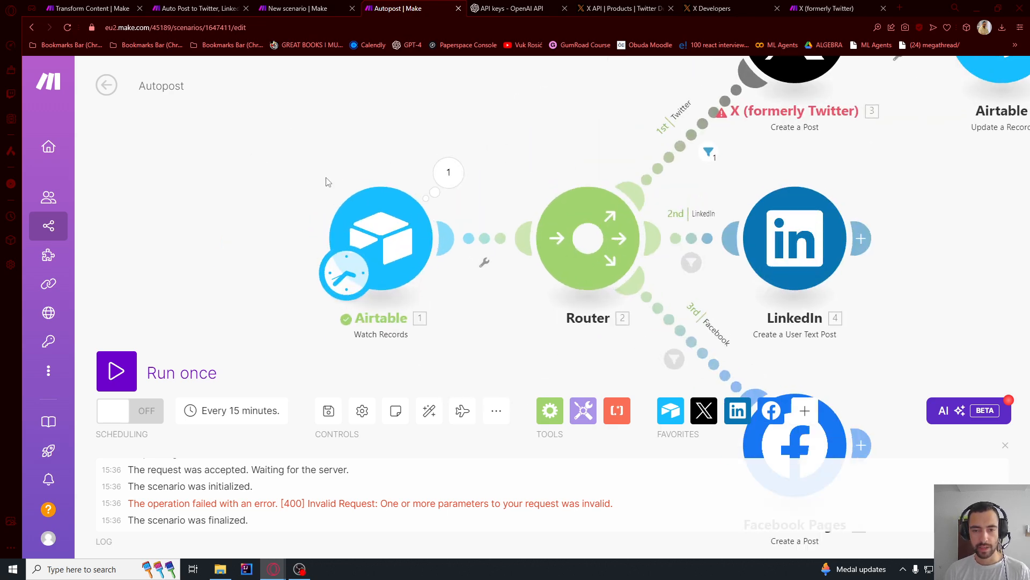
right_click(382, 211)
left_click(413, 263)
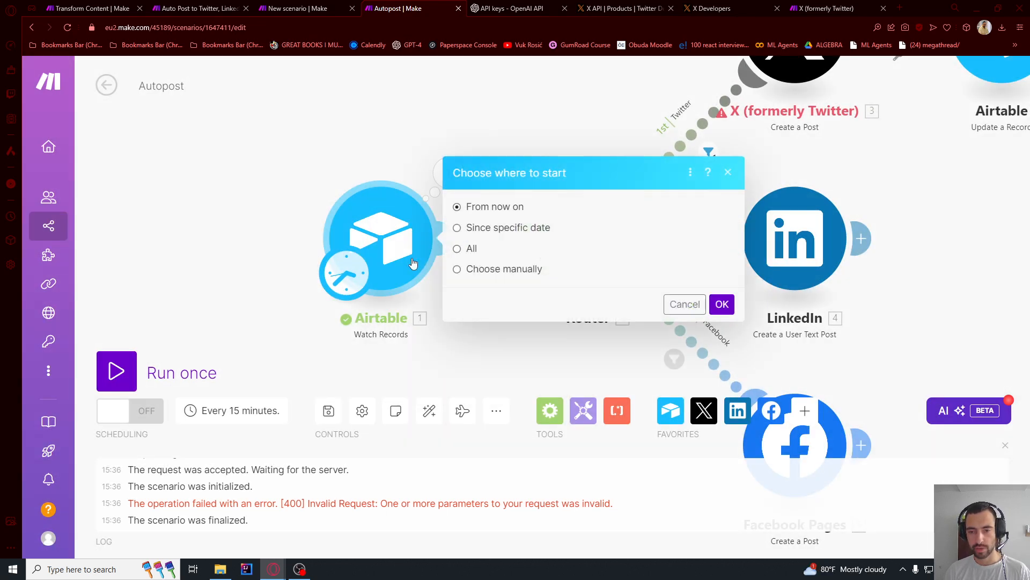
left_click(668, 299)
- Delete the Airtable Update a Record module that follows the X module
scroll(411, 184, "down", 3)
left_click_drag(393, 151, 335, 178)
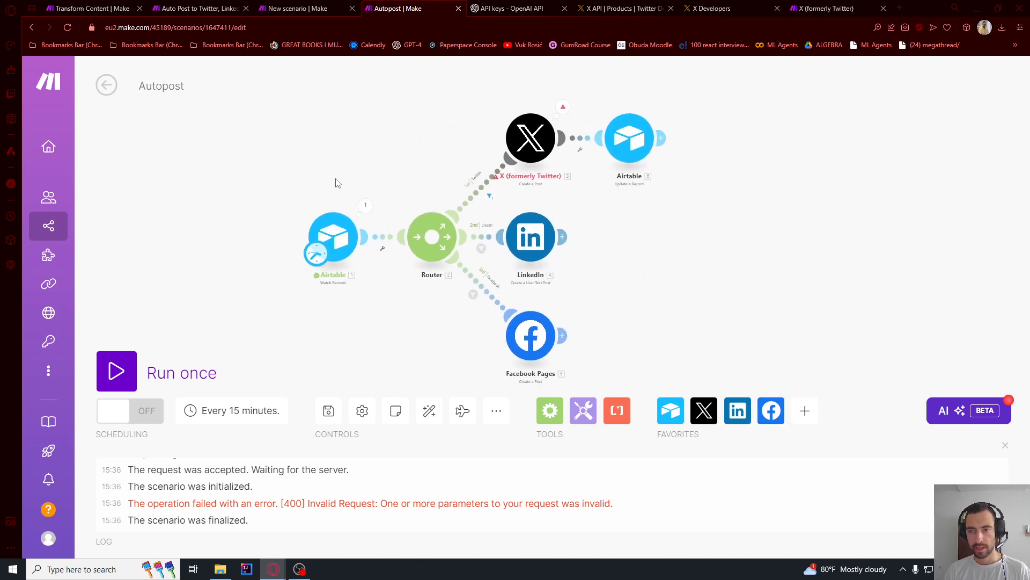
right_click(648, 144)
left_click(663, 306)
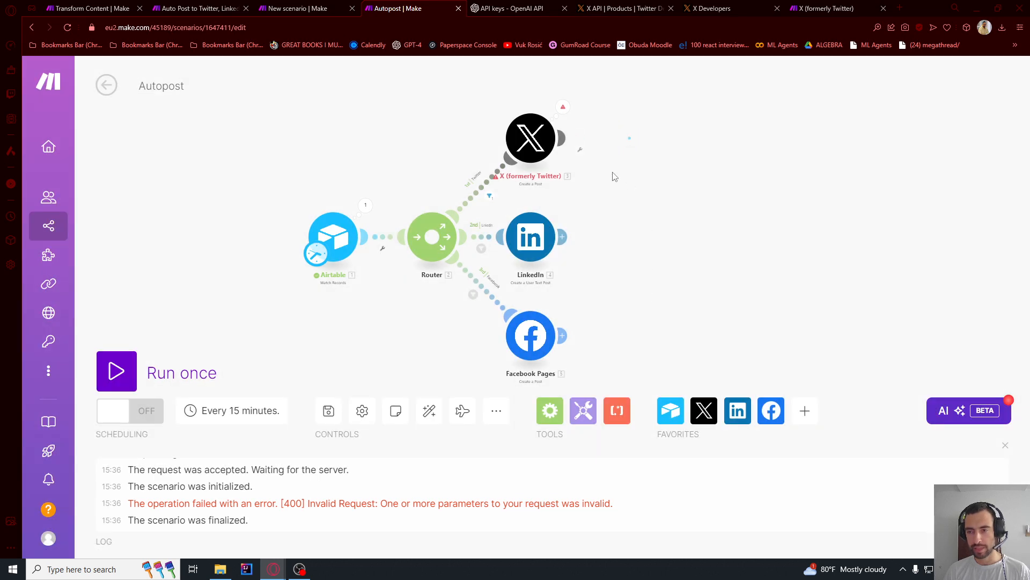
- Run the Autopost scenario once and inspect the X module's operation details
left_click(107, 378)
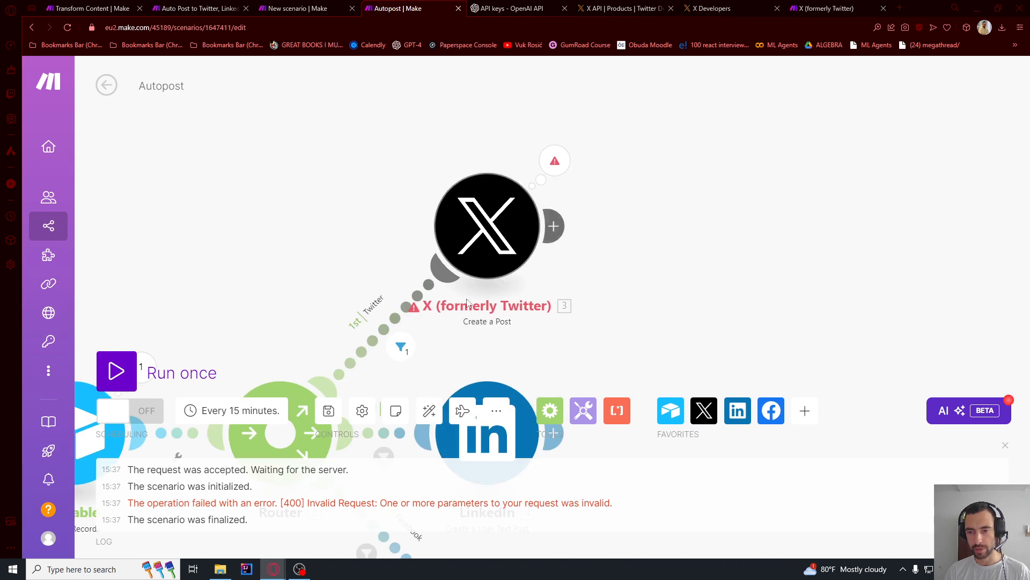
left_click(569, 135)
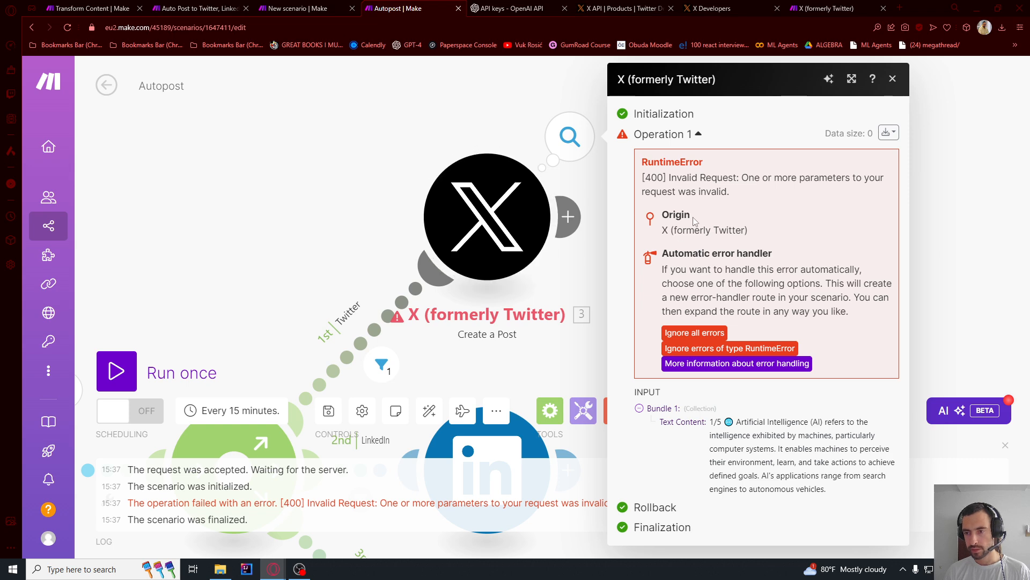
left_click(312, 176)
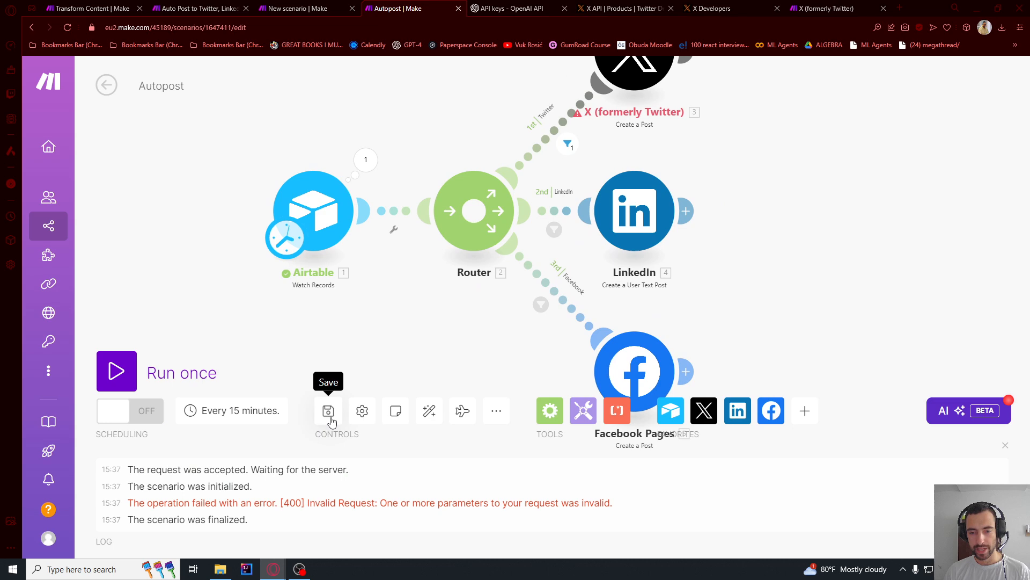
- Save the scenario and insert an Airtable Get a Record module between Watch Records and the router
left_click(328, 410)
scroll(418, 121, "up", 3)
right_click(390, 245)
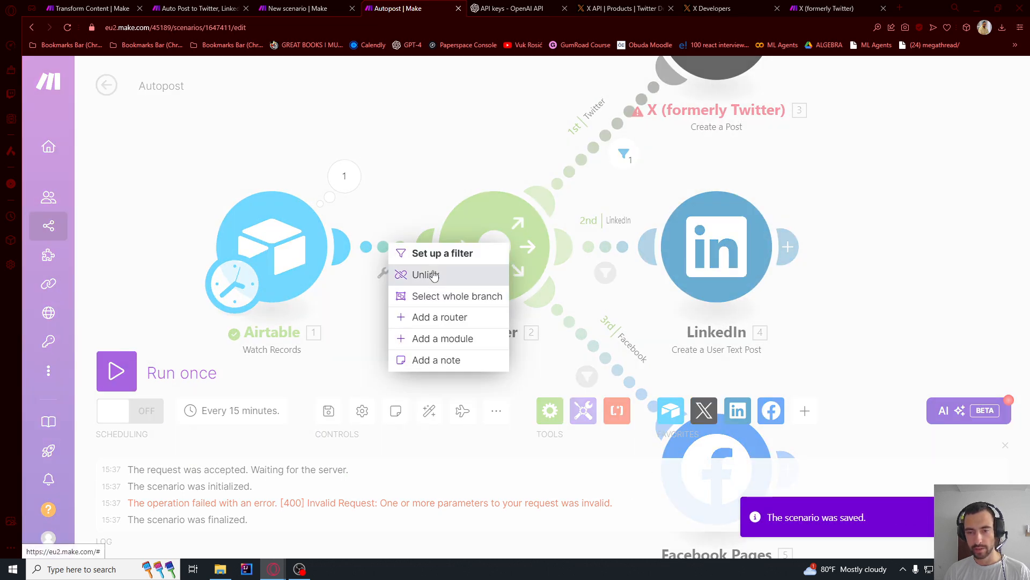
left_click(426, 345)
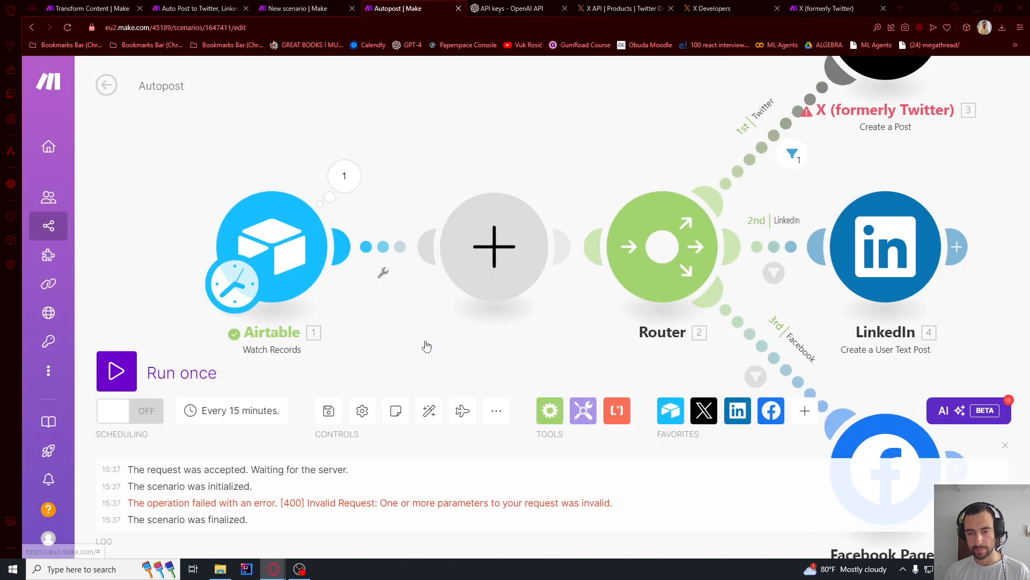
left_click(493, 260)
left_click(647, 128)
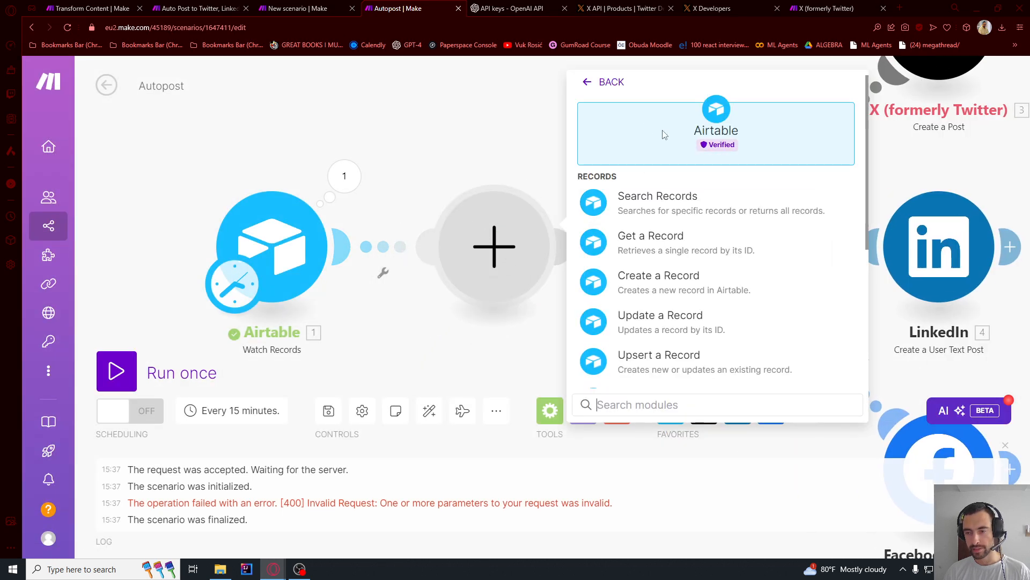
left_click(644, 237)
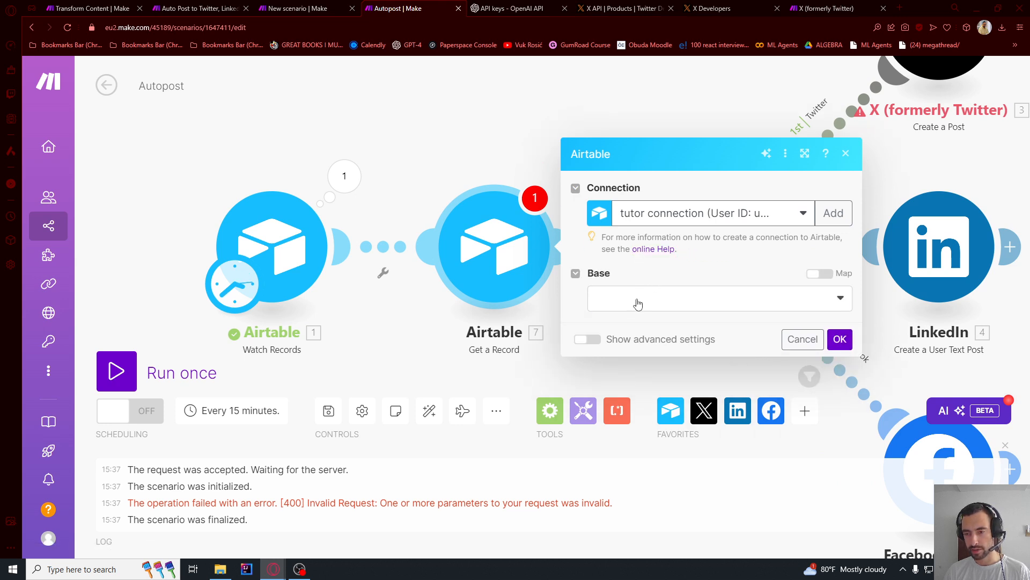
- Configure Get a Record with base Content Automation, table Generated Content and the Record ID mapped to the Watch Records record ID
left_click(638, 297)
left_click(624, 333)
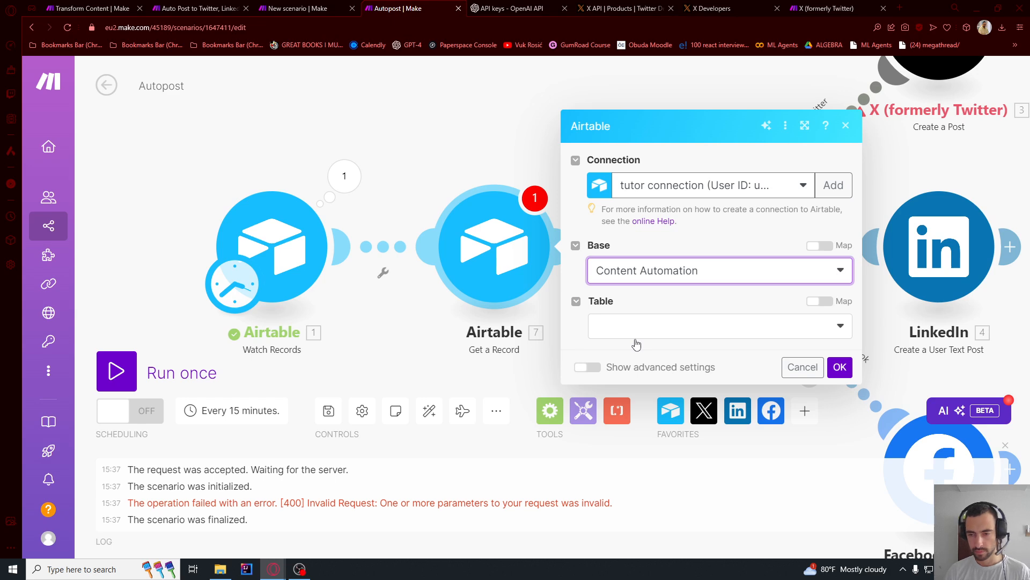
left_click(633, 330)
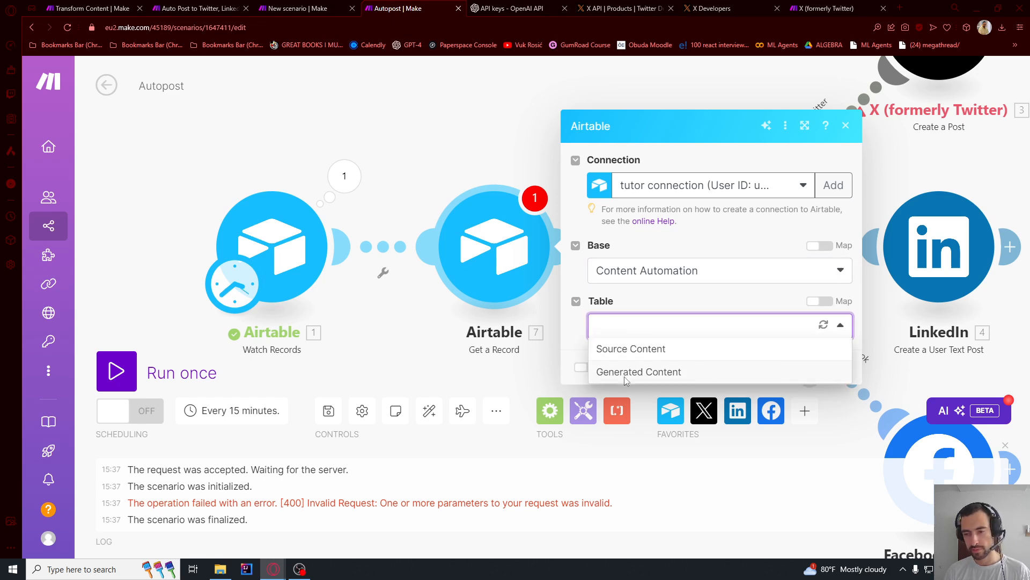
left_click(624, 371)
left_click(662, 354)
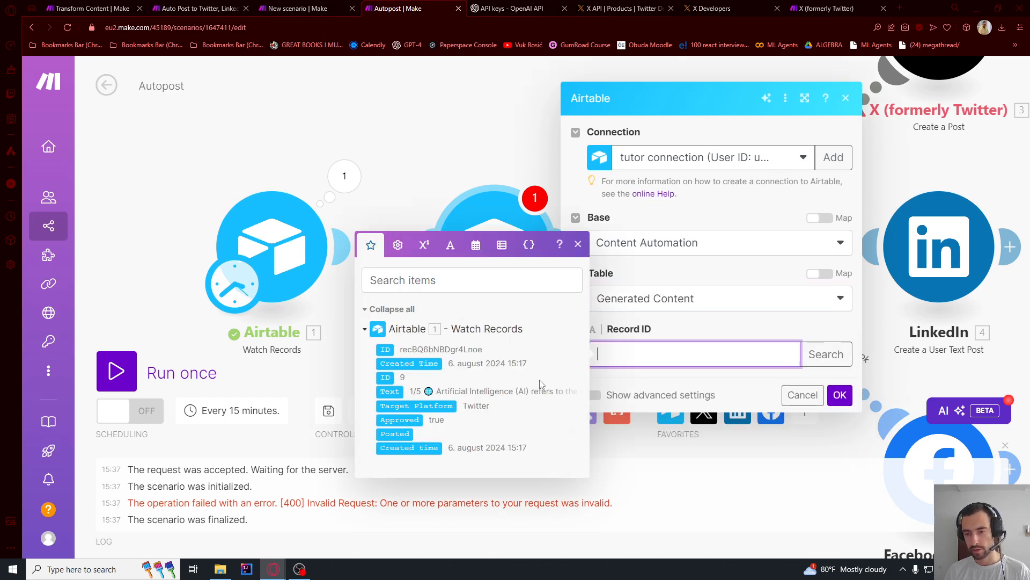
left_click(385, 349)
left_click(692, 329)
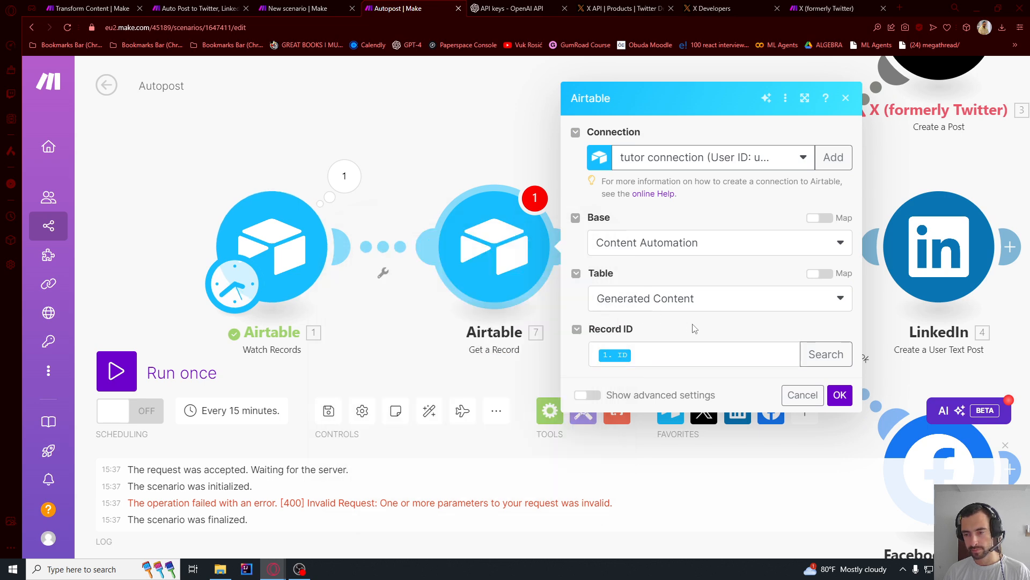
left_click(847, 397)
- Replace the mapped Text Content of the X Create a Post module with the test text "asdsad"
scroll(472, 126, "down", 3)
left_click_drag(511, 155, 254, 263)
scroll(420, 175, "up", 3)
left_click(429, 180)
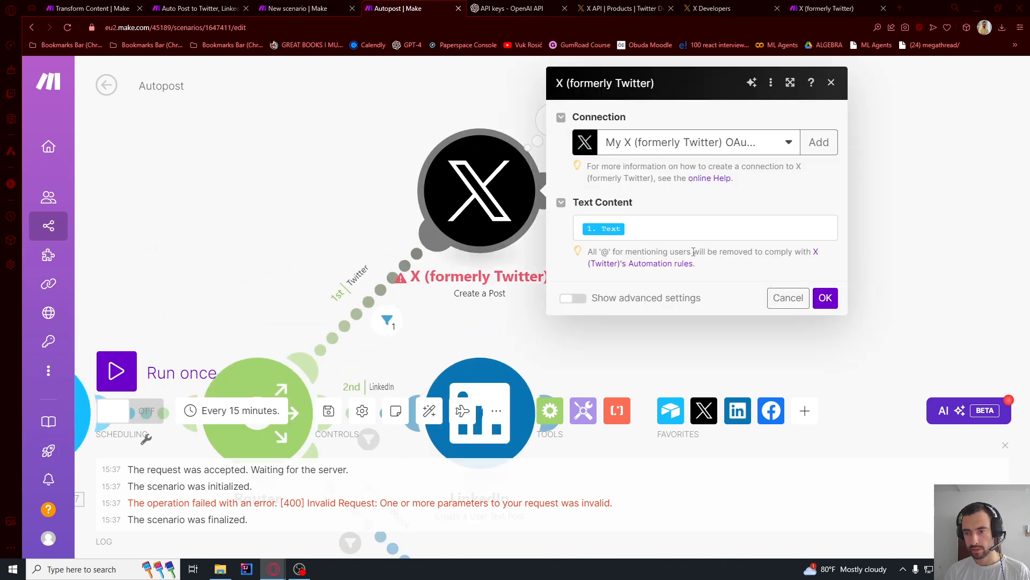
left_click(650, 232)
key("BackSpace")
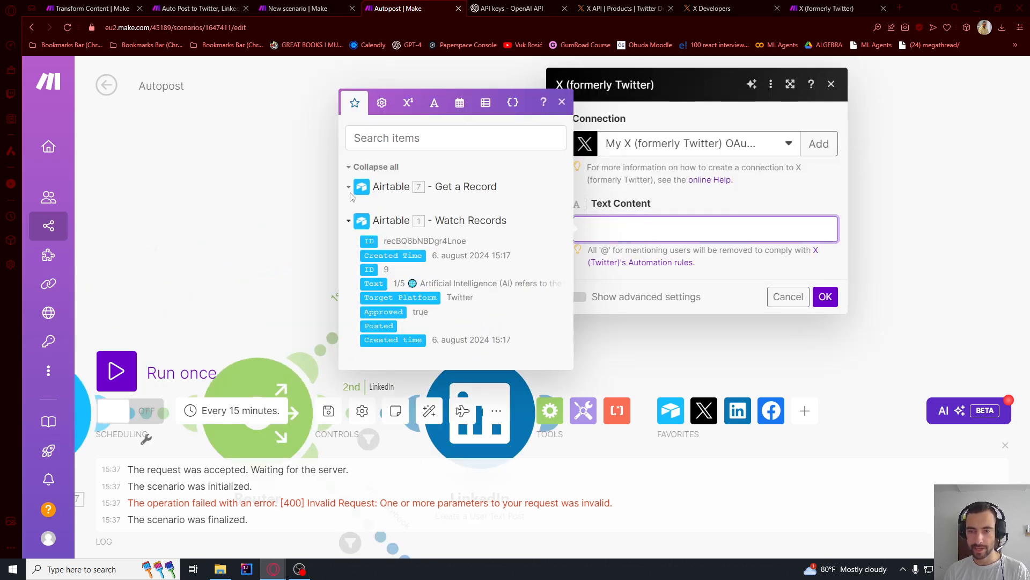
left_click(825, 296)
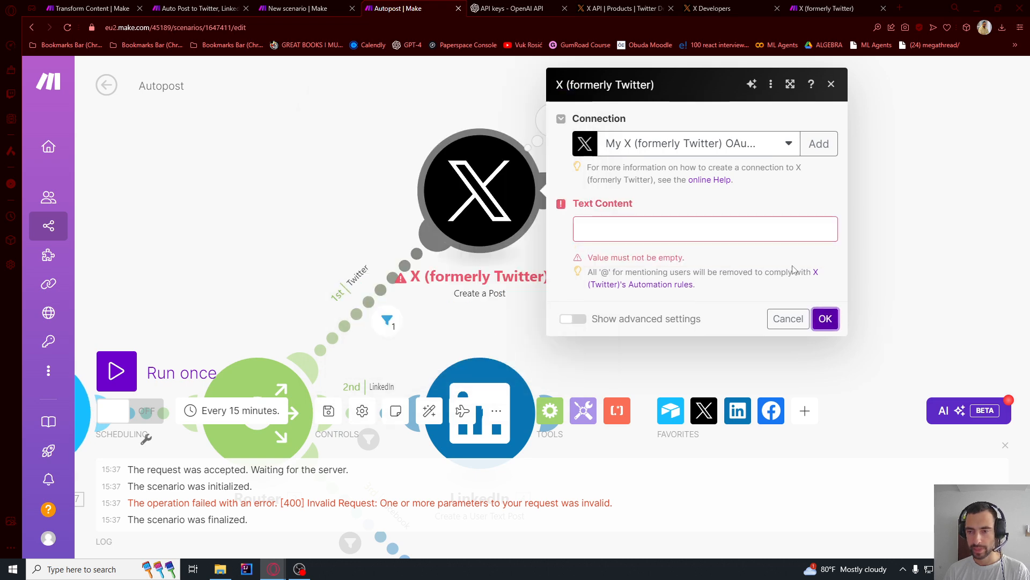
left_click(757, 234)
type("asdsad")
left_click(822, 300)
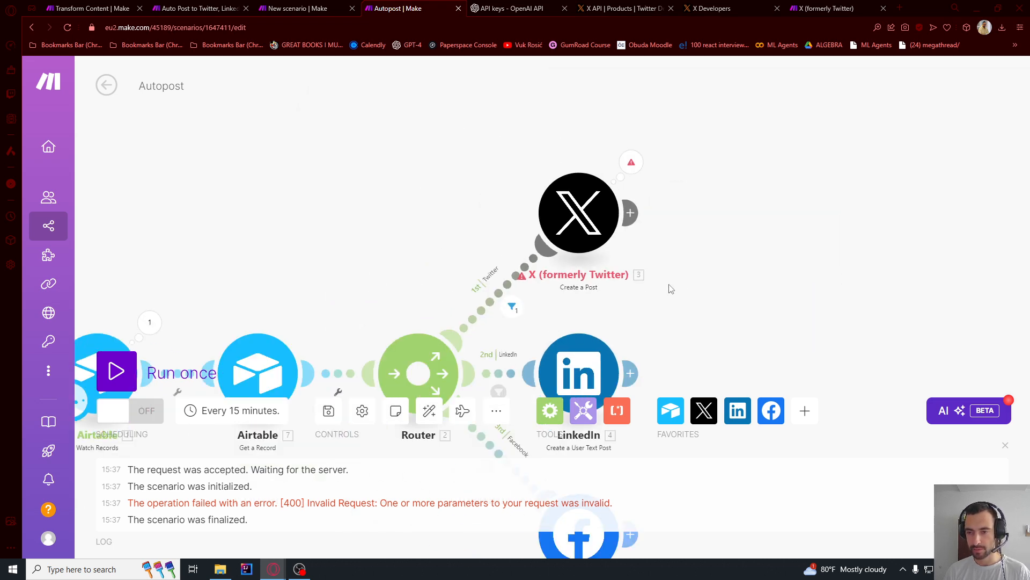
- Run the scenario once with the test text and inspect the X module's second operation and its input bundle
left_click(117, 372)
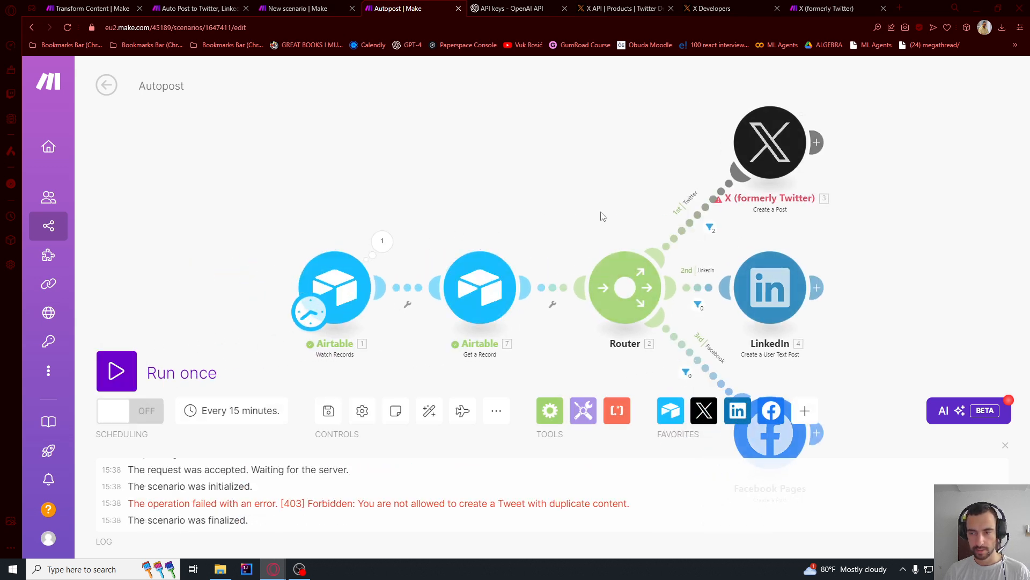
left_click_drag(602, 214, 467, 269)
left_click(690, 145)
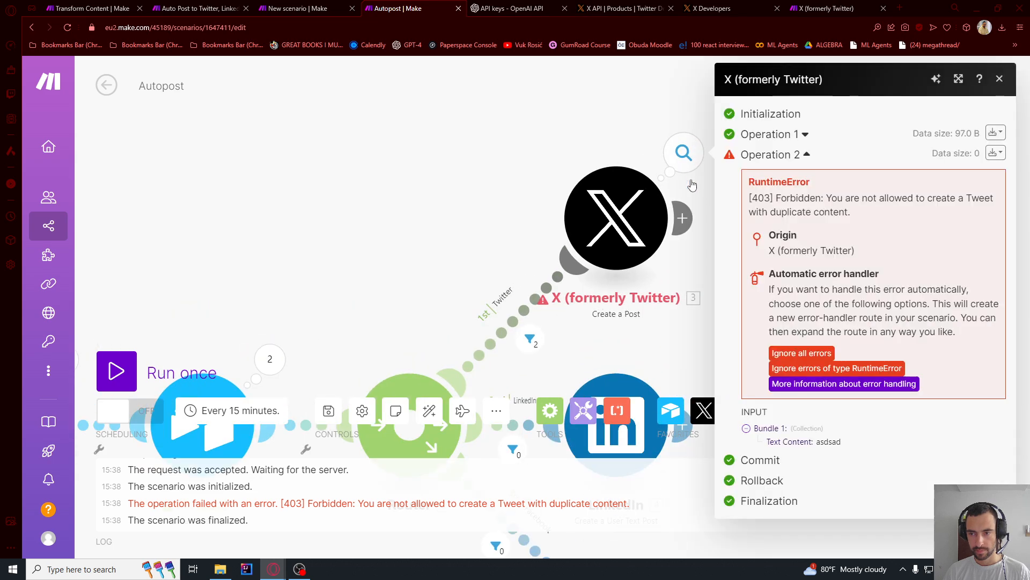
left_click_drag(827, 443, 823, 438)
left_click(831, 442)
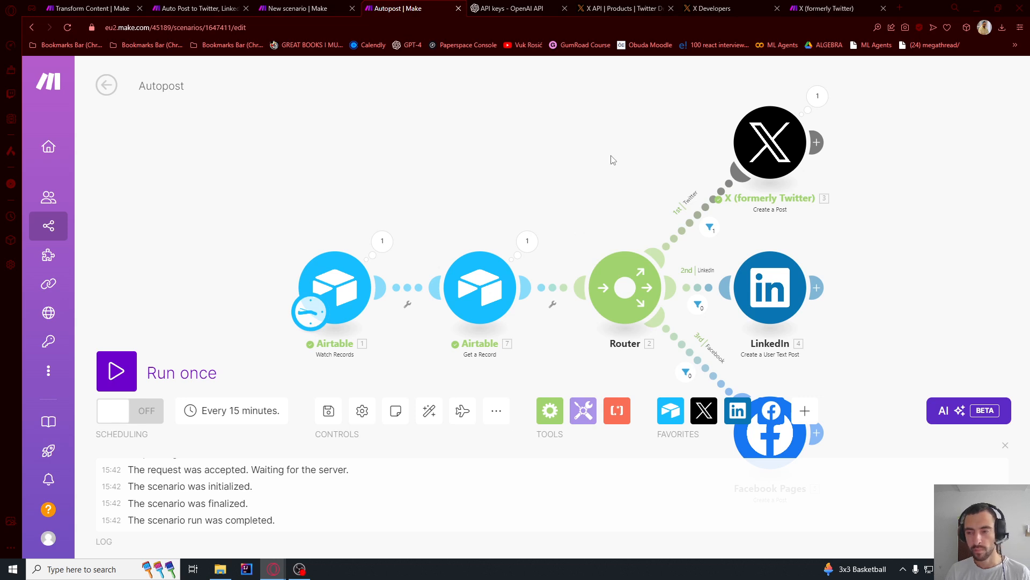
- Review the Limit and View settings of the Airtable Watch Records module
left_click_drag(611, 127, 559, 131)
left_click_drag(489, 201, 513, 177)
left_click(316, 236)
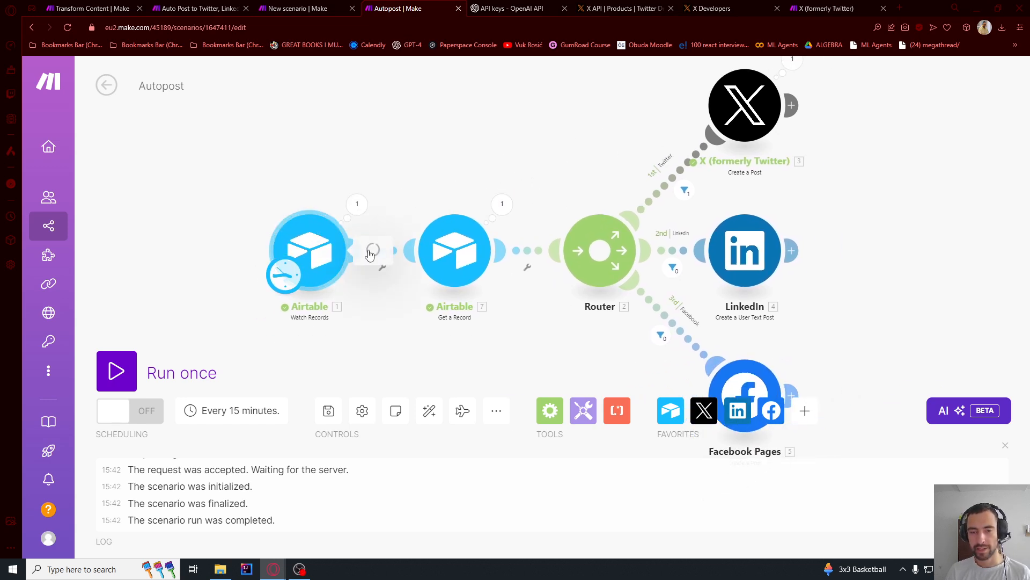
scroll(474, 405, "down", 4)
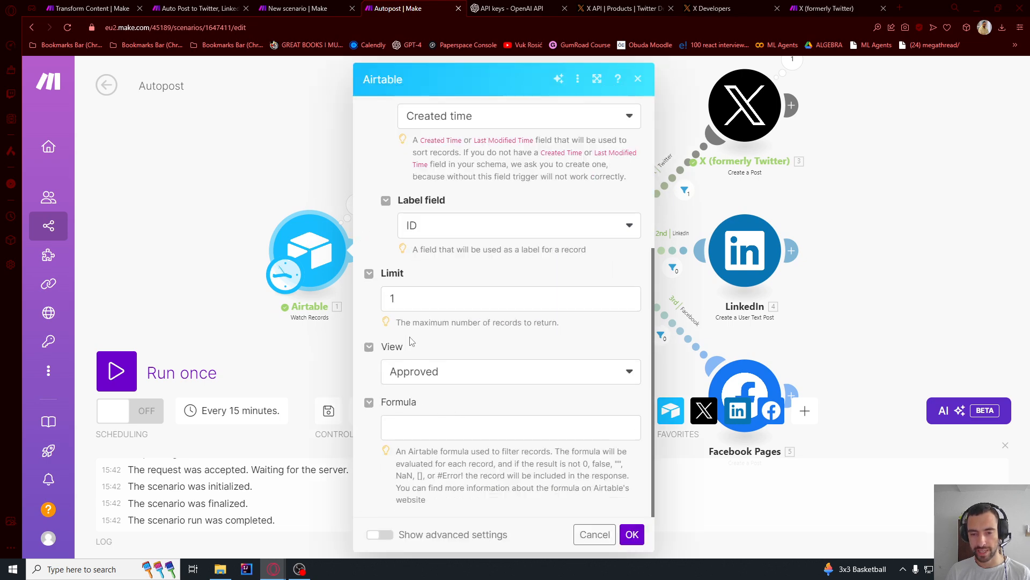
left_click_drag(409, 302, 361, 310)
left_click(632, 534)
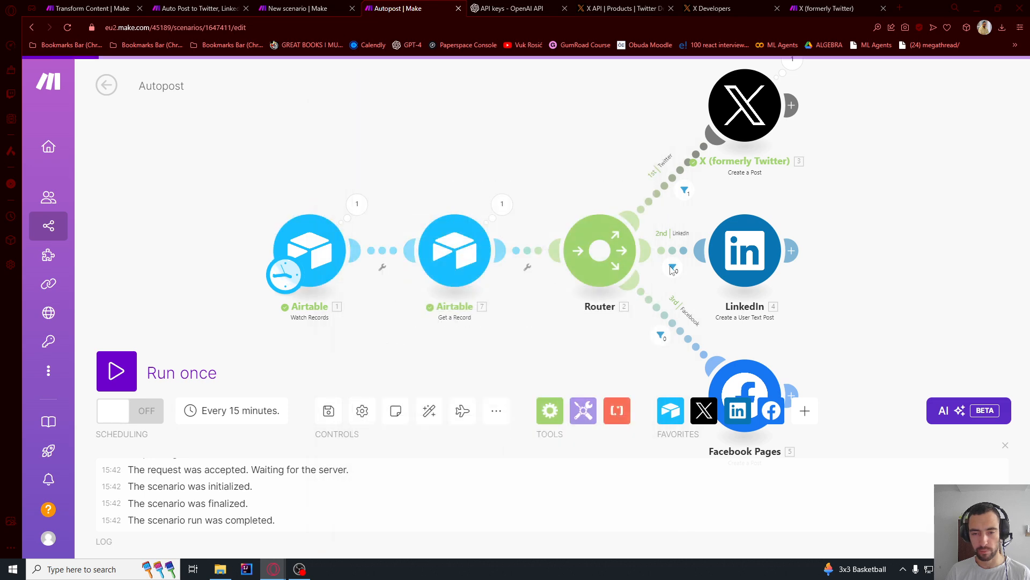
- Map the X module's Text Content to the Text field from the Airtable Get a Record module
left_click_drag(875, 136, 648, 256)
left_click(517, 222)
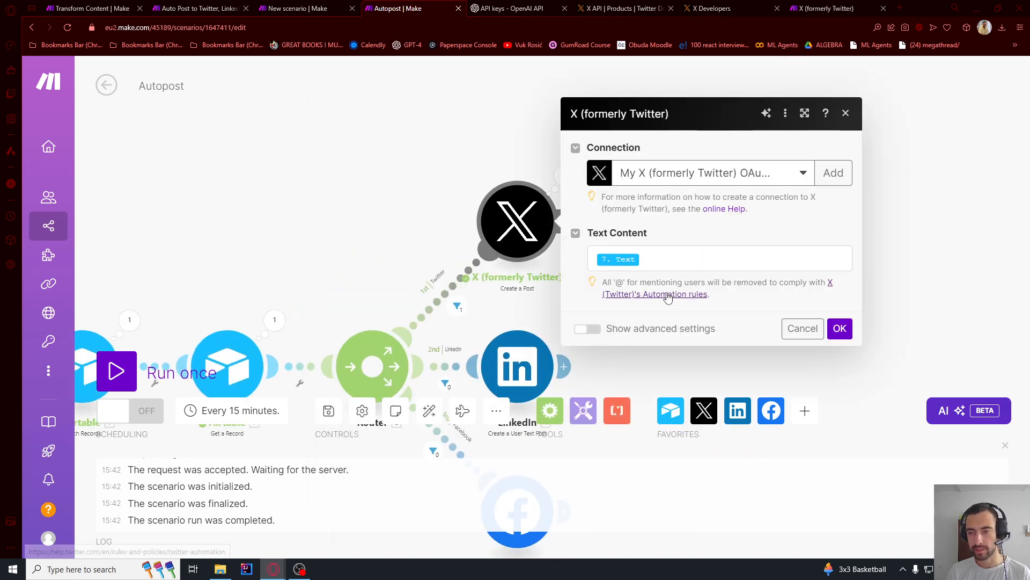
left_click(650, 257)
key("BackSpace")
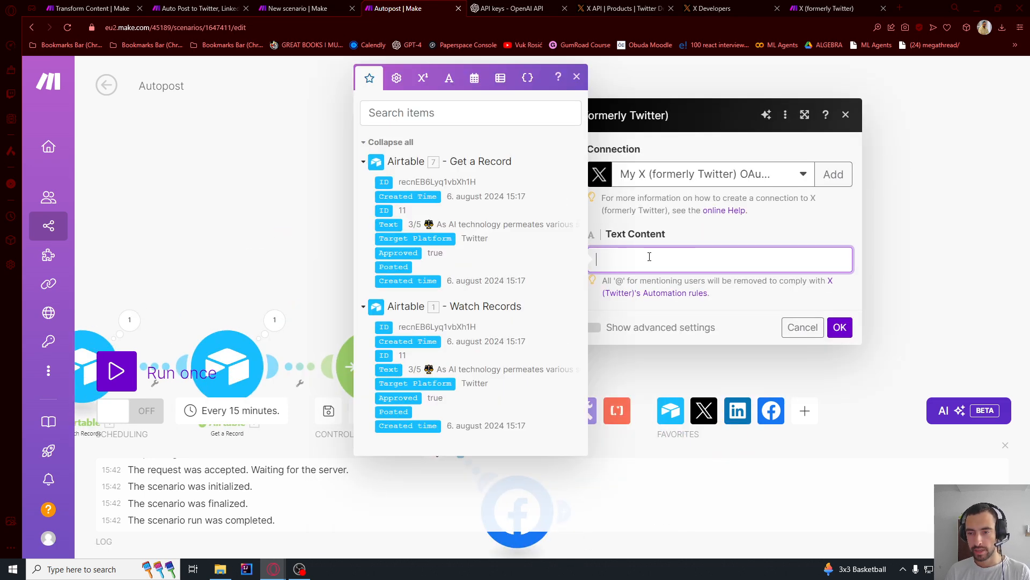
left_click(388, 224)
left_click(840, 327)
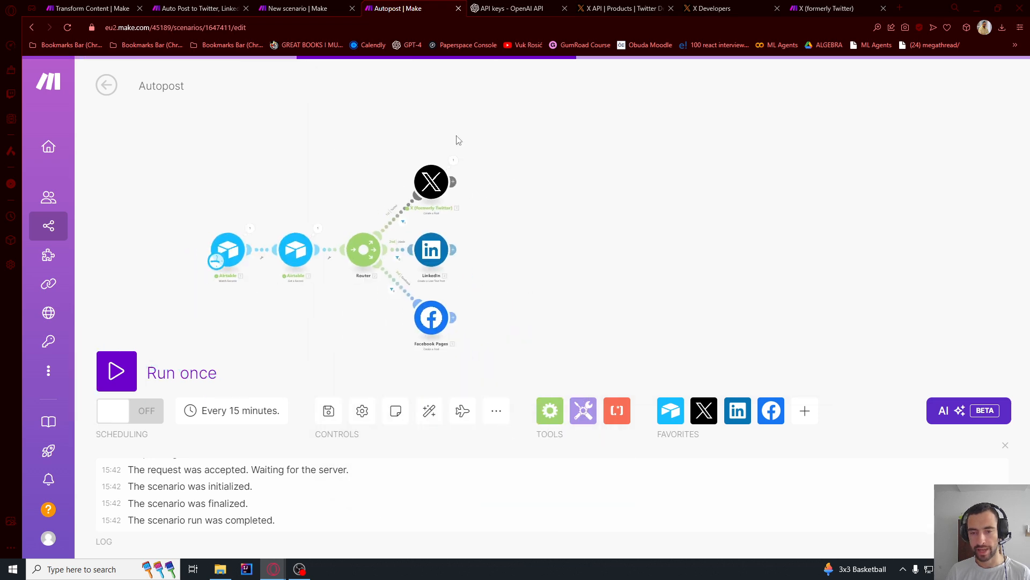
- Run the scenario once, then switch to the X profile and reload it to read the newest post
mouse_move(65, 372)
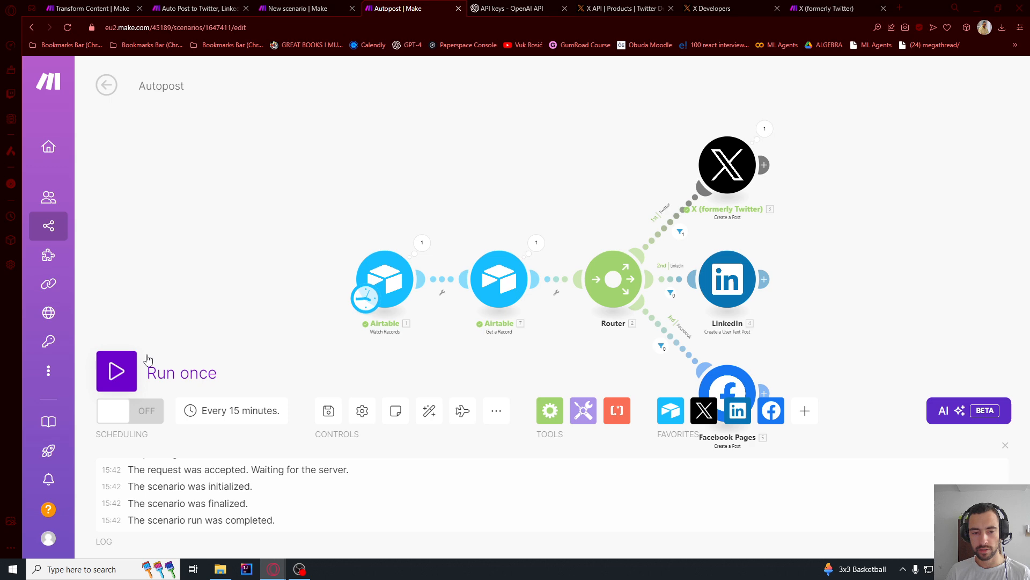
left_click(117, 371)
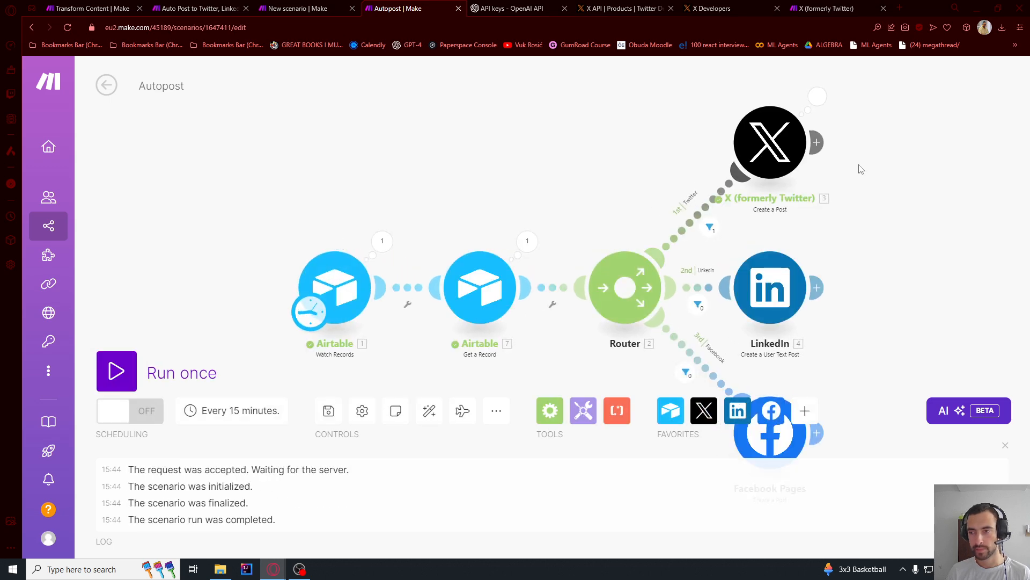
key("alt+Tab")
left_click(575, 327)
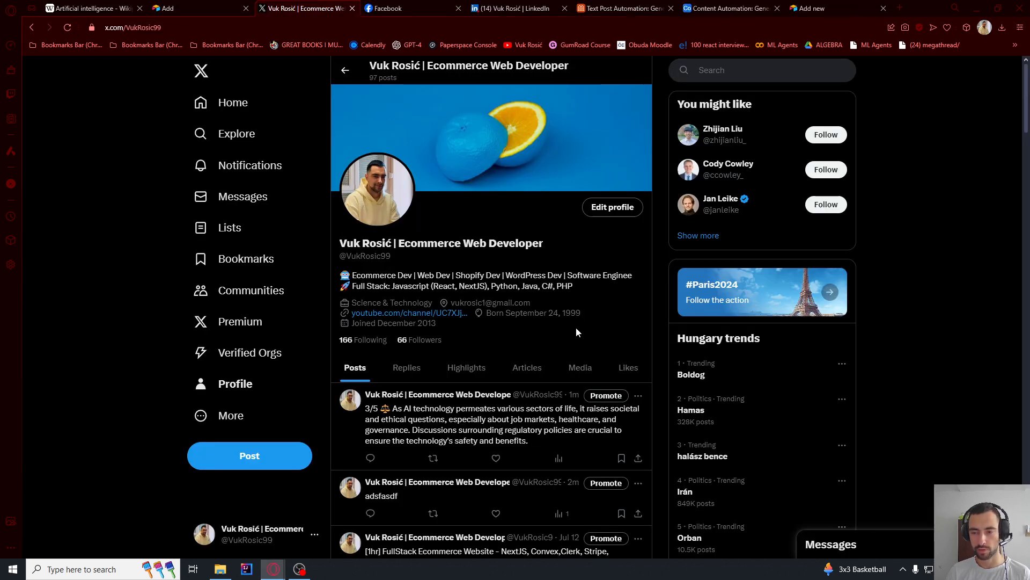
scroll(531, 317, "down", 1)
key("F5")
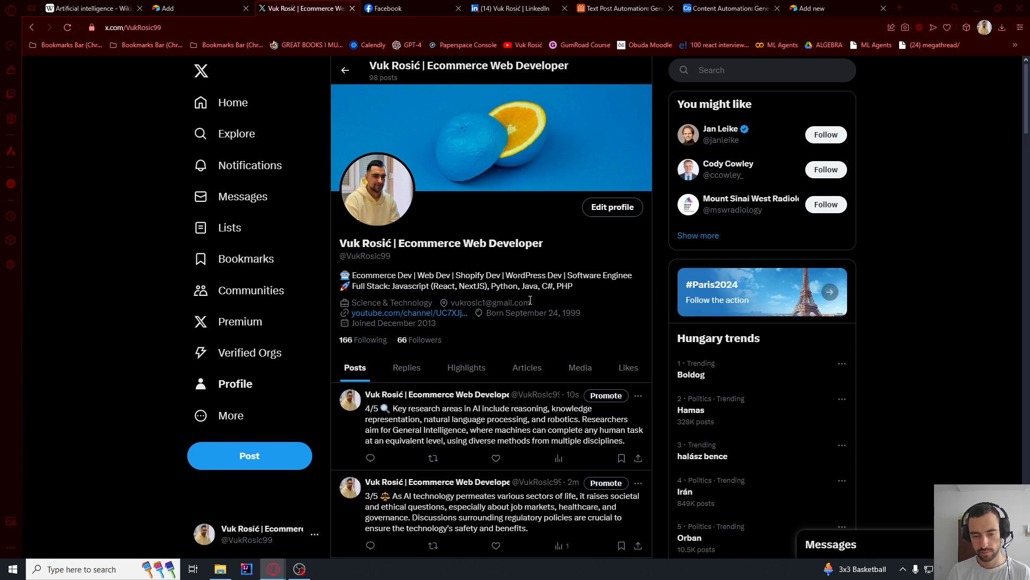
left_click_drag(399, 411, 603, 439)
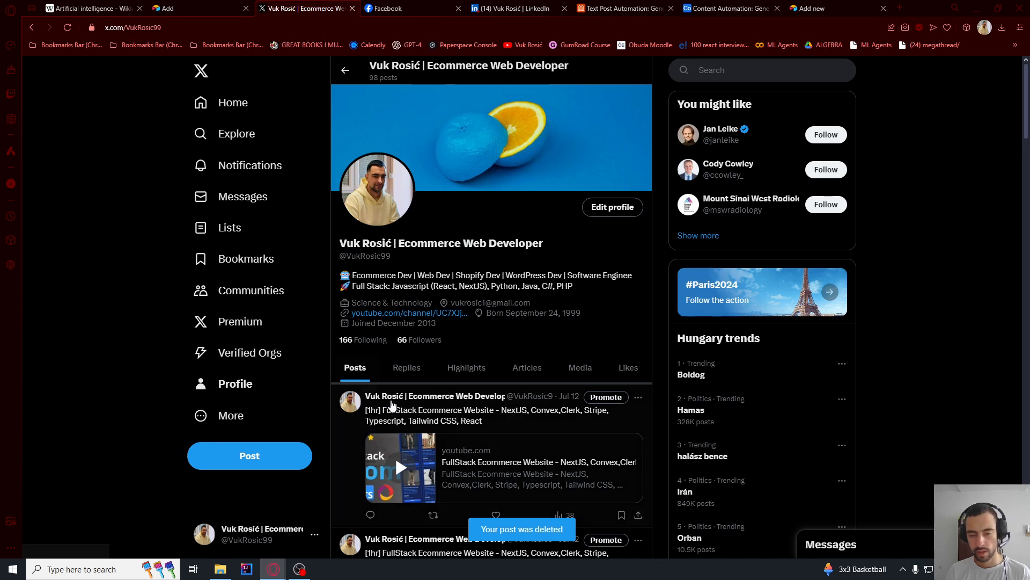
- Switch back to Make and set the Limit of the Airtable Watch Records module to 10
key("alt+Tab")
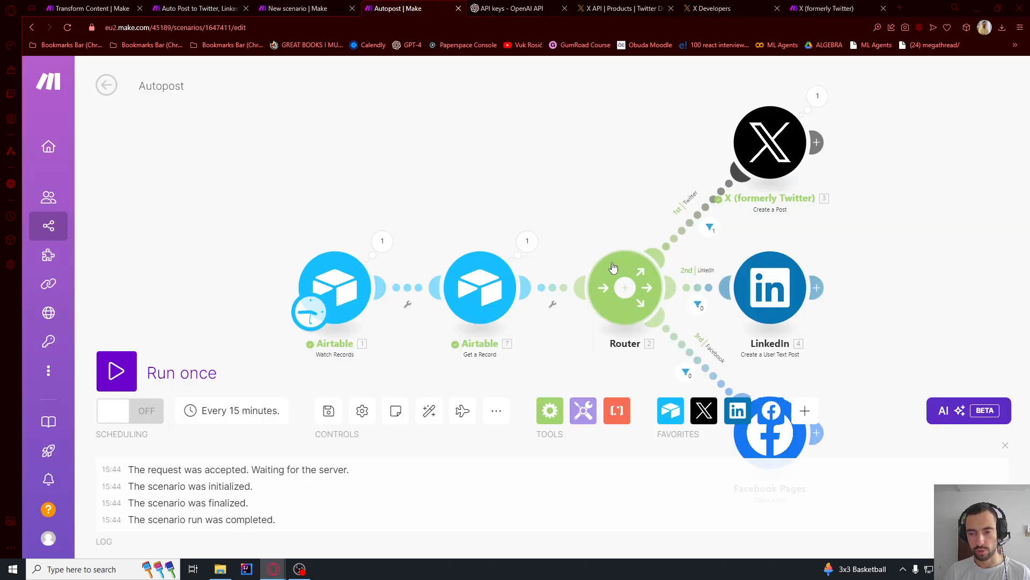
left_click(337, 286)
scroll(447, 322, "down", 4)
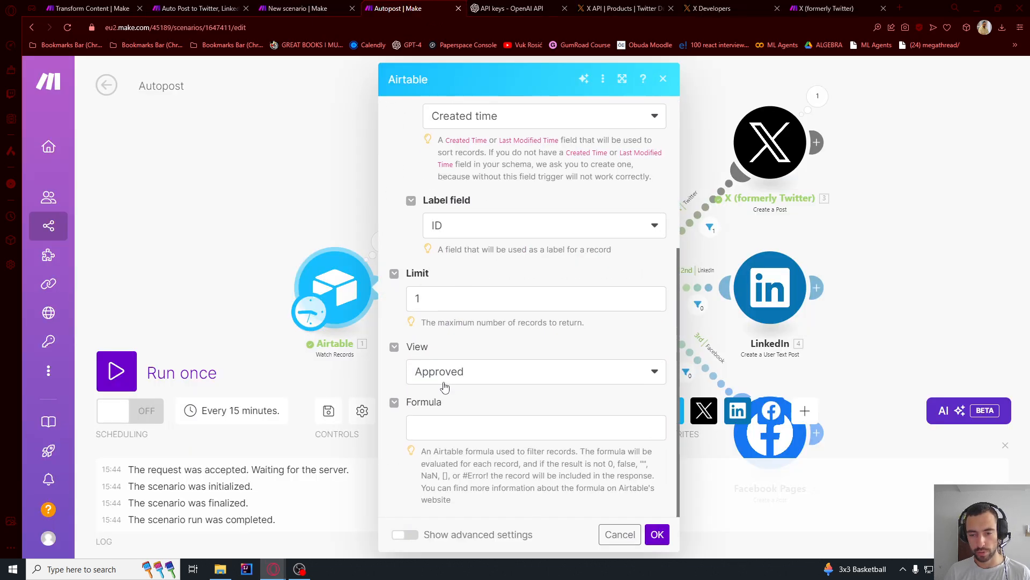
left_click(436, 308)
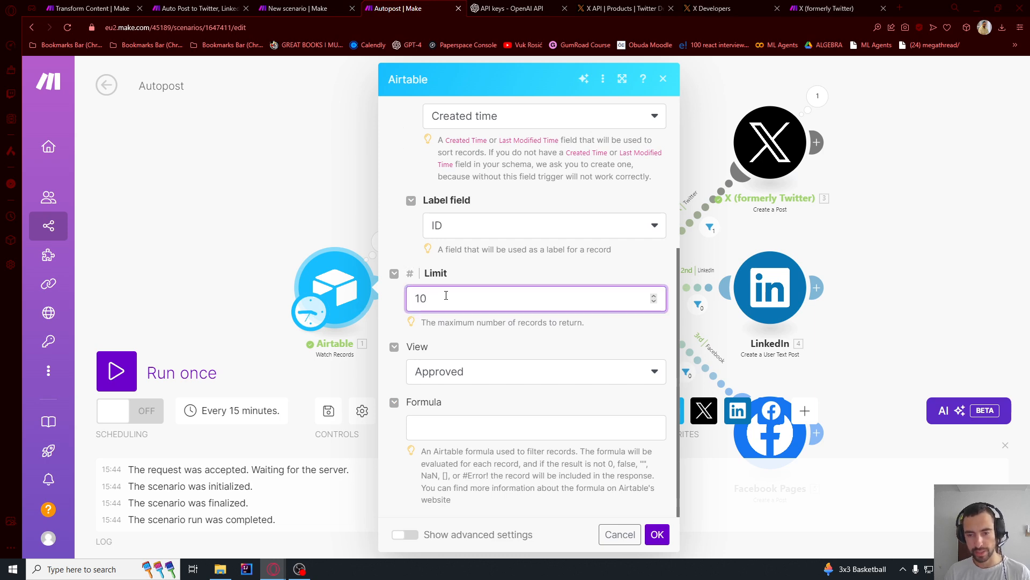
left_click(657, 535)
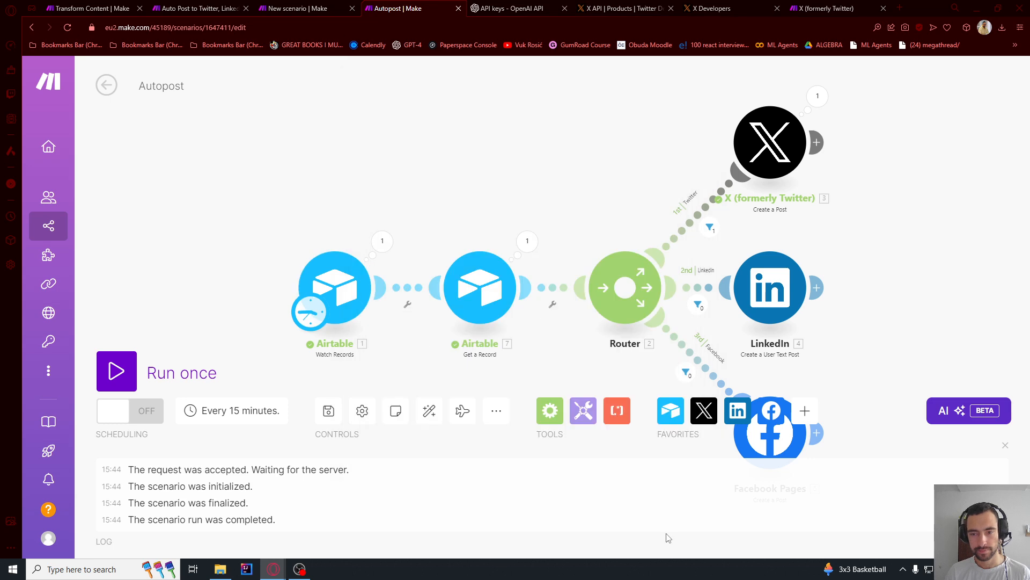
- Choose All as the starting point for the Airtable Watch Records module
right_click(321, 274)
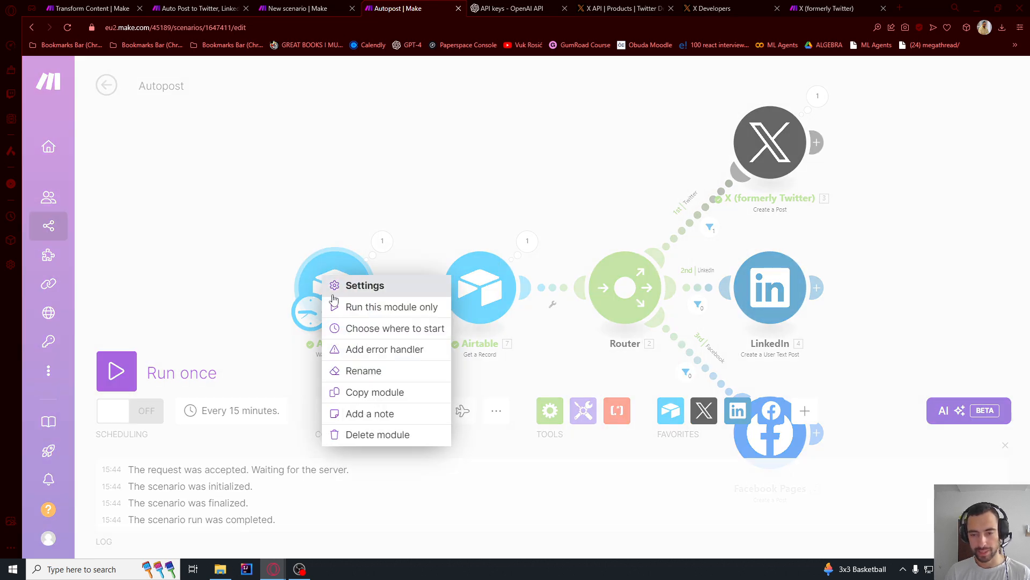
left_click(383, 327)
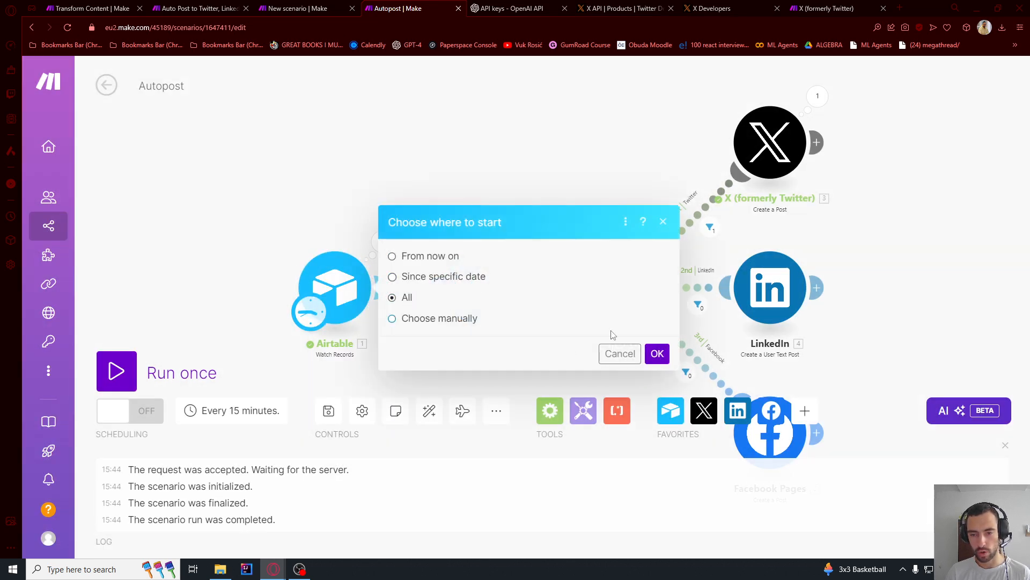
left_click(660, 355)
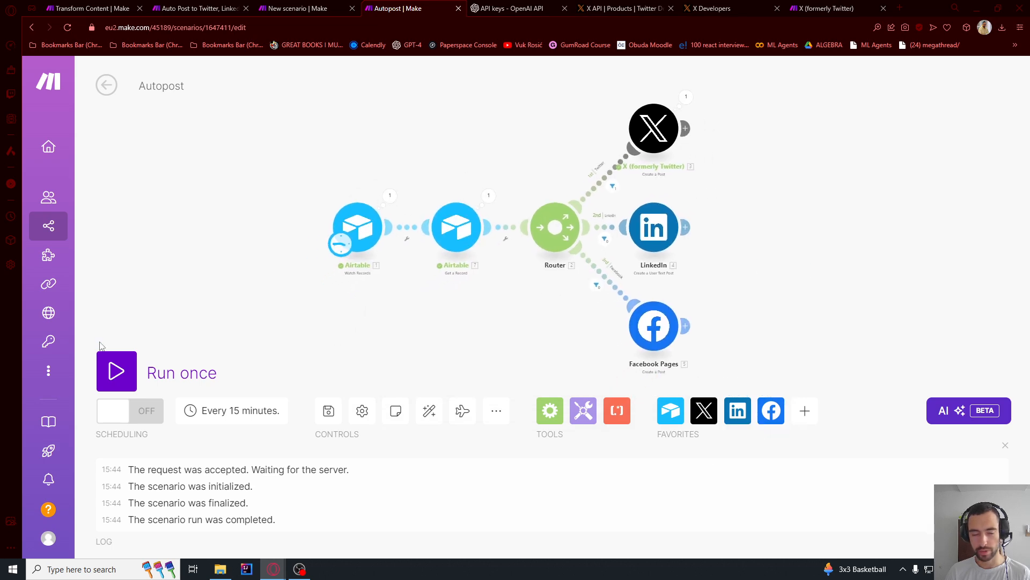
- Run the scenario once and inspect the X module's first operation, including its error message
left_click(112, 365)
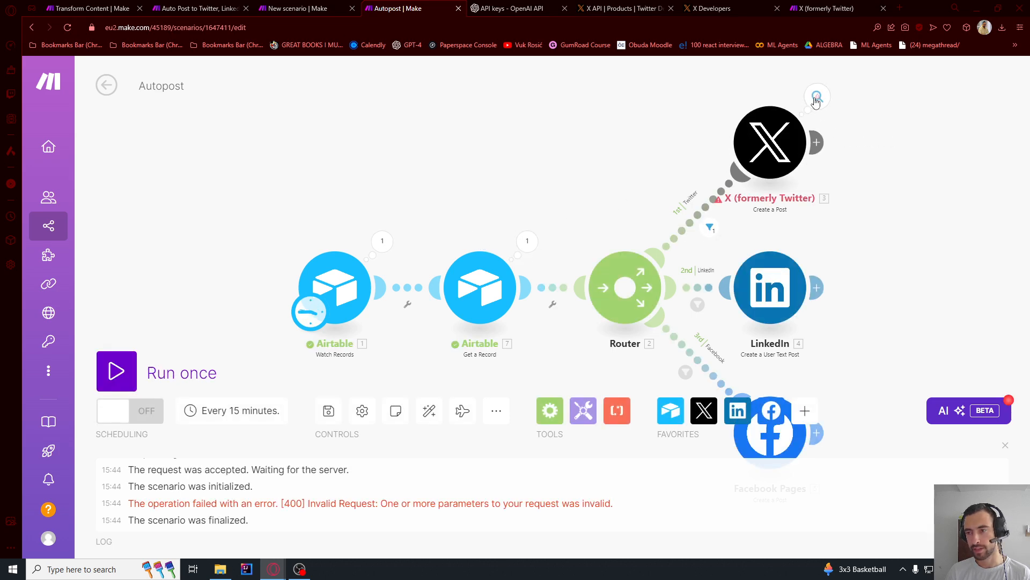
left_click(816, 97)
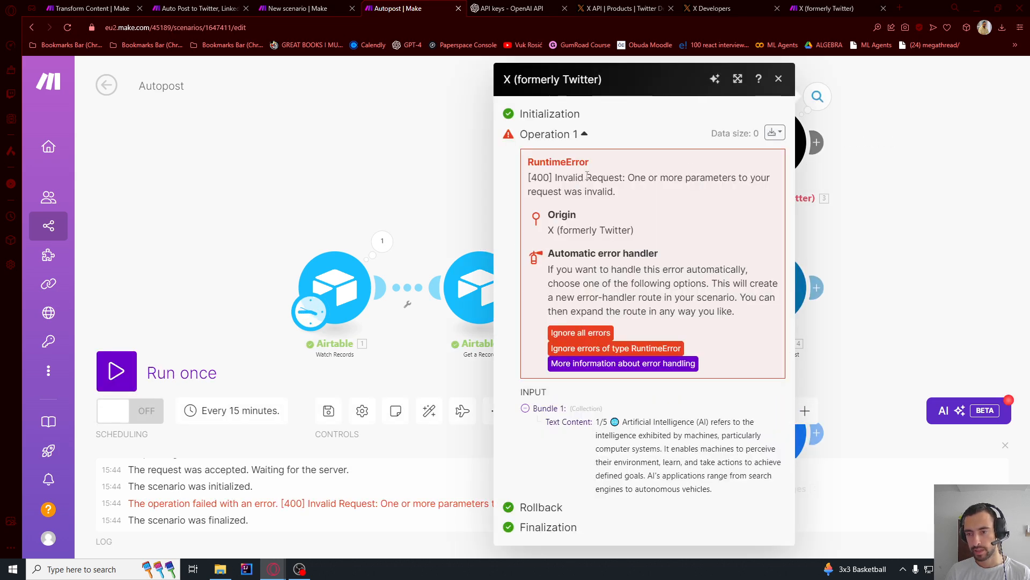
left_click_drag(587, 177, 617, 194)
- Switch to the X profile, reload it and look through the latest posts
key("alt+Tab")
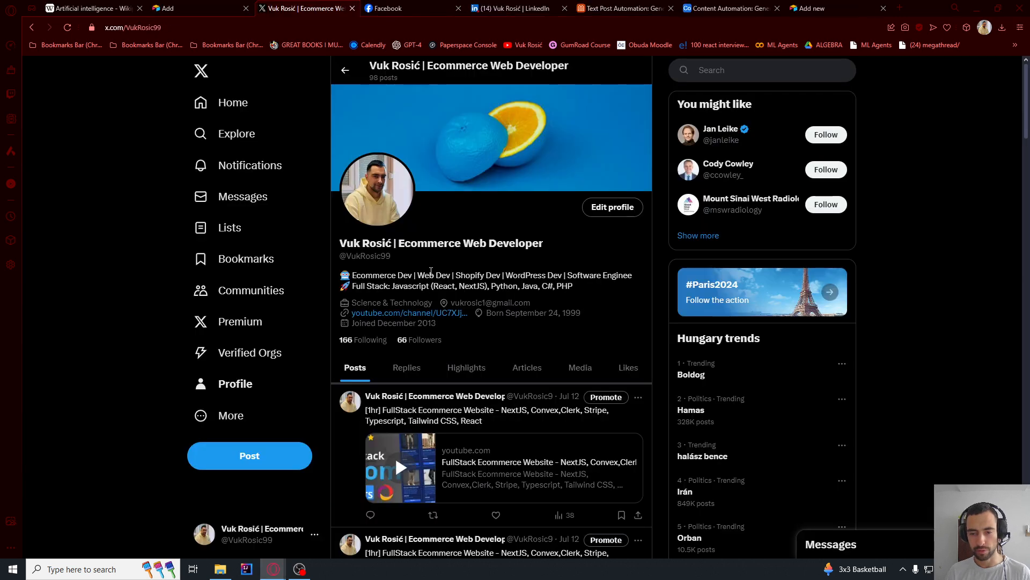
key("F5")
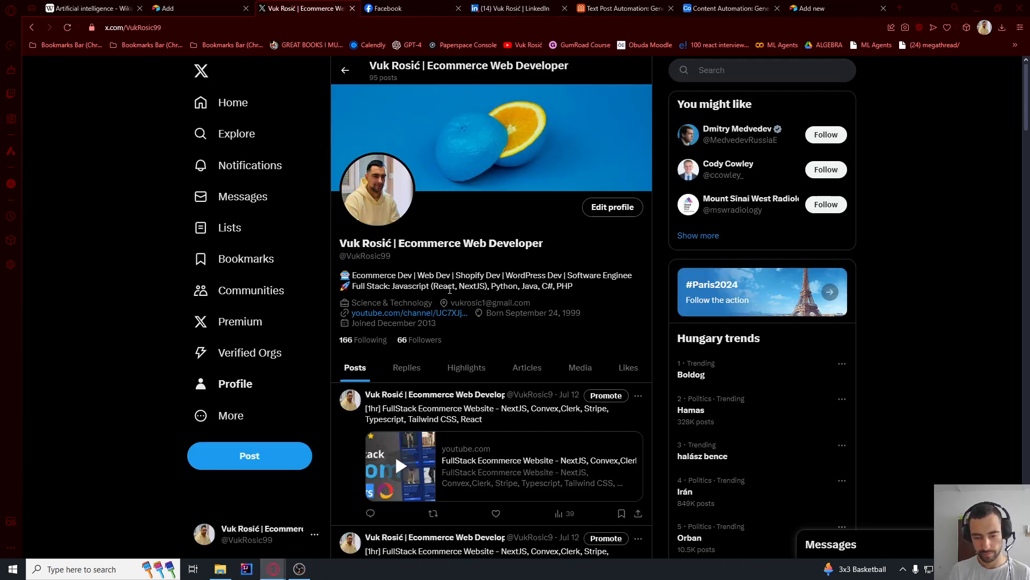
scroll(435, 365, "down", 3)
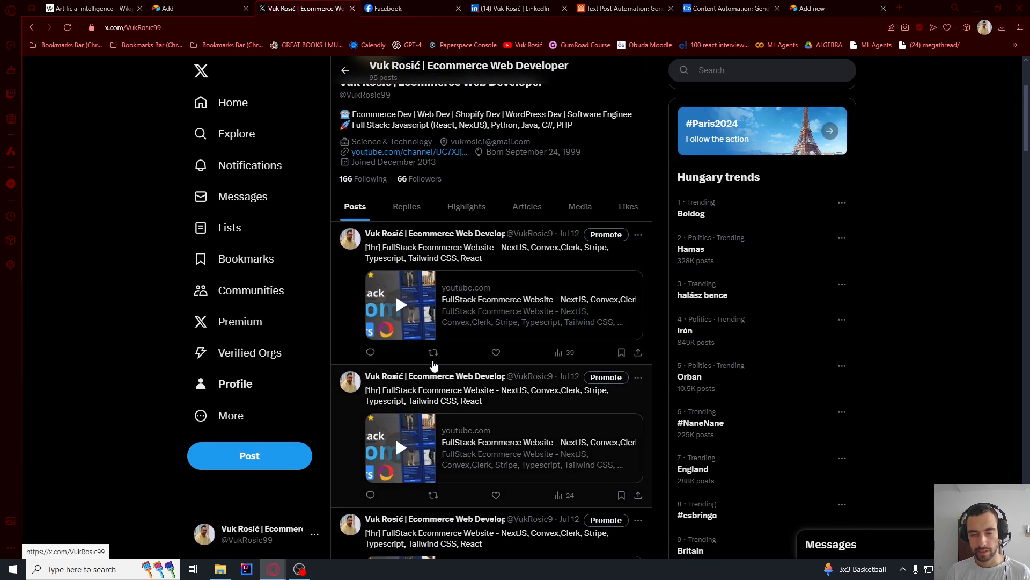
- Return to Make and replace the Limit value of the Airtable Watch Records module
key("alt+Tab")
left_click(334, 288)
scroll(449, 371, "down", 5)
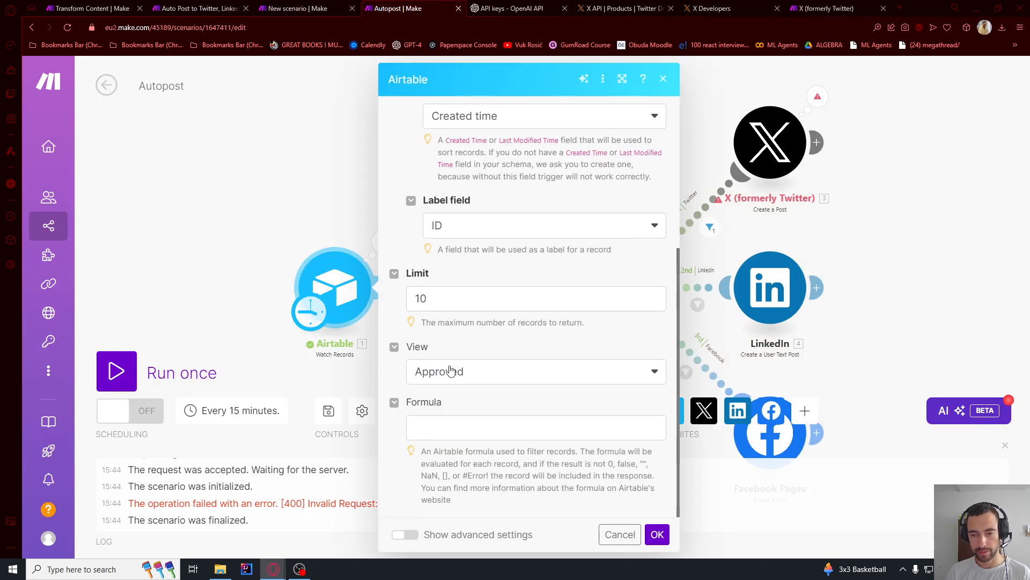
left_click_drag(446, 302, 370, 308)
left_click(655, 535)
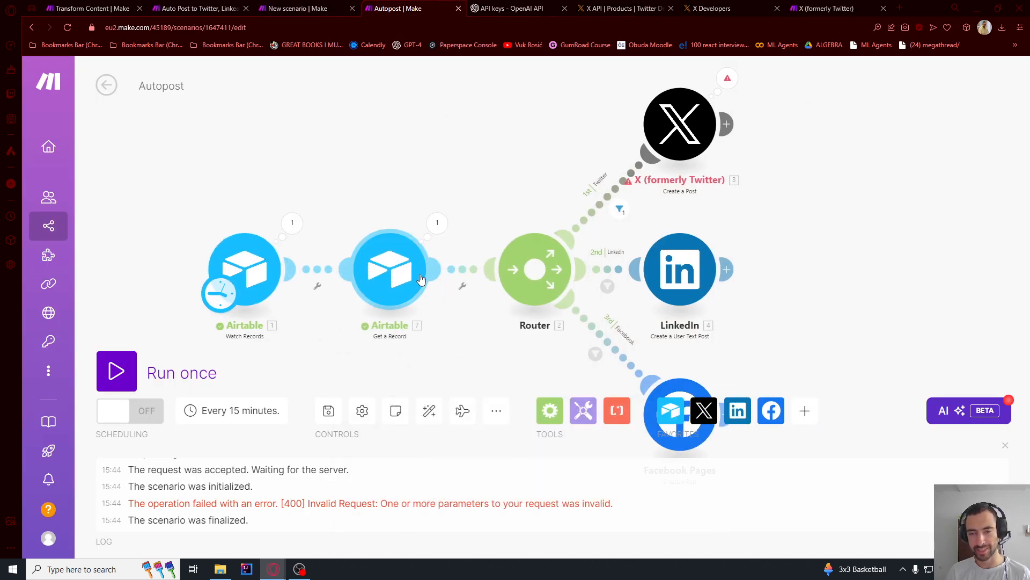
left_click_drag(471, 138, 330, 152)
left_click_drag(664, 111, 612, 136)
scroll(588, 116, "up", 2)
scroll(590, 119, "down", 1)
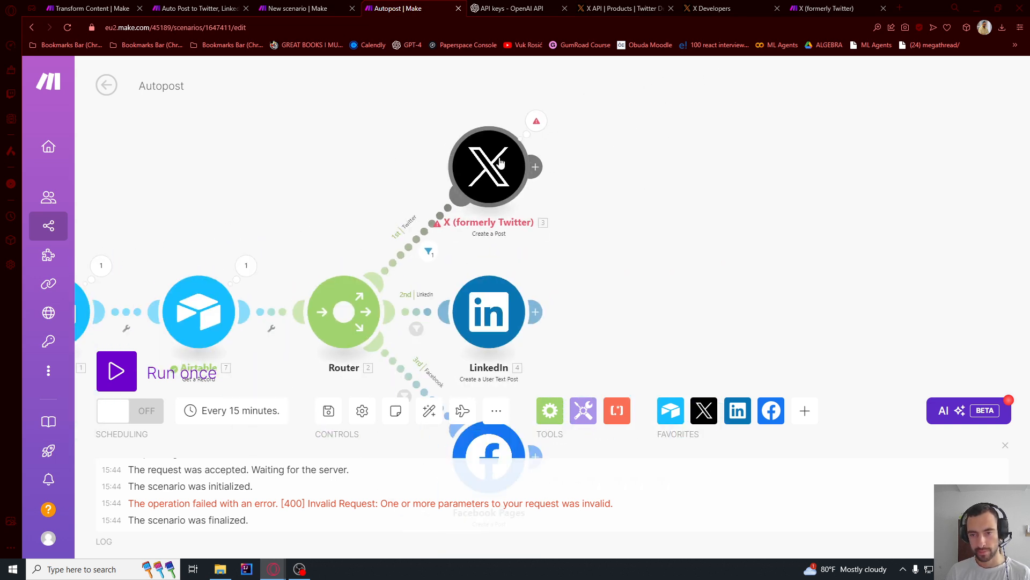
left_click(485, 166)
left_click(366, 156)
scroll(366, 155, "down", 3)
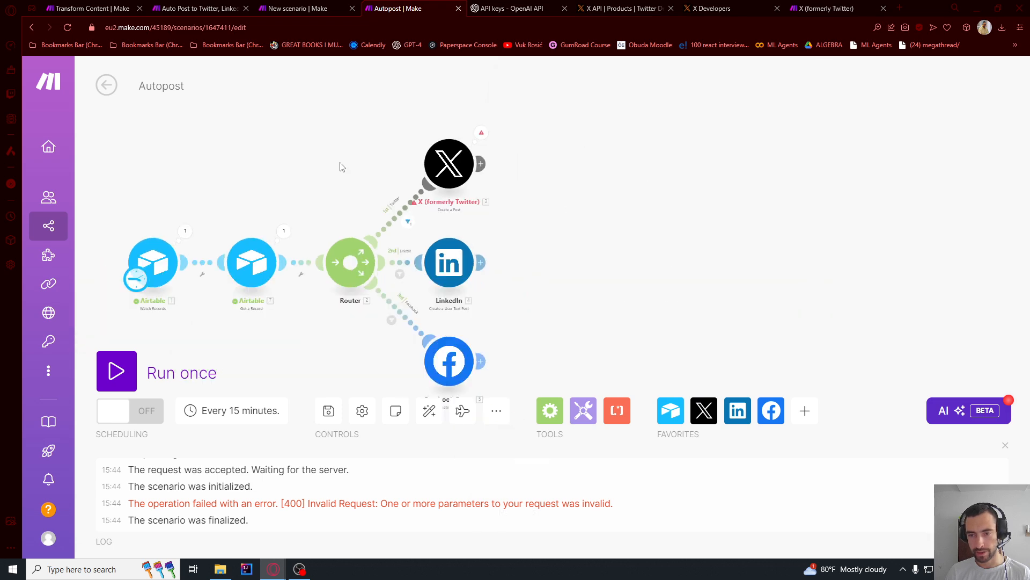
- Rerun the Autopost scenario in the editor and inspect the X module's first operation and its input bundle
left_click_drag(340, 166, 498, 148)
left_click(155, 364)
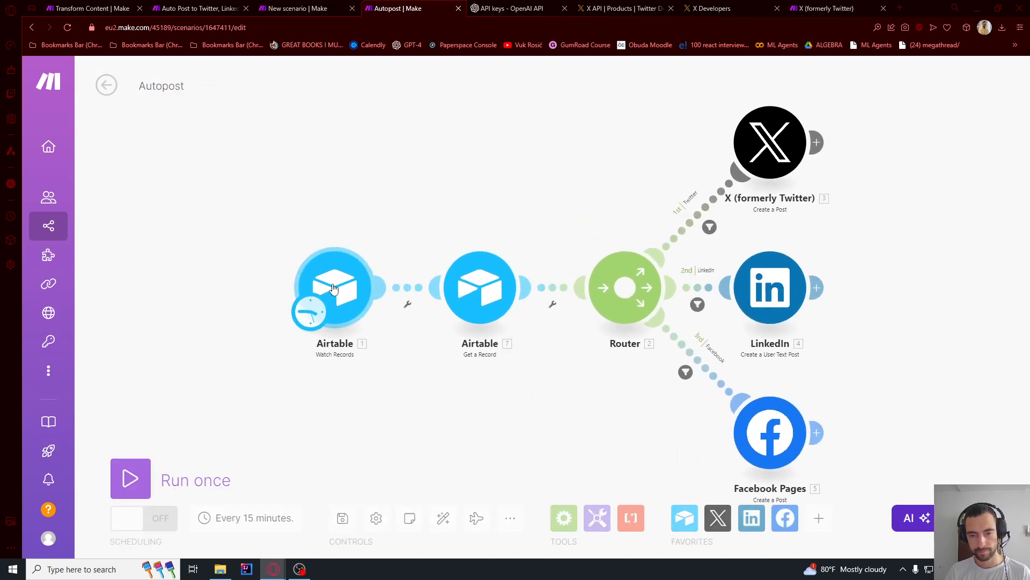
left_click(112, 490)
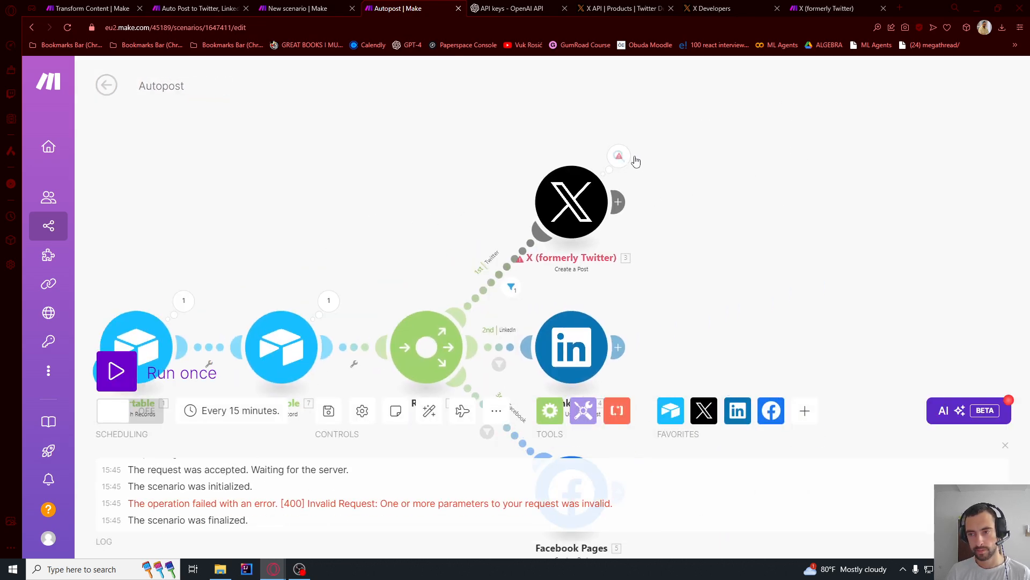
left_click(620, 157)
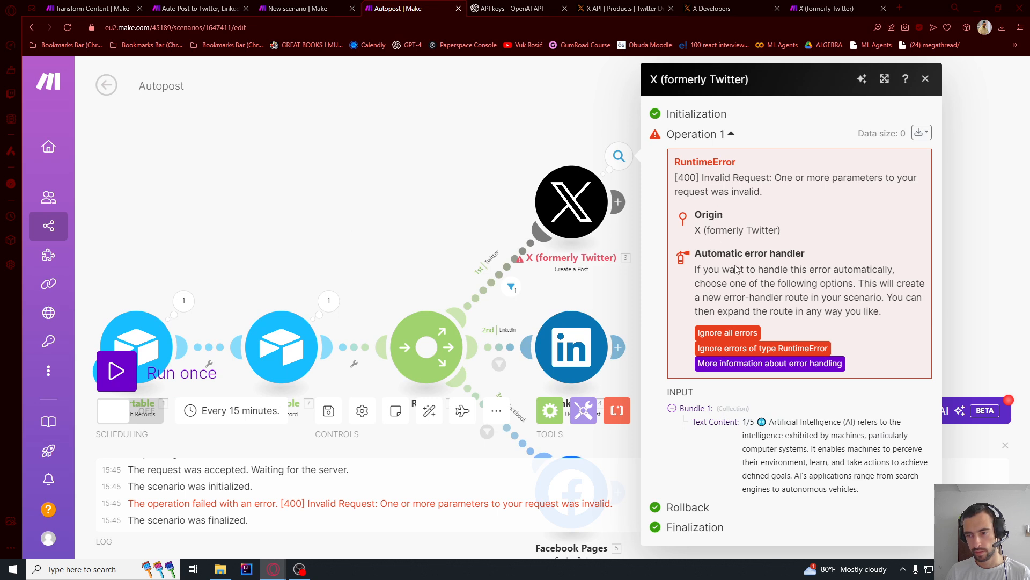
- Remap the X module's Text Content to the Text field from Airtable Get a Record and run the scenario once
left_click(572, 201)
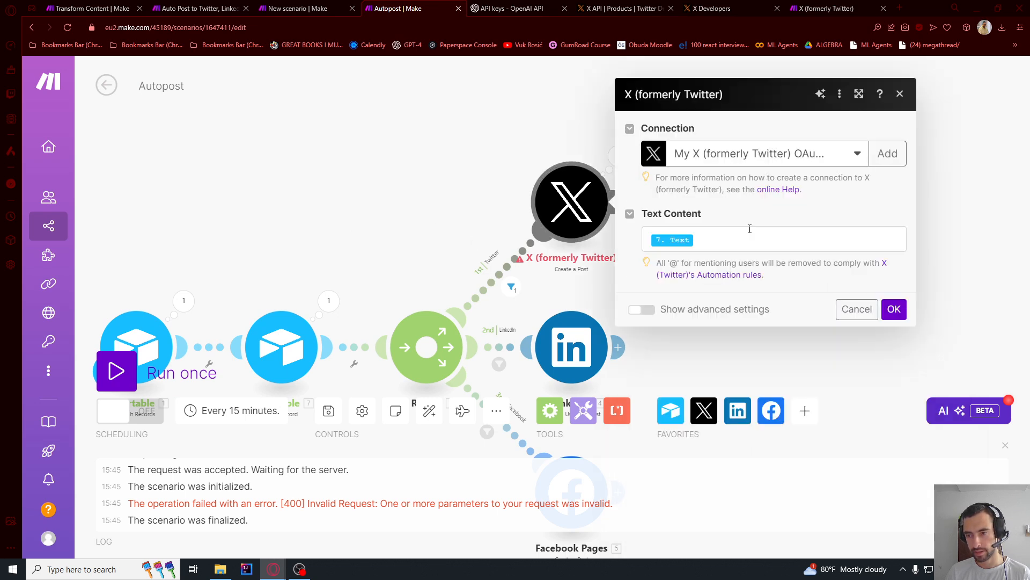
left_click(724, 242)
key("BackSpace")
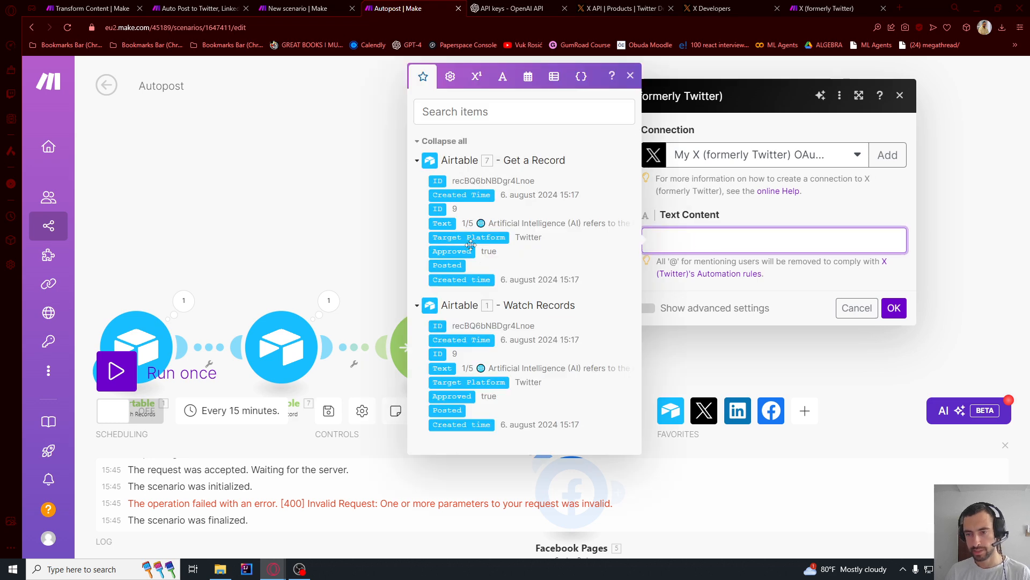
left_click(453, 224)
left_click(893, 307)
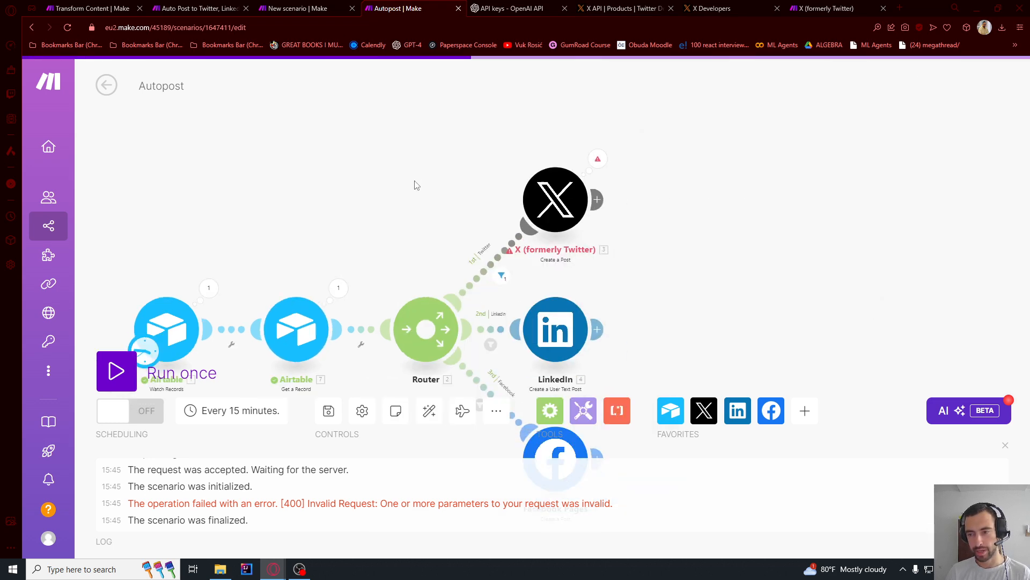
left_click(129, 367)
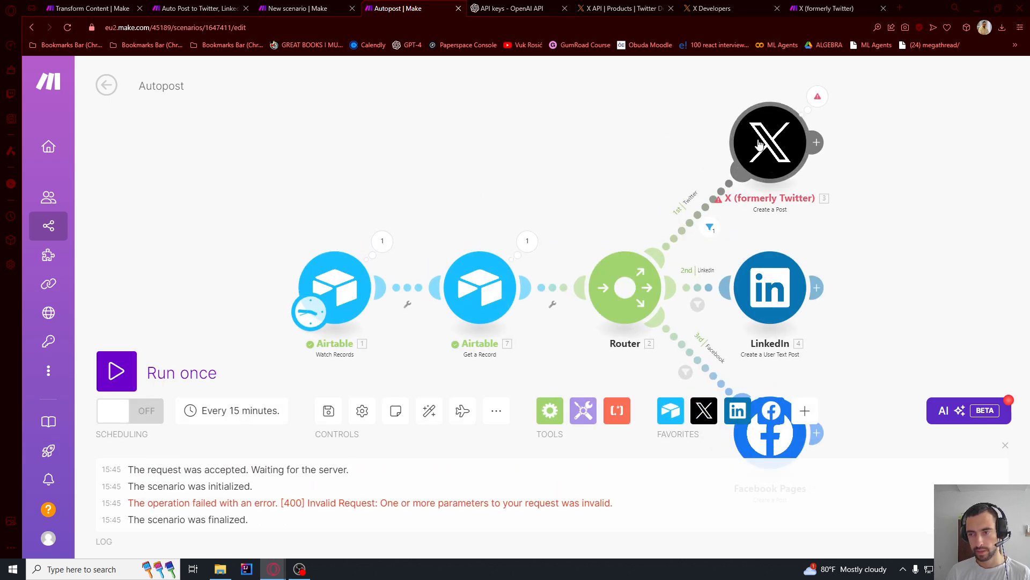
- Replace the X module's Text Content with the test text "rrtert" and run the scenario once
left_click(528, 227)
key("BackSpace")
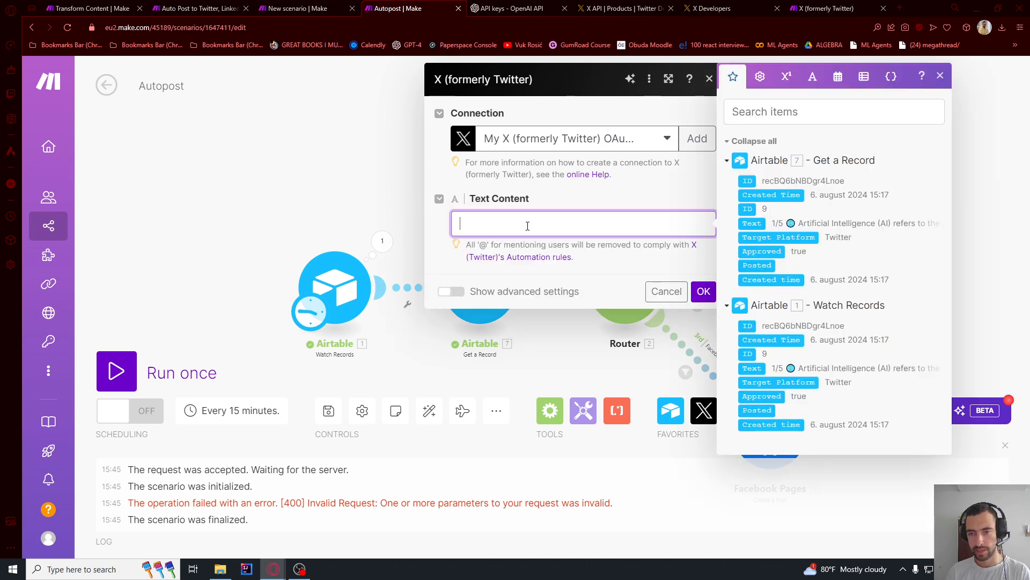
left_click(703, 293)
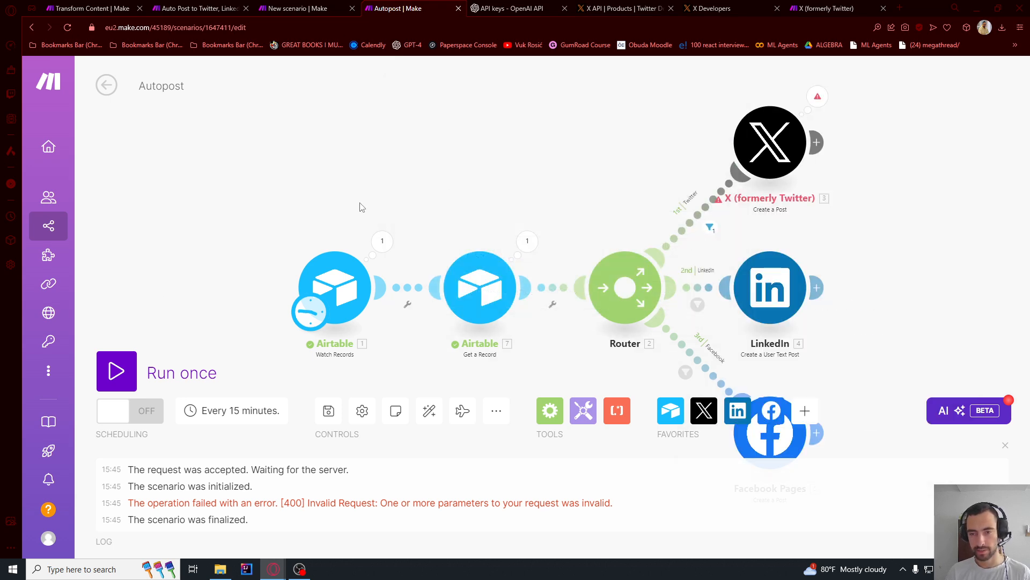
left_click(119, 369)
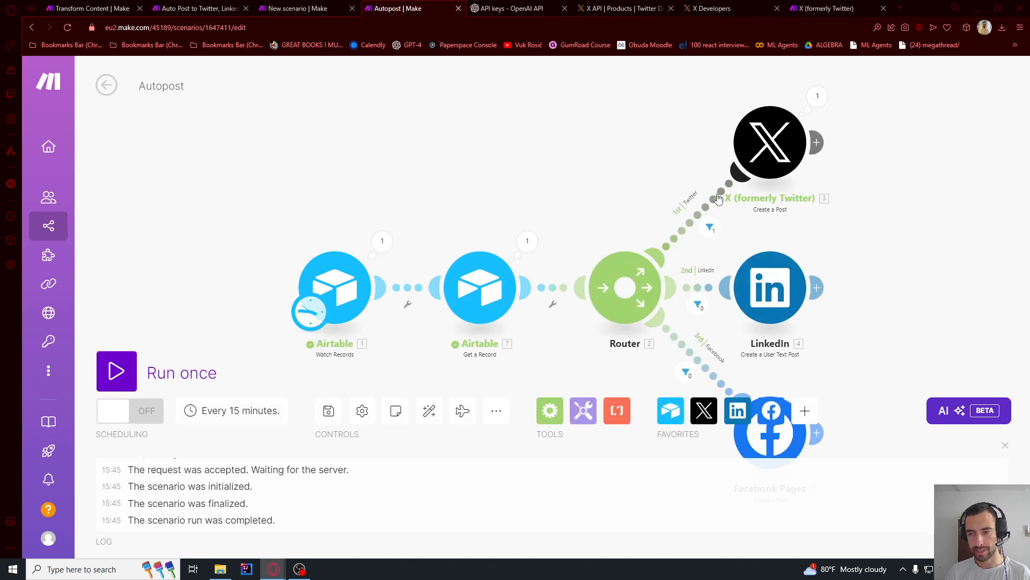
- Swap the X module's test text for the Text field of Airtable Get a Record and run the scenario once
left_click(748, 212)
double_click(521, 220)
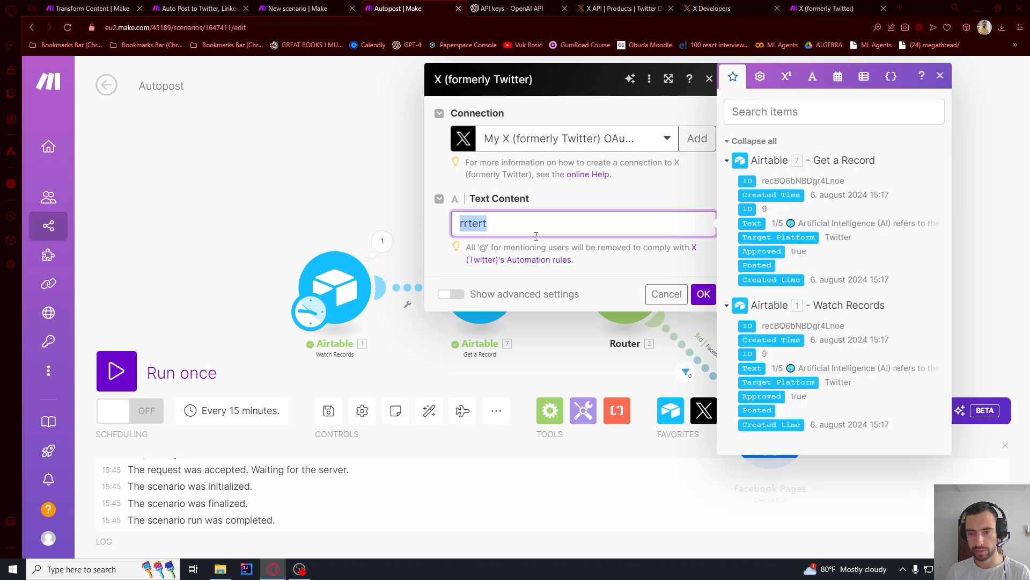
key("BackSpace")
left_click(761, 225)
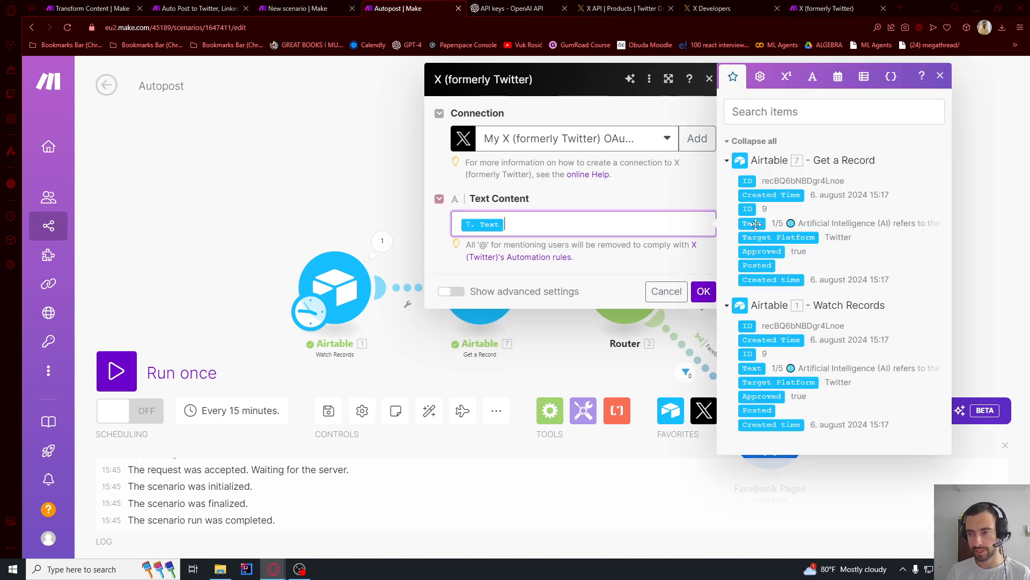
left_click(703, 291)
left_click(119, 356)
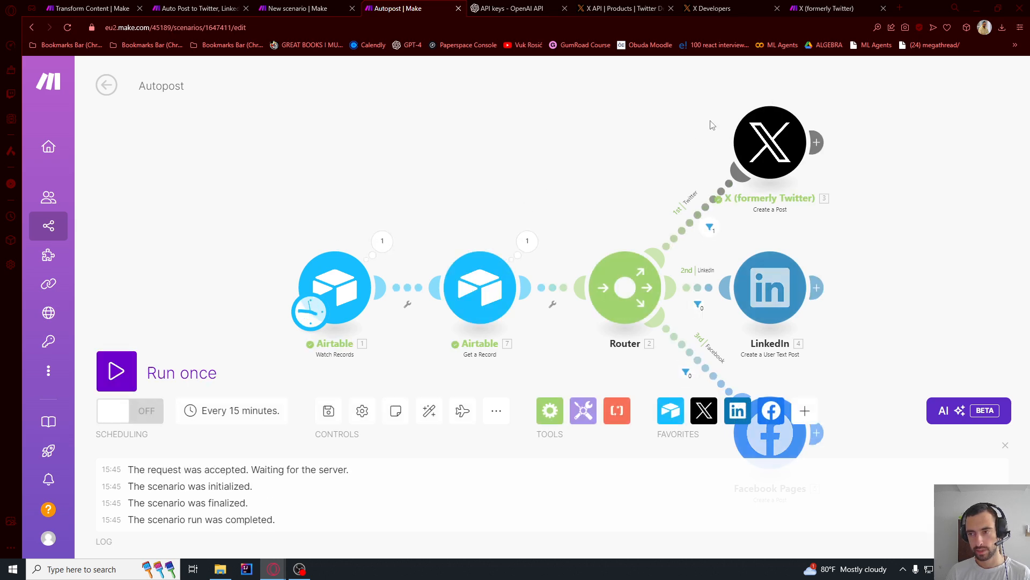
- Switch to the X profile and reload it to check the post from the mapped-text run
left_click_drag(546, 191, 410, 218)
key("alt+Tab")
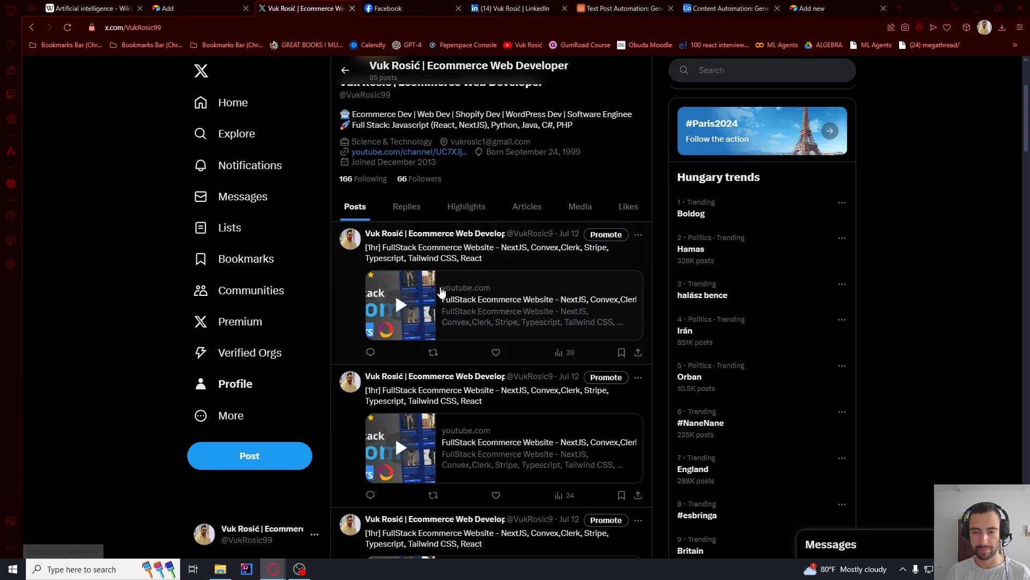
key("ctrl+r")
- Run the scenario once more from Make, reload the X profile to check the newest post, and return to the scenario
key("alt+Tab")
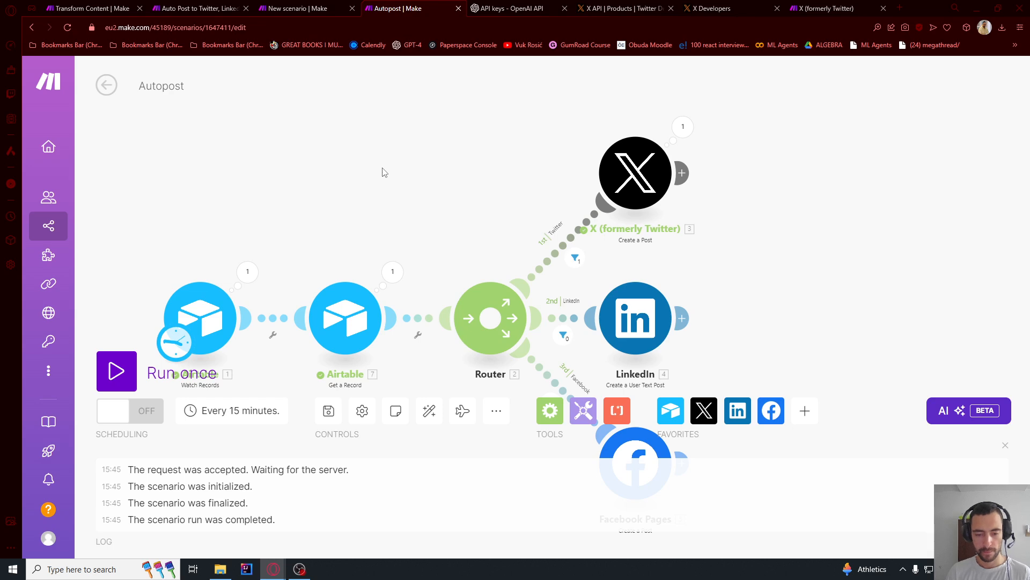
left_click(116, 376)
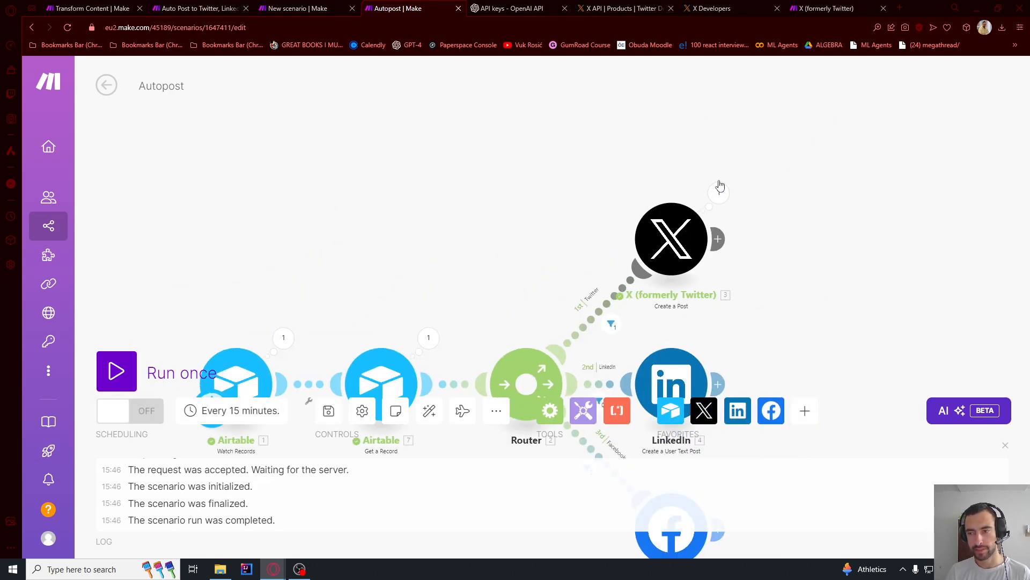
key("alt+Tab")
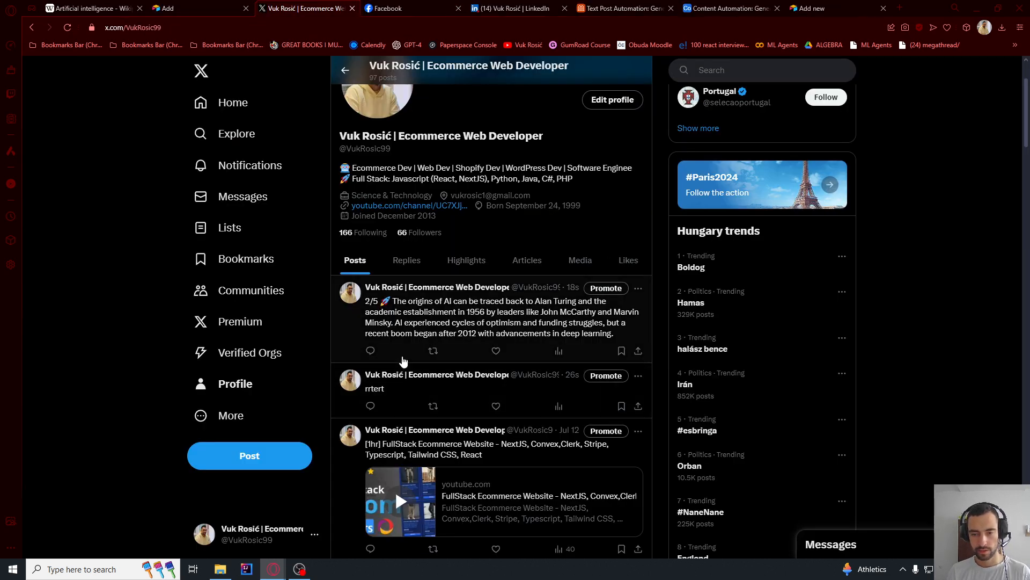
key("F5")
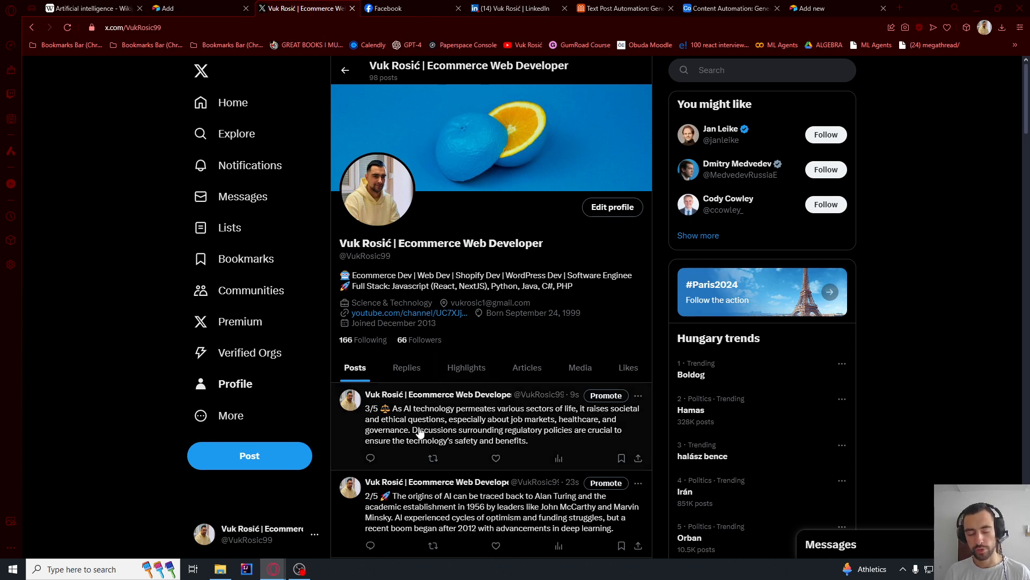
key("alt+Tab")
left_click_drag(332, 197, 527, 84)
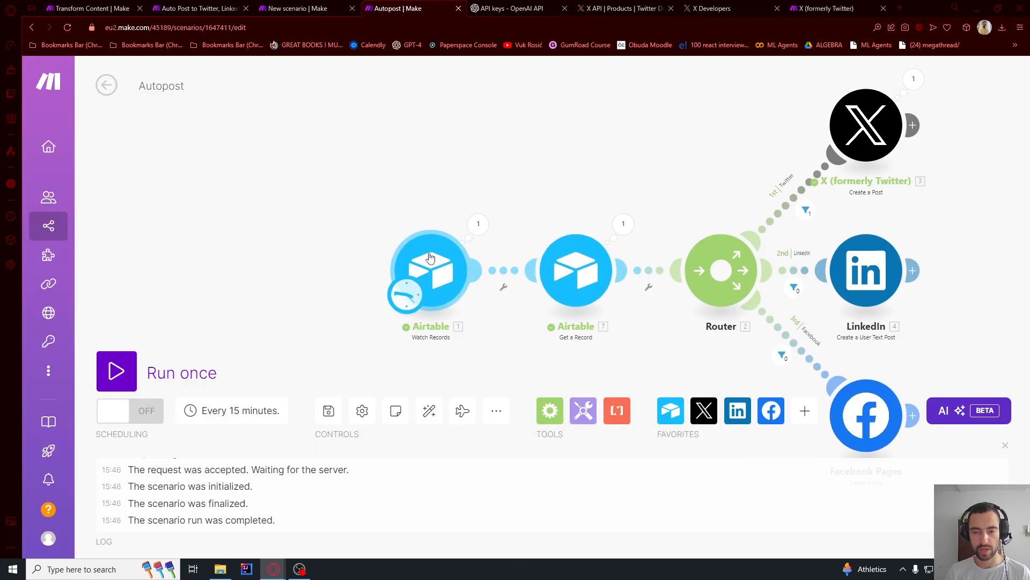
- Review the record limit and view settings of the Airtable Watch Records module
left_click(428, 259)
scroll(555, 402, "down", 5)
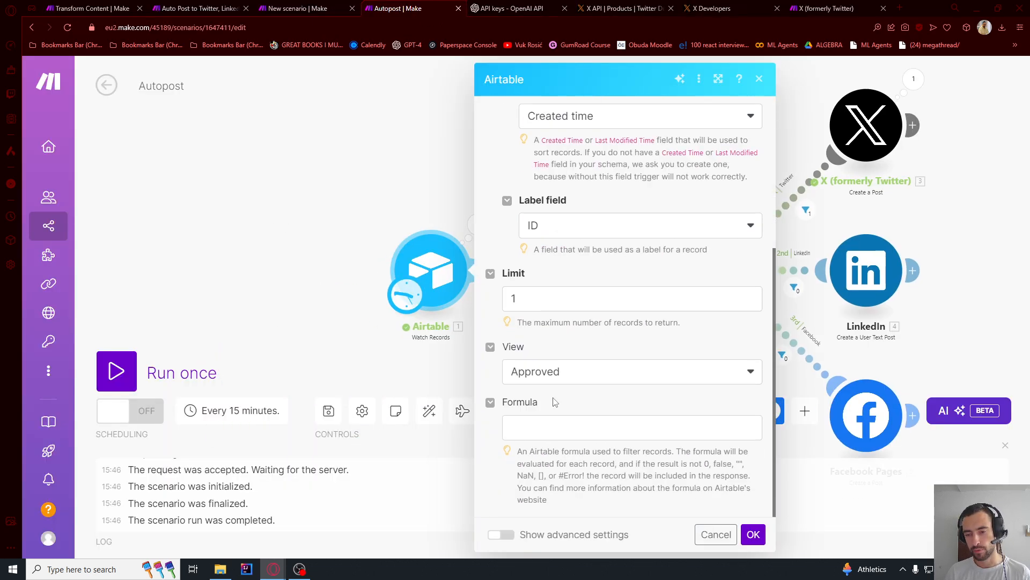
double_click(539, 308)
left_click(756, 534)
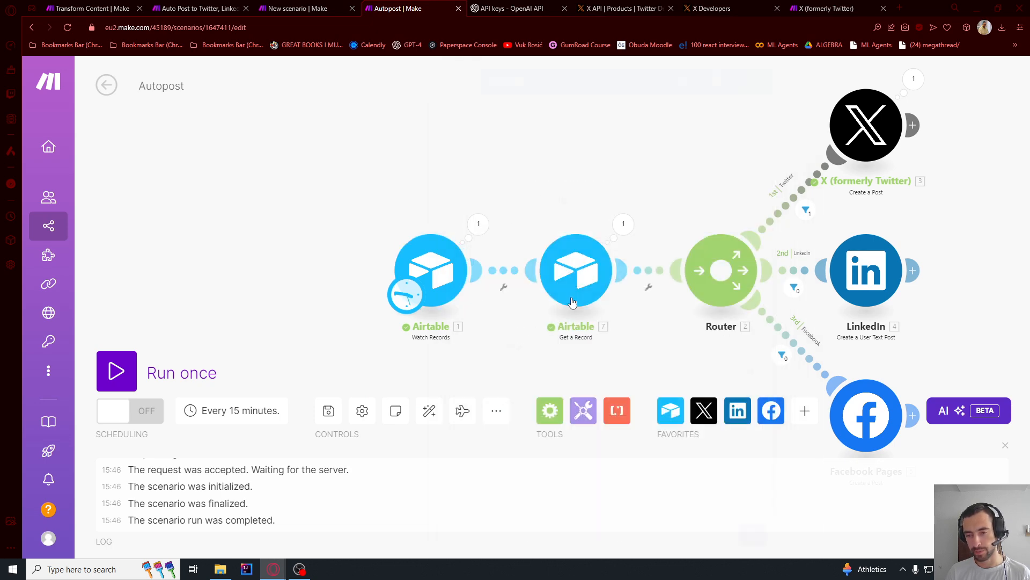
- Delete the Airtable Get a Record module despite its reference in the X module
left_click_drag(545, 250, 470, 236)
right_click(504, 266)
left_click(553, 425)
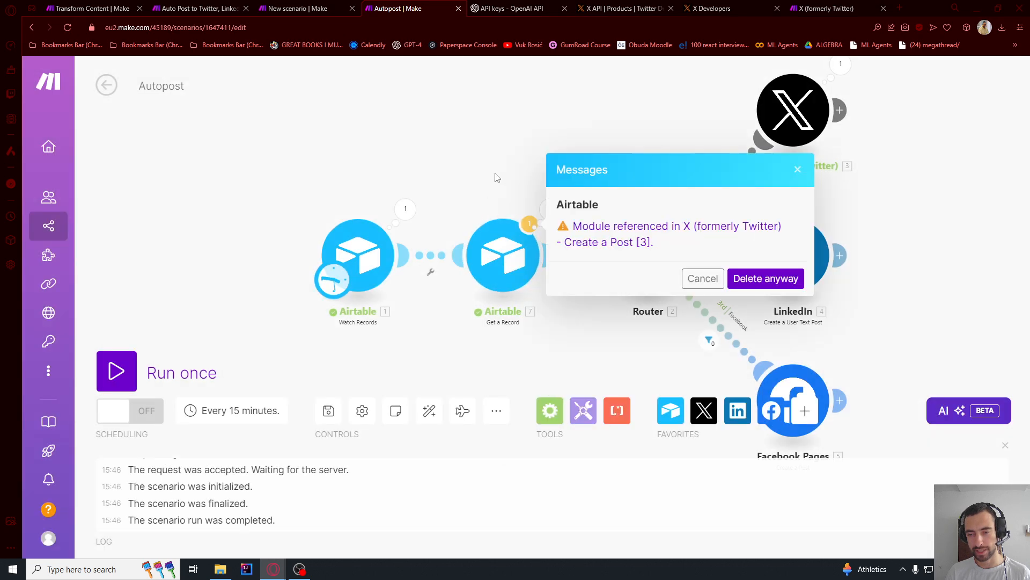
left_click(763, 279)
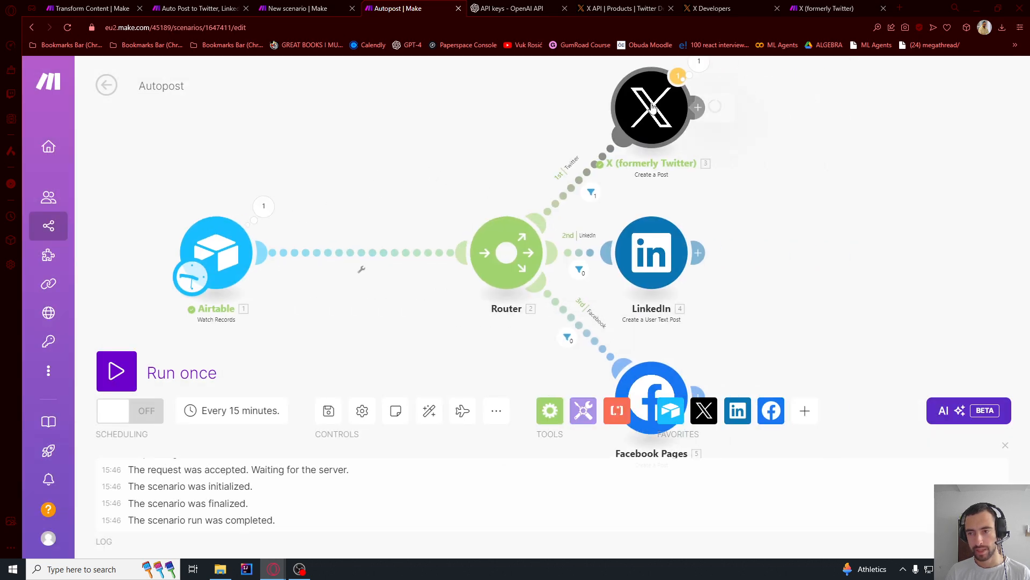
- Replace the X module's Text Content with the Text field from Airtable Watch Records
left_click(651, 107)
left_click(793, 235)
key("BackSpace")
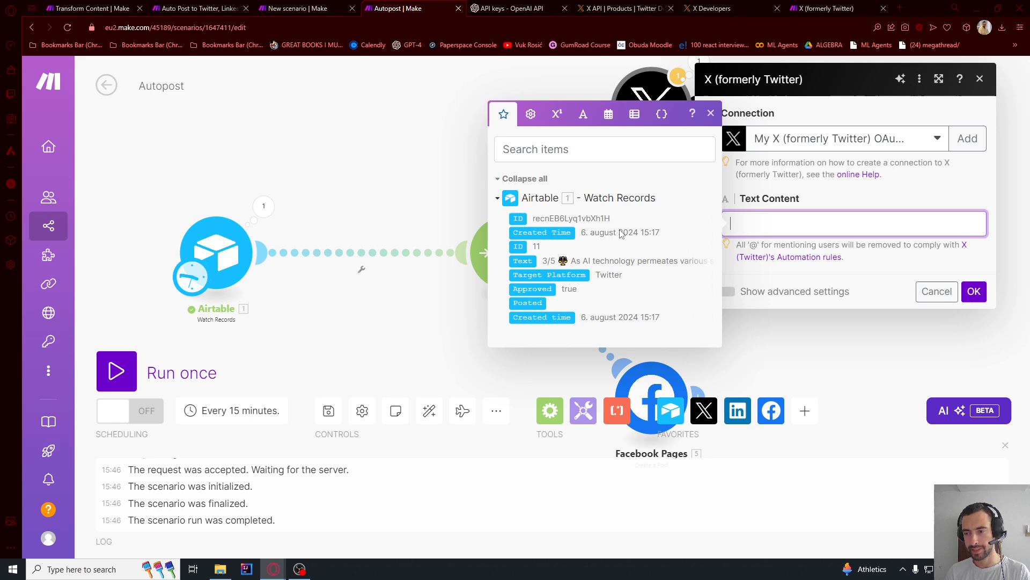
left_click(530, 262)
left_click(973, 291)
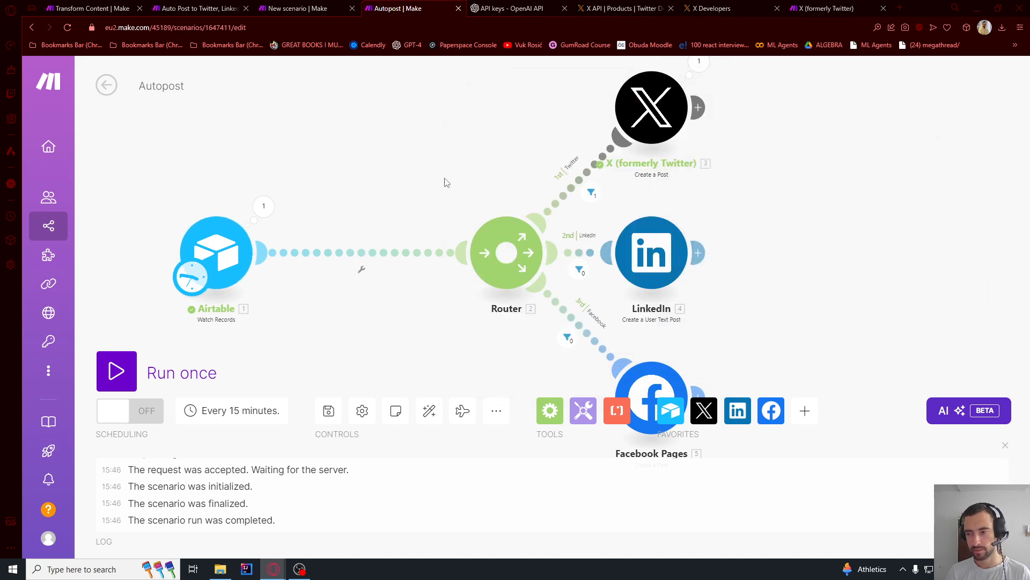
- Auto-align the modules, save the scenario and run it once
left_click(425, 417)
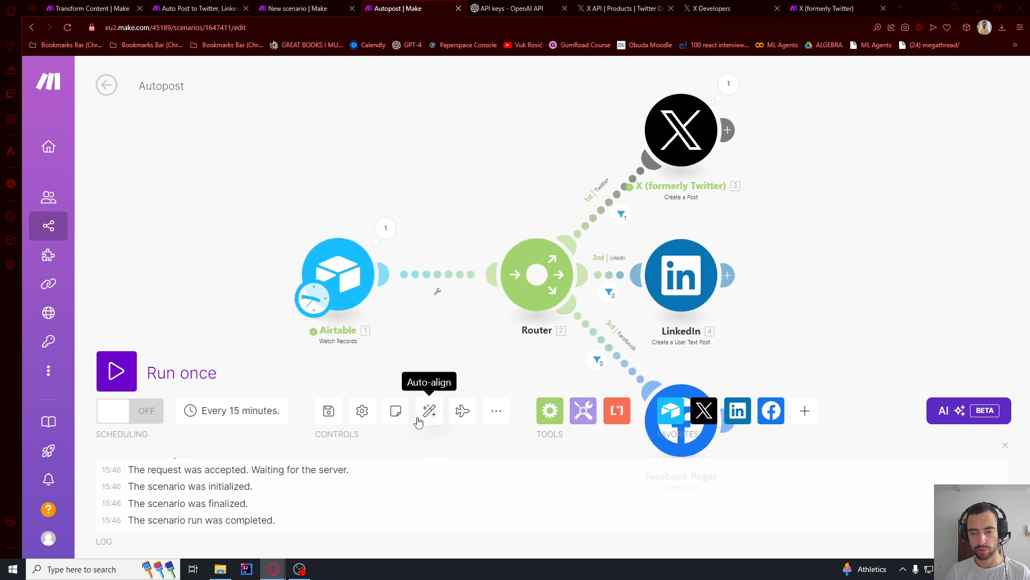
left_click(328, 412)
left_click(116, 371)
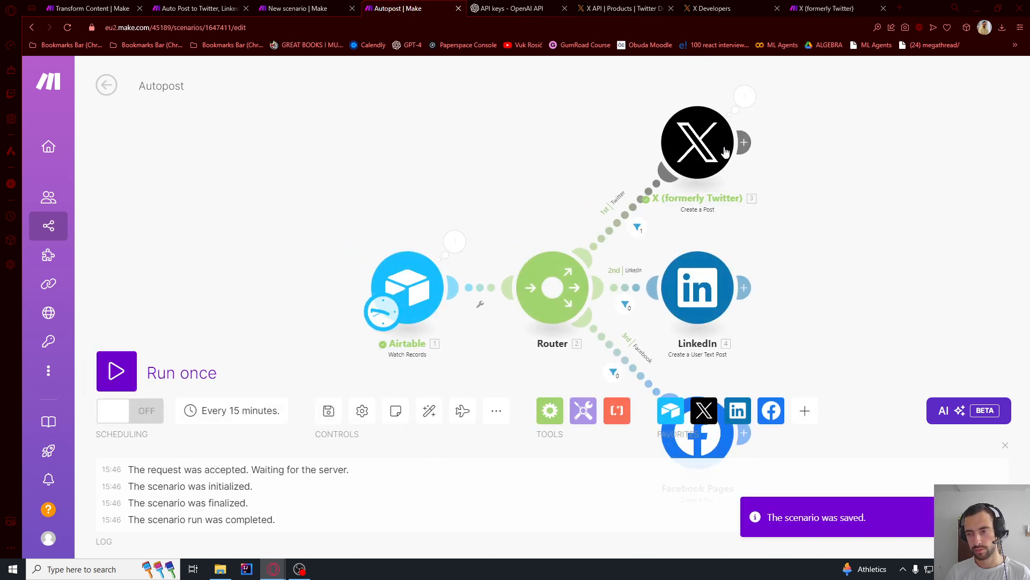
- Inspect the text content in the X module's input and output for the last run
left_click(745, 96)
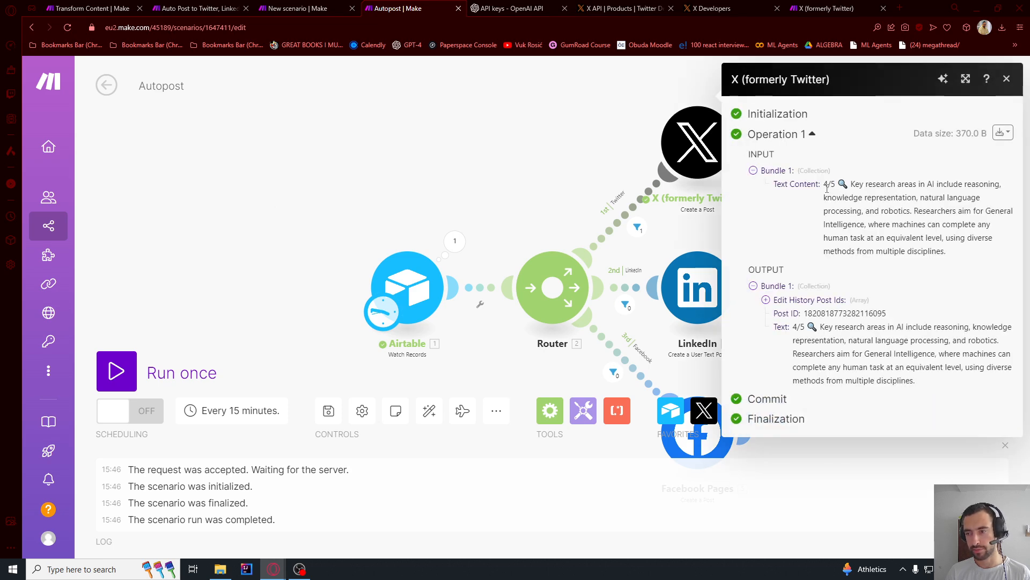
left_click_drag(827, 189, 902, 262)
left_click(490, 174)
- Add an Airtable Update a Record module after the X module
left_click_drag(503, 176, 422, 178)
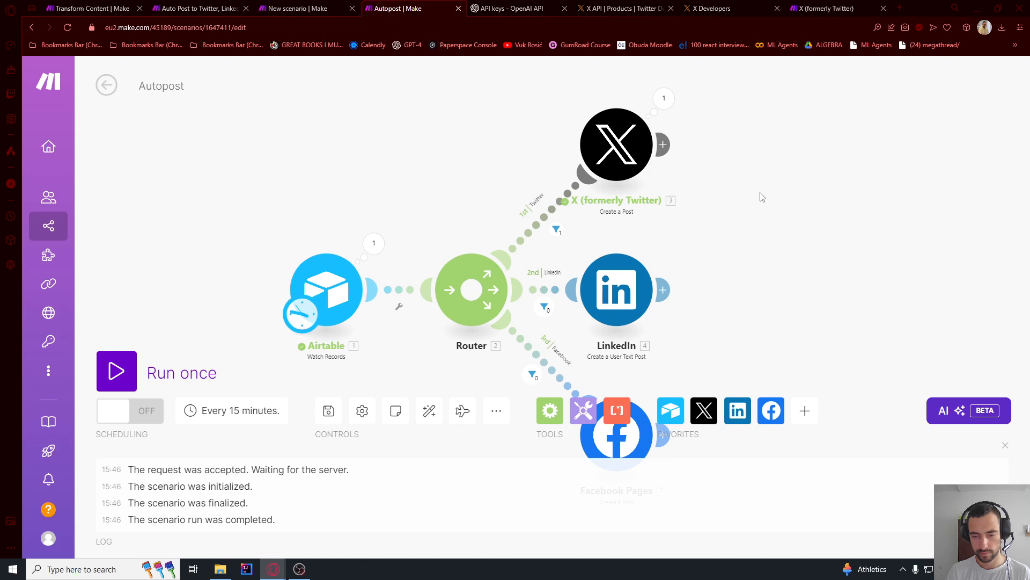
left_click(663, 145)
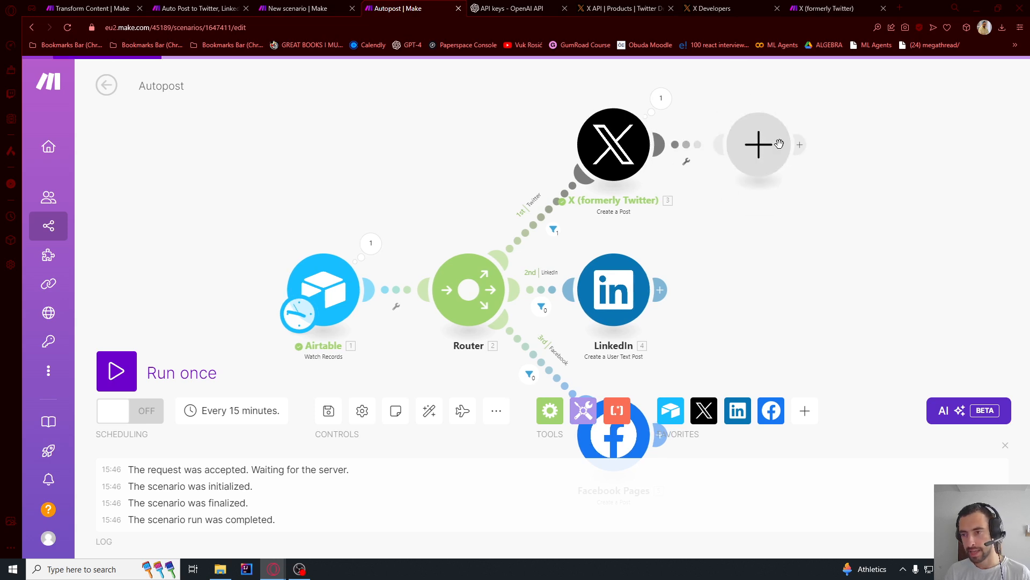
left_click(758, 145)
left_click(523, 117)
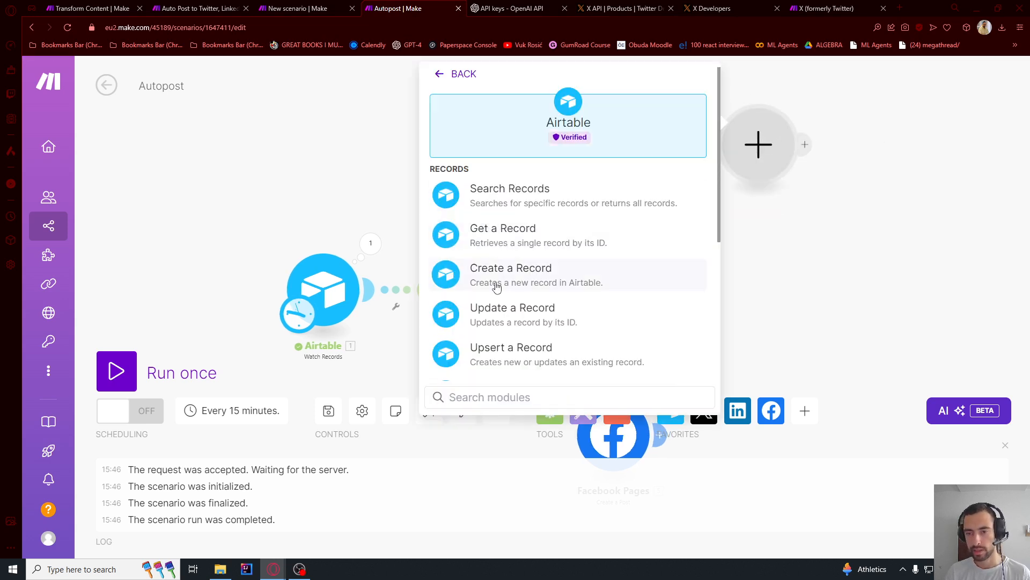
left_click(512, 312)
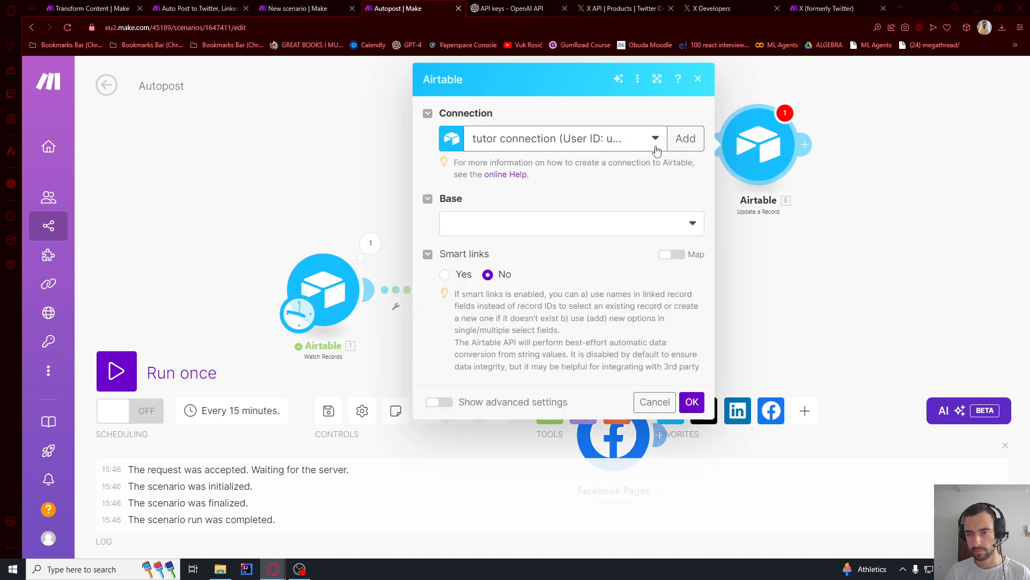
- Point the Update a Record module to the Content Automation base and its Generated Content table
left_click(544, 231)
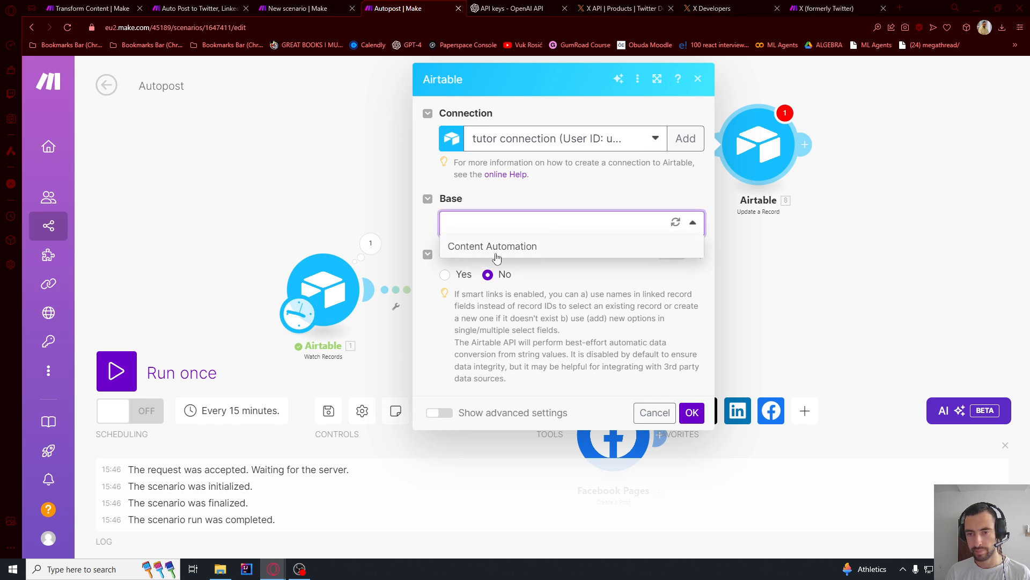
left_click(544, 245)
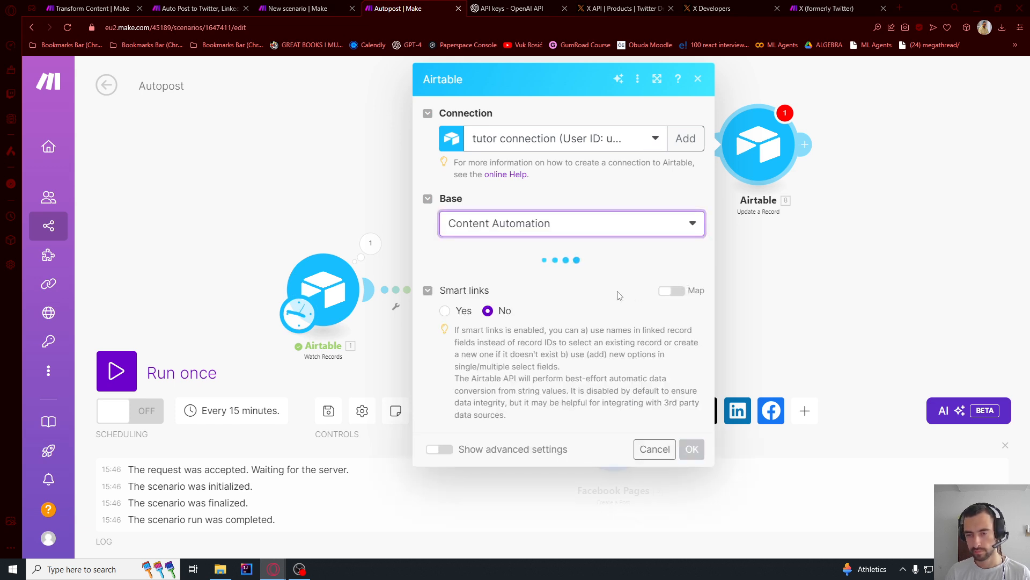
left_click(524, 280)
left_click(510, 328)
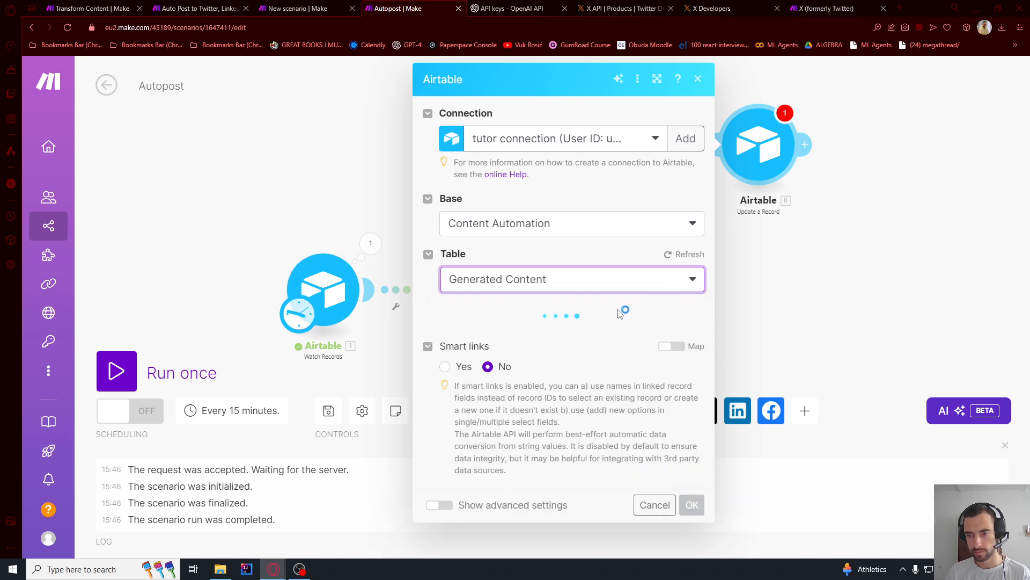
- Map the Record ID to the Watch Records ID, set Posted to Yes and confirm the module
left_click(505, 337)
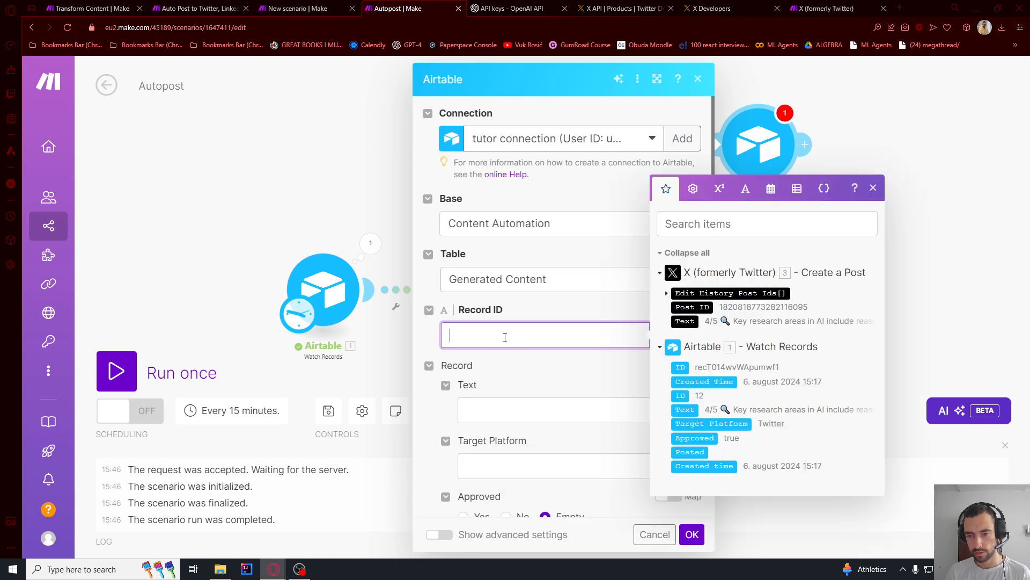
left_click(690, 368)
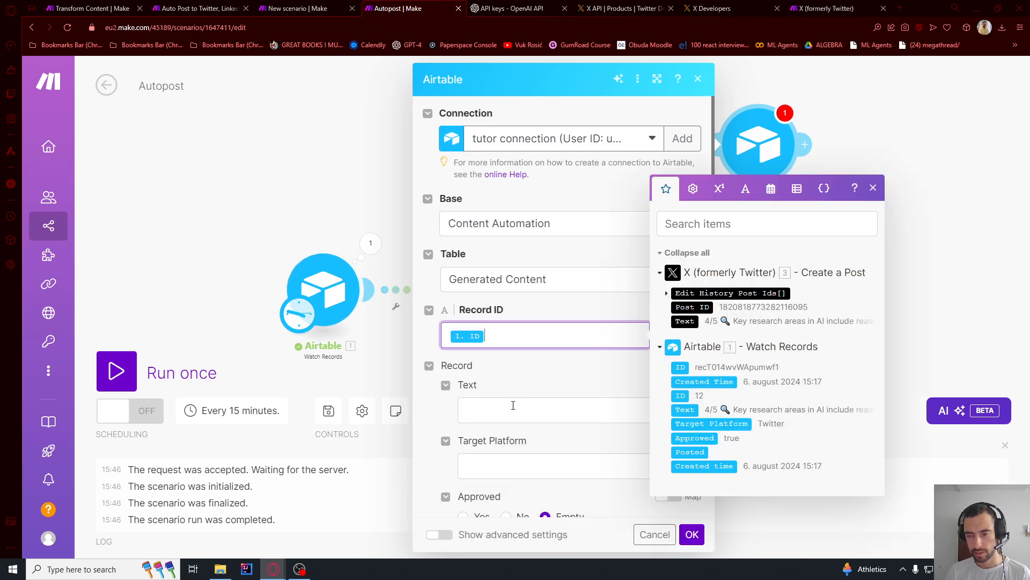
scroll(524, 386, "down", 4)
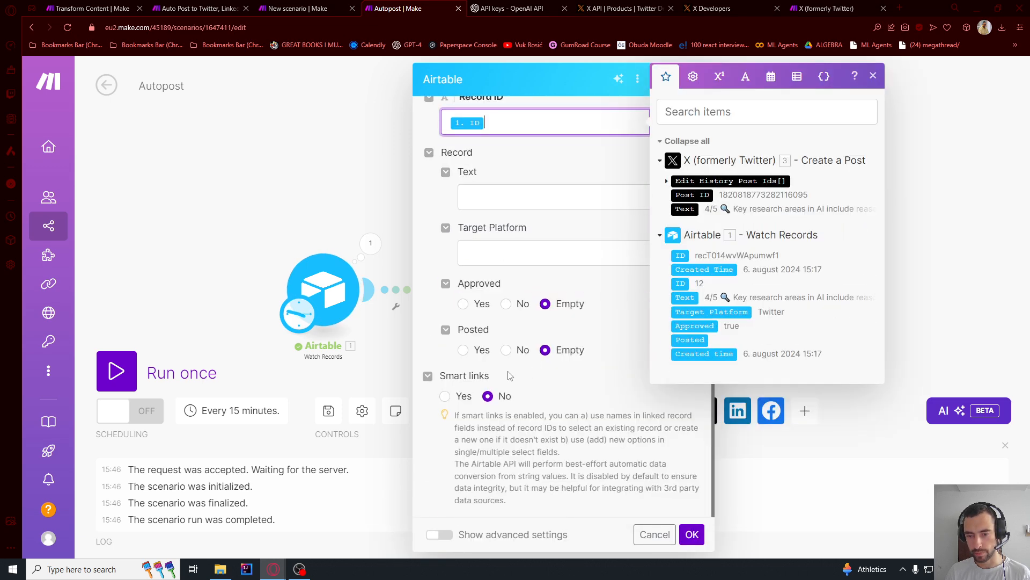
left_click(463, 350)
left_click(692, 532)
- Clone the Airtable Update a Record module onto the LinkedIn branch and the Facebook Pages branch
right_click(771, 165)
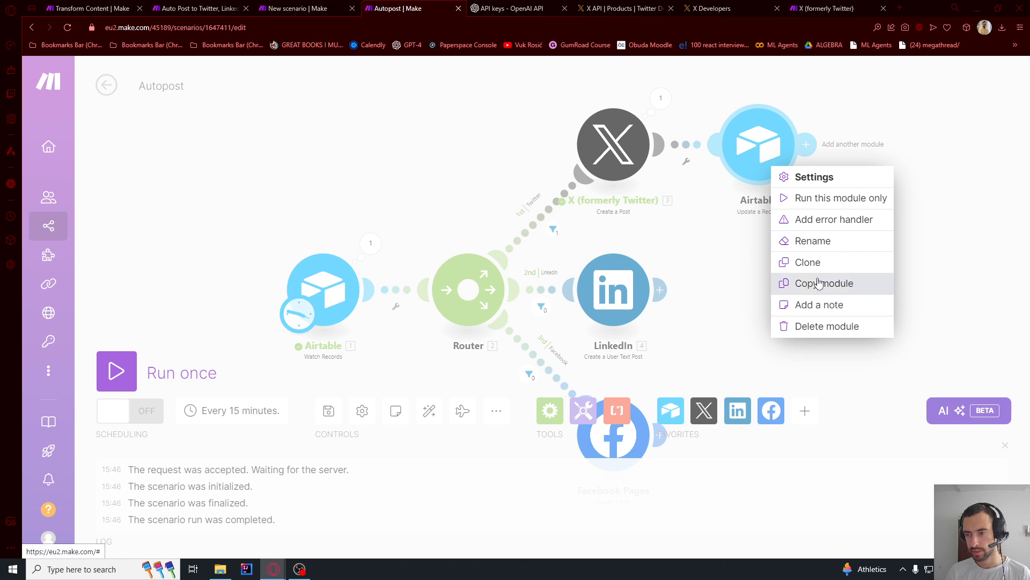
left_click(808, 262)
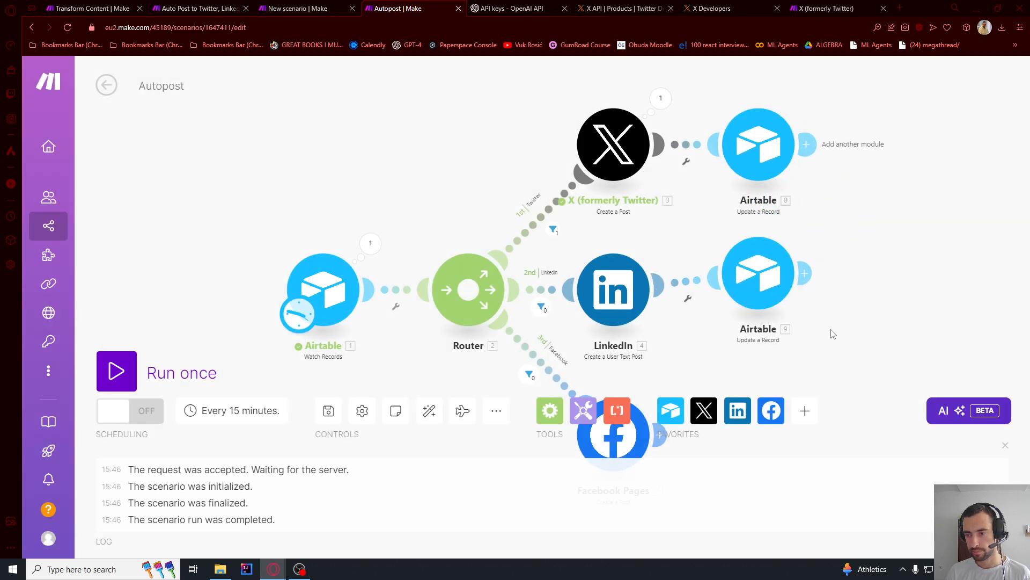
left_click_drag(832, 334, 598, 229)
right_click(537, 181)
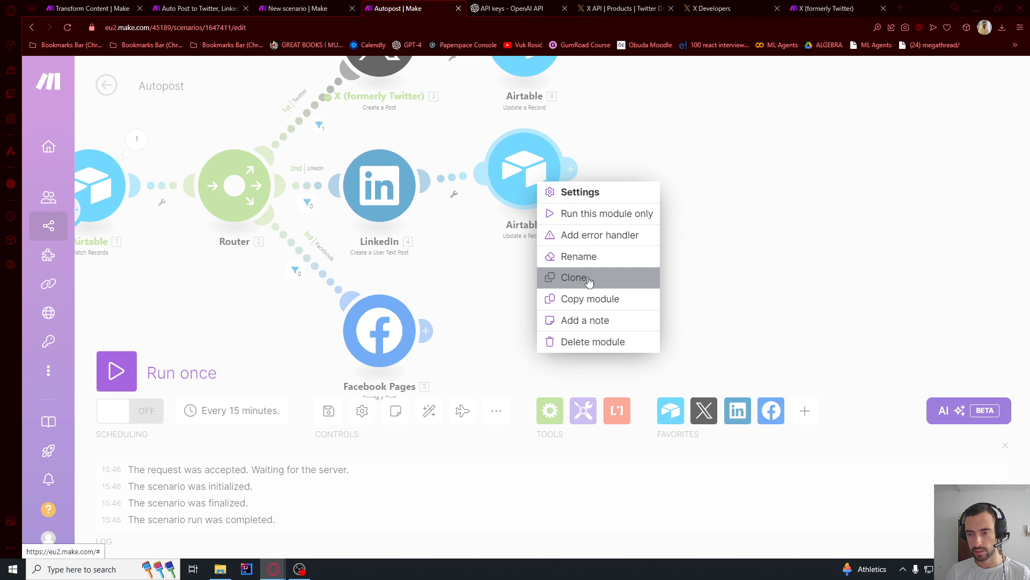
left_click(588, 280)
left_click(506, 336)
- Check the settings of the LinkedIn branch's cloned Airtable module, then save and auto-align the scenario
left_click(525, 169)
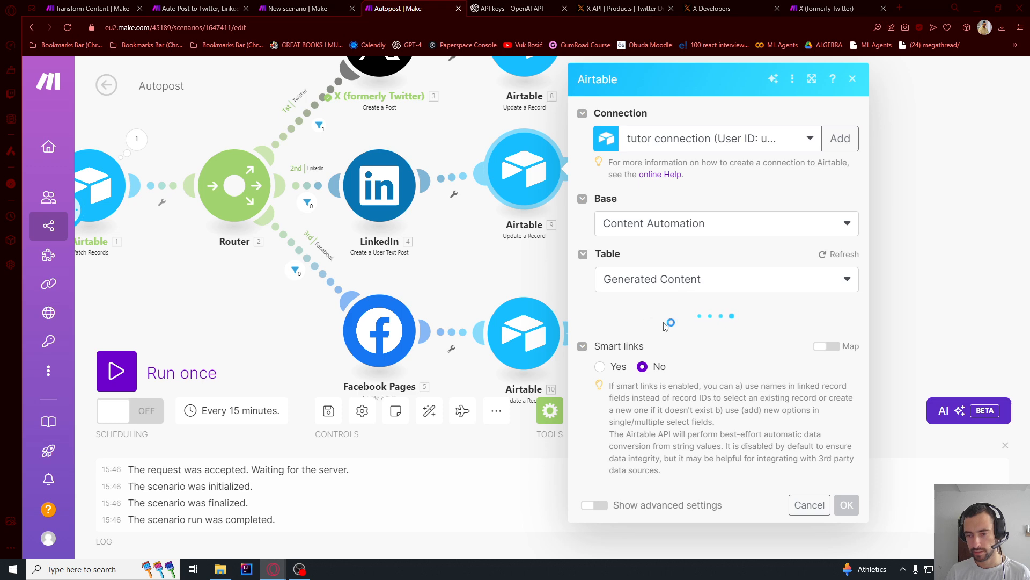
scroll(645, 306, "down", 4)
left_click(495, 262)
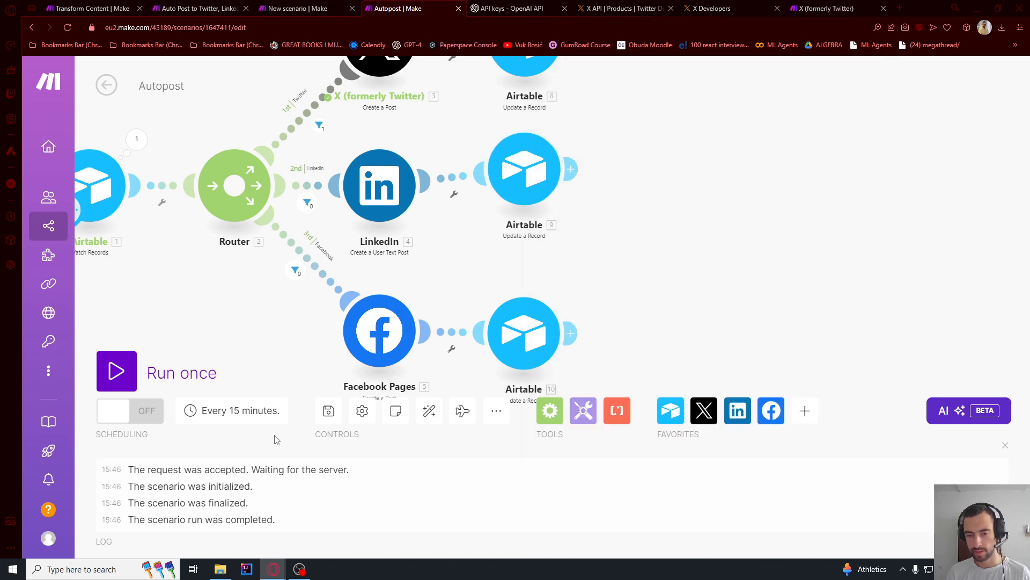
left_click(327, 412)
left_click(429, 411)
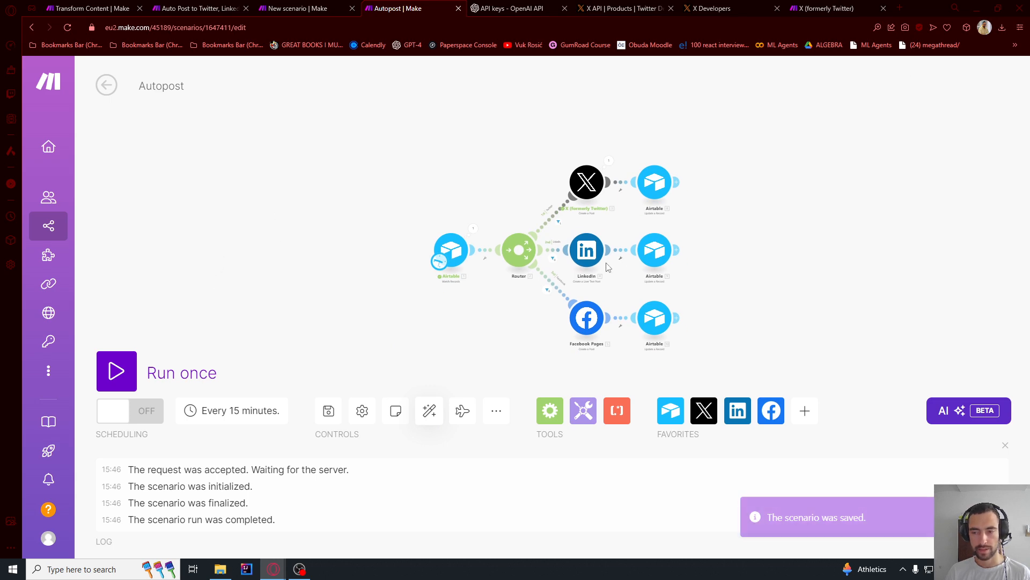
- Switch to the Airtable Approved view and mark the five Twitter records, IDs 9 to 13, as Posted
key("alt+Tab")
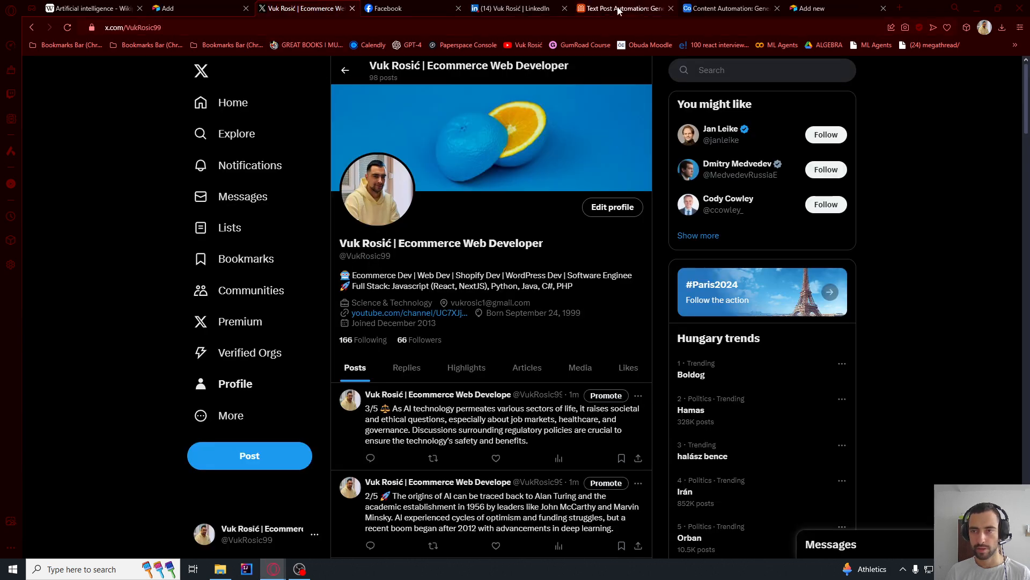
left_click(623, 8)
left_click(732, 6)
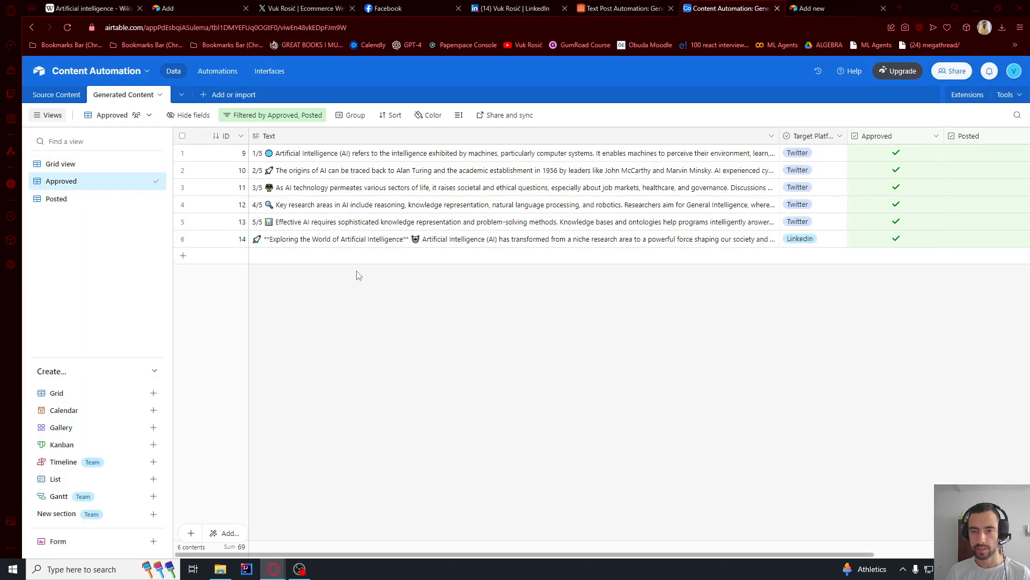
left_click(992, 154)
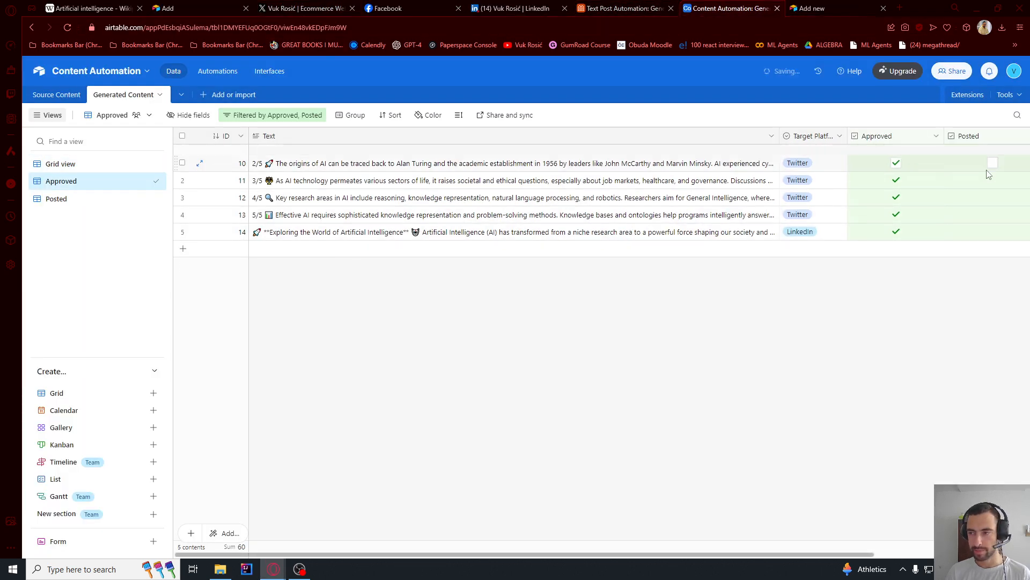
left_click(991, 154)
left_click(992, 154)
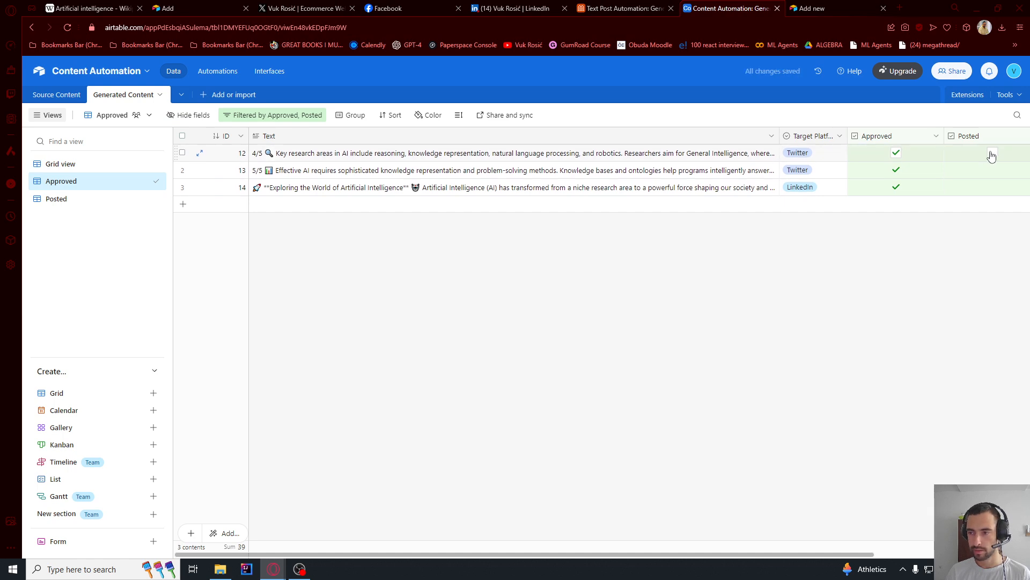
left_click(992, 154)
left_click(991, 154)
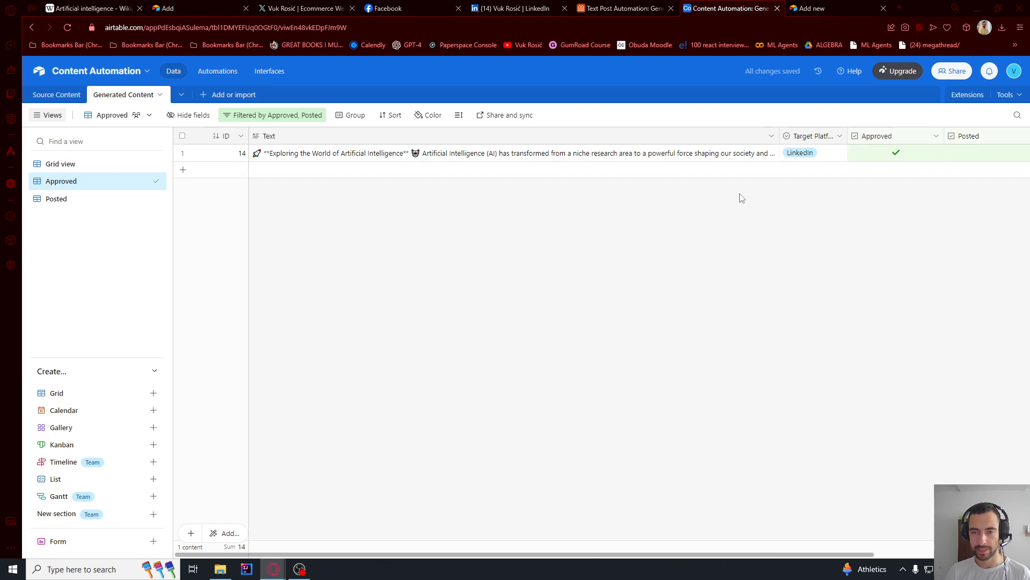
- Return to the Autopost scenario in Make and run it once
key("alt+Tab")
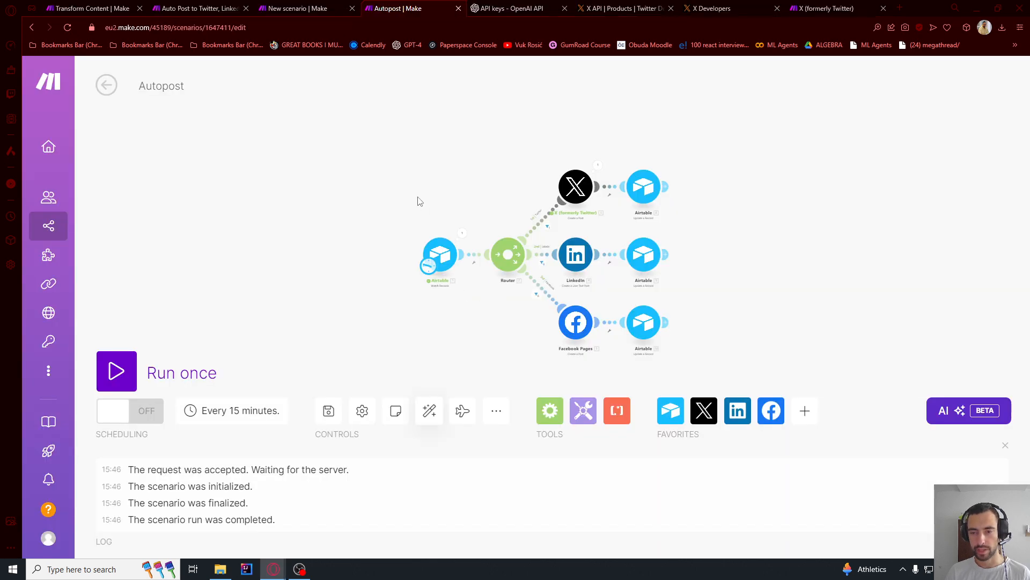
left_click(118, 376)
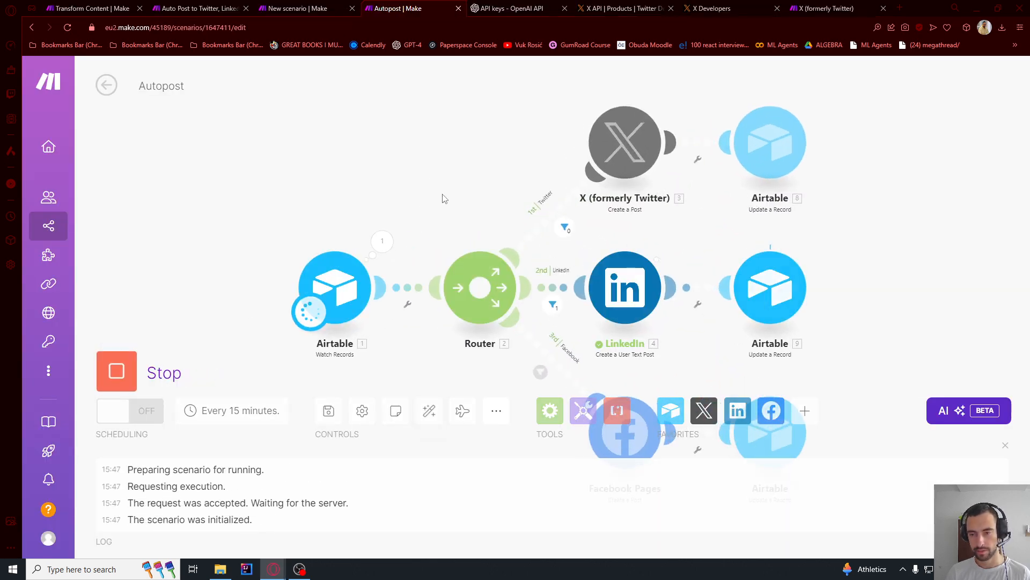
left_click_drag(869, 257, 730, 226)
- Check the newest post in the Activity section of the LinkedIn profile
scroll(696, 224, "up", 3)
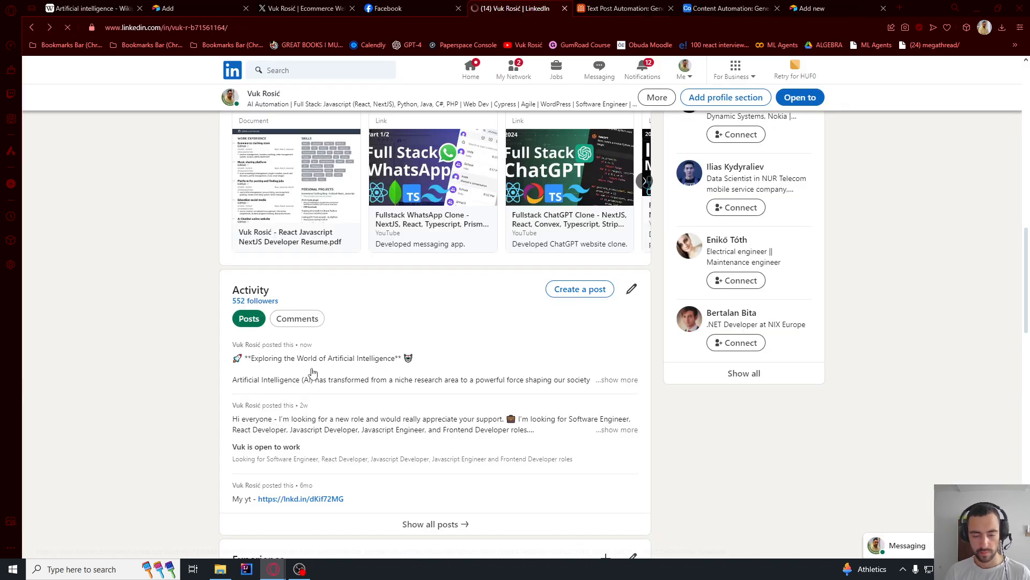
left_click_drag(251, 358, 328, 391)
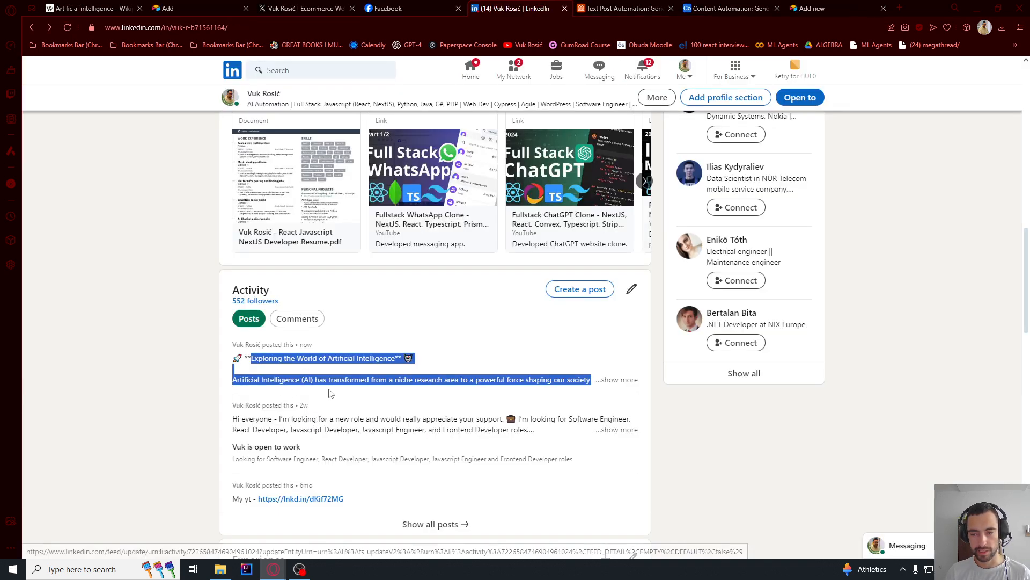
left_click(403, 381)
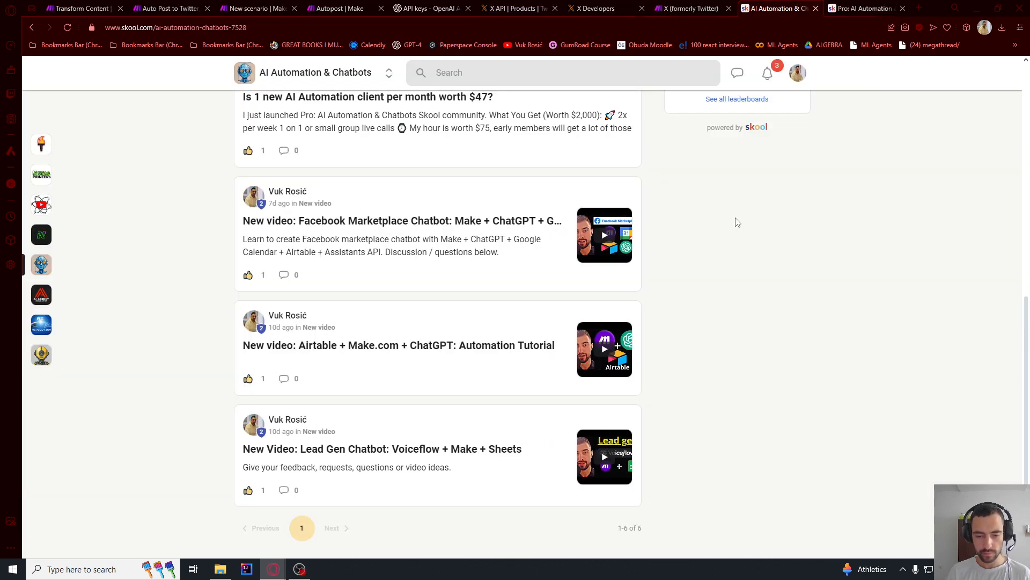
- Look through the posts on the Community page of the AI Automation & Chatbots Skool group
scroll(316, 272, "up", 8)
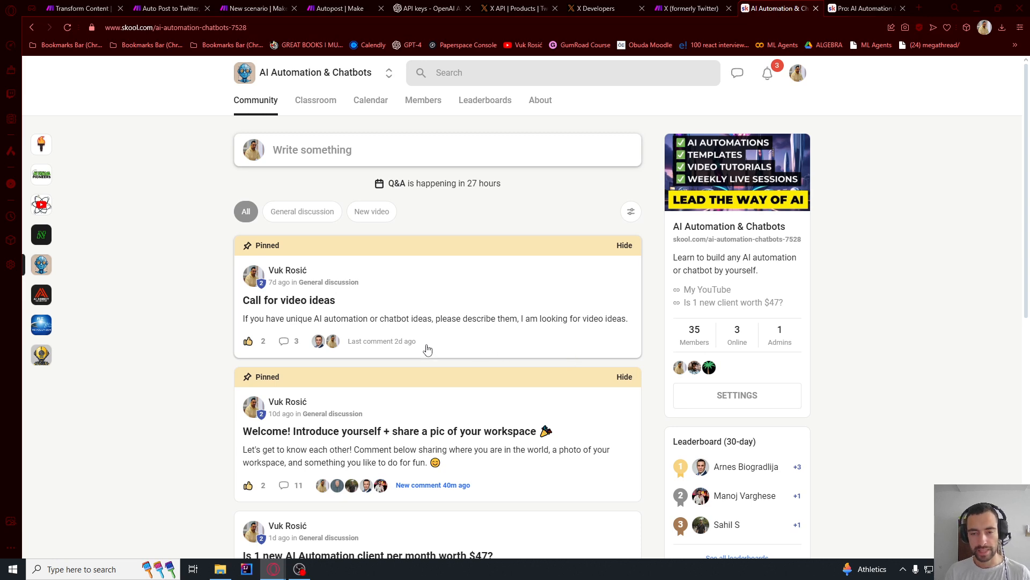
scroll(431, 298, "down", 8)
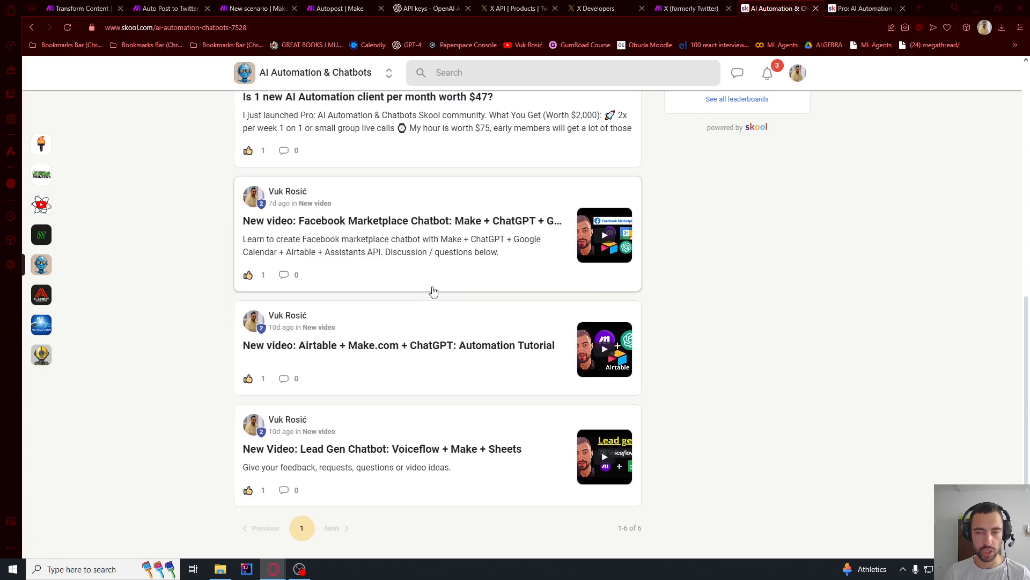
- Switch to the Pro: AI Automation & Chatbots Skool group and review its monthly price and the full description on its About page
key("ctrl+Tab")
scroll(370, 258, "down", 2)
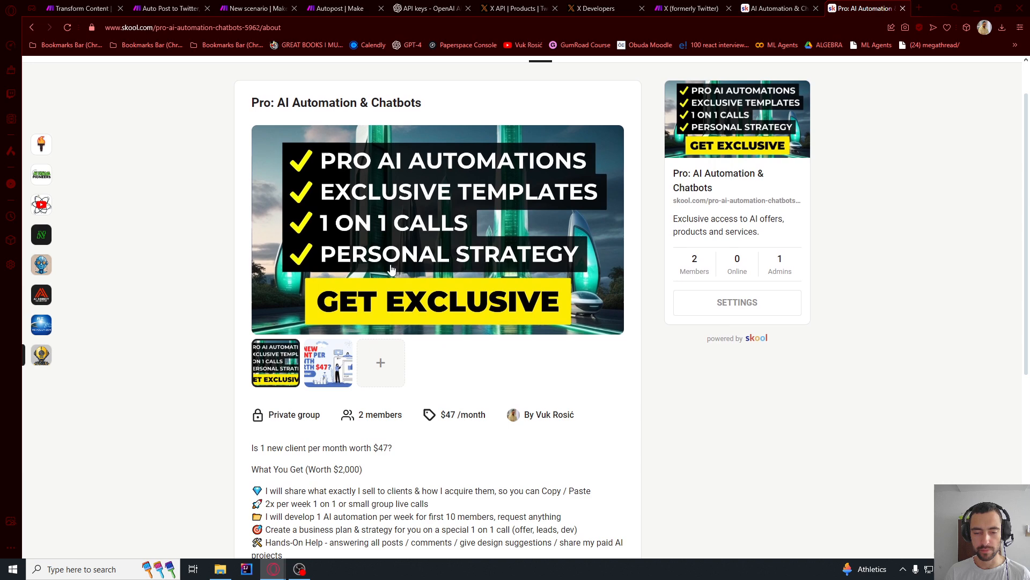
scroll(398, 182, "up", 1)
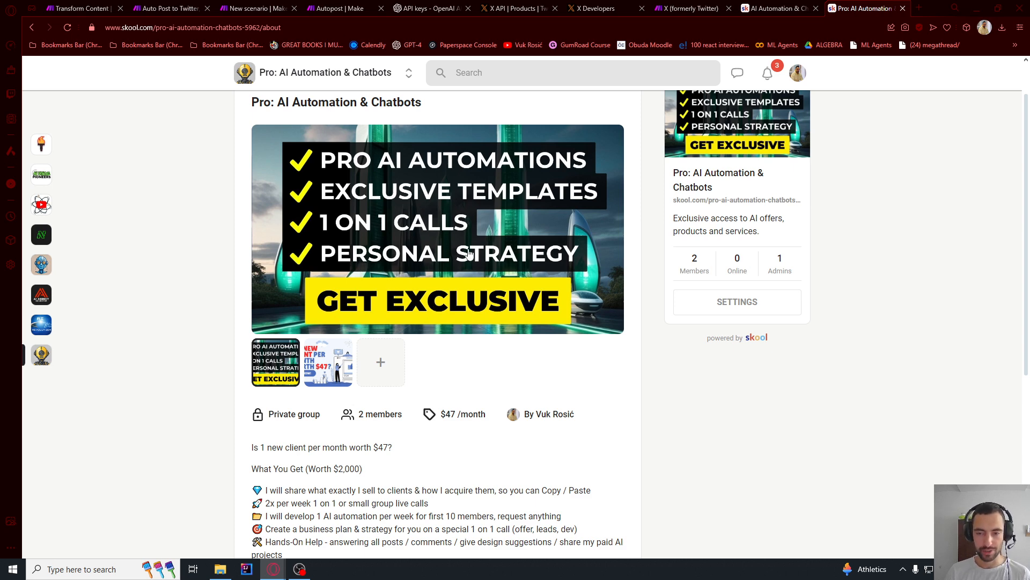
scroll(469, 252, "down", 4)
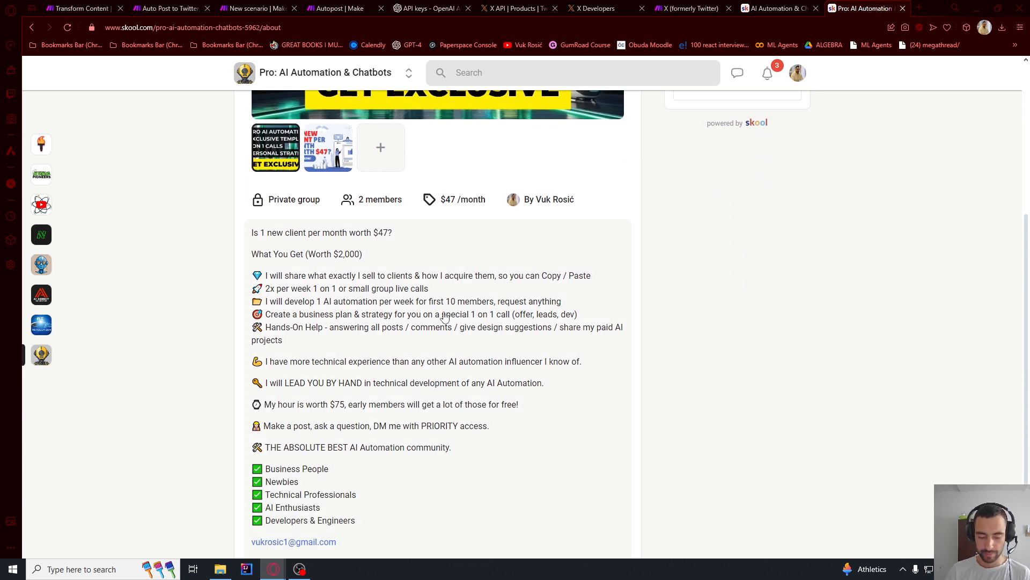
left_click(448, 200)
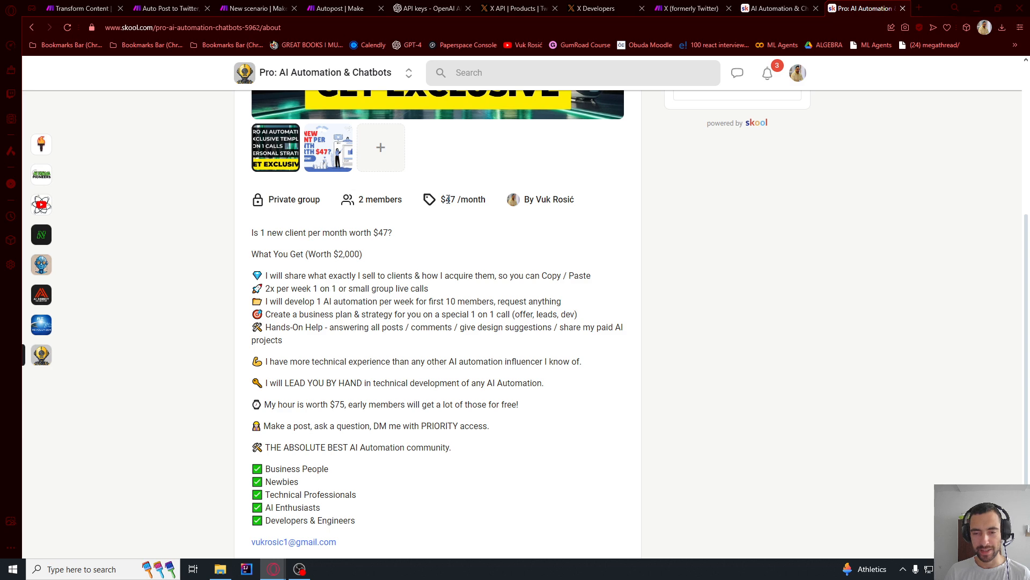
left_click_drag(448, 199, 465, 199)
left_click(461, 201)
scroll(439, 235, "down", 3)
left_click(329, 284)
scroll(373, 342, "down", 3)
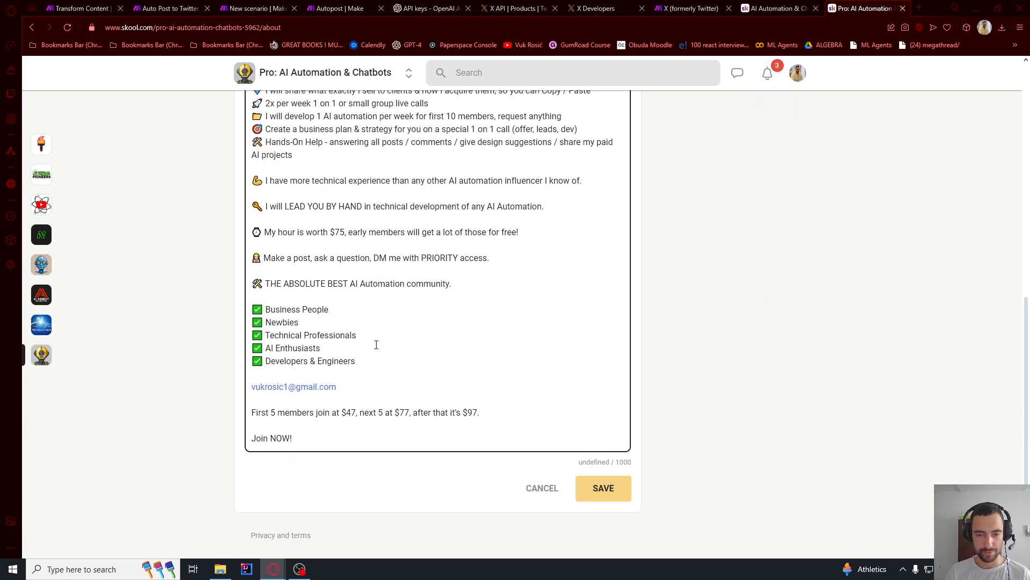